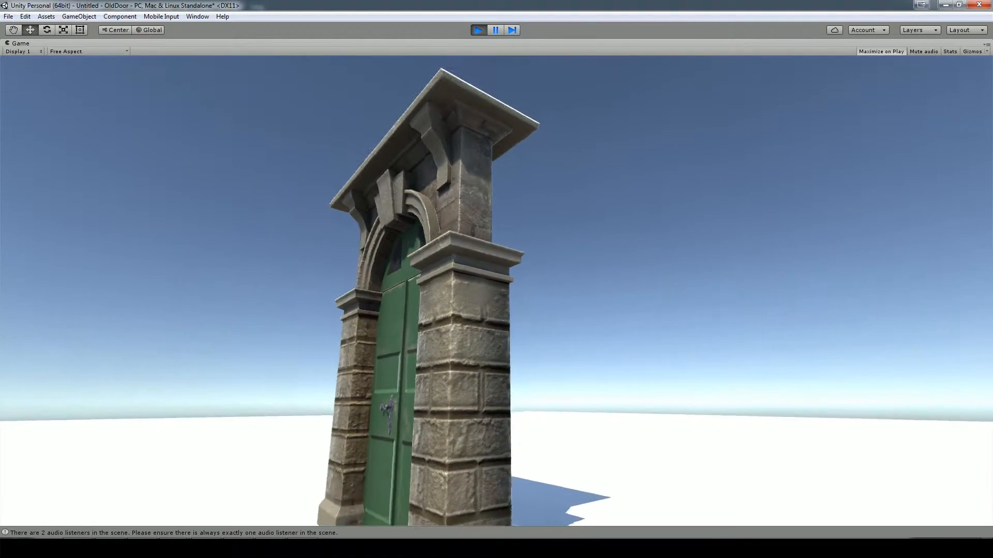
Step: Walk around the stone doorway in play mode, examining its pillars, arch, green door and handle
{"action": "key", "text": "w"}
{"action": "key", "text": "a"}
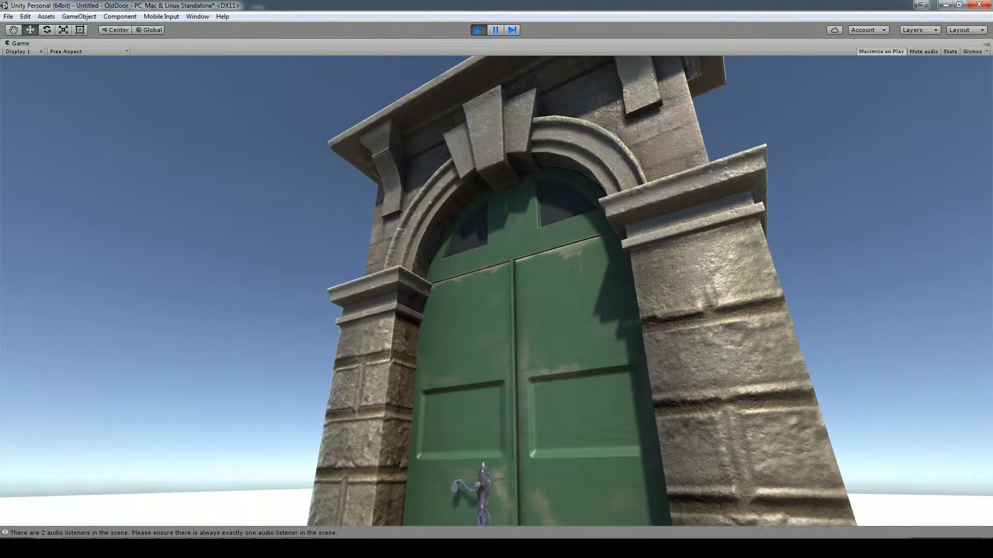
{"action": "key", "text": "s"}
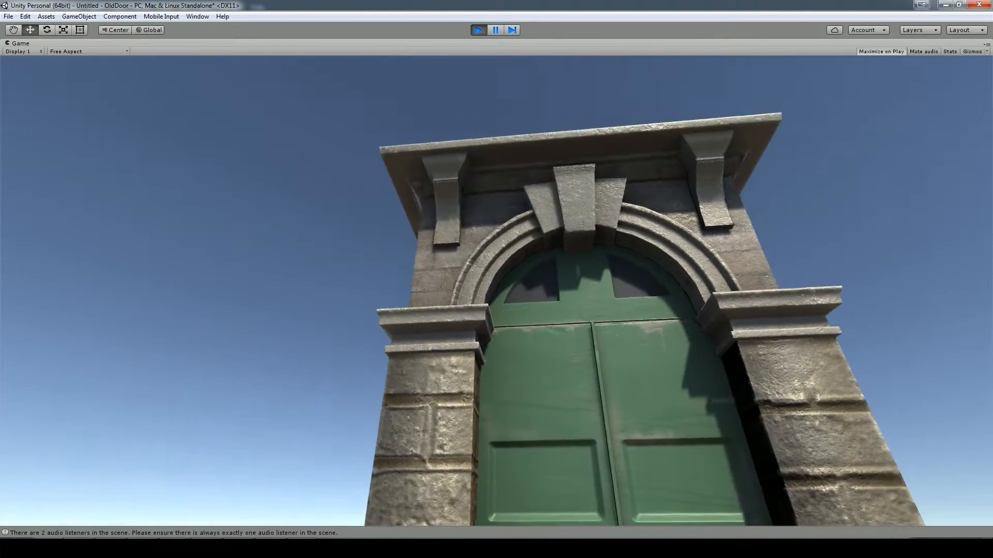
{"action": "key", "text": "w"}
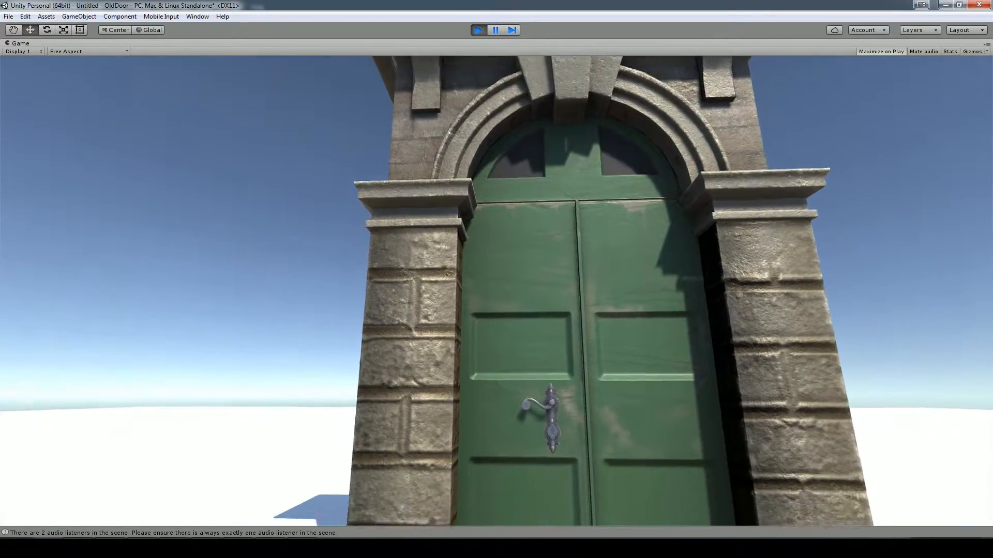
{"action": "key", "text": "w"}
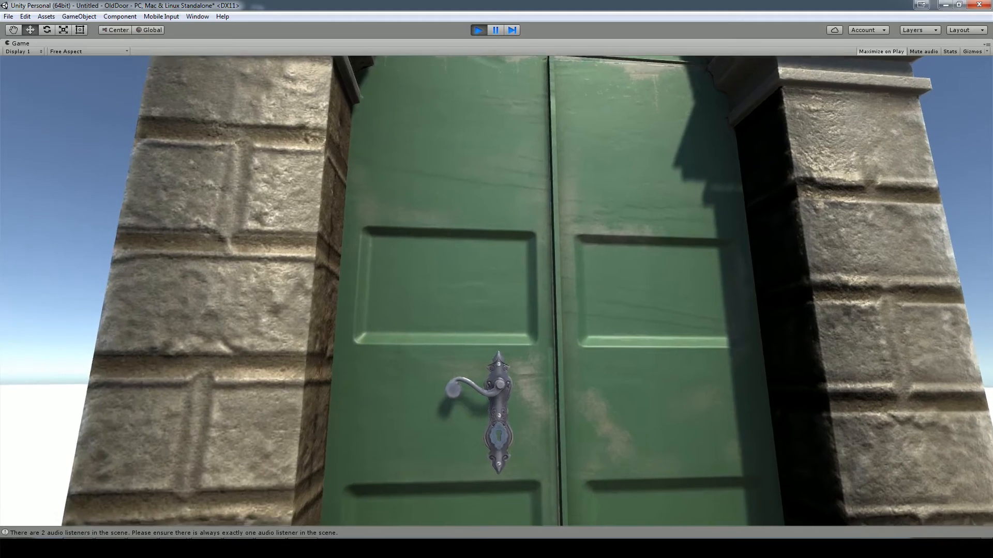
{"action": "key", "text": "w"}
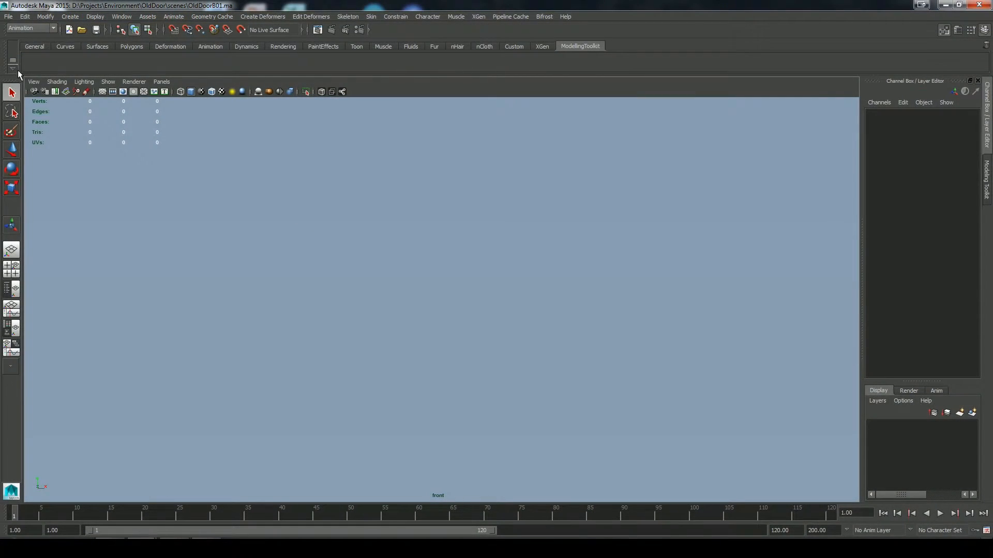
Step: Import the door photo IMG_1893.JPG as an image plane in the front view
{"action": "left_click", "coordinate": [34, 81]}
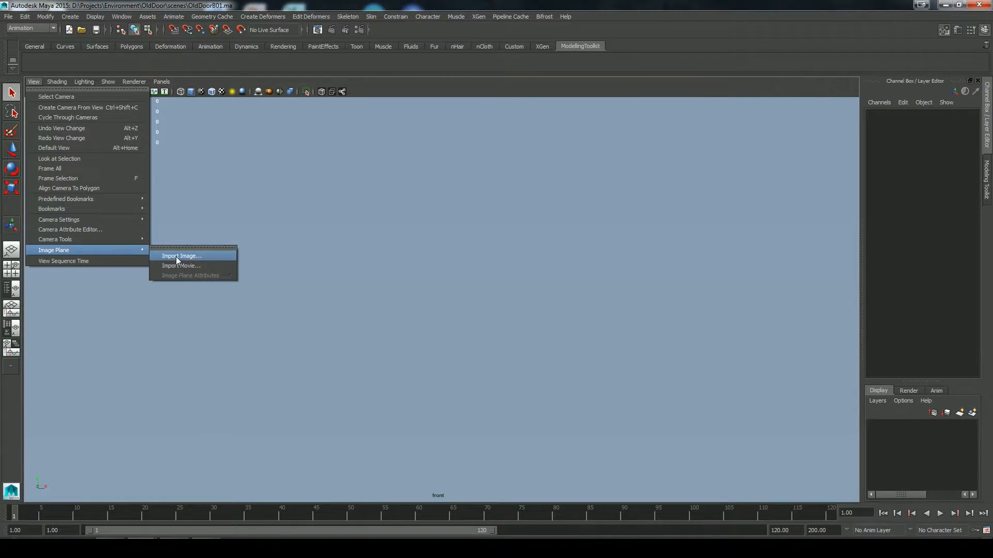
{"action": "left_click", "coordinate": [176, 256]}
{"action": "double_click", "coordinate": [363, 167]}
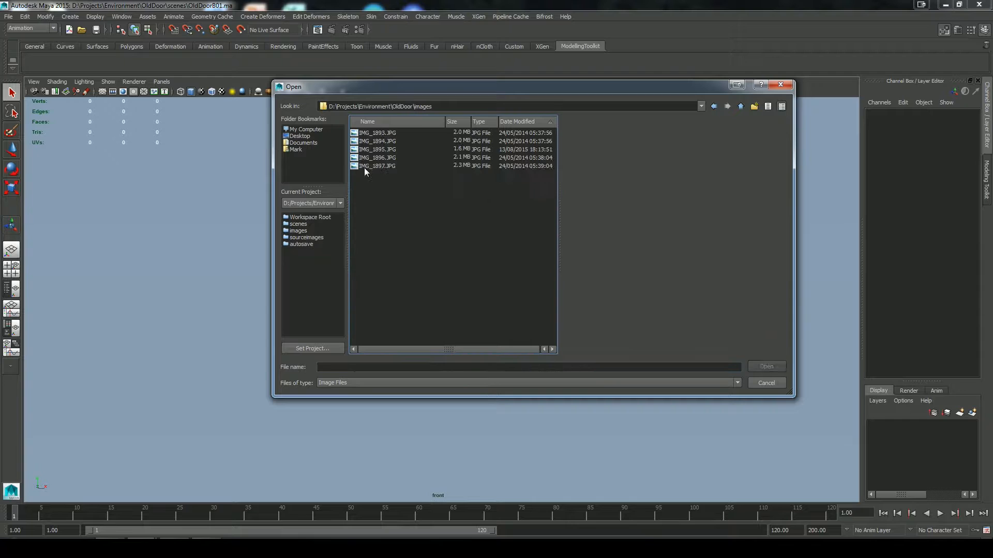
{"action": "left_click", "coordinate": [387, 156]}
{"action": "double_click", "coordinate": [389, 134]}
{"action": "scroll", "coordinate": [395, 232], "scroll_direction": "down", "scroll_amount": 8}
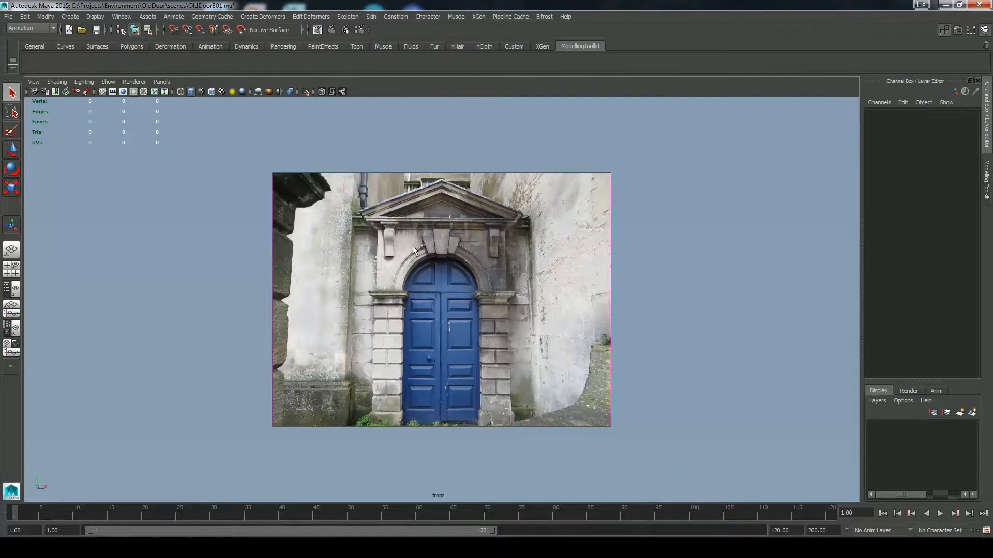
Step: Create a tall polygon cube over the right half of the doorway in the reference image
{"action": "key", "text": "space"}
{"action": "left_click_drag", "start_coordinate": [446, 349], "coordinate": [447, 313]}
{"action": "right_click_drag", "start_coordinate": [519, 364], "coordinate": [266, 231], "text": "alt"}
{"action": "left_click", "coordinate": [461, 313]}
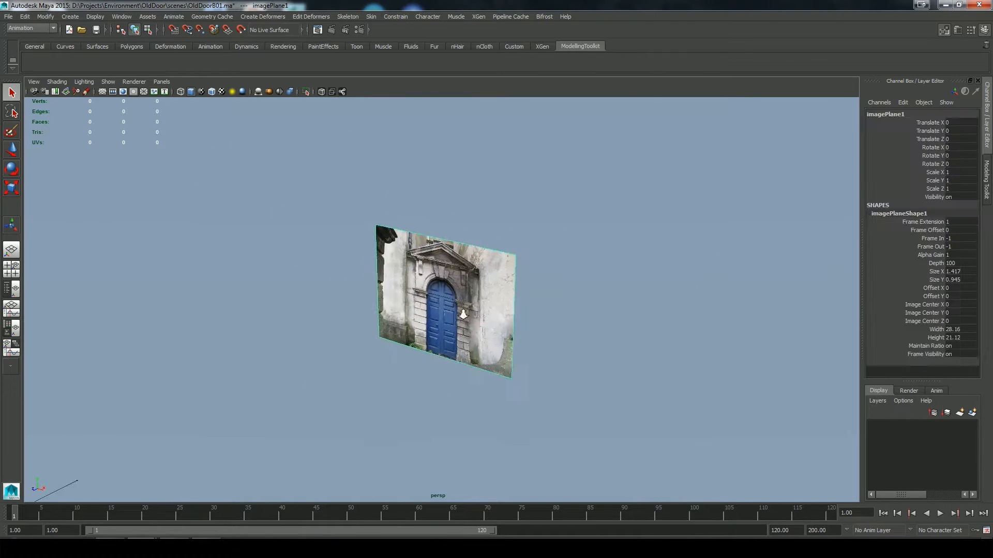
{"action": "key", "text": "f"}
{"action": "left_click_drag", "start_coordinate": [461, 314], "coordinate": [618, 321], "text": "alt"}
{"action": "key", "text": "space"}
{"action": "left_click", "coordinate": [671, 298]}
{"action": "right_click_drag", "start_coordinate": [674, 300], "coordinate": [673, 327], "text": "shift"}
{"action": "left_click_drag", "start_coordinate": [439, 220], "coordinate": [440, 191]}
{"action": "key", "text": "w"}
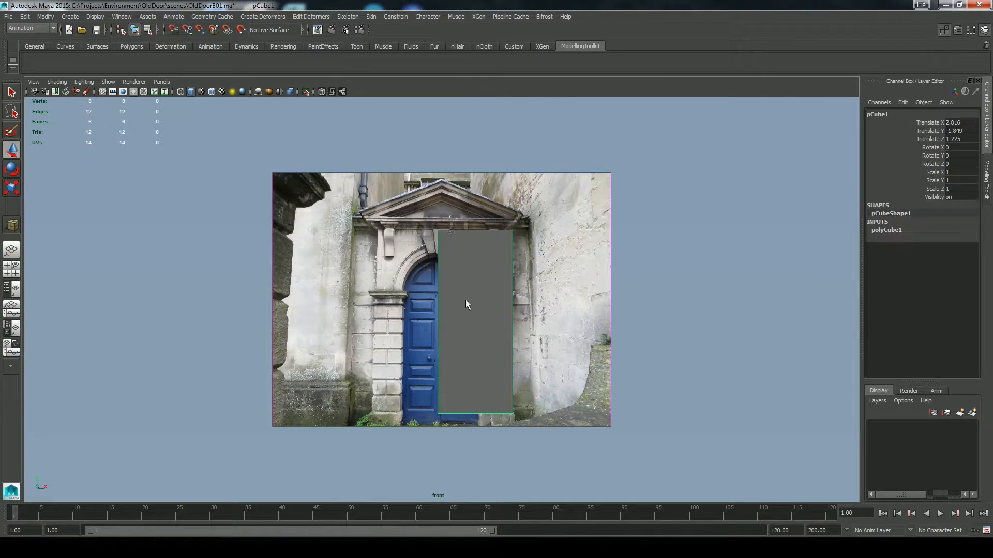
Step: Move the cube onto the left pillar of the reference photo and resize it to the pillar's width and height
{"action": "left_click_drag", "start_coordinate": [476, 320], "coordinate": [399, 335]}
{"action": "key", "text": "r"}
{"action": "left_click_drag", "start_coordinate": [383, 289], "coordinate": [383, 310]}
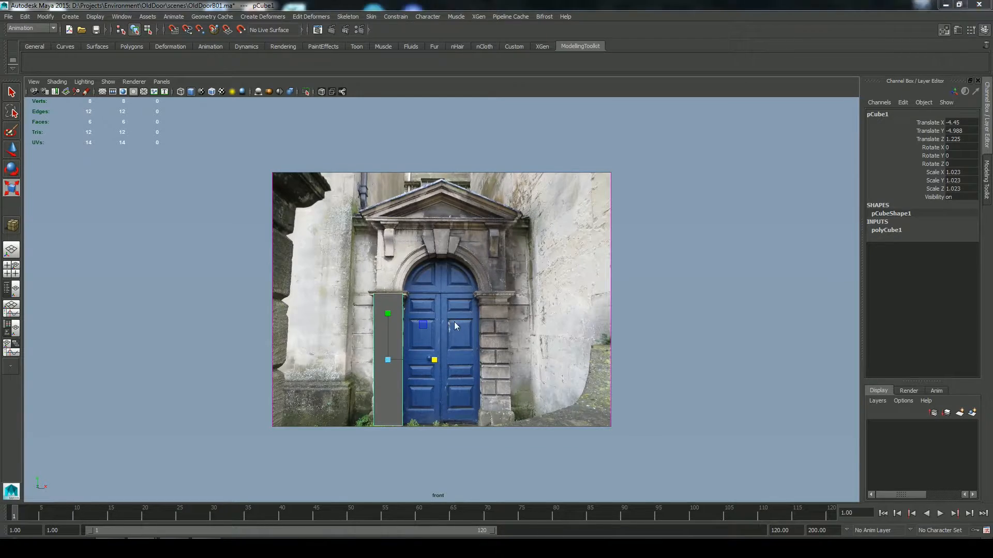
{"action": "scroll", "coordinate": [454, 321], "scroll_direction": "down", "scroll_amount": 2}
{"action": "key", "text": "space"}
{"action": "left_click_drag", "start_coordinate": [464, 330], "coordinate": [464, 306]}
{"action": "key", "text": "w"}
{"action": "left_click_drag", "start_coordinate": [375, 324], "coordinate": [490, 371]}
{"action": "left_click", "coordinate": [485, 295]}
Step: Lower the cube's top vertices to the underside of the capital and raise its bottom vertices to the top of the base
{"action": "key", "text": "space"}
{"action": "scroll", "coordinate": [465, 351], "scroll_direction": "up", "scroll_amount": 3}
{"action": "middle_click_drag", "start_coordinate": [408, 328], "coordinate": [425, 251], "text": "alt"}
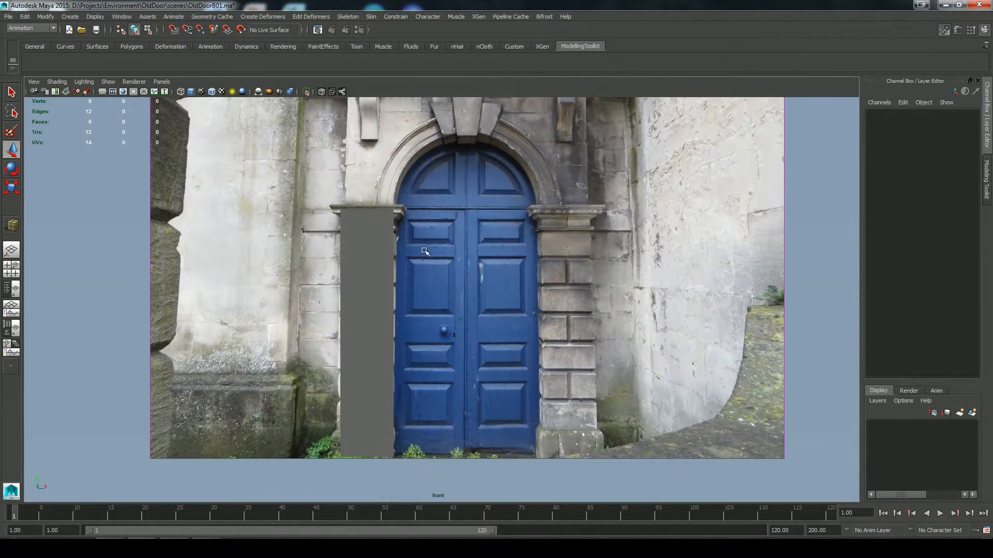
{"action": "right_click_drag", "start_coordinate": [383, 260], "coordinate": [347, 258]}
{"action": "left_click_drag", "start_coordinate": [330, 201], "coordinate": [409, 224]}
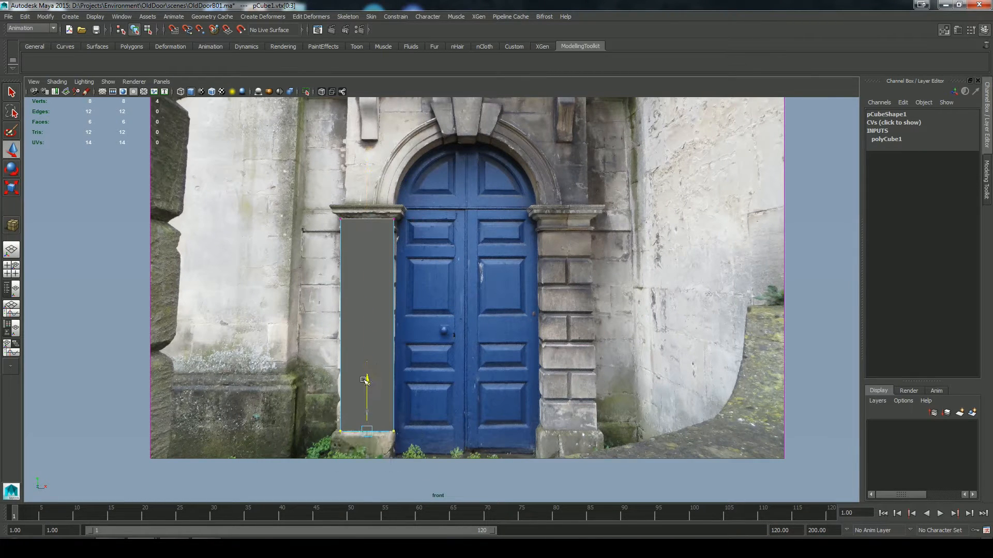
{"action": "left_click_drag", "start_coordinate": [365, 381], "coordinate": [365, 383]}
Step: Extrude the pillar's bottom face downward and scale it out into the sloped start of the base
{"action": "key", "text": "space"}
{"action": "left_click_drag", "start_coordinate": [456, 377], "coordinate": [458, 354]}
{"action": "right_click_drag", "start_coordinate": [370, 322], "coordinate": [371, 350]}
{"action": "left_click", "coordinate": [360, 407]}
{"action": "left_click", "coordinate": [944, 31]}
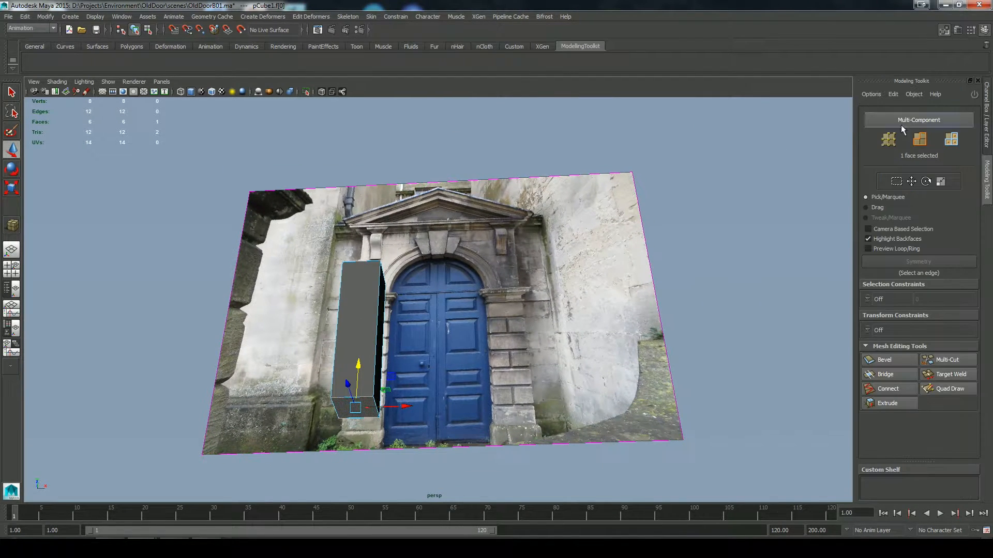
{"action": "left_click", "coordinate": [887, 402]}
{"action": "key", "text": "space"}
{"action": "left_click", "coordinate": [452, 427]}
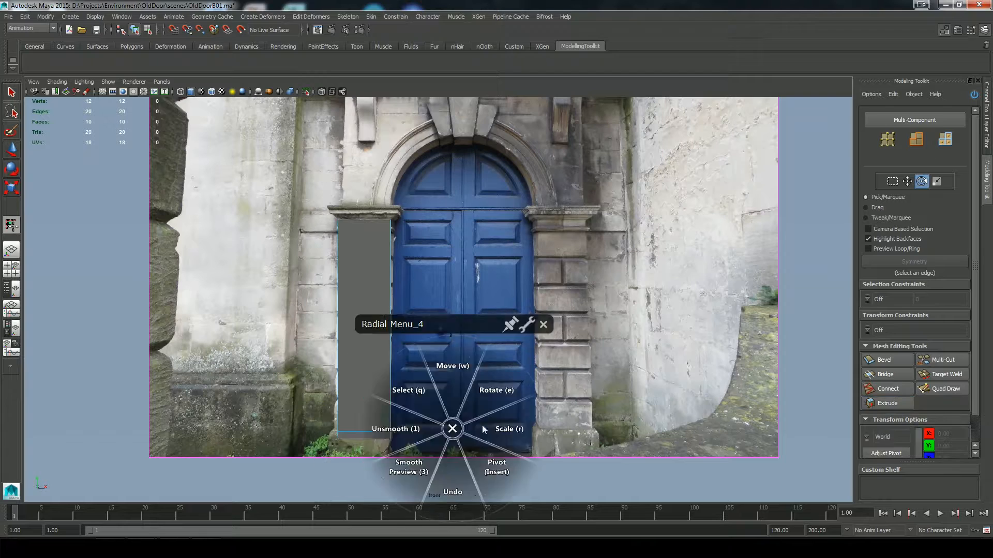
{"action": "left_click", "coordinate": [483, 426]}
Step: Extrude the widened bottom face again, straight down to the ground, to complete the pillar's base
{"action": "key", "text": "space"}
Step: Extrude the pillar's top face upward to add a segment for the capital
{"action": "key", "text": "space"}
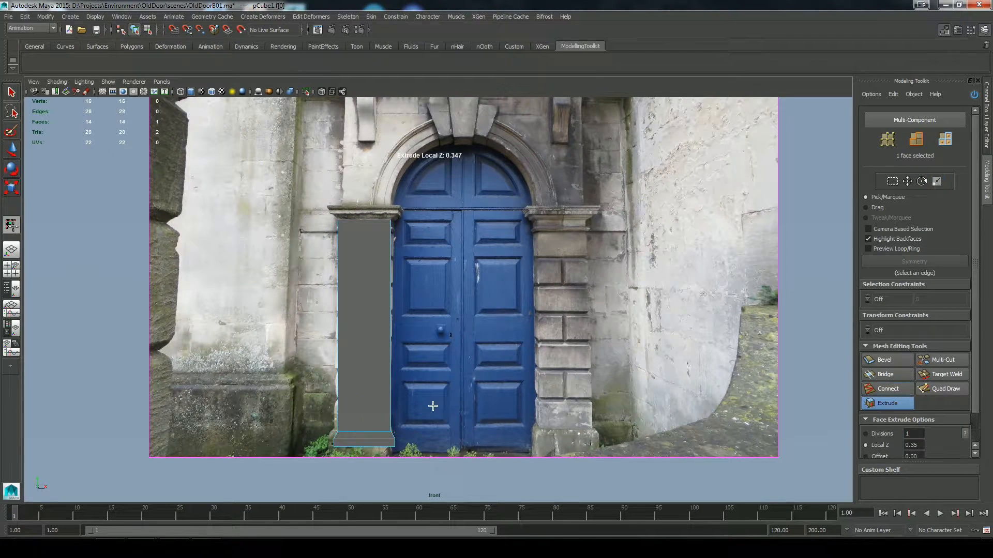
{"action": "left_click_drag", "start_coordinate": [433, 406], "coordinate": [461, 393]}
{"action": "key", "text": "space"}
{"action": "left_click_drag", "start_coordinate": [461, 361], "coordinate": [461, 336]}
{"action": "key", "text": "q"}
{"action": "left_click", "coordinate": [365, 318]}
{"action": "left_click", "coordinate": [875, 405]}
{"action": "key", "text": "space"}
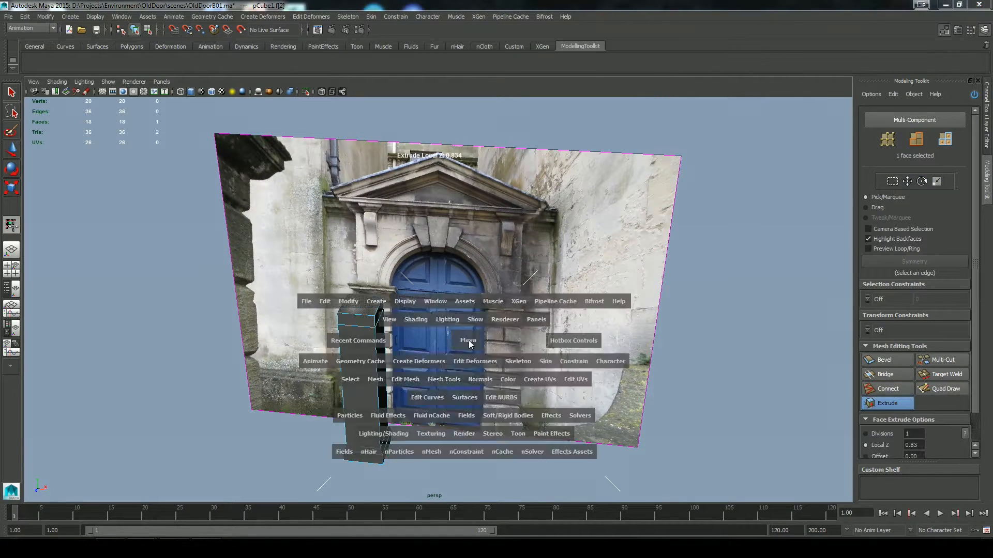
{"action": "key", "text": "space"}
Step: Lower the ring of vertices below the pillar's top face to line up with the photo's capital moulding
{"action": "key", "text": "q"}
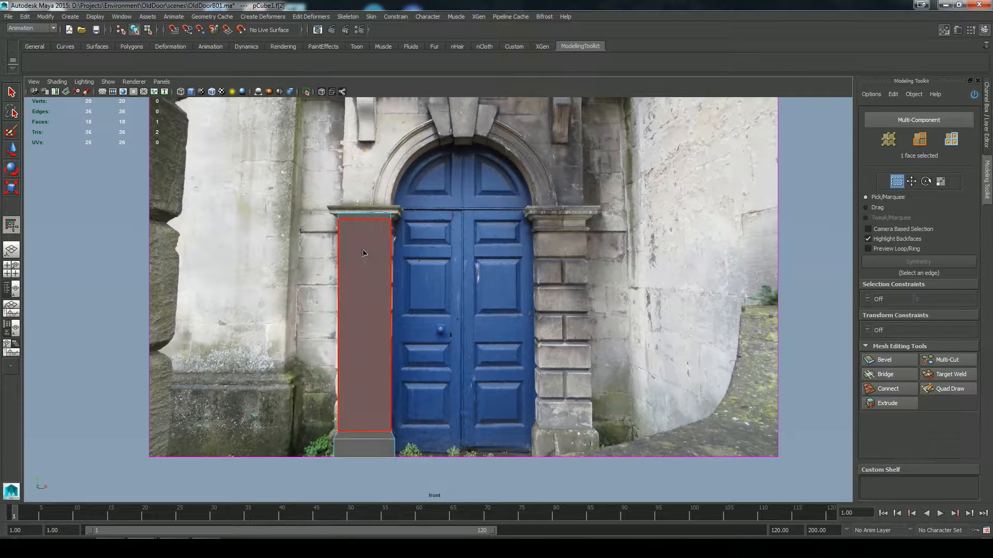
{"action": "key", "text": "w"}
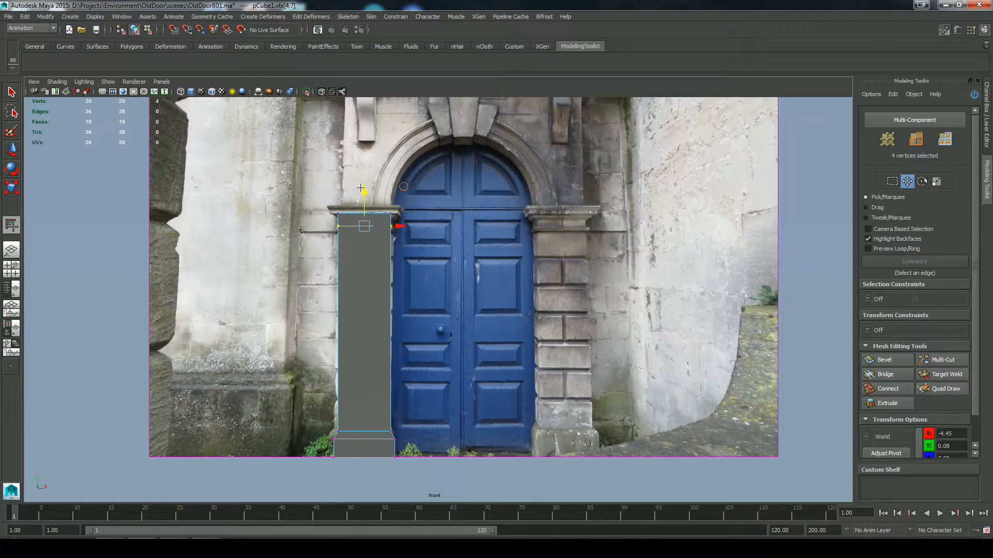
{"action": "left_click_drag", "start_coordinate": [361, 188], "coordinate": [361, 187]}
Step: Enable X-ray shading and cut an edge loop across the pillar along the lower moulding of the capital
{"action": "left_click", "coordinate": [322, 92]}
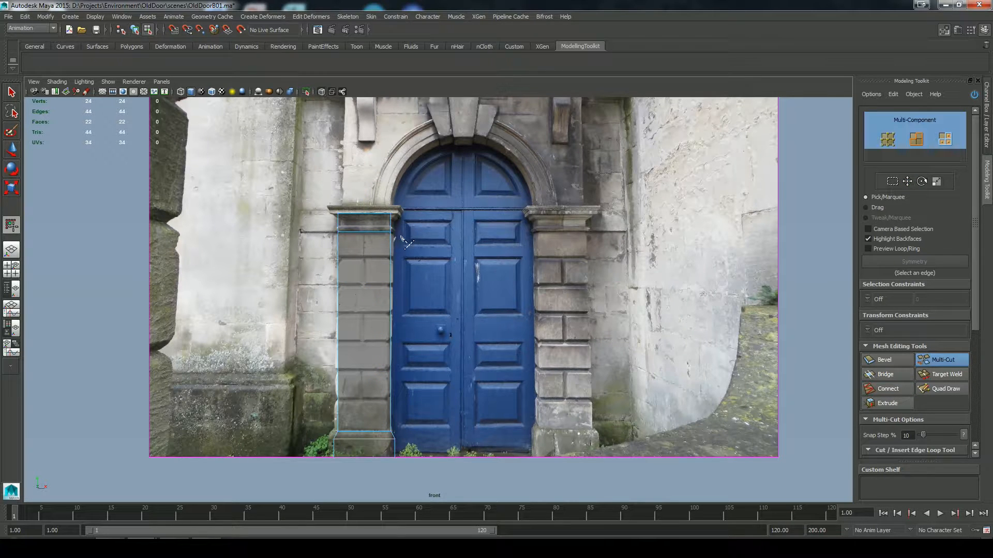
{"action": "scroll", "coordinate": [419, 246], "scroll_direction": "up", "scroll_amount": 5}
{"action": "middle_click_drag", "start_coordinate": [405, 290], "coordinate": [532, 409], "text": "alt"}
{"action": "key", "text": "q"}
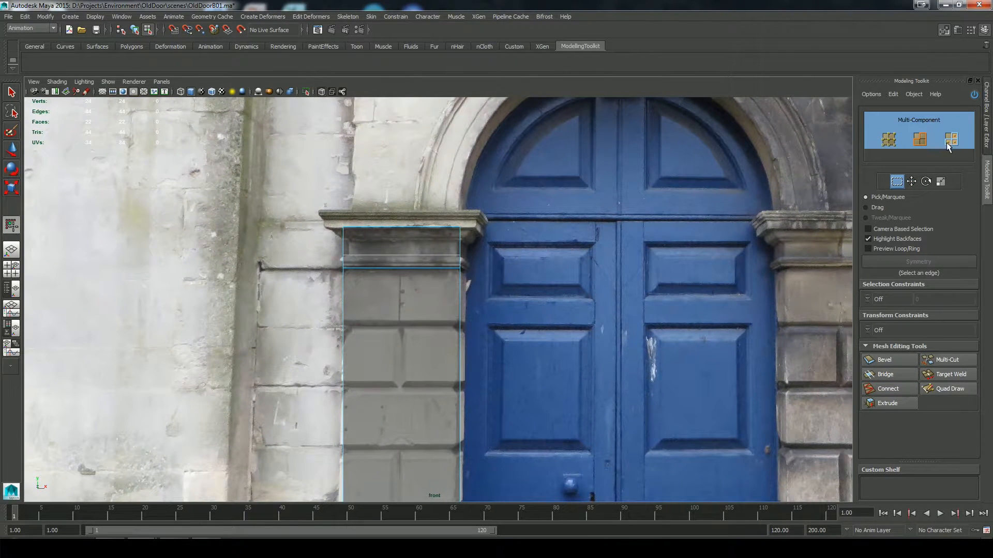
Step: Extrude the narrow band of four faces around the pillar outward to form the capital's lower moulding
{"action": "key", "text": "space"}
{"action": "left_click_drag", "start_coordinate": [484, 270], "coordinate": [450, 204]}
{"action": "key", "text": "f"}
{"action": "double_click", "coordinate": [596, 299], "text": "shift"}
{"action": "left_click_drag", "start_coordinate": [595, 299], "coordinate": [571, 297], "text": "alt"}
{"action": "left_click", "coordinate": [885, 404]}
{"action": "key", "text": "space"}
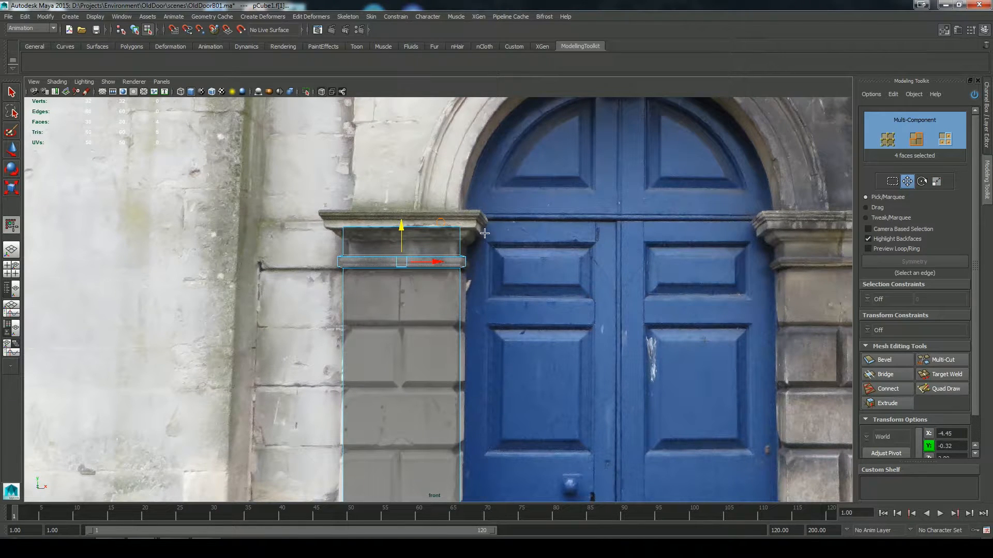
Step: Select the pillar's top face and lower it to the underside of the capital's cornice in the photo
{"action": "key", "text": "space"}
{"action": "left_click_drag", "start_coordinate": [511, 254], "coordinate": [512, 228]}
{"action": "left_click", "coordinate": [536, 193]}
{"action": "key", "text": "space"}
{"action": "left_click_drag", "start_coordinate": [532, 193], "coordinate": [532, 217]}
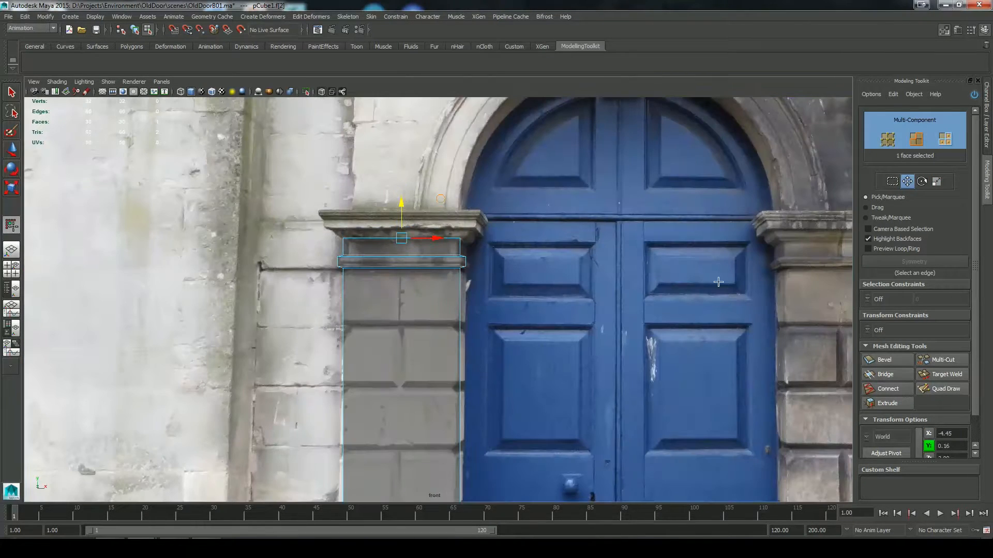
Step: Extrude and scale the top face in stages to shape the capital's cornice, and return to object mode
{"action": "key", "text": "r"}
{"action": "key", "text": "ctrl+e"}
{"action": "left_click_drag", "start_coordinate": [422, 232], "coordinate": [517, 221]}
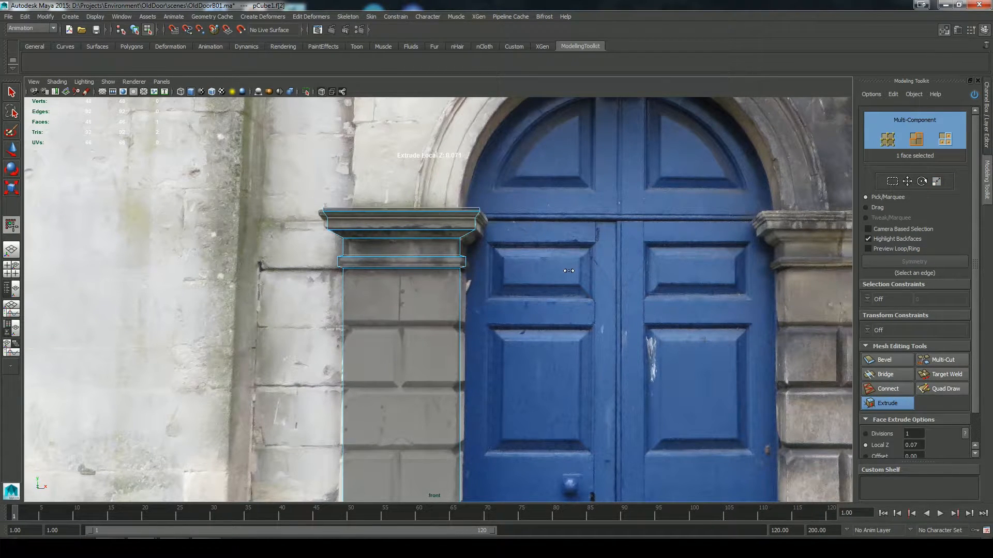
{"action": "key", "text": "w"}
{"action": "key", "text": "F8"}
Step: Create a wide polygon cube, about 8.27 units across, spanning the arch opening just above the pillar's capital
{"action": "key", "text": "space"}
{"action": "right_click", "coordinate": [476, 334], "text": "shift"}
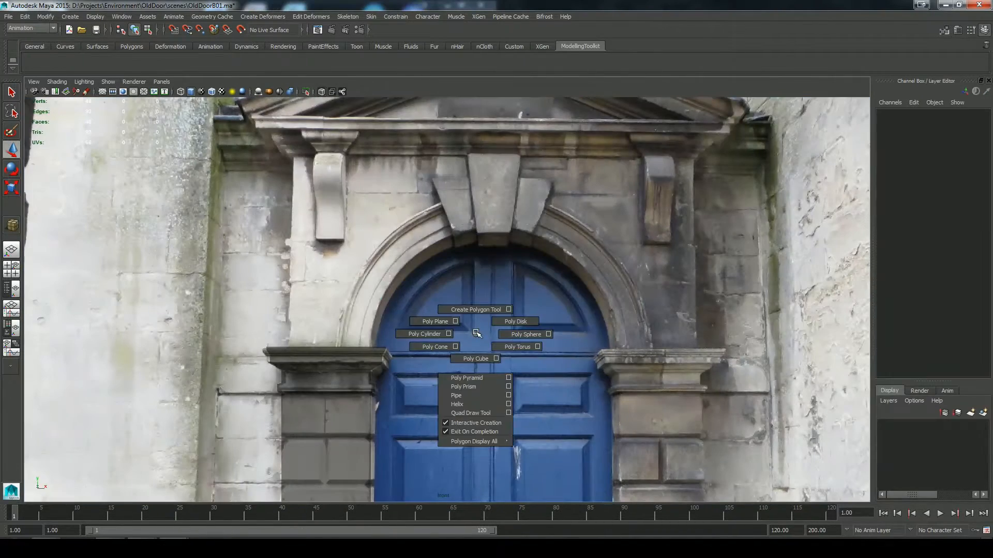
{"action": "left_click", "coordinate": [475, 359]}
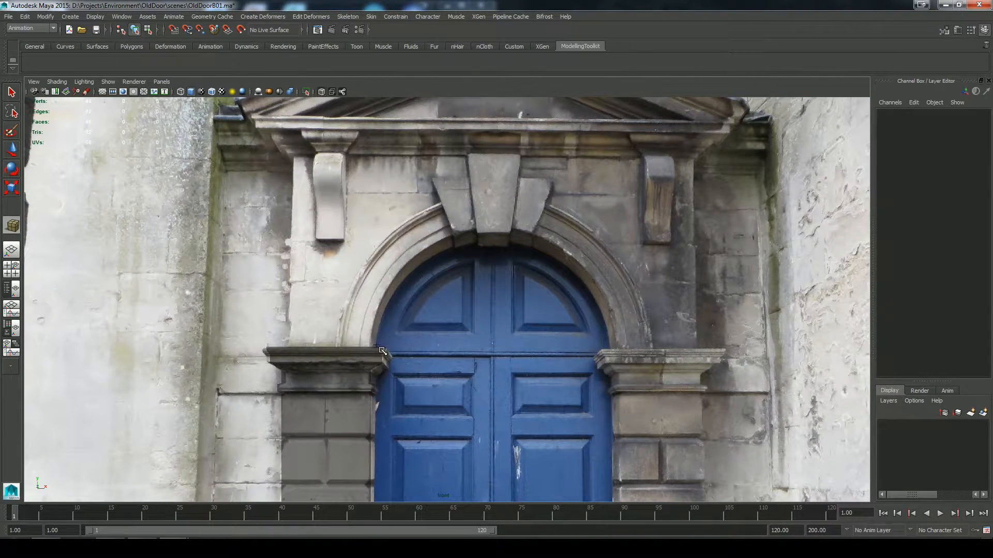
{"action": "left_click_drag", "start_coordinate": [337, 343], "coordinate": [646, 309]}
{"action": "left_click_drag", "start_coordinate": [651, 245], "coordinate": [630, 254]}
Step: Position the wide cube in depth above the pillar's capital using the side view, at Translate Z 2.533
{"action": "key", "text": "space"}
{"action": "key", "text": "space"}
{"action": "key", "text": "space"}
{"action": "key", "text": "space"}
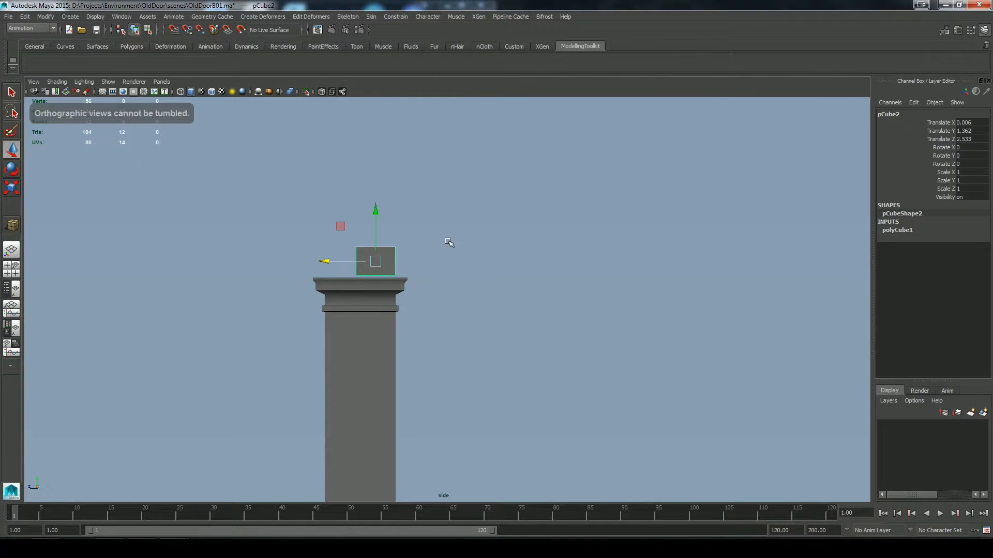
{"action": "key", "text": "space"}
{"action": "left_click_drag", "start_coordinate": [449, 243], "coordinate": [624, 259], "text": "alt"}
{"action": "key", "text": "space"}
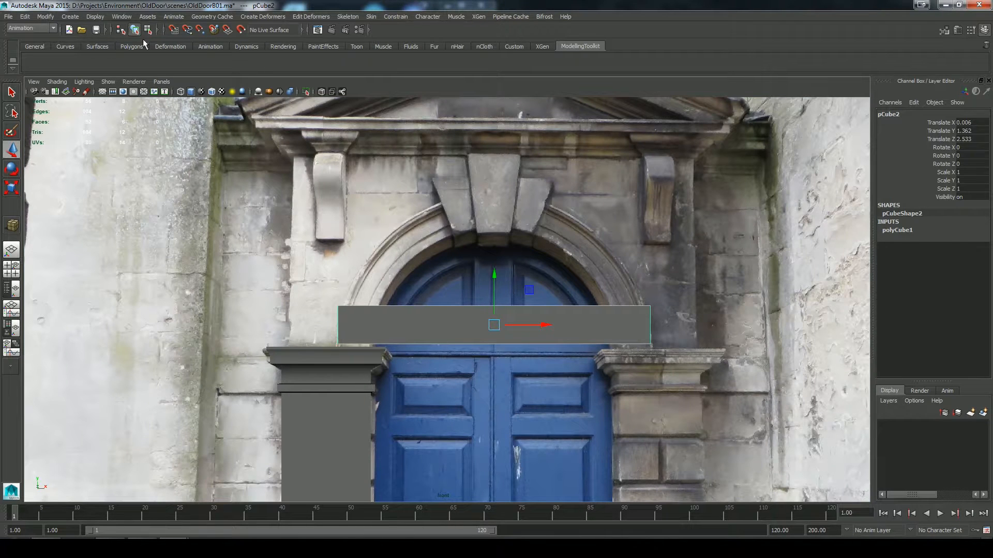
Step: Set the wide cube's width subdivisions to 12
{"action": "left_click", "coordinate": [899, 230]}
{"action": "left_click", "coordinate": [966, 263]}
{"action": "type", "text": "12"}
{"action": "key", "text": "Return"}
{"action": "middle_click_drag", "start_coordinate": [498, 283], "coordinate": [501, 262], "text": "alt"}
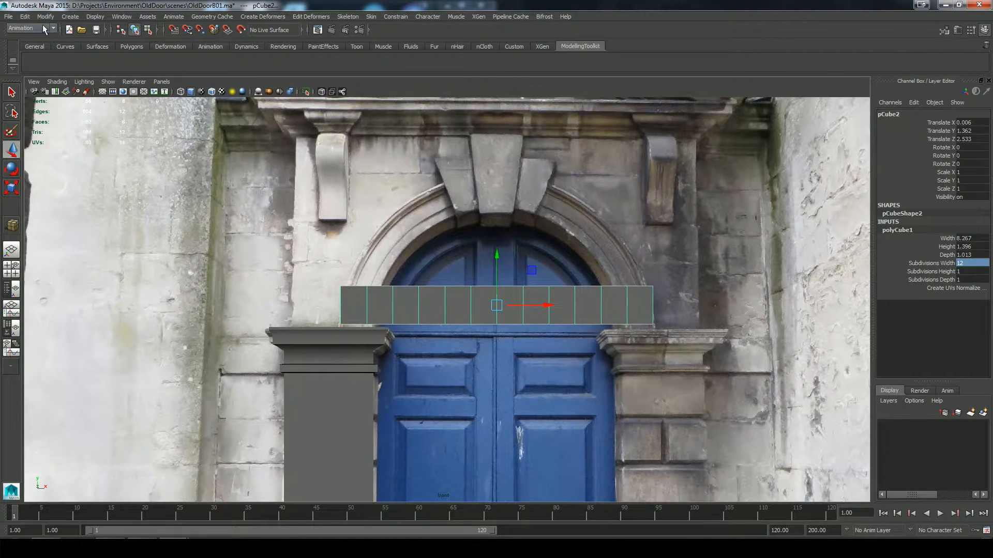
Step: Add a bend deformer to the wide cube, with its handle's Rotate Z at -90 and a curvature of 90
{"action": "left_click", "coordinate": [263, 16]}
{"action": "mouse_move", "coordinate": [269, 93]}
{"action": "left_click", "coordinate": [355, 93]}
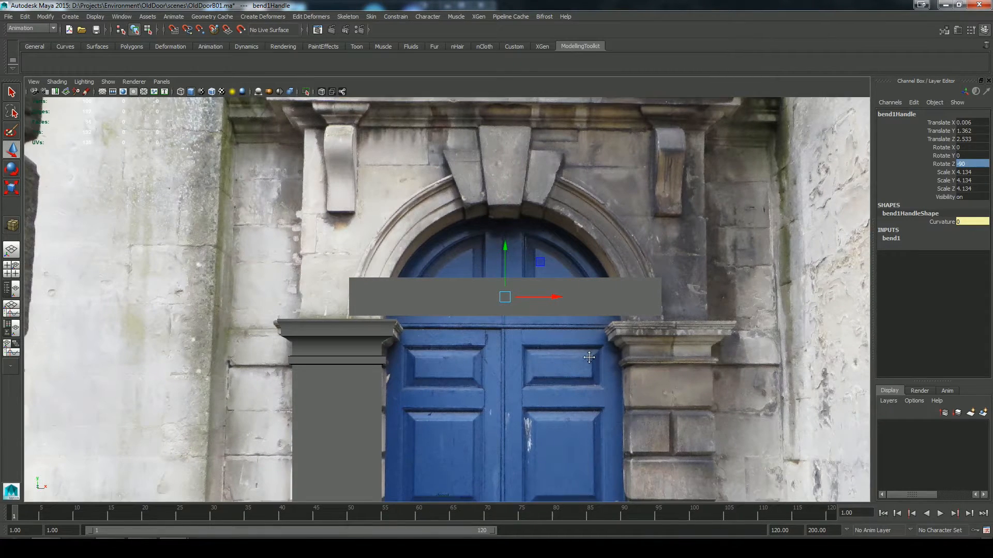
{"action": "left_click", "coordinate": [891, 238]}
{"action": "left_click", "coordinate": [967, 255]}
{"action": "type", "text": "90"}
{"action": "key", "text": "Return"}
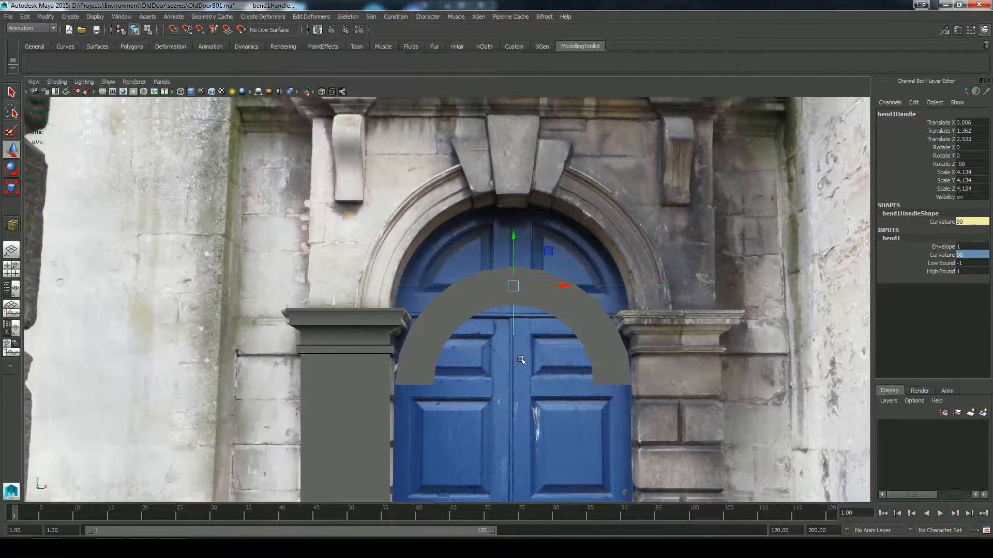
Step: Raise the bent arch and its handle to Translate Y 4.059 and scale the arch to 1.254 over the photo's archway
{"action": "left_click_drag", "start_coordinate": [520, 360], "coordinate": [494, 274]}
{"action": "left_click_drag", "start_coordinate": [515, 237], "coordinate": [514, 161]}
{"action": "key", "text": "r"}
{"action": "left_click_drag", "start_coordinate": [514, 211], "coordinate": [571, 230]}
{"action": "right_click", "coordinate": [571, 230]}
{"action": "left_click", "coordinate": [572, 187]}
{"action": "left_click_drag", "start_coordinate": [513, 162], "coordinate": [513, 135]}
Step: Set the arch cube's depth to 0.693 to slim the arch band
{"action": "left_click", "coordinate": [618, 222]}
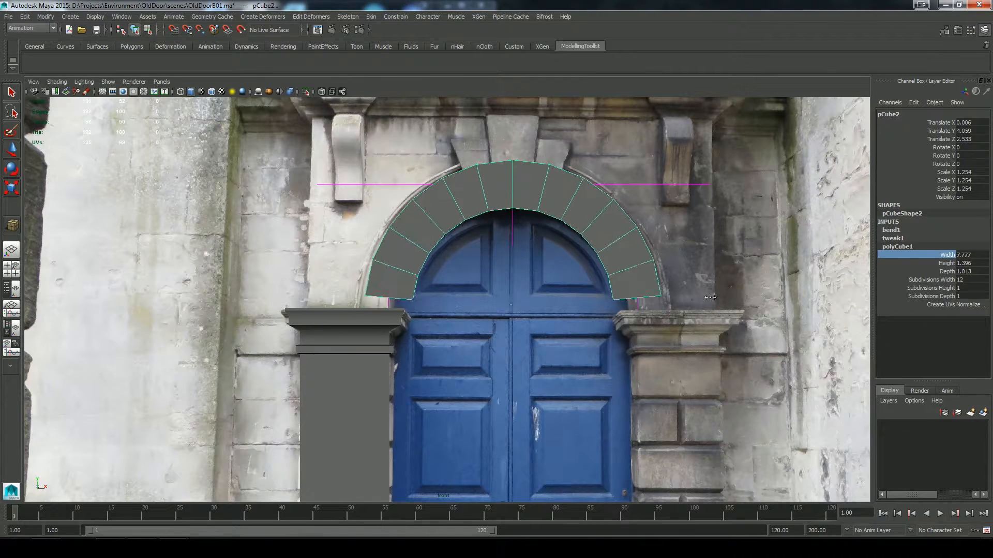
{"action": "left_click", "coordinate": [943, 272]}
{"action": "mouse_move", "coordinate": [710, 297]}
{"action": "middle_mouse_down"}
{"action": "mouse_move", "coordinate": [736, 297]}
{"action": "mouse_move", "coordinate": [703, 294]}
{"action": "middle_mouse_up"}
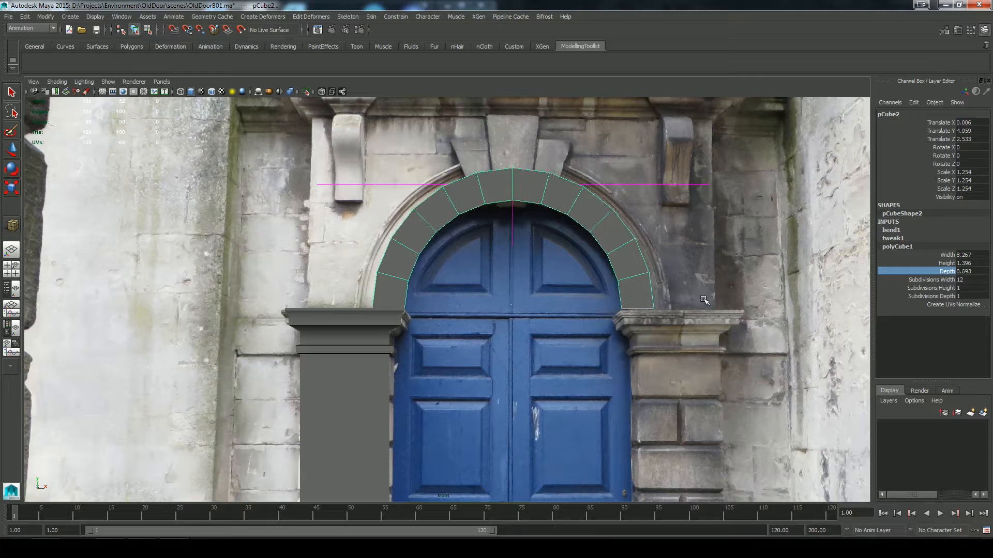
Step: Select the arch with its bend handle, scale both up until the handle's scale is 5.712, and raise them to Translate Y 4.36
{"action": "right_click", "coordinate": [690, 288]}
{"action": "left_click", "coordinate": [690, 231]}
{"action": "left_click_drag", "start_coordinate": [573, 146], "coordinate": [559, 221]}
{"action": "right_click", "coordinate": [535, 269]}
{"action": "left_click", "coordinate": [592, 270]}
{"action": "left_click_drag", "start_coordinate": [513, 184], "coordinate": [537, 187]}
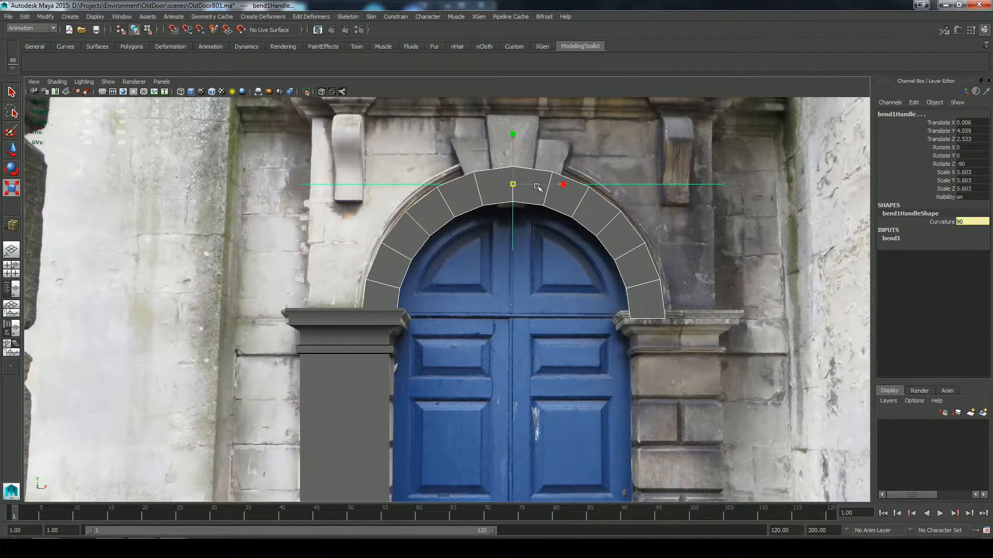
{"action": "left_click_drag", "start_coordinate": [514, 135], "coordinate": [513, 123]}
Step: Delete the bent arch's construction history so its shape is baked without the bend deformer
{"action": "key", "text": "space"}
{"action": "left_click_drag", "start_coordinate": [518, 309], "coordinate": [518, 286]}
{"action": "left_click_drag", "start_coordinate": [564, 362], "coordinate": [448, 222], "text": "alt"}
{"action": "left_click", "coordinate": [24, 17]}
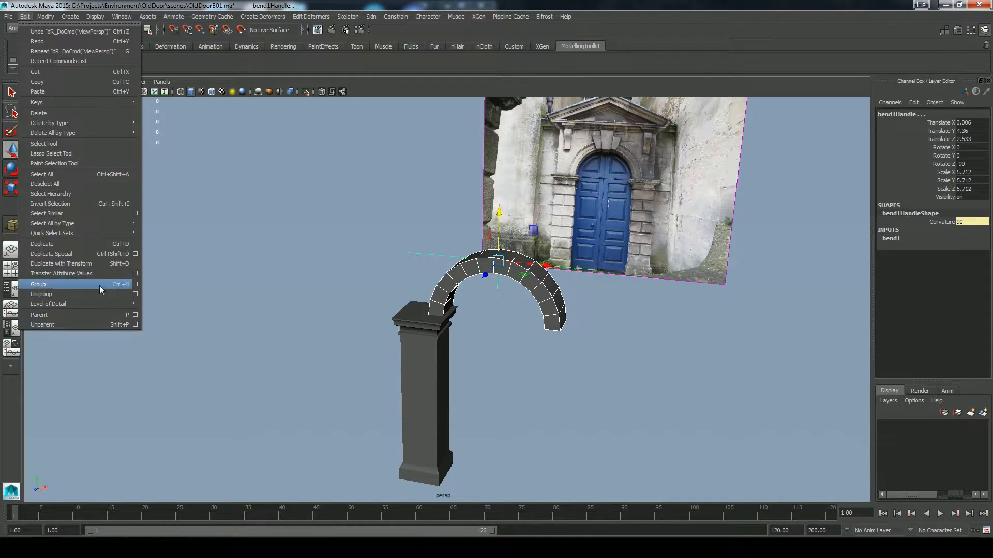
{"action": "mouse_move", "coordinate": [78, 123]}
{"action": "left_click", "coordinate": [163, 130]}
Step: Move the arch in depth in the side view to Translate Z 3.359, lining it up above the pillar
{"action": "left_click_drag", "start_coordinate": [601, 346], "coordinate": [558, 325], "text": "alt"}
{"action": "key", "text": "space"}
{"action": "key", "text": "space"}
{"action": "left_click_drag", "start_coordinate": [552, 179], "coordinate": [577, 185]}
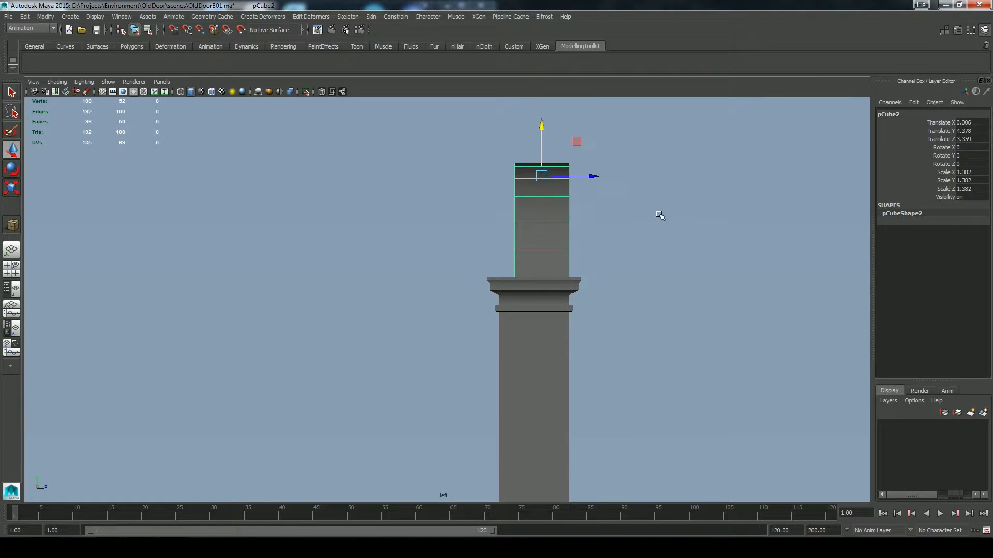
Step: Duplicate the pillar and move the copy across to the opposite side of the doorway
{"action": "key", "text": "space"}
{"action": "left_click_drag", "start_coordinate": [660, 215], "coordinate": [658, 189]}
{"action": "left_click_drag", "start_coordinate": [595, 258], "coordinate": [543, 274], "text": "alt"}
{"action": "left_click", "coordinate": [421, 367]}
{"action": "key", "text": "space"}
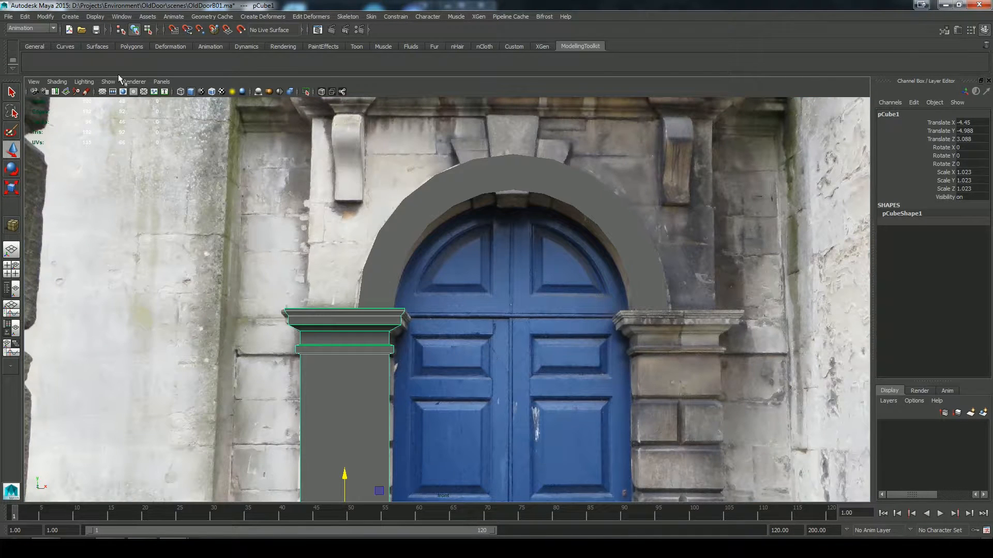
{"action": "left_click", "coordinate": [25, 16]}
{"action": "left_click", "coordinate": [66, 246]}
{"action": "middle_click_drag", "start_coordinate": [448, 381], "coordinate": [453, 301], "text": "alt"}
{"action": "left_click_drag", "start_coordinate": [393, 447], "coordinate": [749, 505]}
Step: Insert two edge loops along the arch's front face with Multi-Cut to divide it into concentric bands
{"action": "scroll", "coordinate": [715, 414], "scroll_direction": "down", "scroll_amount": 3}
{"action": "key", "text": "space"}
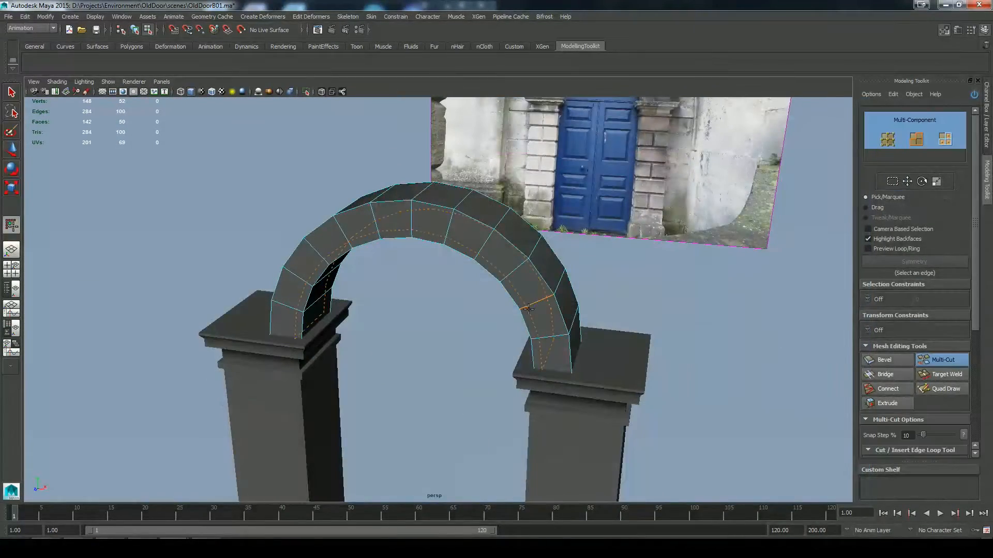
{"action": "left_click_drag", "start_coordinate": [627, 272], "coordinate": [646, 339], "text": "alt"}
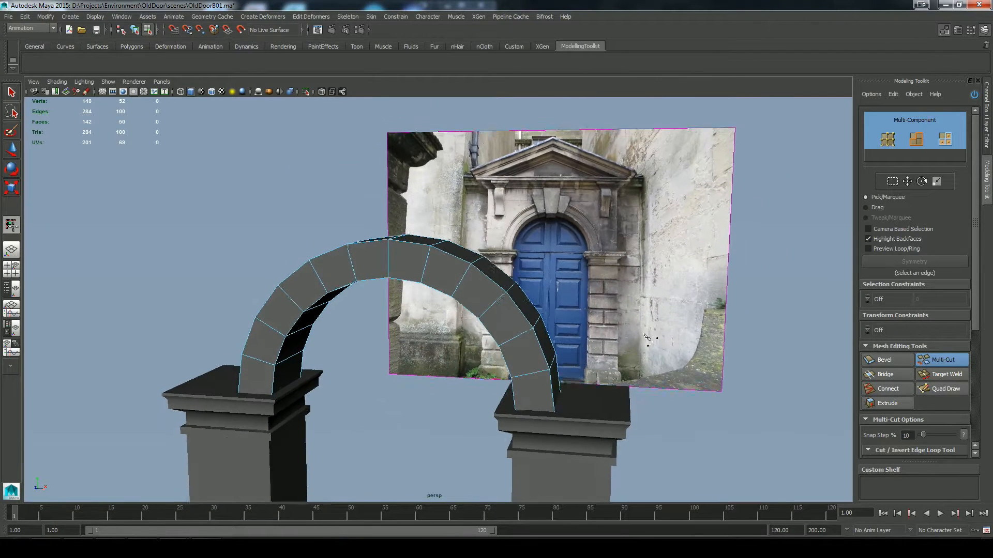
{"action": "left_click", "coordinate": [525, 333], "text": "ctrl"}
{"action": "key", "text": "q"}
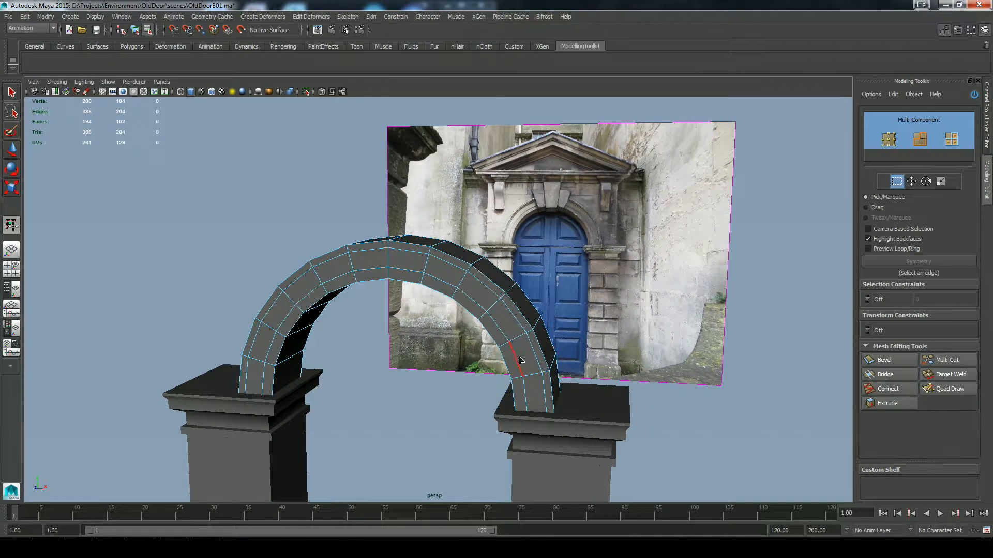
Step: Select the face bands on the arch's front and extrude them outward
{"action": "right_click_drag", "start_coordinate": [518, 321], "coordinate": [521, 351]}
{"action": "double_click", "coordinate": [245, 371], "text": "shift"}
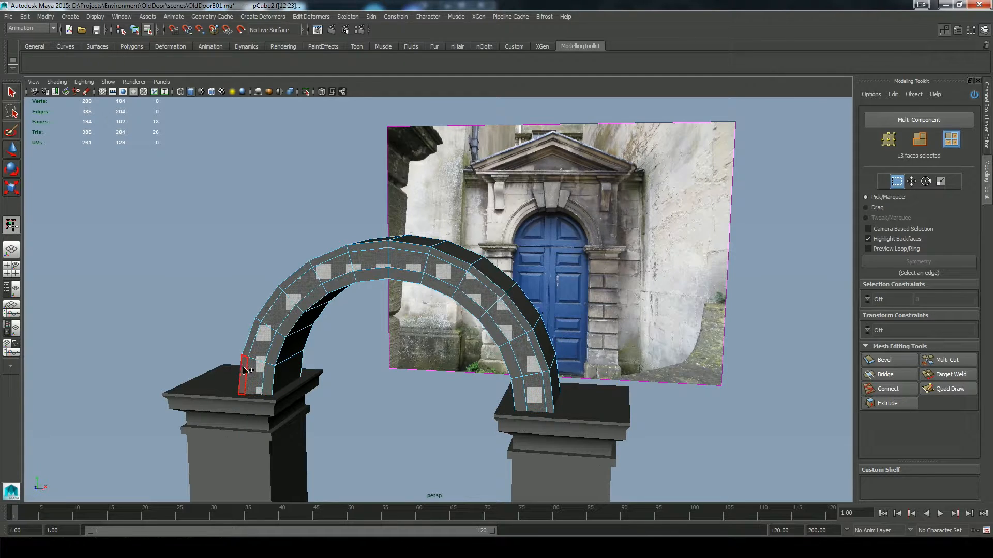
{"action": "key", "text": "ctrl+z"}
{"action": "left_click_drag", "start_coordinate": [369, 384], "coordinate": [397, 380], "text": "alt"}
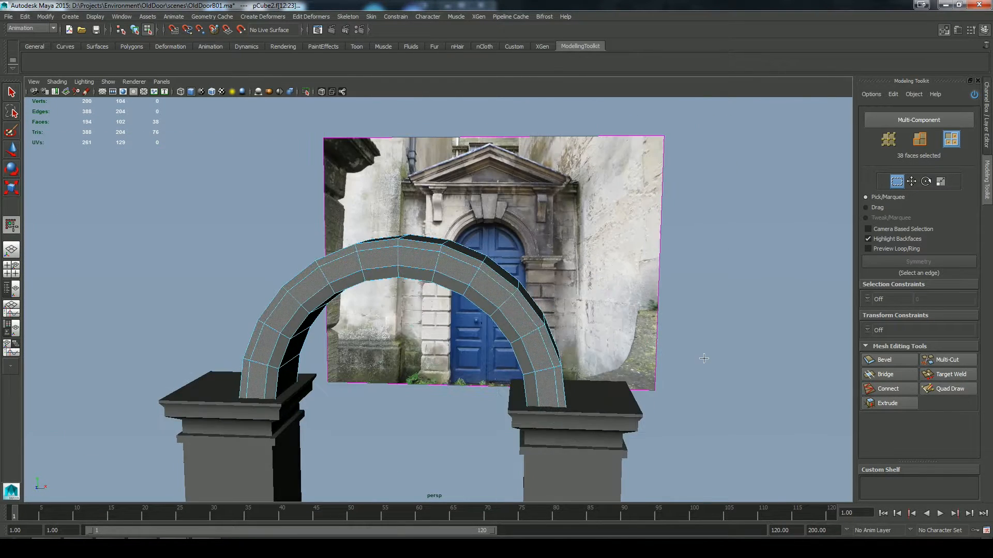
{"action": "left_click", "coordinate": [883, 403]}
{"action": "left_click_drag", "start_coordinate": [756, 385], "coordinate": [679, 396], "text": "alt"}
{"action": "left_click_drag", "start_coordinate": [679, 398], "coordinate": [696, 398]}
Step: Select the outer face band on the arch's front and extrude it by a Local Z of 0.162
{"action": "key", "text": "q"}
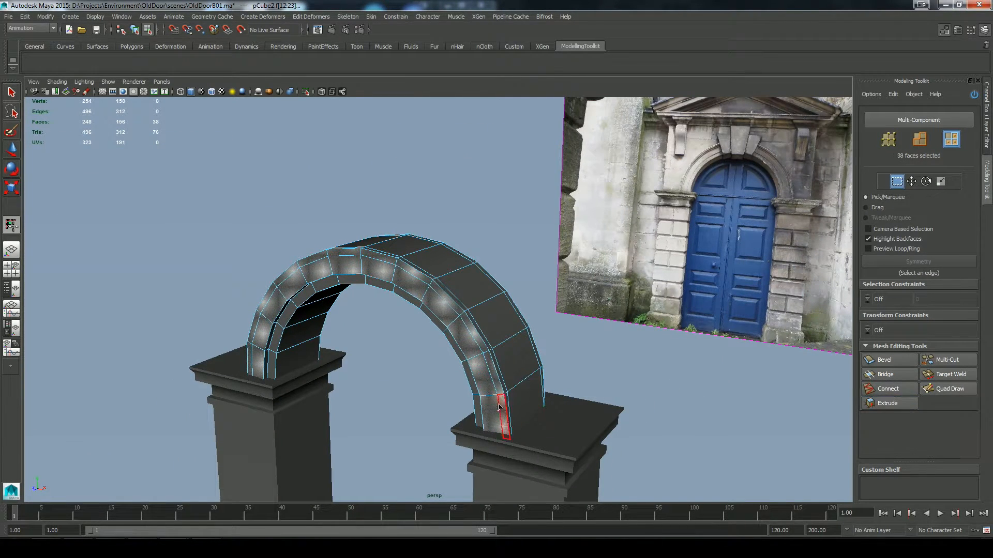
{"action": "left_click", "coordinate": [252, 364]}
{"action": "right_click_drag", "start_coordinate": [805, 405], "coordinate": [658, 369], "text": "shift"}
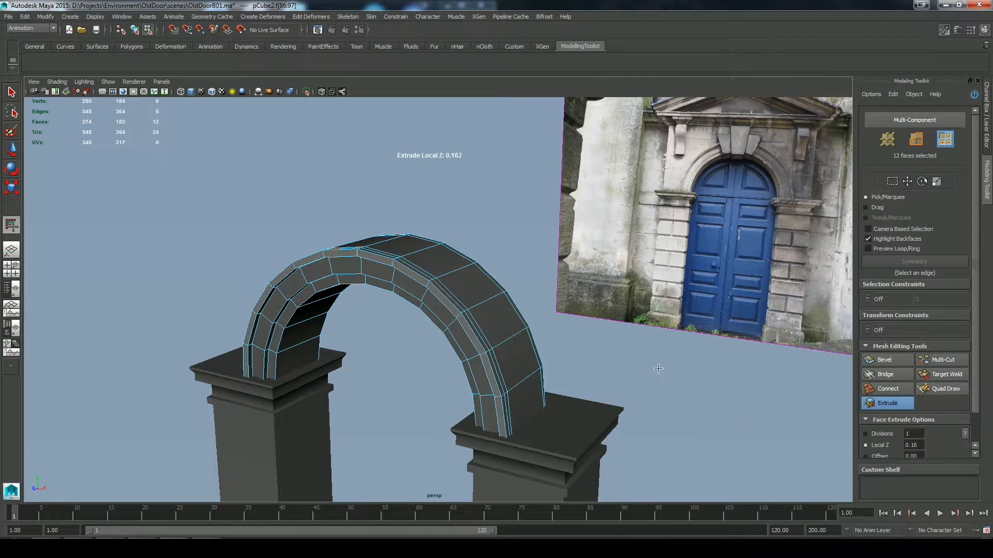
{"action": "left_click_drag", "start_coordinate": [659, 371], "coordinate": [546, 261], "text": "alt"}
Step: Select the inner edge loop on the arch's front, scale it uniformly, and return to object mode
{"action": "key", "text": "q"}
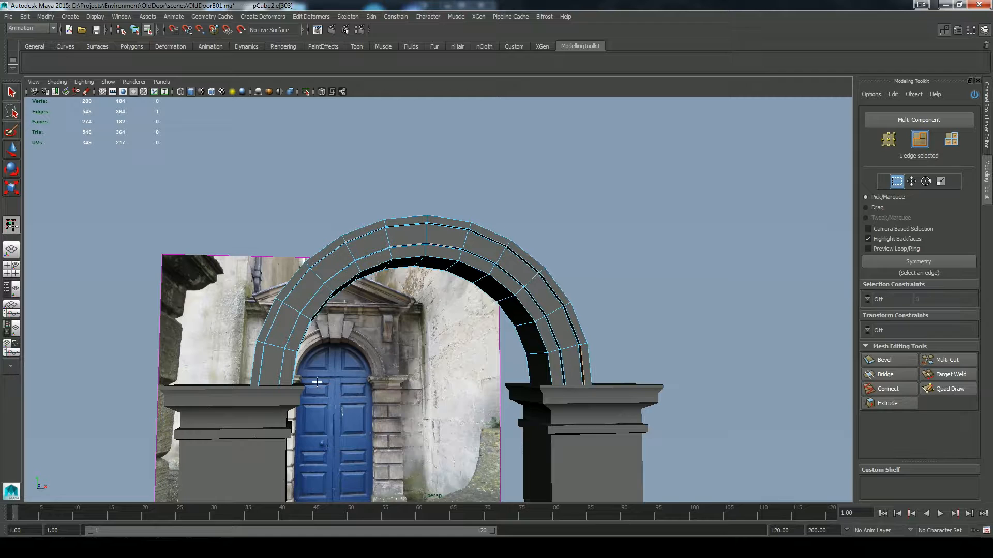
{"action": "double_click", "coordinate": [242, 367], "text": "shift"}
{"action": "left_click_drag", "start_coordinate": [363, 366], "coordinate": [470, 382], "text": "alt"}
{"action": "key", "text": "r"}
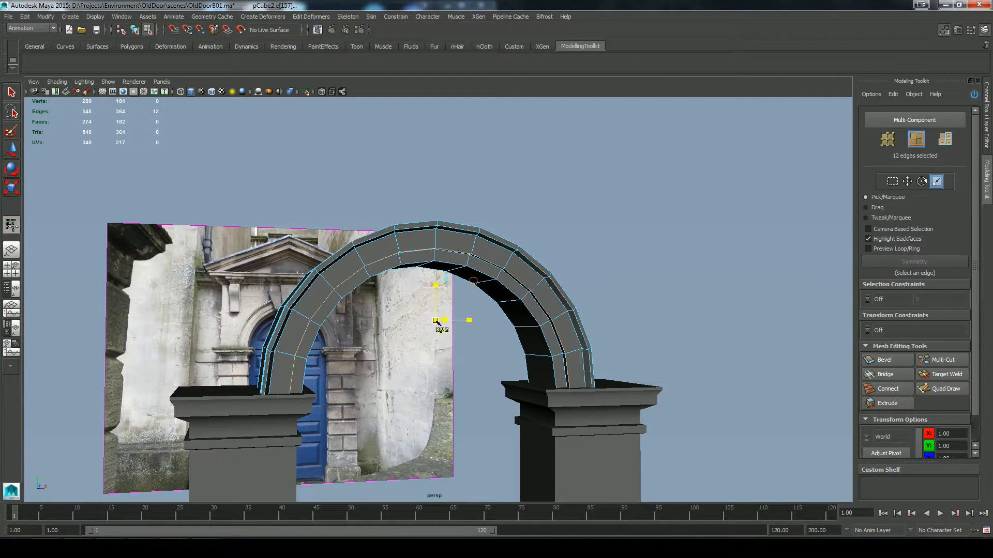
{"action": "key", "text": "q"}
{"action": "right_click_drag", "start_coordinate": [495, 244], "coordinate": [533, 220]}
{"action": "left_click", "coordinate": [579, 246]}
Step: Draw a polygon cube in the front view covering the wall around the arch, from the pillar capitals up to the cornice
{"action": "scroll", "coordinate": [579, 246], "scroll_direction": "down", "scroll_amount": 5}
{"action": "left_click_drag", "start_coordinate": [576, 249], "coordinate": [590, 295], "text": "alt"}
{"action": "scroll", "coordinate": [603, 312], "scroll_direction": "up", "scroll_amount": 5}
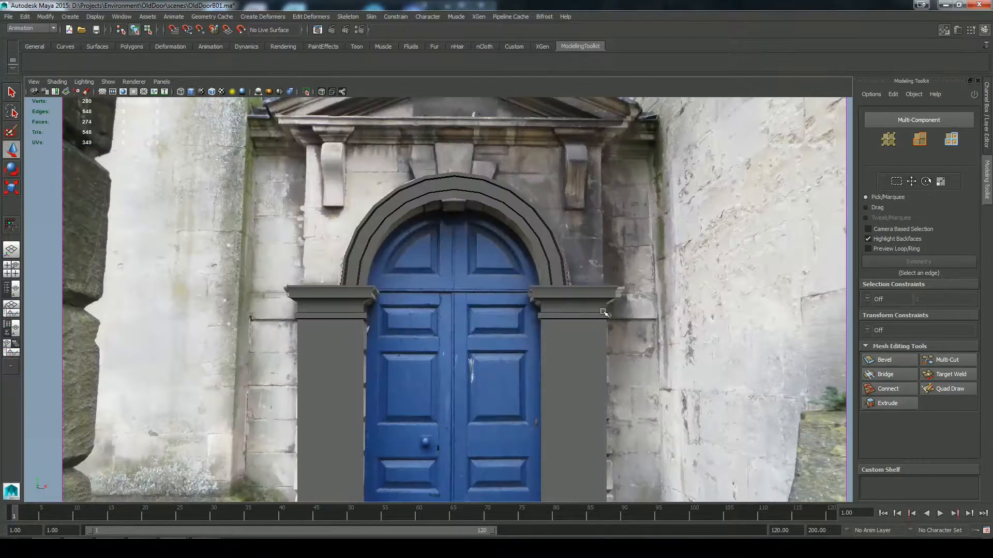
{"action": "right_click_drag", "start_coordinate": [231, 276], "coordinate": [232, 310], "text": "shift"}
{"action": "left_click_drag", "start_coordinate": [303, 287], "coordinate": [605, 129]}
Step: Move the wall block forward onto the pillars and scale up its depth so it surrounds the arch
{"action": "key", "text": "w"}
{"action": "key", "text": "space"}
{"action": "key", "text": "space"}
{"action": "left_click_drag", "start_coordinate": [639, 185], "coordinate": [591, 244], "text": "alt"}
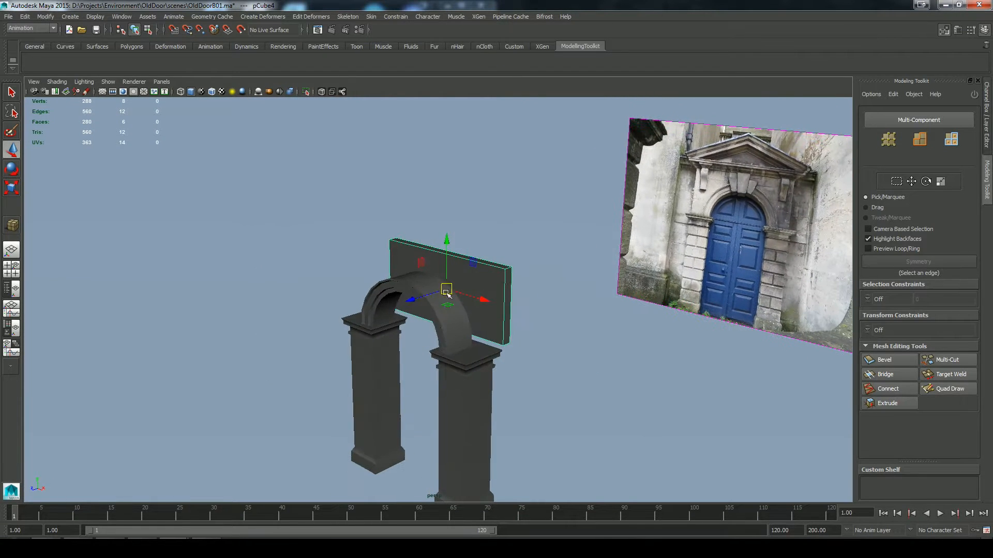
{"action": "left_click_drag", "start_coordinate": [426, 296], "coordinate": [401, 316]}
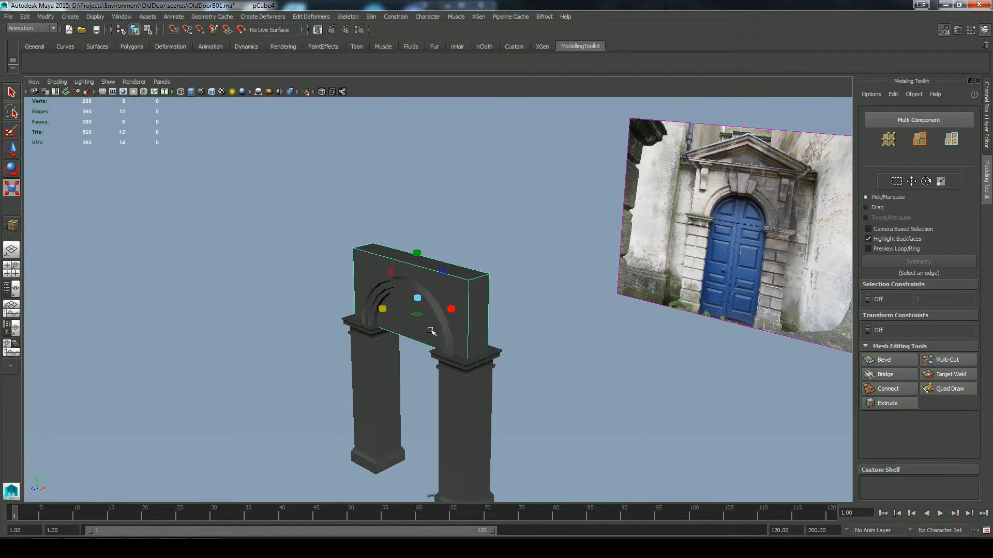
{"action": "left_click_drag", "start_coordinate": [531, 334], "coordinate": [596, 290], "text": "alt"}
Step: Cut the arch-shaped opening outline into the wall block's front face with Multi-Cut, following the inner curve
{"action": "key", "text": "space"}
{"action": "left_click", "coordinate": [927, 358]}
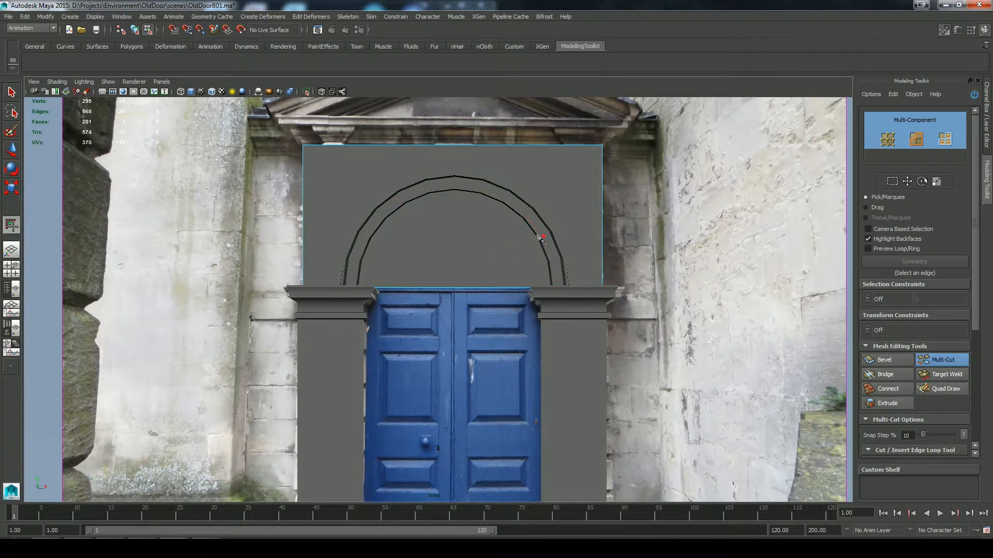
{"action": "key", "text": "q"}
Step: Try to delete the wall block's back, underside and arch-opening faces, and inspect the isolated shell
{"action": "right_click_drag", "start_coordinate": [572, 175], "coordinate": [572, 201]}
{"action": "left_click", "coordinate": [509, 236]}
{"action": "key", "text": "Delete"}
{"action": "right_click_drag", "start_coordinate": [520, 166], "coordinate": [551, 158]}
{"action": "key", "text": "shift+i"}
{"action": "key", "text": "space"}
{"action": "left_click_drag", "start_coordinate": [520, 263], "coordinate": [520, 235]}
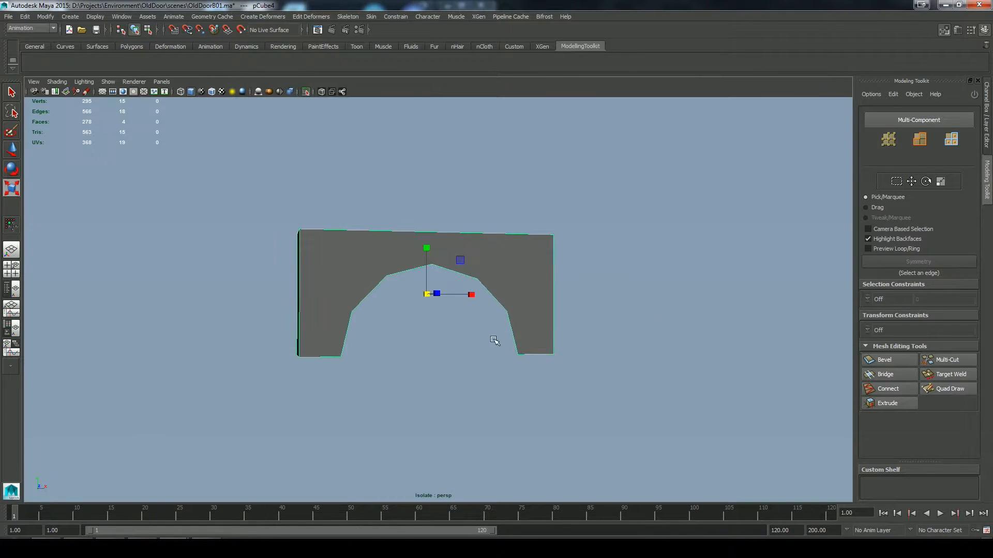
{"action": "left_click_drag", "start_coordinate": [497, 339], "coordinate": [622, 318], "text": "alt"}
{"action": "key", "text": "shift+i"}
{"action": "left_click", "coordinate": [593, 393]}
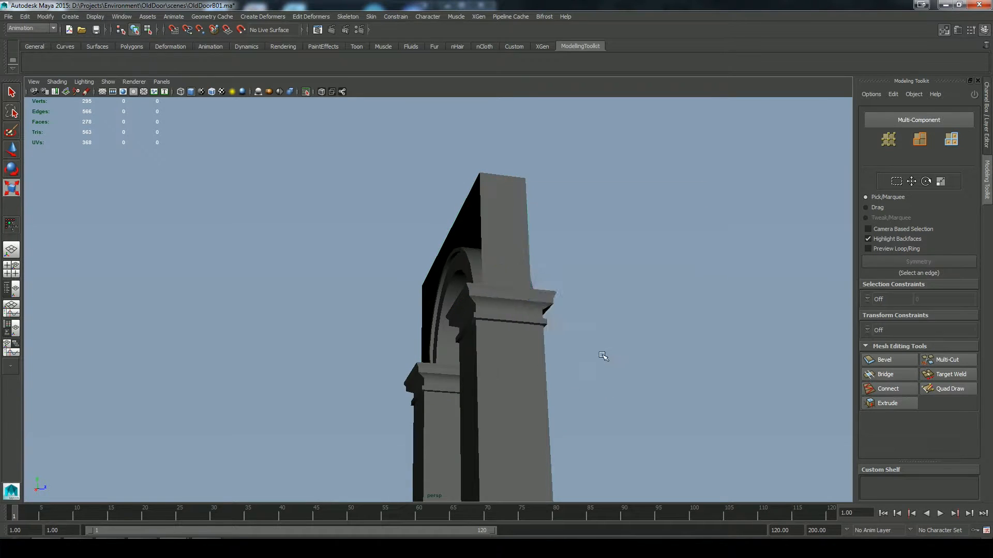
{"action": "left_click", "coordinate": [594, 383]}
{"action": "left_click_drag", "start_coordinate": [594, 384], "coordinate": [492, 331], "text": "alt"}
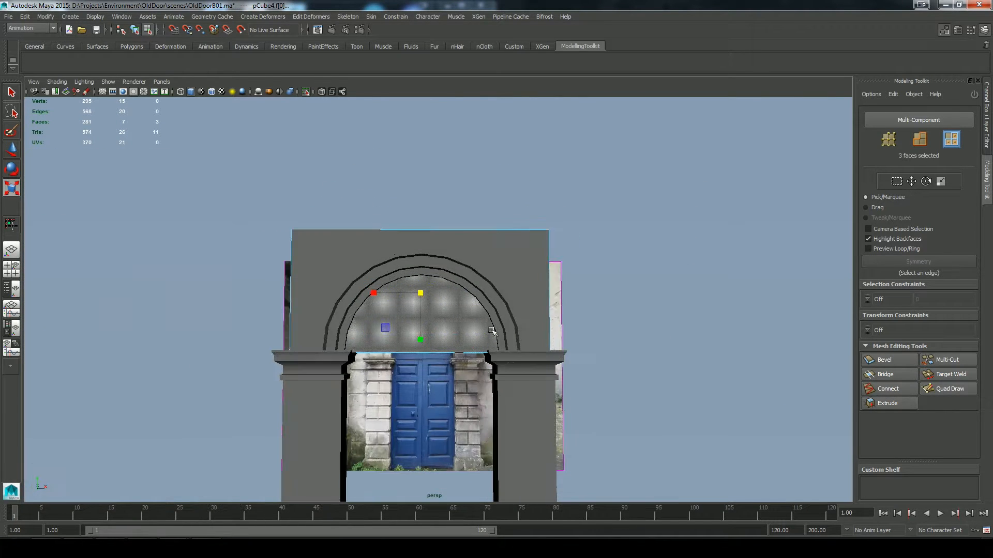
Step: Isolate the wall block and slice it vertically through its depth with Multi-Cut in the side view
{"action": "right_click_drag", "start_coordinate": [361, 249], "coordinate": [403, 239]}
{"action": "left_click", "coordinate": [306, 89]}
{"action": "right_click_drag", "start_coordinate": [343, 262], "coordinate": [316, 263]}
{"action": "left_click_drag", "start_coordinate": [401, 290], "coordinate": [479, 300], "text": "alt"}
{"action": "key", "text": "space"}
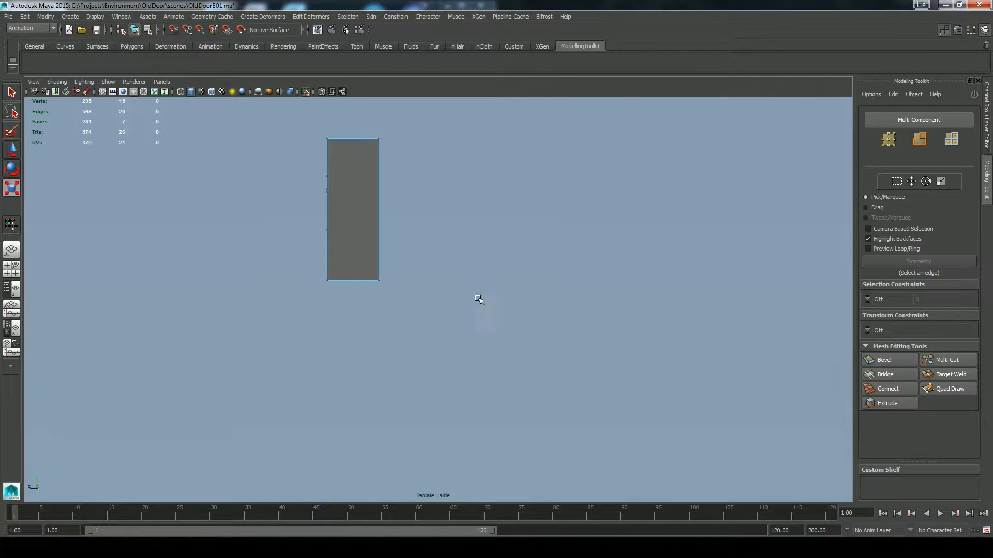
{"action": "left_click", "coordinate": [947, 360]}
{"action": "key", "text": "q"}
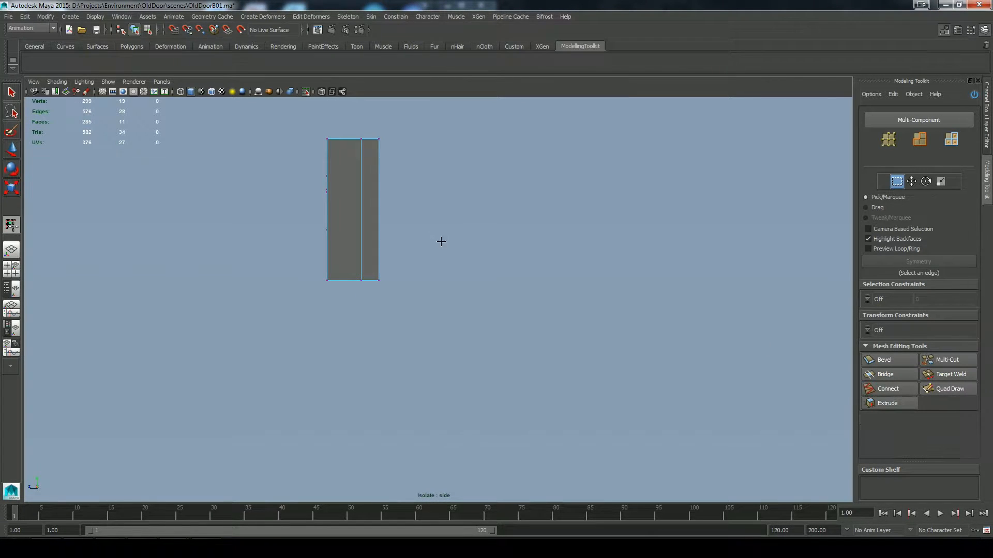
Step: Duplicate the wall's open front shell and mirror the copy in depth with Scale Z at -1
{"action": "key", "text": "space"}
{"action": "left_click_drag", "start_coordinate": [467, 284], "coordinate": [428, 284]}
{"action": "left_click_drag", "start_coordinate": [486, 237], "coordinate": [498, 193], "text": "alt"}
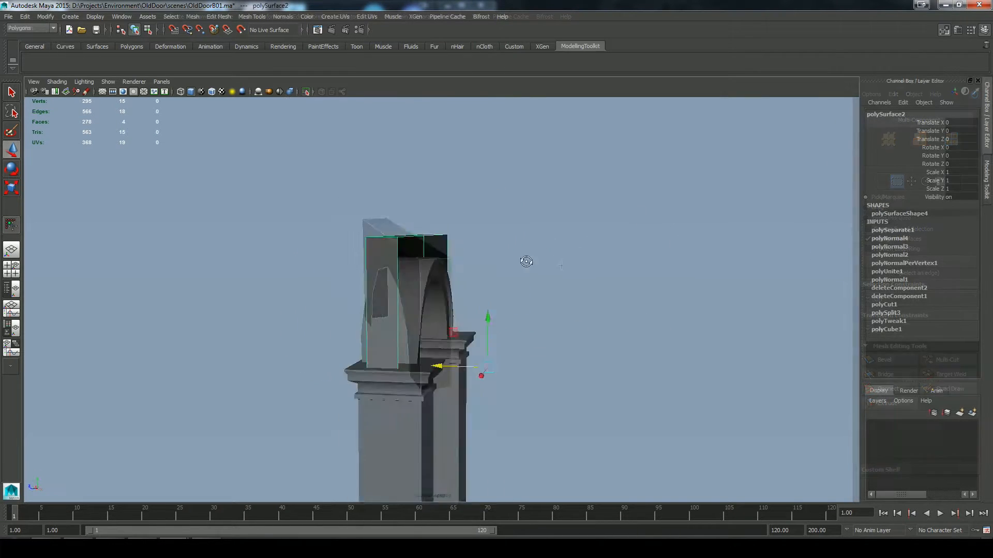
{"action": "mouse_move", "coordinate": [527, 262]}
{"action": "left_mouse_down", "text": "alt"}
{"action": "mouse_move", "coordinate": [546, 270]}
{"action": "mouse_move", "coordinate": [483, 251]}
{"action": "mouse_move", "coordinate": [532, 254]}
{"action": "left_mouse_up", "text": "alt"}
{"action": "key", "text": "ctrl+d"}
{"action": "left_click", "coordinate": [961, 189]}
{"action": "mouse_move", "coordinate": [428, 360]}
{"action": "left_mouse_down"}
{"action": "mouse_move", "coordinate": [485, 349]}
{"action": "mouse_move", "coordinate": [431, 358]}
{"action": "left_mouse_up"}
{"action": "type", "text": "-1"}
{"action": "key", "text": "Return"}
Step: Select both halves of the wall shell and combine them into one mesh
{"action": "left_click", "coordinate": [417, 280], "text": "shift"}
{"action": "left_click", "coordinate": [192, 17]}
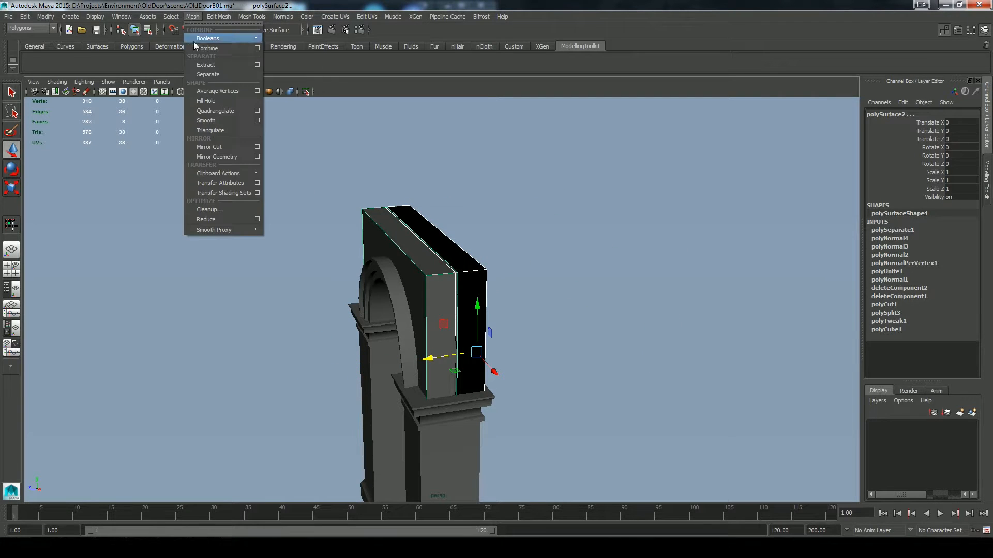
{"action": "left_click", "coordinate": [198, 40]}
{"action": "left_click_drag", "start_coordinate": [322, 113], "coordinate": [308, 106], "text": "alt"}
Step: Isolate the combined wall mesh, select the vertices along its middle seam, and merge them
{"action": "left_click", "coordinate": [306, 92]}
{"action": "right_click_drag", "start_coordinate": [428, 267], "coordinate": [397, 266]}
{"action": "left_click_drag", "start_coordinate": [463, 274], "coordinate": [433, 372], "text": "alt"}
{"action": "left_click_drag", "start_coordinate": [497, 289], "coordinate": [546, 321], "text": "alt"}
{"action": "left_click", "coordinate": [217, 17]}
{"action": "left_click", "coordinate": [309, 41]}
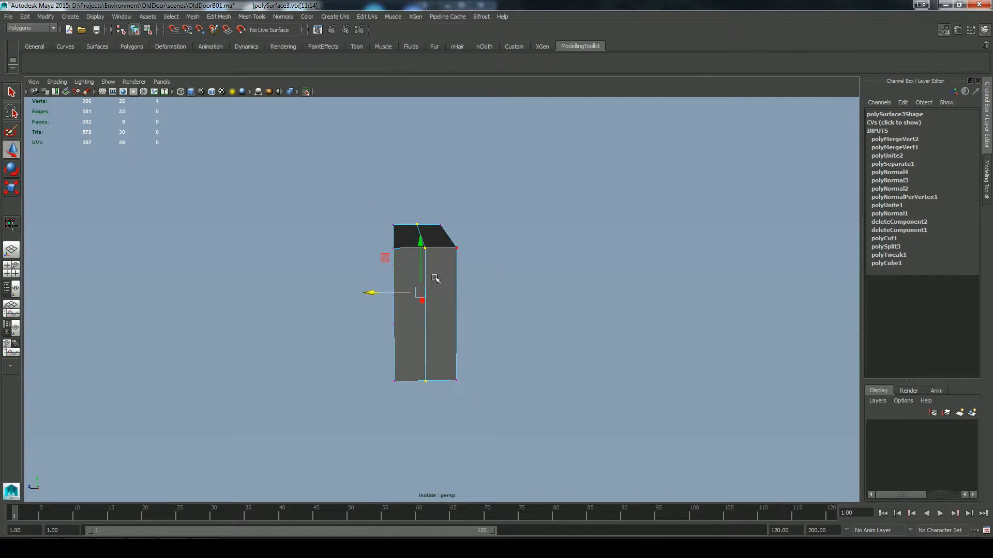
Step: Select the seam edges running around the middle of the wall mesh and delete them
{"action": "key", "text": "F10"}
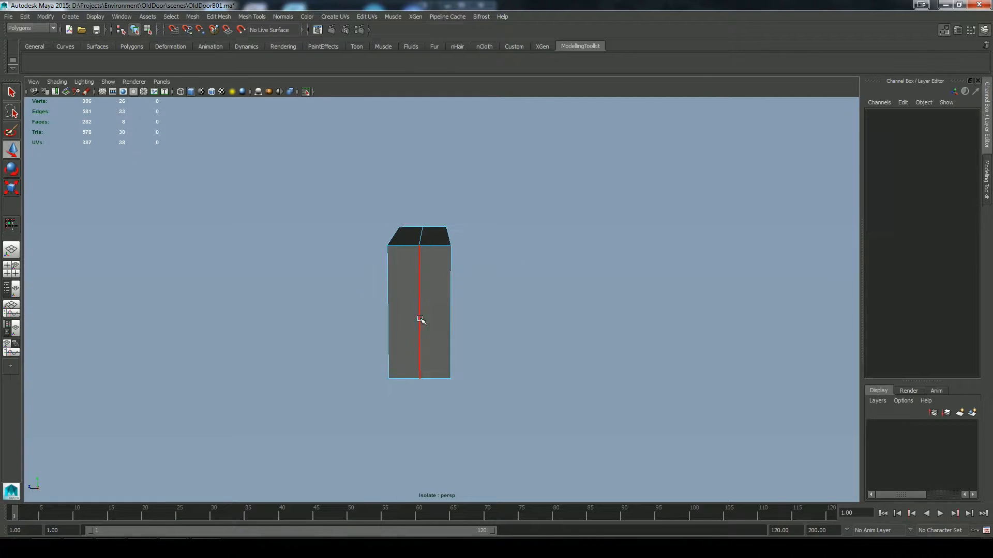
{"action": "left_click", "coordinate": [419, 281]}
{"action": "key", "text": "q"}
{"action": "left_click_drag", "start_coordinate": [471, 358], "coordinate": [444, 385], "text": "ctrl"}
{"action": "left_click_drag", "start_coordinate": [558, 336], "coordinate": [623, 331], "text": "alt"}
{"action": "left_click", "coordinate": [223, 18]}
{"action": "left_click", "coordinate": [228, 153]}
{"action": "left_click_drag", "start_coordinate": [598, 294], "coordinate": [339, 293], "text": "alt"}
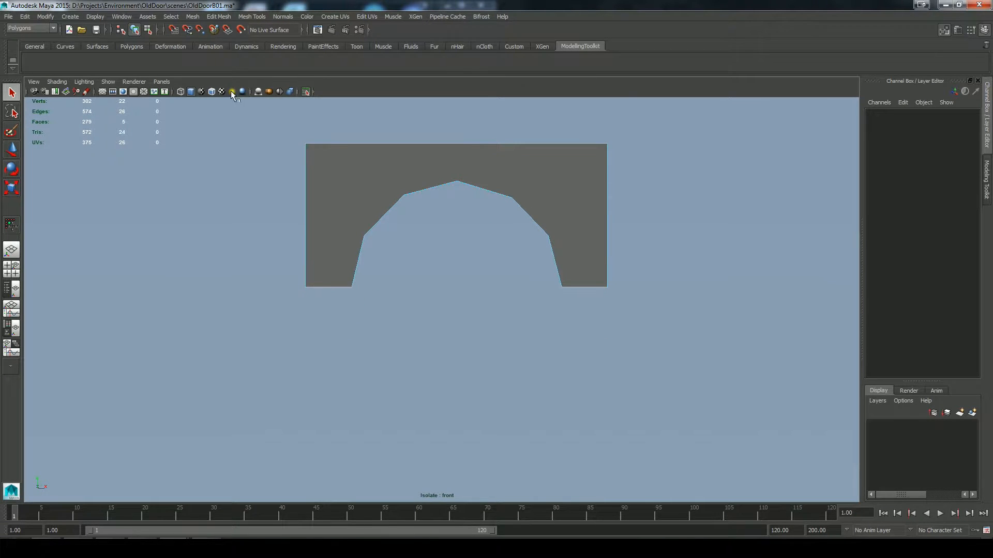
Step: Leave the isolated view and select the arched wall mesh
{"action": "key", "text": "ctrl+1"}
{"action": "scroll", "coordinate": [526, 166], "scroll_direction": "down", "scroll_amount": 2}
{"action": "left_click_drag", "start_coordinate": [629, 216], "coordinate": [559, 344], "text": "alt"}
{"action": "left_click", "coordinate": [450, 255]}
{"action": "key", "text": "r"}
{"action": "left_click_drag", "start_coordinate": [454, 303], "coordinate": [460, 302]}
{"action": "key", "text": "ctrl+z"}
Step: Center the arched wall's pivot and move the wall forward to Translate Z 1.548 above the pillars
{"action": "left_click", "coordinate": [47, 18]}
{"action": "left_click", "coordinate": [57, 113]}
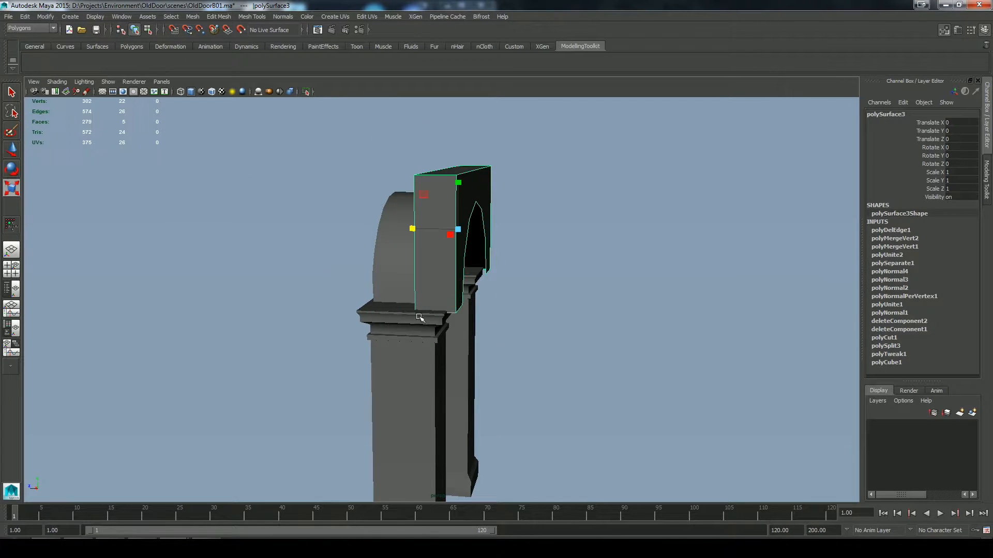
{"action": "key", "text": "w"}
{"action": "left_click_drag", "start_coordinate": [410, 227], "coordinate": [374, 221]}
{"action": "left_click_drag", "start_coordinate": [522, 270], "coordinate": [644, 273], "text": "alt"}
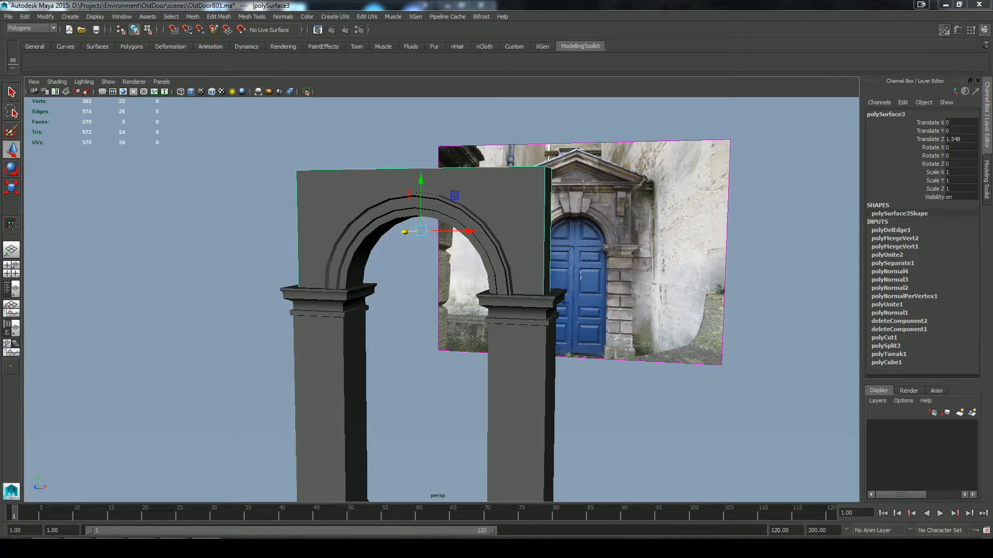
Step: Turn on X-ray display in the front view and draw a polygon cube over the photo's central keystone
{"action": "left_click", "coordinate": [641, 439]}
{"action": "left_click_drag", "start_coordinate": [641, 439], "coordinate": [630, 392], "text": "alt"}
{"action": "scroll", "coordinate": [622, 377], "scroll_direction": "down", "scroll_amount": 2}
{"action": "key", "text": "space"}
{"action": "left_click", "coordinate": [291, 91]}
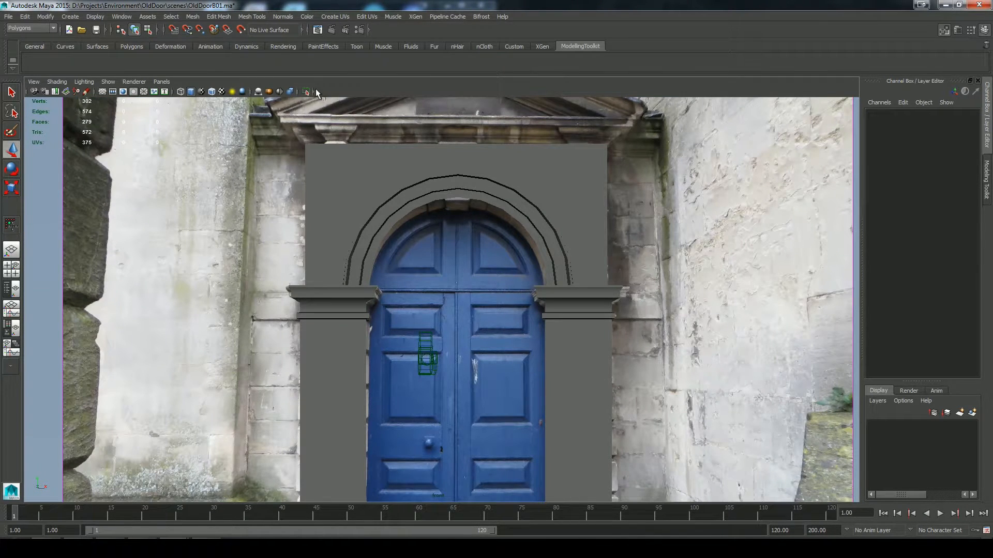
{"action": "right_click_drag", "start_coordinate": [448, 274], "coordinate": [452, 299], "text": "shift"}
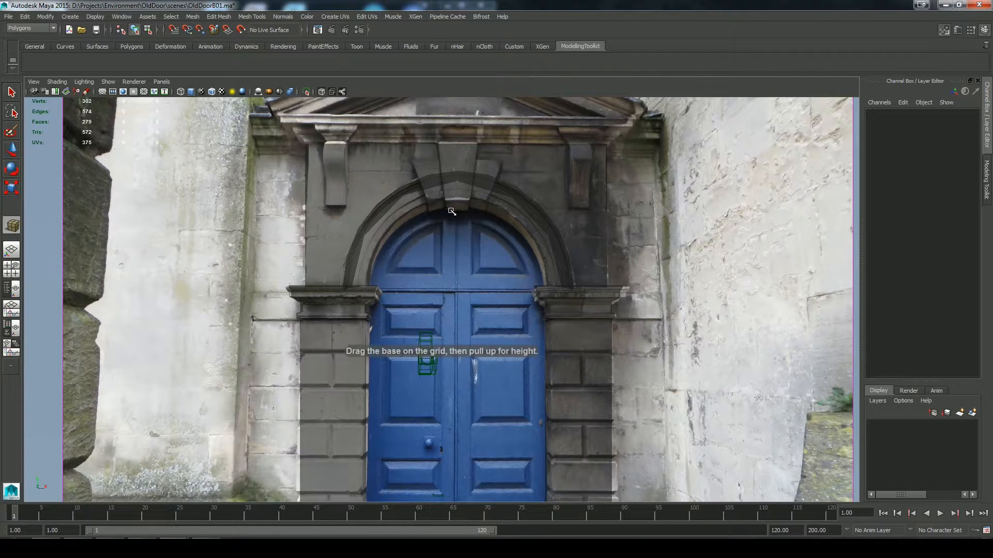
{"action": "left_click_drag", "start_coordinate": [449, 204], "coordinate": [479, 141]}
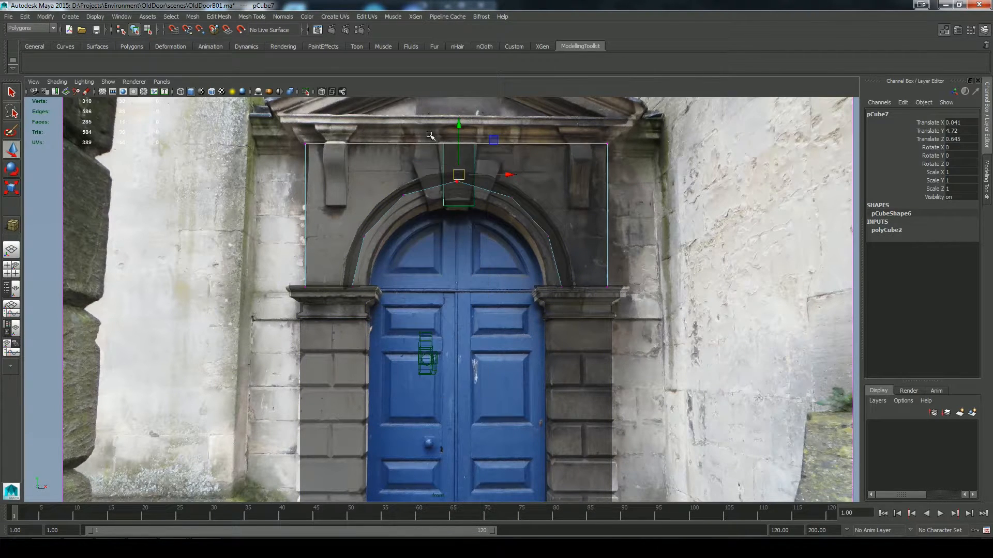
Step: Scale the keystone cube's end vertices horizontally to taper it toward a narrower base, matching the photo
{"action": "right_click_drag", "start_coordinate": [450, 198], "coordinate": [432, 193]}
{"action": "left_click_drag", "start_coordinate": [432, 193], "coordinate": [499, 218]}
{"action": "key", "text": "r"}
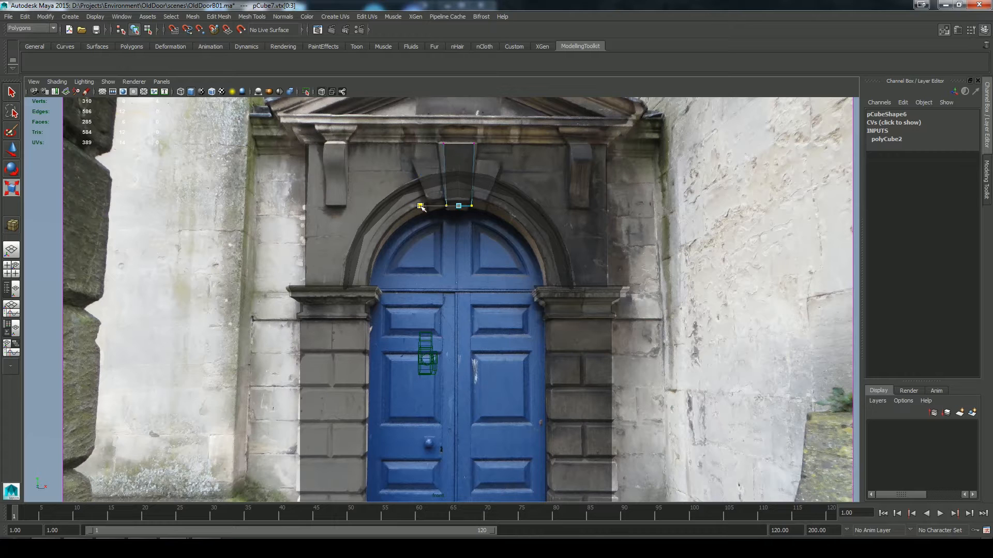
{"action": "left_click_drag", "start_coordinate": [406, 141], "coordinate": [401, 141]}
{"action": "right_click_drag", "start_coordinate": [443, 143], "coordinate": [462, 144]}
Step: Center the keystone over the arched wall's peak at Translate X -0.069, checking it in an isolated view
{"action": "right_click_drag", "start_coordinate": [453, 203], "coordinate": [465, 200]}
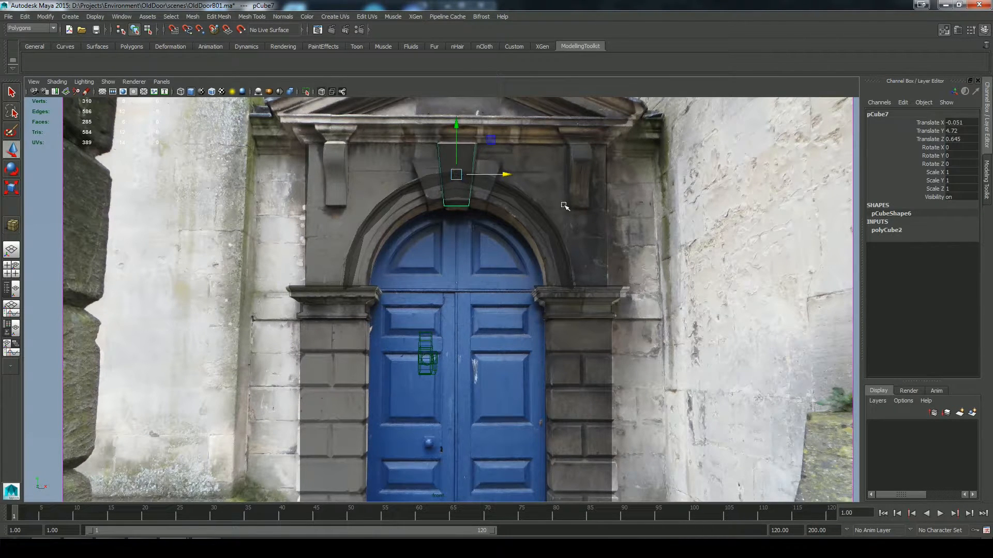
{"action": "key", "text": "ctrl+1"}
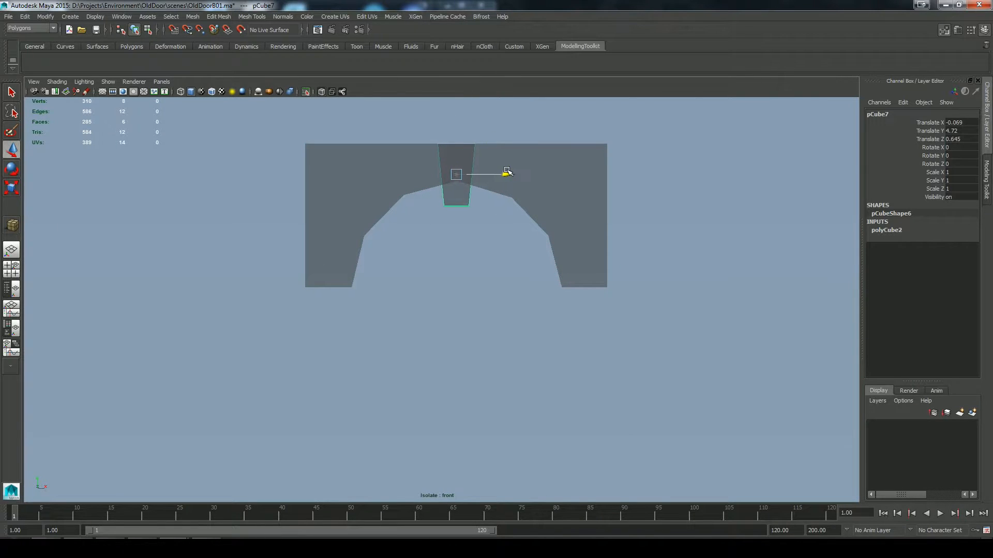
{"action": "key", "text": "ctrl+1"}
Step: Insert two horizontal edge loops around the keystone with Multi-Cut, one near its top and one near its base
{"action": "left_click", "coordinate": [432, 281]}
{"action": "right_click_drag", "start_coordinate": [437, 287], "coordinate": [437, 313], "text": "shift"}
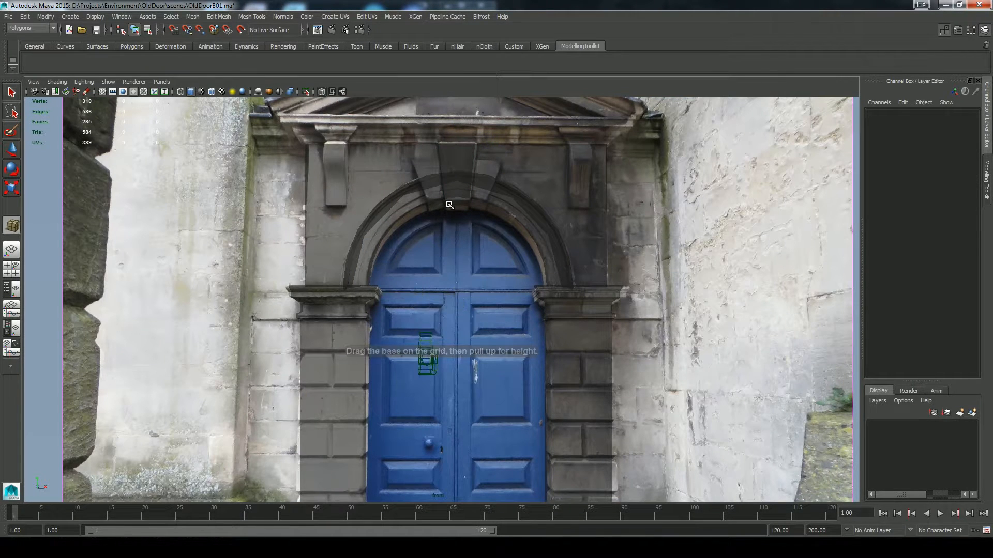
{"action": "left_click", "coordinate": [455, 184]}
{"action": "left_click", "coordinate": [985, 180]}
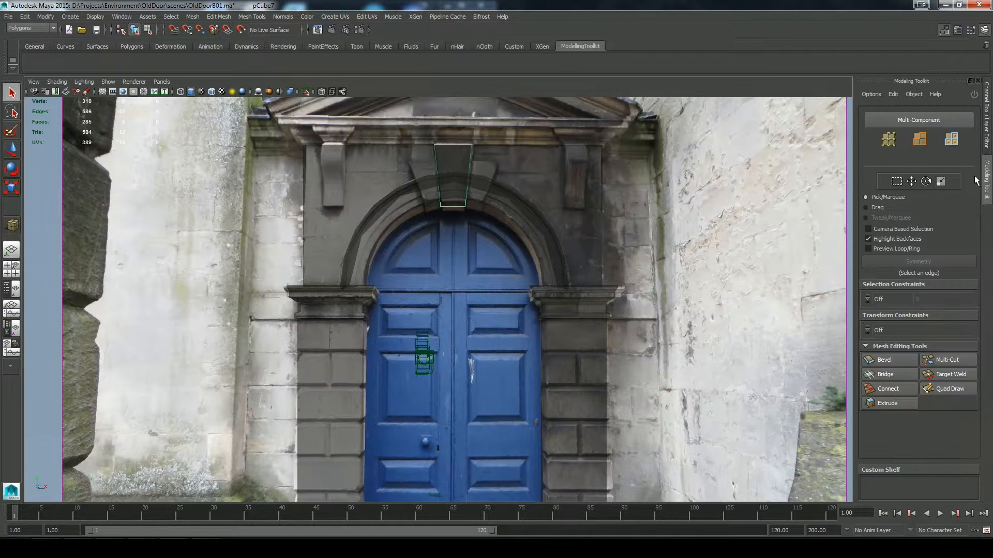
{"action": "left_click", "coordinate": [947, 361]}
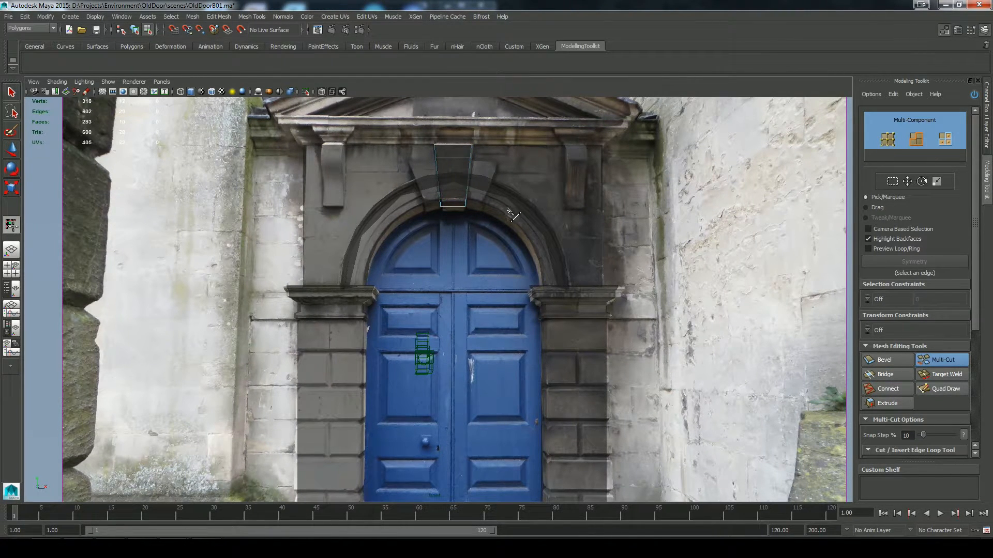
{"action": "key", "text": "q"}
{"action": "key", "text": "space"}
{"action": "key", "text": "space"}
{"action": "left_click_drag", "start_coordinate": [503, 197], "coordinate": [408, 248], "text": "alt"}
{"action": "key", "text": "F8"}
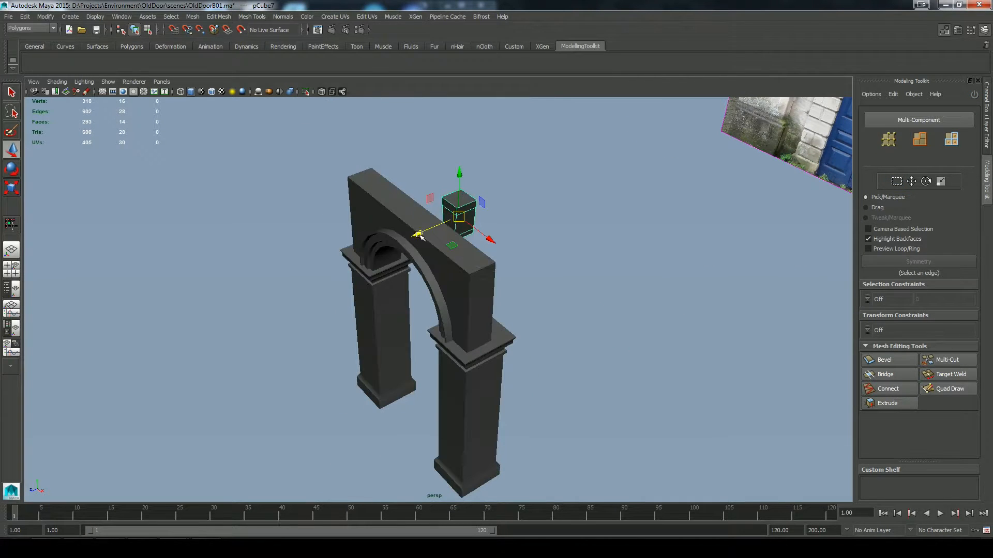
Step: Set the keystone back into the arched wall and rotate its three front faces so the front slopes inward toward the base
{"action": "left_click_drag", "start_coordinate": [454, 216], "coordinate": [396, 213]}
{"action": "key", "text": "e"}
{"action": "right_click_drag", "start_coordinate": [396, 212], "coordinate": [393, 240]}
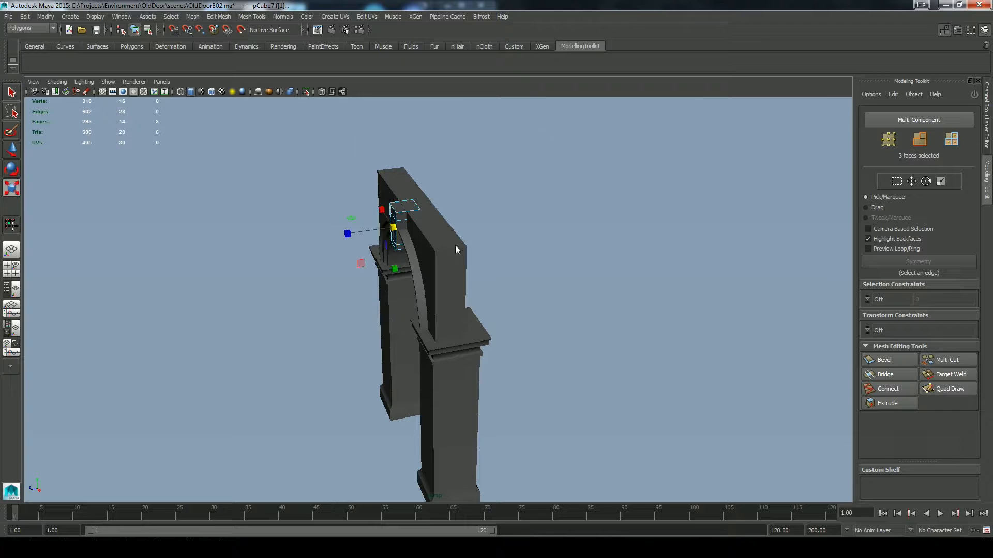
{"action": "key", "text": "e"}
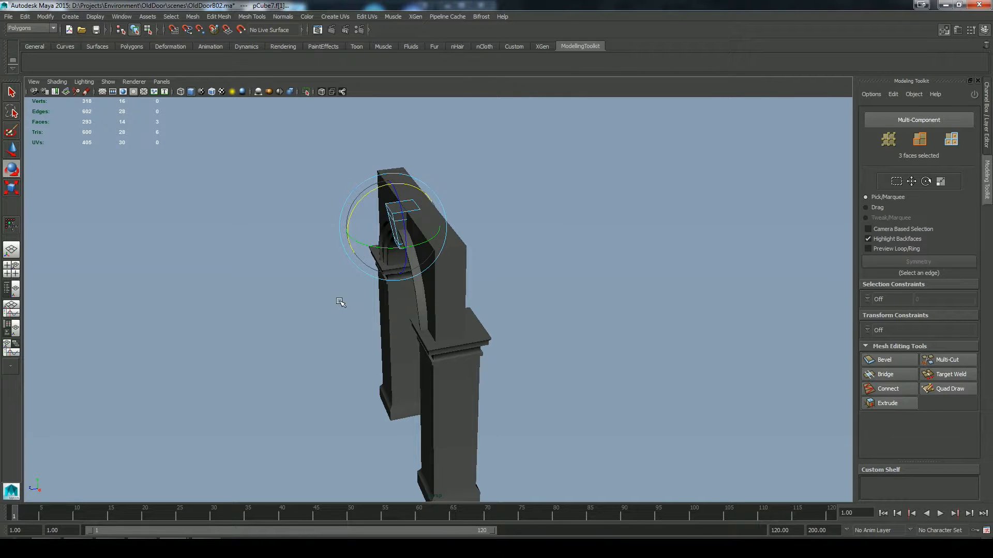
{"action": "right_click_drag", "start_coordinate": [340, 303], "coordinate": [550, 319], "text": "alt"}
{"action": "left_click_drag", "start_coordinate": [550, 319], "coordinate": [764, 346], "text": "alt"}
{"action": "key", "text": "F8"}
{"action": "key", "text": "q"}
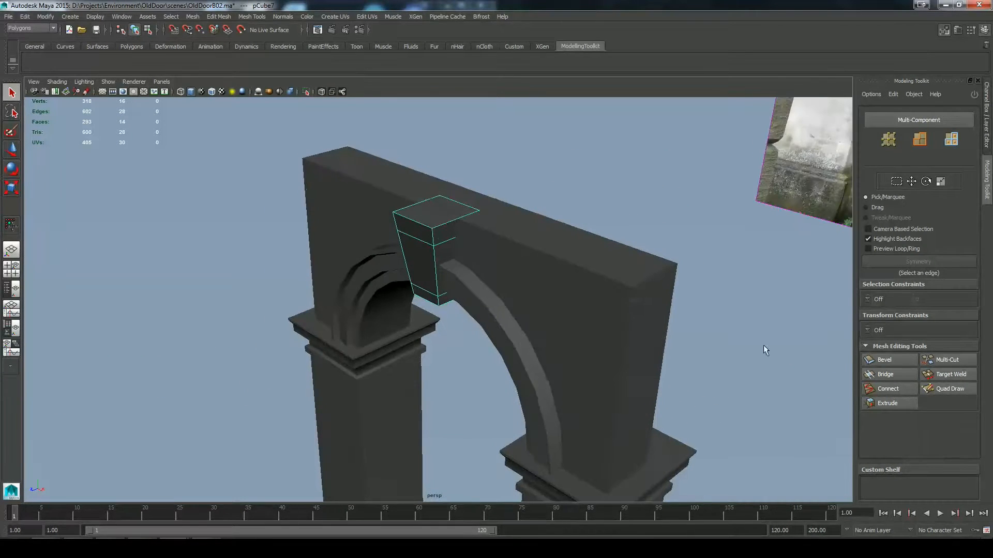
Step: Insert a lengthwise edge loop just behind the keystone's front with Multi-Cut and select the central face on its side
{"action": "left_click", "coordinate": [950, 360]}
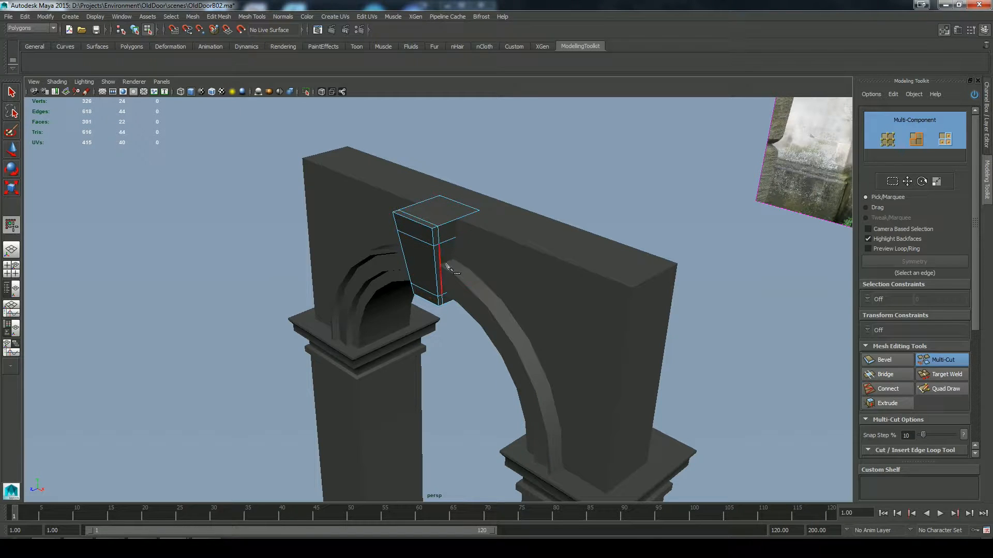
{"action": "key", "text": "q"}
{"action": "key", "text": "F11"}
{"action": "left_click", "coordinate": [458, 256]}
{"action": "left_click_drag", "start_coordinate": [387, 352], "coordinate": [559, 320], "text": "alt"}
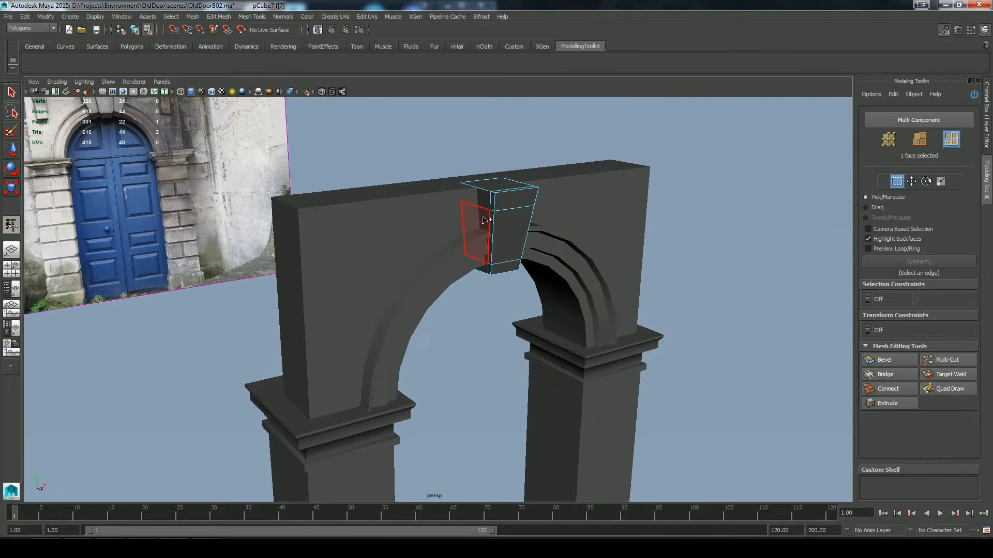
Step: Extrude the keystone's two side faces outward and scale their end vertices into flared side stones matching the photo
{"action": "key", "text": "space"}
{"action": "left_click_drag", "start_coordinate": [484, 304], "coordinate": [485, 342]}
{"action": "left_click", "coordinate": [321, 92]}
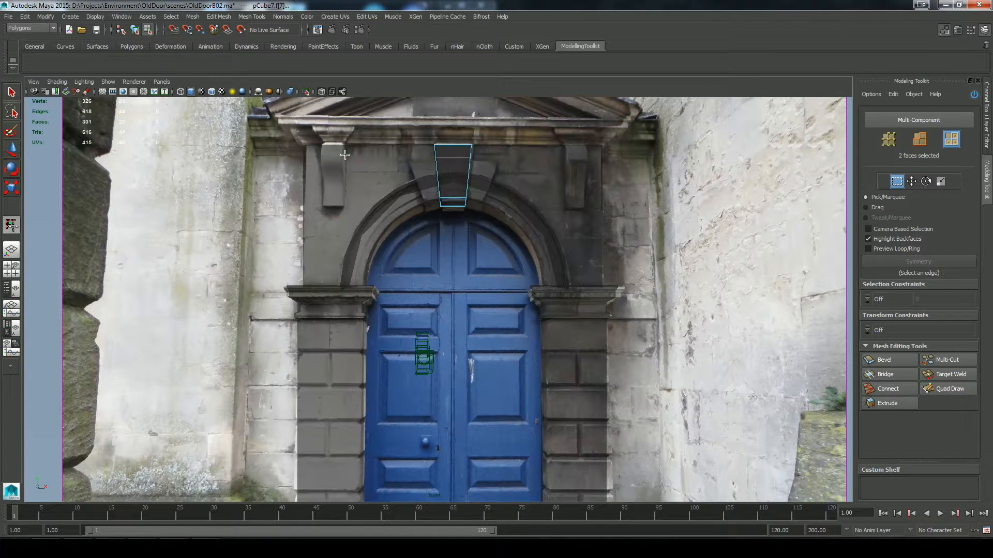
{"action": "left_click", "coordinate": [888, 403]}
{"action": "left_click_drag", "start_coordinate": [465, 234], "coordinate": [510, 232]}
{"action": "key", "text": "q"}
{"action": "right_click_drag", "start_coordinate": [476, 191], "coordinate": [437, 191]}
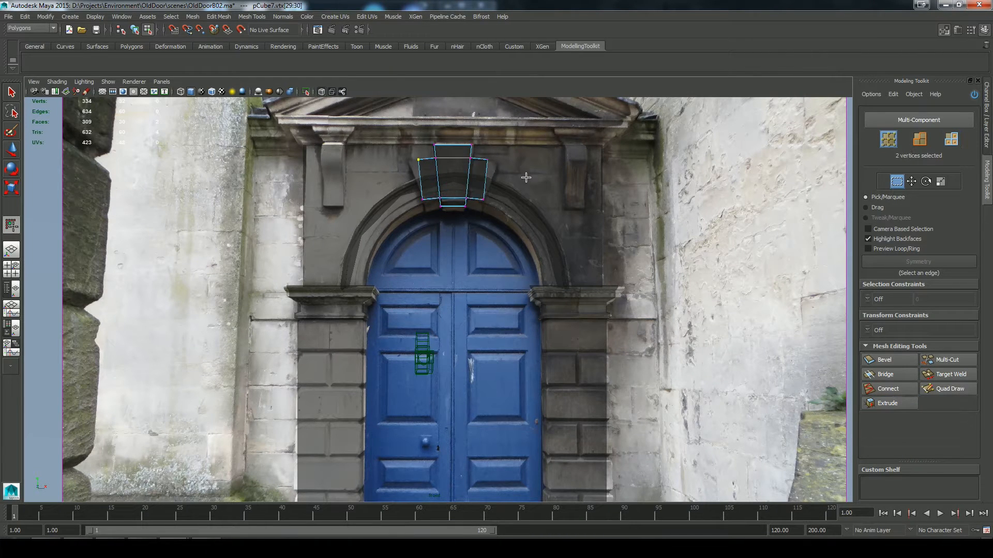
{"action": "key", "text": "r"}
{"action": "left_click_drag", "start_coordinate": [486, 159], "coordinate": [490, 159]}
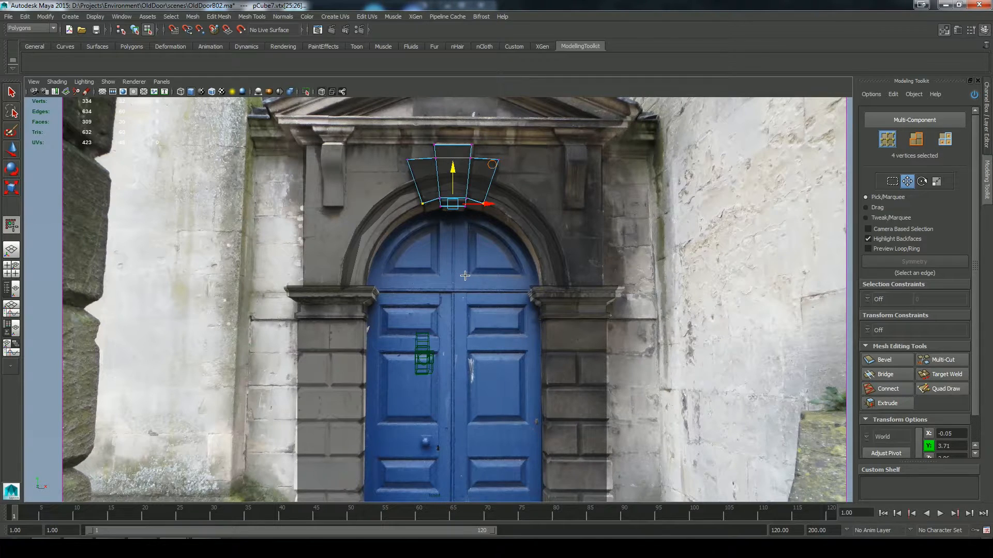
Step: Turn off X-ray display and lower the keystone's two top faces slightly toward the wall's top
{"action": "key", "text": "space"}
{"action": "key", "text": "space"}
{"action": "left_click", "coordinate": [322, 92]}
{"action": "key", "text": "space"}
{"action": "left_click", "coordinate": [682, 248]}
{"action": "mouse_move", "coordinate": [683, 234]}
{"action": "left_mouse_down", "text": "alt"}
{"action": "mouse_move", "coordinate": [615, 212]}
{"action": "mouse_move", "coordinate": [595, 267]}
{"action": "left_mouse_up", "text": "alt"}
{"action": "right_click_drag", "start_coordinate": [478, 226], "coordinate": [503, 213]}
{"action": "key", "text": "r"}
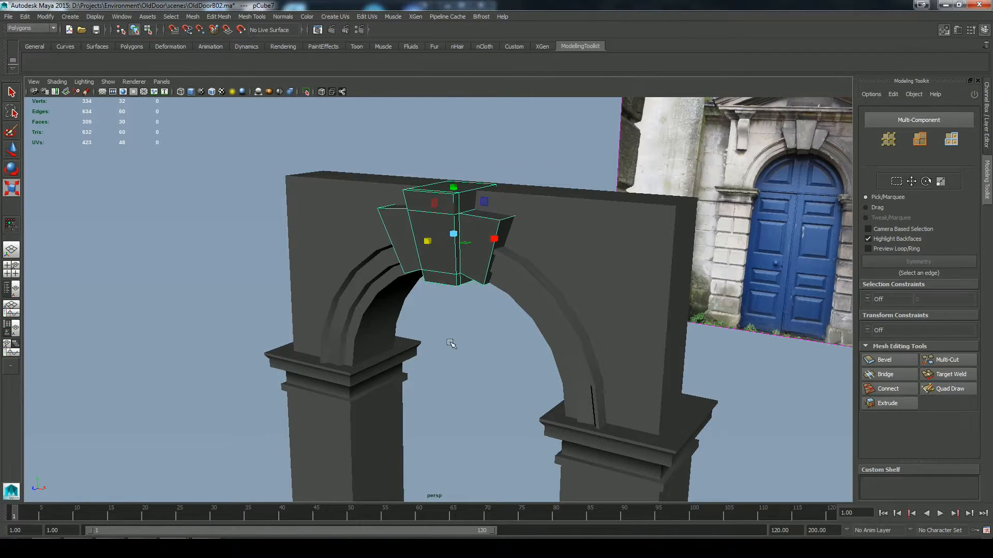
{"action": "left_click_drag", "start_coordinate": [449, 343], "coordinate": [427, 251], "text": "alt"}
{"action": "left_click", "coordinate": [444, 238], "text": "shift"}
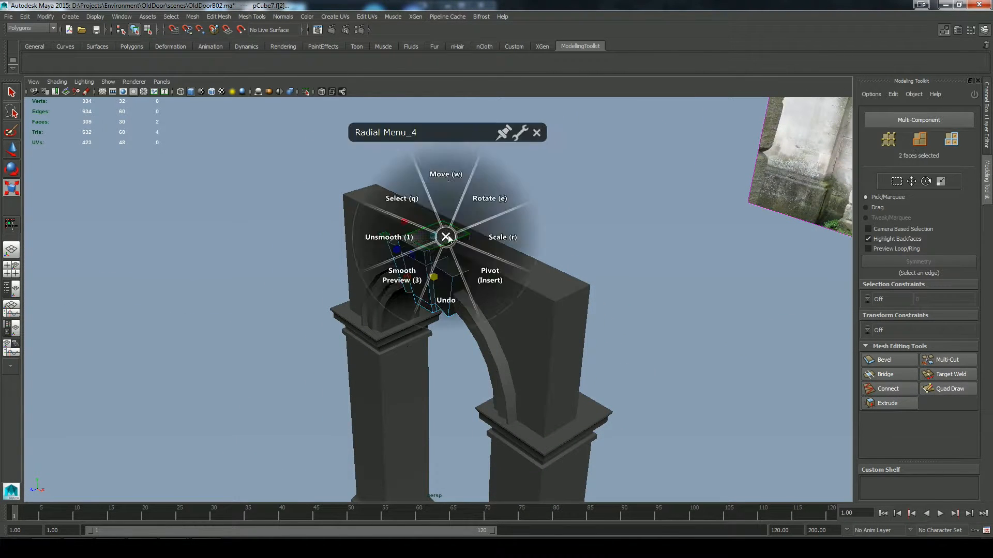
{"action": "key", "text": "w"}
{"action": "left_click_drag", "start_coordinate": [433, 189], "coordinate": [433, 196]}
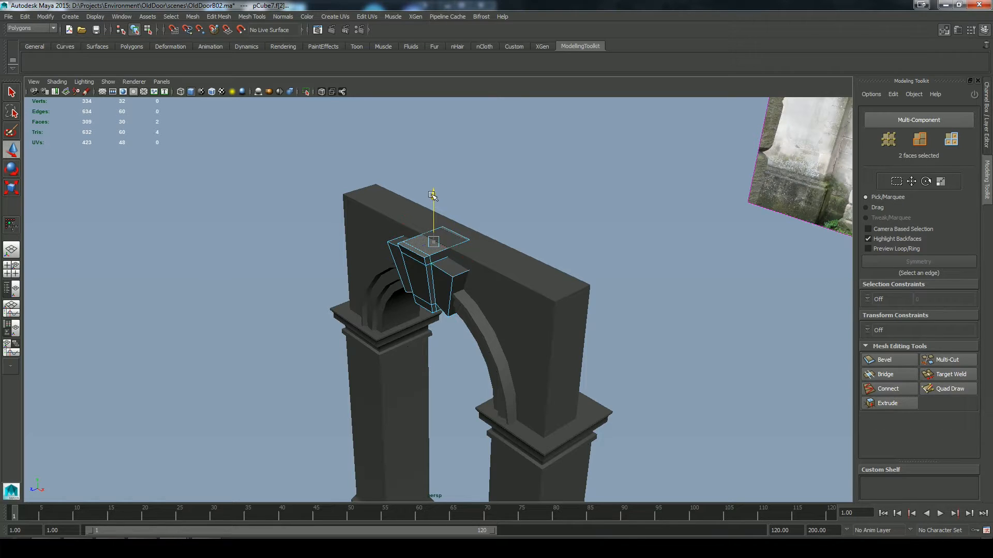
Step: Draw a polygon cube over the photo's left bracket in the front view with X-ray display on
{"action": "left_click", "coordinate": [523, 204]}
{"action": "left_click_drag", "start_coordinate": [522, 204], "coordinate": [648, 207], "text": "alt"}
{"action": "key", "text": "space"}
{"action": "left_click", "coordinate": [321, 92]}
{"action": "right_click_drag", "start_coordinate": [427, 294], "coordinate": [428, 318], "text": "shift"}
{"action": "left_click_drag", "start_coordinate": [344, 208], "coordinate": [322, 145]}
{"action": "left_click", "coordinate": [211, 92]}
{"action": "key", "text": "w"}
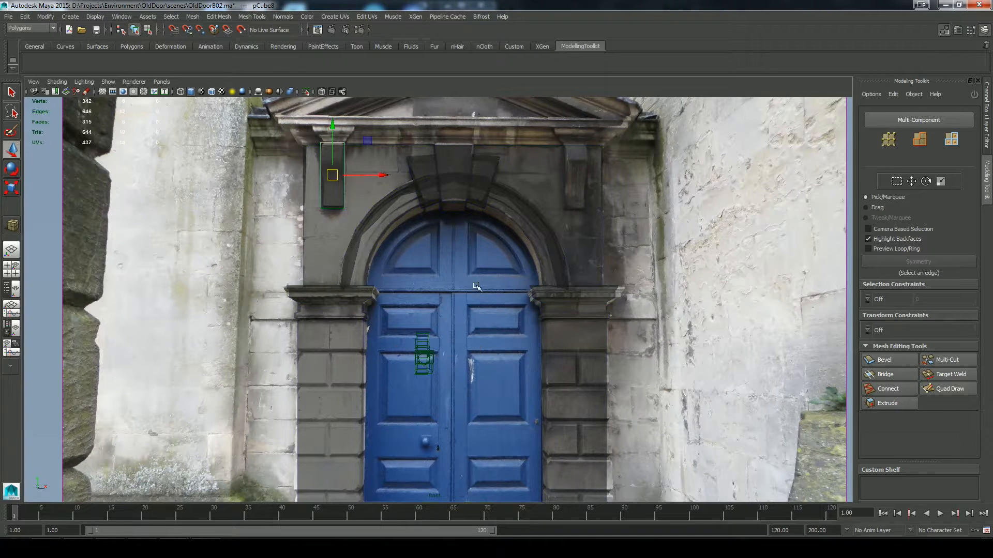
Step: Reposition the bracket cube in depth so it projects from the arched wall's front face
{"action": "left_click_drag", "start_coordinate": [477, 286], "coordinate": [488, 289], "text": "alt"}
{"action": "key", "text": "space"}
{"action": "mouse_move", "coordinate": [491, 305]}
{"action": "left_mouse_down"}
{"action": "mouse_move", "coordinate": [498, 288]}
{"action": "mouse_move", "coordinate": [412, 290]}
{"action": "left_mouse_up"}
{"action": "left_click", "coordinate": [468, 295]}
{"action": "left_click_drag", "start_coordinate": [370, 223], "coordinate": [399, 214]}
{"action": "key", "text": "w"}
{"action": "left_click_drag", "start_coordinate": [369, 223], "coordinate": [336, 235]}
{"action": "left_click", "coordinate": [321, 92]}
{"action": "left_click_drag", "start_coordinate": [414, 326], "coordinate": [804, 268], "text": "alt"}
Step: Insert three horizontal edge loops in the bracket and move its upper front outward to form a curved profile
{"action": "left_click", "coordinate": [947, 360]}
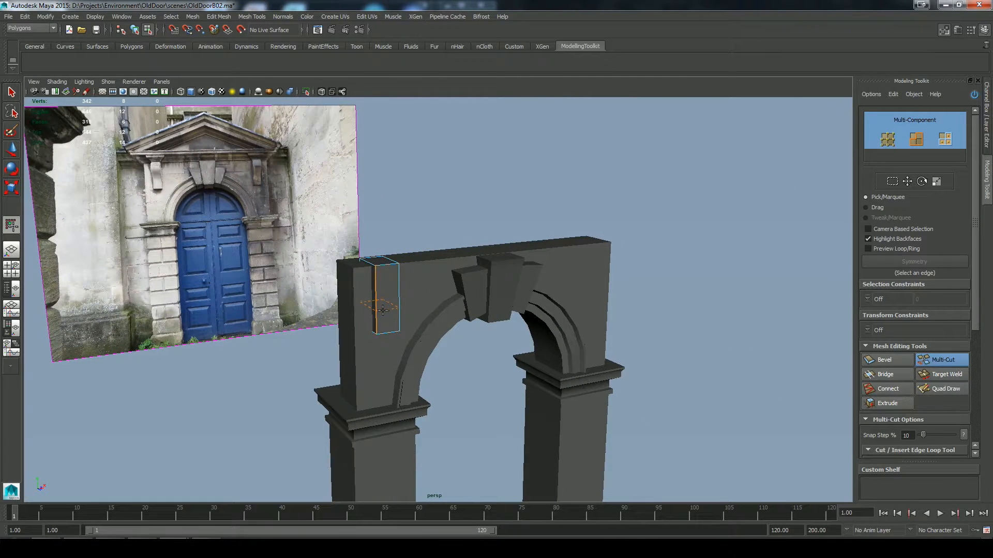
{"action": "key", "text": "q"}
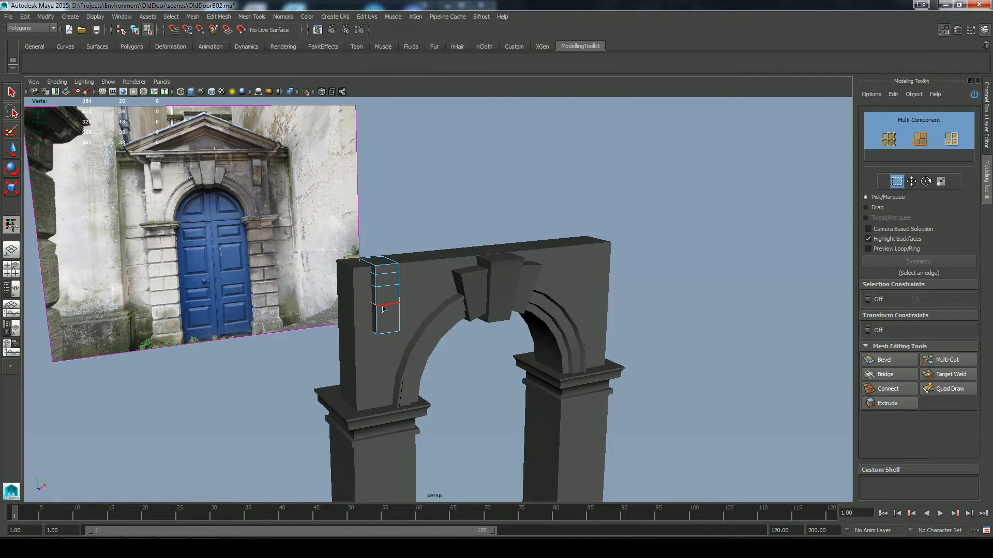
{"action": "key", "text": "F10"}
{"action": "left_click", "coordinate": [388, 286]}
{"action": "key", "text": "w"}
{"action": "left_click_drag", "start_coordinate": [402, 291], "coordinate": [403, 292]}
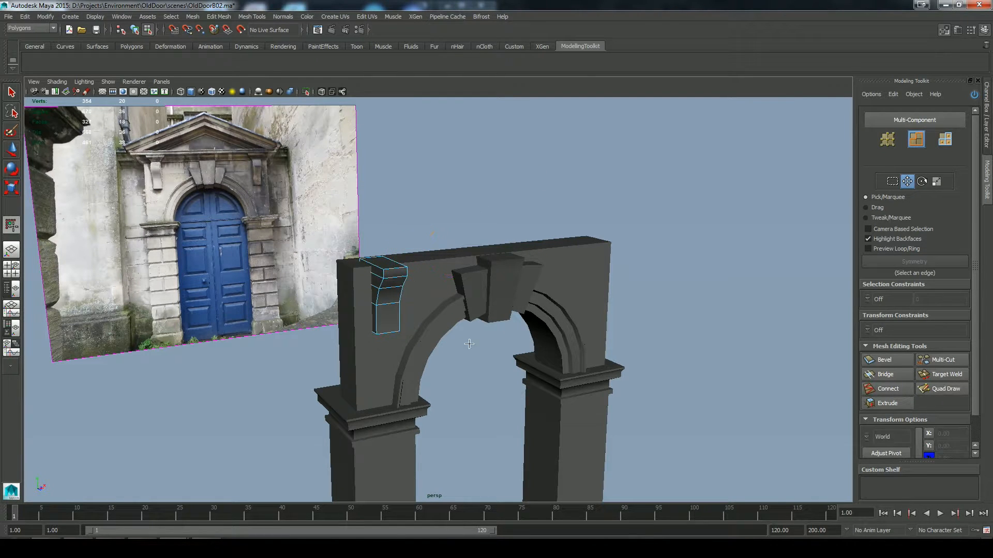
{"action": "left_click_drag", "start_coordinate": [469, 344], "coordinate": [509, 280], "text": "alt"}
{"action": "key", "text": "F8"}
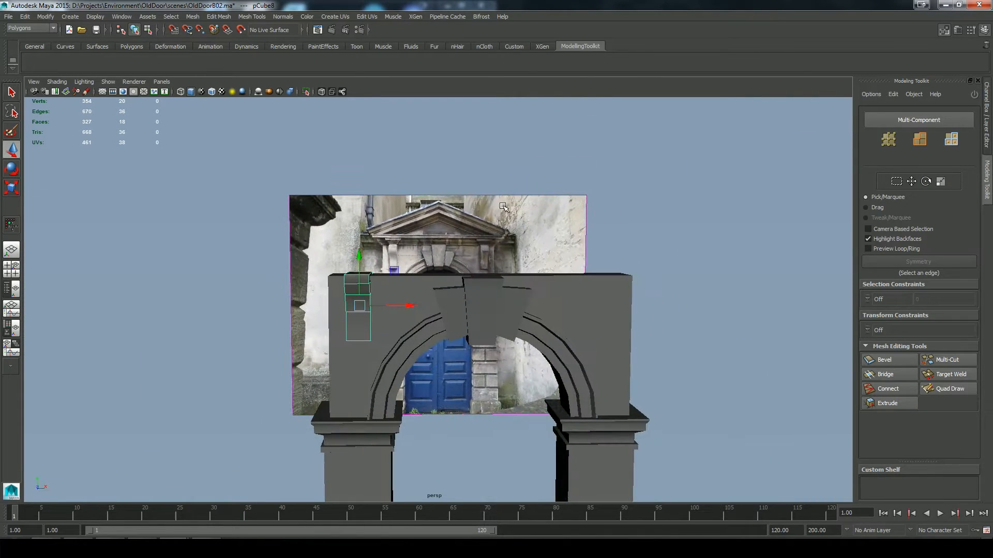
Step: Draw a long polygon cube for the lintel across the top of the arched wall, beneath the photo's pediment
{"action": "key", "text": "space"}
{"action": "left_click_drag", "start_coordinate": [519, 205], "coordinate": [522, 232]}
{"action": "middle_click_drag", "start_coordinate": [506, 229], "coordinate": [506, 285], "text": "alt"}
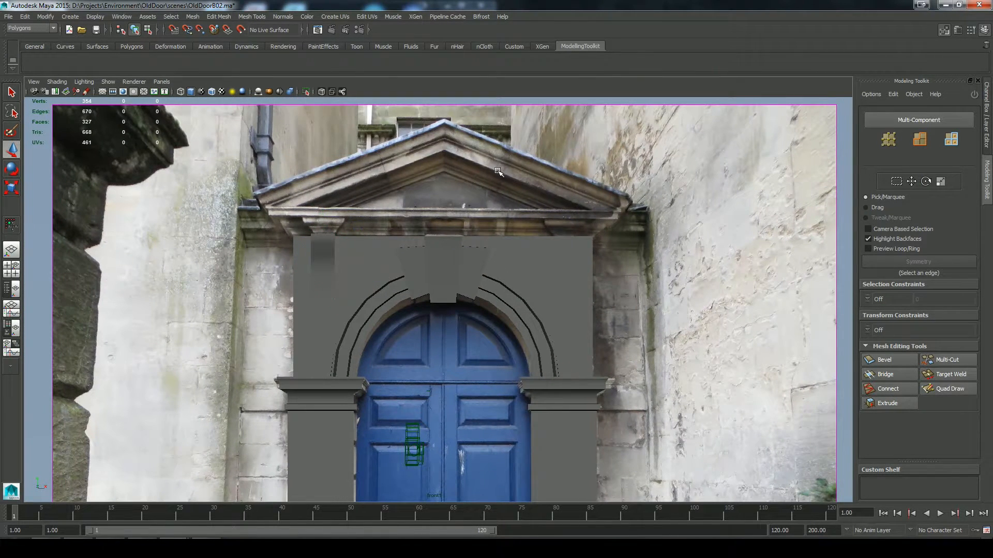
{"action": "right_click_drag", "start_coordinate": [497, 171], "coordinate": [504, 145], "text": "shift"}
{"action": "left_click_drag", "start_coordinate": [277, 243], "coordinate": [610, 231]}
{"action": "key", "text": "w"}
{"action": "key", "text": "space"}
{"action": "key", "text": "space"}
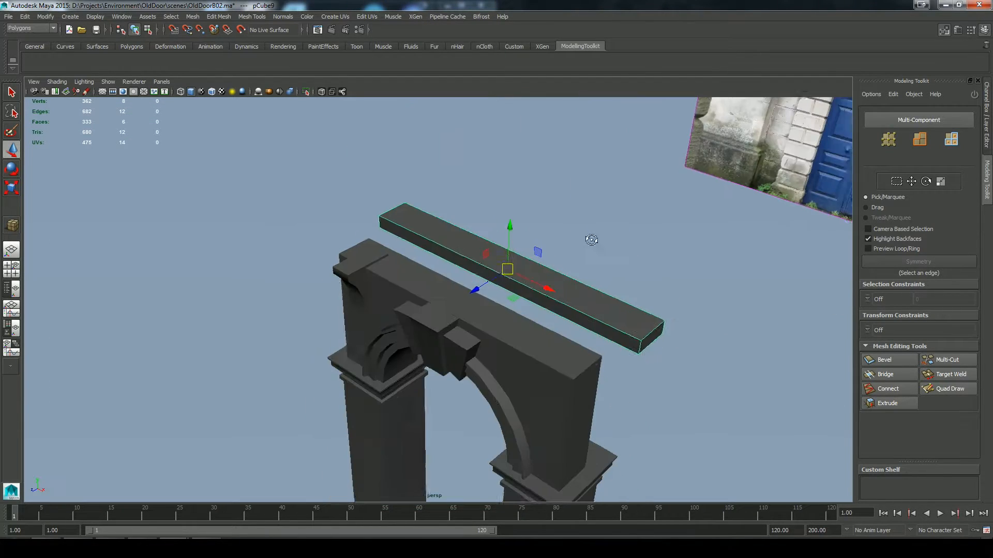
Step: Scale the lintel cube in depth and move it onto the top of the arched wall
{"action": "key", "text": "r"}
{"action": "left_click_drag", "start_coordinate": [477, 290], "coordinate": [435, 351]}
{"action": "key", "text": "w"}
{"action": "left_click_drag", "start_coordinate": [432, 349], "coordinate": [496, 290], "text": "alt"}
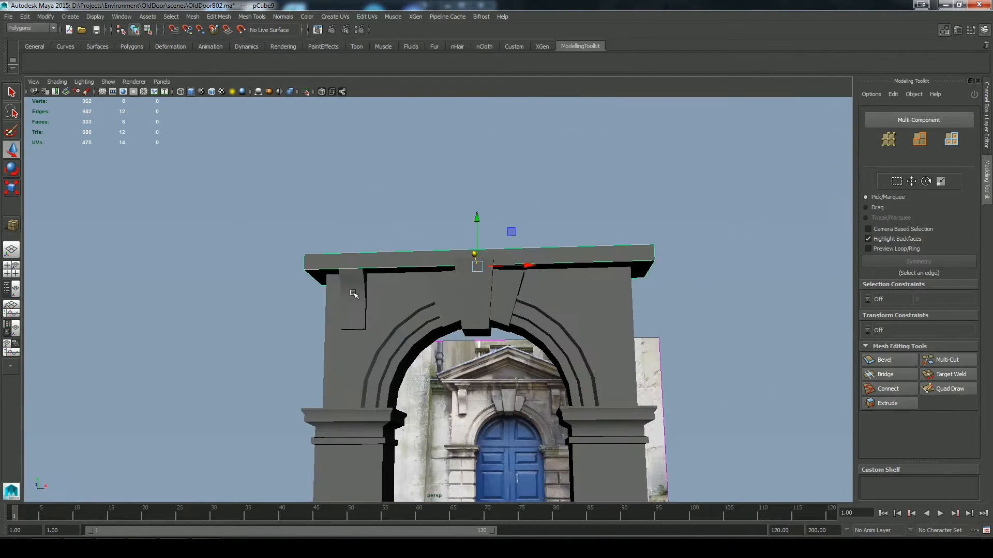
Step: Duplicate the left bracket and move the copy horizontally over the photo's right bracket
{"action": "left_click", "coordinate": [354, 293]}
{"action": "key", "text": "space"}
{"action": "key", "text": "space"}
{"action": "left_click", "coordinate": [356, 191]}
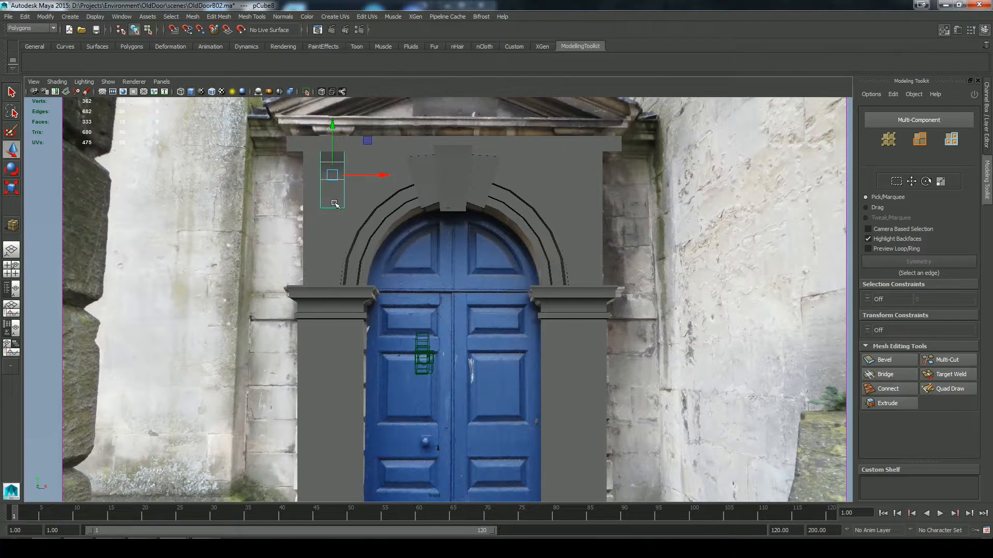
{"action": "left_click", "coordinate": [28, 16]}
{"action": "left_click", "coordinate": [46, 235]}
{"action": "left_click", "coordinate": [322, 91]}
{"action": "left_click_drag", "start_coordinate": [387, 175], "coordinate": [631, 176]}
{"action": "left_click", "coordinate": [321, 91]}
Step: Remove the duplicated bracket and select the original left bracket under the lintel again
{"action": "left_click", "coordinate": [405, 146]}
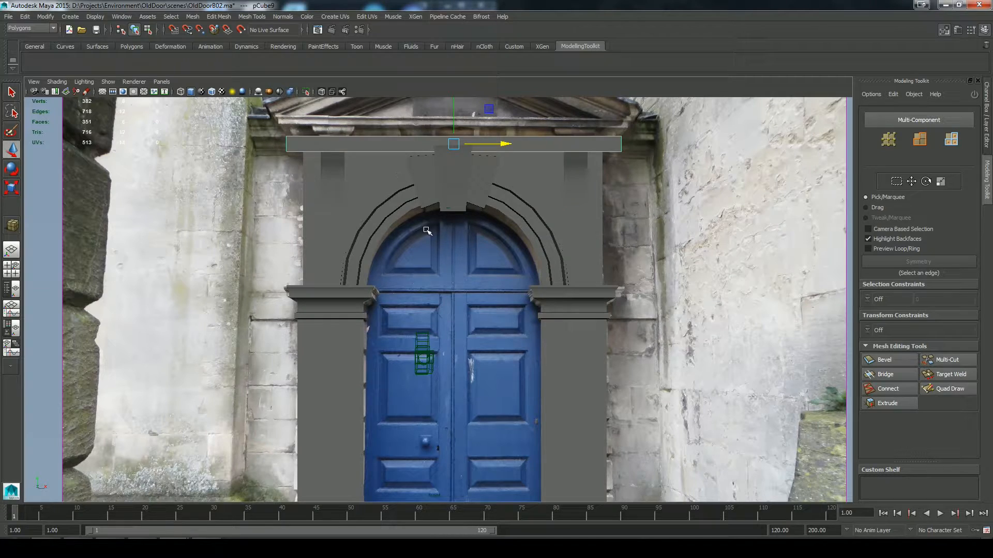
{"action": "key", "text": "space"}
{"action": "key", "text": "space"}
{"action": "left_click_drag", "start_coordinate": [488, 290], "coordinate": [584, 311], "text": "alt"}
{"action": "left_click", "coordinate": [407, 355]}
{"action": "left_click", "coordinate": [410, 333]}
{"action": "left_click_drag", "start_coordinate": [409, 333], "coordinate": [429, 337], "text": "alt"}
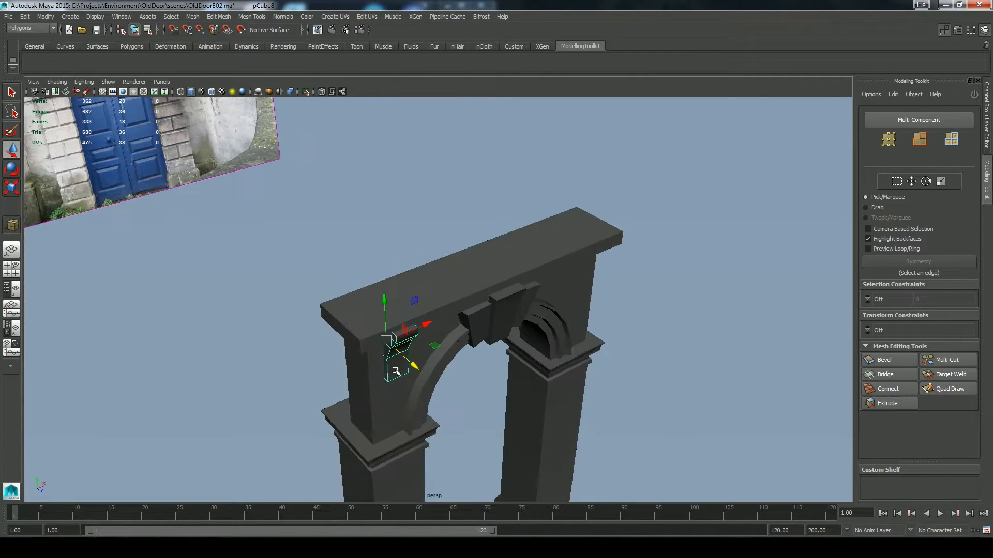
Step: Extrude the left bracket's top face upward twice and scale it wider into a flared cap matching the photo
{"action": "right_click_drag", "start_coordinate": [395, 369], "coordinate": [395, 391]}
{"action": "left_click", "coordinate": [397, 340]}
{"action": "left_click_drag", "start_coordinate": [404, 354], "coordinate": [491, 334], "text": "alt"}
{"action": "left_click_drag", "start_coordinate": [457, 344], "coordinate": [457, 367], "text": "space"}
{"action": "key", "text": "space"}
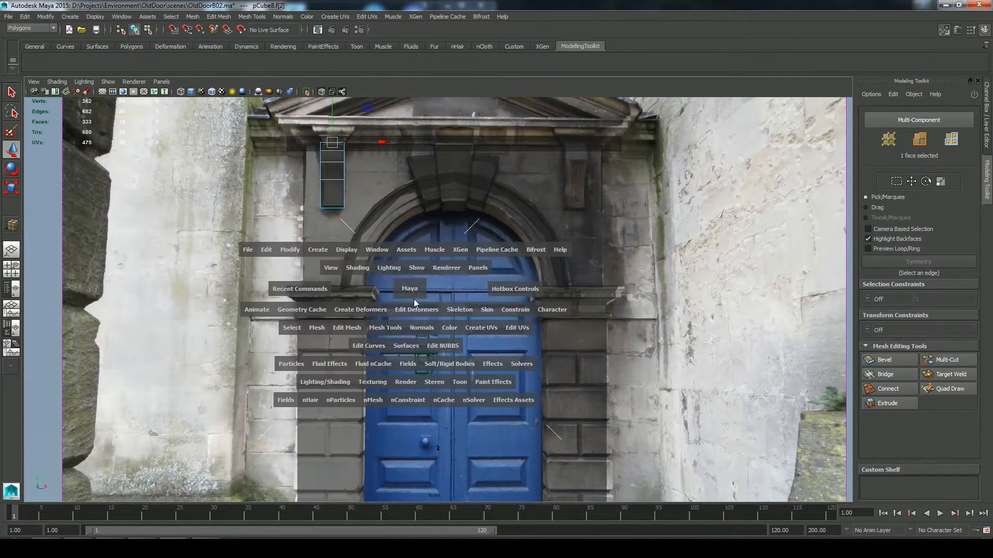
{"action": "middle_click_drag", "start_coordinate": [414, 299], "coordinate": [464, 390], "text": "alt"}
{"action": "right_click_drag", "start_coordinate": [464, 390], "coordinate": [516, 342], "text": "alt"}
{"action": "left_click", "coordinate": [869, 399]}
{"action": "mouse_move", "coordinate": [380, 181]}
{"action": "left_mouse_down"}
{"action": "mouse_move", "coordinate": [370, 160]}
{"action": "mouse_move", "coordinate": [360, 166]}
{"action": "mouse_move", "coordinate": [396, 183]}
{"action": "left_mouse_up"}
{"action": "left_click", "coordinate": [424, 170]}
{"action": "key", "text": "ctrl+e"}
{"action": "left_click", "coordinate": [404, 169]}
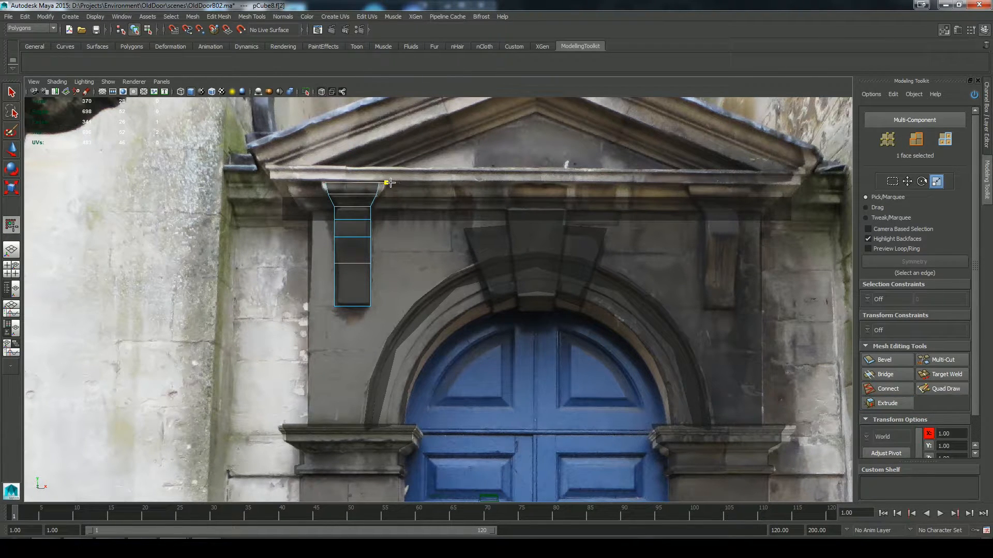
Step: Select the four-edge loop between the cap's two extrusions and scale it to shape the flare
{"action": "right_click_drag", "start_coordinate": [357, 201], "coordinate": [356, 182]}
{"action": "double_click", "coordinate": [356, 195]}
{"action": "key", "text": "space"}
{"action": "left_click_drag", "start_coordinate": [393, 249], "coordinate": [393, 233]}
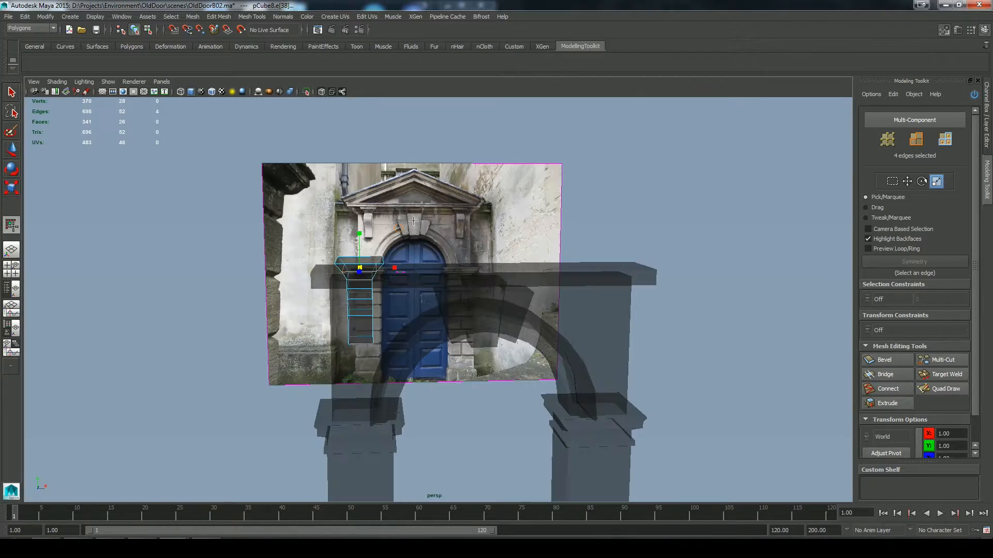
{"action": "left_click_drag", "start_coordinate": [435, 301], "coordinate": [340, 204], "text": "alt"}
{"action": "right_click_drag", "start_coordinate": [341, 205], "coordinate": [378, 212], "text": "alt"}
{"action": "left_click_drag", "start_coordinate": [337, 207], "coordinate": [305, 263], "text": "alt"}
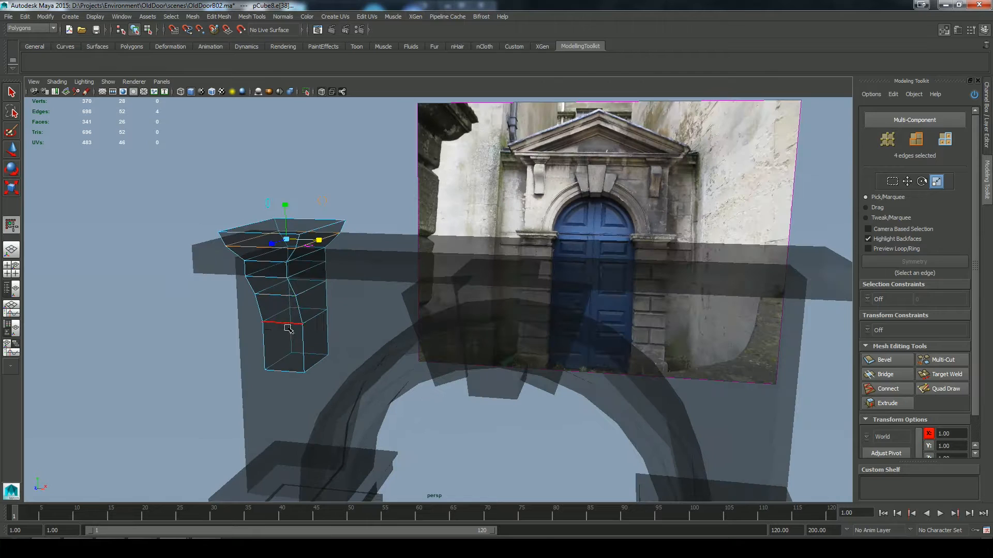
Step: Turn off X-ray display and move the left bracket's individual edges and faces to refine its stepped front profile
{"action": "key", "text": "w"}
{"action": "right_click_drag", "start_coordinate": [290, 327], "coordinate": [313, 305]}
{"action": "left_click", "coordinate": [322, 92]}
{"action": "left_click", "coordinate": [386, 171]}
{"action": "right_click_drag", "start_coordinate": [406, 179], "coordinate": [362, 300], "text": "alt"}
{"action": "left_click_drag", "start_coordinate": [362, 300], "coordinate": [315, 299], "text": "alt"}
{"action": "left_click", "coordinate": [398, 278]}
{"action": "left_click_drag", "start_coordinate": [381, 286], "coordinate": [389, 285]}
{"action": "left_click_drag", "start_coordinate": [409, 274], "coordinate": [548, 266], "text": "alt"}
{"action": "left_click", "coordinate": [497, 270]}
{"action": "left_click_drag", "start_coordinate": [546, 213], "coordinate": [464, 275]}
{"action": "left_click", "coordinate": [455, 243]}
Step: Duplicate the capped bracket and move the copy over the right bracket in the front-view photo
{"action": "left_click", "coordinate": [339, 270]}
{"action": "key", "text": "space"}
{"action": "key", "text": "ctrl+d"}
{"action": "left_click", "coordinate": [322, 92]}
{"action": "left_click_drag", "start_coordinate": [401, 257], "coordinate": [764, 264]}
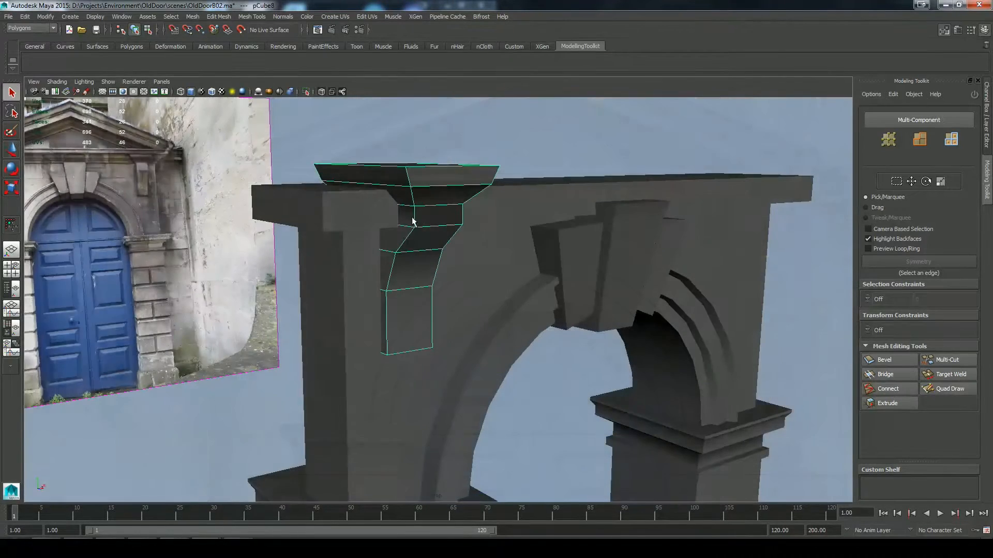
Step: Bevel the horizontal edge loop at the top of the left bracket's curve with an offset of about 0.37
{"action": "left_click", "coordinate": [433, 226]}
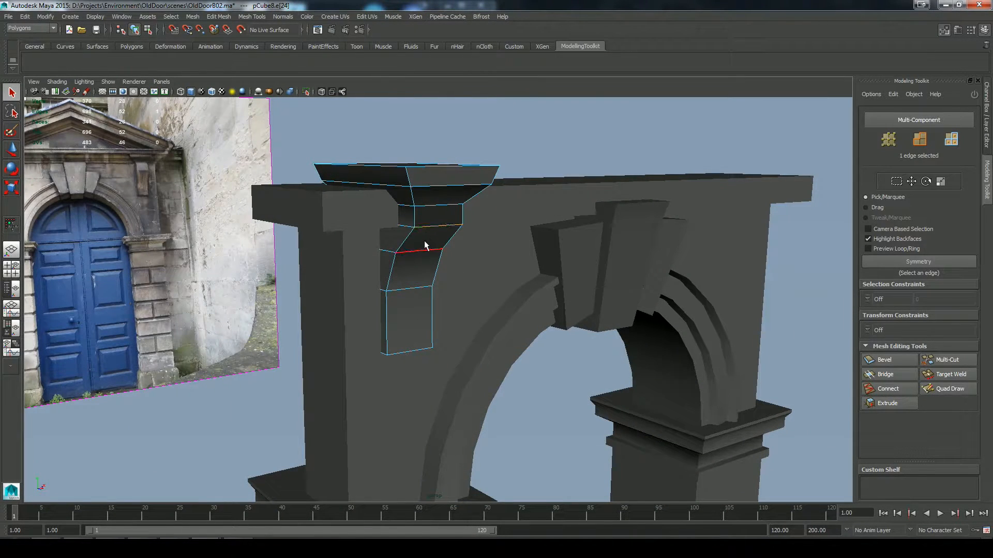
{"action": "key", "text": "space"}
{"action": "left_click_drag", "start_coordinate": [433, 172], "coordinate": [523, 246]}
{"action": "double_click", "coordinate": [435, 227]}
{"action": "left_click", "coordinate": [893, 361]}
{"action": "left_click_drag", "start_coordinate": [595, 248], "coordinate": [575, 248]}
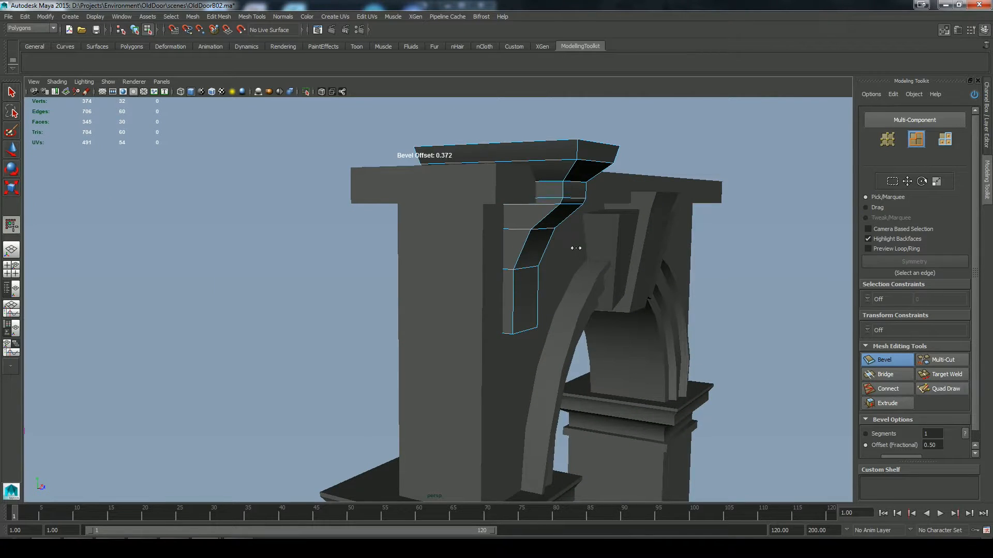
{"action": "right_click_drag", "start_coordinate": [528, 241], "coordinate": [570, 204]}
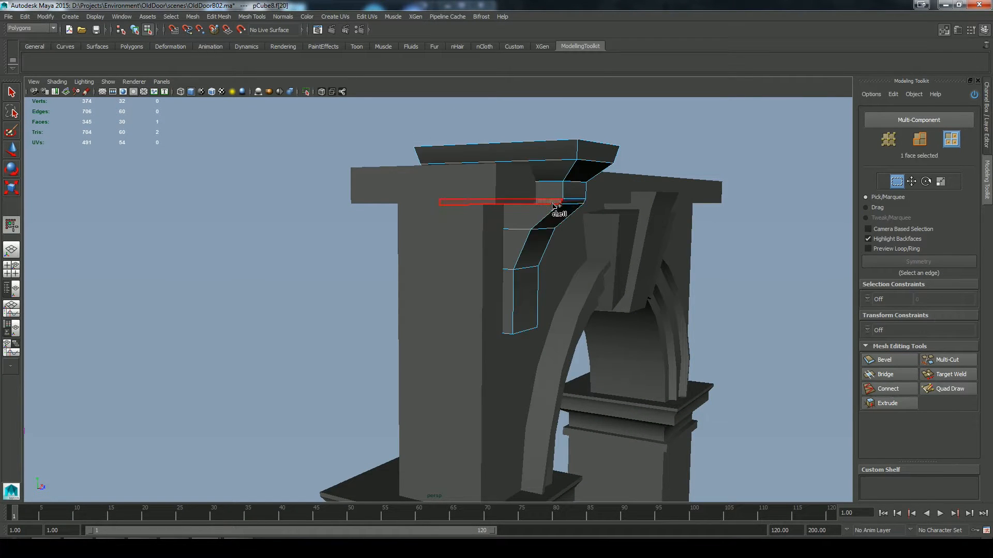
{"action": "left_click_drag", "start_coordinate": [590, 222], "coordinate": [484, 238], "text": "alt"}
{"action": "key", "text": "F8"}
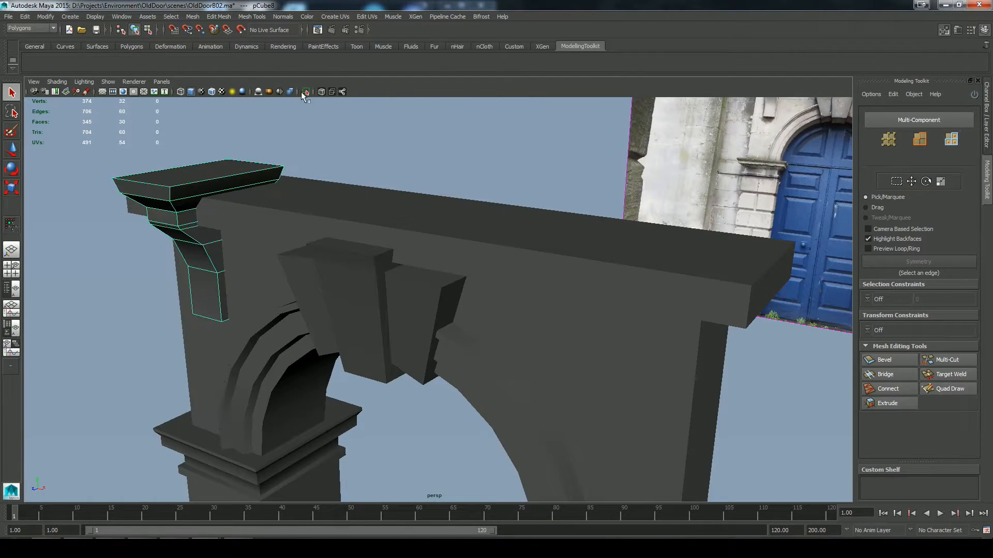
Step: Isolate the left bracket and extrude the narrow ring of four faces beneath its block inward to cut a groove
{"action": "left_click", "coordinate": [306, 91]}
{"action": "right_click_drag", "start_coordinate": [195, 194], "coordinate": [195, 217]}
{"action": "left_click", "coordinate": [202, 223]}
{"action": "double_click", "coordinate": [201, 222]}
{"action": "left_click", "coordinate": [166, 247]}
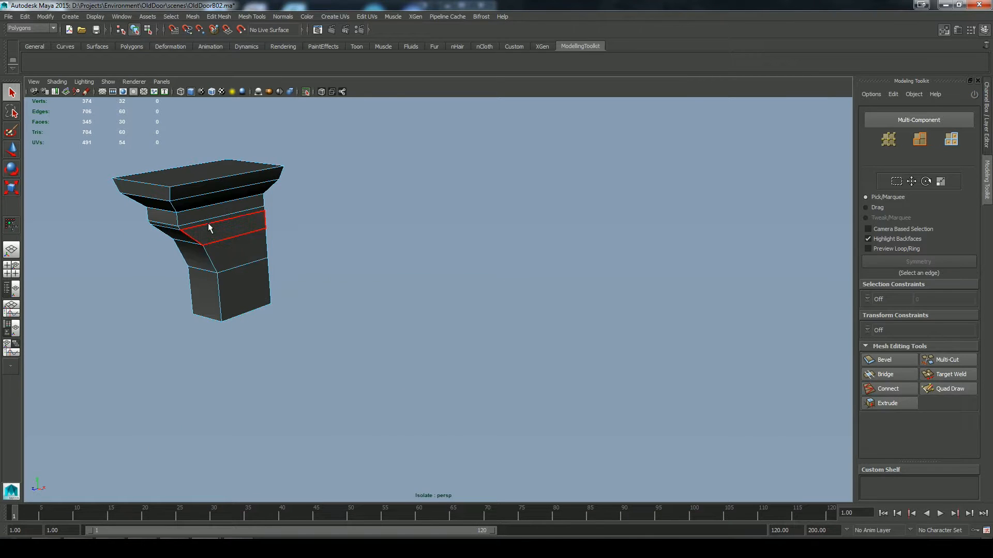
{"action": "left_click_drag", "start_coordinate": [315, 370], "coordinate": [442, 358], "text": "alt"}
{"action": "left_click_drag", "start_coordinate": [238, 202], "coordinate": [237, 222]}
{"action": "left_click_drag", "start_coordinate": [226, 148], "coordinate": [369, 196], "text": "ctrl"}
{"action": "left_click_drag", "start_coordinate": [371, 218], "coordinate": [444, 261], "text": "alt"}
{"action": "left_click", "coordinate": [888, 405]}
{"action": "middle_click_drag", "start_coordinate": [439, 323], "coordinate": [453, 323]}
Step: Scale the groove's inner faces vertically and shift them slightly along the vertical axis
{"action": "key", "text": "r"}
{"action": "left_click_drag", "start_coordinate": [501, 353], "coordinate": [509, 308], "text": "alt"}
{"action": "left_click_drag", "start_coordinate": [370, 176], "coordinate": [368, 170]}
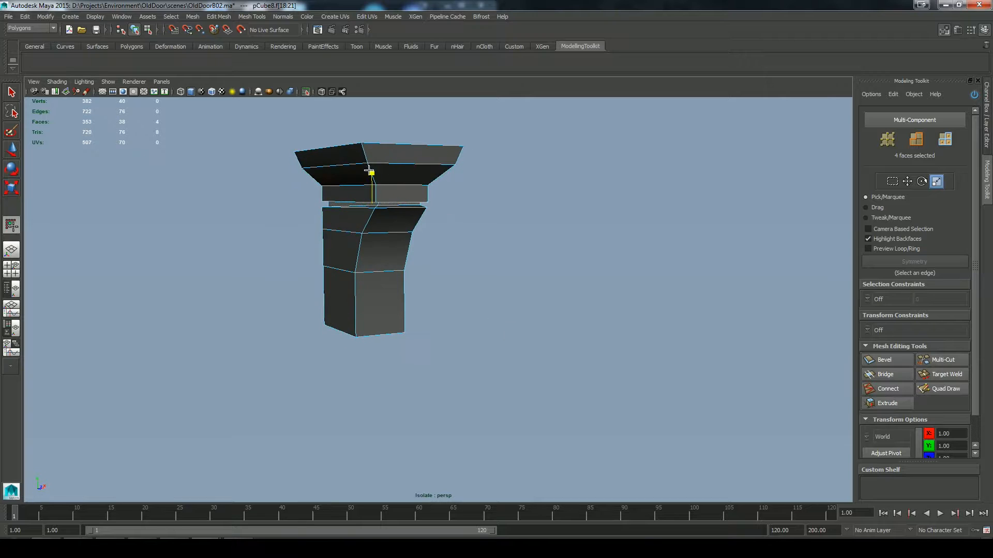
{"action": "right_click_drag", "start_coordinate": [421, 287], "coordinate": [525, 295], "text": "alt"}
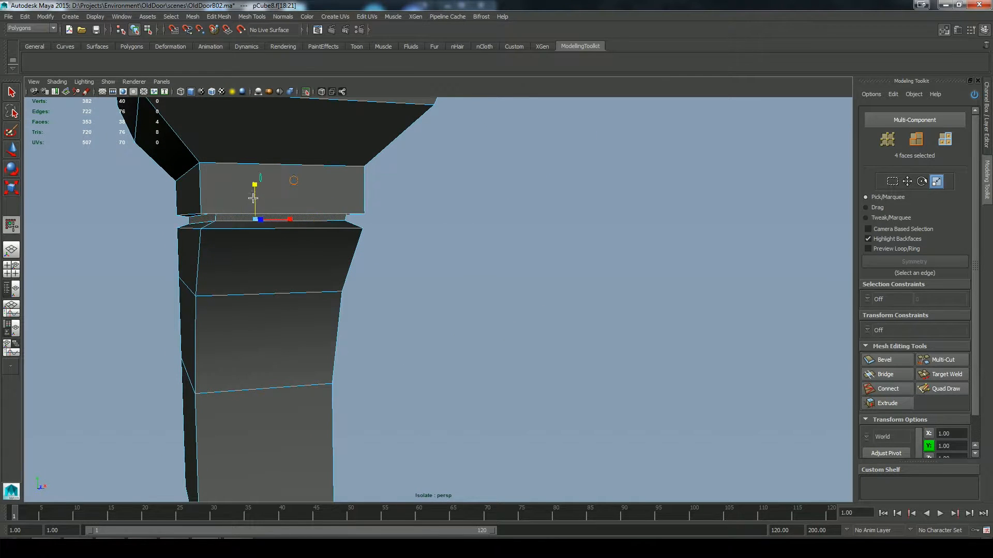
{"action": "key", "text": "w"}
{"action": "left_click_drag", "start_coordinate": [254, 183], "coordinate": [254, 187]}
{"action": "left_click_drag", "start_coordinate": [468, 311], "coordinate": [526, 321], "text": "alt"}
Step: Make the bracket groove shallower by setting the face extrusion's Local Translate Z to -0.051
{"action": "left_click", "coordinate": [986, 117]}
{"action": "left_click", "coordinate": [893, 131]}
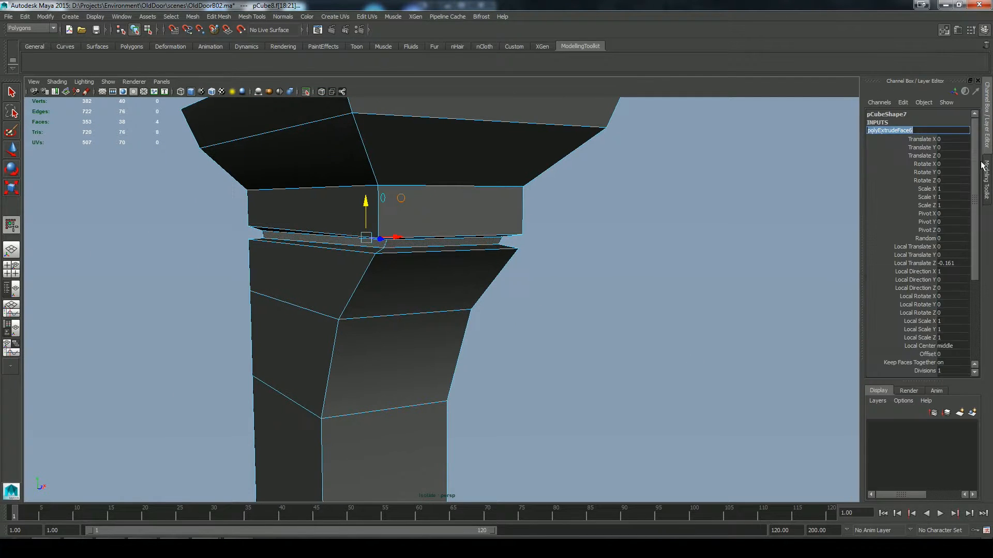
{"action": "scroll", "coordinate": [927, 204], "scroll_direction": "down", "scroll_amount": 3}
{"action": "middle_click_drag", "start_coordinate": [688, 282], "coordinate": [694, 285]}
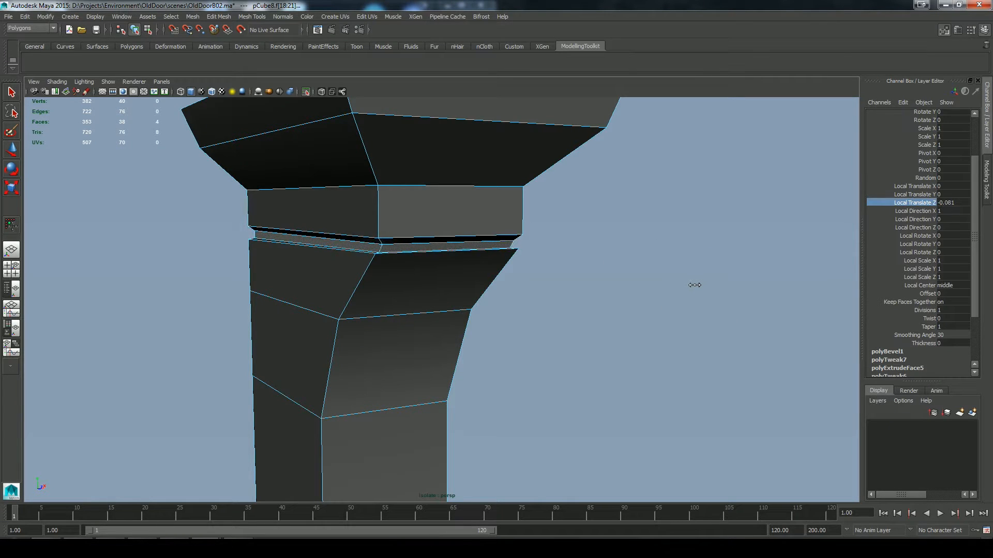
{"action": "left_click_drag", "start_coordinate": [695, 287], "coordinate": [388, 249], "text": "alt"}
Step: Adjust the groove faces' height on the bracket, deselect them and end the isolated display
{"action": "key", "text": "w"}
{"action": "left_click", "coordinate": [380, 267]}
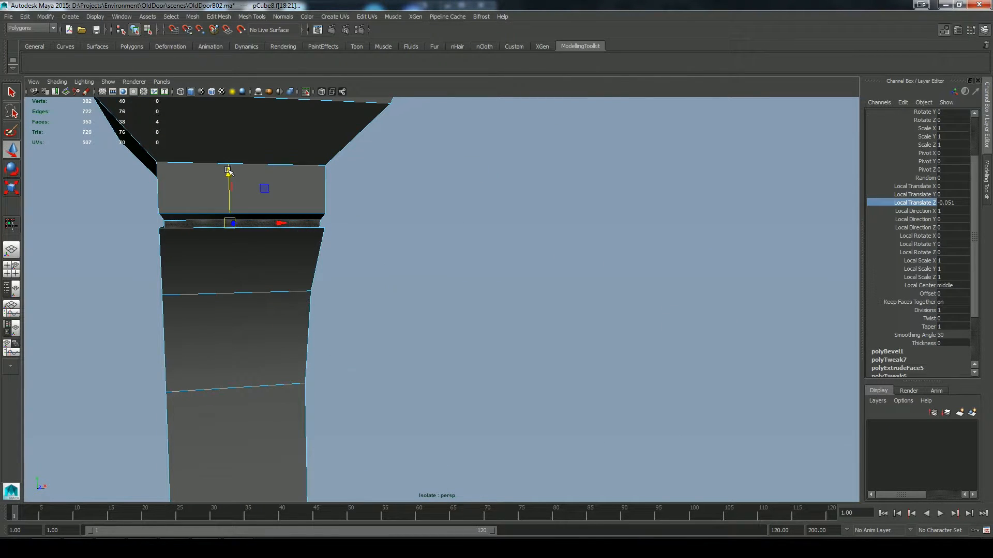
{"action": "left_click", "coordinate": [380, 267]}
{"action": "right_click_drag", "start_coordinate": [241, 254], "coordinate": [279, 217]}
{"action": "left_click", "coordinate": [497, 268]}
{"action": "scroll", "coordinate": [497, 268], "scroll_direction": "down", "scroll_amount": 6}
{"action": "left_click_drag", "start_coordinate": [476, 282], "coordinate": [508, 299], "text": "alt"}
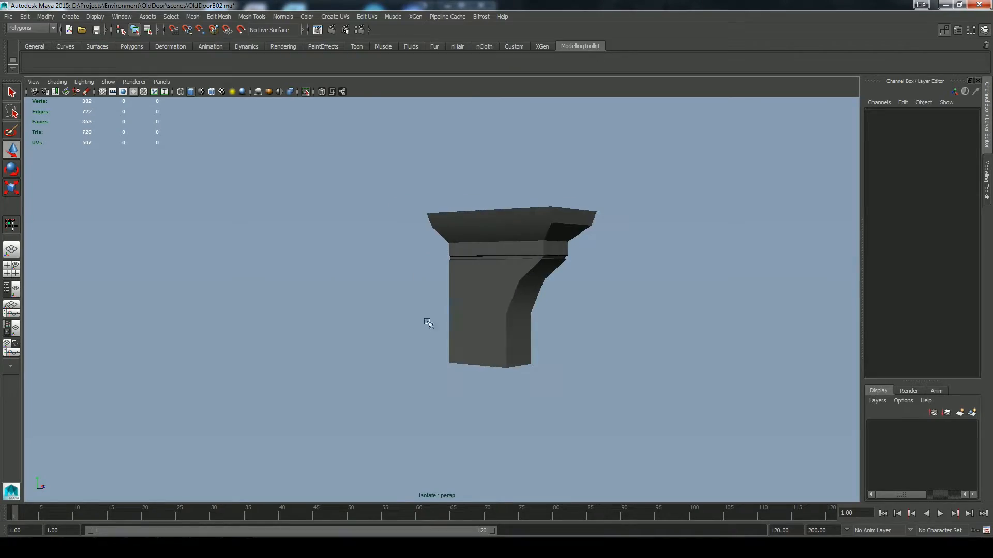
{"action": "left_click_drag", "start_coordinate": [429, 324], "coordinate": [356, 257], "text": "alt"}
{"action": "scroll", "coordinate": [356, 257], "scroll_direction": "down", "scroll_amount": 5}
{"action": "left_click", "coordinate": [306, 92]}
{"action": "scroll", "coordinate": [444, 273], "scroll_direction": "up", "scroll_amount": 5}
{"action": "left_click_drag", "start_coordinate": [415, 295], "coordinate": [386, 311], "text": "alt"}
Step: Delete the separate lintel box resting on the wall
{"action": "left_click", "coordinate": [444, 272]}
{"action": "left_click", "coordinate": [986, 179]}
{"action": "key", "text": "Delete"}
Step: Extrude the wall's top face and scale it outward in depth to start a cornice
{"action": "left_click_drag", "start_coordinate": [498, 275], "coordinate": [428, 310], "text": "alt"}
{"action": "right_click", "coordinate": [429, 310]}
{"action": "right_click_drag", "start_coordinate": [428, 309], "coordinate": [430, 334]}
{"action": "left_click", "coordinate": [448, 311]}
{"action": "left_click_drag", "start_coordinate": [486, 398], "coordinate": [538, 396], "text": "alt"}
{"action": "left_click", "coordinate": [888, 404]}
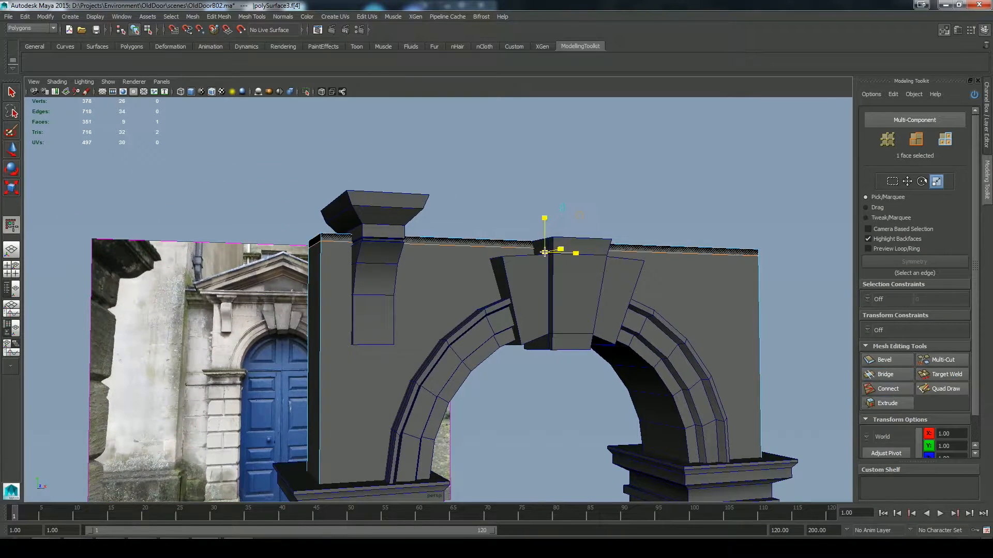
{"action": "left_click_drag", "start_coordinate": [623, 190], "coordinate": [665, 170], "text": "alt"}
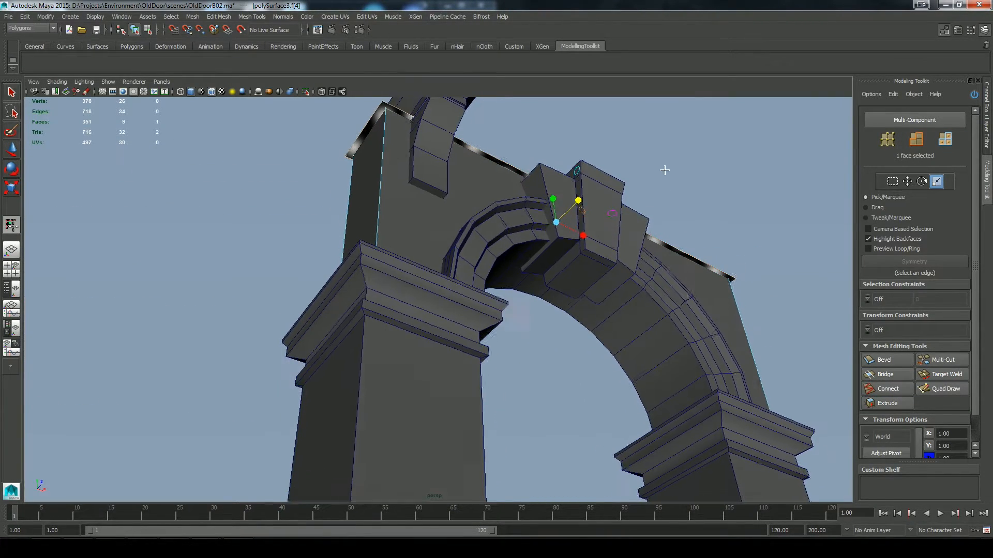
{"action": "left_click_drag", "start_coordinate": [579, 202], "coordinate": [436, 252]}
Step: Raise the extruded top face to about Y 5.83, matching the base of the cornice in the front-view photo
{"action": "key", "text": "f"}
{"action": "key", "text": "w"}
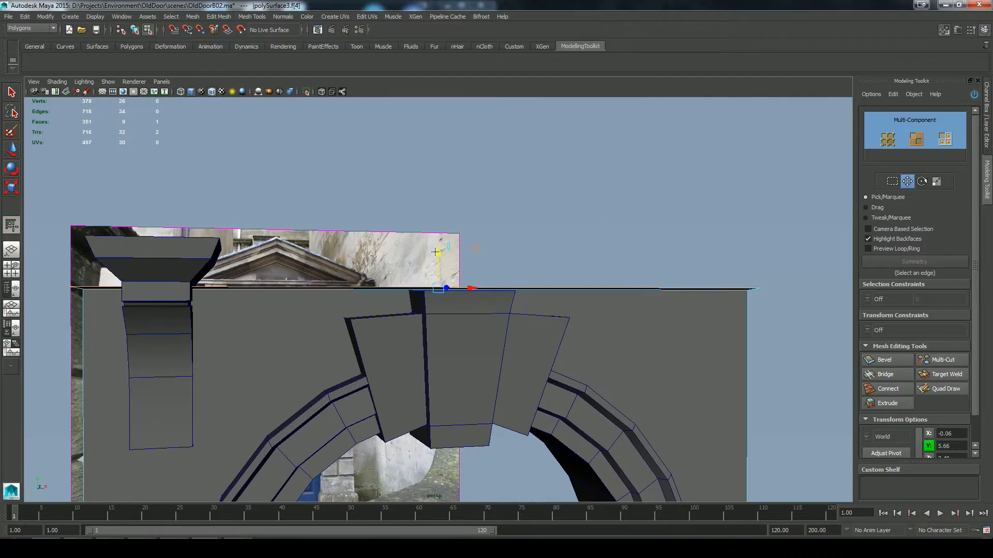
{"action": "left_click_drag", "start_coordinate": [974, 202], "coordinate": [975, 235]}
{"action": "left_click_drag", "start_coordinate": [440, 259], "coordinate": [440, 252]}
{"action": "left_click_drag", "start_coordinate": [476, 204], "coordinate": [437, 280], "text": "alt"}
{"action": "key", "text": "space"}
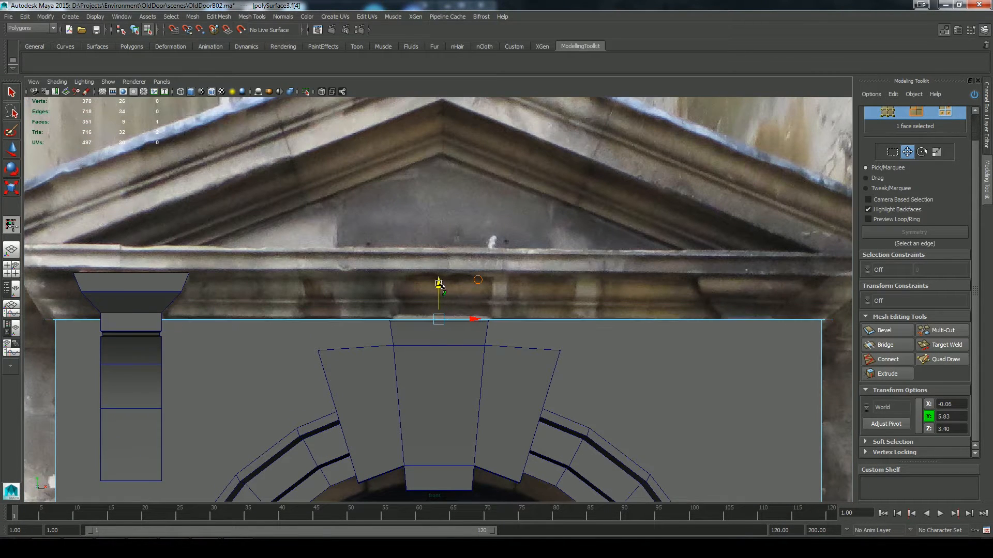
{"action": "key", "text": "space"}
Step: Widen the top face in depth, extrude it upward and scale it outward to flare the cornice
{"action": "left_click_drag", "start_coordinate": [492, 239], "coordinate": [493, 206]}
{"action": "left_click_drag", "start_coordinate": [499, 272], "coordinate": [553, 226], "text": "alt"}
{"action": "left_click", "coordinate": [613, 226]}
{"action": "left_click_drag", "start_coordinate": [464, 281], "coordinate": [467, 279]}
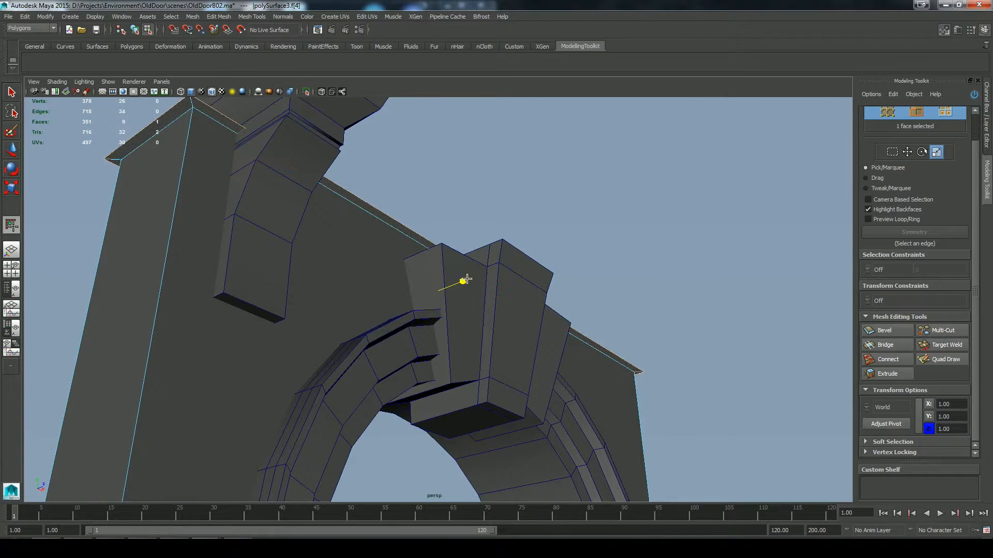
{"action": "left_click", "coordinate": [875, 373]}
{"action": "left_click_drag", "start_coordinate": [595, 214], "coordinate": [624, 213]}
{"action": "left_click_drag", "start_coordinate": [583, 207], "coordinate": [558, 217], "text": "alt"}
{"action": "left_click", "coordinate": [605, 234]}
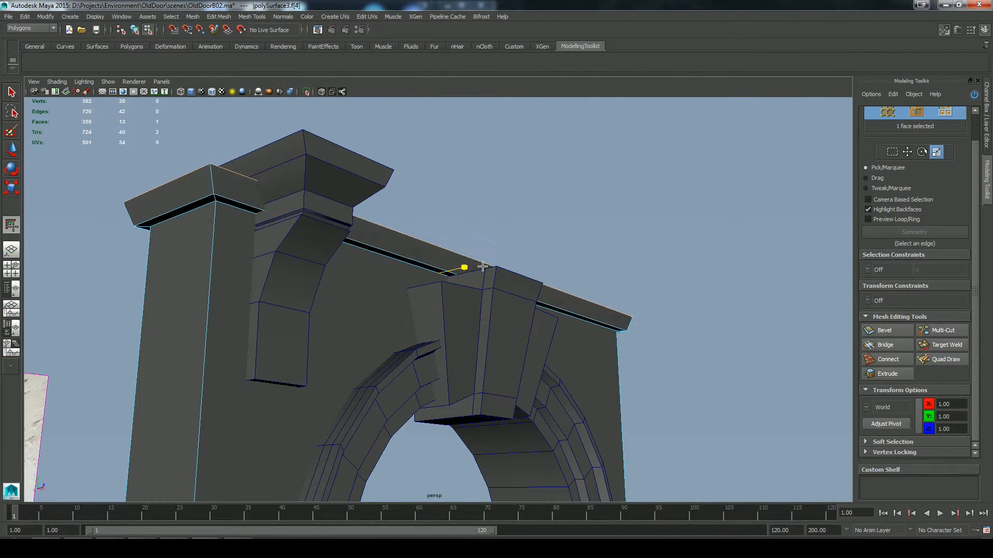
{"action": "left_click_drag", "start_coordinate": [482, 266], "coordinate": [557, 196], "text": "alt"}
Step: Extrude the cornice's top face by about 0.10 and scale a further extrusion to form a narrow ledge
{"action": "key", "text": "w"}
{"action": "key", "text": "ctrl+e"}
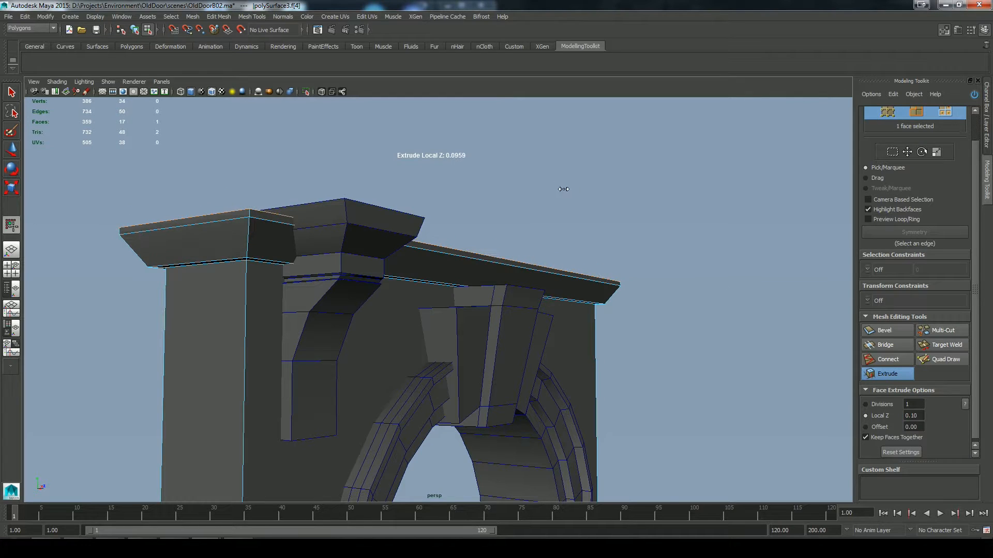
{"action": "key", "text": "r"}
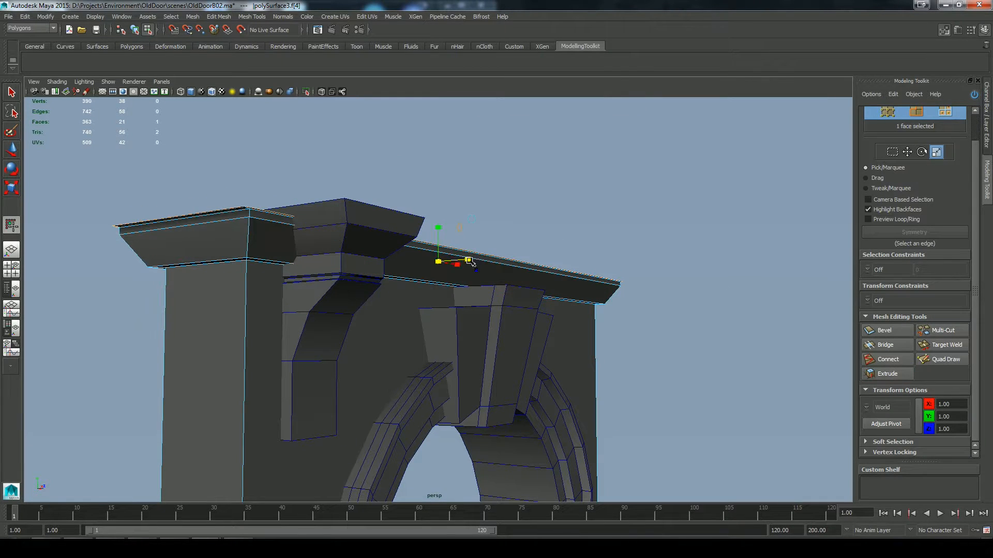
{"action": "key", "text": "w"}
{"action": "key", "text": "space"}
{"action": "left_click_drag", "start_coordinate": [512, 269], "coordinate": [606, 261], "text": "alt"}
Step: Extrude the ledge's top face again and raise it in the front view to match the photo's moulding
{"action": "left_click", "coordinate": [883, 374]}
{"action": "left_click_drag", "start_coordinate": [476, 230], "coordinate": [470, 205]}
{"action": "key", "text": "space"}
{"action": "key", "text": "space"}
{"action": "mouse_move", "coordinate": [482, 208]}
{"action": "left_mouse_down"}
{"action": "mouse_move", "coordinate": [482, 231]}
{"action": "mouse_move", "coordinate": [483, 195]}
{"action": "left_mouse_up"}
{"action": "key", "text": "space"}
Step: Scale the cornice's top face outward in depth into a wide overhang, extrude it upward as a slab and adjust its depth
{"action": "key", "text": "r"}
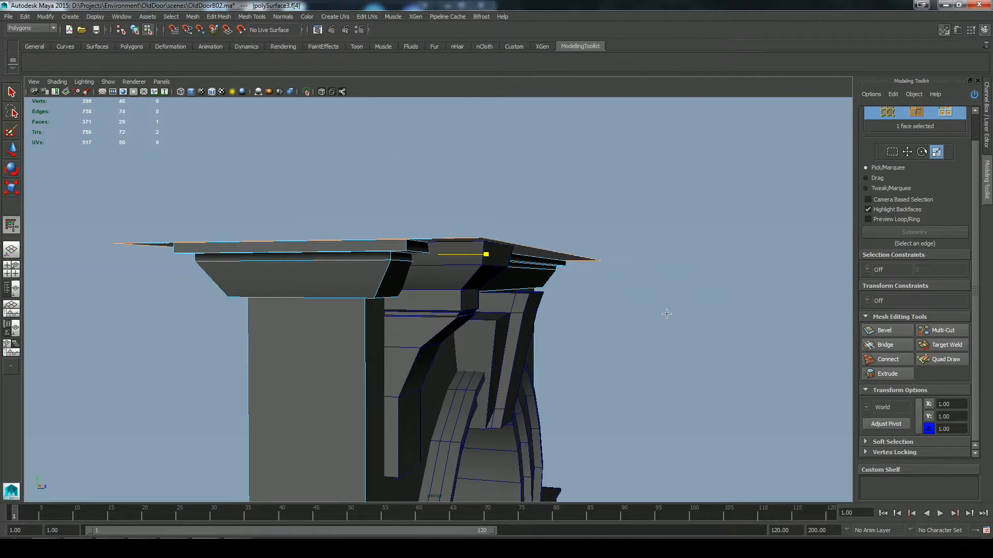
{"action": "left_click_drag", "start_coordinate": [676, 317], "coordinate": [588, 288], "text": "alt"}
{"action": "left_click_drag", "start_coordinate": [459, 264], "coordinate": [474, 269]}
{"action": "left_click", "coordinate": [887, 374]}
{"action": "left_click_drag", "start_coordinate": [493, 173], "coordinate": [524, 168]}
{"action": "key", "text": "r"}
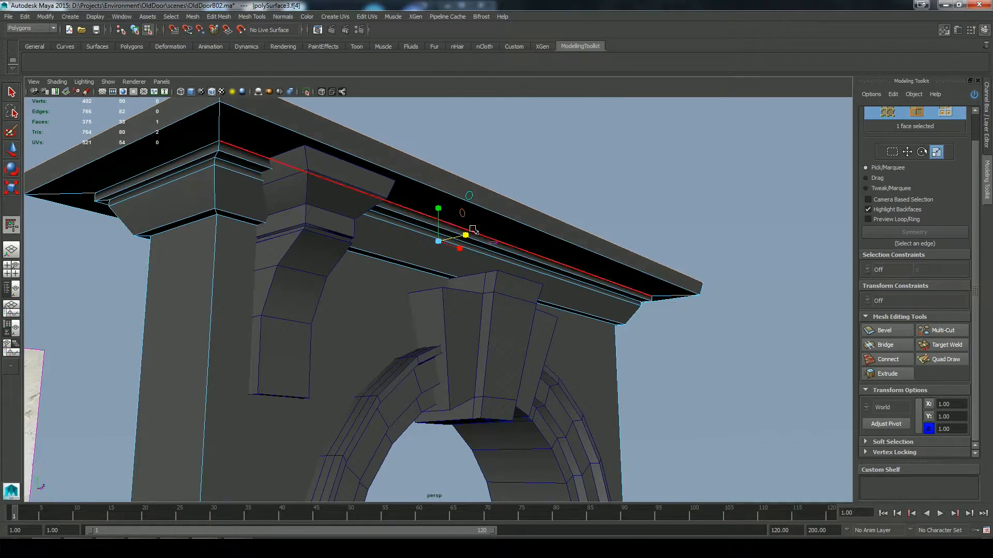
{"action": "left_click_drag", "start_coordinate": [569, 224], "coordinate": [541, 251], "text": "alt"}
{"action": "key", "text": "w"}
Step: Return to object mode and delete the reference image plane beside the doorway
{"action": "key", "text": "F8"}
{"action": "left_click", "coordinate": [656, 228]}
{"action": "left_click_drag", "start_coordinate": [665, 243], "coordinate": [479, 232], "text": "alt"}
{"action": "left_click", "coordinate": [478, 232]}
{"action": "left_click", "coordinate": [146, 225]}
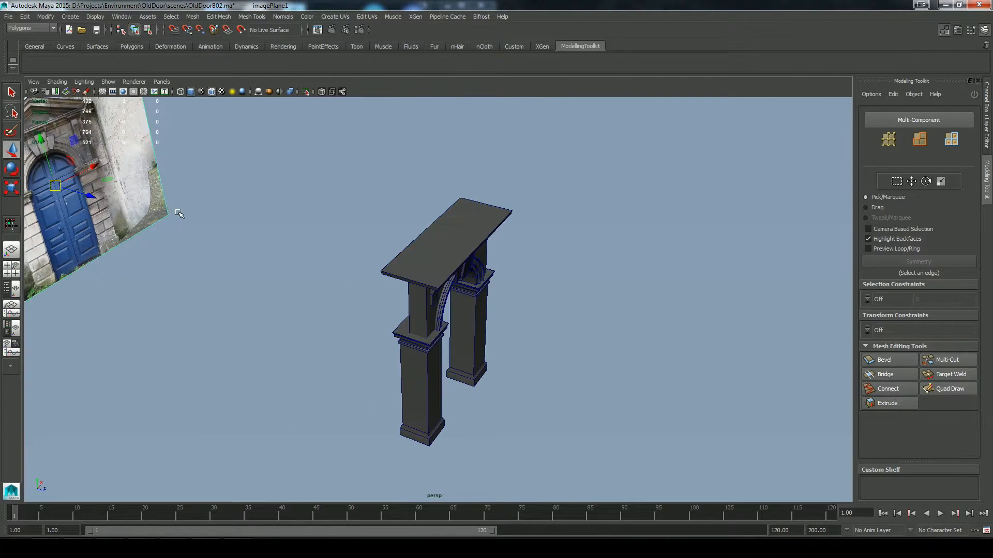
{"action": "key", "text": "Delete"}
{"action": "left_click_drag", "start_coordinate": [579, 465], "coordinate": [149, 141]}
{"action": "left_click_drag", "start_coordinate": [311, 273], "coordinate": [457, 270], "text": "alt"}
Step: Delete the doorway's right pillar
{"action": "left_click", "coordinate": [457, 271]}
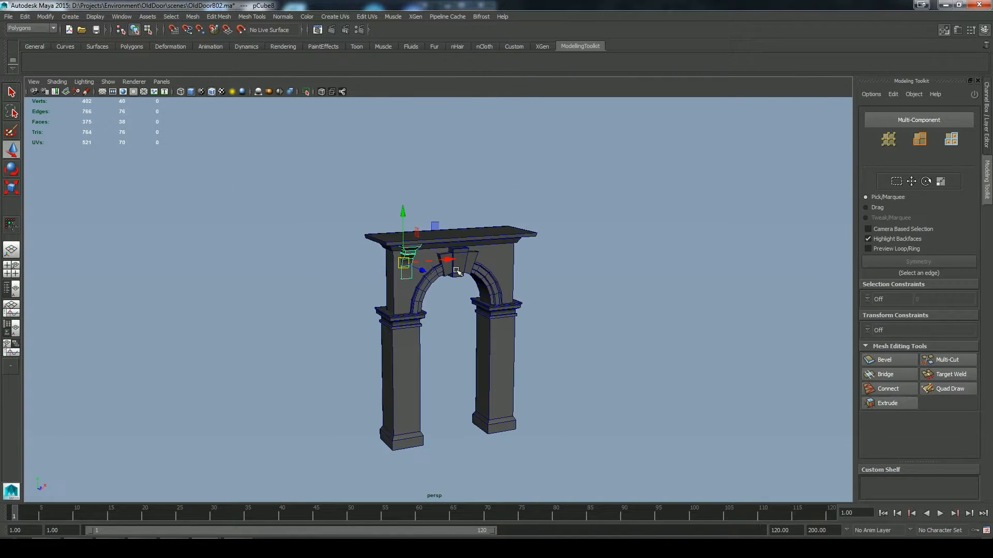
{"action": "key", "text": "Delete"}
{"action": "left_click", "coordinate": [410, 344]}
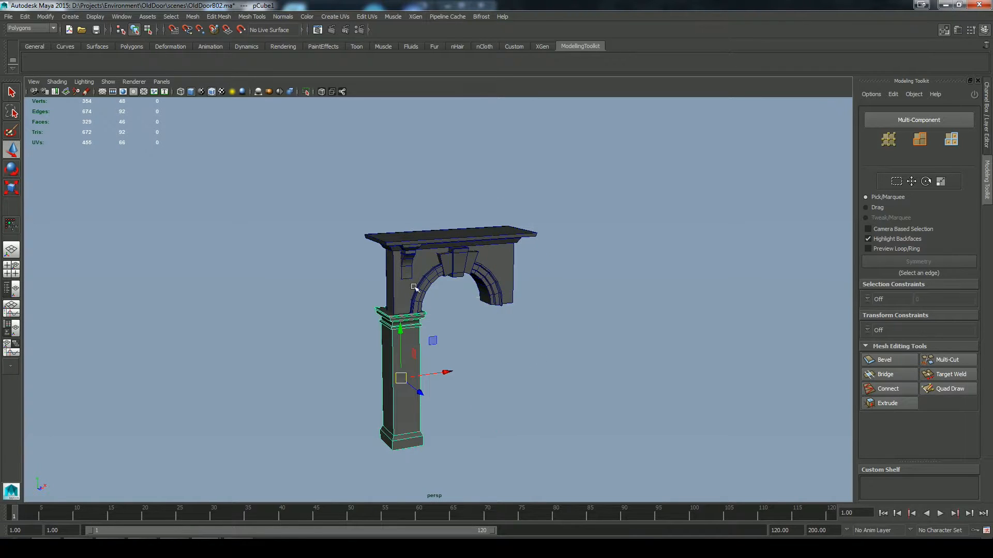
{"action": "left_click_drag", "start_coordinate": [556, 340], "coordinate": [484, 351], "text": "alt"}
Step: Draw a box in the front view from the left pillar's inner base to the doorway's centre line as a door leaf
{"action": "key", "text": "space"}
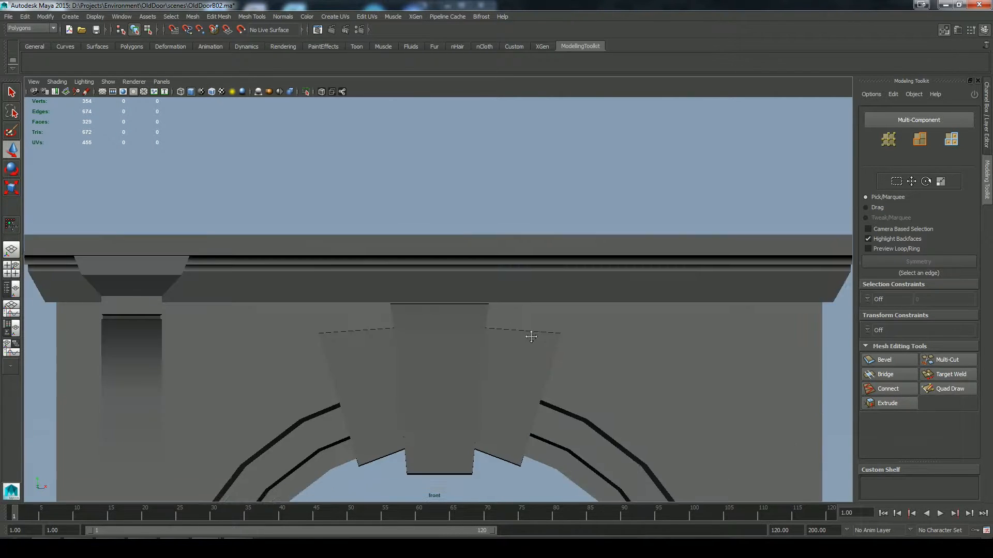
{"action": "right_click_drag", "start_coordinate": [530, 334], "coordinate": [436, 455], "text": "alt"}
{"action": "middle_click_drag", "start_coordinate": [435, 465], "coordinate": [432, 325], "text": "alt"}
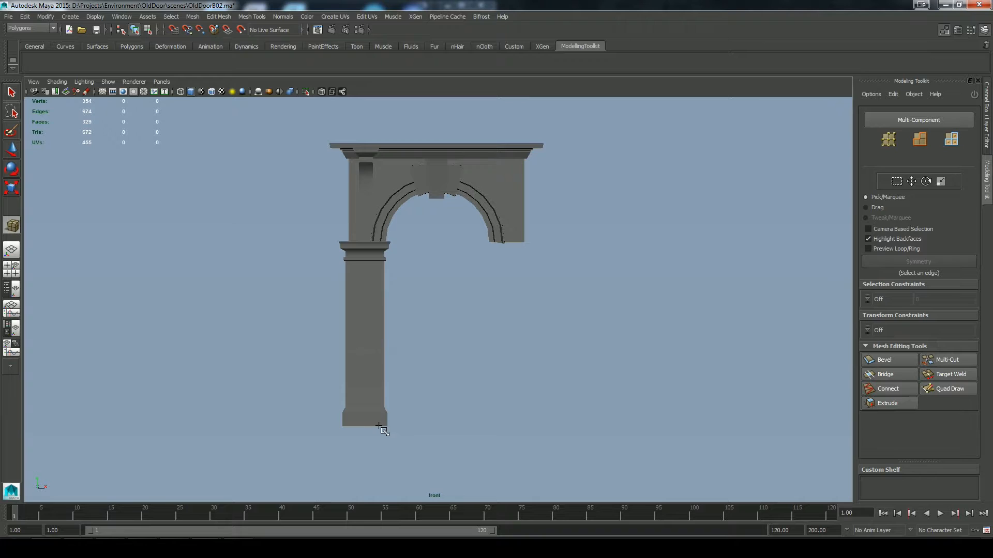
{"action": "left_click_drag", "start_coordinate": [381, 427], "coordinate": [439, 128]}
{"action": "left_click", "coordinate": [461, 118]}
Step: Lower the door box's four top vertices to the level where the arch meets the pillar
{"action": "right_click_drag", "start_coordinate": [422, 227], "coordinate": [382, 227]}
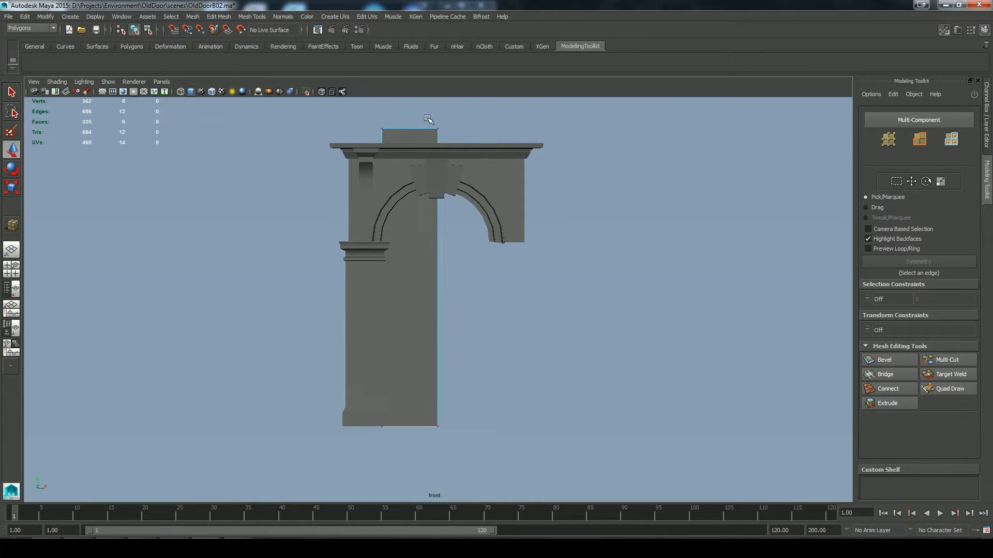
{"action": "left_click_drag", "start_coordinate": [364, 115], "coordinate": [454, 137]}
{"action": "left_click_drag", "start_coordinate": [411, 102], "coordinate": [420, 240]}
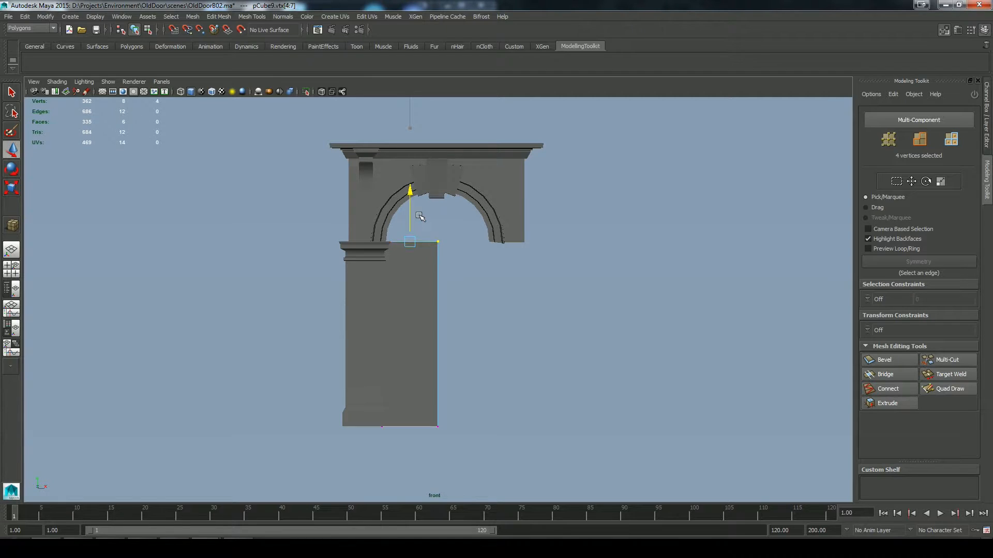
{"action": "left_click", "coordinate": [428, 282]}
Step: Thin the door leaf in depth and position it within the doorway's thickness using the top view
{"action": "key", "text": "space"}
{"action": "left_click_drag", "start_coordinate": [502, 300], "coordinate": [496, 324], "text": "alt"}
{"action": "key", "text": "r"}
{"action": "left_click_drag", "start_coordinate": [450, 273], "coordinate": [402, 278]}
{"action": "key", "text": "w"}
{"action": "key", "text": "space"}
{"action": "left_click_drag", "start_coordinate": [542, 302], "coordinate": [476, 274]}
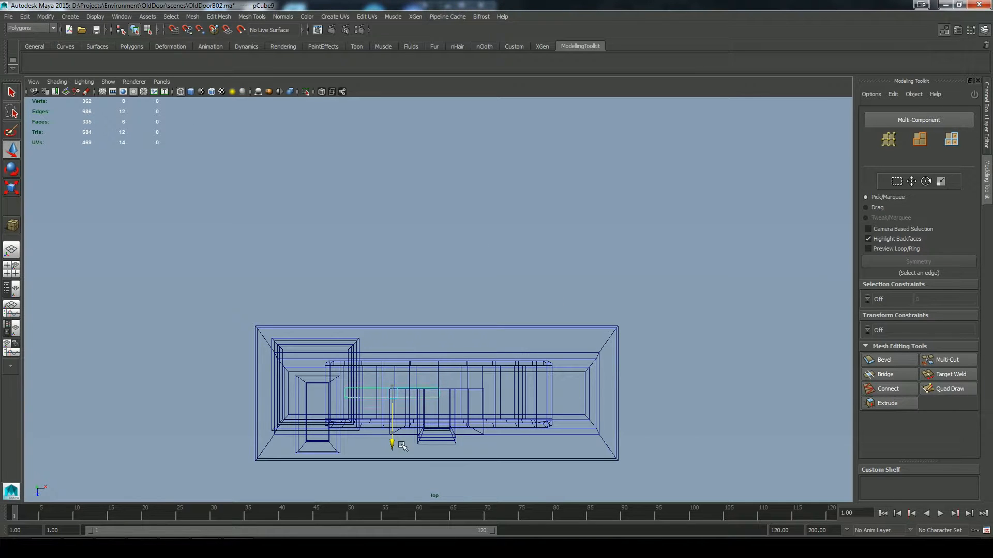
{"action": "left_click", "coordinate": [237, 148]}
{"action": "key", "text": "5"}
{"action": "key", "text": "space"}
{"action": "left_click_drag", "start_coordinate": [444, 323], "coordinate": [528, 331], "text": "alt"}
{"action": "left_click", "coordinate": [440, 305]}
Step: Save the scene as a new version named OldDoorB03
{"action": "left_click", "coordinate": [8, 16]}
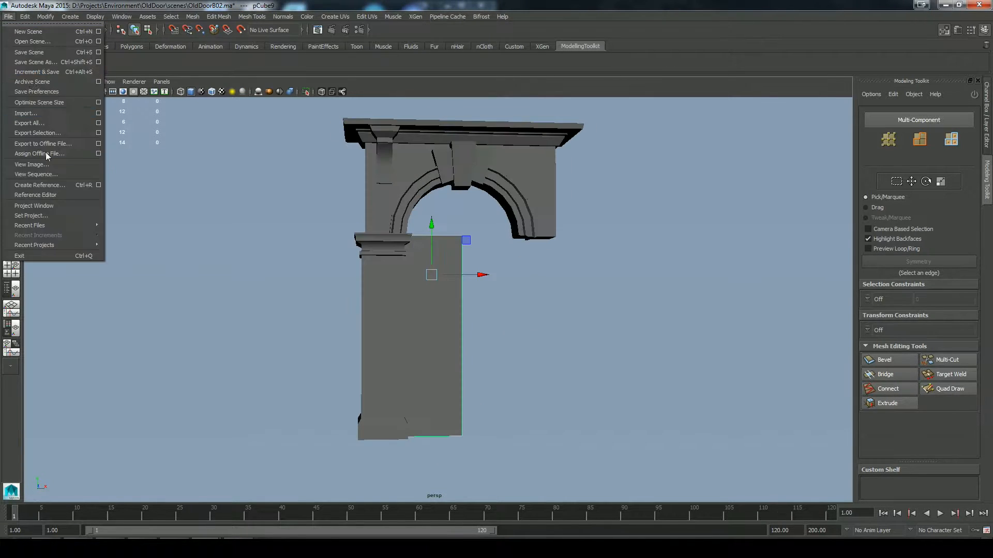
{"action": "left_click", "coordinate": [58, 68]}
{"action": "left_click", "coordinate": [777, 365]}
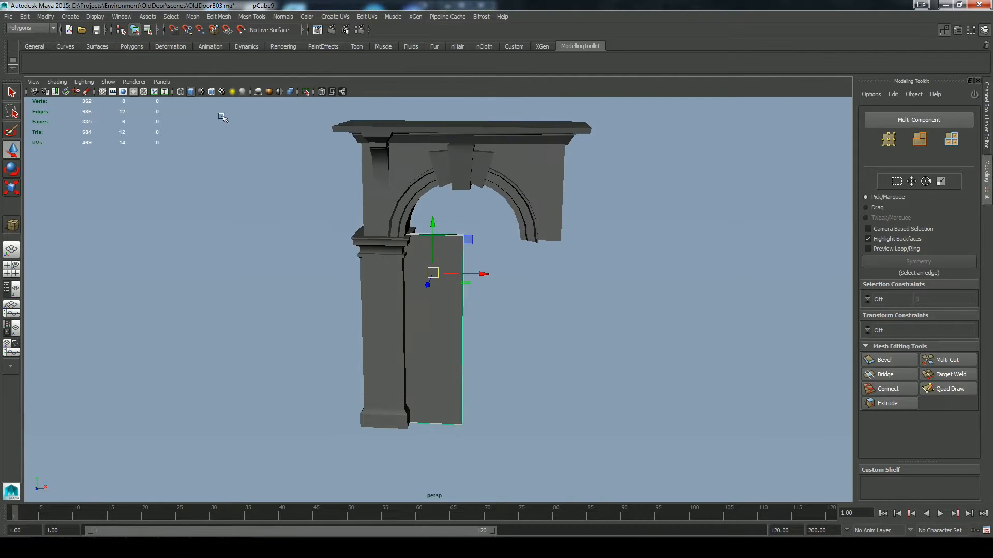
Step: Move the door leaf's pivot to its outer hinge edge in wireframe and duplicate the leaf to fill the doorway's right half
{"action": "left_click", "coordinate": [181, 92]}
{"action": "right_click_drag", "start_coordinate": [290, 289], "coordinate": [348, 332], "text": "alt"}
{"action": "left_click", "coordinate": [470, 339]}
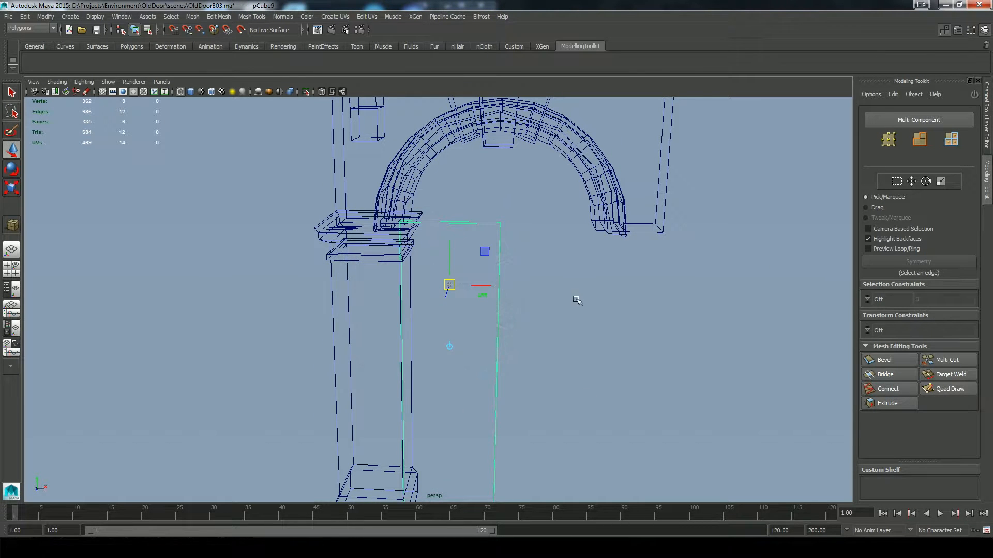
{"action": "left_click_drag", "start_coordinate": [579, 301], "coordinate": [561, 312], "text": "alt"}
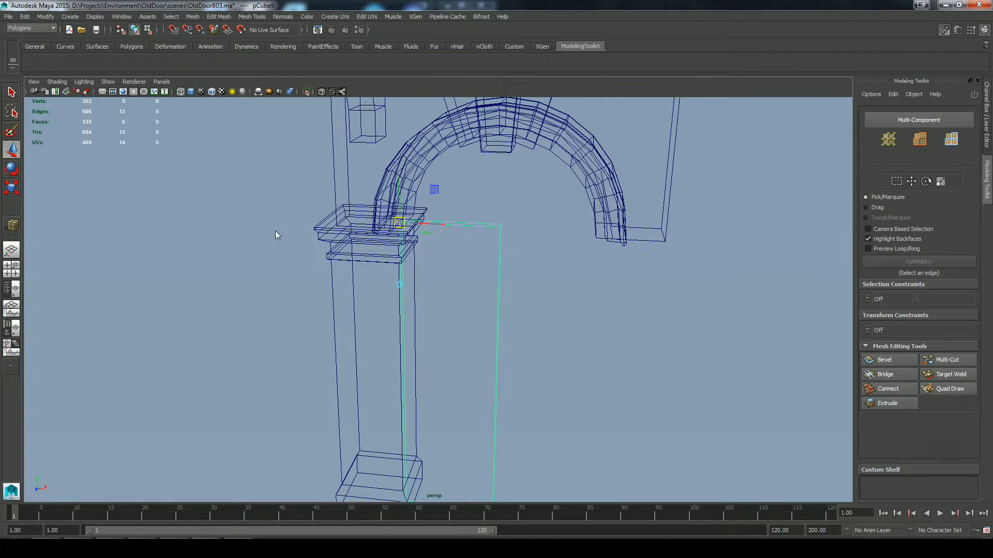
{"action": "left_click_drag", "start_coordinate": [449, 224], "coordinate": [520, 231]}
{"action": "left_click", "coordinate": [200, 32]}
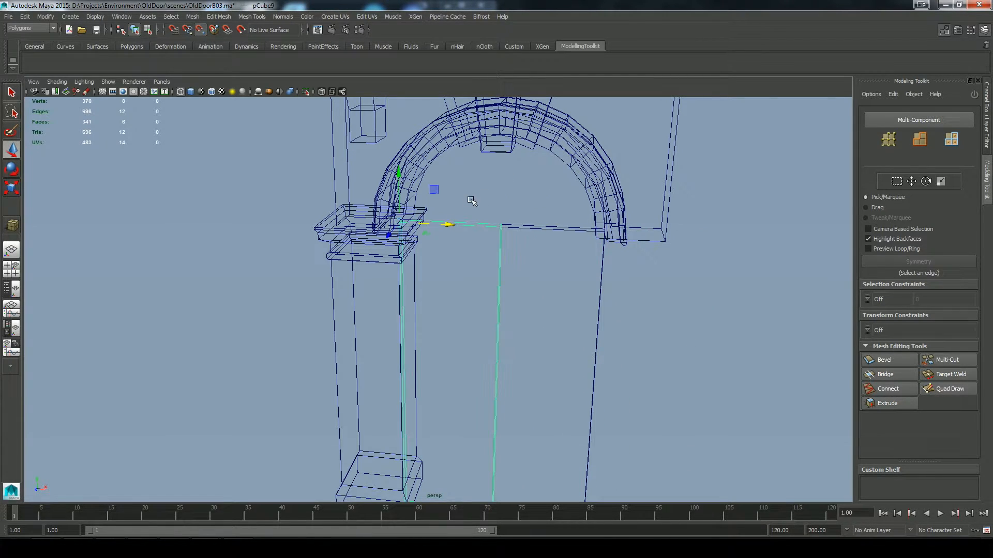
Step: Test the hinge pivot by rotating the left door leaf about its vertical axis in shaded display
{"action": "key", "text": "e"}
{"action": "key", "text": "5"}
{"action": "left_click_drag", "start_coordinate": [445, 228], "coordinate": [455, 244]}
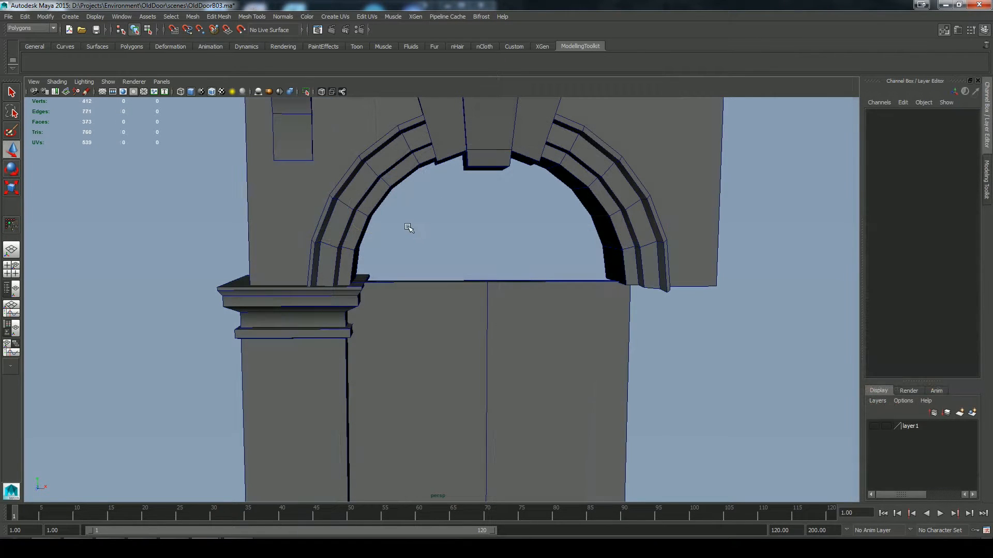
{"action": "right_click_drag", "start_coordinate": [410, 221], "coordinate": [369, 219], "text": "shift"}
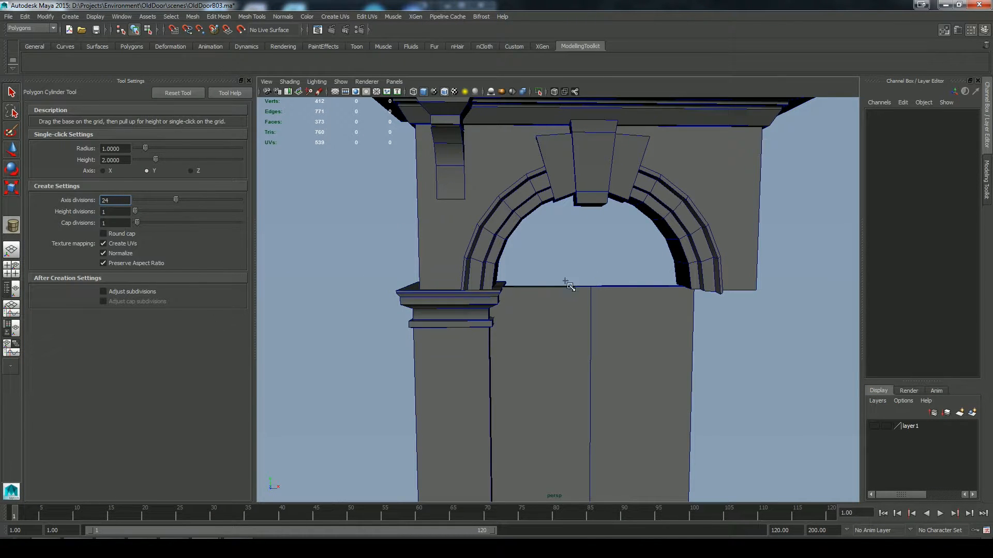
Step: Draw a thin 24-division cylinder in the front view, centred between the door tops and reaching the arch's inner edge
{"action": "left_click_drag", "start_coordinate": [579, 267], "coordinate": [552, 259], "text": "alt"}
{"action": "key", "text": "space"}
{"action": "left_click_drag", "start_coordinate": [541, 293], "coordinate": [542, 315]}
{"action": "left_click_drag", "start_coordinate": [625, 376], "coordinate": [445, 260]}
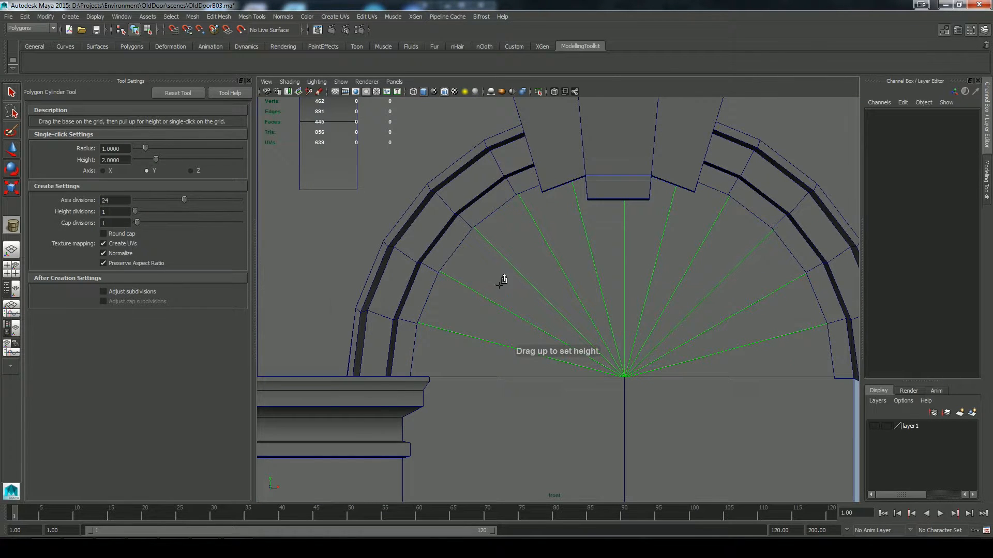
{"action": "key", "text": "space"}
{"action": "left_click_drag", "start_coordinate": [499, 285], "coordinate": [499, 267]}
Step: Move the cylinder in depth into the arch opening above the door leaves
{"action": "left_click_drag", "start_coordinate": [466, 281], "coordinate": [711, 231], "text": "alt"}
{"action": "left_click_drag", "start_coordinate": [593, 280], "coordinate": [630, 239]}
{"action": "key", "text": "w"}
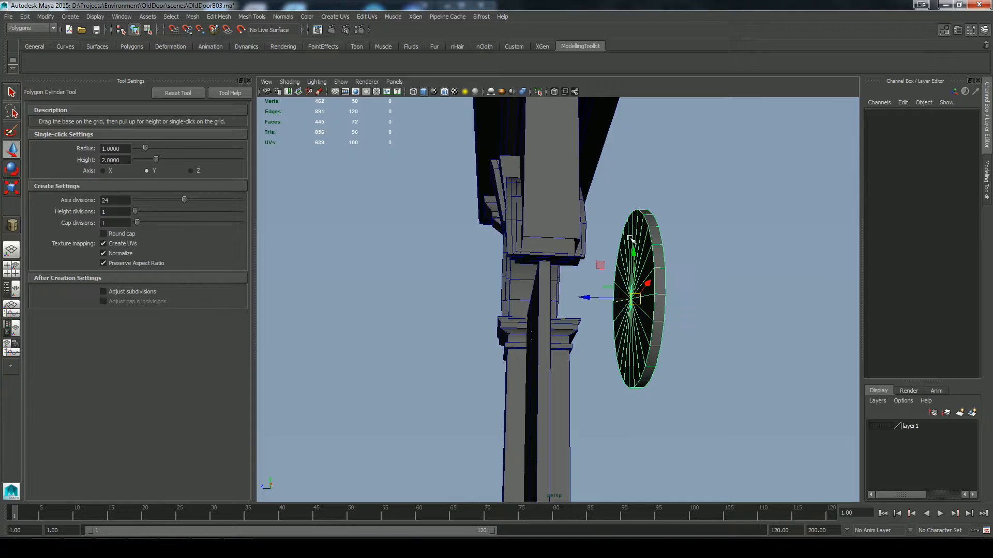
{"action": "left_click_drag", "start_coordinate": [584, 297], "coordinate": [496, 292]}
Step: Delete the lower half of the cylinder's faces in the front view to leave a half-disc
{"action": "key", "text": "space"}
{"action": "right_click_drag", "start_coordinate": [588, 236], "coordinate": [592, 261]}
{"action": "left_click_drag", "start_coordinate": [731, 455], "coordinate": [377, 311]}
{"action": "key", "text": "Delete"}
{"action": "key", "text": "space"}
Step: Delete the half-disc's rim faces and one cap's faces, leaving a single flat fan of triangles
{"action": "left_click_drag", "start_coordinate": [579, 292], "coordinate": [661, 315], "text": "alt"}
{"action": "right_click_drag", "start_coordinate": [443, 259], "coordinate": [465, 250]}
{"action": "mouse_move", "coordinate": [465, 250]}
{"action": "left_mouse_down", "text": "alt"}
{"action": "mouse_move", "coordinate": [468, 280]}
{"action": "mouse_move", "coordinate": [367, 265]}
{"action": "left_mouse_up", "text": "alt"}
{"action": "left_click_drag", "start_coordinate": [377, 277], "coordinate": [434, 320], "text": "alt"}
{"action": "right_click_drag", "start_coordinate": [402, 216], "coordinate": [403, 242]}
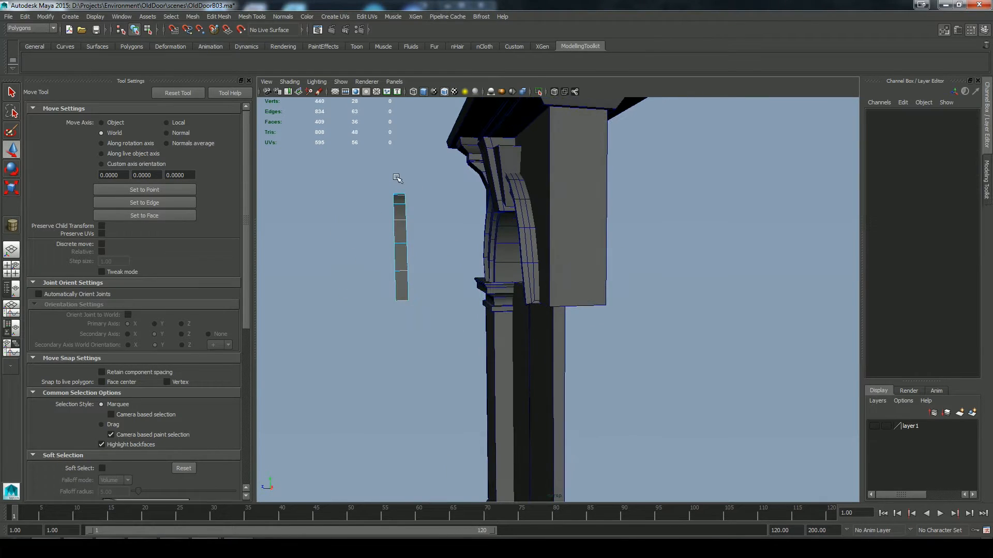
{"action": "mouse_move", "coordinate": [417, 179]}
{"action": "left_mouse_down", "text": "alt"}
{"action": "mouse_move", "coordinate": [430, 206]}
{"action": "mouse_move", "coordinate": [417, 182]}
{"action": "left_mouse_up", "text": "alt"}
{"action": "left_click_drag", "start_coordinate": [397, 181], "coordinate": [407, 308]}
{"action": "left_click_drag", "start_coordinate": [413, 313], "coordinate": [466, 326], "text": "alt"}
{"action": "key", "text": "Delete"}
{"action": "right_click_drag", "start_coordinate": [450, 231], "coordinate": [476, 209]}
{"action": "left_click_drag", "start_coordinate": [476, 258], "coordinate": [401, 269], "text": "alt"}
{"action": "left_click", "coordinate": [391, 288]}
{"action": "right_click_drag", "start_coordinate": [400, 243], "coordinate": [400, 272]}
{"action": "left_click_drag", "start_coordinate": [402, 181], "coordinate": [440, 255]}
{"action": "key", "text": "Delete"}
Step: Move the flat half-disc in depth into the arch opening and align its straight base with the door tops
{"action": "key", "text": "space"}
{"action": "key", "text": "4"}
{"action": "key", "text": "f"}
{"action": "left_click_drag", "start_coordinate": [559, 334], "coordinate": [558, 337]}
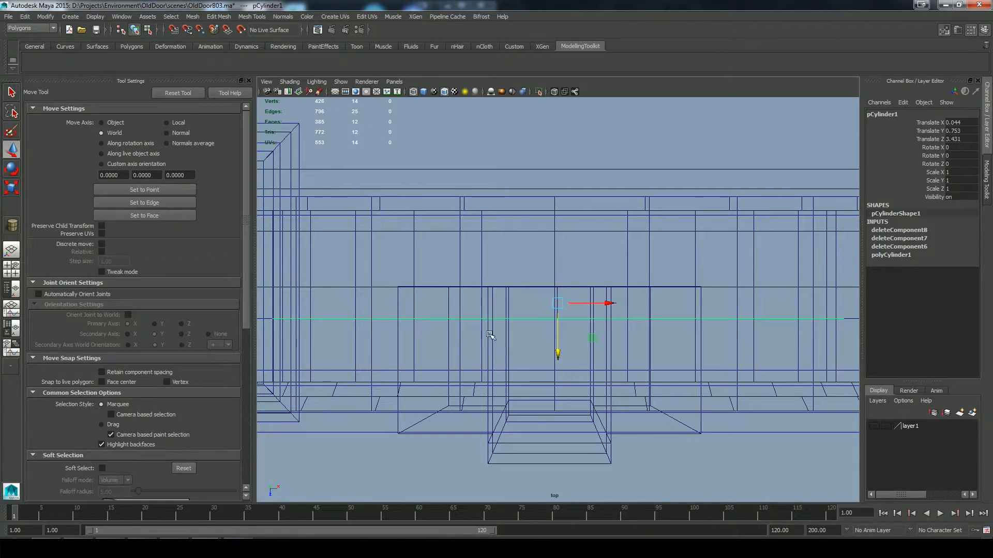
{"action": "key", "text": "space"}
{"action": "left_click_drag", "start_coordinate": [498, 342], "coordinate": [499, 315]}
{"action": "mouse_move", "coordinate": [567, 357]}
{"action": "left_mouse_down", "text": "alt"}
{"action": "mouse_move", "coordinate": [577, 321]}
{"action": "mouse_move", "coordinate": [536, 308]}
{"action": "mouse_move", "coordinate": [567, 305]}
{"action": "left_mouse_up", "text": "alt"}
{"action": "key", "text": "5"}
{"action": "right_click_drag", "start_coordinate": [566, 305], "coordinate": [607, 319], "text": "alt"}
{"action": "left_click_drag", "start_coordinate": [463, 220], "coordinate": [467, 219]}
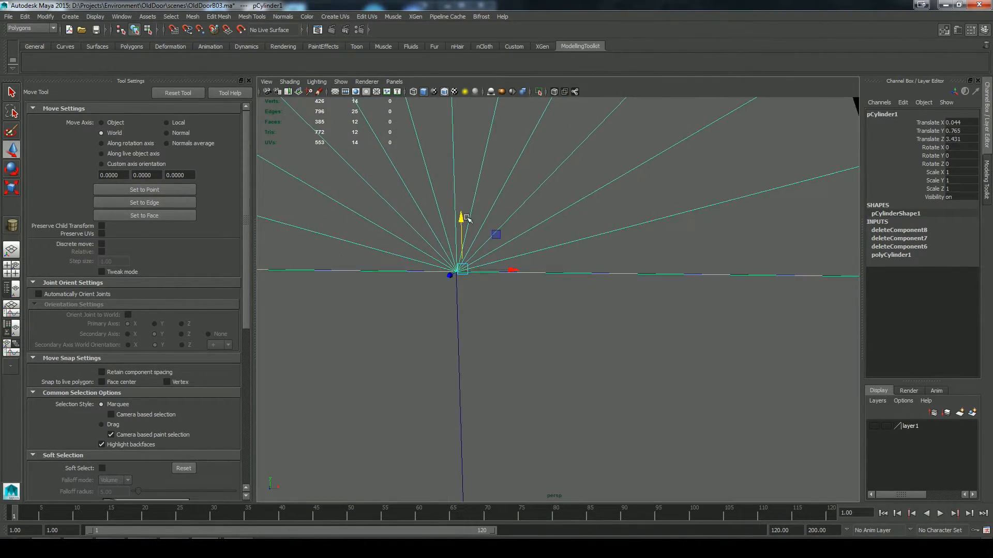
{"action": "right_click_drag", "start_coordinate": [467, 218], "coordinate": [459, 259], "text": "alt"}
{"action": "left_click", "coordinate": [248, 80]}
{"action": "left_click", "coordinate": [986, 178]}
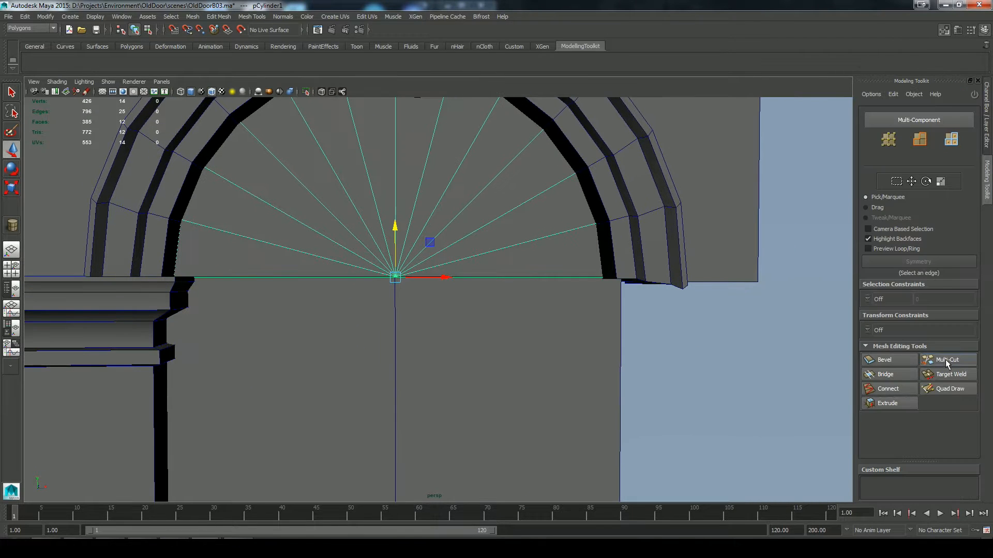
{"action": "left_click", "coordinate": [946, 360]}
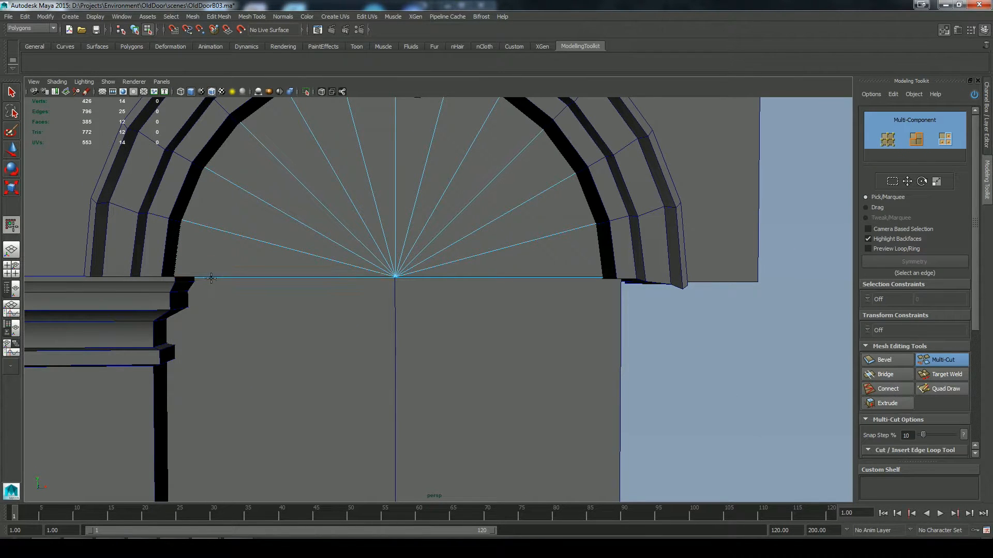
{"action": "right_click_drag", "start_coordinate": [390, 226], "coordinate": [316, 231], "text": "alt"}
{"action": "key", "text": "q"}
Step: Isolate the half-disc and set its cylinder cap subdivisions to 3
{"action": "left_click", "coordinate": [306, 92]}
{"action": "left_click", "coordinate": [987, 126]}
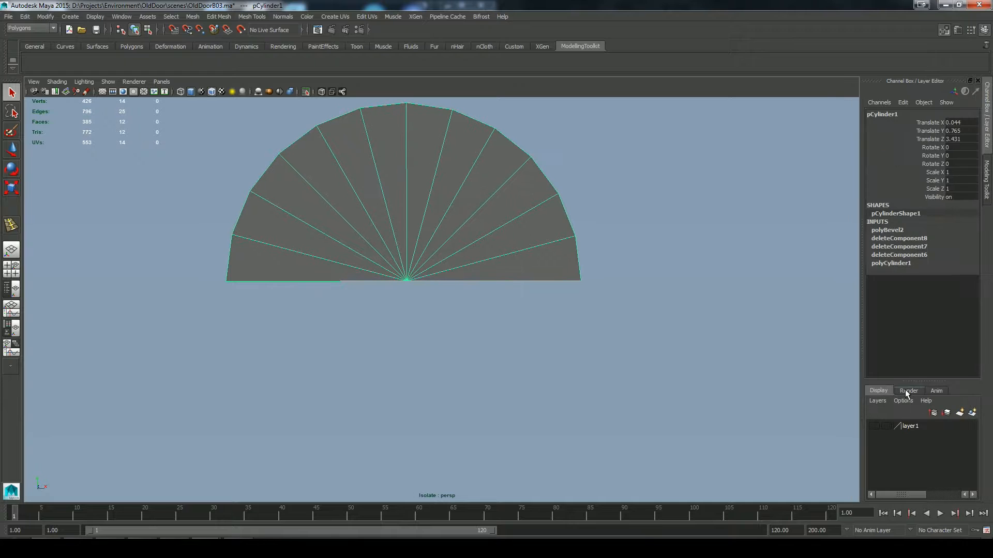
{"action": "left_click", "coordinate": [892, 264]}
{"action": "left_click", "coordinate": [957, 304]}
{"action": "type", "text": "3"}
{"action": "key", "text": "Return"}
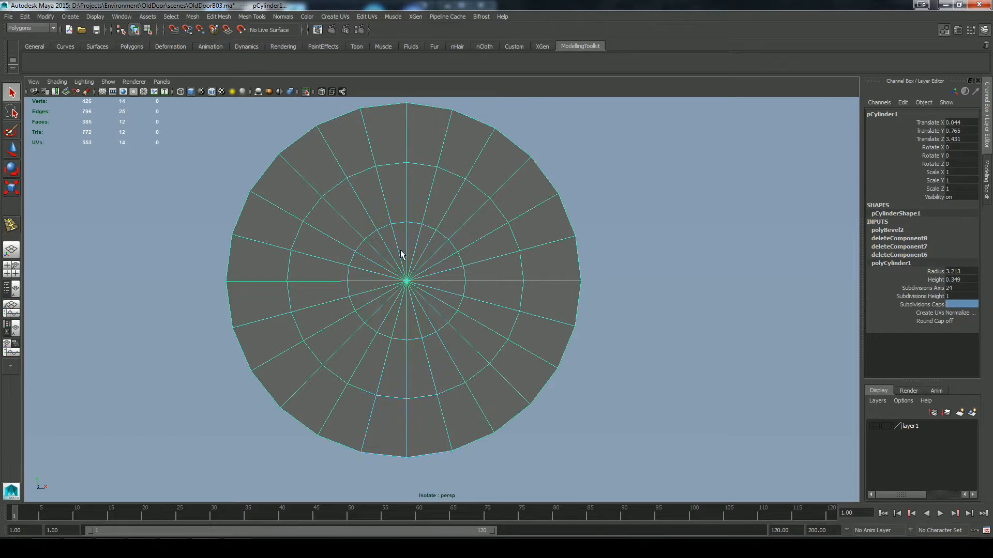
Step: Delete the restored lower half and the extra rim and cap faces, keeping a single-sided half-disc
{"action": "right_click_drag", "start_coordinate": [400, 250], "coordinate": [401, 291]}
{"action": "left_click_drag", "start_coordinate": [244, 482], "coordinate": [620, 297]}
{"action": "key", "text": "Delete"}
{"action": "left_click_drag", "start_coordinate": [512, 328], "coordinate": [416, 337], "text": "alt"}
{"action": "right_click_drag", "start_coordinate": [370, 241], "coordinate": [374, 266]}
{"action": "left_click_drag", "start_coordinate": [575, 337], "coordinate": [406, 98]}
{"action": "key", "text": "Delete"}
Step: Try to scale the half-disc's middle edge ring
{"action": "left_click_drag", "start_coordinate": [464, 222], "coordinate": [602, 231], "text": "alt"}
{"action": "right_click_drag", "start_coordinate": [395, 204], "coordinate": [397, 181]}
{"action": "left_click_drag", "start_coordinate": [408, 191], "coordinate": [439, 186], "text": "alt"}
{"action": "double_click", "coordinate": [447, 182]}
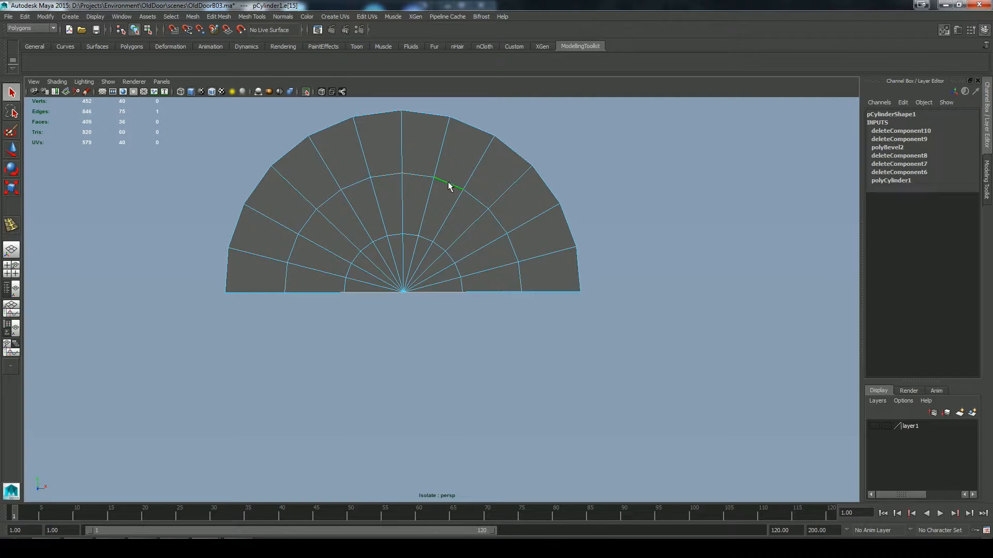
{"action": "right_click_drag", "start_coordinate": [484, 212], "coordinate": [448, 248], "text": "shift"}
{"action": "key", "text": "r"}
{"action": "left_click_drag", "start_coordinate": [435, 230], "coordinate": [464, 290]}
{"action": "key", "text": "ctrl+z"}
{"action": "left_click_drag", "start_coordinate": [404, 279], "coordinate": [404, 272]}
{"action": "key", "text": "ctrl+z"}
Step: Slide the half-disc's middle edge ring outward, close to the rim, with the Slide Edge tool
{"action": "left_click_drag", "start_coordinate": [443, 339], "coordinate": [461, 341], "text": "alt"}
{"action": "left_click", "coordinate": [251, 17]}
{"action": "left_click", "coordinate": [273, 211]}
{"action": "middle_click_drag", "start_coordinate": [371, 188], "coordinate": [525, 340]}
Step: Delete the half-disc's innermost edge ring together with its vertices
{"action": "left_click", "coordinate": [409, 233]}
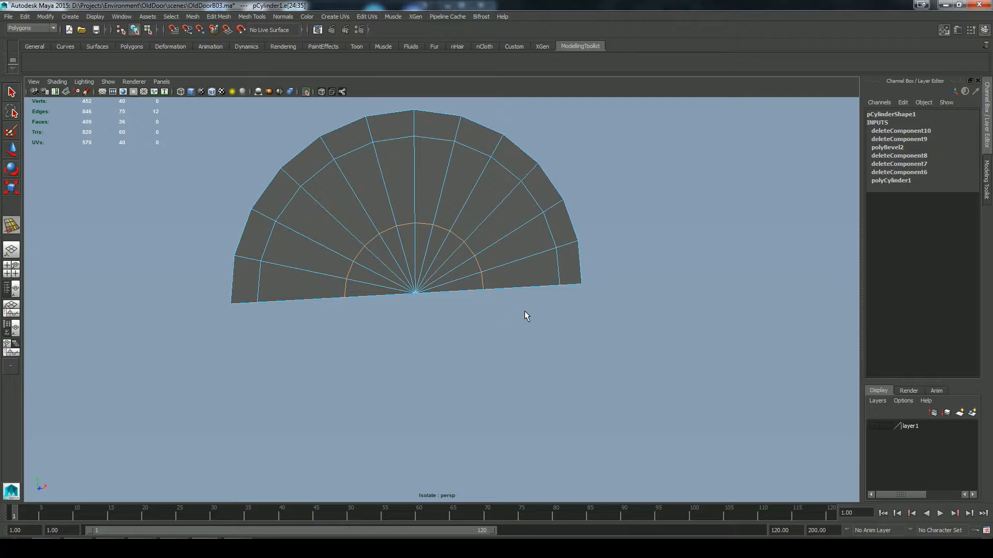
{"action": "middle_click_drag", "start_coordinate": [520, 336], "coordinate": [524, 367]}
{"action": "left_click", "coordinate": [218, 17]}
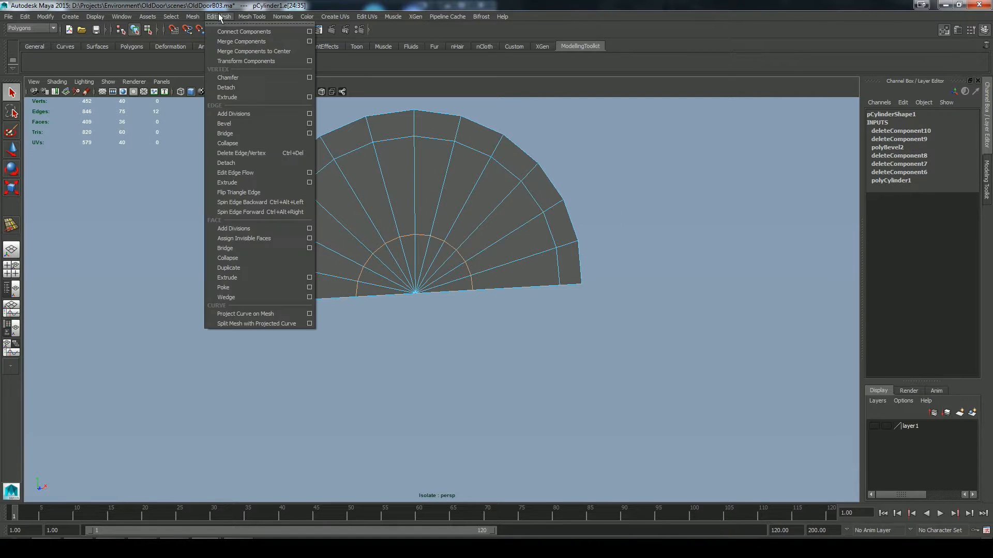
{"action": "left_click", "coordinate": [248, 153]}
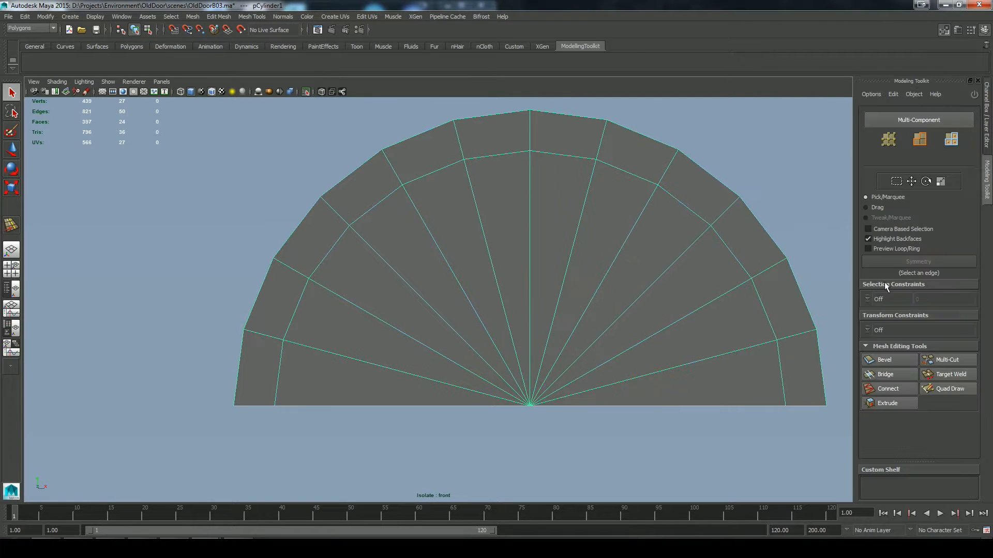
Step: Multi-Cut a horizontal line across the half-disc in the front view, level with the first rim vertices above the base
{"action": "left_click", "coordinate": [944, 361]}
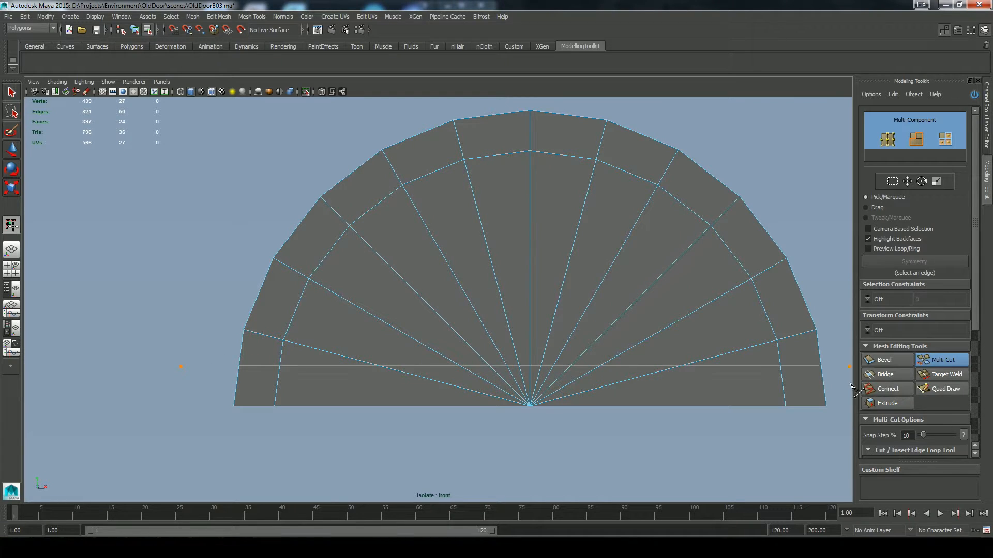
{"action": "left_click_drag", "start_coordinate": [851, 385], "coordinate": [850, 386], "text": "shift"}
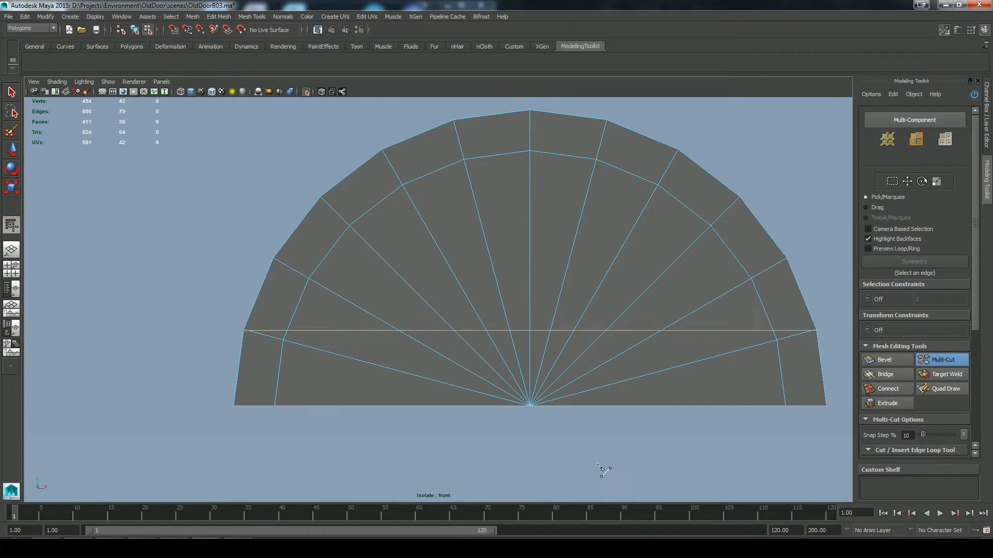
{"action": "key", "text": "q"}
Step: Weld the doubled vertices at both ends of the horizontal cut into the half-disc's rim vertices
{"action": "left_click", "coordinate": [215, 17]}
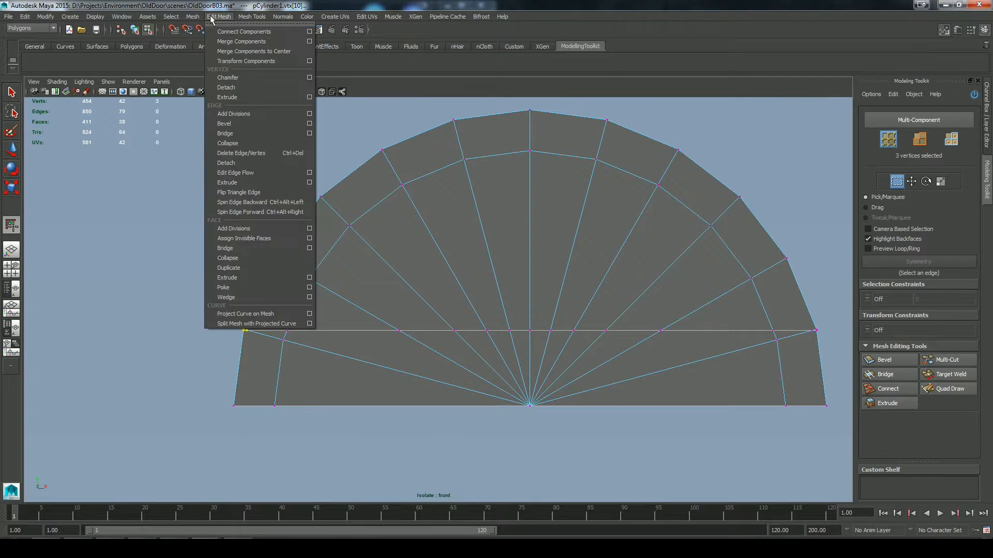
{"action": "left_click", "coordinate": [231, 42]}
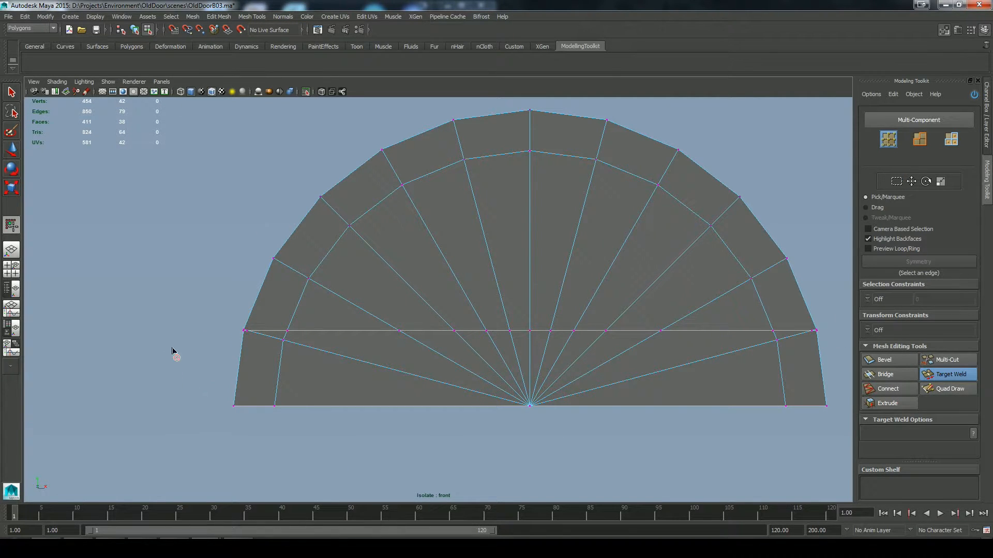
{"action": "key", "text": "space"}
{"action": "right_click_drag", "start_coordinate": [179, 341], "coordinate": [233, 383], "text": "alt"}
{"action": "middle_click_drag", "start_coordinate": [232, 382], "coordinate": [460, 370], "text": "alt"}
{"action": "right_click_drag", "start_coordinate": [460, 370], "coordinate": [538, 478], "text": "alt"}
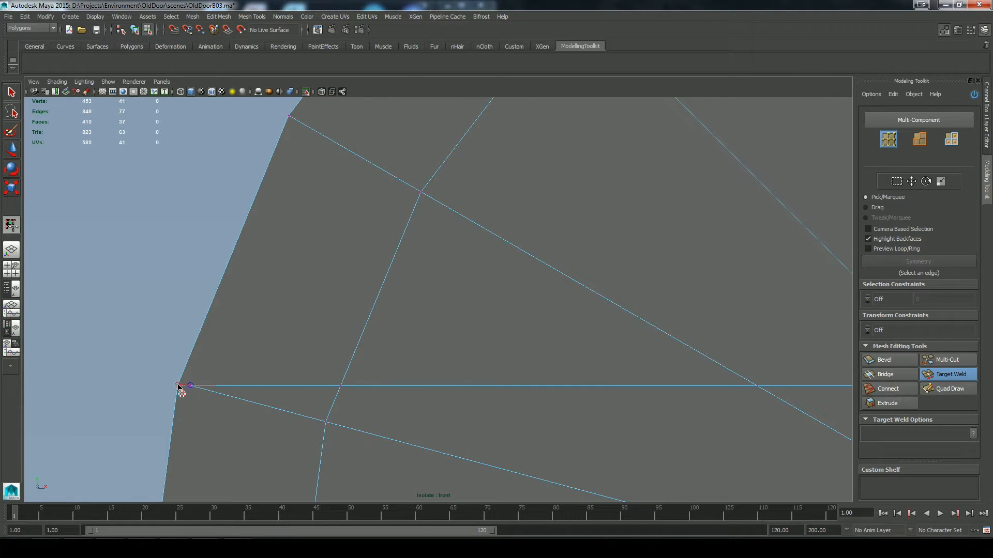
{"action": "left_click_drag", "start_coordinate": [177, 386], "coordinate": [177, 386]}
{"action": "right_click_drag", "start_coordinate": [610, 404], "coordinate": [492, 336], "text": "alt"}
{"action": "middle_click_drag", "start_coordinate": [673, 362], "coordinate": [495, 378], "text": "alt"}
{"action": "right_click_drag", "start_coordinate": [495, 378], "coordinate": [580, 418], "text": "alt"}
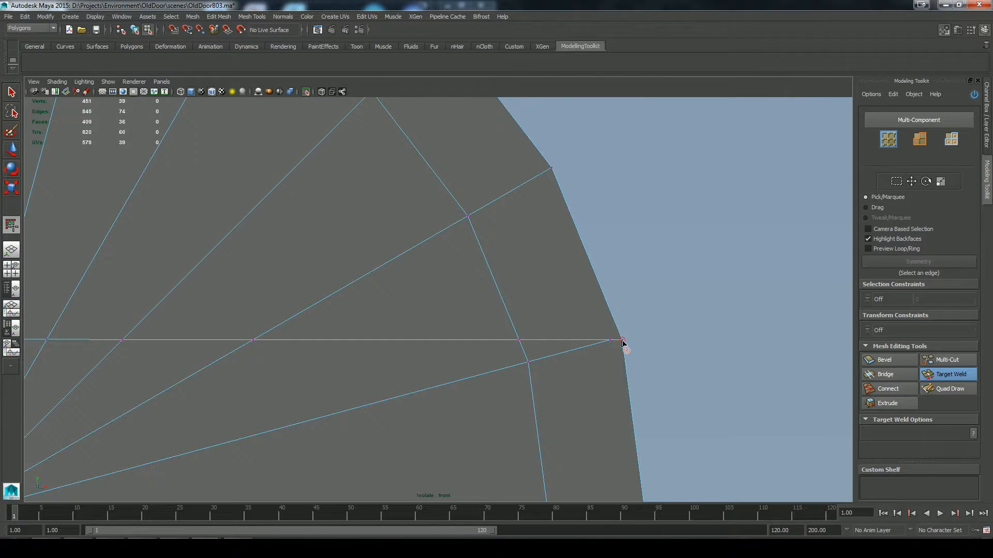
{"action": "right_click_drag", "start_coordinate": [667, 369], "coordinate": [334, 284], "text": "alt"}
{"action": "middle_click_drag", "start_coordinate": [334, 284], "coordinate": [479, 295], "text": "alt"}
Step: Multi-Cut a vertical line from the rim vertex left of the crown to the base, and delete the right half's faces
{"action": "left_click", "coordinate": [945, 361]}
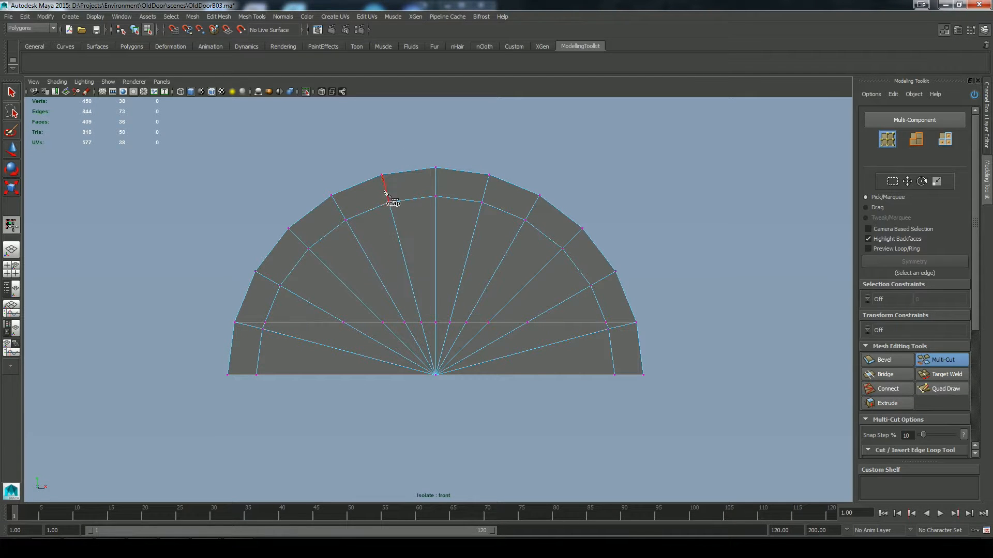
{"action": "key", "text": "q"}
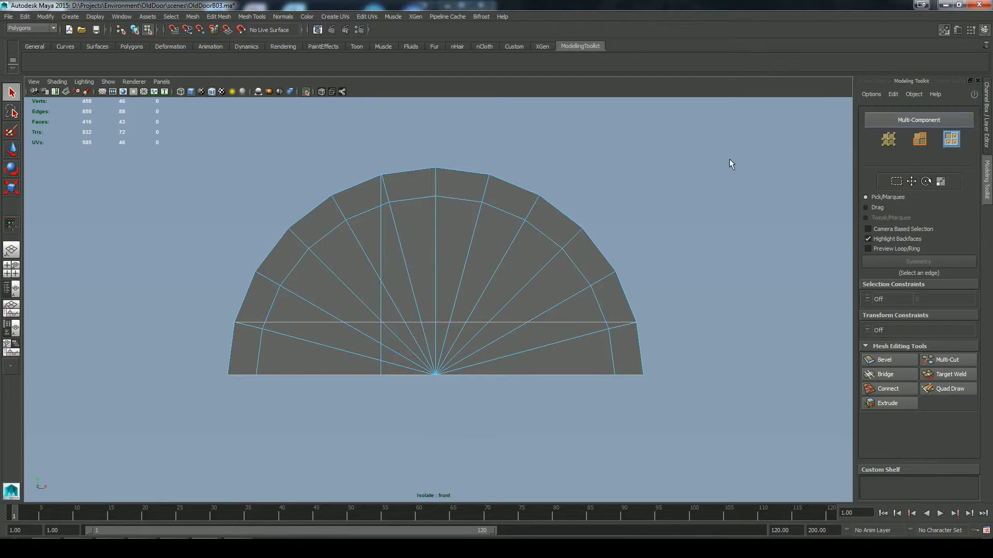
{"action": "left_click_drag", "start_coordinate": [747, 133], "coordinate": [441, 465]}
{"action": "key", "text": "Delete"}
Step: Target-weld the doubled vertices where the vertical cut meets the rim
{"action": "right_click_drag", "start_coordinate": [358, 257], "coordinate": [315, 226]}
{"action": "left_click_drag", "start_coordinate": [347, 163], "coordinate": [392, 183]}
{"action": "key", "text": "f"}
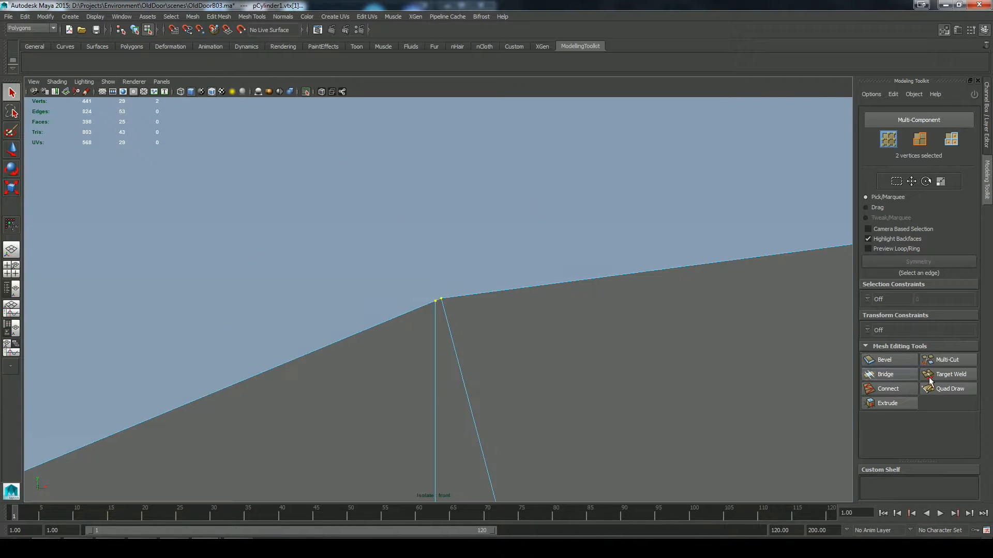
{"action": "scroll", "coordinate": [583, 334], "scroll_direction": "down", "scroll_amount": 10}
{"action": "scroll", "coordinate": [583, 335], "scroll_direction": "up", "scroll_amount": 5}
{"action": "left_click", "coordinate": [583, 334]}
{"action": "left_click", "coordinate": [933, 376]}
{"action": "scroll", "coordinate": [443, 301], "scroll_direction": "up", "scroll_amount": 4}
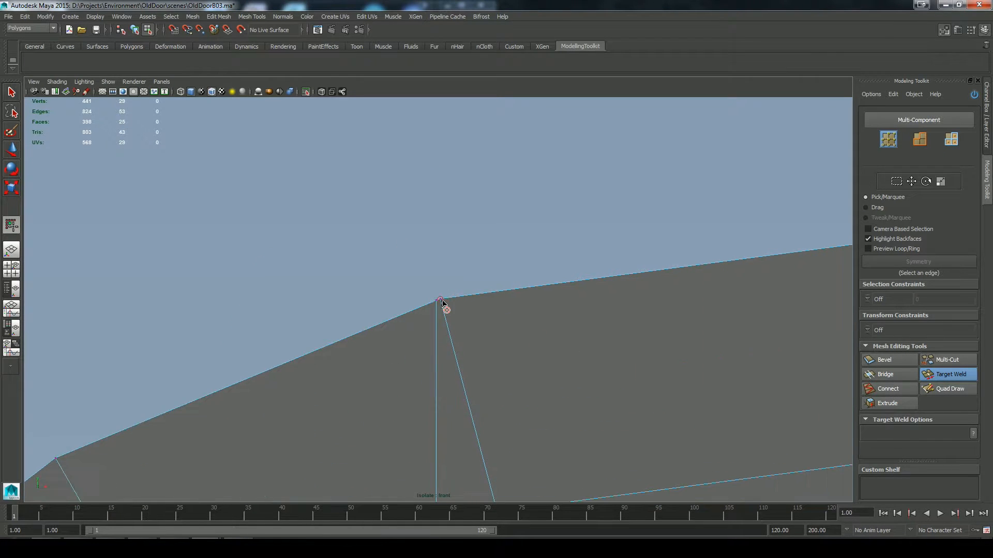
{"action": "left_click_drag", "start_coordinate": [443, 303], "coordinate": [437, 301]}
{"action": "key", "text": "q"}
{"action": "scroll", "coordinate": [485, 264], "scroll_direction": "down", "scroll_amount": 8}
Step: Extrude the four faces enclosed by the two cuts and the edge ring into a recessed panel
{"action": "middle_click_drag", "start_coordinate": [529, 313], "coordinate": [587, 218], "text": "alt"}
{"action": "right_click_drag", "start_coordinate": [487, 293], "coordinate": [486, 327]}
{"action": "left_click", "coordinate": [396, 354], "text": "shift"}
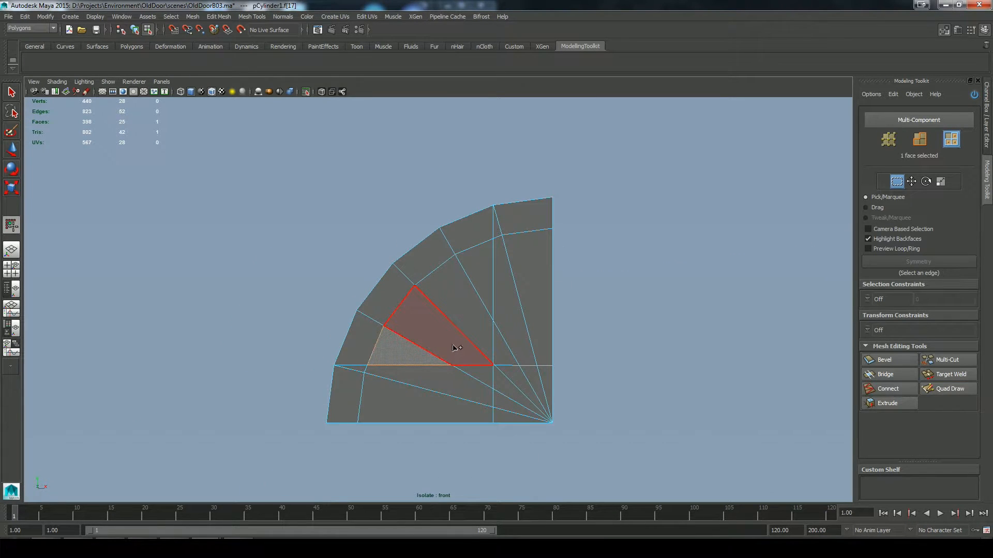
{"action": "left_click", "coordinate": [453, 348], "text": "shift"}
{"action": "left_click", "coordinate": [467, 307], "text": "shift"}
{"action": "left_click", "coordinate": [481, 270], "text": "shift"}
{"action": "left_click_drag", "start_coordinate": [662, 291], "coordinate": [574, 320], "text": "alt"}
{"action": "key", "text": "space"}
{"action": "key", "text": "f"}
{"action": "scroll", "coordinate": [611, 304], "scroll_direction": "down", "scroll_amount": 4}
{"action": "left_click", "coordinate": [882, 404]}
{"action": "left_click_drag", "start_coordinate": [667, 370], "coordinate": [628, 358]}
{"action": "left_click", "coordinate": [681, 357]}
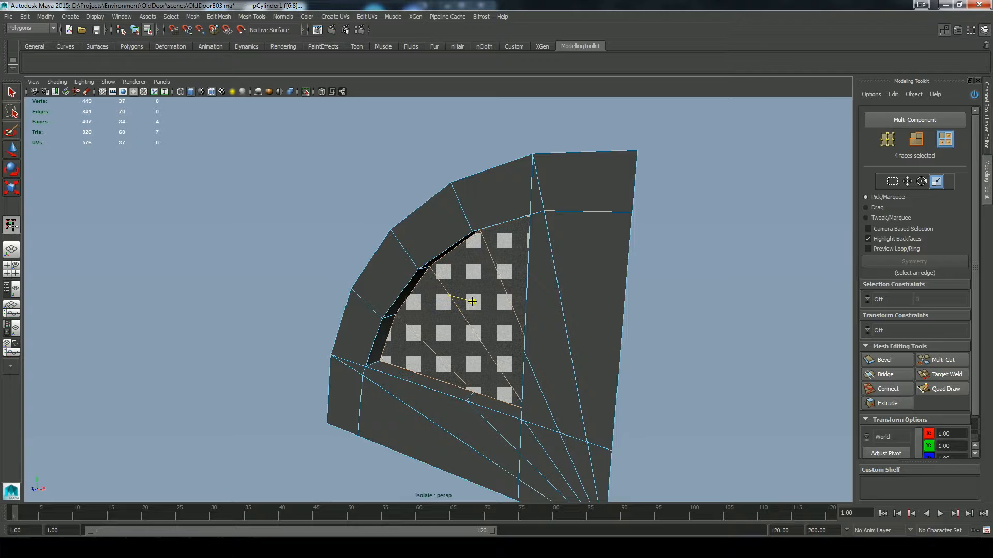
Step: Scale the recessed faces and shift them sideways to leave slanted walls along the arc and the vertical side
{"action": "left_click_drag", "start_coordinate": [472, 301], "coordinate": [470, 300]}
{"action": "left_click_drag", "start_coordinate": [542, 306], "coordinate": [582, 293], "text": "alt"}
{"action": "key", "text": "w"}
{"action": "key", "text": "space"}
{"action": "left_click_drag", "start_coordinate": [477, 264], "coordinate": [475, 279]}
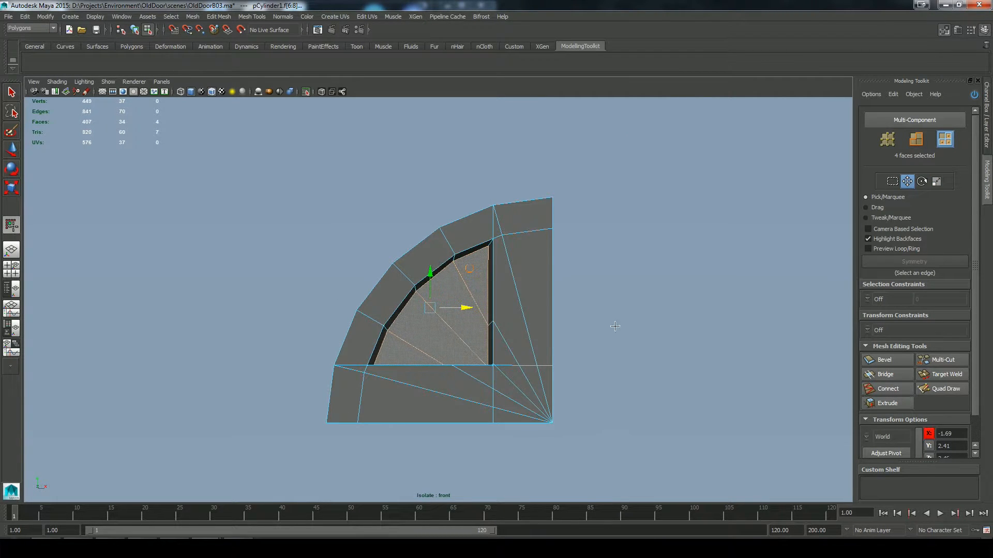
Step: Raise the recessed panel's two bottom edges slightly to slant the lower wall
{"action": "key", "text": "space"}
{"action": "left_click_drag", "start_coordinate": [623, 322], "coordinate": [625, 305]}
{"action": "left_click_drag", "start_coordinate": [669, 337], "coordinate": [672, 398], "text": "alt"}
{"action": "key", "text": "F10"}
{"action": "left_click", "coordinate": [409, 352]}
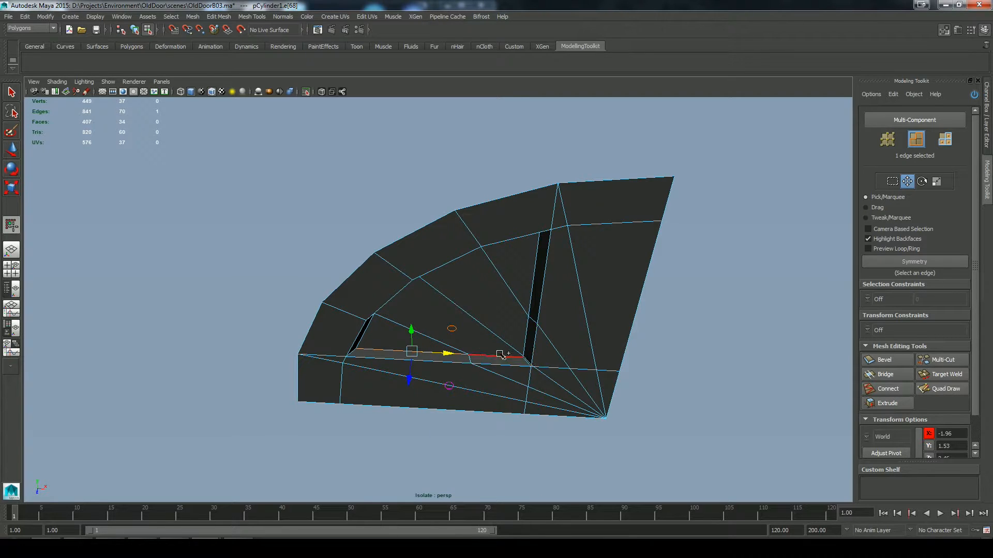
{"action": "key", "text": "space"}
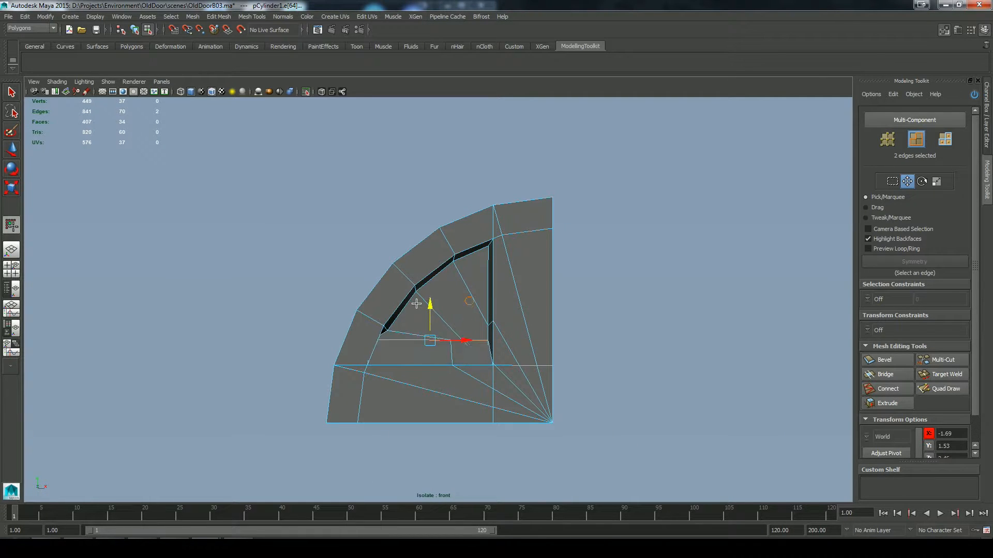
{"action": "key", "text": "space"}
{"action": "left_click_drag", "start_coordinate": [467, 297], "coordinate": [467, 282]}
{"action": "left_click_drag", "start_coordinate": [514, 330], "coordinate": [361, 279], "text": "alt"}
{"action": "right_click_drag", "start_coordinate": [361, 279], "coordinate": [497, 264], "text": "alt"}
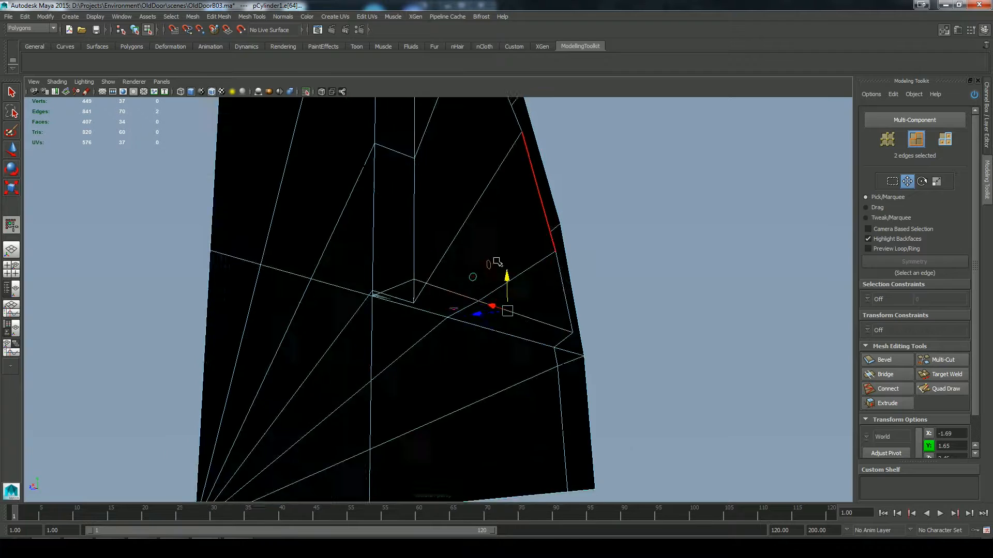
{"action": "left_click_drag", "start_coordinate": [496, 264], "coordinate": [641, 331], "text": "alt"}
Step: Try to move the vertex above the recessed panel's lower-right corner down to the corner
{"action": "key", "text": "F9"}
{"action": "left_click", "coordinate": [422, 362]}
{"action": "left_click_drag", "start_coordinate": [590, 260], "coordinate": [587, 293]}
{"action": "key", "text": "ctrl+z"}
Step: Target-weld the stray vertices along the recess's vertical side and bottom edge into its inner and outer lower-right corners
{"action": "left_click", "coordinate": [943, 383]}
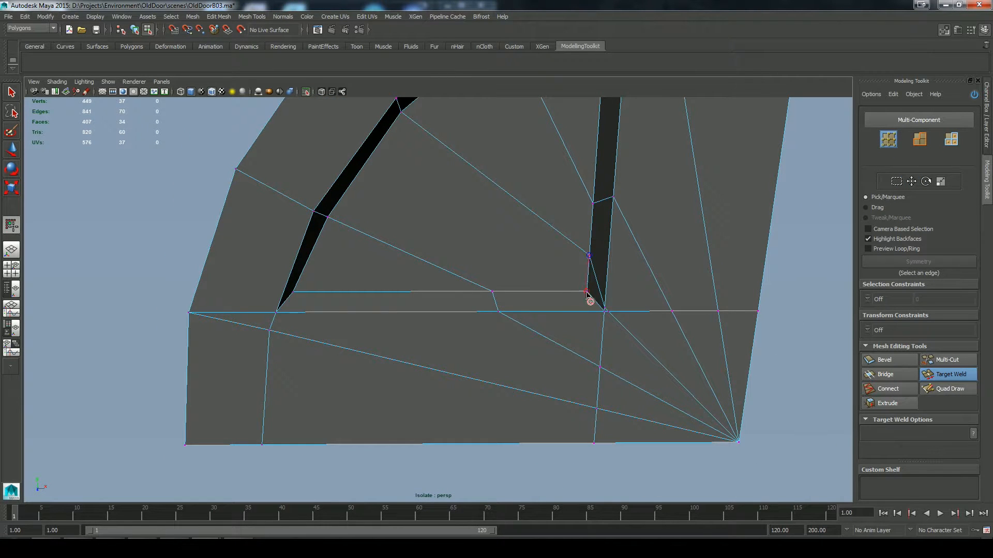
{"action": "scroll", "coordinate": [662, 310], "scroll_direction": "up", "scroll_amount": 3}
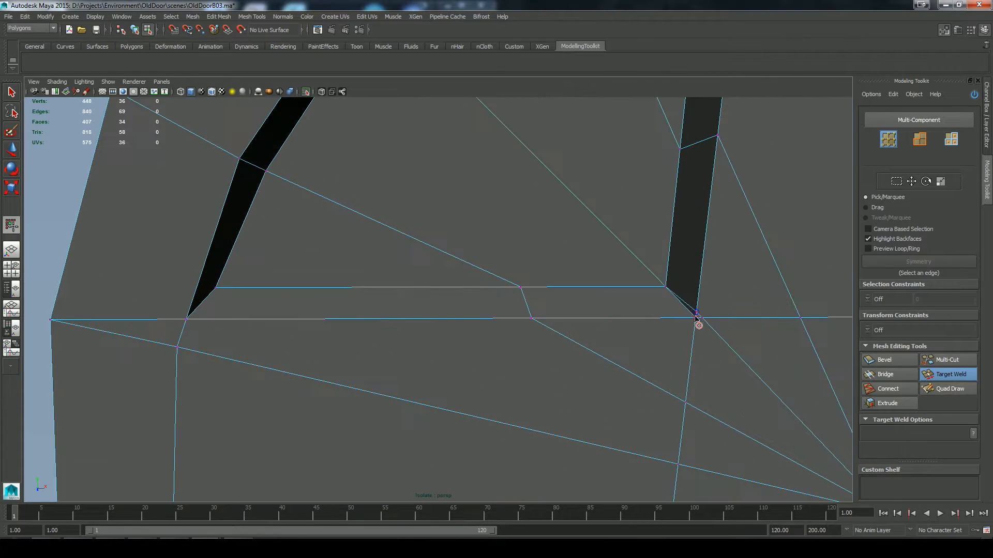
{"action": "left_click_drag", "start_coordinate": [802, 319], "coordinate": [696, 317]}
{"action": "left_click_drag", "start_coordinate": [680, 150], "coordinate": [666, 286]}
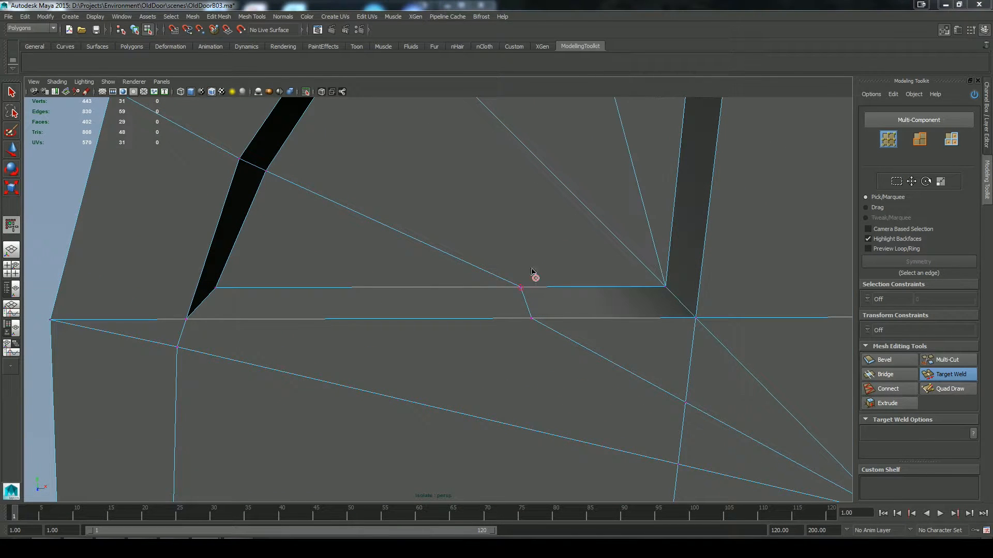
{"action": "left_click_drag", "start_coordinate": [521, 287], "coordinate": [666, 286]}
{"action": "left_click_drag", "start_coordinate": [532, 318], "coordinate": [694, 319]}
Step: Target-weld the leftover vertices around the recess border onto the nearby cut intersections
{"action": "scroll", "coordinate": [585, 332], "scroll_direction": "down", "scroll_amount": 4}
{"action": "middle_click_drag", "start_coordinate": [551, 229], "coordinate": [541, 325], "text": "alt"}
{"action": "scroll", "coordinate": [541, 327], "scroll_direction": "down", "scroll_amount": 3}
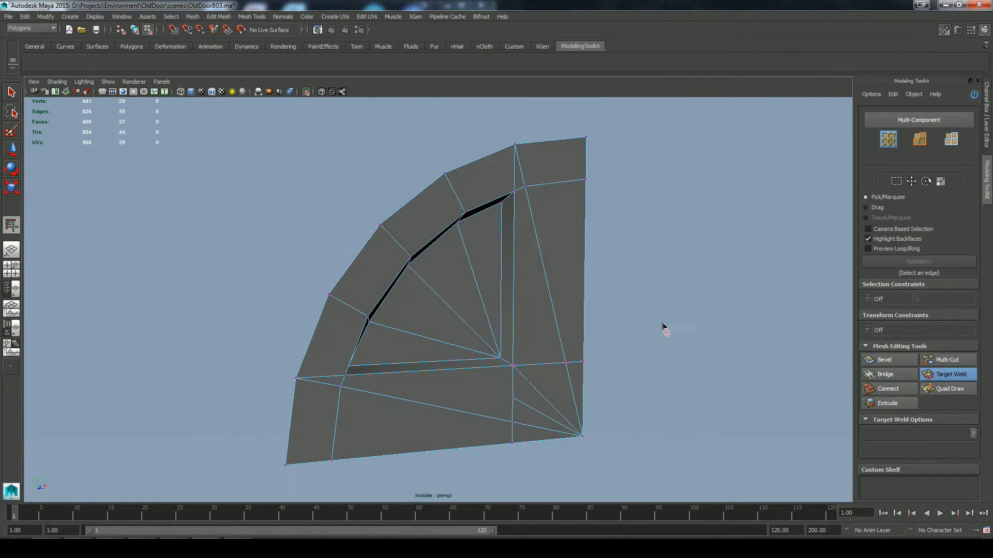
{"action": "left_click_drag", "start_coordinate": [341, 386], "coordinate": [345, 376]}
{"action": "mouse_move", "coordinate": [685, 349]}
{"action": "left_mouse_down", "text": "alt"}
{"action": "mouse_move", "coordinate": [694, 359]}
{"action": "mouse_move", "coordinate": [674, 338]}
{"action": "left_mouse_up", "text": "alt"}
{"action": "key", "text": "q"}
Step: Move the recessed panel's four triangular faces slightly to adjust the depth of the recess
{"action": "right_click_drag", "start_coordinate": [565, 316], "coordinate": [587, 307]}
{"action": "left_click", "coordinate": [491, 277]}
{"action": "left_click", "coordinate": [456, 292], "text": "shift"}
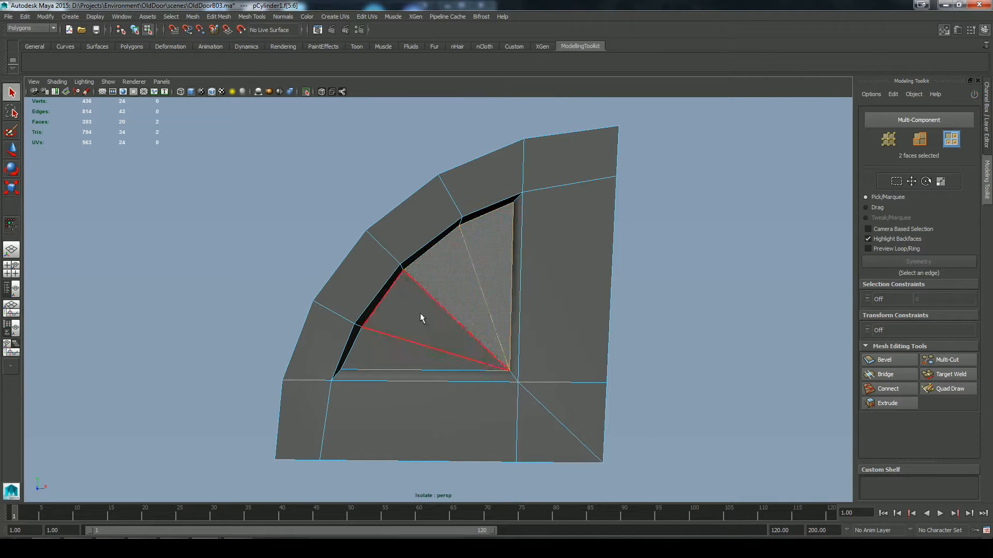
{"action": "left_click", "coordinate": [419, 315], "text": "shift"}
{"action": "left_click", "coordinate": [396, 351], "text": "shift"}
{"action": "key", "text": "w"}
{"action": "left_click_drag", "start_coordinate": [669, 304], "coordinate": [585, 331], "text": "alt"}
{"action": "left_click_drag", "start_coordinate": [395, 293], "coordinate": [388, 295]}
{"action": "right_click_drag", "start_coordinate": [491, 309], "coordinate": [519, 296]}
{"action": "left_click_drag", "start_coordinate": [537, 291], "coordinate": [650, 264], "text": "alt"}
Step: Cut the arch infill piece horizontally just above its bottom edge, straight across the front view, to form a narrow strip
{"action": "right_click_drag", "start_coordinate": [654, 263], "coordinate": [620, 337], "text": "alt"}
{"action": "key", "text": "shift+i"}
{"action": "mouse_move", "coordinate": [620, 337]}
{"action": "left_mouse_down", "text": "alt"}
{"action": "mouse_move", "coordinate": [510, 357]}
{"action": "mouse_move", "coordinate": [610, 336]}
{"action": "left_mouse_up", "text": "alt"}
{"action": "left_click", "coordinate": [465, 321]}
{"action": "right_click_drag", "start_coordinate": [563, 320], "coordinate": [610, 331], "text": "alt"}
{"action": "left_click", "coordinate": [305, 93]}
{"action": "key", "text": "space"}
{"action": "left_click_drag", "start_coordinate": [618, 237], "coordinate": [623, 268]}
{"action": "right_click_drag", "start_coordinate": [628, 305], "coordinate": [650, 408], "text": "shift"}
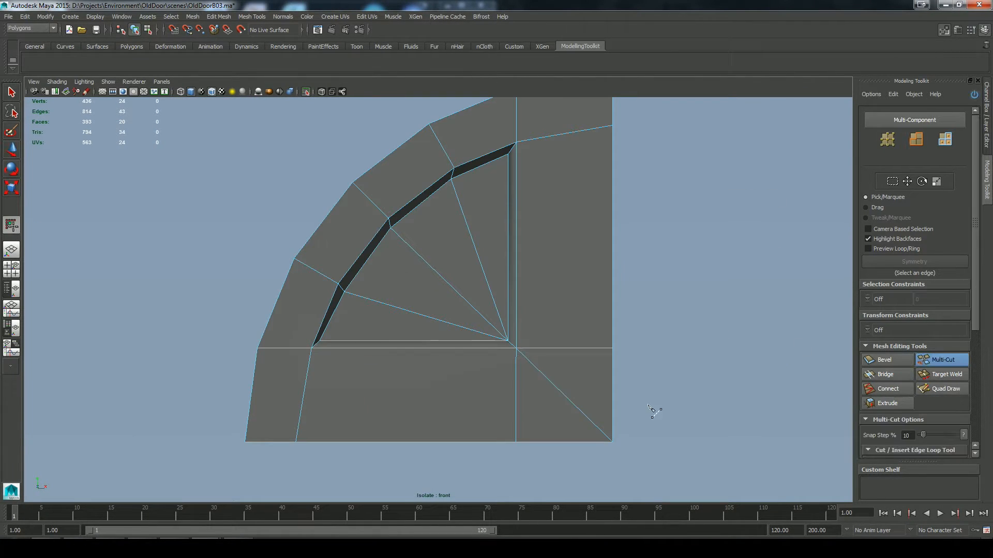
{"action": "left_click_drag", "start_coordinate": [162, 436], "coordinate": [161, 435], "text": "shift"}
{"action": "right_click_drag", "start_coordinate": [629, 370], "coordinate": [646, 416], "text": "shift"}
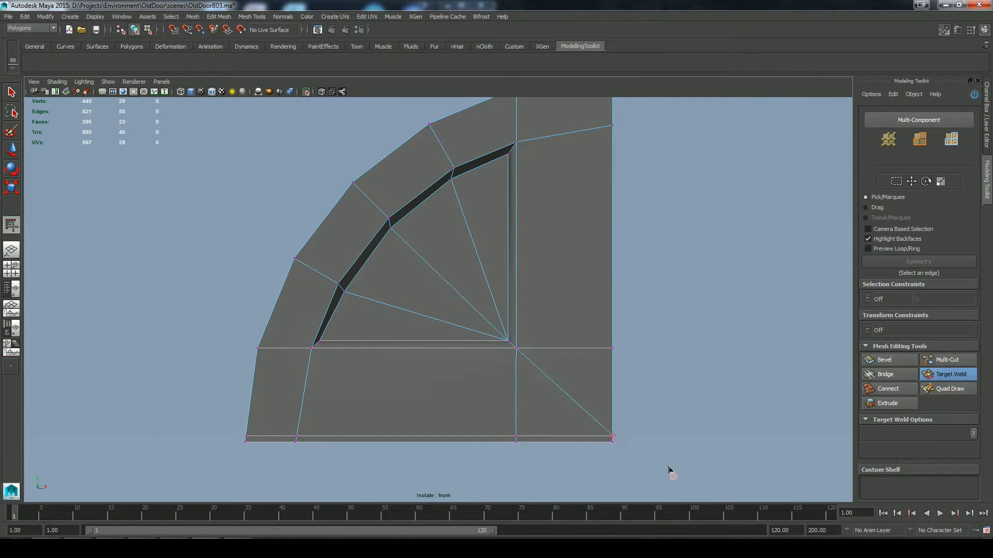
Step: Extrude the three narrow faces along the infill's bottom edge outward into a thin ledge
{"action": "left_click_drag", "start_coordinate": [514, 442], "coordinate": [538, 439]}
{"action": "key", "text": "space"}
{"action": "left_click_drag", "start_coordinate": [682, 327], "coordinate": [682, 307]}
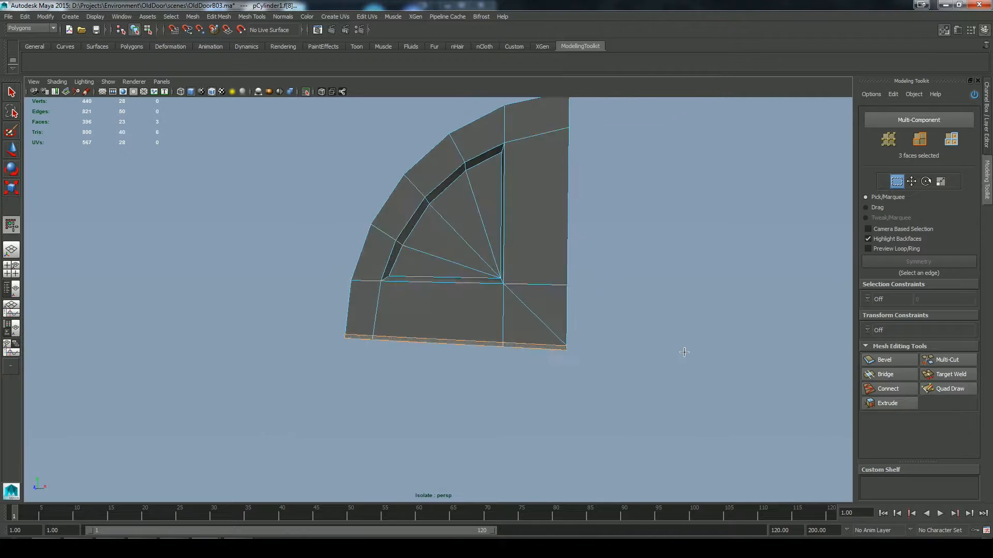
{"action": "left_click_drag", "start_coordinate": [682, 350], "coordinate": [620, 357], "text": "alt"}
{"action": "right_click_drag", "start_coordinate": [657, 357], "coordinate": [691, 383], "text": "shift"}
{"action": "left_click_drag", "start_coordinate": [691, 381], "coordinate": [638, 423]}
{"action": "key", "text": "e"}
{"action": "key", "text": "r"}
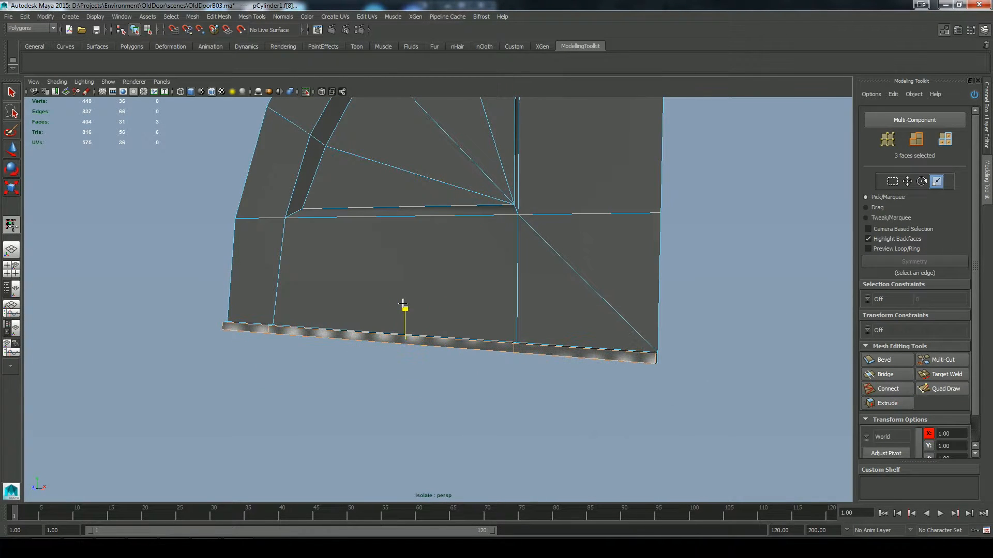
{"action": "key", "text": "w"}
Step: Delete the ledge's end face at the doorway's centre line and show the whole doorway again
{"action": "left_click_drag", "start_coordinate": [642, 344], "coordinate": [697, 411]}
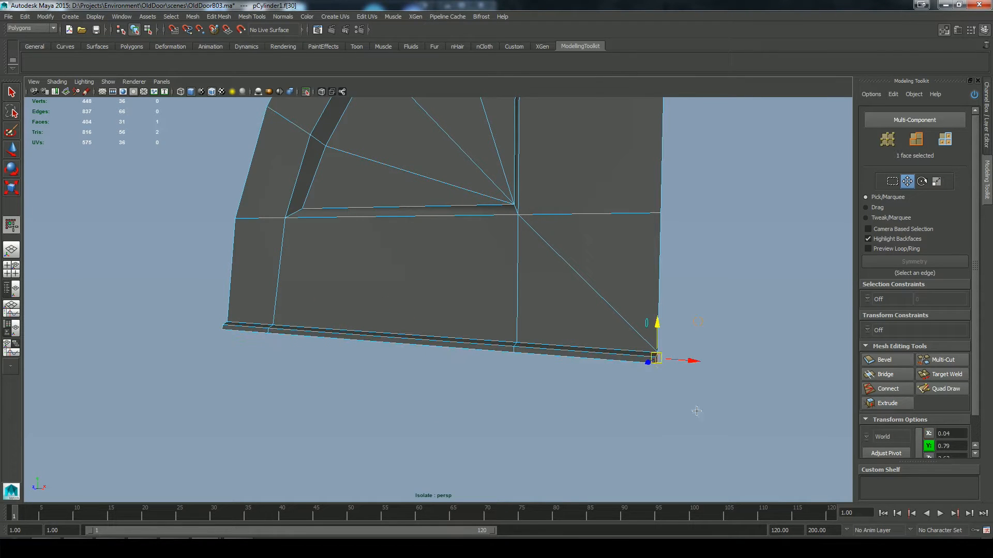
{"action": "right_click_drag", "start_coordinate": [672, 355], "coordinate": [502, 408], "text": "alt"}
{"action": "left_click_drag", "start_coordinate": [502, 409], "coordinate": [559, 406], "text": "alt"}
{"action": "middle_click_drag", "start_coordinate": [692, 271], "coordinate": [703, 380], "text": "alt"}
{"action": "left_click_drag", "start_coordinate": [704, 380], "coordinate": [697, 313], "text": "alt"}
{"action": "right_click_drag", "start_coordinate": [697, 313], "coordinate": [554, 284], "text": "alt"}
{"action": "key", "text": "F8"}
{"action": "left_click", "coordinate": [644, 341]}
{"action": "left_click", "coordinate": [305, 92]}
{"action": "right_click_drag", "start_coordinate": [660, 304], "coordinate": [459, 272], "text": "alt"}
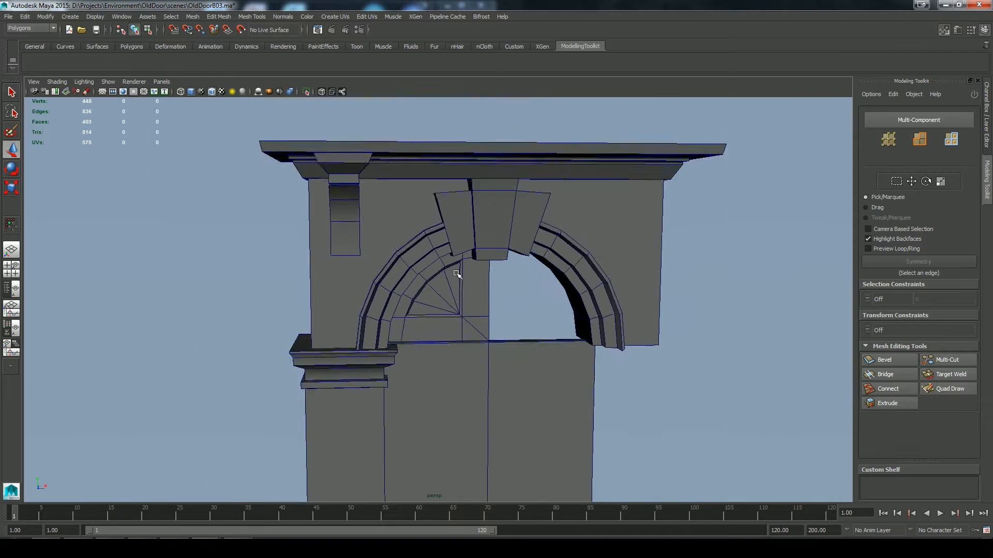
Step: Duplicate the arch infill half, mirror it with Scale X -1 and snap it against the original at the centre line
{"action": "left_click_drag", "start_coordinate": [616, 246], "coordinate": [509, 241], "text": "alt"}
{"action": "left_click", "coordinate": [478, 239]}
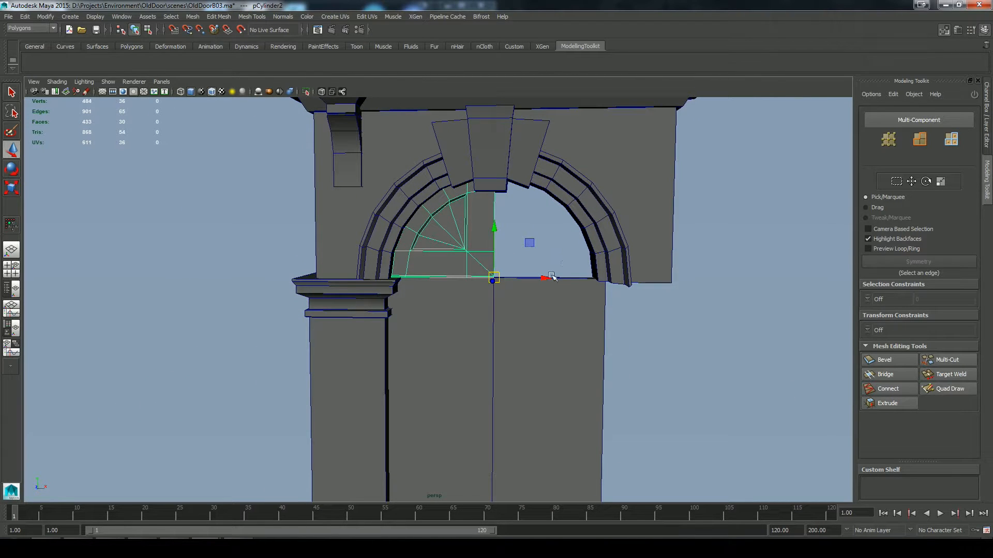
{"action": "left_click_drag", "start_coordinate": [553, 278], "coordinate": [626, 278]}
{"action": "left_click", "coordinate": [987, 114]}
{"action": "type", "text": "-1"}
{"action": "key", "text": "Return"}
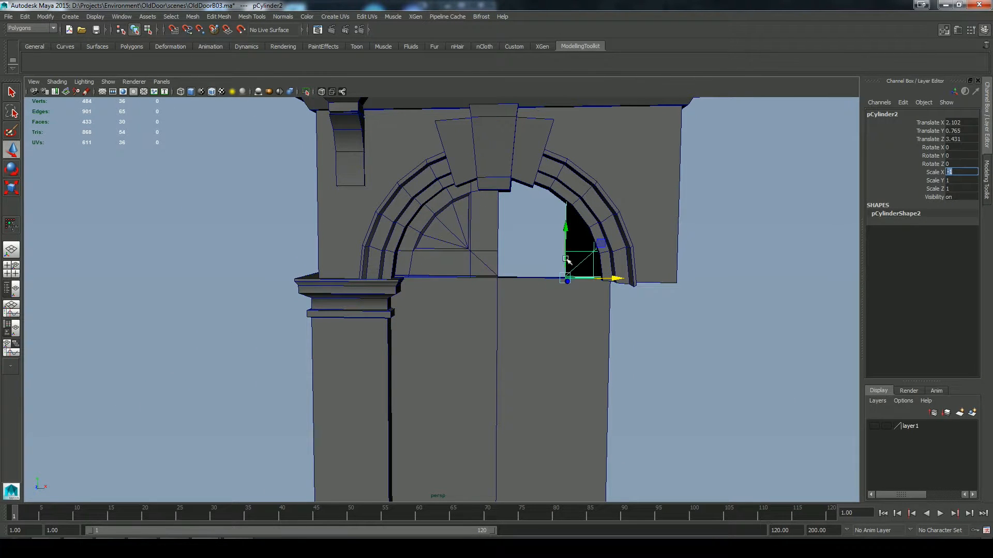
{"action": "left_click", "coordinate": [201, 30]}
{"action": "left_click_drag", "start_coordinate": [646, 305], "coordinate": [595, 282], "text": "alt"}
Step: Combine the two arch infill halves into one mesh
{"action": "left_click", "coordinate": [496, 243], "text": "shift"}
{"action": "left_click", "coordinate": [193, 17]}
{"action": "left_click", "coordinate": [202, 31]}
{"action": "left_click", "coordinate": [444, 292]}
{"action": "left_click_drag", "start_coordinate": [443, 292], "coordinate": [543, 271], "text": "alt"}
{"action": "right_click_drag", "start_coordinate": [543, 271], "coordinate": [510, 271], "text": "alt"}
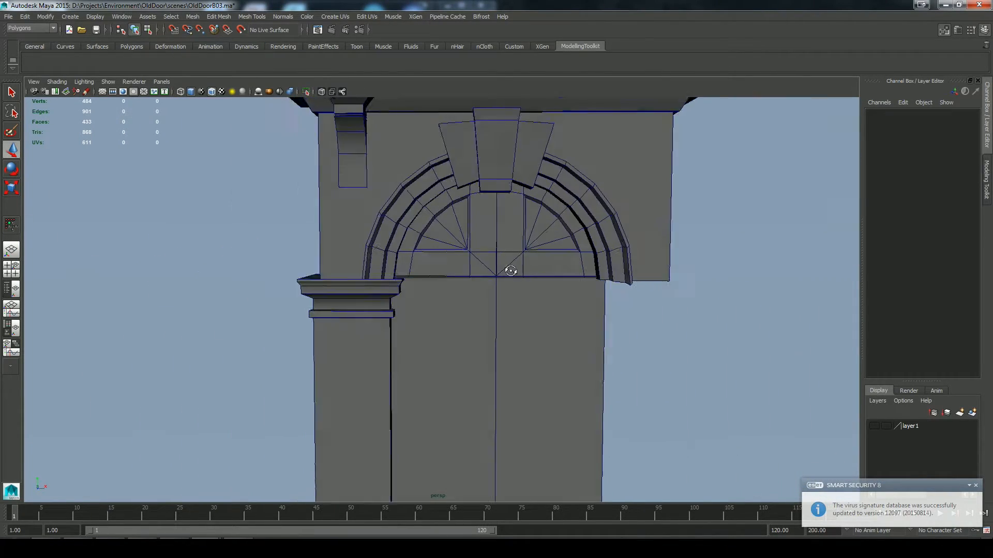
{"action": "mouse_move", "coordinate": [623, 333]}
{"action": "left_mouse_down", "text": "alt"}
{"action": "mouse_move", "coordinate": [629, 324]}
{"action": "mouse_move", "coordinate": [618, 316]}
{"action": "left_mouse_up", "text": "alt"}
Step: Isolate the combined arch infill and select all vertices along its vertical centre seam
{"action": "left_click", "coordinate": [523, 242]}
{"action": "right_click_drag", "start_coordinate": [523, 242], "coordinate": [484, 242]}
{"action": "left_click_drag", "start_coordinate": [483, 242], "coordinate": [473, 202], "text": "alt"}
{"action": "key", "text": "F8"}
{"action": "left_click", "coordinate": [306, 92]}
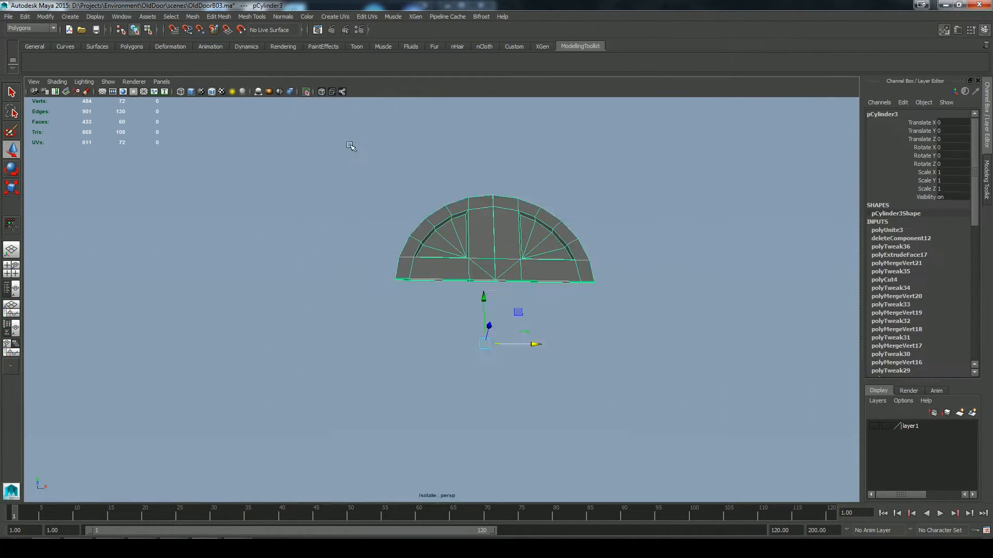
{"action": "left_click_drag", "start_coordinate": [357, 150], "coordinate": [369, 191], "text": "alt"}
{"action": "key", "text": "F8"}
{"action": "left_click_drag", "start_coordinate": [481, 165], "coordinate": [504, 325]}
{"action": "left_click", "coordinate": [193, 17]}
{"action": "double_click", "coordinate": [257, 48]}
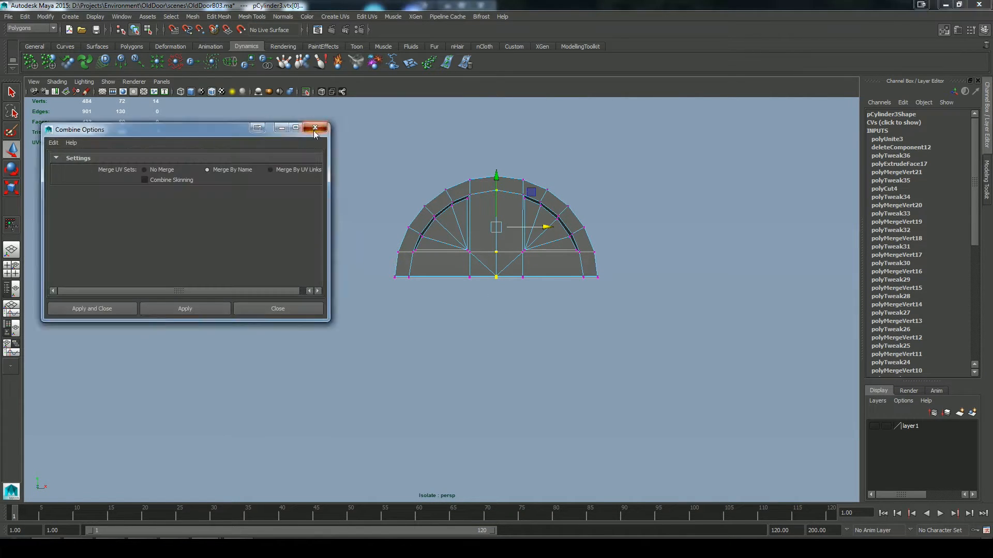
{"action": "left_click", "coordinate": [315, 129]}
Step: Try to merge the centre-seam vertices with a threshold of 1.5517
{"action": "left_click", "coordinate": [193, 16]}
{"action": "mouse_move", "coordinate": [215, 17]}
{"action": "left_click", "coordinate": [309, 40]}
{"action": "left_click_drag", "start_coordinate": [195, 129], "coordinate": [189, 114]}
{"action": "left_click", "coordinate": [162, 291]}
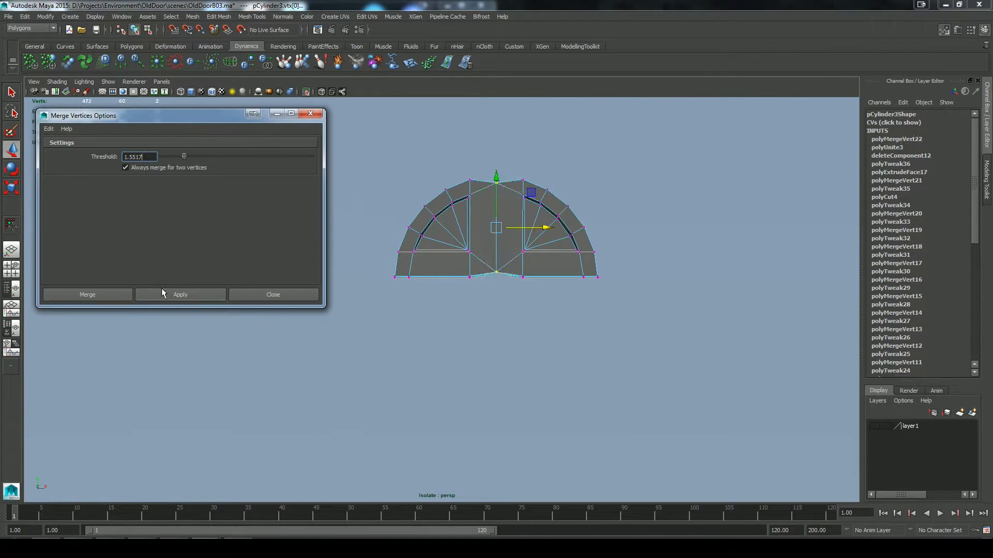
{"action": "key", "text": "ctrl+z"}
Step: Reset the merge options and merge the centre-seam vertices with a threshold of 0.0100
{"action": "middle_click_drag", "start_coordinate": [443, 351], "coordinate": [406, 375], "text": "alt"}
{"action": "right_click_drag", "start_coordinate": [405, 374], "coordinate": [512, 357], "text": "alt"}
{"action": "left_click_drag", "start_coordinate": [365, 336], "coordinate": [356, 320], "text": "alt"}
{"action": "left_click", "coordinate": [49, 130]}
{"action": "left_click", "coordinate": [68, 148]}
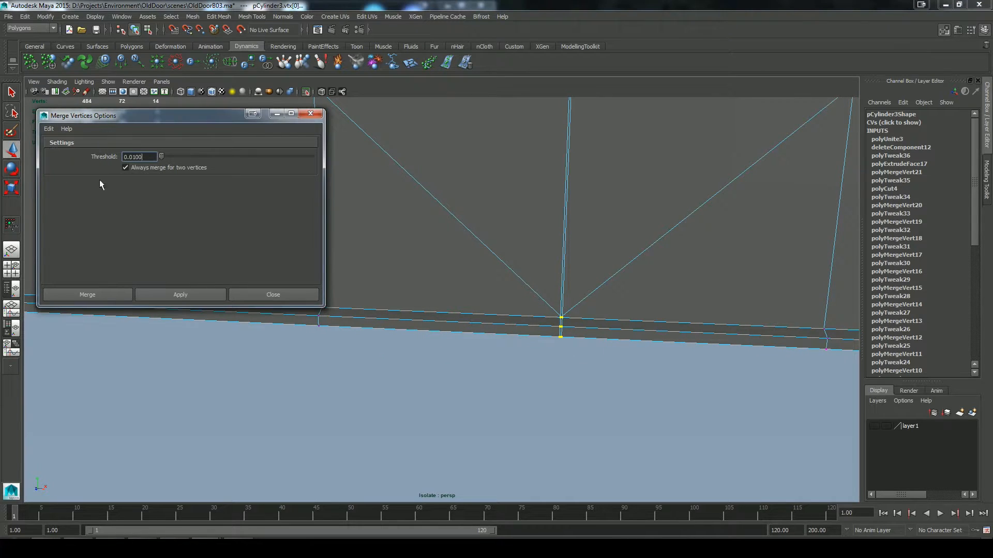
{"action": "left_click", "coordinate": [170, 295]}
{"action": "left_click_drag", "start_coordinate": [542, 401], "coordinate": [561, 359], "text": "alt"}
{"action": "left_click", "coordinate": [276, 295]}
Step: Delete the combined arch infill's construction history and bring the rest of the doorway back into view
{"action": "right_click_drag", "start_coordinate": [639, 359], "coordinate": [443, 348], "text": "alt"}
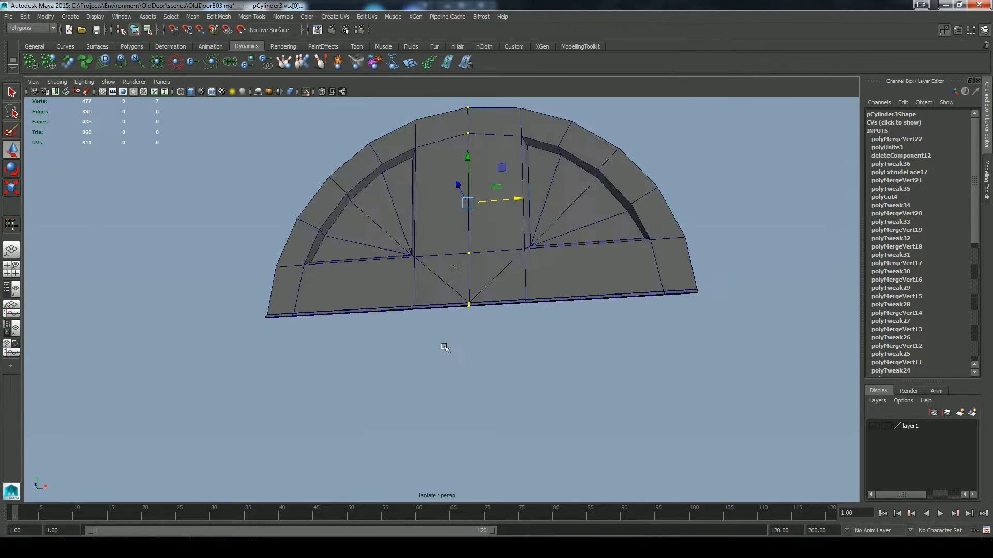
{"action": "left_click_drag", "start_coordinate": [443, 348], "coordinate": [465, 331], "text": "alt"}
{"action": "right_click_drag", "start_coordinate": [465, 259], "coordinate": [499, 227]}
{"action": "left_click", "coordinate": [486, 249]}
{"action": "left_click", "coordinate": [25, 17]}
{"action": "mouse_move", "coordinate": [52, 131]}
{"action": "left_click", "coordinate": [147, 138]}
{"action": "left_click", "coordinate": [987, 180]}
{"action": "left_click", "coordinate": [307, 92]}
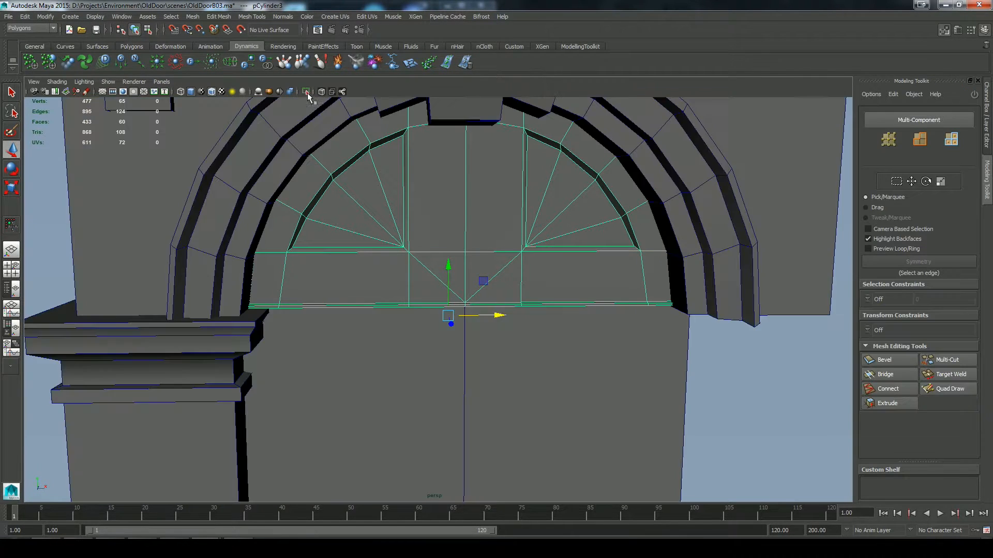
{"action": "left_click", "coordinate": [760, 370]}
{"action": "right_click_drag", "start_coordinate": [750, 364], "coordinate": [585, 323], "text": "alt"}
{"action": "mouse_move", "coordinate": [584, 323]}
{"action": "left_mouse_down", "text": "alt"}
{"action": "mouse_move", "coordinate": [614, 306]}
{"action": "mouse_move", "coordinate": [576, 309]}
{"action": "mouse_move", "coordinate": [571, 299]}
{"action": "mouse_move", "coordinate": [578, 308]}
{"action": "left_mouse_up", "text": "alt"}
{"action": "right_click_drag", "start_coordinate": [578, 308], "coordinate": [611, 396], "text": "alt"}
{"action": "middle_click_drag", "start_coordinate": [612, 396], "coordinate": [566, 245], "text": "alt"}
{"action": "left_click", "coordinate": [468, 222]}
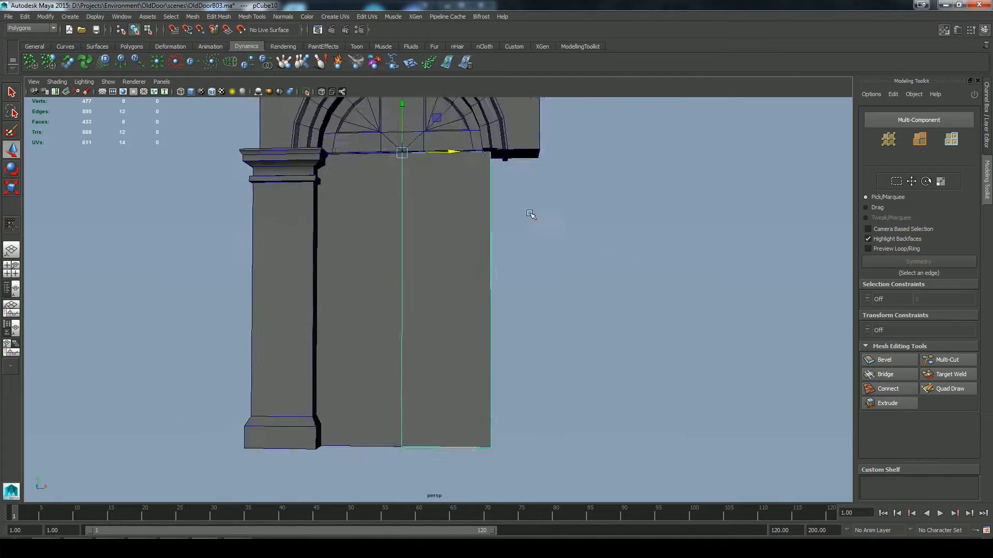
{"action": "left_click_drag", "start_coordinate": [569, 289], "coordinate": [594, 319], "text": "alt"}
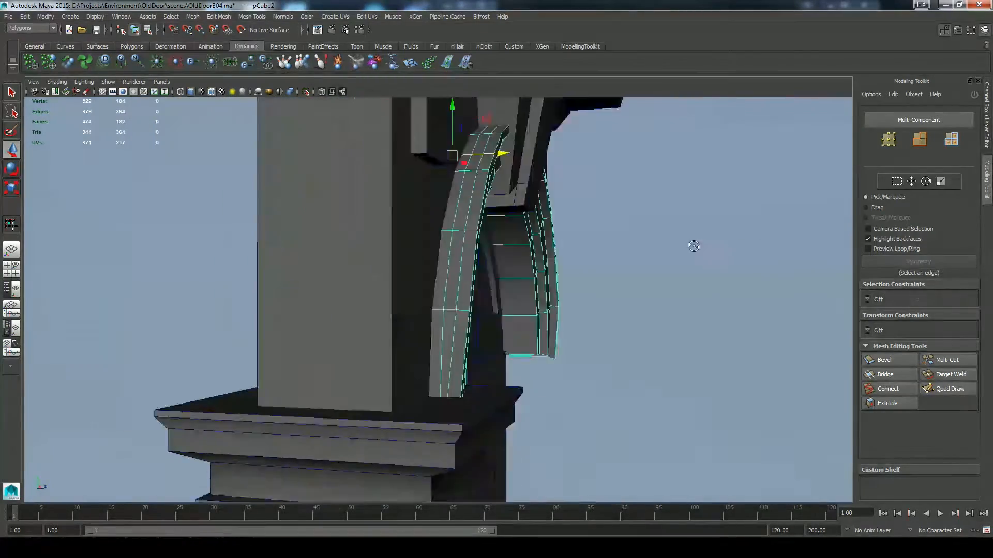
Step: Isolate the arch moulding and delete the superfluous lengthwise edge loops on its outer surface, including their vertices
{"action": "left_click_drag", "start_coordinate": [691, 243], "coordinate": [412, 168], "text": "alt"}
{"action": "key", "text": "ctrl+1"}
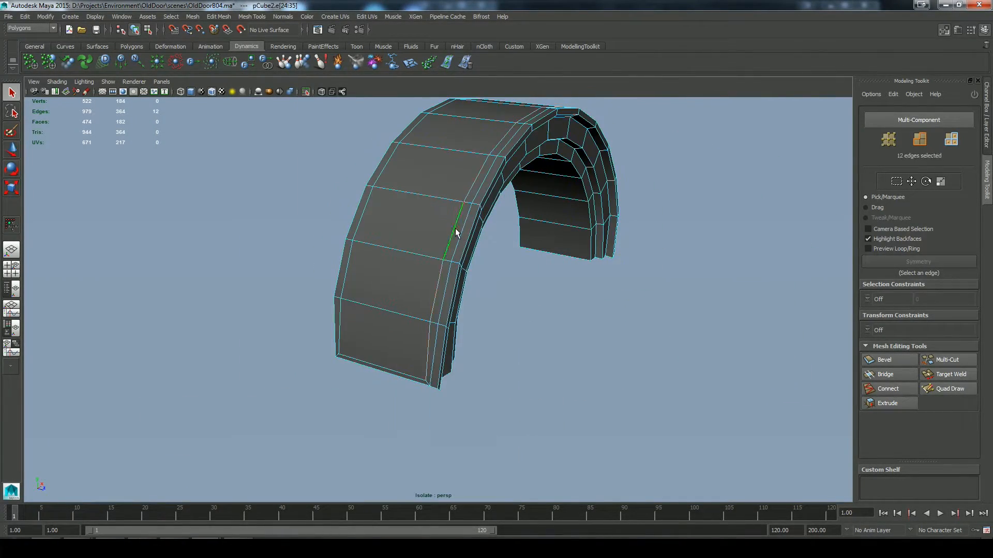
{"action": "double_click", "coordinate": [466, 225], "text": "shift"}
{"action": "left_click_drag", "start_coordinate": [466, 225], "coordinate": [577, 296], "text": "alt"}
{"action": "left_click_drag", "start_coordinate": [708, 301], "coordinate": [585, 295], "text": "alt"}
{"action": "left_click", "coordinate": [221, 18]}
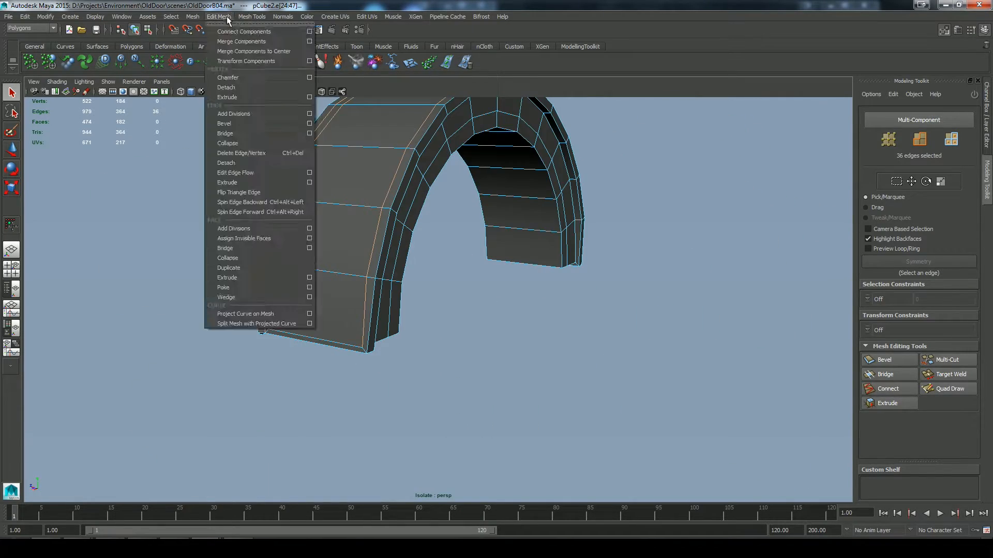
{"action": "left_click", "coordinate": [243, 156]}
Step: Delete the leftover edges at the arch moulding's two ends
{"action": "left_click_drag", "start_coordinate": [290, 320], "coordinate": [404, 331], "text": "alt"}
{"action": "left_click", "coordinate": [486, 300]}
{"action": "left_click", "coordinate": [375, 337], "text": "shift"}
{"action": "right_click_drag", "start_coordinate": [466, 383], "coordinate": [615, 395], "text": "alt"}
{"action": "key", "text": "ctrl+Delete"}
Step: Inspect the arch moulding's underside and how the moulding fits in the full doorway
{"action": "left_click_drag", "start_coordinate": [615, 395], "coordinate": [251, 340], "text": "alt"}
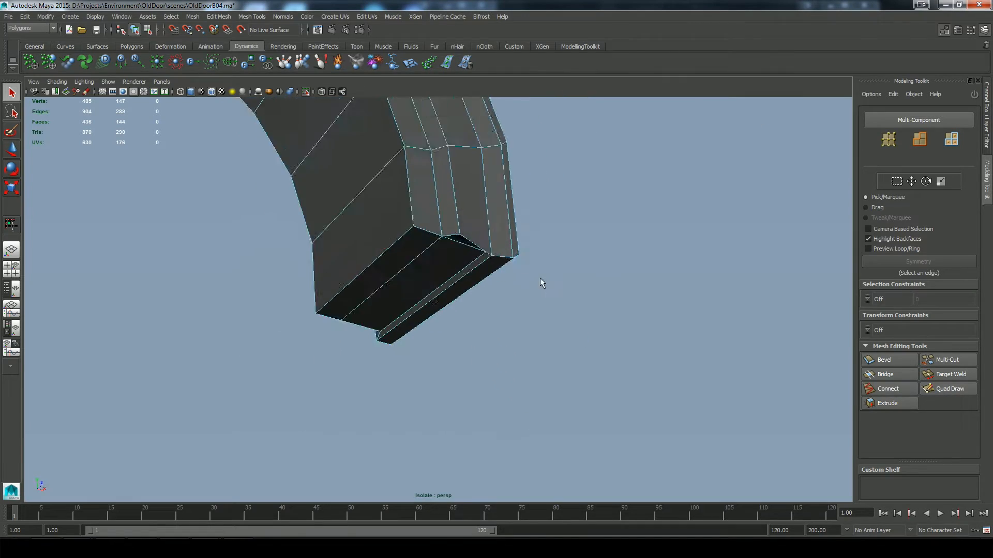
{"action": "left_click_drag", "start_coordinate": [541, 281], "coordinate": [517, 257], "text": "alt"}
{"action": "right_click_drag", "start_coordinate": [517, 257], "coordinate": [503, 255], "text": "alt"}
{"action": "key", "text": "shift+i"}
{"action": "left_click_drag", "start_coordinate": [503, 255], "coordinate": [666, 304], "text": "alt"}
{"action": "right_click_drag", "start_coordinate": [413, 310], "coordinate": [436, 277], "text": "alt"}
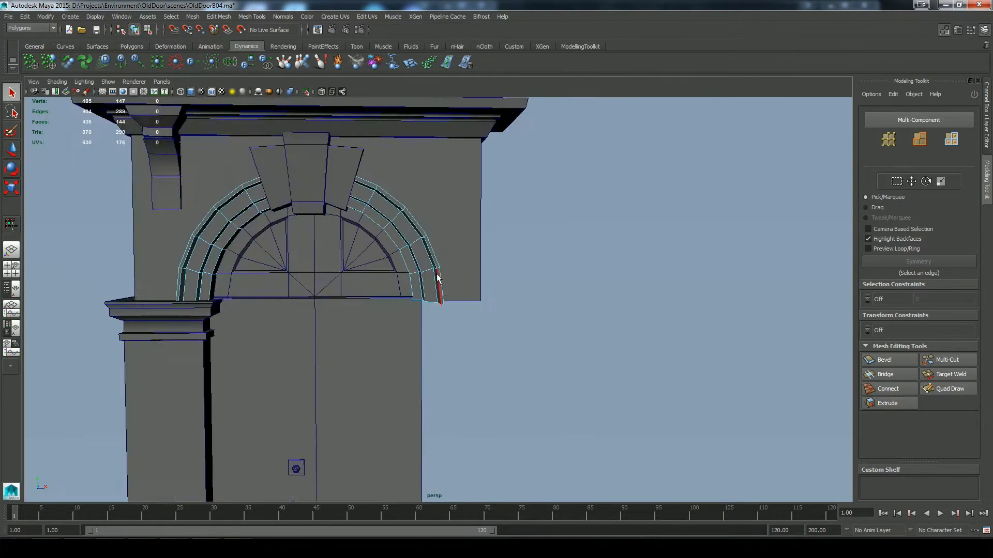
{"action": "left_click_drag", "start_coordinate": [436, 277], "coordinate": [344, 255], "text": "alt"}
{"action": "key", "text": "shift+i"}
{"action": "key", "text": "shift+i"}
{"action": "key", "text": "shift+i"}
Step: Delete the arch moulding's right half and the end-cap faces at the foot of the remaining half
{"action": "right_click_drag", "start_coordinate": [340, 254], "coordinate": [376, 259]}
{"action": "left_click_drag", "start_coordinate": [595, 166], "coordinate": [309, 351]}
{"action": "key", "text": "Delete"}
{"action": "left_click_drag", "start_coordinate": [357, 362], "coordinate": [259, 315]}
{"action": "left_click_drag", "start_coordinate": [257, 247], "coordinate": [373, 313], "text": "ctrl"}
{"action": "left_click_drag", "start_coordinate": [396, 384], "coordinate": [595, 388], "text": "alt"}
{"action": "key", "text": "Delete"}
{"action": "key", "text": "space"}
{"action": "key", "text": "space"}
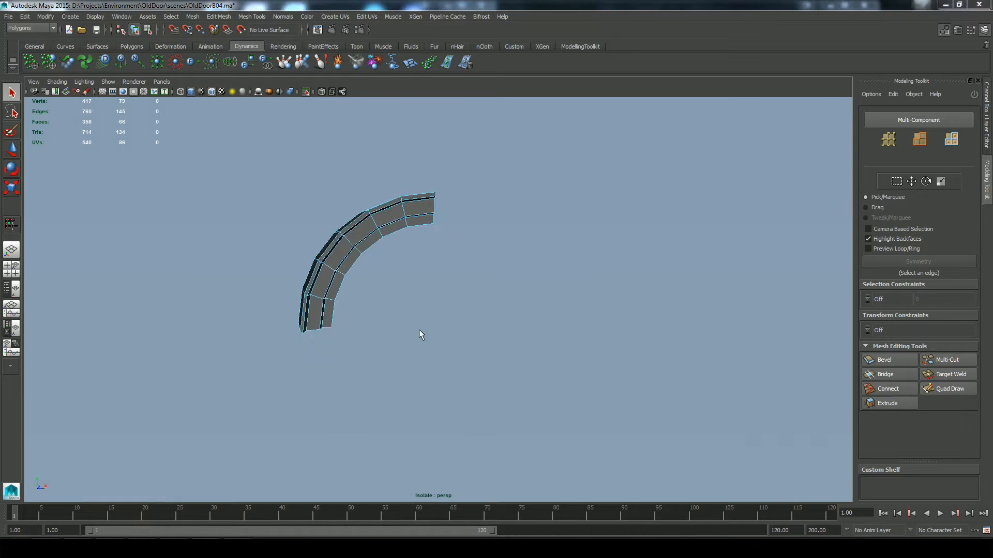
Step: Flatten the 13 vertices at the half-arch's foot to one level by scaling them vertically
{"action": "right_click_drag", "start_coordinate": [419, 330], "coordinate": [472, 290], "text": "alt"}
{"action": "middle_click_drag", "start_coordinate": [472, 290], "coordinate": [607, 352], "text": "alt"}
{"action": "right_click_drag", "start_coordinate": [420, 259], "coordinate": [370, 258]}
{"action": "left_click_drag", "start_coordinate": [341, 403], "coordinate": [564, 317]}
{"action": "right_click_drag", "start_coordinate": [564, 317], "coordinate": [599, 313], "text": "alt"}
{"action": "middle_click_drag", "start_coordinate": [599, 312], "coordinate": [564, 295], "text": "alt"}
{"action": "key", "text": "r"}
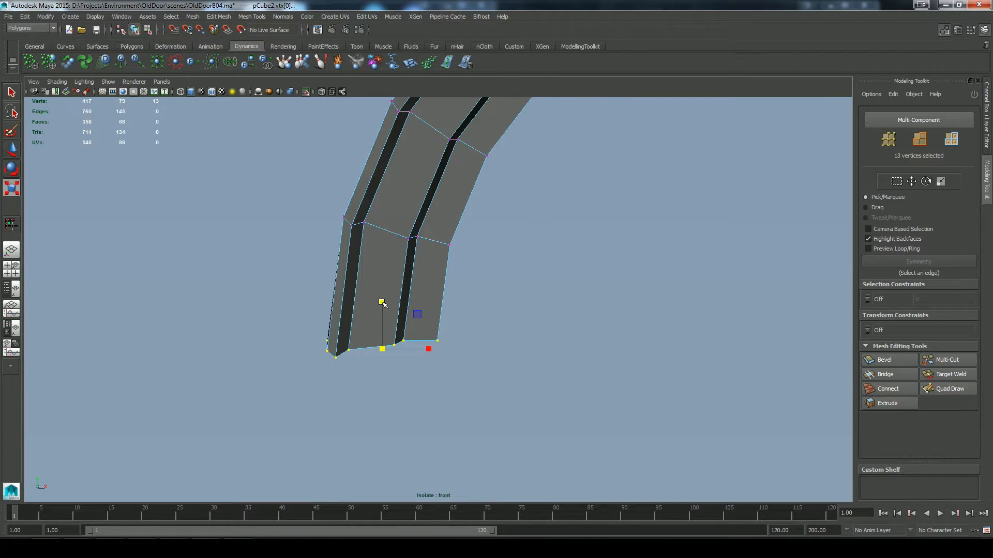
{"action": "left_click_drag", "start_coordinate": [382, 303], "coordinate": [382, 351]}
Step: Cut the half-arch moulding lengthwise through the middle of its depth and delete the back half
{"action": "key", "text": "space"}
{"action": "left_click_drag", "start_coordinate": [508, 321], "coordinate": [516, 305]}
{"action": "left_click_drag", "start_coordinate": [516, 305], "coordinate": [502, 331], "text": "alt"}
{"action": "right_click_drag", "start_coordinate": [503, 331], "coordinate": [502, 297]}
{"action": "double_click", "coordinate": [438, 343]}
{"action": "left_click_drag", "start_coordinate": [439, 343], "coordinate": [519, 369], "text": "alt"}
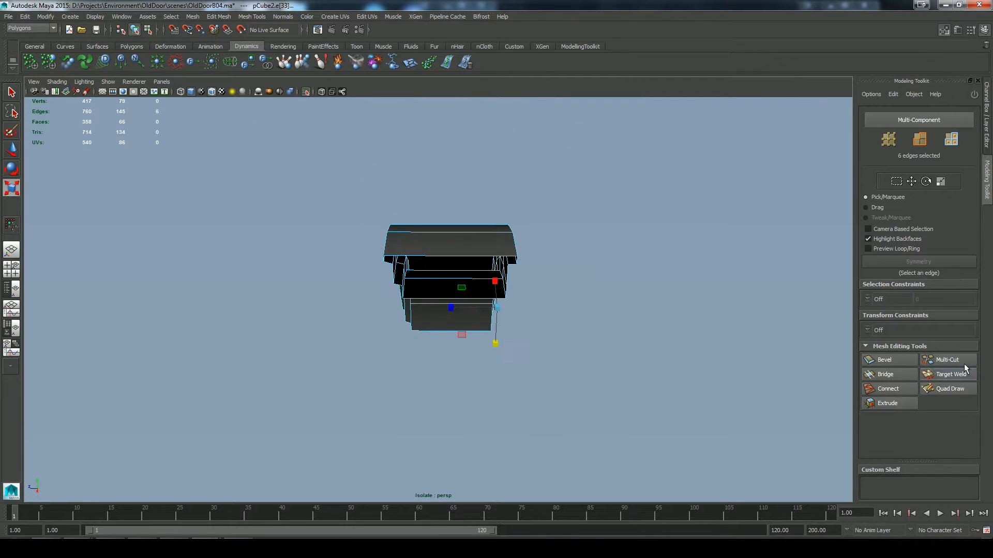
{"action": "left_click", "coordinate": [962, 364]}
{"action": "left_click_drag", "start_coordinate": [451, 200], "coordinate": [453, 401]}
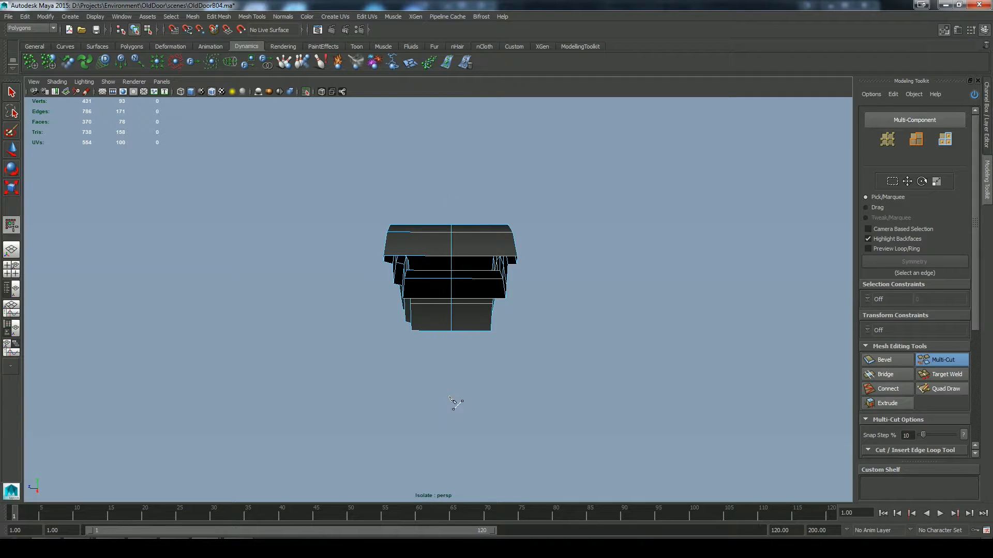
{"action": "key", "text": "q"}
{"action": "left_click_drag", "start_coordinate": [560, 178], "coordinate": [476, 362]}
{"action": "key", "text": "Delete"}
Step: Duplicate the half-arch moulding and set the copy's Scale Z to -1 to mirror it through the depth
{"action": "left_click_drag", "start_coordinate": [567, 350], "coordinate": [487, 322], "text": "alt"}
{"action": "left_click", "coordinate": [487, 322]}
{"action": "right_click_drag", "start_coordinate": [487, 321], "coordinate": [529, 312]}
{"action": "left_click_drag", "start_coordinate": [529, 311], "coordinate": [491, 368], "text": "alt"}
{"action": "key", "text": "w"}
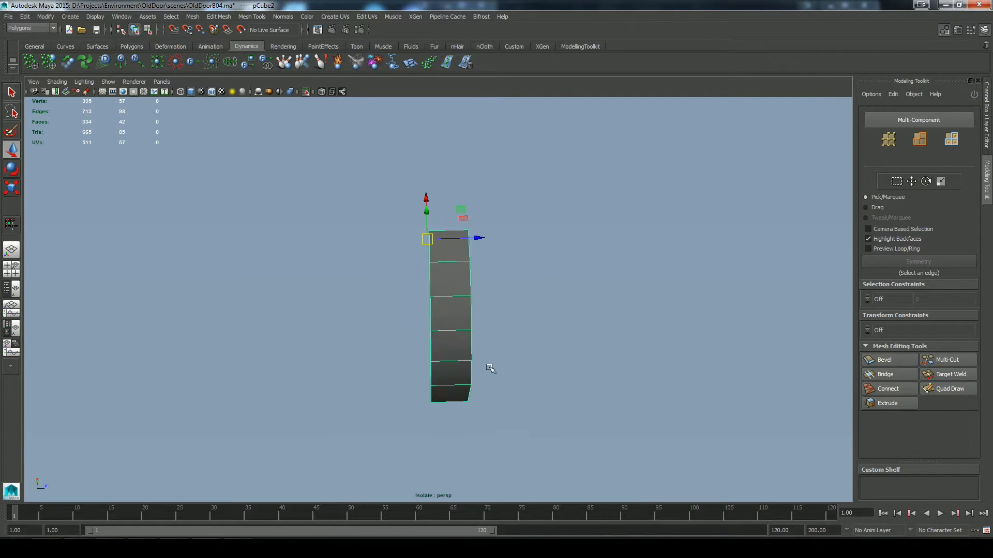
{"action": "key", "text": "ctrl+d"}
{"action": "left_click", "coordinate": [988, 129]}
{"action": "left_click", "coordinate": [960, 189]}
{"action": "type", "text": "-"}
{"action": "key", "text": "Return"}
Step: Select both depth halves of the half-arch moulding and combine them into one mesh
{"action": "left_click_drag", "start_coordinate": [504, 321], "coordinate": [466, 307], "text": "alt"}
{"action": "left_click", "coordinate": [449, 302], "text": "shift"}
{"action": "left_click", "coordinate": [192, 17]}
{"action": "left_click", "coordinate": [207, 37]}
{"action": "left_click", "coordinate": [306, 92]}
Step: Merge the vertices along the half-arch's lengthwise centre seam, undoing the first attempt and repeating it with an adjusted merge distance
{"action": "right_click_drag", "start_coordinate": [454, 269], "coordinate": [414, 268]}
{"action": "left_click_drag", "start_coordinate": [421, 206], "coordinate": [453, 441]}
{"action": "left_click_drag", "start_coordinate": [413, 403], "coordinate": [511, 367], "text": "alt"}
{"action": "left_click", "coordinate": [217, 16]}
{"action": "left_click", "coordinate": [308, 43]}
{"action": "left_click_drag", "start_coordinate": [445, 331], "coordinate": [466, 299], "text": "alt"}
{"action": "left_click", "coordinate": [181, 294]}
{"action": "left_click_drag", "start_coordinate": [160, 158], "coordinate": [186, 158]}
{"action": "left_click", "coordinate": [183, 297]}
{"action": "key", "text": "ctrl+z"}
{"action": "left_click_drag", "start_coordinate": [466, 310], "coordinate": [497, 300], "text": "alt"}
{"action": "left_click_drag", "start_coordinate": [186, 158], "coordinate": [171, 158]}
{"action": "left_click", "coordinate": [181, 294]}
{"action": "left_click_drag", "start_coordinate": [497, 331], "coordinate": [465, 362], "text": "alt"}
{"action": "left_click", "coordinate": [273, 295]}
Step: Delete the redundant edge loops running lengthwise along the middle of the half-arch moulding
{"action": "right_click_drag", "start_coordinate": [383, 275], "coordinate": [383, 243]}
{"action": "double_click", "coordinate": [382, 255]}
{"action": "double_click", "coordinate": [479, 275], "text": "shift"}
{"action": "left_click_drag", "start_coordinate": [479, 290], "coordinate": [595, 367], "text": "alt"}
{"action": "left_click", "coordinate": [212, 17]}
{"action": "left_click", "coordinate": [235, 189]}
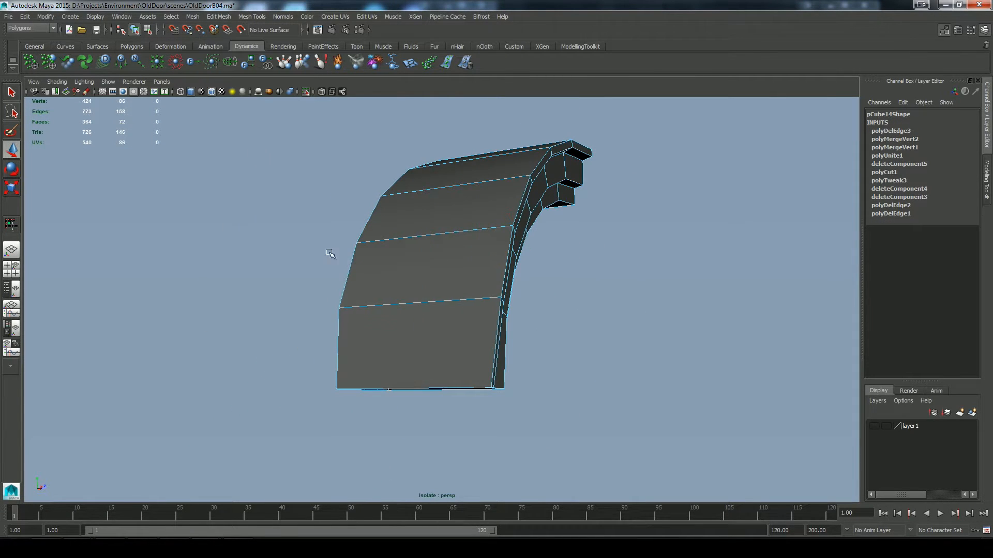
Step: Move the half-arch's pivot to its open crown end, snapping it onto the lowest end vertex
{"action": "left_click", "coordinate": [333, 253]}
{"action": "left_click_drag", "start_coordinate": [631, 310], "coordinate": [517, 330], "text": "alt"}
{"action": "left_click", "coordinate": [455, 228]}
{"action": "middle_click_drag", "start_coordinate": [494, 281], "coordinate": [343, 330], "text": "alt"}
{"action": "key", "text": "Insert"}
{"action": "right_click_drag", "start_coordinate": [347, 334], "coordinate": [388, 260], "text": "alt"}
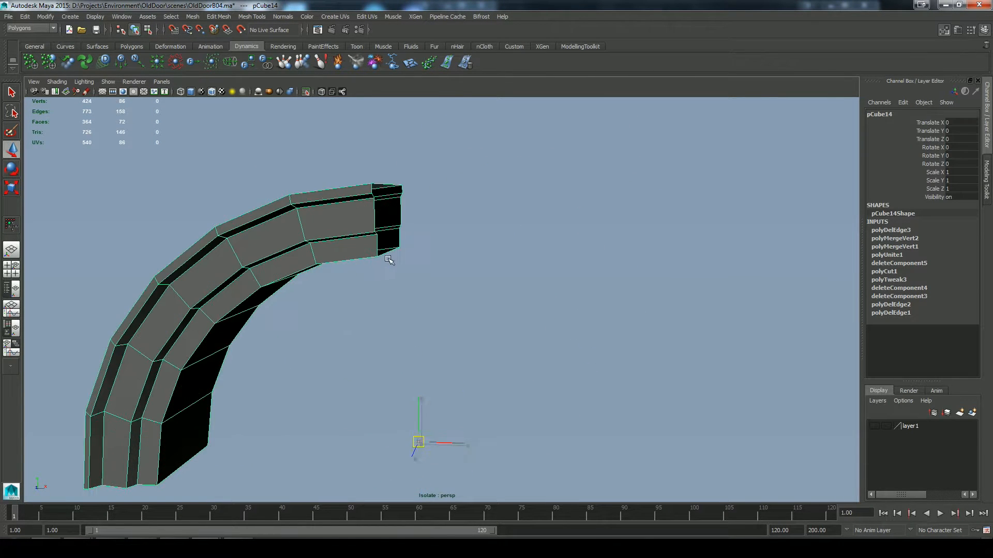
{"action": "left_click", "coordinate": [201, 31]}
{"action": "right_click_drag", "start_coordinate": [335, 183], "coordinate": [362, 189], "text": "alt"}
{"action": "left_click_drag", "start_coordinate": [413, 460], "coordinate": [372, 248]}
{"action": "key", "text": "Insert"}
{"action": "left_click_drag", "start_coordinate": [370, 354], "coordinate": [397, 338], "text": "alt"}
Step: Duplicate the half-arch and set the copy's Scale X to -1 to form the opposite half
{"action": "key", "text": "ctrl+d"}
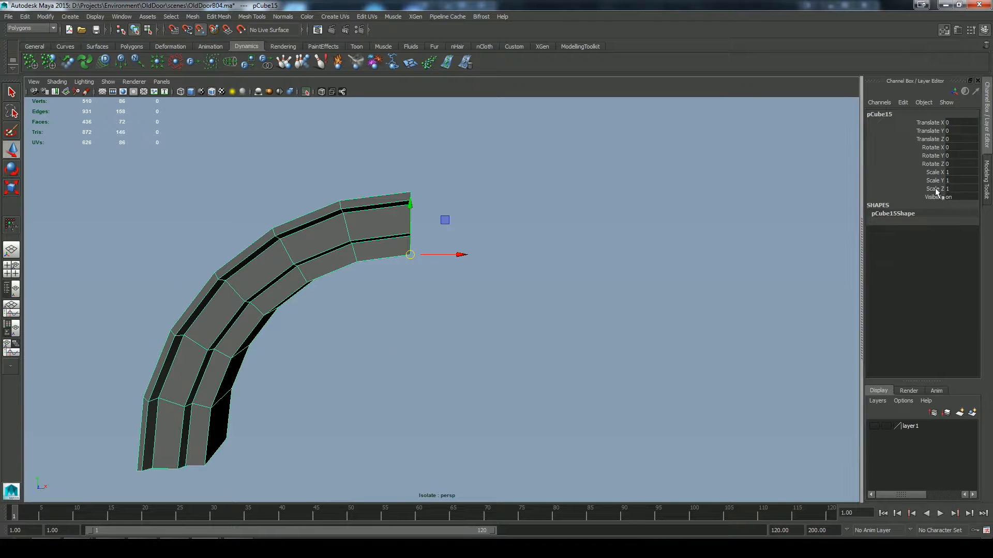
{"action": "left_click", "coordinate": [954, 172]}
{"action": "type", "text": "-1"}
{"action": "key", "text": "Return"}
Step: Combine both arch halves into one mesh, check it within the full doorway, and isolate it again
{"action": "left_click", "coordinate": [353, 225], "text": "shift"}
{"action": "left_click", "coordinate": [192, 16]}
{"action": "left_click", "coordinate": [208, 48]}
{"action": "left_click", "coordinate": [307, 91]}
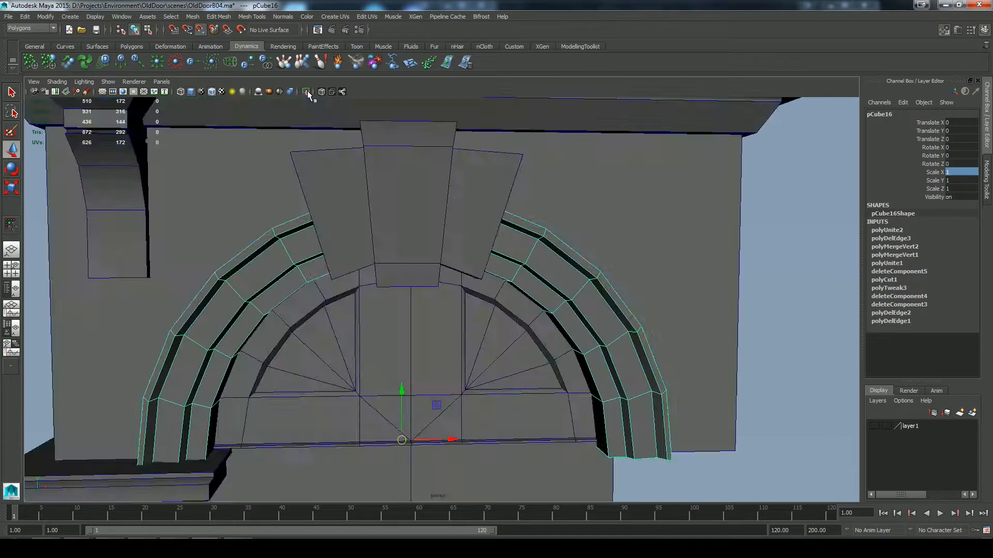
{"action": "left_click", "coordinate": [306, 92]}
Step: Merge the paired vertices at the arch's crown, reducing the merge distance so the moulding profile stays intact
{"action": "right_click_drag", "start_coordinate": [436, 228], "coordinate": [395, 228]}
{"action": "left_click_drag", "start_coordinate": [394, 172], "coordinate": [426, 283]}
{"action": "left_click", "coordinate": [218, 17]}
{"action": "left_click", "coordinate": [243, 194]}
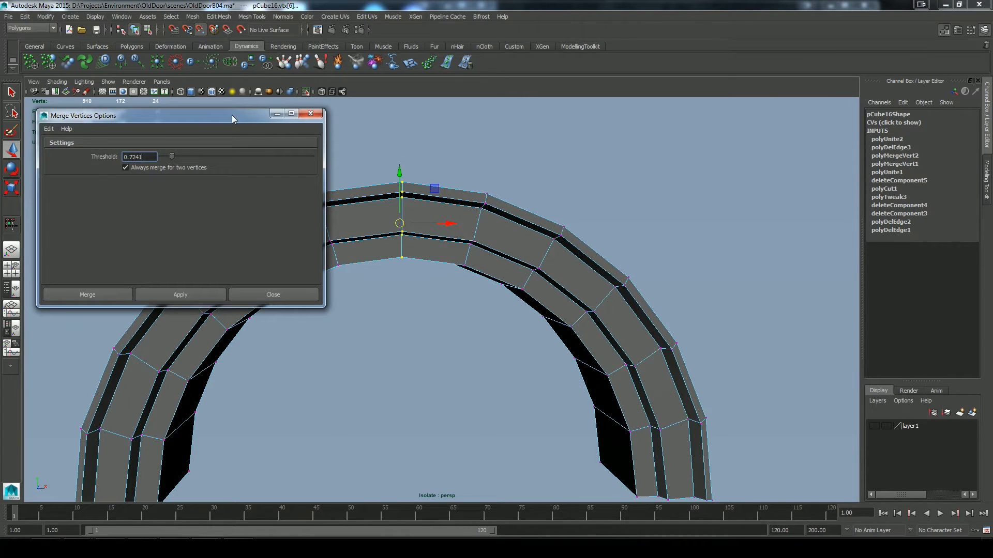
{"action": "left_click", "coordinate": [49, 128]}
{"action": "left_click", "coordinate": [65, 148]}
{"action": "left_click_drag", "start_coordinate": [168, 115], "coordinate": [157, 113]}
{"action": "left_click", "coordinate": [167, 291]}
{"action": "left_click", "coordinate": [262, 291]}
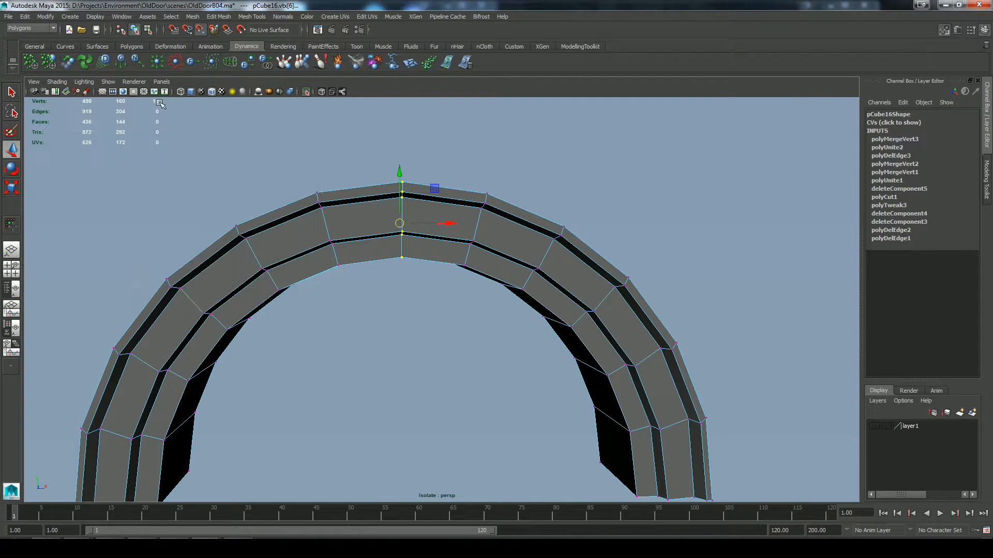
{"action": "right_click_drag", "start_coordinate": [438, 224], "coordinate": [468, 199]}
{"action": "left_click_drag", "start_coordinate": [468, 259], "coordinate": [408, 310], "text": "alt"}
{"action": "right_click_drag", "start_coordinate": [507, 331], "coordinate": [457, 335], "text": "alt"}
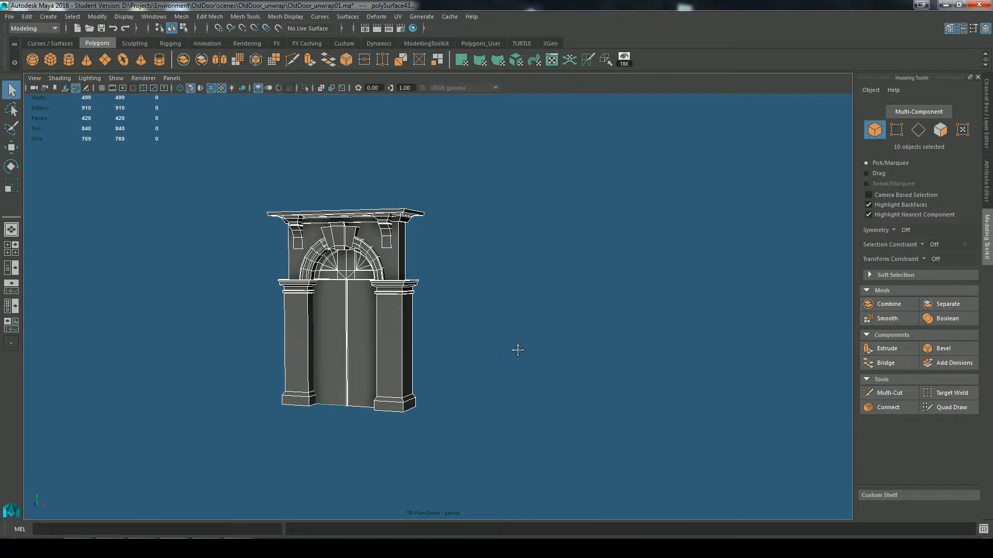
Step: Apply a camera-based UV projection to the ten selected doorway pieces
{"action": "left_click_drag", "start_coordinate": [517, 348], "coordinate": [598, 295], "text": "alt"}
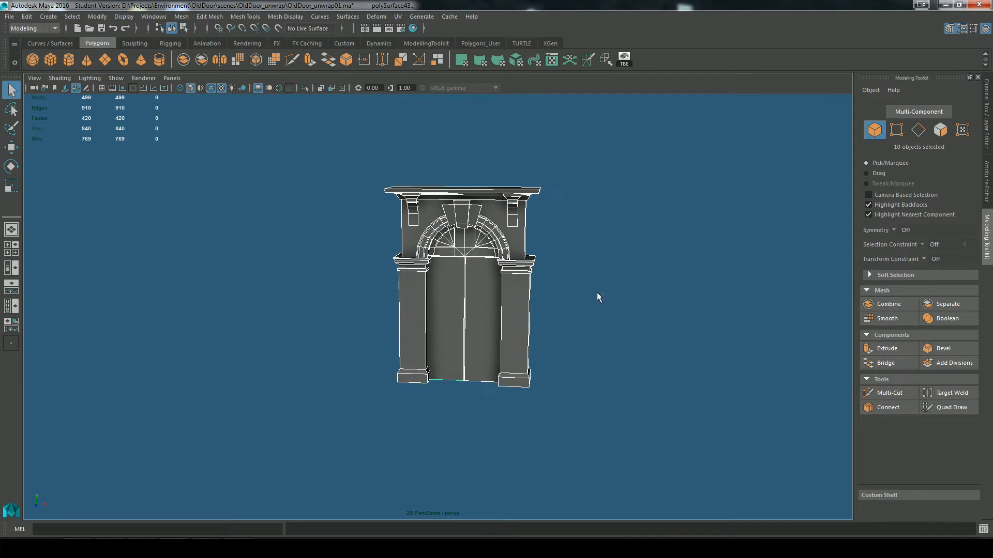
{"action": "right_click_drag", "start_coordinate": [598, 294], "coordinate": [687, 367], "text": "alt"}
{"action": "middle_click_drag", "start_coordinate": [640, 289], "coordinate": [642, 316], "text": "alt"}
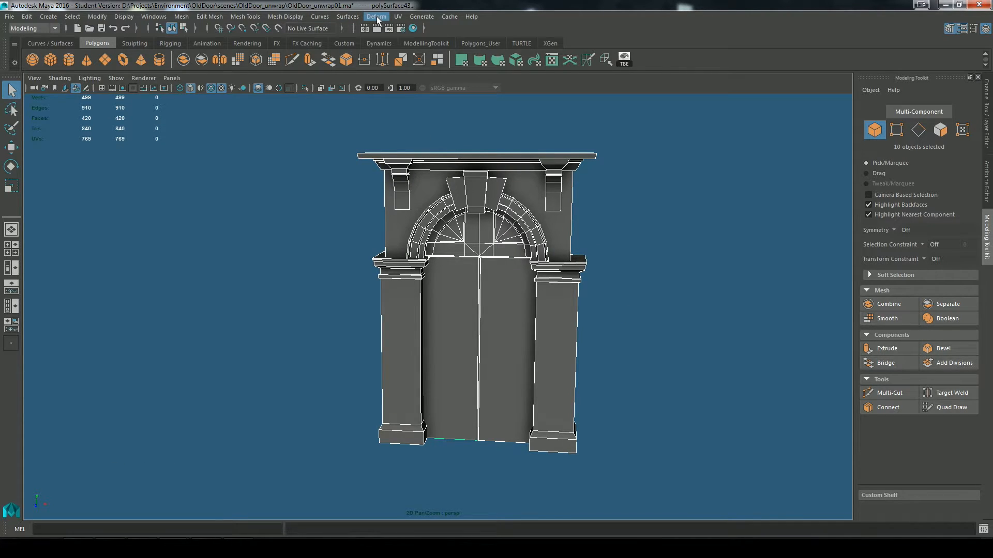
{"action": "left_click", "coordinate": [398, 17]}
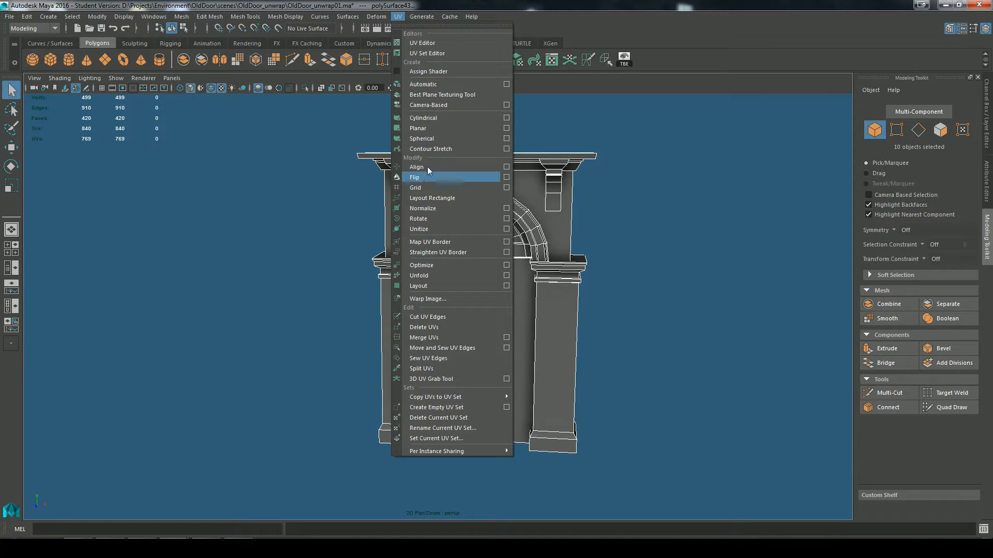
{"action": "left_click", "coordinate": [432, 105]}
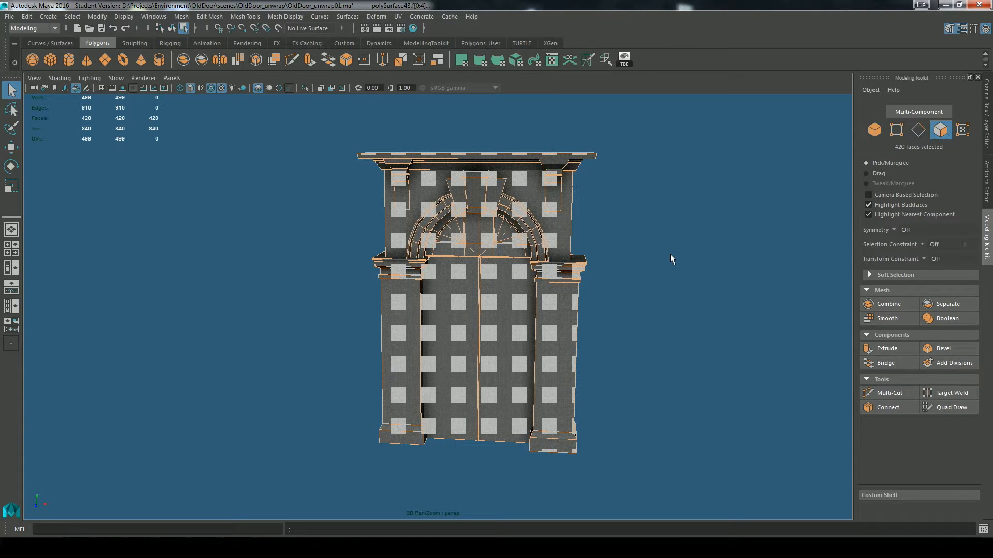
Step: Return to object selection, select all ten doorway pieces, and combine them into one mesh
{"action": "left_click", "coordinate": [637, 237]}
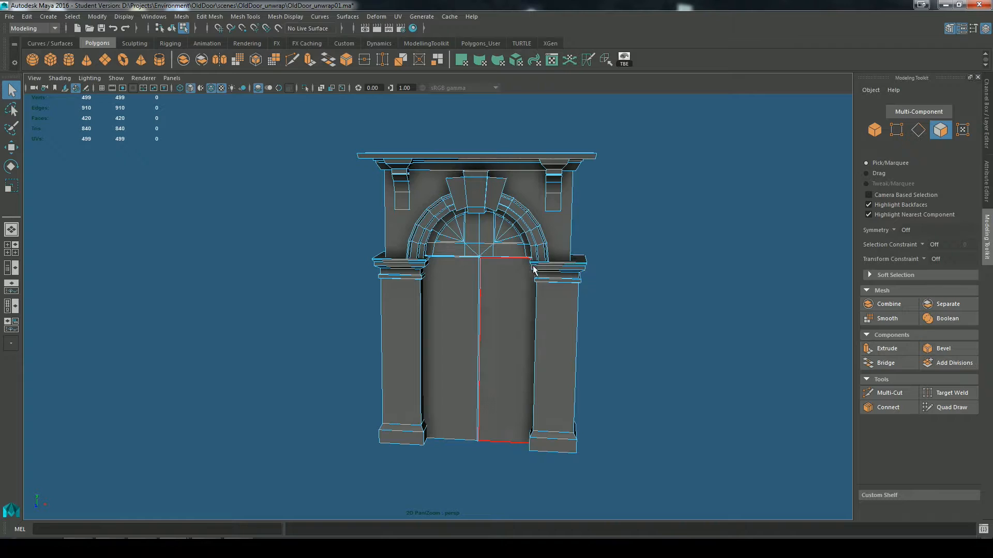
{"action": "left_click", "coordinate": [555, 238]}
{"action": "right_click_drag", "start_coordinate": [536, 181], "coordinate": [576, 171]}
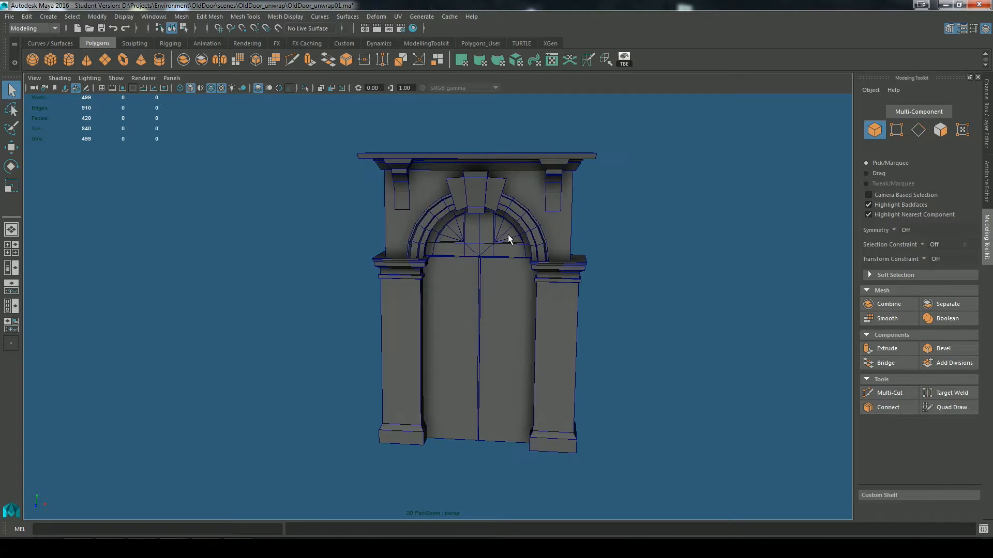
{"action": "left_click", "coordinate": [508, 234]}
{"action": "left_click", "coordinate": [561, 269]}
{"action": "left_click", "coordinate": [501, 310]}
{"action": "left_click", "coordinate": [460, 331]}
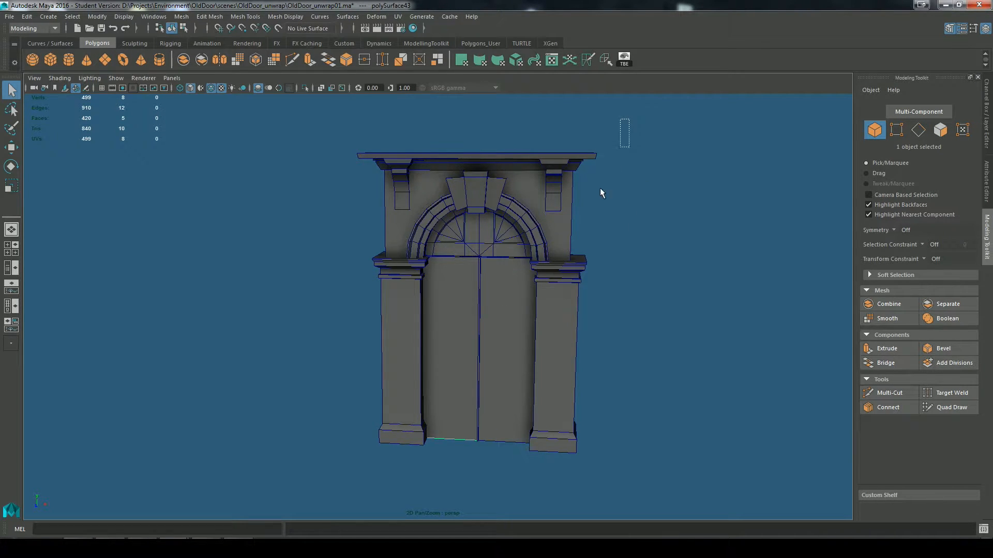
{"action": "left_click_drag", "start_coordinate": [600, 193], "coordinate": [313, 499]}
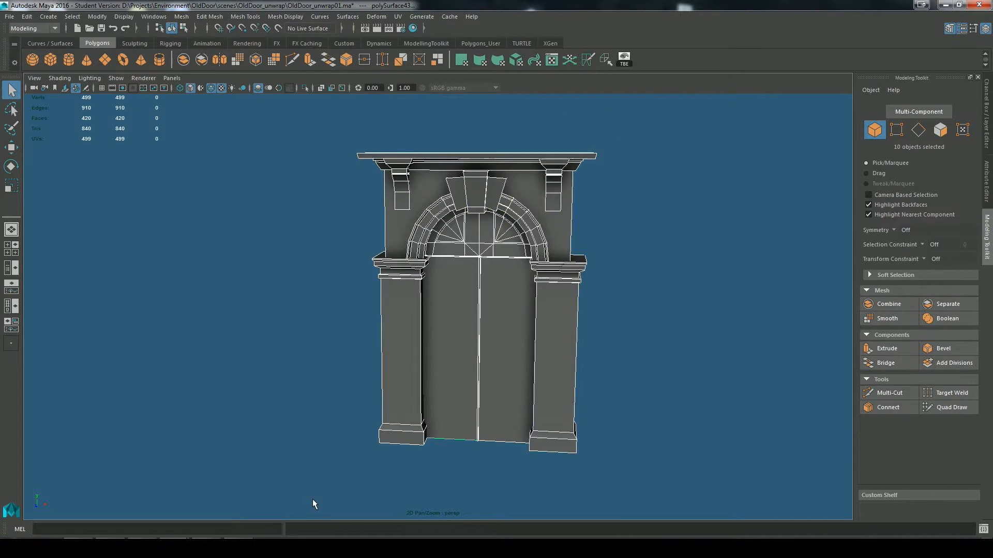
{"action": "left_click", "coordinate": [879, 305]}
Step: Open the UV Editor and apply a camera-based UV projection to the combined doorway
{"action": "left_click", "coordinate": [552, 60]}
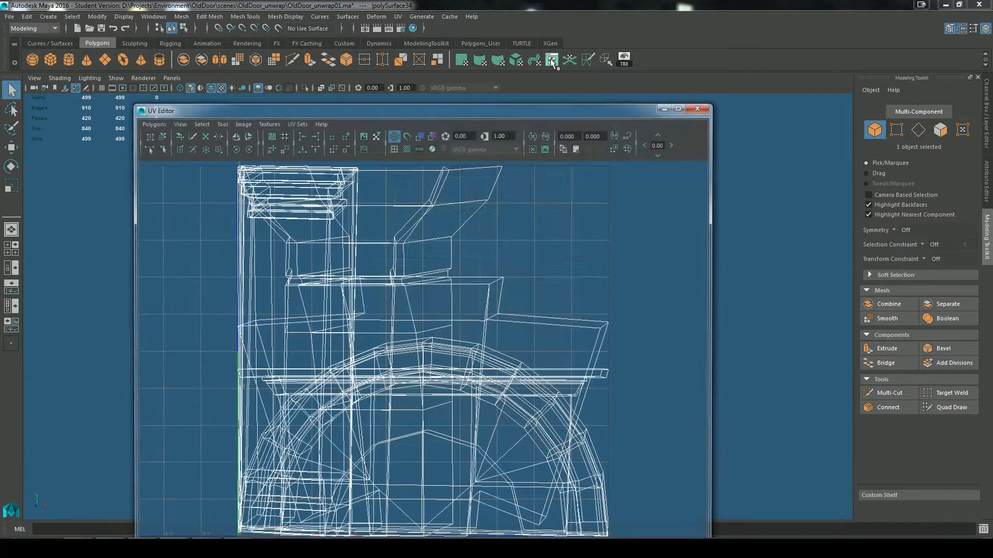
{"action": "left_click_drag", "start_coordinate": [529, 108], "coordinate": [562, 373]}
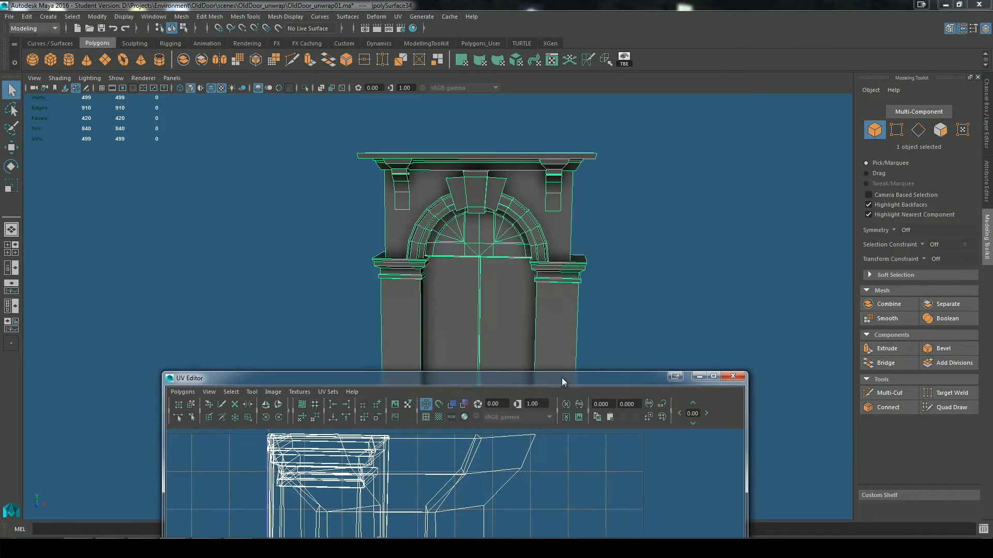
{"action": "left_click", "coordinate": [397, 16]}
{"action": "left_click", "coordinate": [429, 104]}
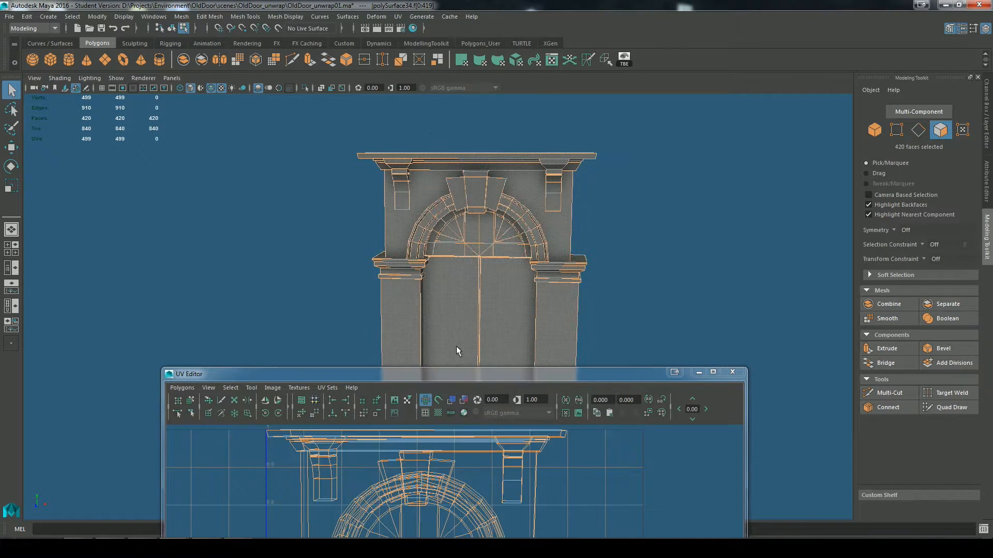
Step: Place the UV Editor beside the model so the doorway and its whole UV layout are both in view
{"action": "left_click_drag", "start_coordinate": [419, 381], "coordinate": [300, 165]}
{"action": "right_click_drag", "start_coordinate": [445, 341], "coordinate": [226, 298], "text": "alt"}
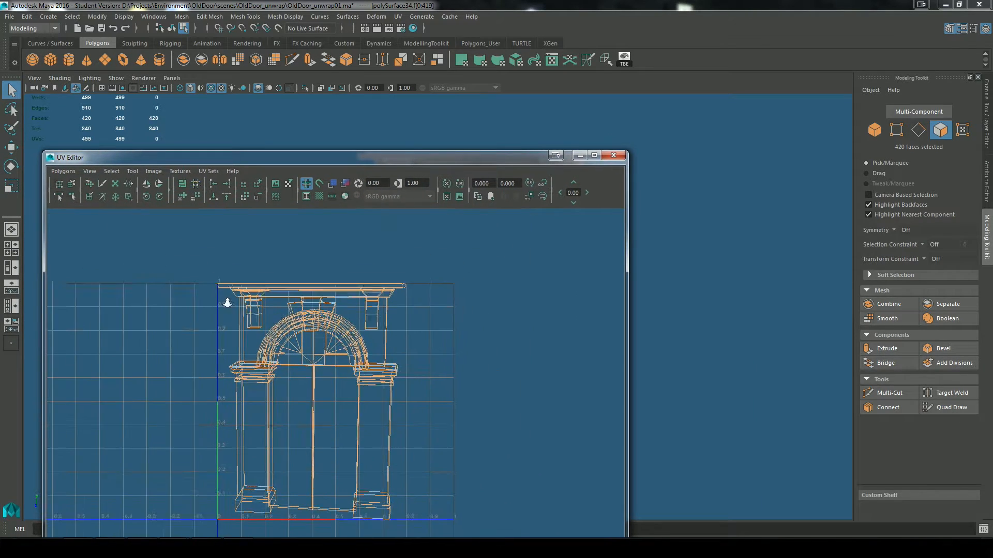
{"action": "left_click_drag", "start_coordinate": [447, 163], "coordinate": [897, 104]}
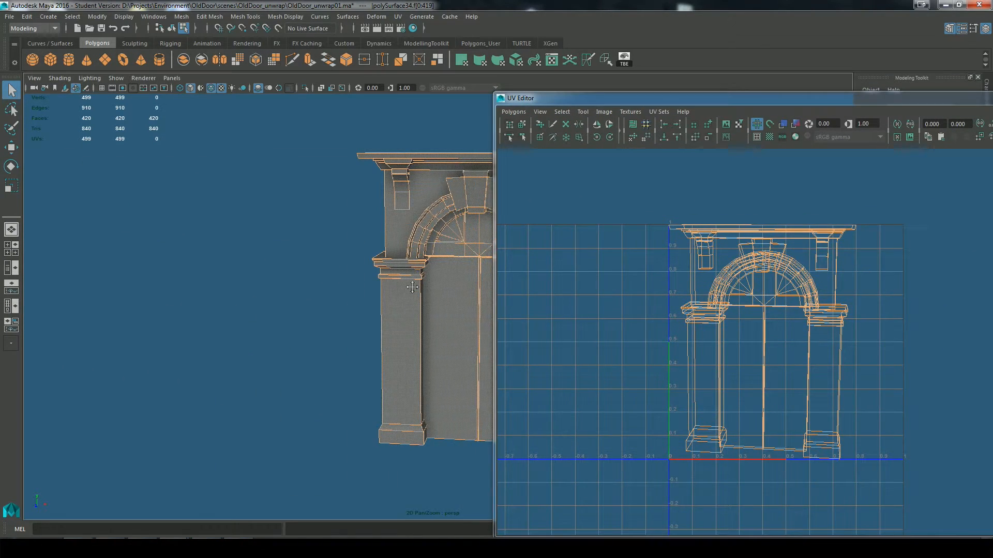
{"action": "middle_click_drag", "start_coordinate": [435, 310], "coordinate": [215, 322], "text": "alt"}
{"action": "right_click_drag", "start_coordinate": [772, 292], "coordinate": [818, 293]}
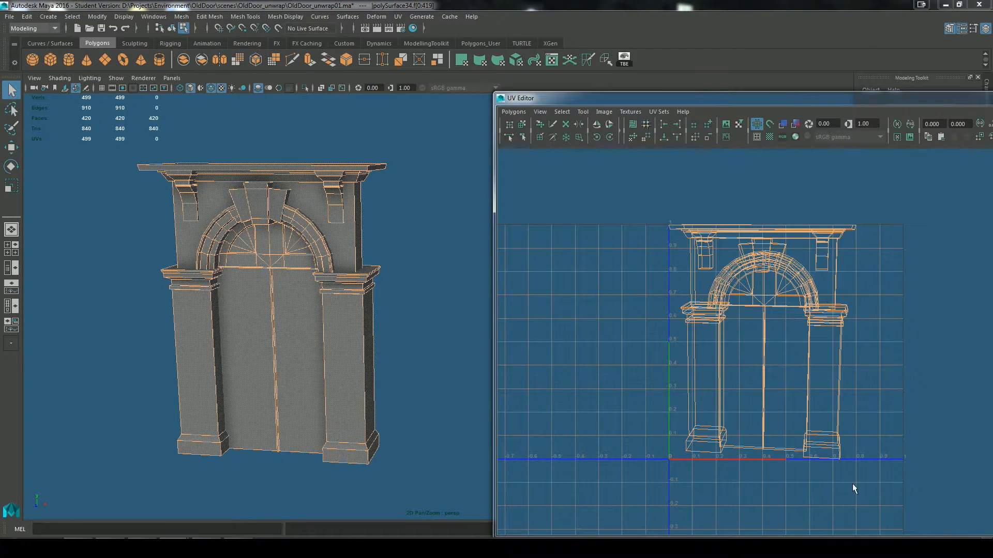
Step: Select all the doorway's UVs, scale them down uniformly, and move them outside the 0–1 UV square
{"action": "right_click_drag", "start_coordinate": [791, 421], "coordinate": [795, 419], "text": "alt"}
{"action": "key", "text": "r"}
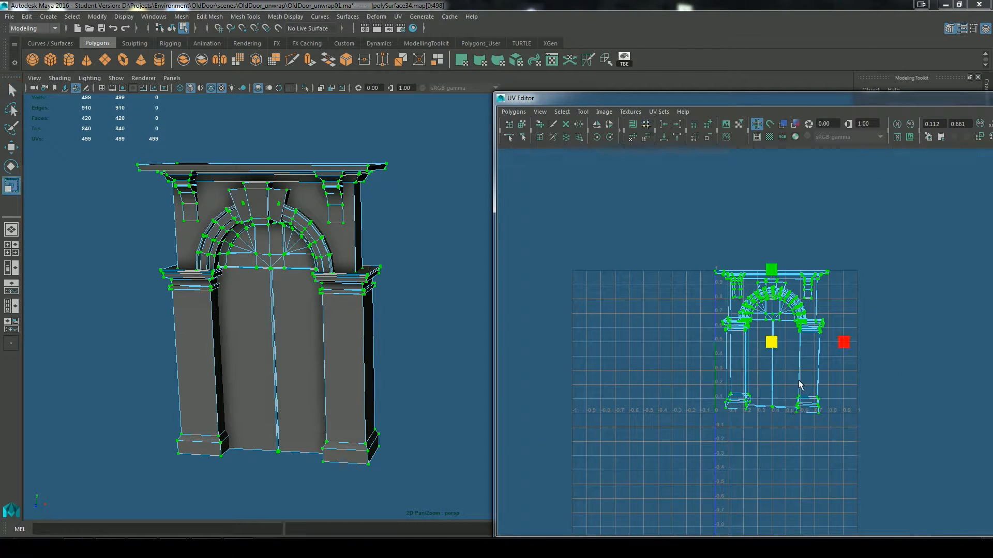
{"action": "left_click_drag", "start_coordinate": [772, 344], "coordinate": [929, 205]}
{"action": "key", "text": "w"}
{"action": "middle_click_drag", "start_coordinate": [879, 290], "coordinate": [696, 346], "text": "alt"}
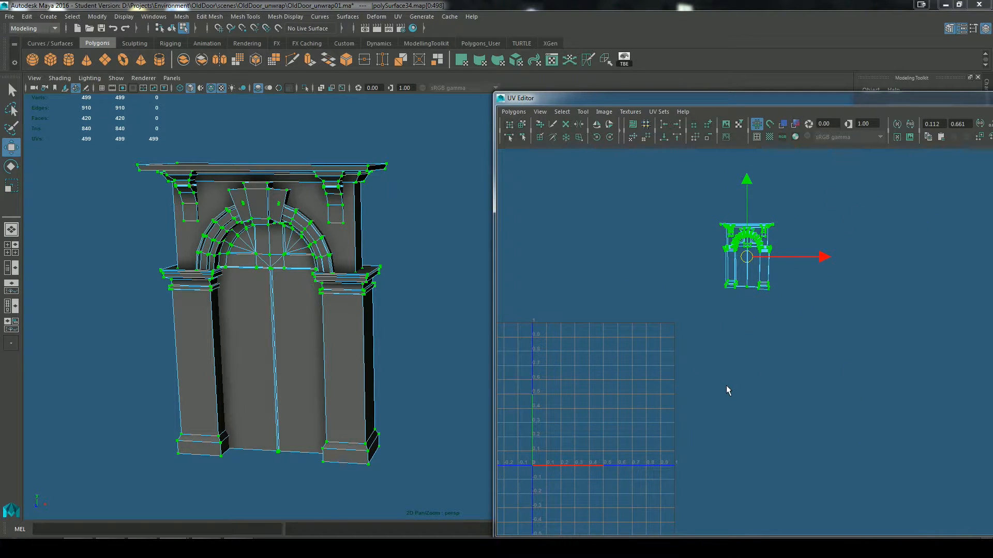
{"action": "middle_click_drag", "start_coordinate": [726, 386], "coordinate": [743, 381], "text": "alt"}
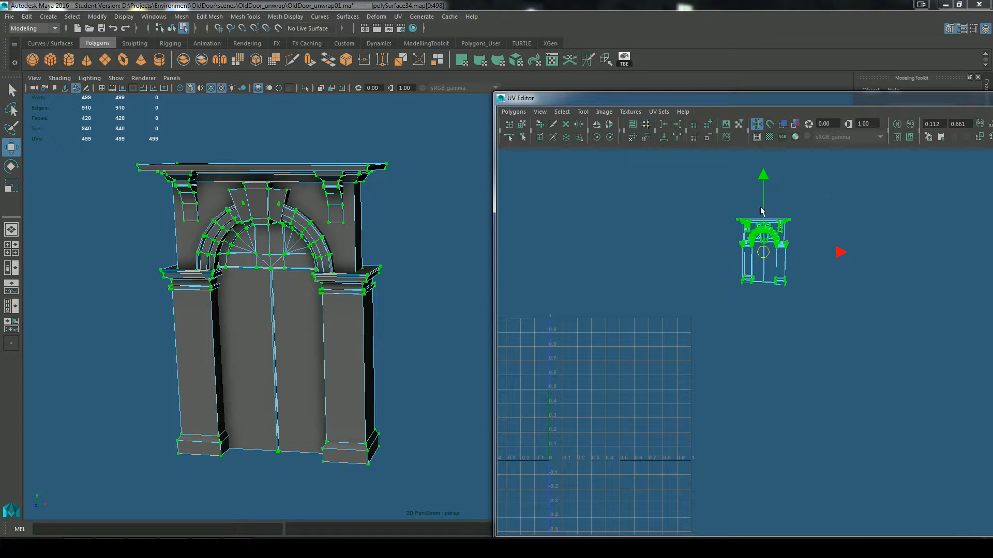
Step: Minimize the UV Editor and select the combined doorway as an object in the perspective view
{"action": "left_click_drag", "start_coordinate": [823, 100], "coordinate": [548, 122]}
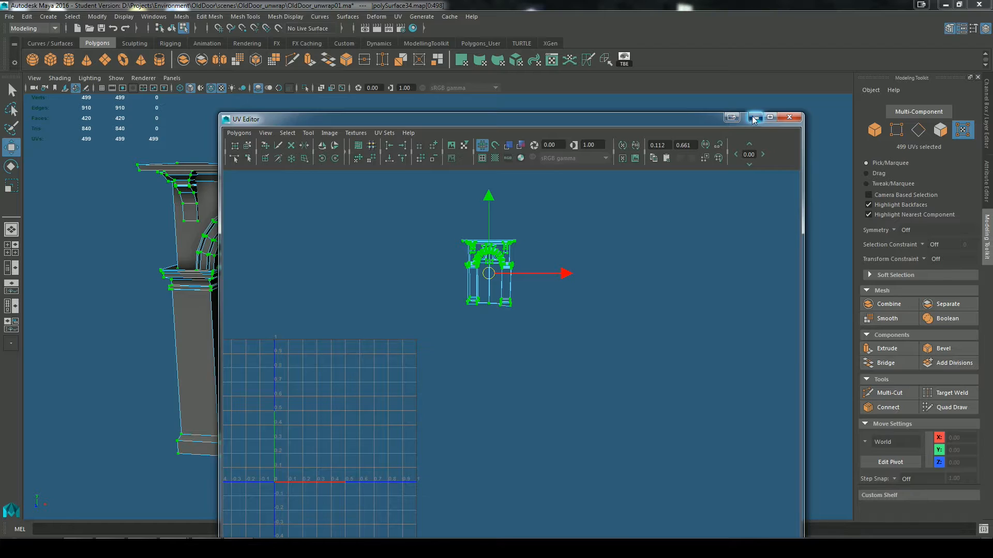
{"action": "left_click", "coordinate": [755, 120]}
{"action": "scroll", "coordinate": [548, 361], "scroll_direction": "up", "scroll_amount": 4}
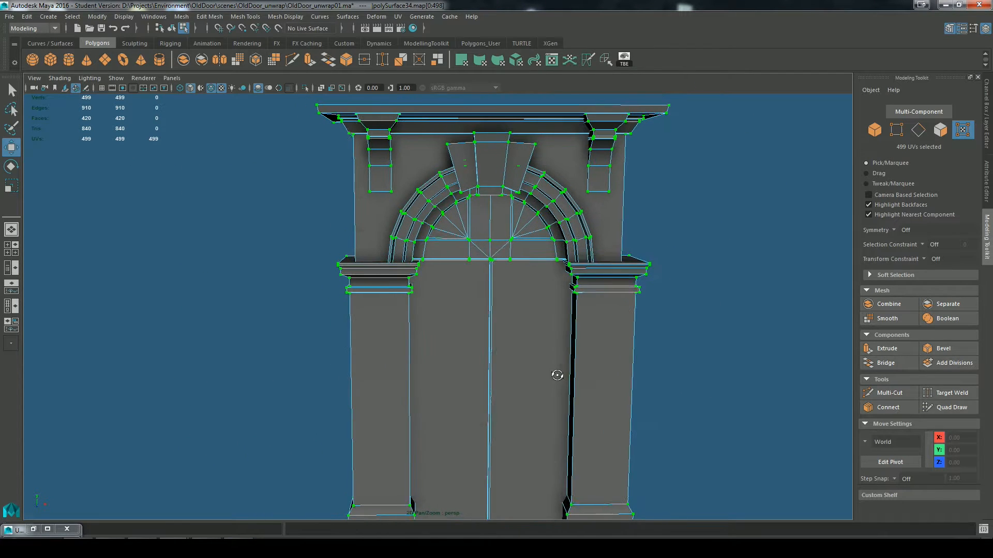
{"action": "scroll", "coordinate": [557, 376], "scroll_direction": "up", "scroll_amount": 1}
{"action": "right_click_drag", "start_coordinate": [567, 234], "coordinate": [595, 209]}
{"action": "left_click_drag", "start_coordinate": [661, 395], "coordinate": [611, 326], "text": "alt"}
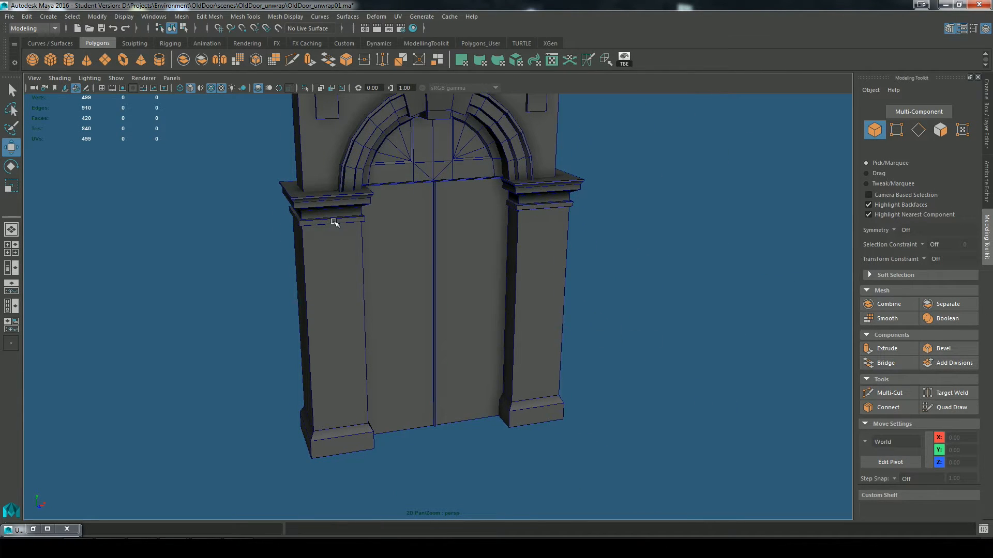
{"action": "left_click_drag", "start_coordinate": [333, 222], "coordinate": [416, 248], "text": "alt"}
{"action": "left_click", "coordinate": [418, 275]}
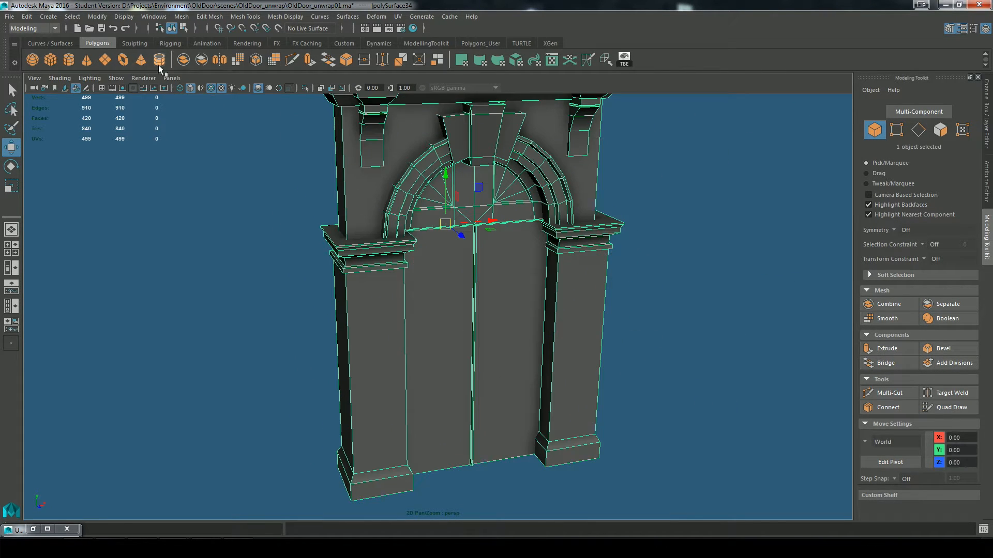
Step: Detach the polygon display options as a floating window and turn on Texture Border Edges for the doorway
{"action": "left_click", "coordinate": [124, 16]}
{"action": "mouse_move", "coordinate": [176, 158]}
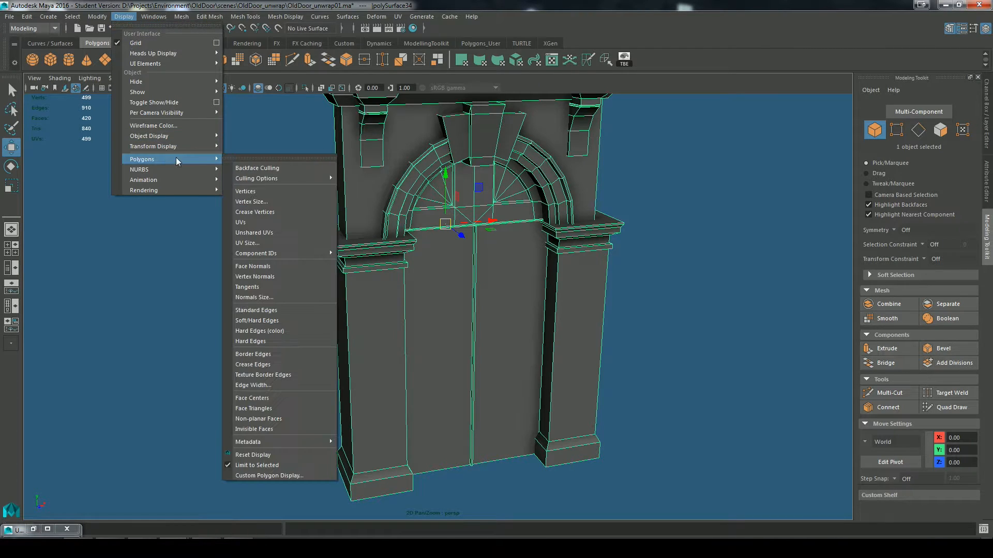
{"action": "left_click", "coordinate": [240, 155]}
{"action": "left_click", "coordinate": [124, 16]}
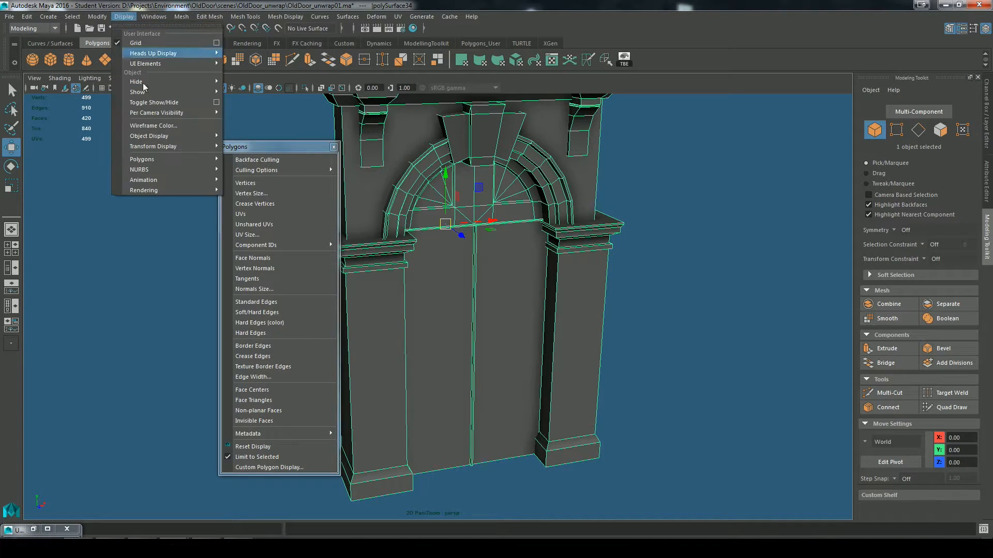
{"action": "mouse_move", "coordinate": [218, 147]}
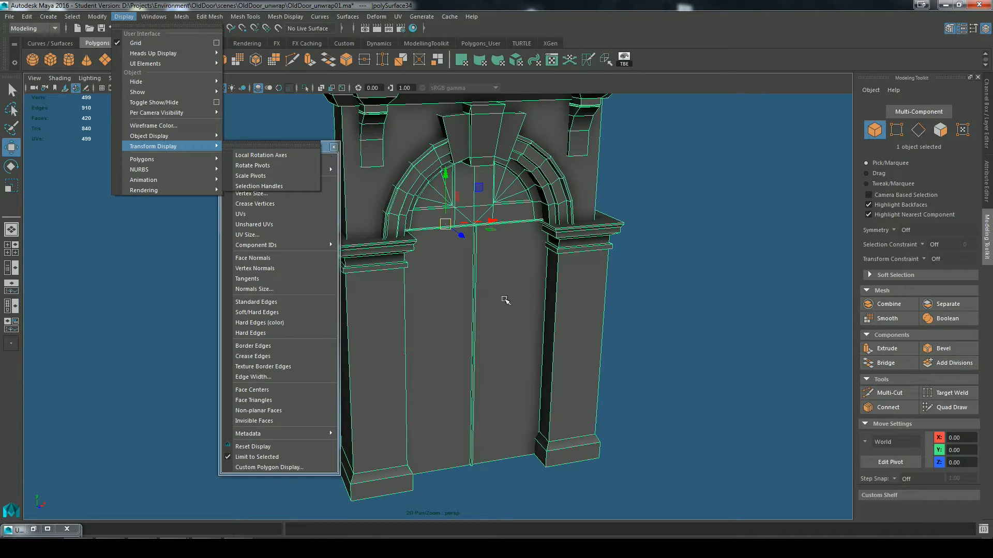
{"action": "left_click", "coordinate": [257, 368]}
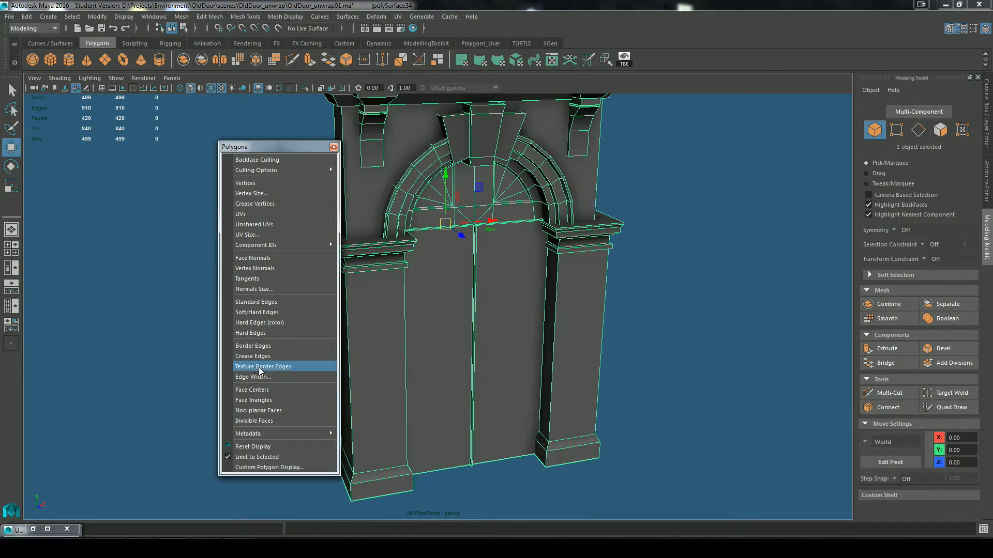
{"action": "left_click", "coordinate": [260, 368]}
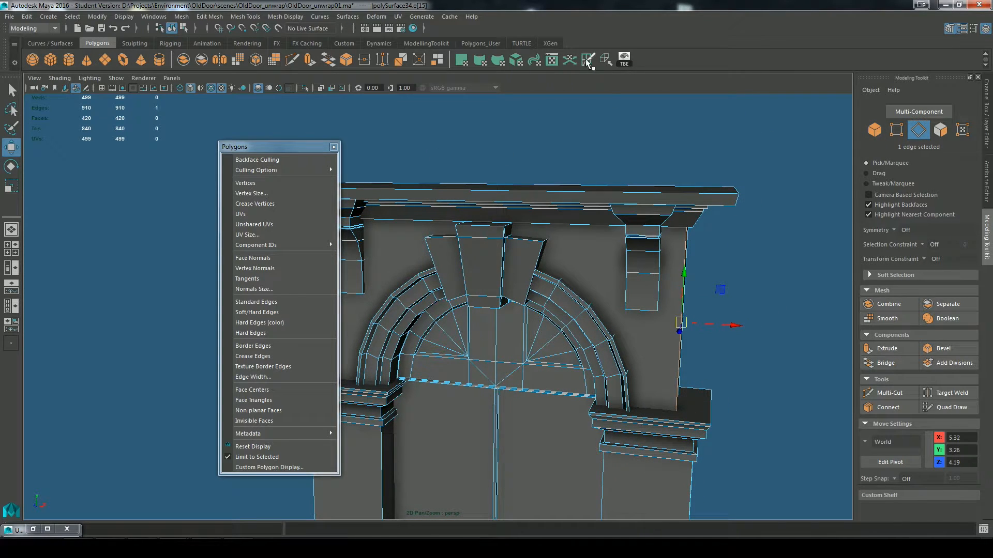
Step: Cut the UVs along the upper wall's front-right vertical corner edge and set the edge display width to 4.64
{"action": "left_click", "coordinate": [588, 61]}
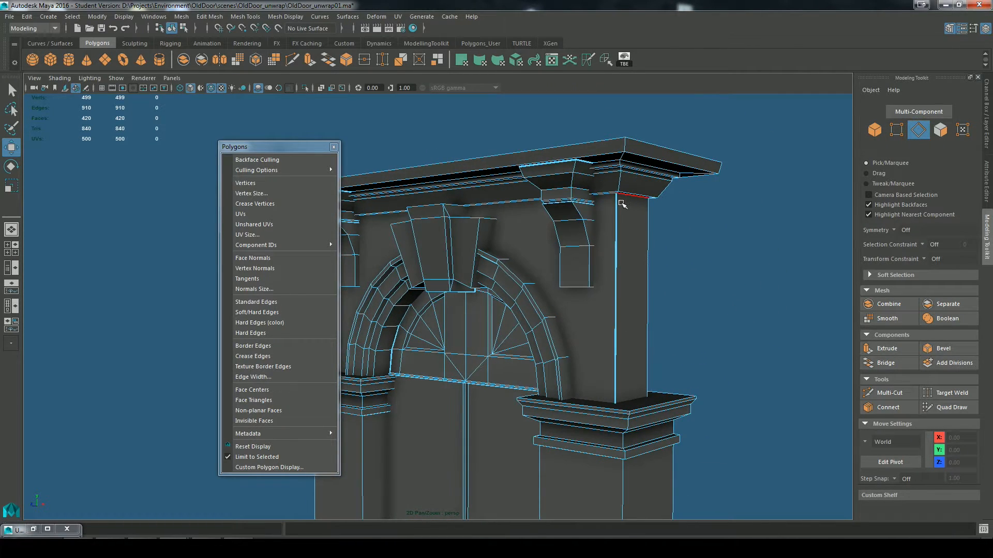
{"action": "left_click", "coordinate": [256, 378]}
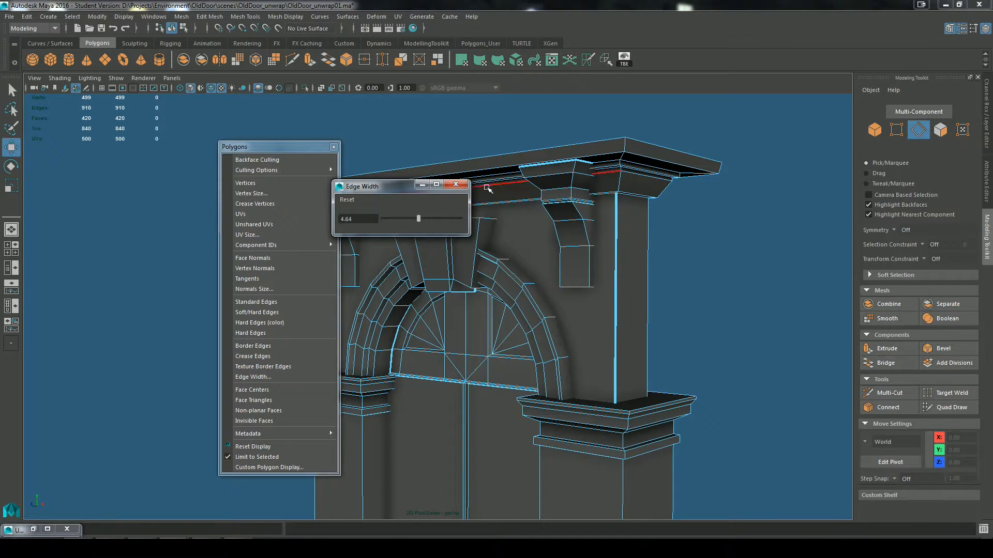
{"action": "left_click", "coordinate": [460, 184]}
{"action": "left_click_drag", "start_coordinate": [684, 309], "coordinate": [699, 242], "text": "alt"}
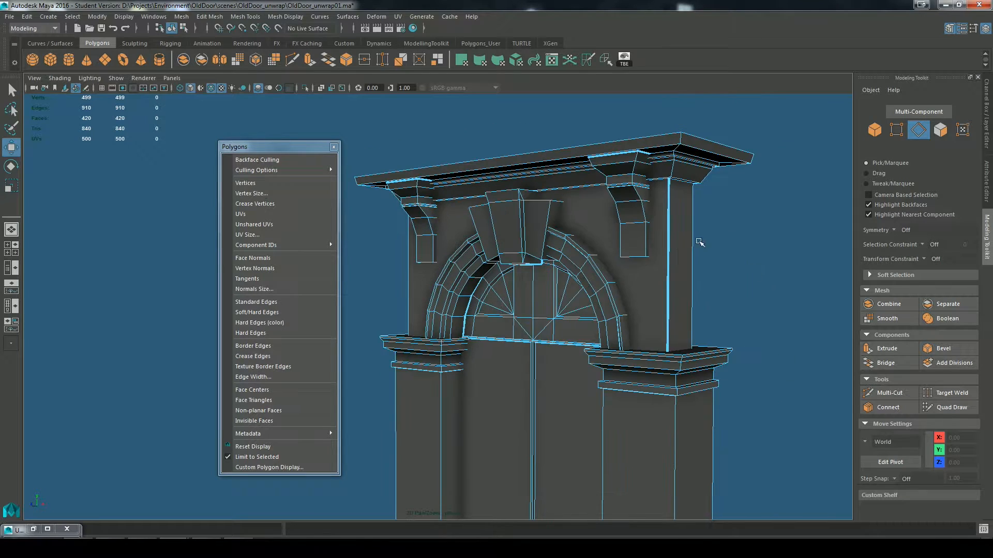
Step: Select the cut vertical corner edge of the upper wall and move and sew its UVs together
{"action": "left_click", "coordinate": [674, 245]}
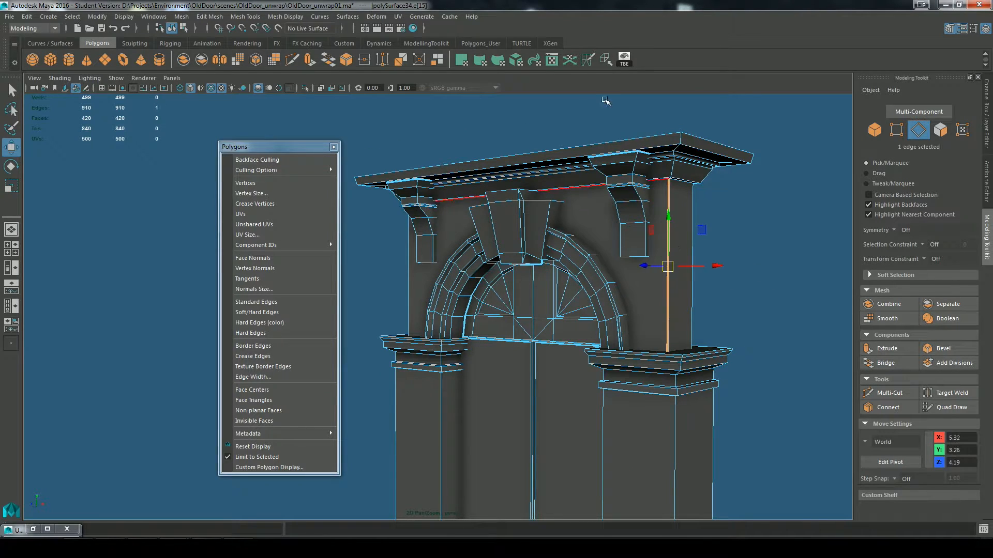
{"action": "left_click", "coordinate": [606, 60]}
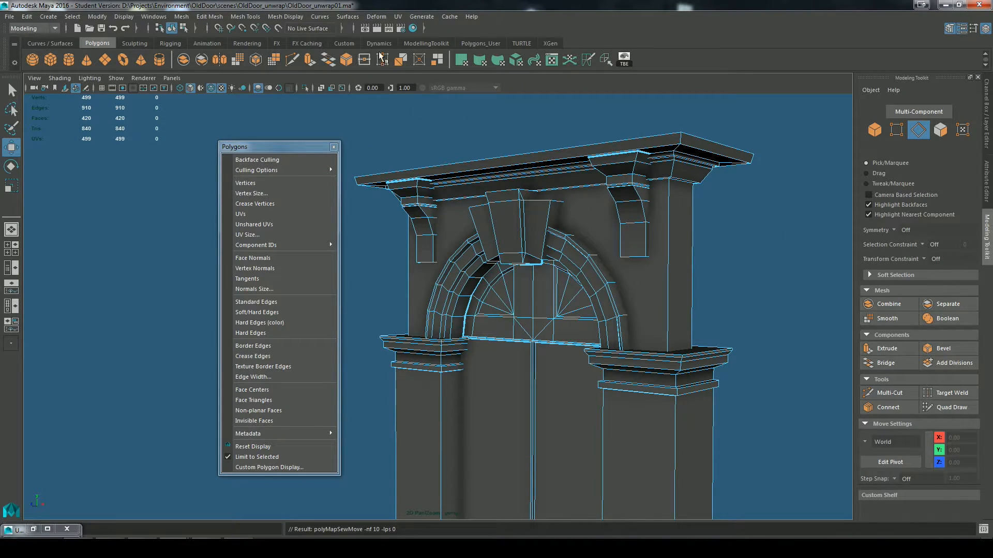
{"action": "left_click", "coordinate": [397, 16]}
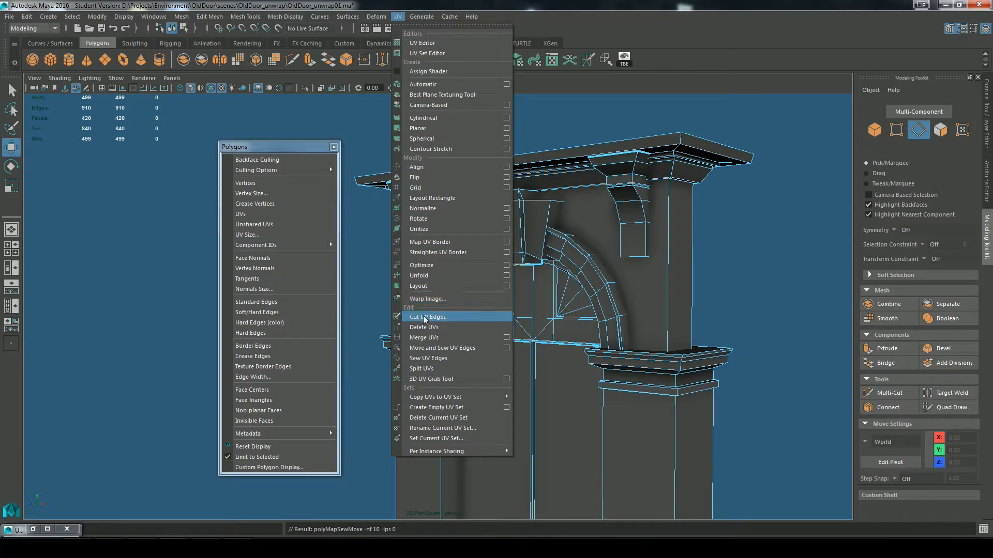
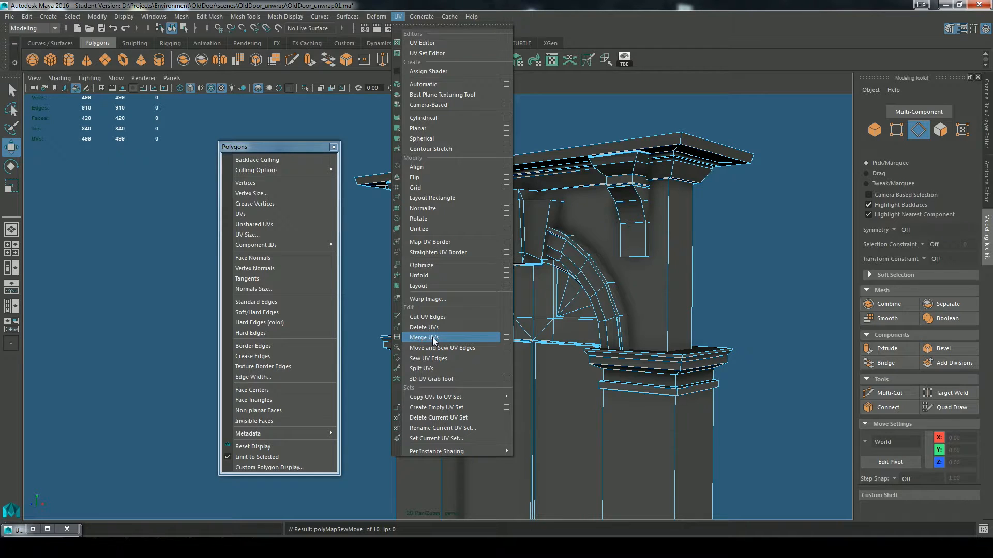
Step: Cut the UVs along the edge loop where the left pillar's shaft meets its base
{"action": "left_click", "coordinate": [675, 64]}
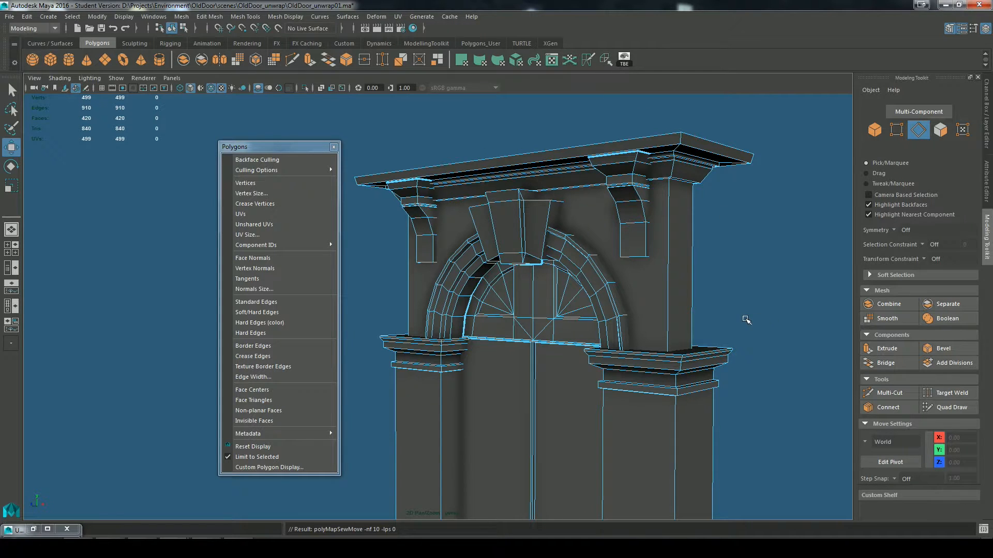
{"action": "middle_click_drag", "start_coordinate": [630, 332], "coordinate": [680, 199], "text": "alt"}
{"action": "scroll", "coordinate": [611, 252], "scroll_direction": "down", "scroll_amount": 4}
{"action": "left_click_drag", "start_coordinate": [610, 253], "coordinate": [612, 321], "text": "alt"}
{"action": "scroll", "coordinate": [588, 333], "scroll_direction": "up", "scroll_amount": 8}
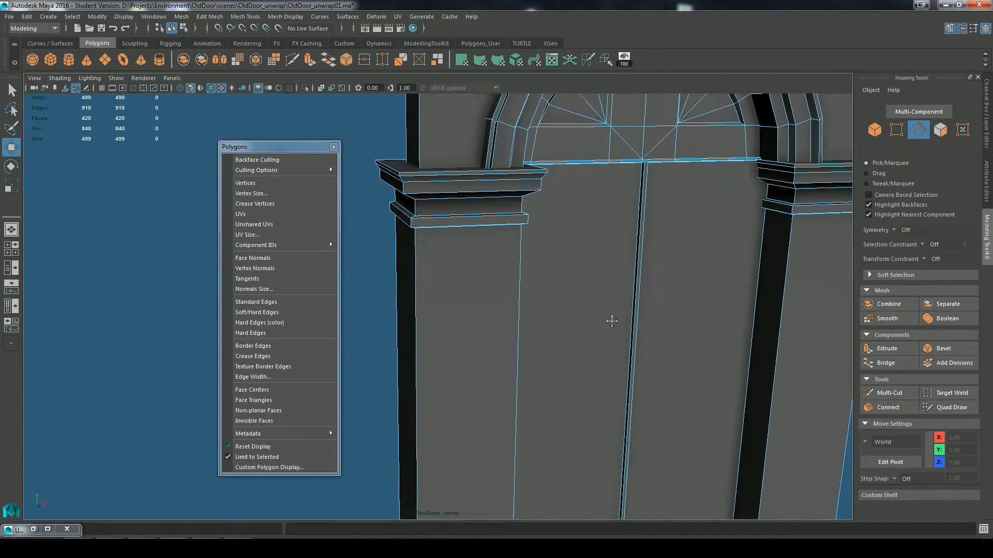
{"action": "middle_click_drag", "start_coordinate": [612, 321], "coordinate": [707, 254], "text": "alt"}
{"action": "middle_click_drag", "start_coordinate": [655, 331], "coordinate": [655, 190], "text": "alt"}
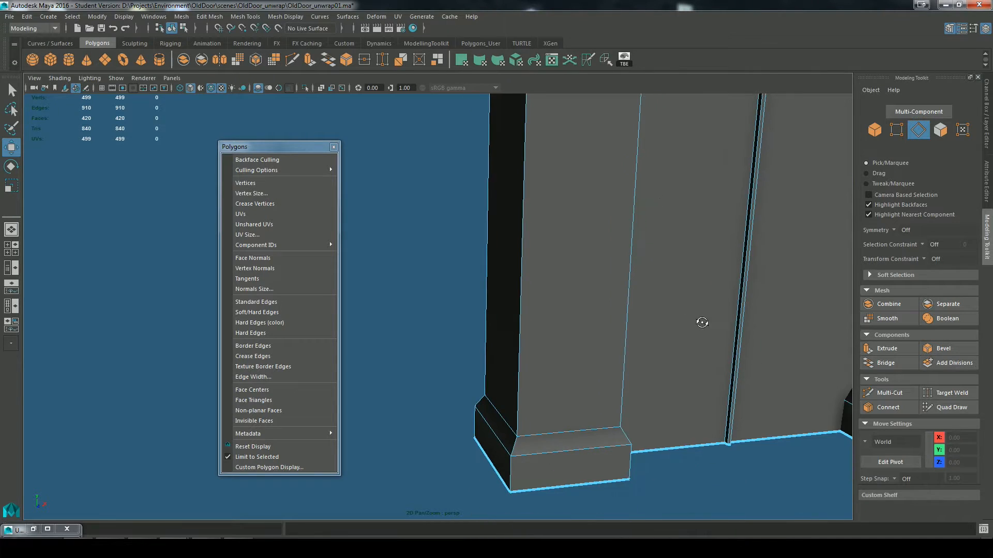
{"action": "left_click_drag", "start_coordinate": [702, 323], "coordinate": [697, 373], "text": "alt"}
{"action": "middle_click_drag", "start_coordinate": [698, 373], "coordinate": [672, 284], "text": "alt"}
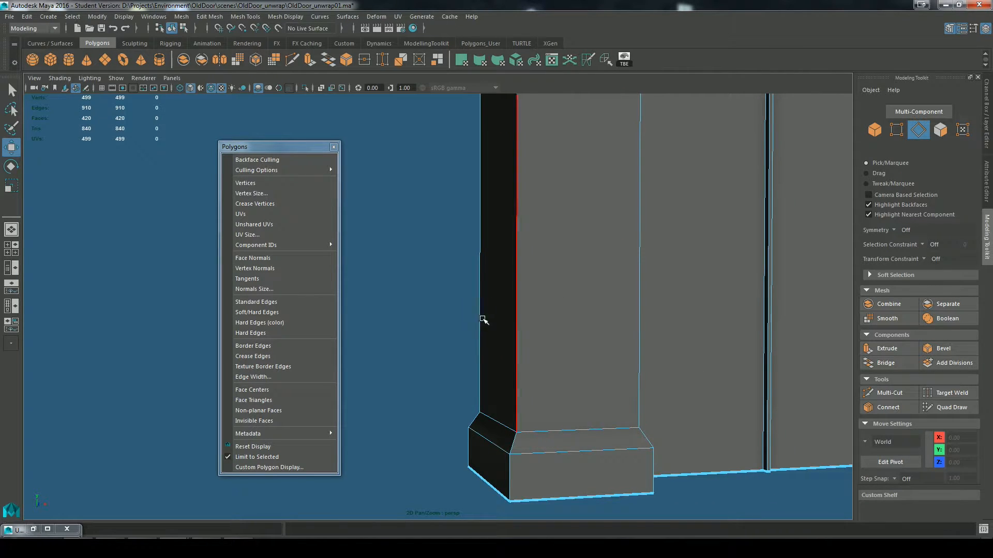
{"action": "double_click", "coordinate": [546, 433]}
{"action": "left_click_drag", "start_coordinate": [435, 475], "coordinate": [511, 471], "text": "alt"}
{"action": "key", "text": "q"}
{"action": "middle_click_drag", "start_coordinate": [549, 402], "coordinate": [583, 379], "text": "alt"}
{"action": "left_click_drag", "start_coordinate": [583, 379], "coordinate": [455, 425], "text": "alt"}
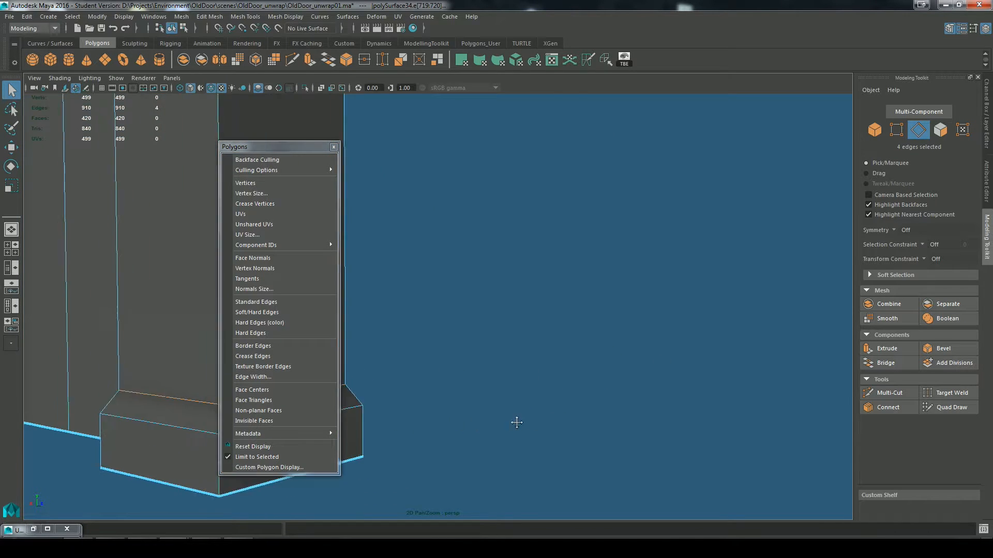
{"action": "middle_click_drag", "start_coordinate": [517, 421], "coordinate": [607, 436], "text": "alt"}
{"action": "left_click_drag", "start_coordinate": [607, 436], "coordinate": [423, 436], "text": "alt"}
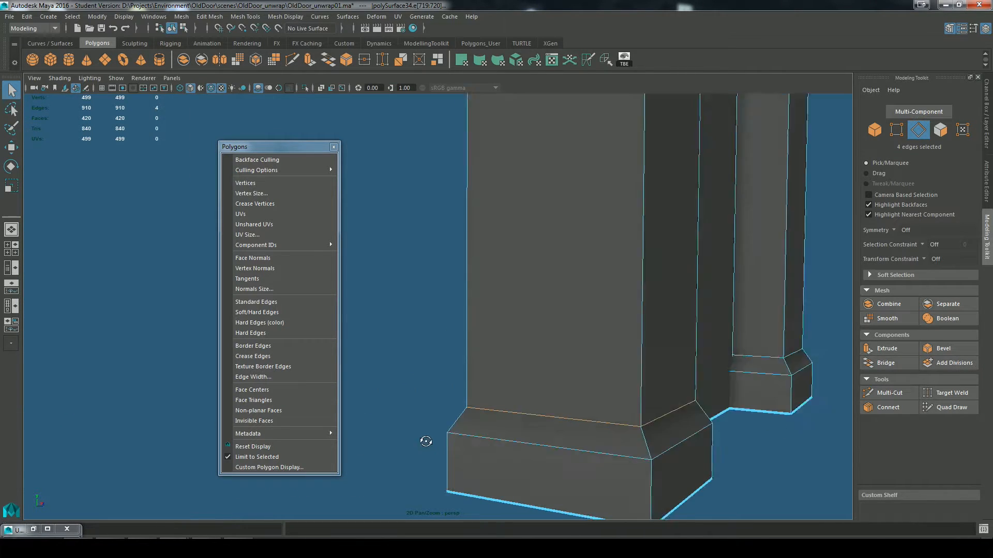
{"action": "left_click", "coordinate": [587, 61]}
Step: Cut the UVs along the edge loop where the right pillar's shaft meets its base and clear the selection
{"action": "middle_click_drag", "start_coordinate": [668, 331], "coordinate": [707, 353], "text": "alt"}
{"action": "mouse_move", "coordinate": [707, 353]}
{"action": "left_mouse_down", "text": "alt"}
{"action": "mouse_move", "coordinate": [729, 393]}
{"action": "mouse_move", "coordinate": [714, 357]}
{"action": "left_mouse_up", "text": "alt"}
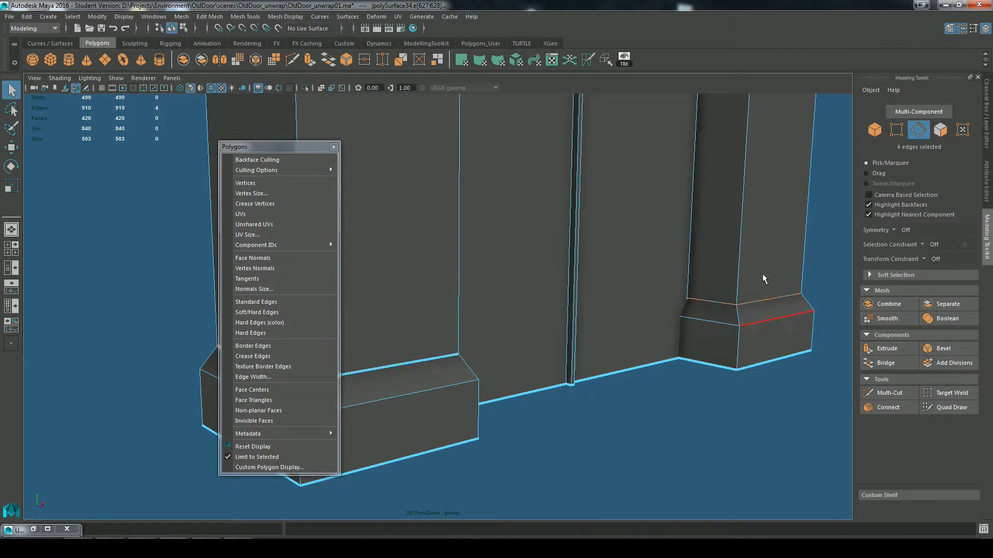
{"action": "right_click_drag", "start_coordinate": [610, 367], "coordinate": [651, 259], "text": "alt"}
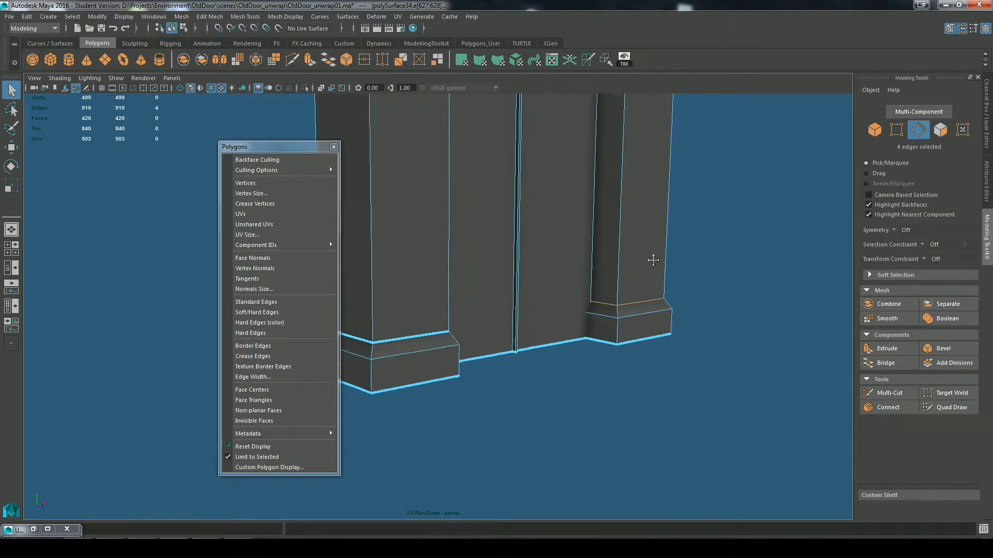
{"action": "middle_click_drag", "start_coordinate": [651, 260], "coordinate": [657, 391], "text": "alt"}
{"action": "right_click_drag", "start_coordinate": [745, 295], "coordinate": [670, 285], "text": "alt"}
{"action": "left_click_drag", "start_coordinate": [687, 346], "coordinate": [683, 388], "text": "alt"}
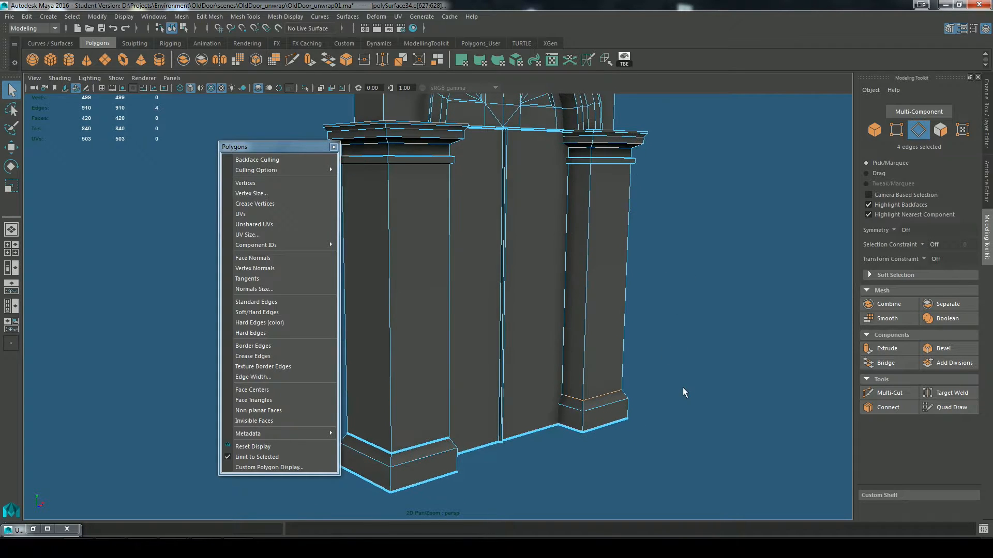
{"action": "key", "text": "g"}
{"action": "left_click", "coordinate": [658, 394]}
Step: Cut the UVs along the edge loops where both pillars' shafts meet the underside of their capitals
{"action": "right_click_drag", "start_coordinate": [641, 306], "coordinate": [663, 297], "text": "alt"}
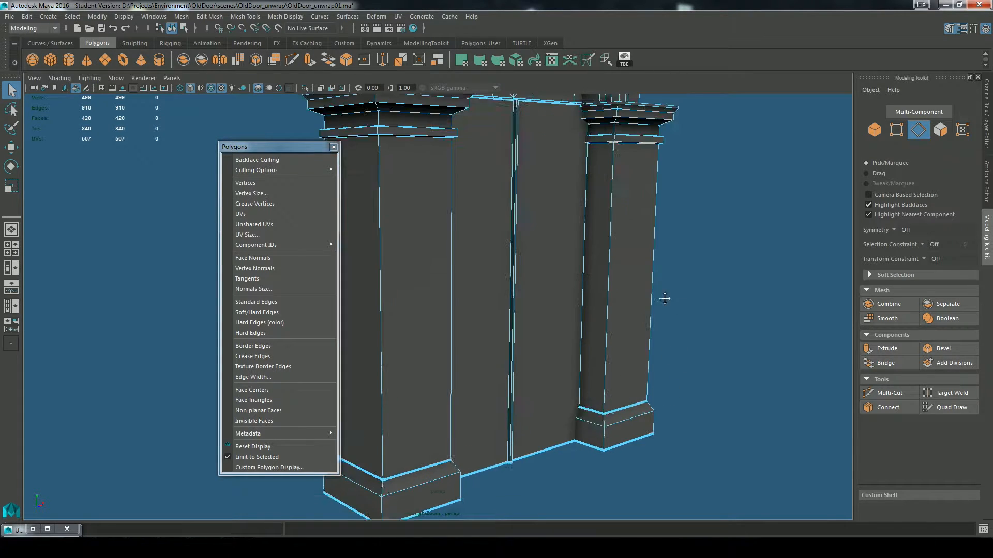
{"action": "middle_click_drag", "start_coordinate": [662, 297], "coordinate": [667, 325], "text": "alt"}
{"action": "left_click_drag", "start_coordinate": [462, 287], "coordinate": [455, 222], "text": "alt"}
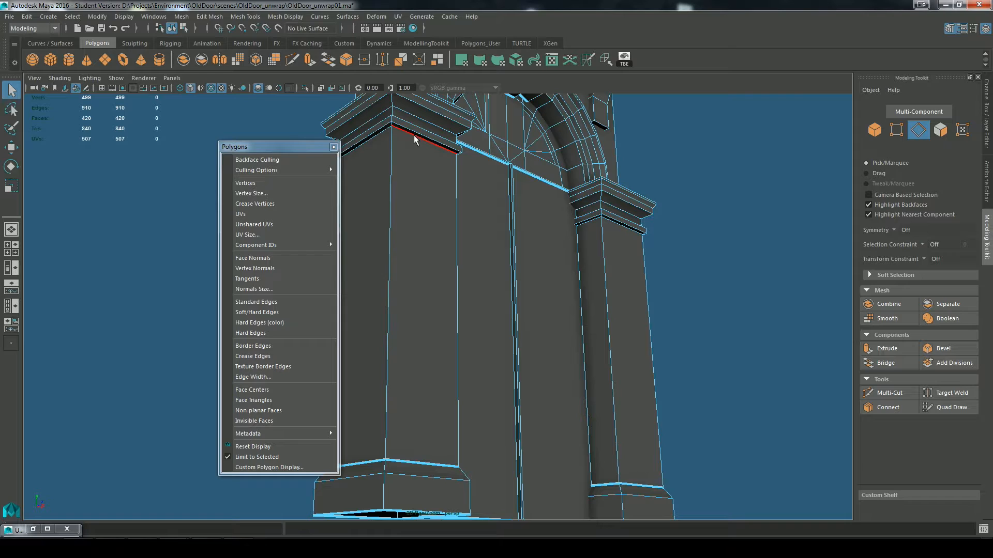
{"action": "left_click", "coordinate": [414, 135]}
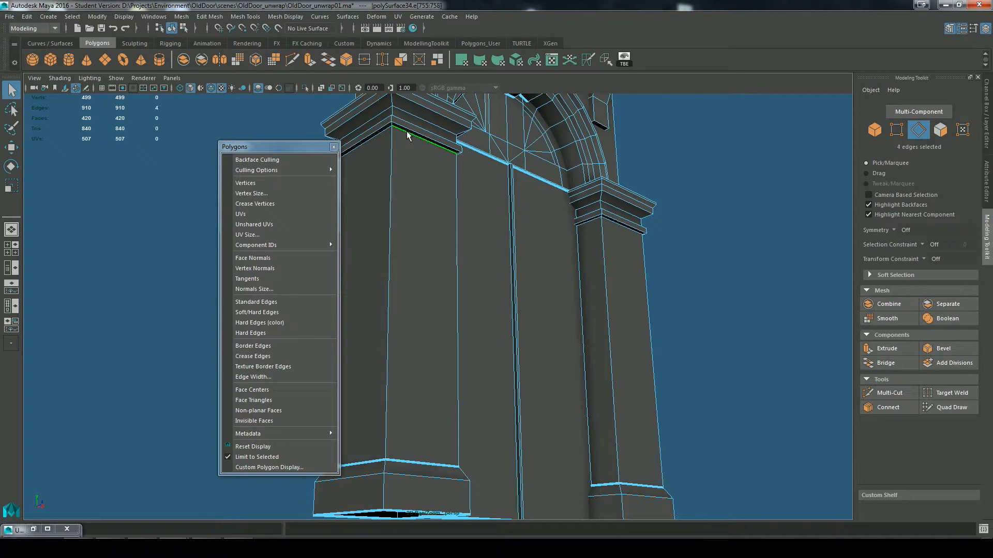
{"action": "key", "text": "g"}
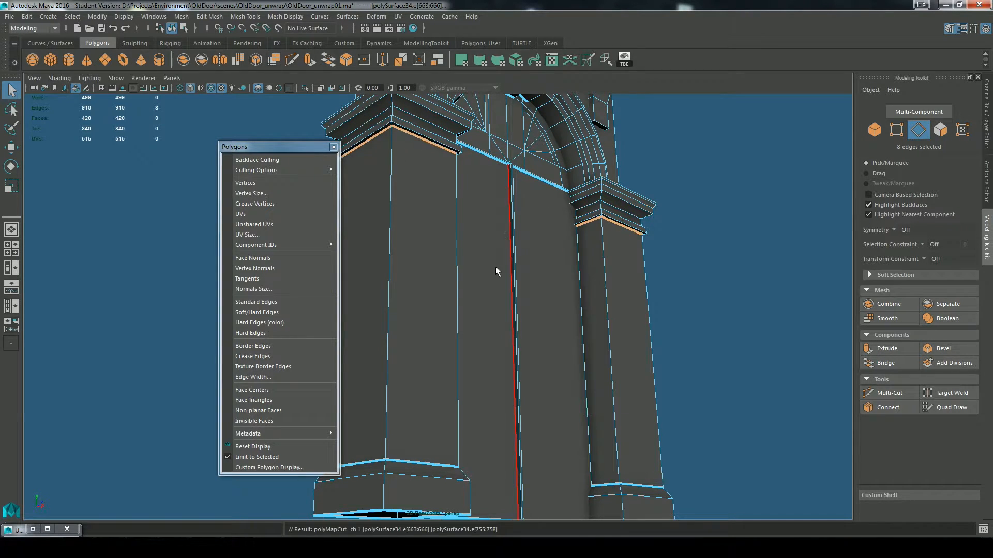
Step: Cut the UVs on both capitals along the loop where the recessed neck meets the lower band
{"action": "left_click_drag", "start_coordinate": [505, 305], "coordinate": [499, 327], "text": "alt"}
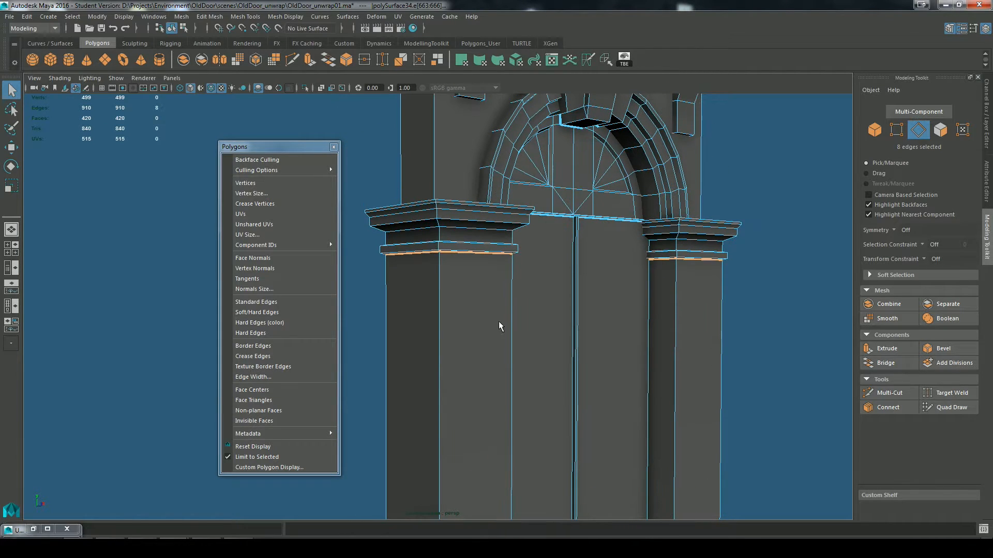
{"action": "left_click_drag", "start_coordinate": [486, 257], "coordinate": [461, 308], "text": "alt"}
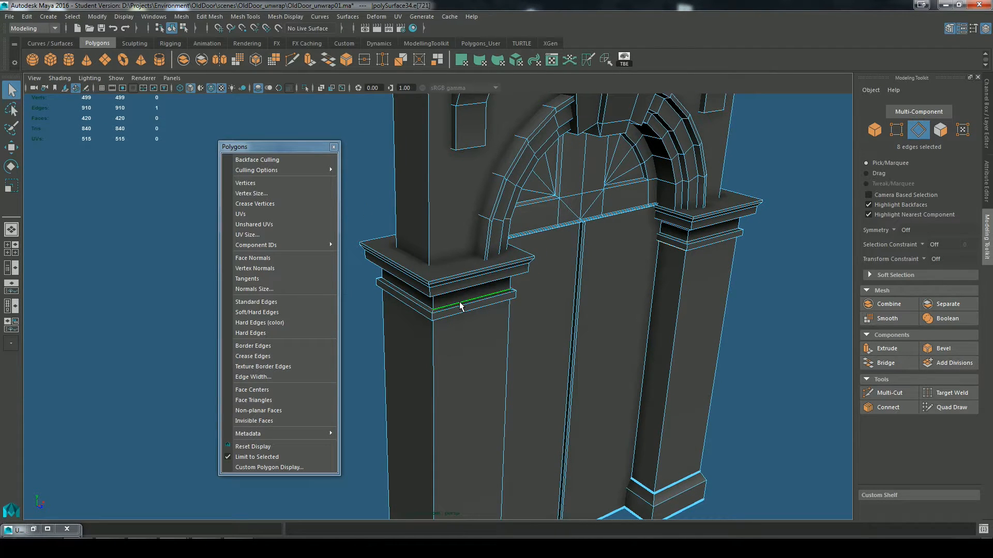
{"action": "key", "text": "g"}
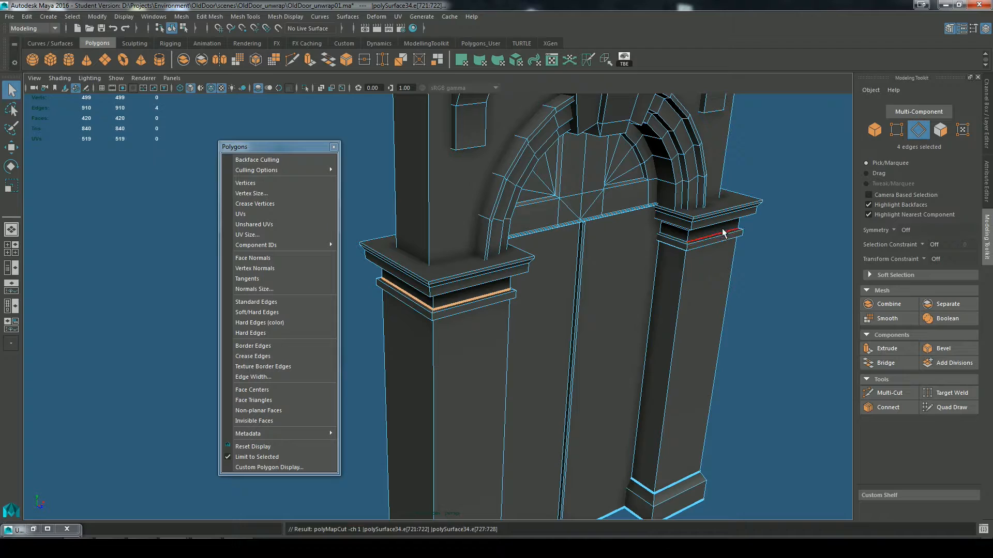
{"action": "double_click", "coordinate": [722, 232]}
{"action": "key", "text": "g"}
Step: Cut the UVs along the edge loop at the top of the left capital's recessed neck
{"action": "middle_click_drag", "start_coordinate": [638, 298], "coordinate": [664, 349], "text": "alt"}
{"action": "scroll", "coordinate": [536, 347], "scroll_direction": "up", "scroll_amount": 3}
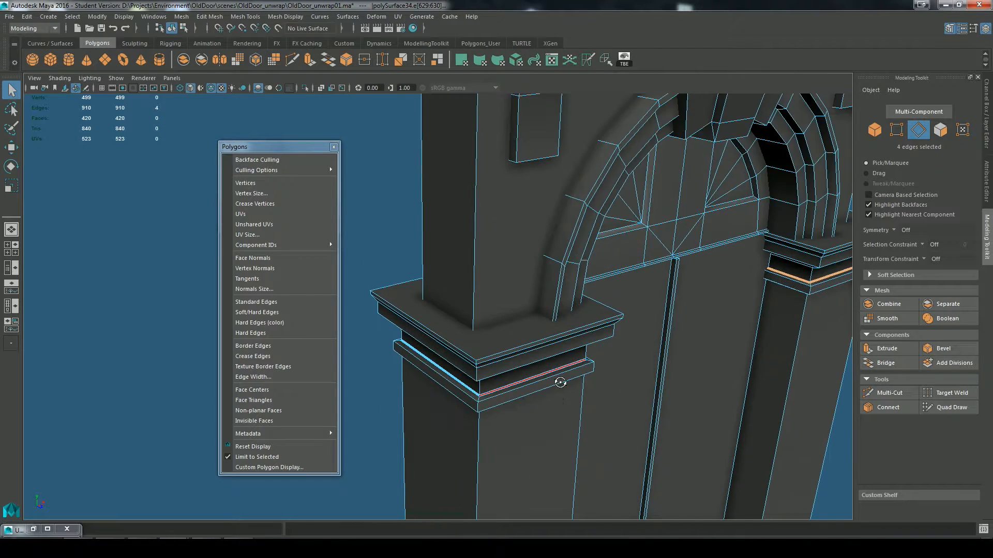
{"action": "left_click_drag", "start_coordinate": [560, 384], "coordinate": [528, 240], "text": "alt"}
{"action": "middle_click_drag", "start_coordinate": [528, 240], "coordinate": [530, 325], "text": "alt"}
{"action": "scroll", "coordinate": [530, 323], "scroll_direction": "up", "scroll_amount": 3}
{"action": "scroll", "coordinate": [530, 326], "scroll_direction": "up", "scroll_amount": 2}
{"action": "left_click_drag", "start_coordinate": [612, 283], "coordinate": [561, 350], "text": "alt"}
{"action": "middle_click_drag", "start_coordinate": [523, 305], "coordinate": [530, 257], "text": "alt"}
{"action": "scroll", "coordinate": [531, 257], "scroll_direction": "down", "scroll_amount": 3}
{"action": "scroll", "coordinate": [530, 257], "scroll_direction": "down", "scroll_amount": 5}
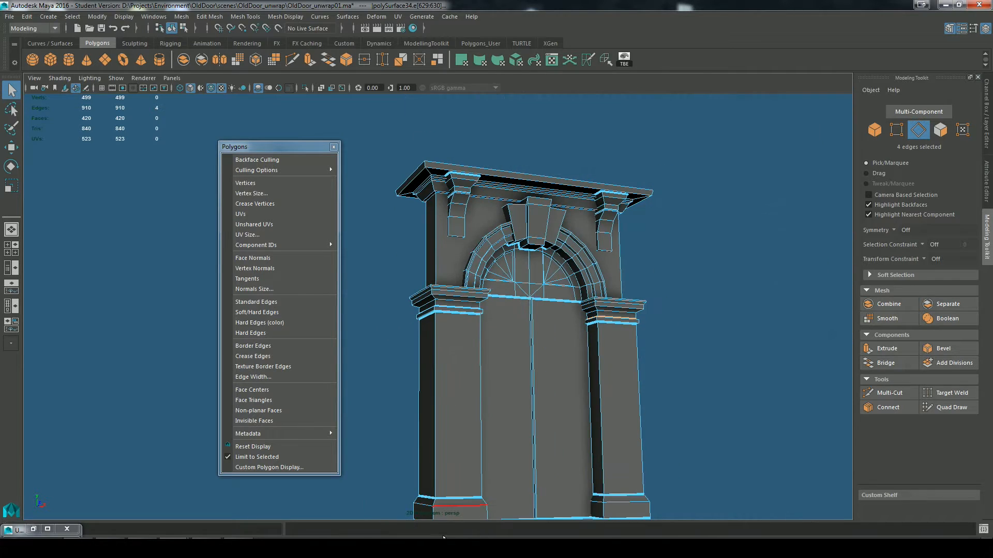
{"action": "middle_click_drag", "start_coordinate": [454, 333], "coordinate": [532, 321], "text": "alt"}
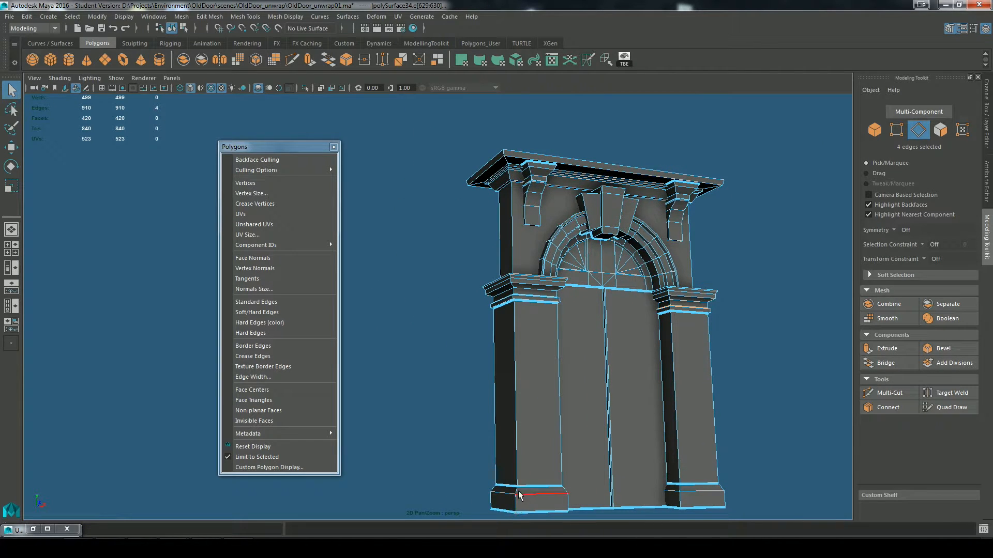
{"action": "scroll", "coordinate": [512, 305], "scroll_direction": "up", "scroll_amount": 5}
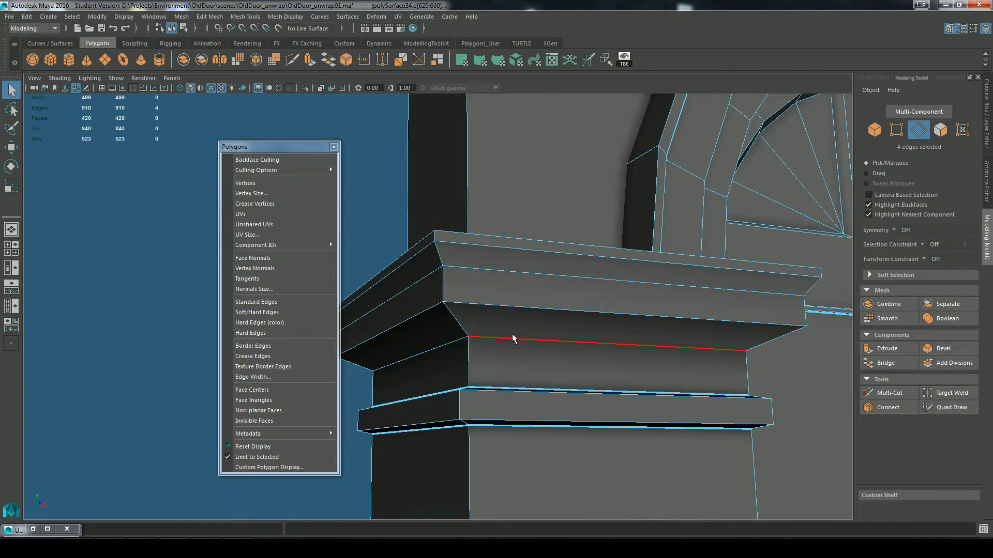
{"action": "left_click", "coordinate": [512, 335]}
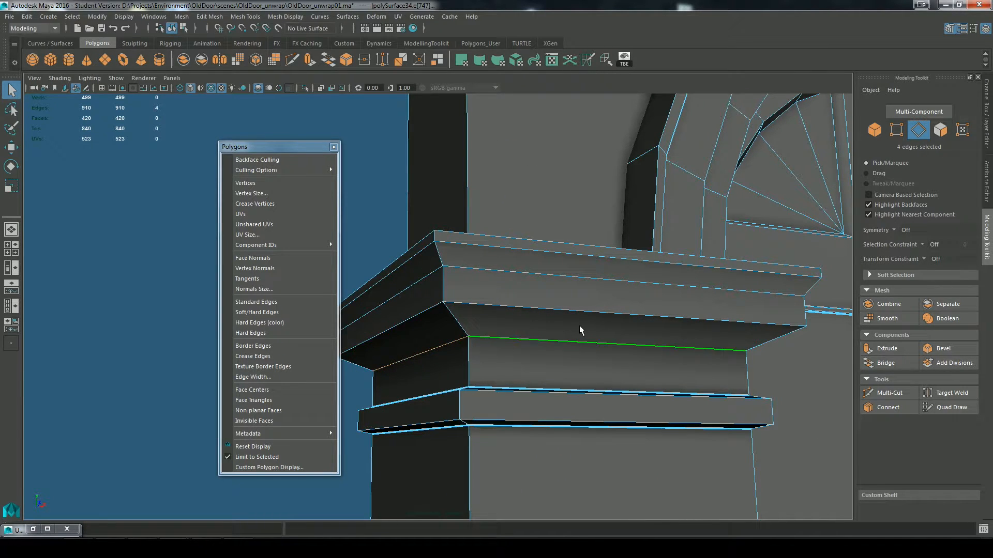
{"action": "key", "text": "g"}
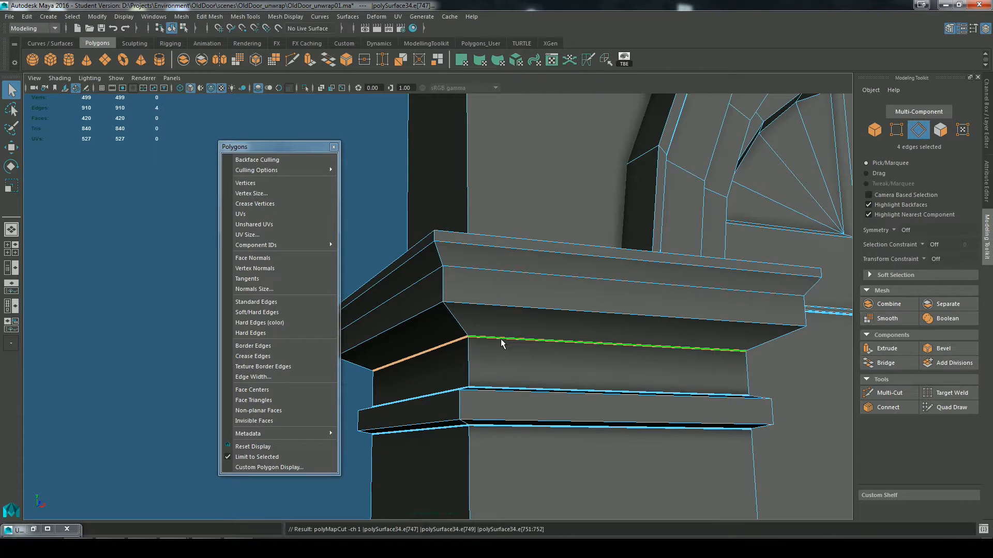
Step: Cut the UVs along the edge loop at the top of the right capital's recessed neck
{"action": "scroll", "coordinate": [512, 339], "scroll_direction": "down", "scroll_amount": 5}
{"action": "middle_click_drag", "start_coordinate": [739, 381], "coordinate": [543, 373]}
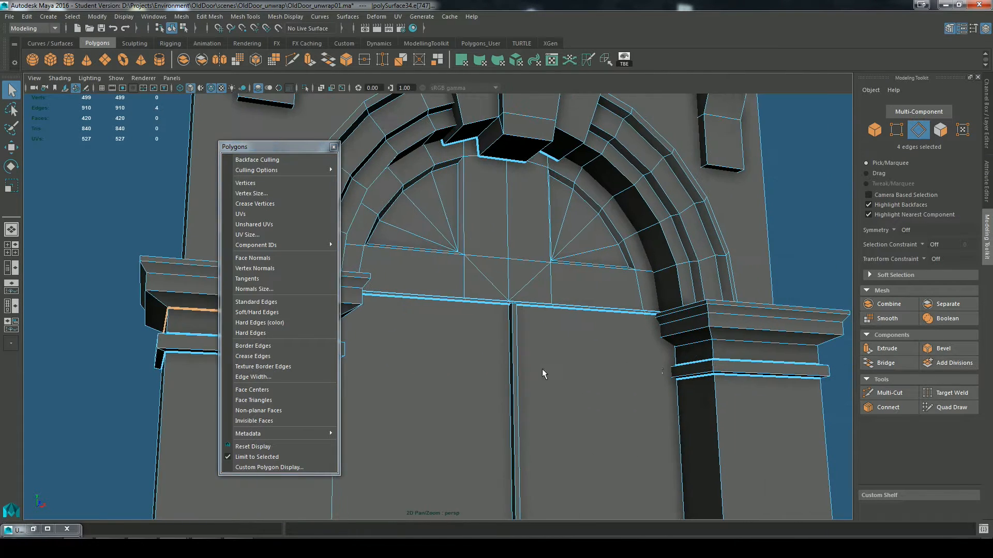
{"action": "key", "text": "g"}
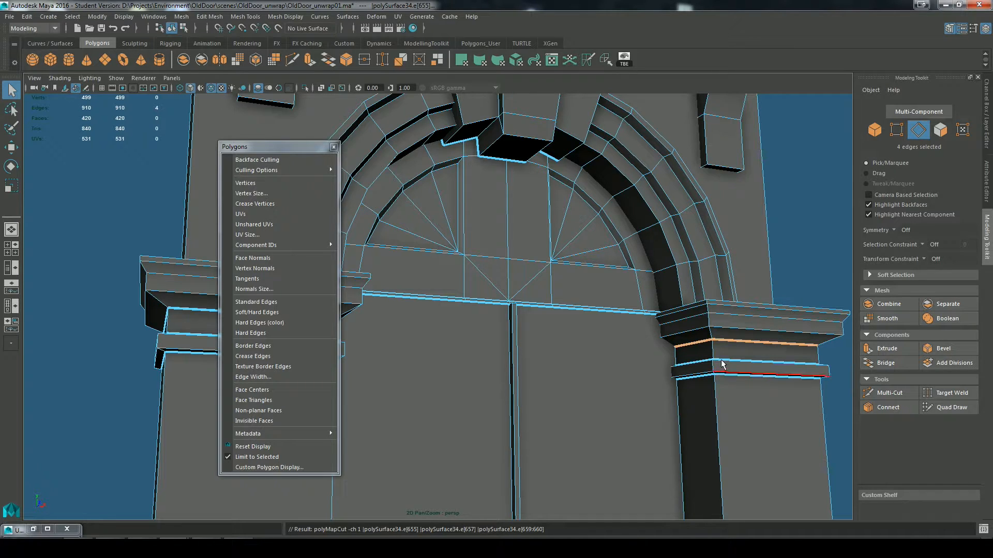
Step: Examine how the right capital is divided by picking its shaft-top edges, neck faces and upper ledge edge
{"action": "left_click", "coordinate": [722, 363]}
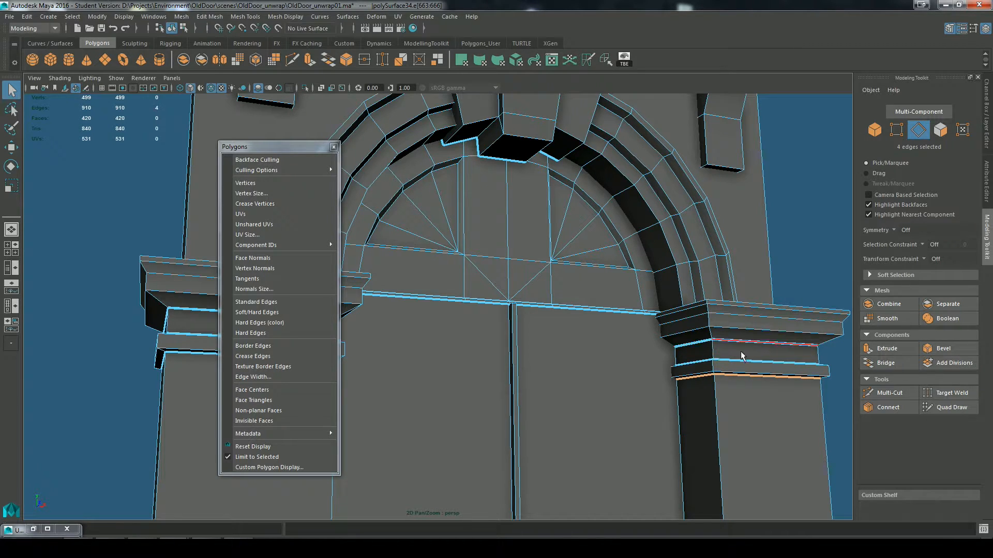
{"action": "right_click_drag", "start_coordinate": [728, 353], "coordinate": [728, 279]}
{"action": "left_click", "coordinate": [730, 353]}
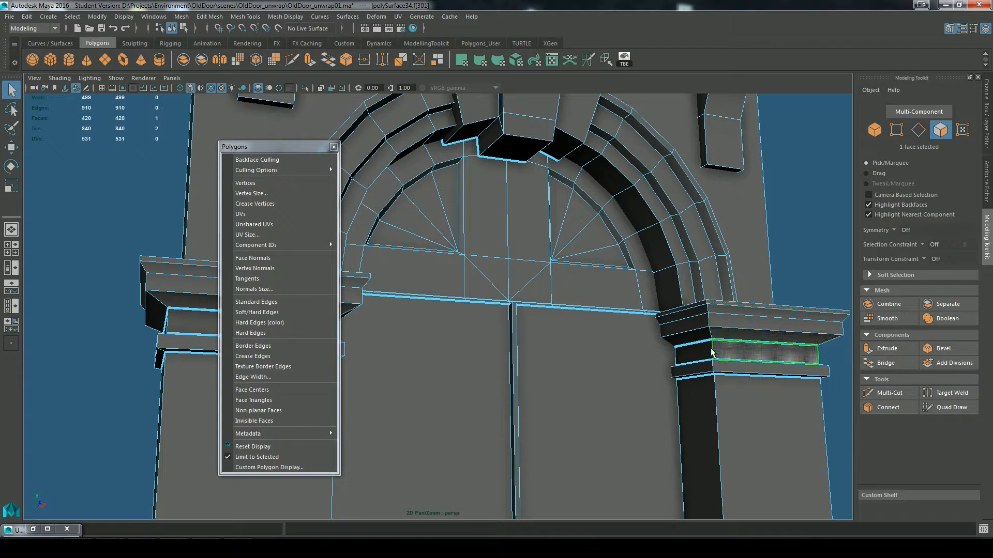
{"action": "left_click", "coordinate": [701, 350]}
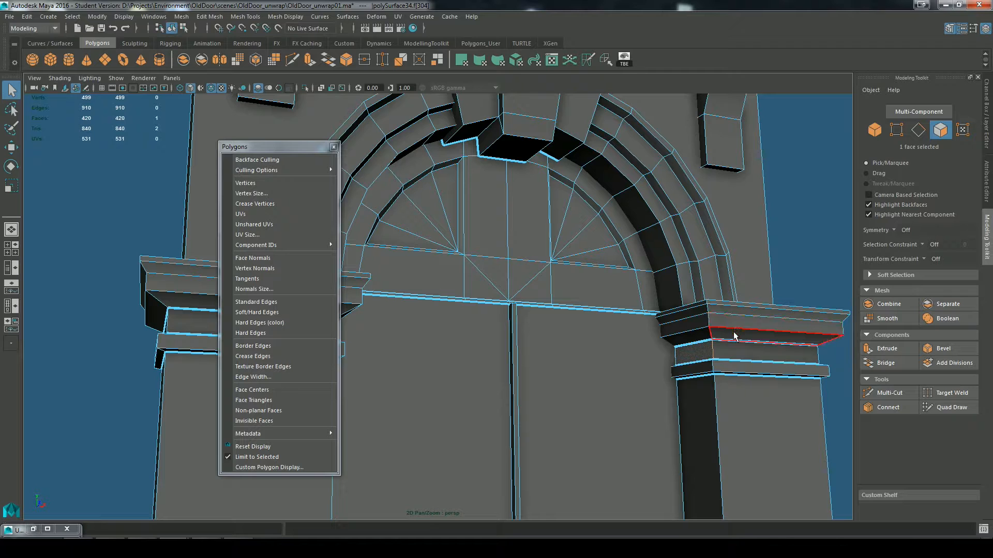
{"action": "left_click_drag", "start_coordinate": [737, 337], "coordinate": [731, 362], "text": "alt"}
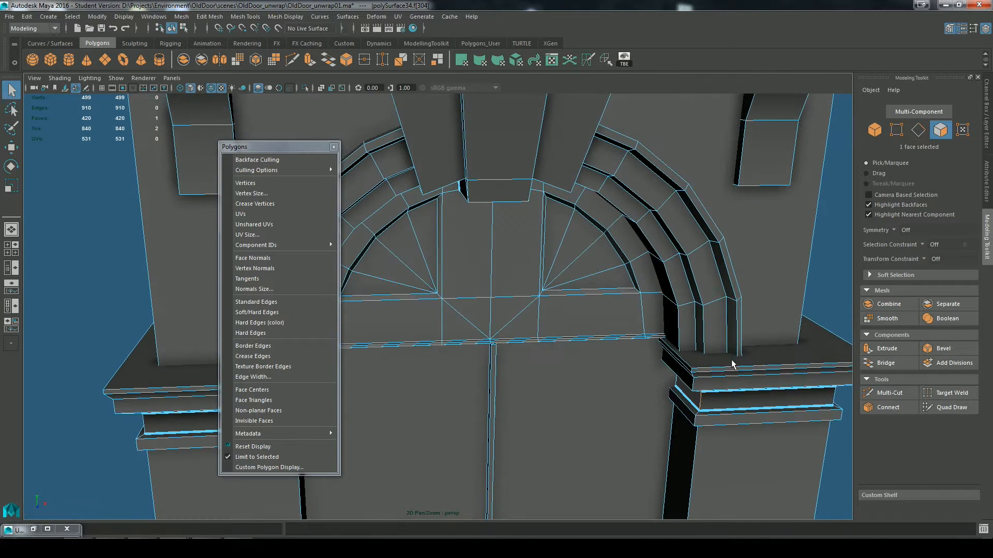
{"action": "right_click_drag", "start_coordinate": [731, 362], "coordinate": [730, 221]}
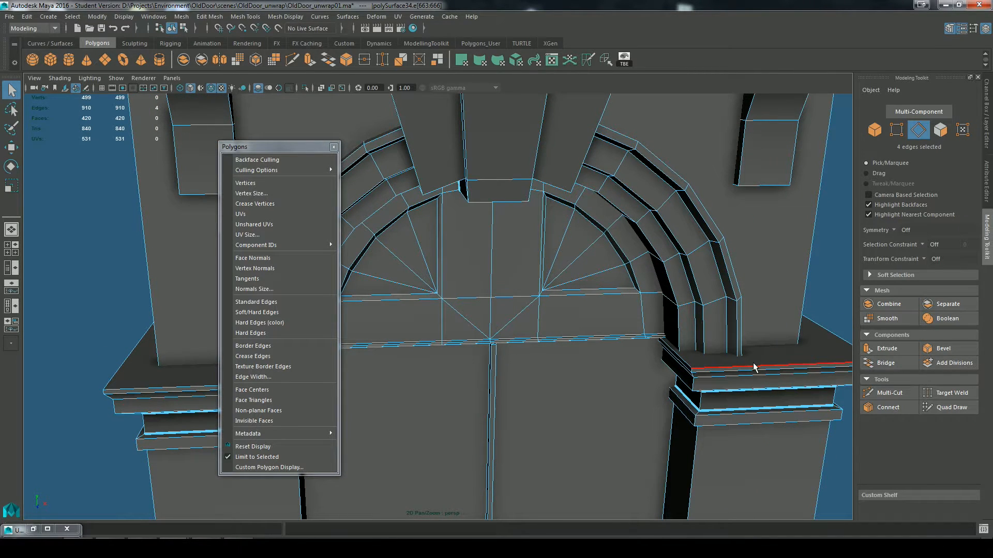
{"action": "mouse_move", "coordinate": [758, 395]}
{"action": "left_mouse_down", "text": "alt"}
{"action": "mouse_move", "coordinate": [722, 398]}
{"action": "mouse_move", "coordinate": [757, 397]}
{"action": "left_mouse_up", "text": "alt"}
{"action": "middle_click_drag", "start_coordinate": [758, 397], "coordinate": [672, 405], "text": "alt"}
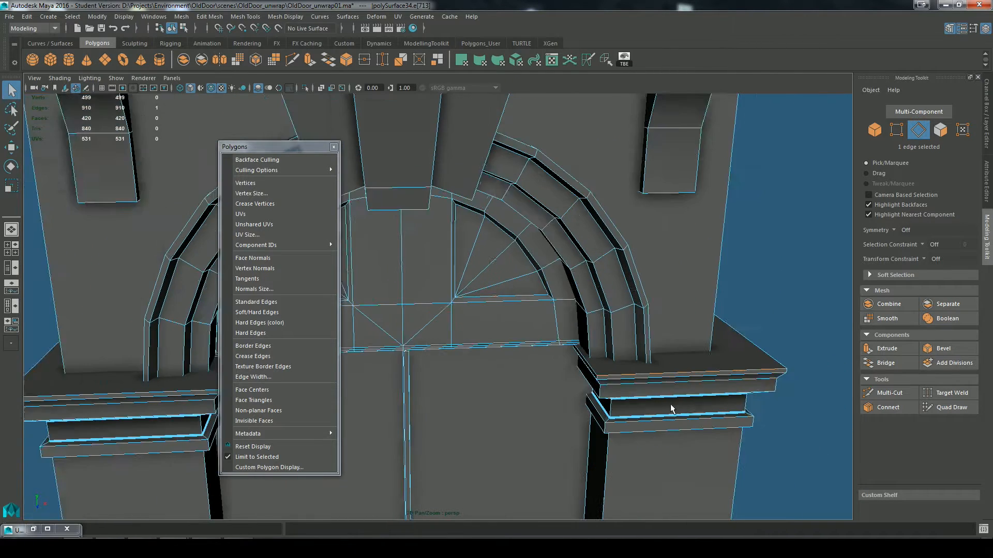
{"action": "right_click_drag", "start_coordinate": [671, 405], "coordinate": [640, 404], "text": "alt"}
Step: Select the top ledge faces of both pillar capitals in face mode
{"action": "right_click_drag", "start_coordinate": [617, 347], "coordinate": [745, 344]}
{"action": "right_click_drag", "start_coordinate": [602, 357], "coordinate": [619, 355]}
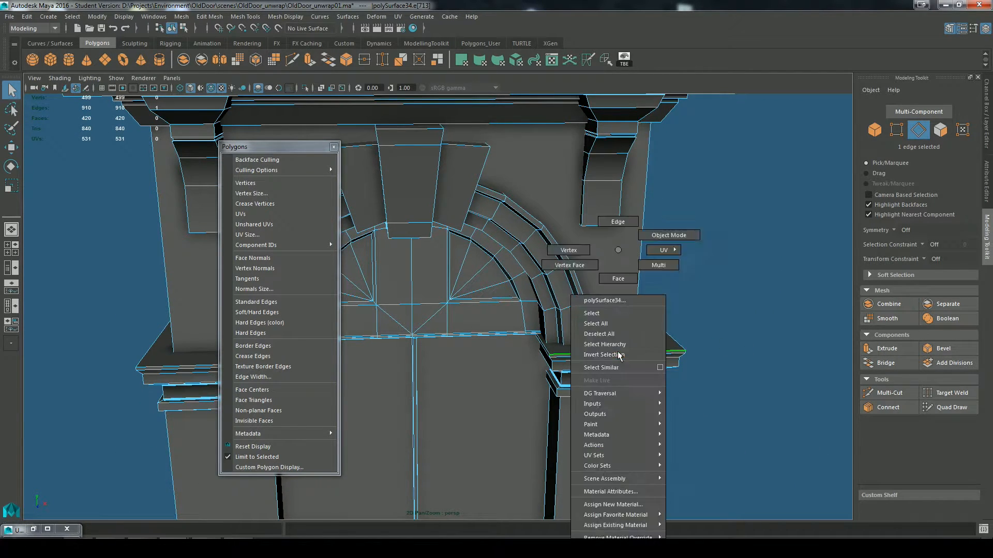
{"action": "right_click_drag", "start_coordinate": [621, 281], "coordinate": [619, 279]}
{"action": "left_click", "coordinate": [658, 345]}
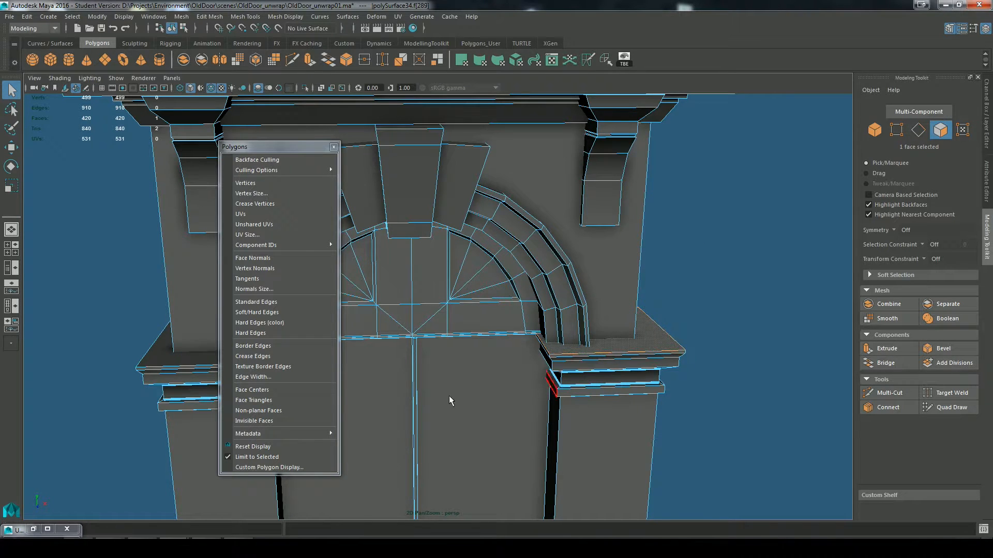
{"action": "left_click", "coordinate": [166, 359], "text": "shift"}
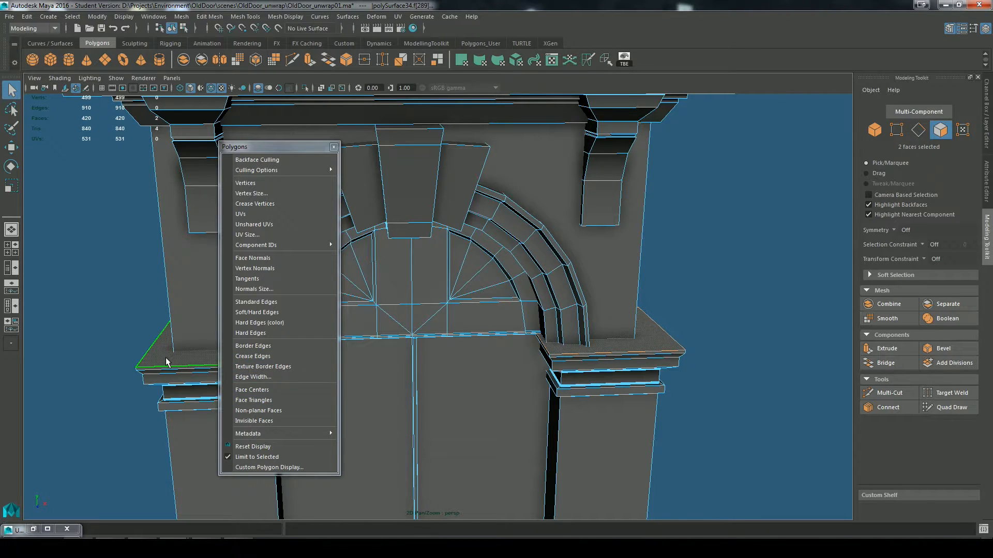
Step: Planar-map the selected top ledge faces of both capitals from the Y axis with bounding box fit
{"action": "left_click", "coordinate": [334, 147]}
{"action": "left_click", "coordinate": [402, 16]}
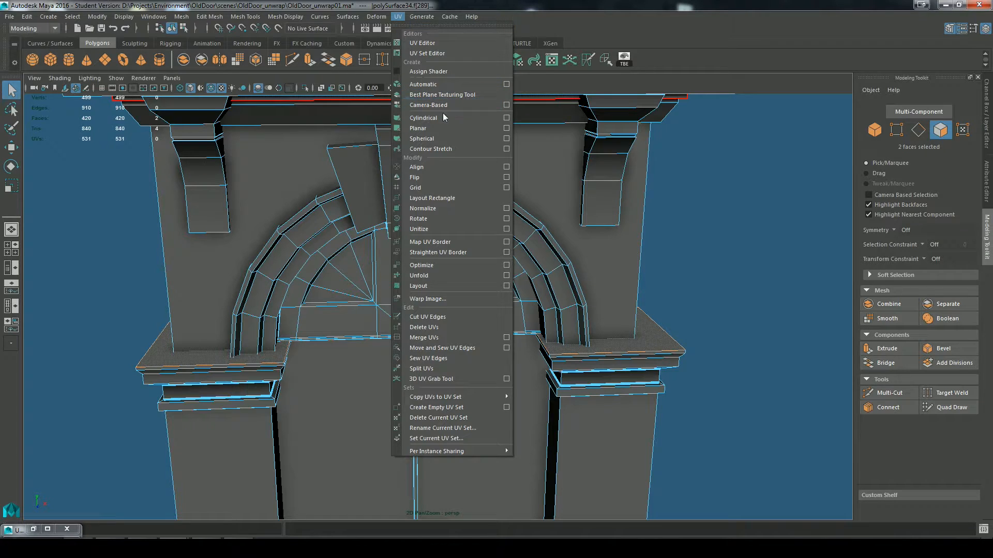
{"action": "left_click", "coordinate": [506, 129]}
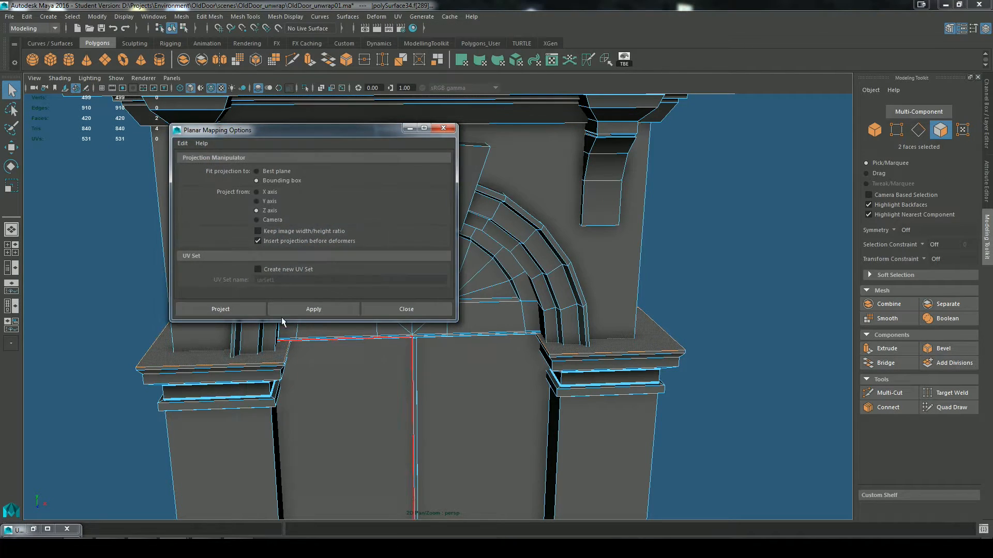
{"action": "left_click", "coordinate": [222, 309]}
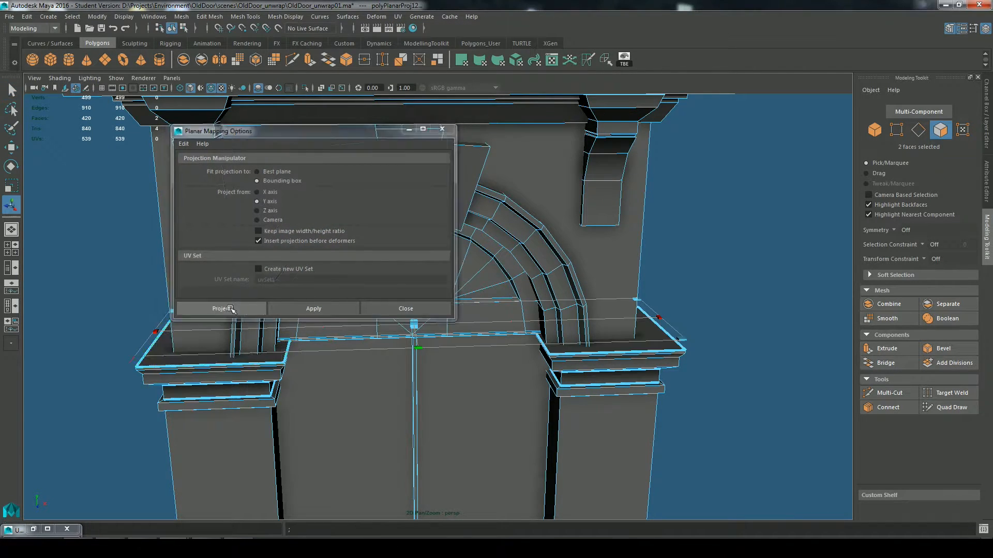
{"action": "left_click_drag", "start_coordinate": [459, 399], "coordinate": [517, 343], "text": "alt"}
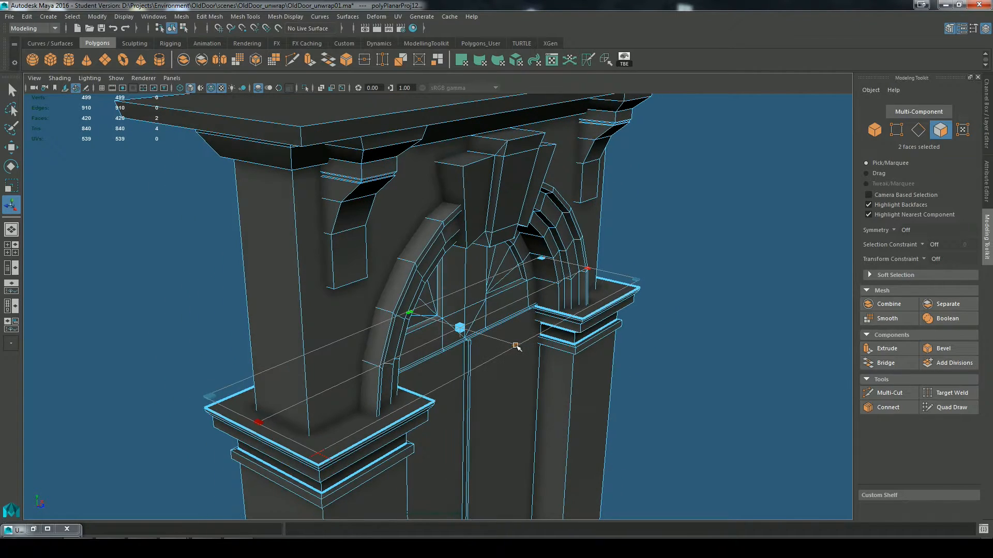
{"action": "middle_click_drag", "start_coordinate": [639, 398], "coordinate": [564, 321], "text": "alt"}
{"action": "left_click", "coordinate": [691, 372]}
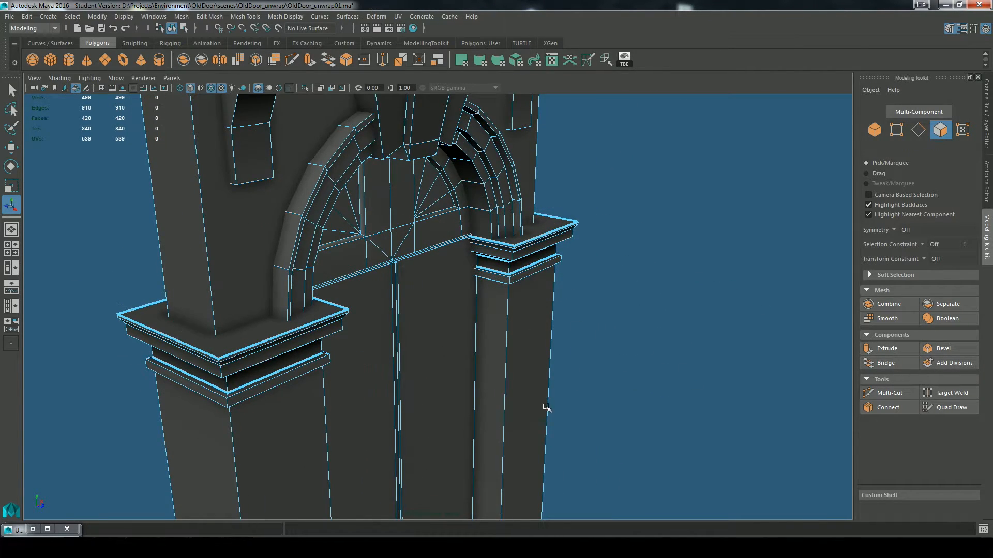
Step: Examine the capitals and shafts of both pillars for edges that still need UV seams
{"action": "scroll", "coordinate": [547, 408], "scroll_direction": "up", "scroll_amount": 2}
{"action": "middle_click_drag", "start_coordinate": [548, 407], "coordinate": [703, 350], "text": "alt"}
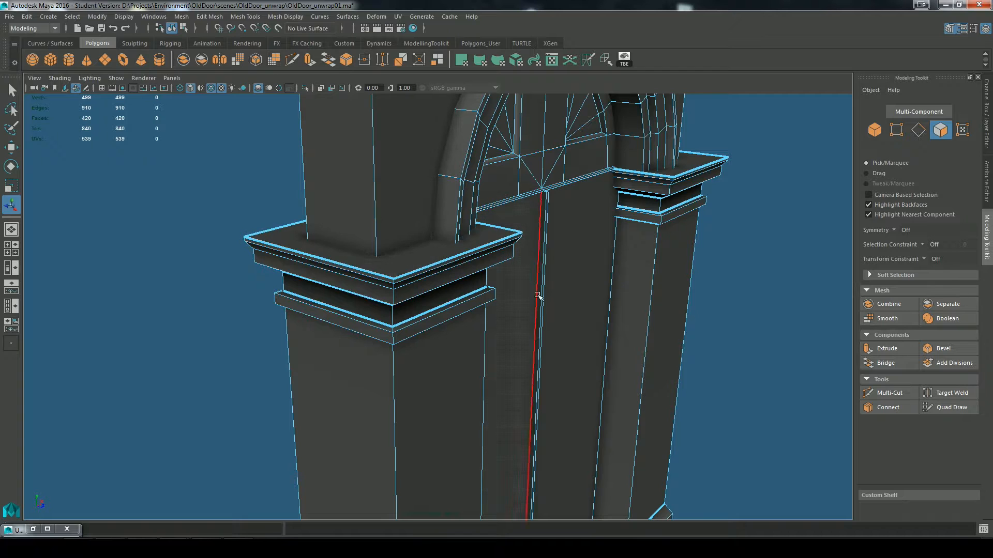
{"action": "left_click_drag", "start_coordinate": [531, 406], "coordinate": [532, 389], "text": "alt"}
{"action": "mouse_move", "coordinate": [463, 272]}
{"action": "left_mouse_down", "text": "alt"}
{"action": "mouse_move", "coordinate": [456, 291]}
{"action": "mouse_move", "coordinate": [446, 276]}
{"action": "left_mouse_up", "text": "alt"}
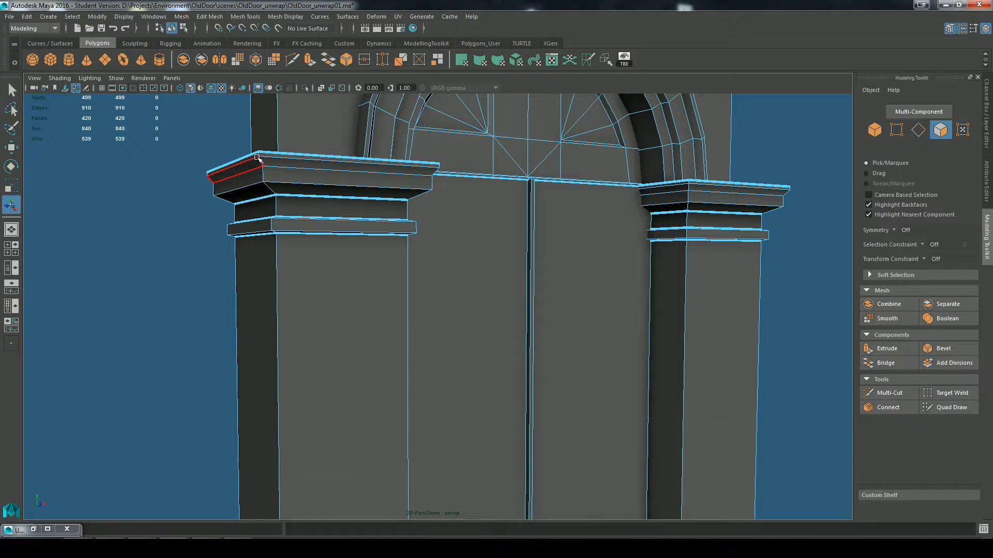
{"action": "left_click_drag", "start_coordinate": [283, 207], "coordinate": [441, 224], "text": "alt"}
{"action": "right_click_drag", "start_coordinate": [608, 250], "coordinate": [606, 223]}
{"action": "left_click_drag", "start_coordinate": [546, 310], "coordinate": [629, 324], "text": "alt"}
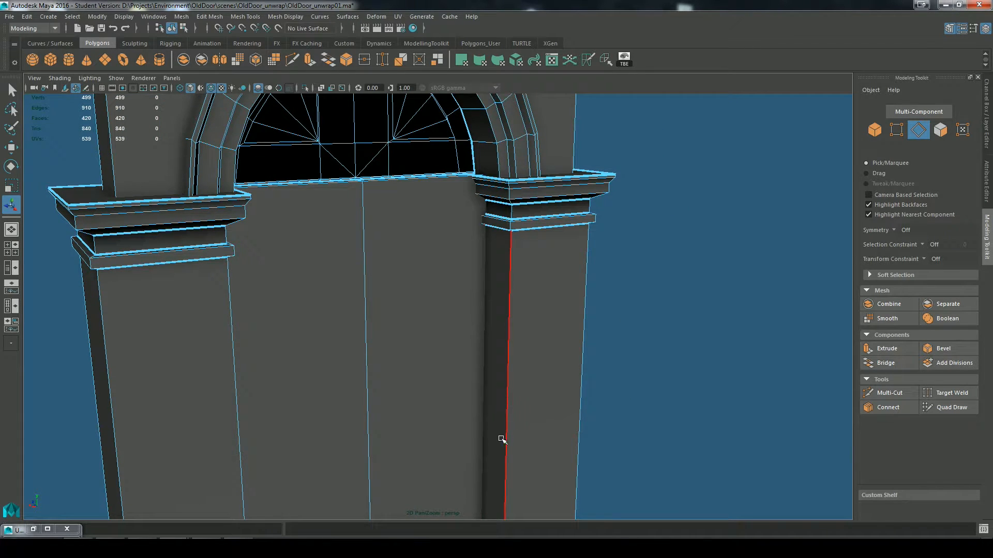
Step: Cut the UVs along the inner vertical corner edge loops of both pillars on the back of the doorway
{"action": "middle_click_drag", "start_coordinate": [502, 439], "coordinate": [508, 287], "text": "alt"}
{"action": "double_click", "coordinate": [514, 288]}
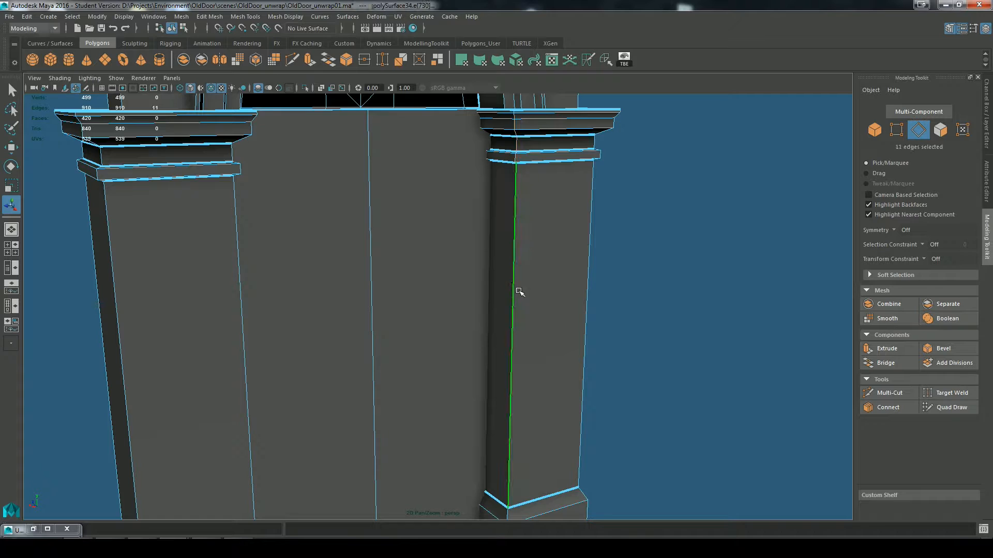
{"action": "left_click_drag", "start_coordinate": [212, 280], "coordinate": [298, 255], "text": "alt"}
{"action": "double_click", "coordinate": [297, 256], "text": "shift"}
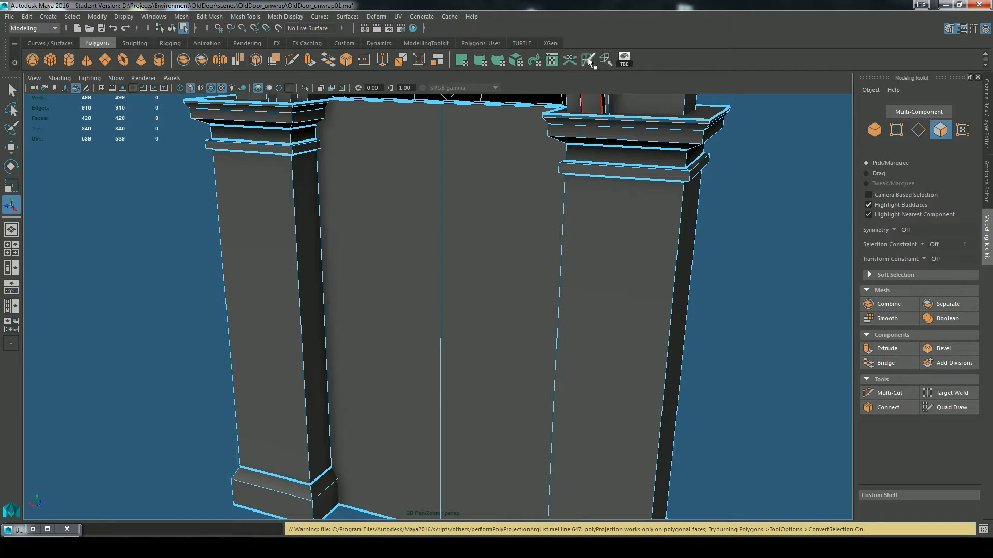
{"action": "left_click_drag", "start_coordinate": [676, 295], "coordinate": [562, 210], "text": "alt"}
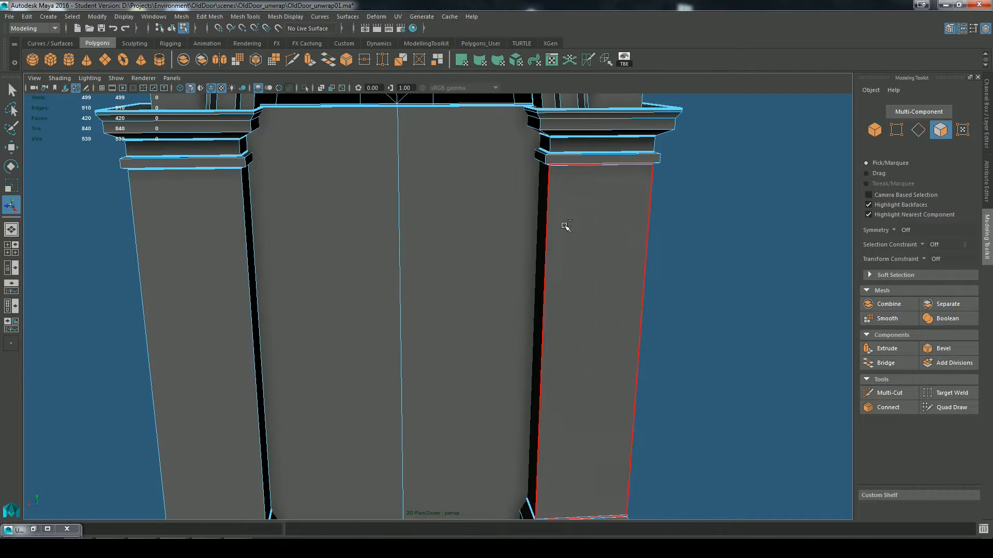
{"action": "key", "text": "ctrl+z"}
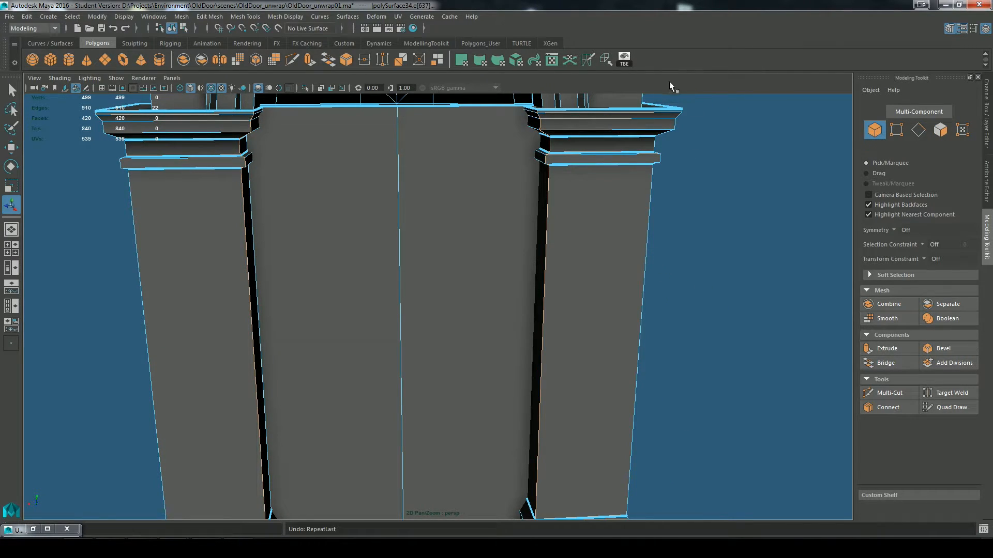
{"action": "left_click", "coordinate": [589, 59]}
{"action": "left_click", "coordinate": [707, 292]}
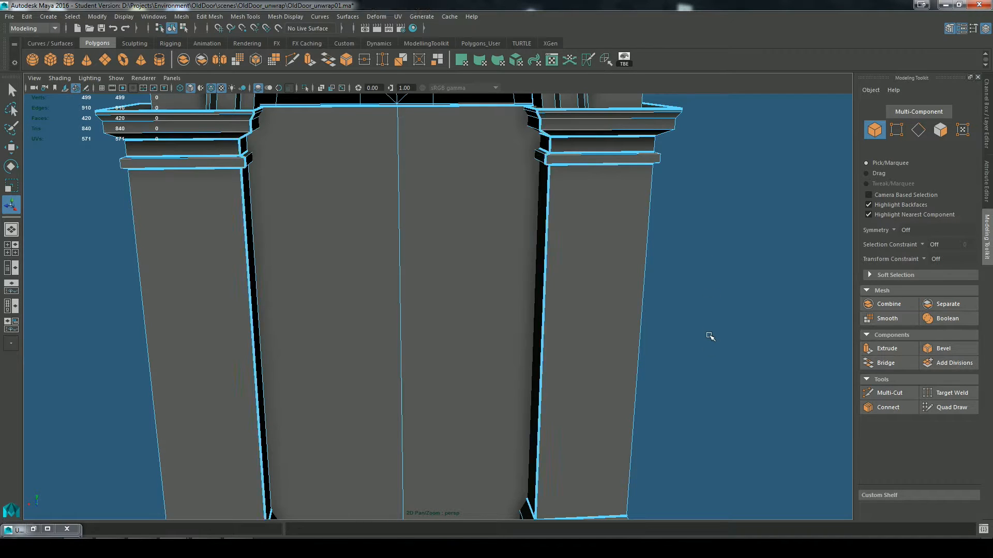
Step: Inspect the UV seams on the pillar shafts, bases and capitals from the back and front of the doorway
{"action": "left_click_drag", "start_coordinate": [708, 335], "coordinate": [742, 328], "text": "alt"}
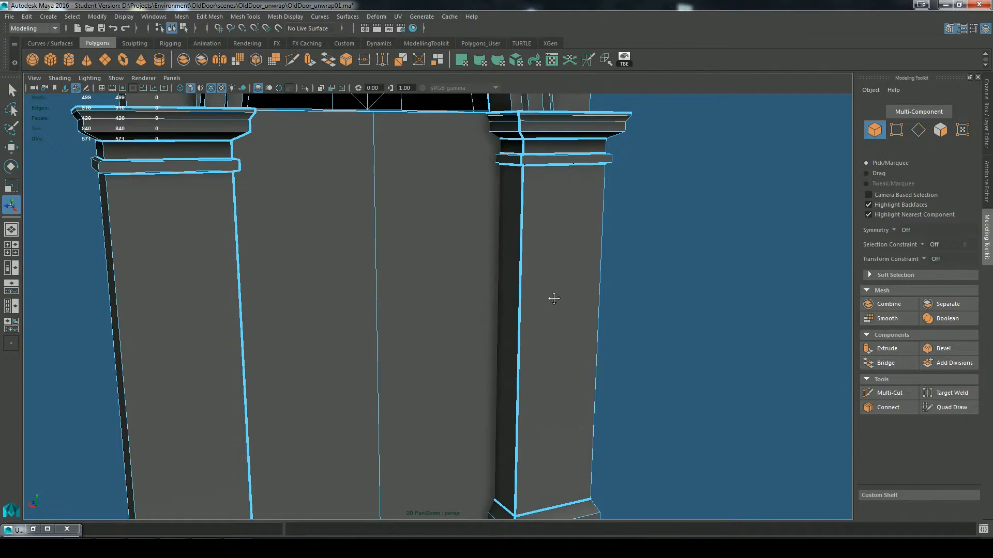
{"action": "middle_click_drag", "start_coordinate": [554, 298], "coordinate": [587, 160], "text": "alt"}
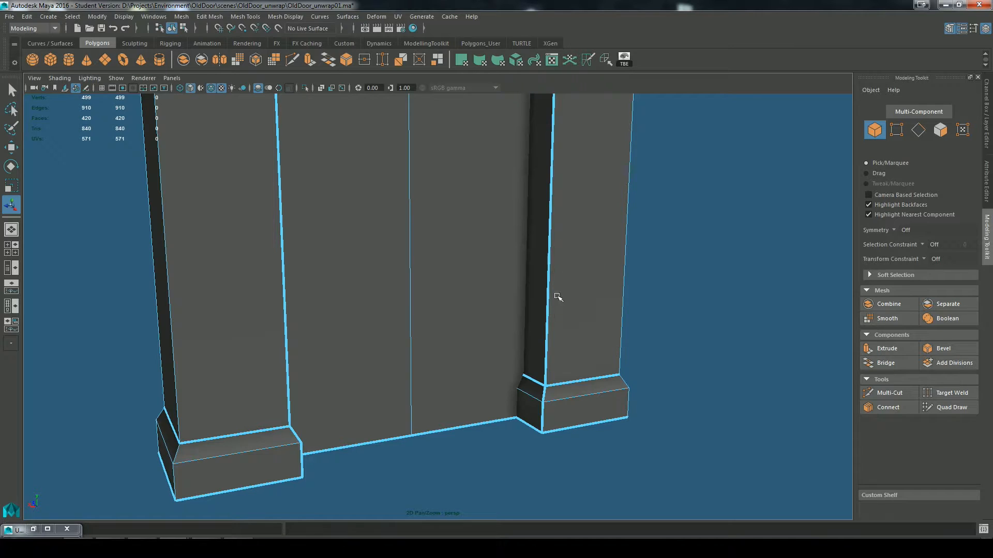
{"action": "left_click_drag", "start_coordinate": [705, 354], "coordinate": [606, 200], "text": "alt"}
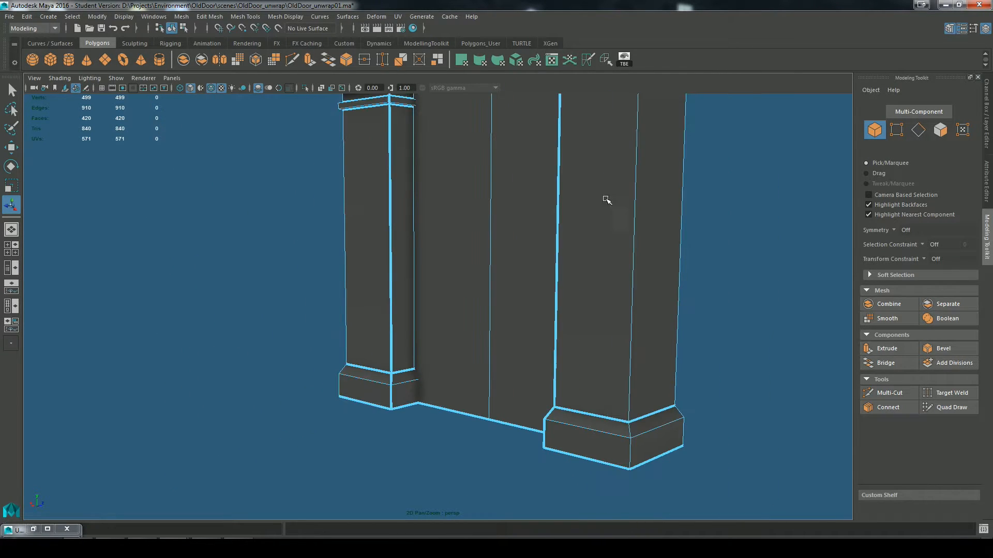
{"action": "left_click_drag", "start_coordinate": [631, 235], "coordinate": [473, 267], "text": "alt"}
{"action": "middle_click_drag", "start_coordinate": [472, 268], "coordinate": [502, 301], "text": "alt"}
{"action": "right_click_drag", "start_coordinate": [502, 302], "coordinate": [479, 300], "text": "alt"}
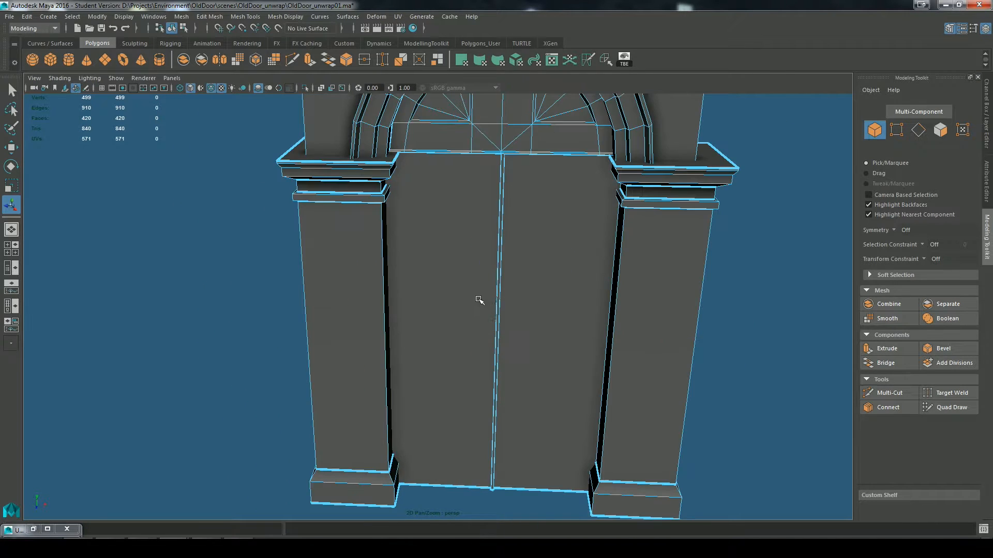
{"action": "middle_click_drag", "start_coordinate": [479, 300], "coordinate": [532, 310], "text": "alt"}
{"action": "left_click_drag", "start_coordinate": [532, 311], "coordinate": [531, 298], "text": "alt"}
{"action": "left_click_drag", "start_coordinate": [344, 240], "coordinate": [524, 217], "text": "alt"}
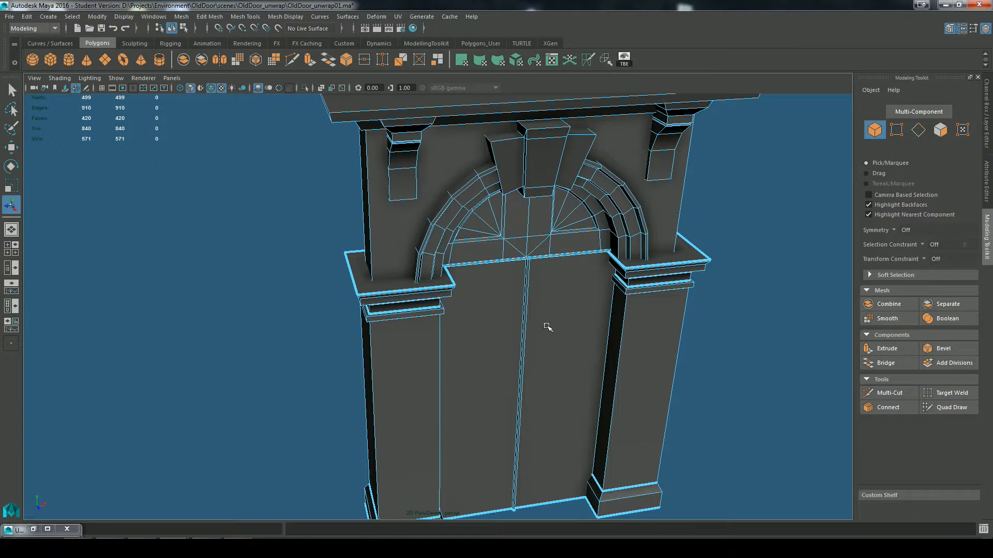
Step: Select all of the doorway's UVs in the UV editor and open the Unfold options
{"action": "left_click", "coordinate": [33, 529]}
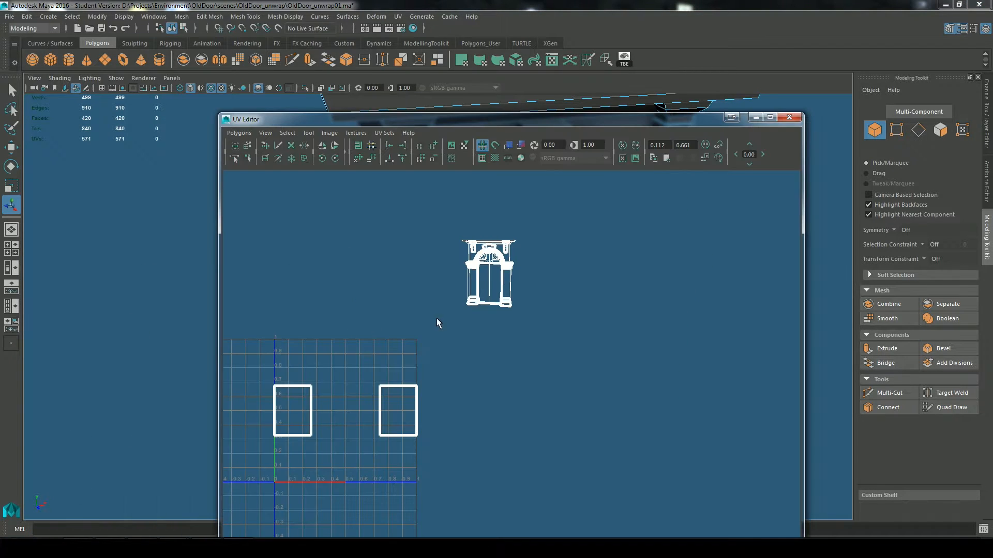
{"action": "middle_click_drag", "start_coordinate": [402, 357], "coordinate": [499, 355], "text": "alt"}
{"action": "left_click_drag", "start_coordinate": [603, 122], "coordinate": [659, 112]}
{"action": "right_click_drag", "start_coordinate": [629, 248], "coordinate": [713, 213]}
{"action": "left_click_drag", "start_coordinate": [729, 181], "coordinate": [390, 539]}
{"action": "left_click_drag", "start_coordinate": [586, 115], "coordinate": [520, 478]}
{"action": "middle_click_drag", "start_coordinate": [578, 313], "coordinate": [580, 220], "text": "alt"}
{"action": "right_click_drag", "start_coordinate": [580, 220], "coordinate": [558, 254], "text": "alt"}
{"action": "left_click_drag", "start_coordinate": [558, 254], "coordinate": [583, 359], "text": "alt"}
{"action": "left_click_drag", "start_coordinate": [533, 477], "coordinate": [552, 95]}
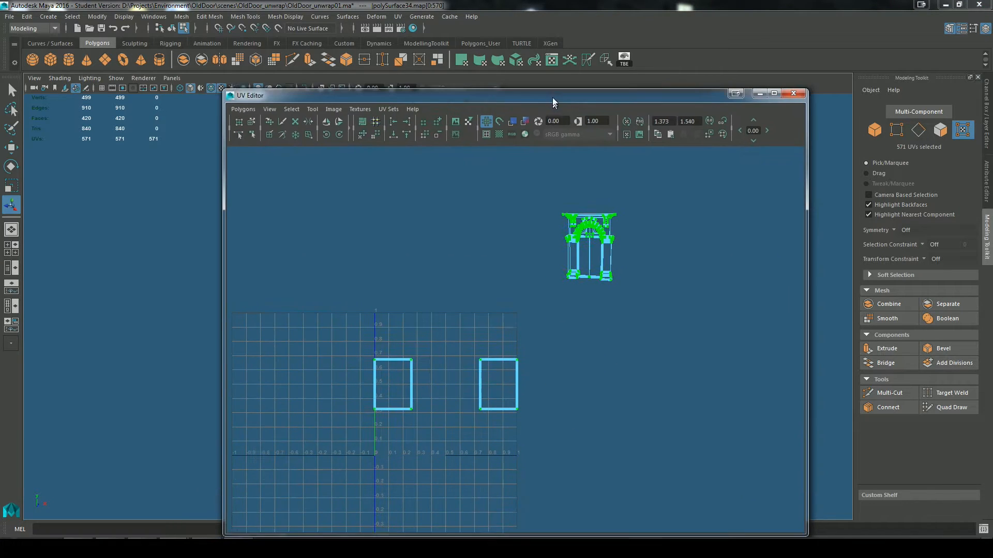
{"action": "left_click", "coordinate": [245, 107]}
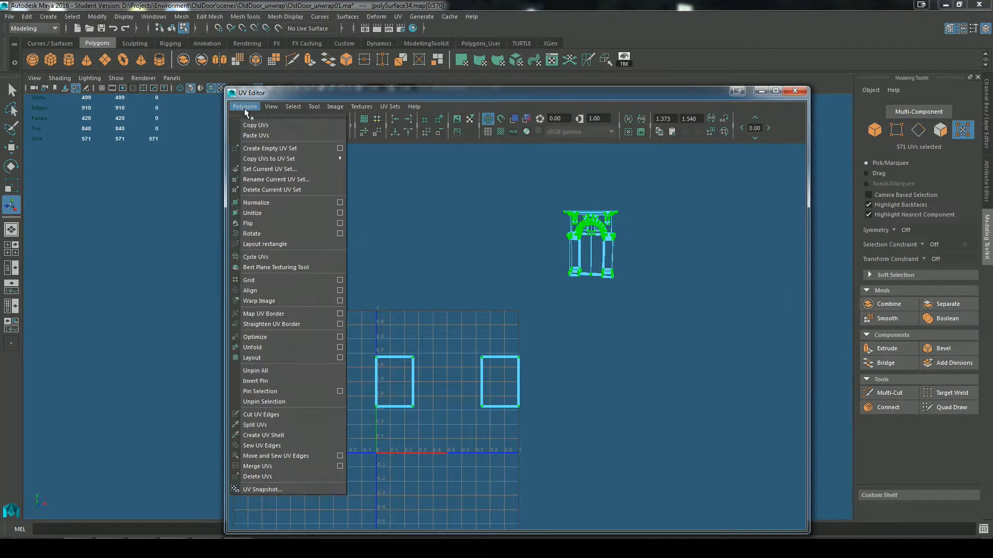
{"action": "left_click", "coordinate": [340, 350]}
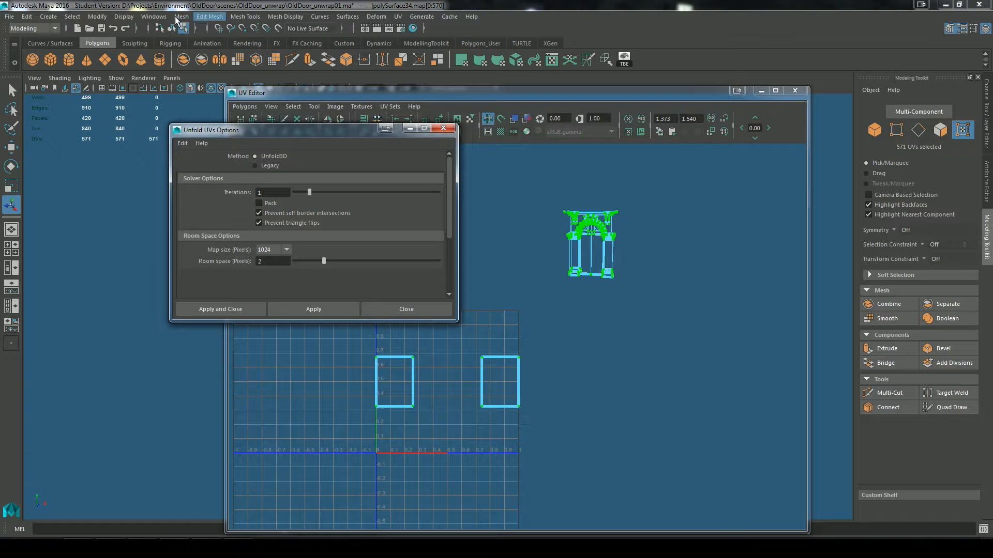
{"action": "left_click", "coordinate": [153, 16]}
{"action": "mouse_move", "coordinate": [207, 84]}
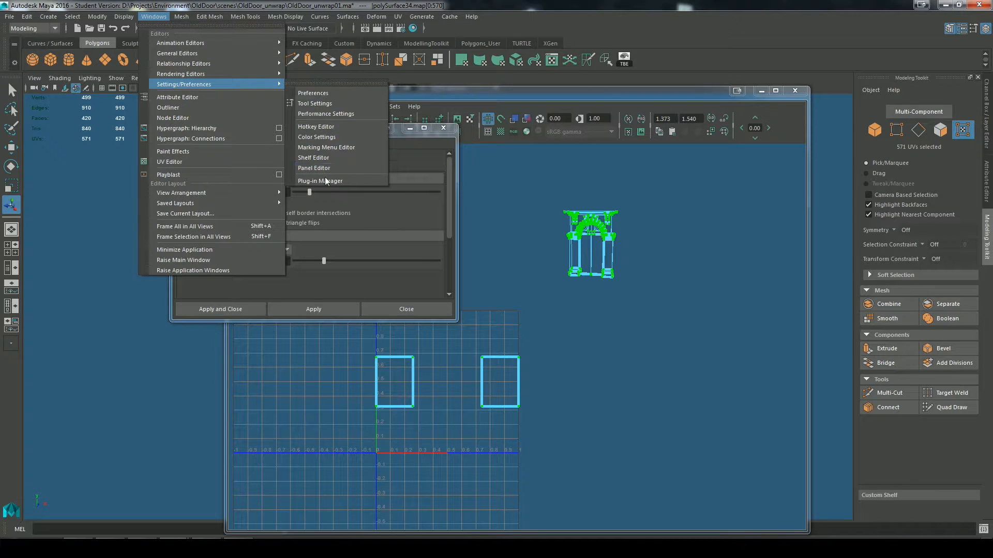
{"action": "left_click", "coordinate": [448, 172]}
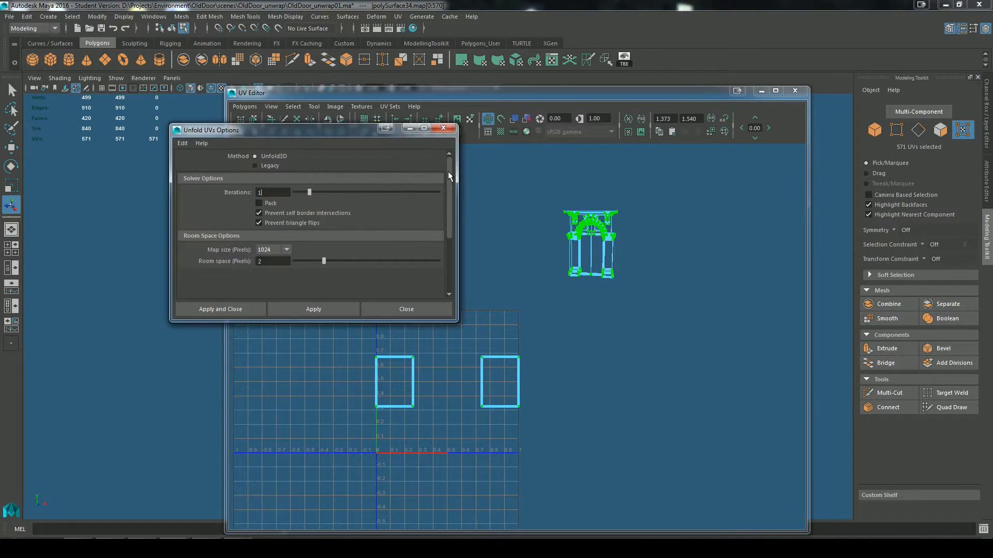
Step: Unfold the selected UVs with the Unfold3D method, Pack enabled, 1 iteration, a 1024 map size and 2 pixels of room space
{"action": "left_click_drag", "start_coordinate": [447, 171], "coordinate": [446, 163]}
{"action": "left_click", "coordinate": [305, 309]}
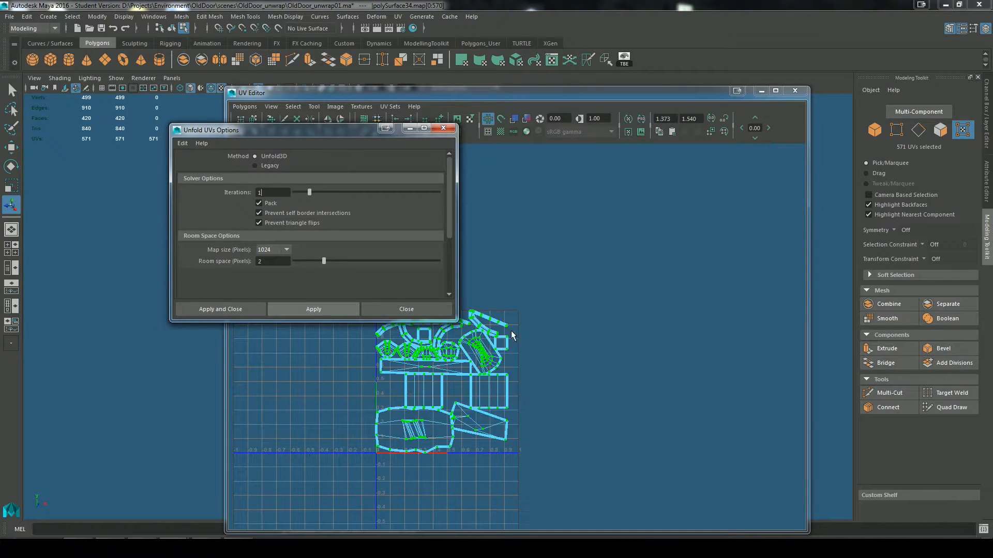
{"action": "left_click", "coordinate": [409, 129]}
{"action": "key", "text": "f"}
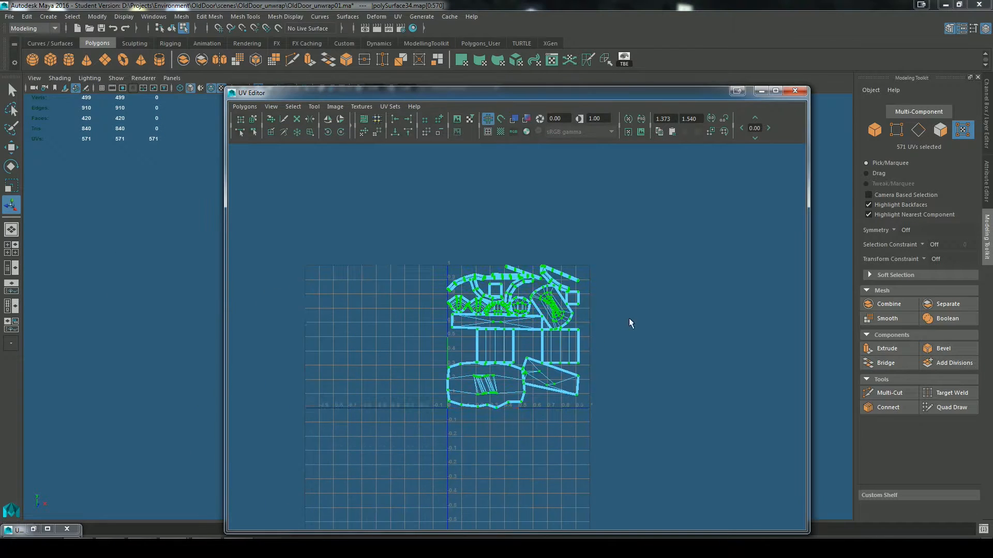
Step: Select the faces of both pillars on the model and locate their shells in the UV editor
{"action": "left_click_drag", "start_coordinate": [646, 96], "coordinate": [708, 451]}
{"action": "right_click_drag", "start_coordinate": [418, 209], "coordinate": [420, 243]}
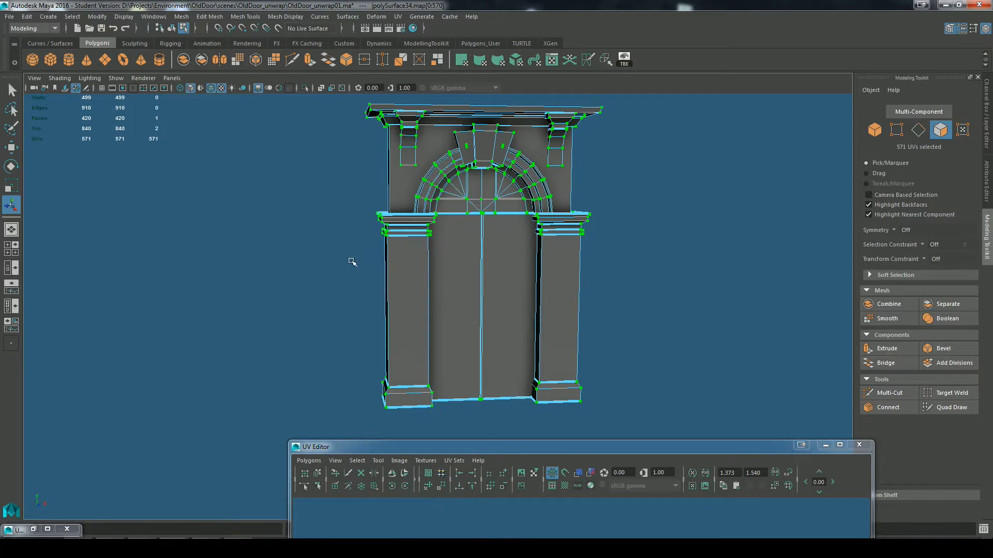
{"action": "left_click_drag", "start_coordinate": [329, 227], "coordinate": [404, 413]}
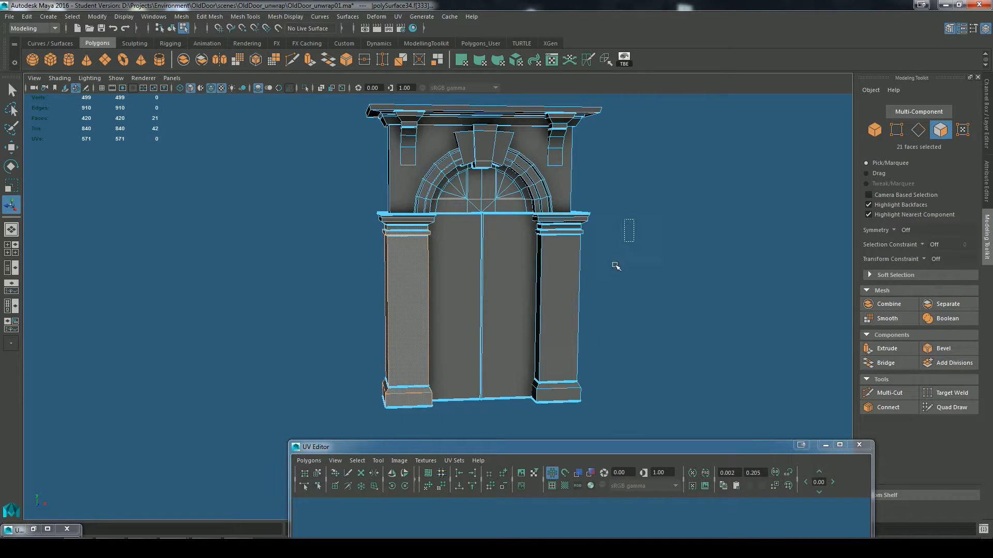
{"action": "left_click_drag", "start_coordinate": [616, 266], "coordinate": [562, 415], "text": "shift"}
{"action": "left_click", "coordinate": [602, 450]}
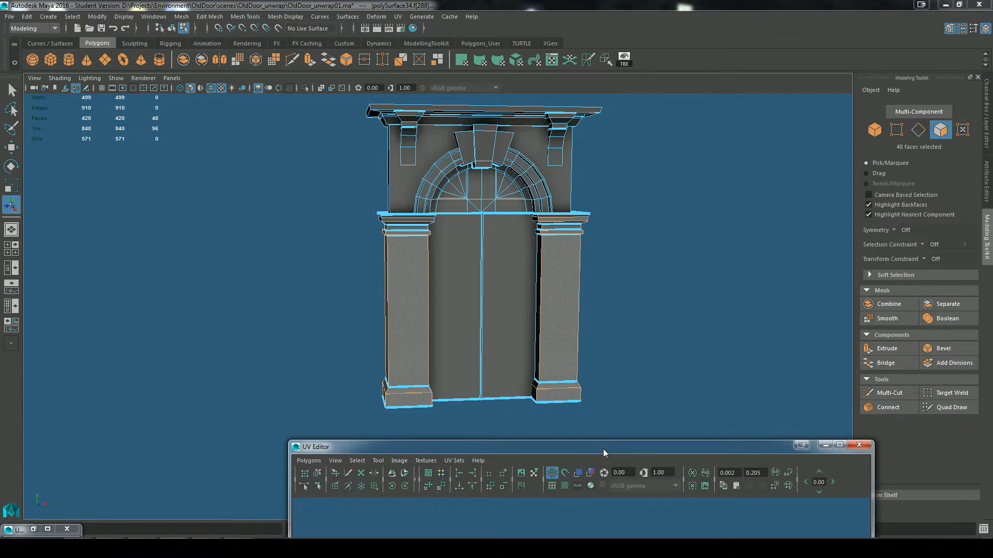
{"action": "left_click_drag", "start_coordinate": [603, 449], "coordinate": [581, 140]}
{"action": "scroll", "coordinate": [669, 390], "scroll_direction": "up", "scroll_amount": 5}
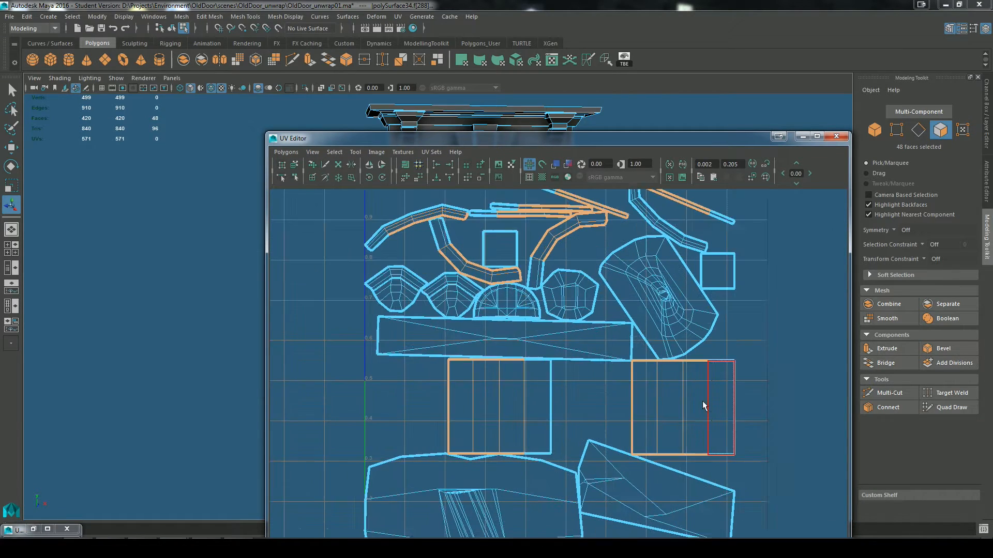
Step: Select only the faces of the two rectangular pillar shaft shells in the UV layout
{"action": "middle_click_drag", "start_coordinate": [498, 384], "coordinate": [501, 353], "text": "alt"}
{"action": "right_click_drag", "start_coordinate": [500, 353], "coordinate": [500, 377]}
{"action": "left_click_drag", "start_coordinate": [401, 353], "coordinate": [770, 368]}
{"action": "scroll", "coordinate": [727, 356], "scroll_direction": "up", "scroll_amount": 1}
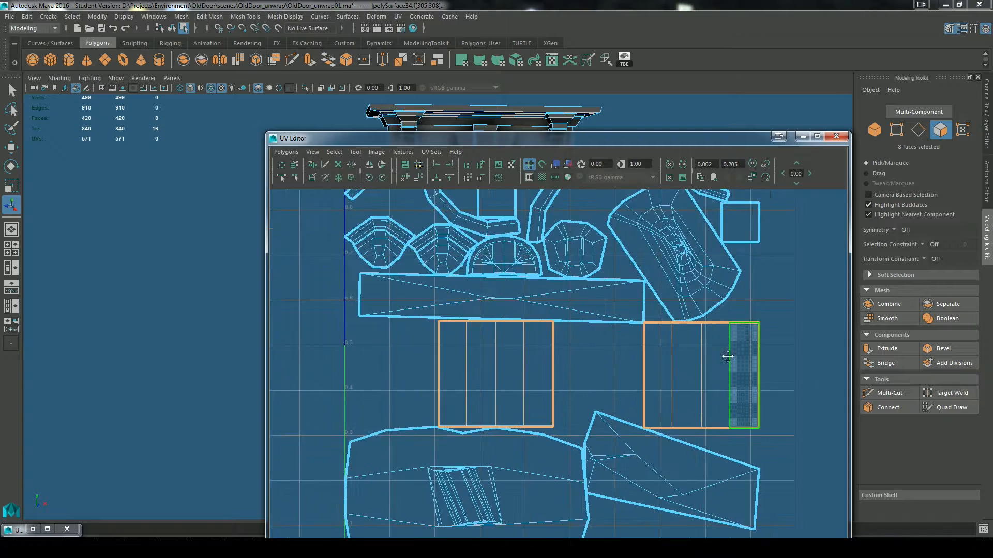
{"action": "scroll", "coordinate": [665, 406], "scroll_direction": "down", "scroll_amount": 3}
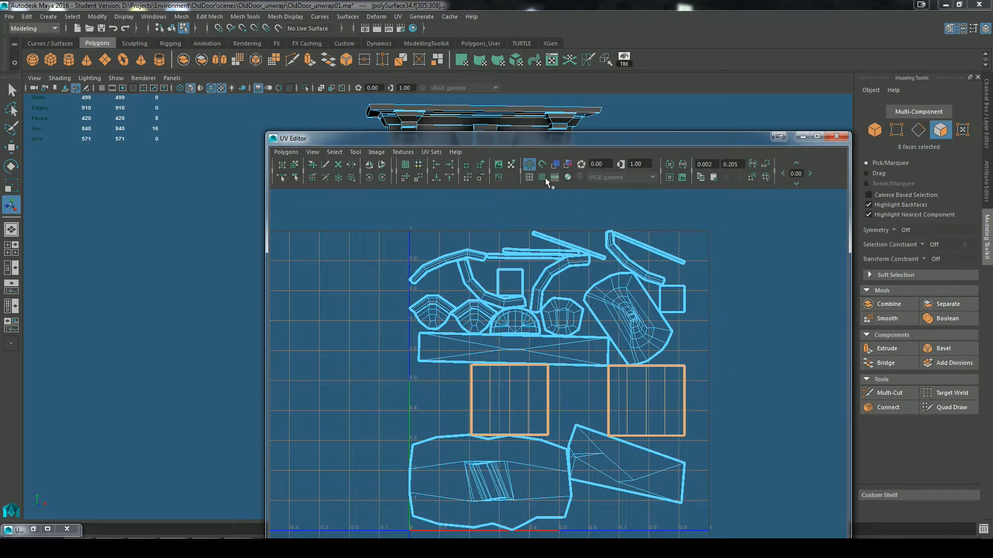
Step: Display the checker pattern on the doorway and examine texture distortion on the left pillar and door panels
{"action": "left_click", "coordinate": [541, 175]}
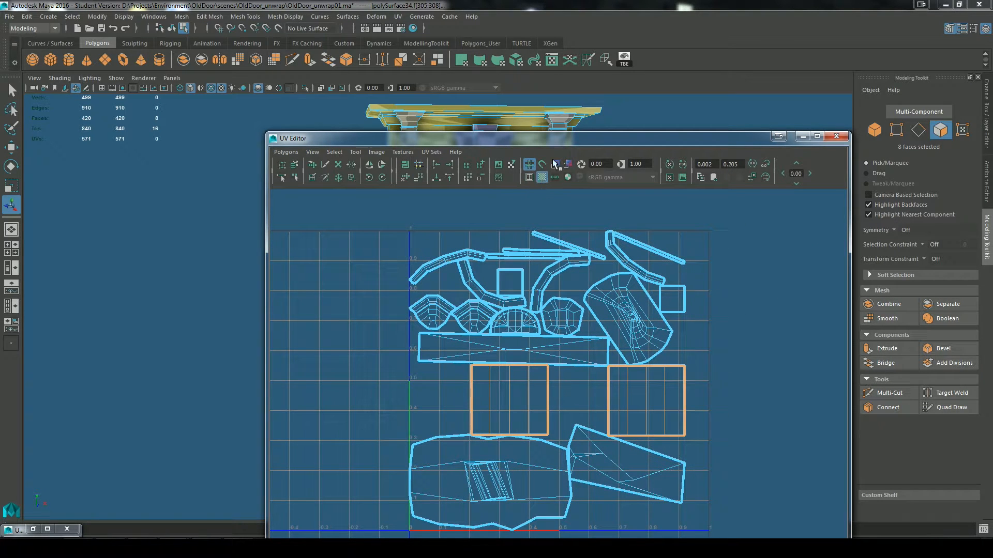
{"action": "left_click_drag", "start_coordinate": [574, 140], "coordinate": [666, 511]}
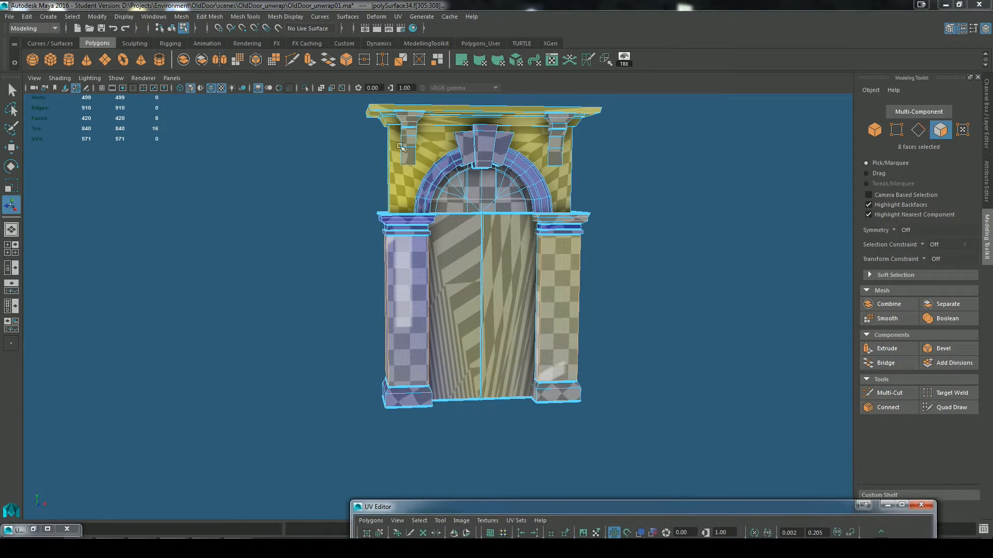
{"action": "middle_click_drag", "start_coordinate": [484, 263], "coordinate": [562, 274], "text": "alt"}
{"action": "scroll", "coordinate": [548, 337], "scroll_direction": "up", "scroll_amount": 5}
{"action": "right_click_drag", "start_coordinate": [521, 249], "coordinate": [566, 231]}
{"action": "left_click", "coordinate": [548, 289]}
{"action": "scroll", "coordinate": [574, 336], "scroll_direction": "up", "scroll_amount": 1}
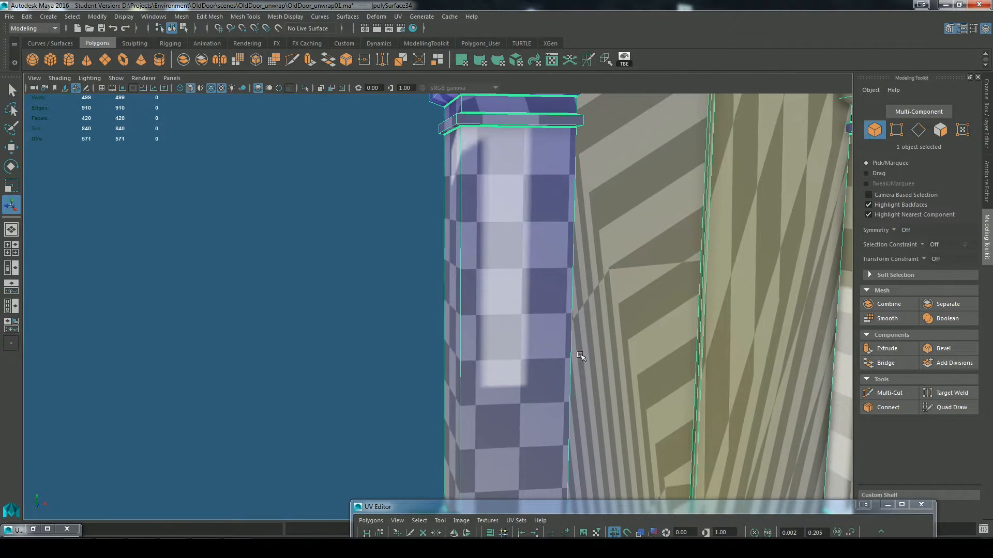
Step: Examine the checker pattern on both pillar shafts and their bases for texture distortion
{"action": "middle_click_drag", "start_coordinate": [543, 374], "coordinate": [548, 181], "text": "alt"}
{"action": "scroll", "coordinate": [553, 321], "scroll_direction": "up", "scroll_amount": 4}
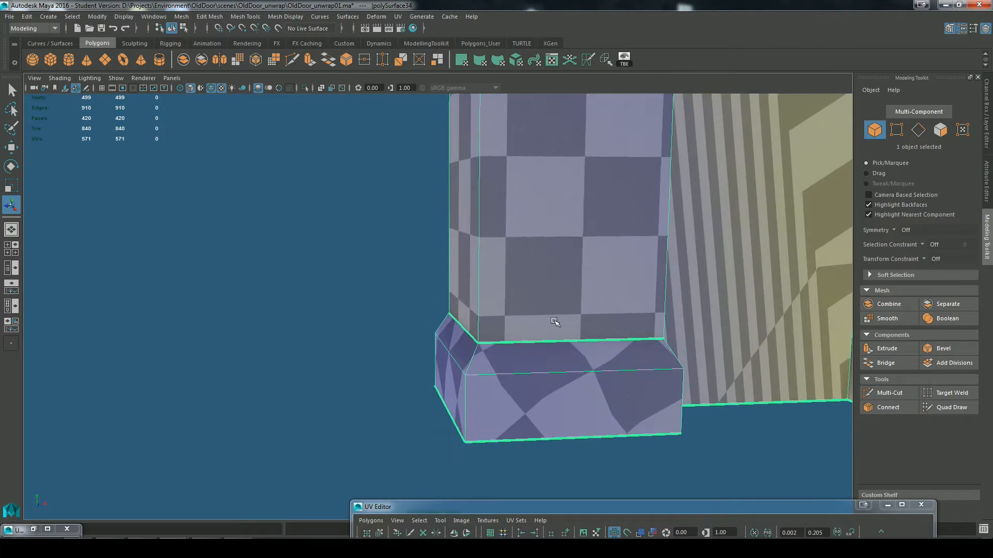
{"action": "left_click_drag", "start_coordinate": [497, 401], "coordinate": [562, 367], "text": "alt"}
{"action": "middle_click_drag", "start_coordinate": [588, 231], "coordinate": [534, 376], "text": "alt"}
{"action": "left_click_drag", "start_coordinate": [512, 359], "coordinate": [492, 353], "text": "alt"}
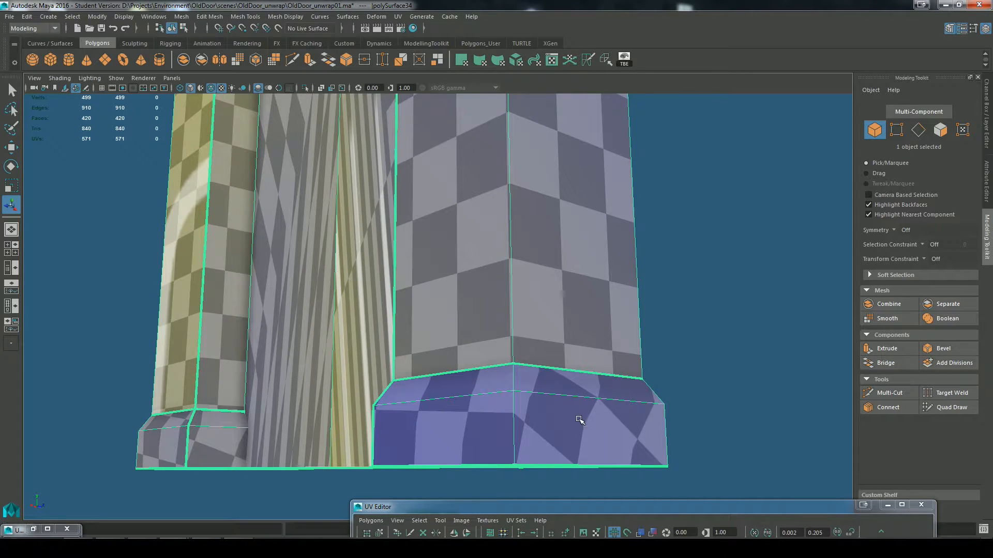
{"action": "left_click_drag", "start_coordinate": [563, 508], "coordinate": [583, 494]}
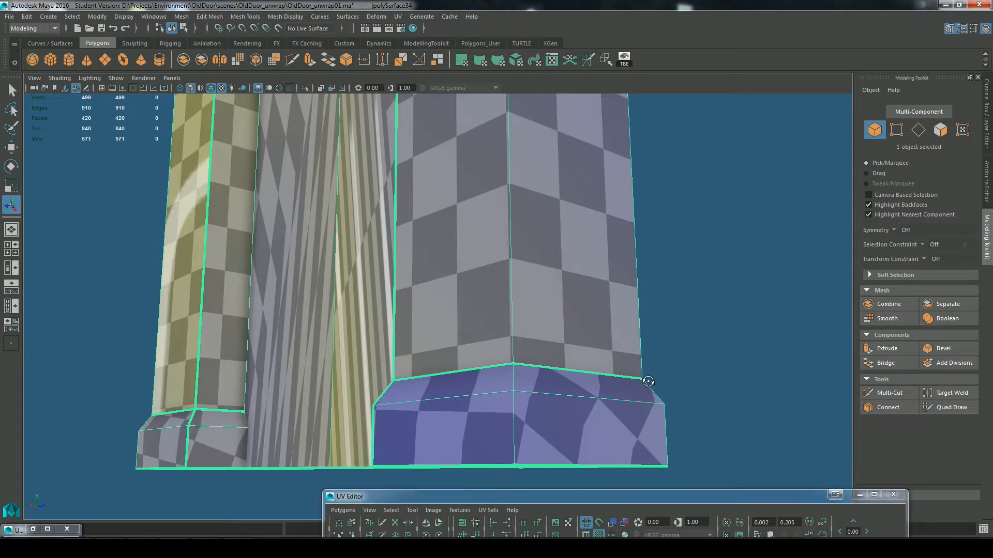
{"action": "scroll", "coordinate": [520, 269], "scroll_direction": "up", "scroll_amount": 5}
{"action": "middle_click_drag", "start_coordinate": [521, 268], "coordinate": [437, 150], "text": "alt"}
Step: Select the upper-left curved strip shell in the UV layout and move it outside the 0–1 UV space
{"action": "left_click_drag", "start_coordinate": [550, 502], "coordinate": [522, 117]}
{"action": "left_click", "coordinate": [325, 138]}
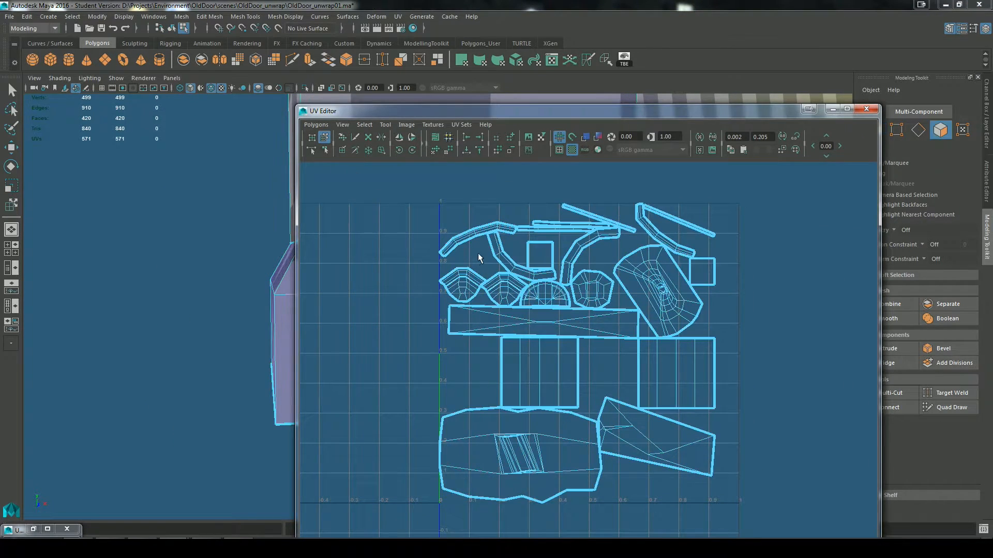
{"action": "left_click", "coordinate": [474, 236]}
{"action": "left_click_drag", "start_coordinate": [478, 241], "coordinate": [389, 197]}
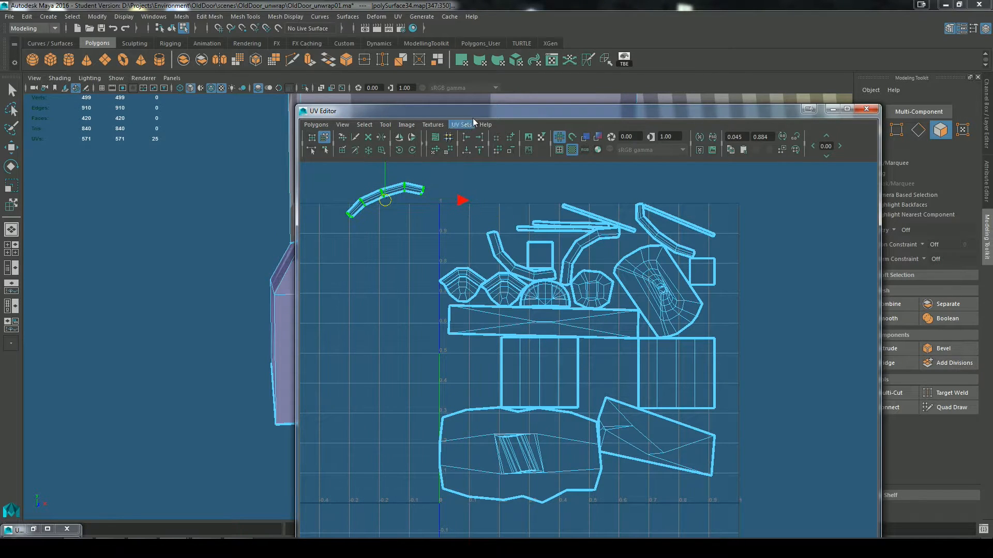
Step: Locate the selected shell on the model and examine the checker pattern on the right pillar's capital moulding
{"action": "left_click_drag", "start_coordinate": [473, 109], "coordinate": [490, 346]}
{"action": "middle_click_drag", "start_coordinate": [581, 255], "coordinate": [523, 219], "text": "alt"}
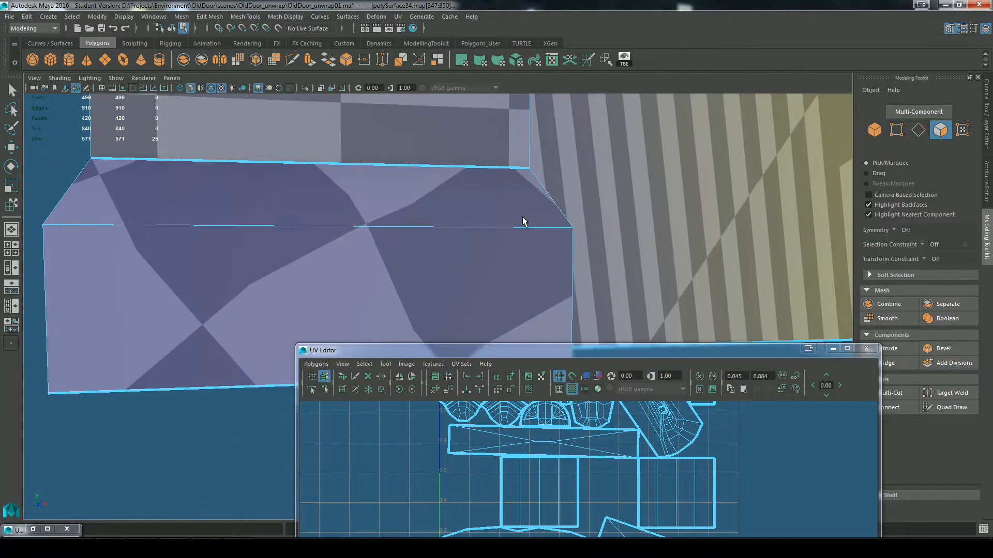
{"action": "middle_click_drag", "start_coordinate": [455, 175], "coordinate": [527, 241], "text": "alt"}
{"action": "middle_click_drag", "start_coordinate": [601, 283], "coordinate": [574, 206], "text": "alt"}
{"action": "right_click_drag", "start_coordinate": [610, 233], "coordinate": [642, 261], "text": "alt"}
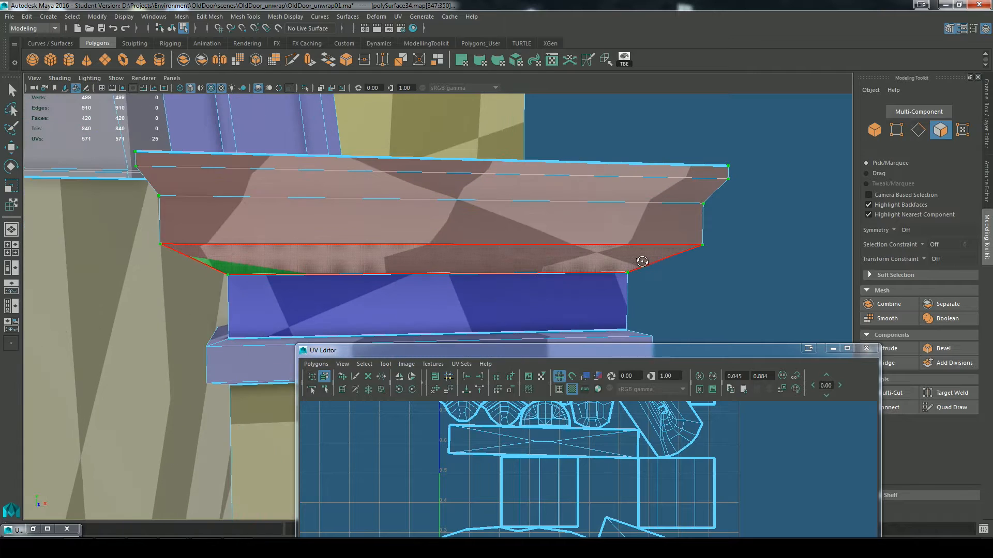
{"action": "left_click_drag", "start_coordinate": [643, 262], "coordinate": [455, 240], "text": "alt"}
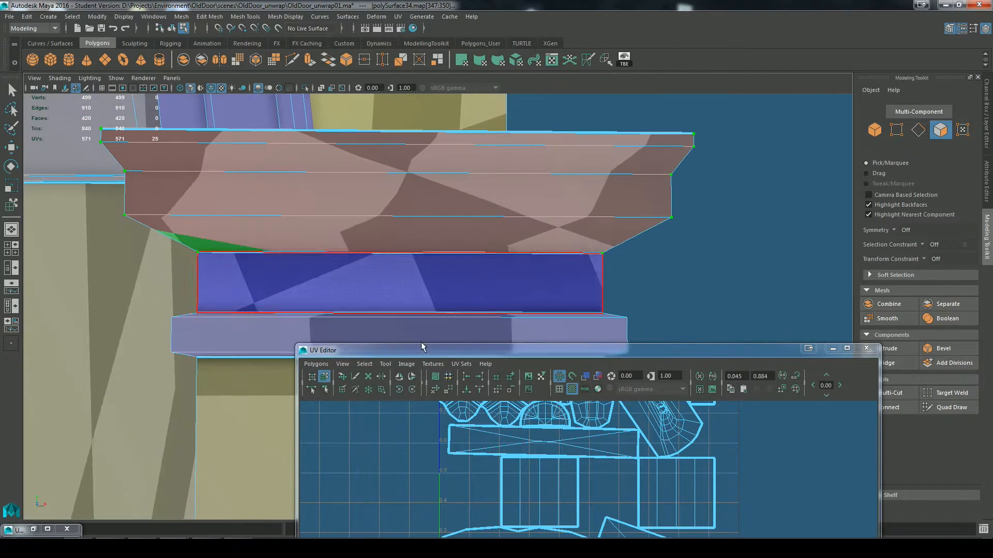
Step: Rotate the separated capital moulding shell in the UV editor until its middle section lies roughly horizontal
{"action": "right_click_drag", "start_coordinate": [511, 463], "coordinate": [518, 474], "text": "alt"}
{"action": "middle_click_drag", "start_coordinate": [517, 474], "coordinate": [537, 499], "text": "alt"}
{"action": "key", "text": "a"}
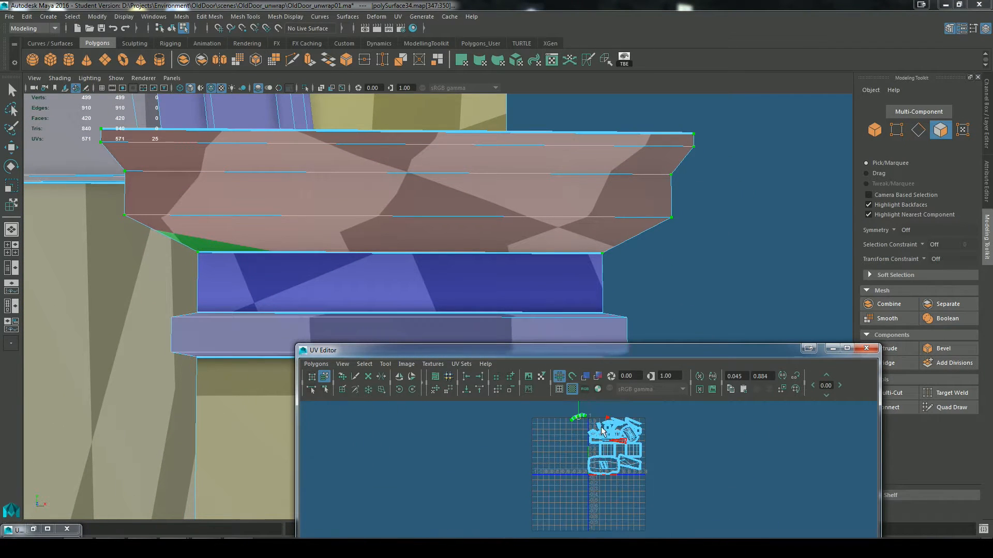
{"action": "right_click_drag", "start_coordinate": [587, 434], "coordinate": [595, 438], "text": "alt"}
{"action": "middle_click_drag", "start_coordinate": [595, 438], "coordinate": [596, 461], "text": "alt"}
{"action": "left_click_drag", "start_coordinate": [661, 253], "coordinate": [636, 223], "text": "alt"}
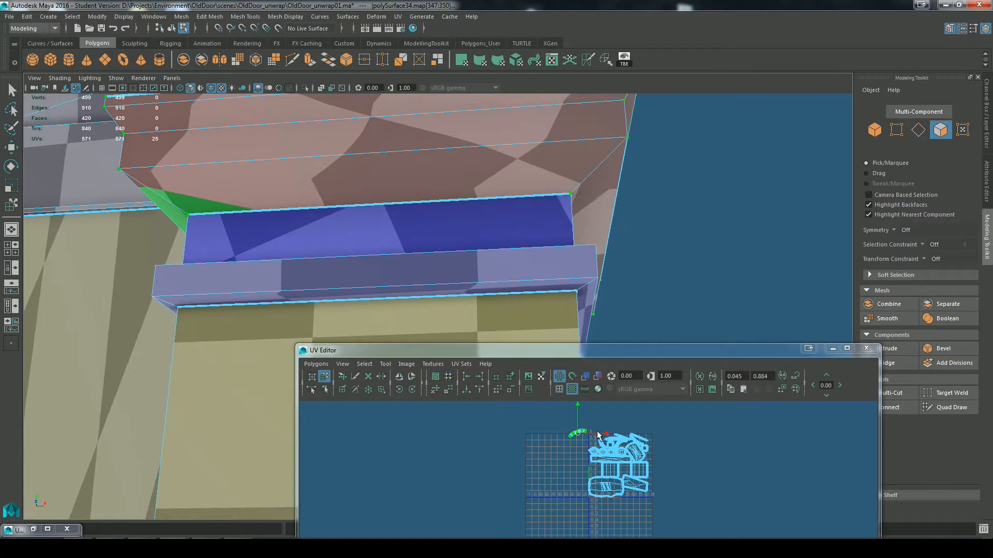
{"action": "right_click_drag", "start_coordinate": [507, 418], "coordinate": [535, 437], "text": "alt"}
{"action": "middle_click_drag", "start_coordinate": [535, 436], "coordinate": [507, 472], "text": "alt"}
{"action": "right_click_drag", "start_coordinate": [507, 473], "coordinate": [827, 510], "text": "alt"}
{"action": "right_click_drag", "start_coordinate": [411, 476], "coordinate": [742, 503], "text": "alt"}
{"action": "middle_click_drag", "start_coordinate": [460, 447], "coordinate": [632, 480], "text": "alt"}
{"action": "key", "text": "r"}
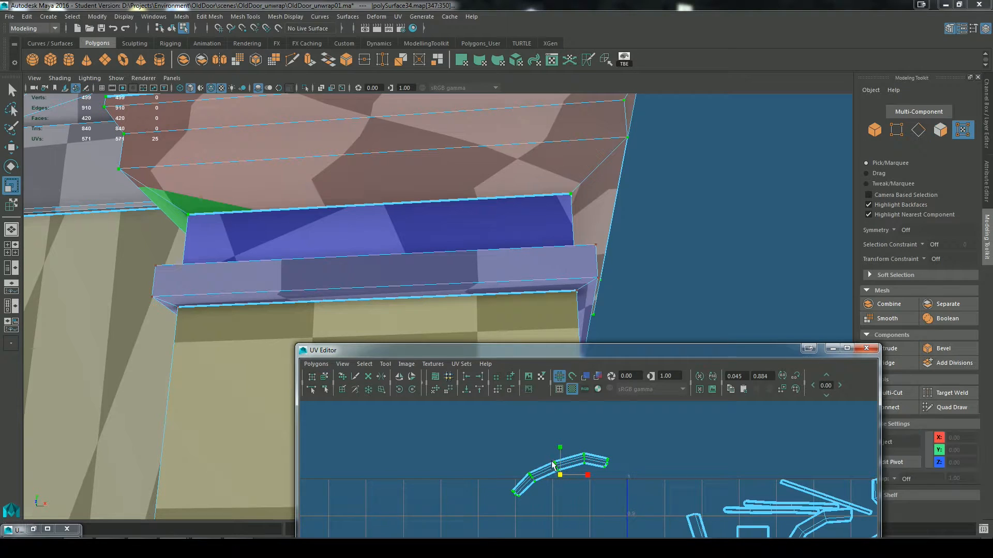
{"action": "key", "text": "e"}
{"action": "left_click_drag", "start_coordinate": [579, 456], "coordinate": [582, 469]}
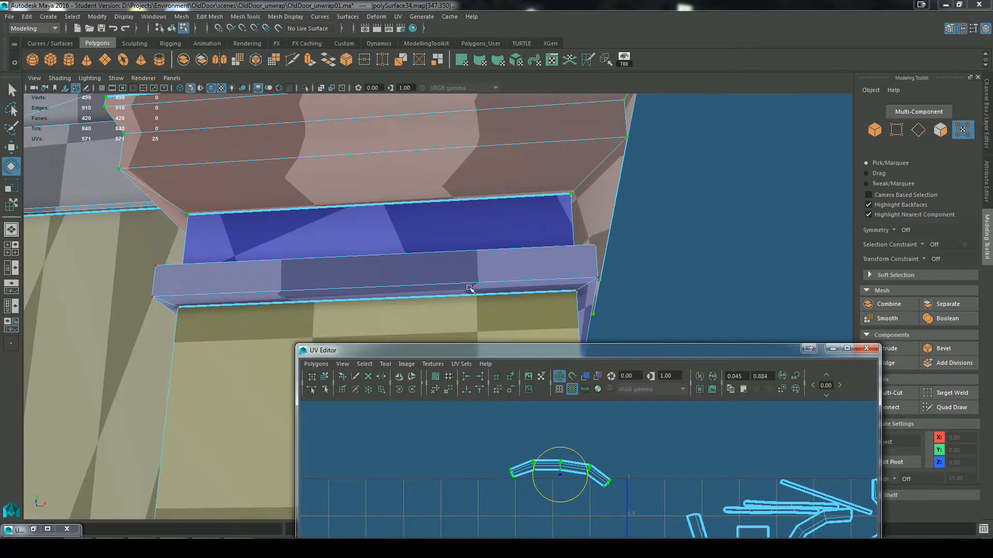
Step: Examine the checker pattern around the corners and underside of the right pillar's capital moulding
{"action": "right_click_drag", "start_coordinate": [470, 288], "coordinate": [565, 289], "text": "alt"}
{"action": "middle_click_drag", "start_coordinate": [565, 289], "coordinate": [627, 292], "text": "alt"}
{"action": "right_click_drag", "start_coordinate": [643, 240], "coordinate": [666, 241], "text": "alt"}
{"action": "middle_click_drag", "start_coordinate": [643, 239], "coordinate": [632, 319], "text": "alt"}
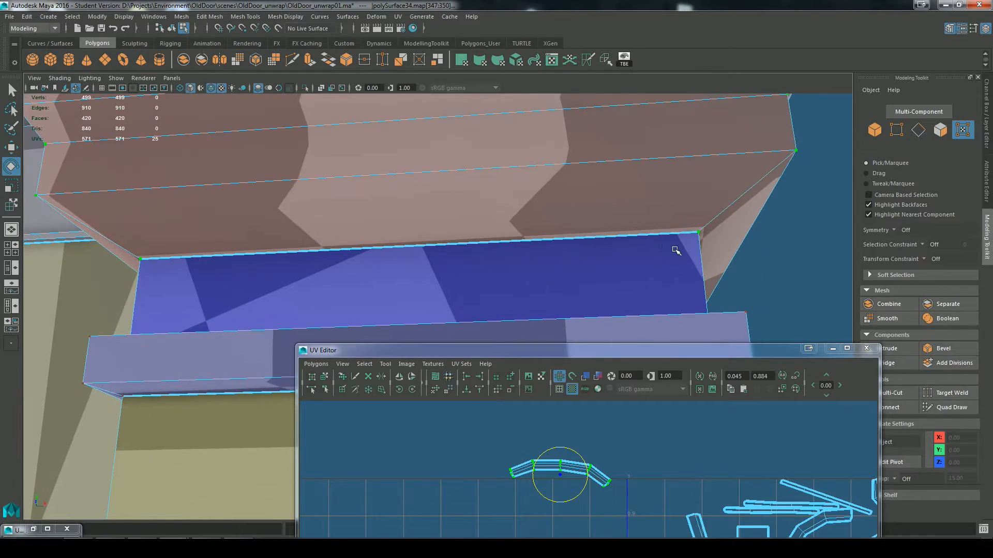
{"action": "right_click_drag", "start_coordinate": [676, 248], "coordinate": [518, 202], "text": "alt"}
{"action": "mouse_move", "coordinate": [568, 202]}
{"action": "left_mouse_down", "text": "alt"}
{"action": "mouse_move", "coordinate": [660, 251]}
{"action": "mouse_move", "coordinate": [421, 261]}
{"action": "left_mouse_up", "text": "alt"}
{"action": "left_click_drag", "start_coordinate": [524, 276], "coordinate": [382, 271], "text": "alt"}
{"action": "middle_click_drag", "start_coordinate": [623, 463], "coordinate": [659, 422], "text": "alt"}
{"action": "scroll", "coordinate": [639, 476], "scroll_direction": "up", "scroll_amount": 1}
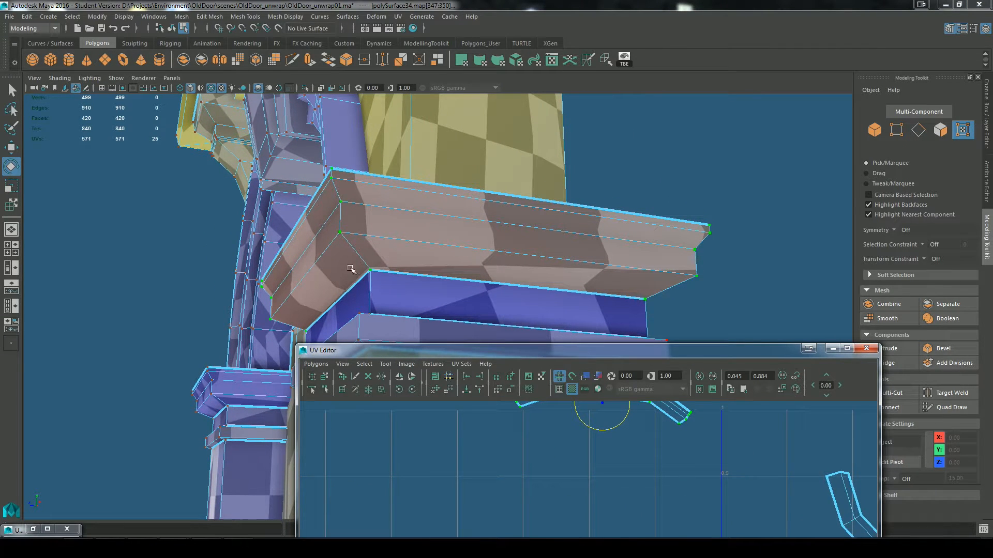
Step: Select the four edges running down the corner of the right pillar's upper capital moulding and cut the UVs there
{"action": "scroll", "coordinate": [612, 433], "scroll_direction": "up", "scroll_amount": 1}
{"action": "middle_click_drag", "start_coordinate": [598, 423], "coordinate": [595, 499], "text": "alt"}
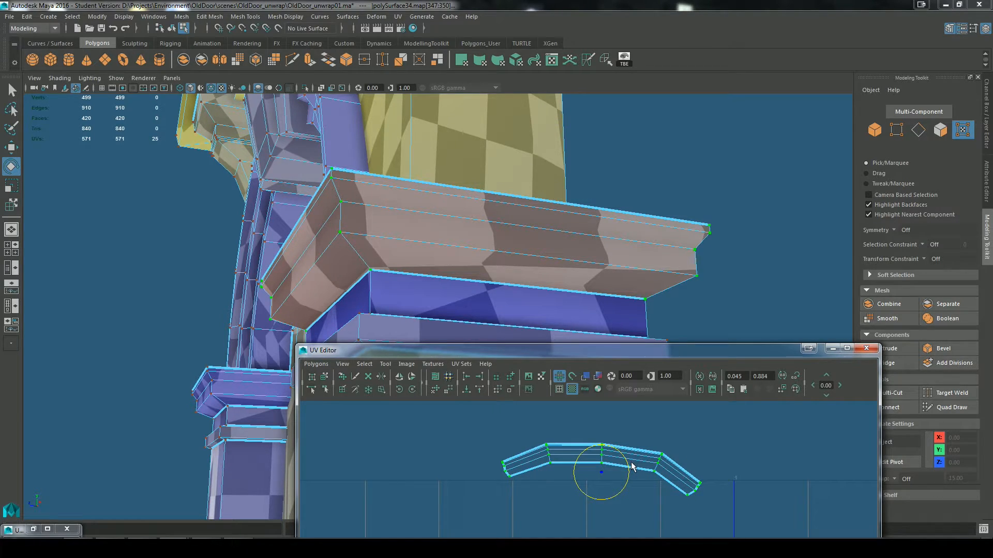
{"action": "scroll", "coordinate": [630, 465], "scroll_direction": "up", "scroll_amount": 2}
{"action": "right_click_drag", "start_coordinate": [637, 437], "coordinate": [638, 407]}
{"action": "key", "text": "w"}
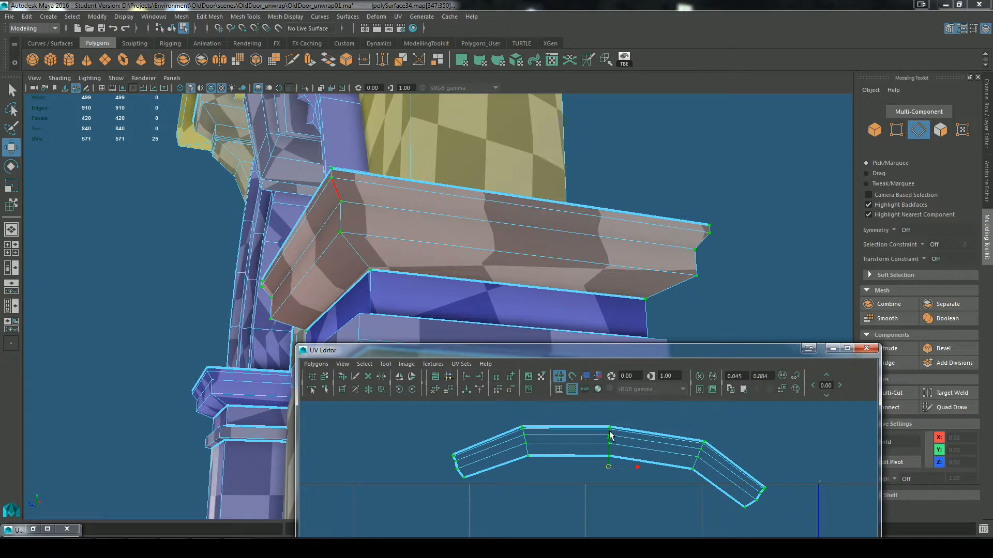
{"action": "double_click", "coordinate": [616, 428]}
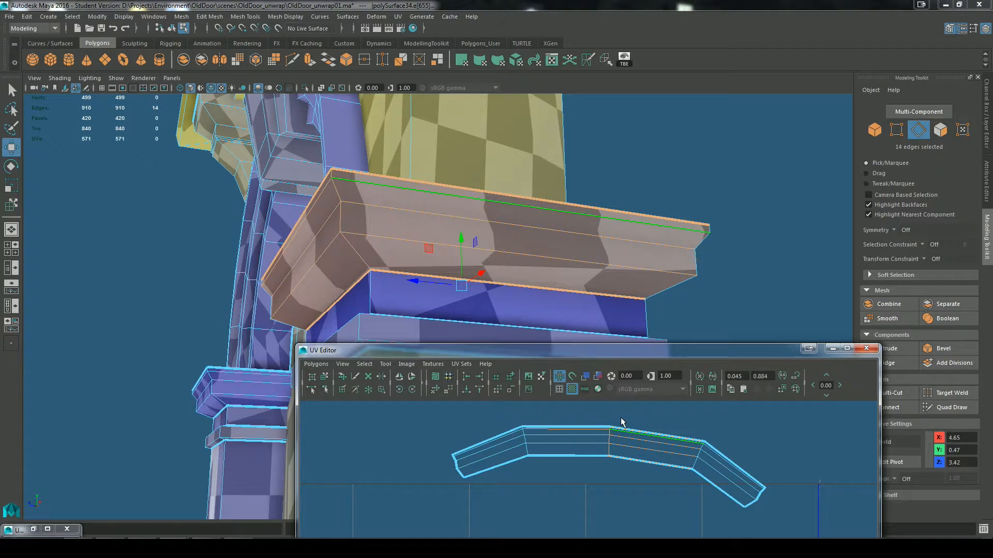
{"action": "double_click", "coordinate": [609, 450]}
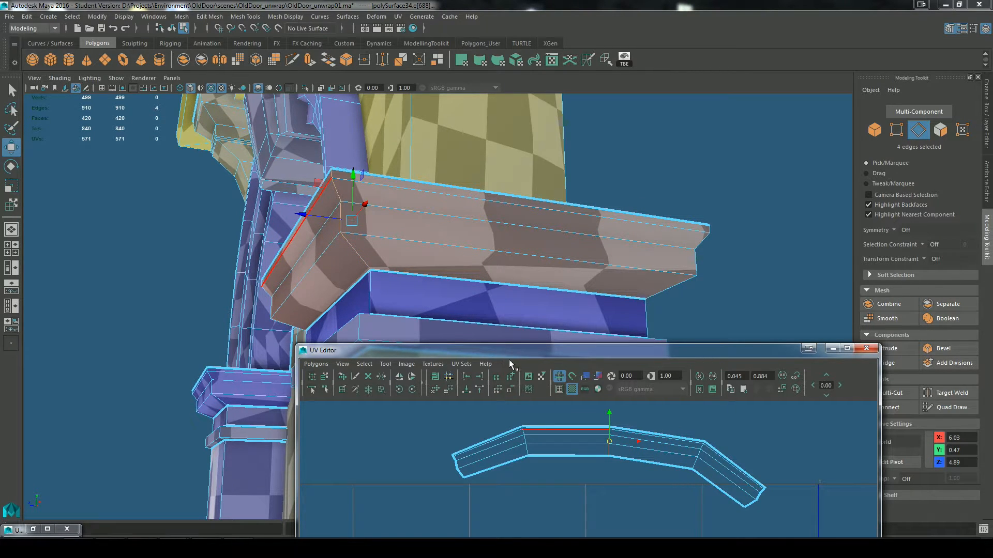
{"action": "left_click_drag", "start_coordinate": [434, 314], "coordinate": [464, 248], "text": "alt"}
{"action": "scroll", "coordinate": [463, 296], "scroll_direction": "down", "scroll_amount": 8}
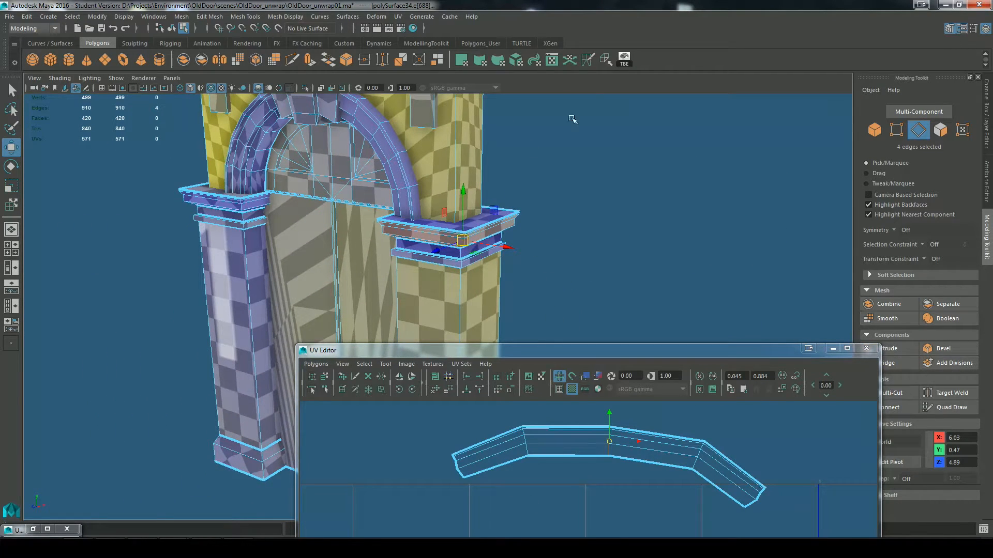
{"action": "left_click", "coordinate": [588, 61]}
Step: Select only the vertical edges at the front corner of the left pillar's capital and cut the UVs along them
{"action": "left_click_drag", "start_coordinate": [342, 269], "coordinate": [437, 239], "text": "alt"}
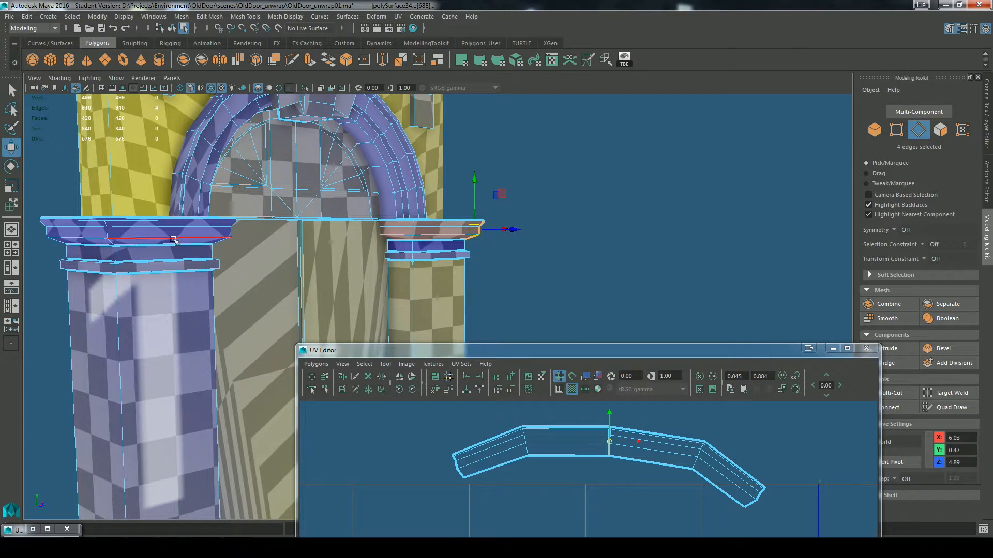
{"action": "middle_click_drag", "start_coordinate": [160, 265], "coordinate": [514, 274], "text": "alt"}
{"action": "left_click_drag", "start_coordinate": [514, 275], "coordinate": [670, 261], "text": "alt"}
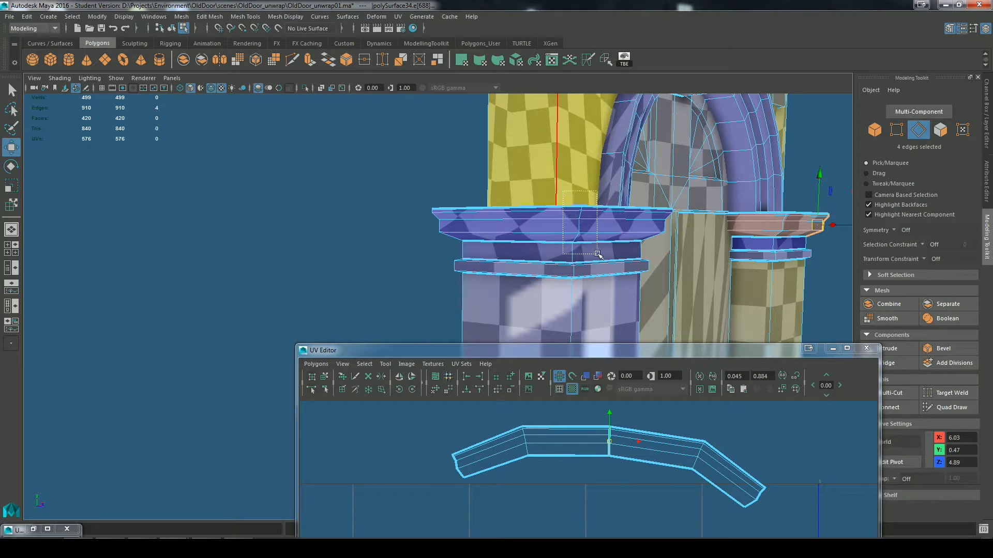
{"action": "left_click_drag", "start_coordinate": [604, 262], "coordinate": [604, 262]}
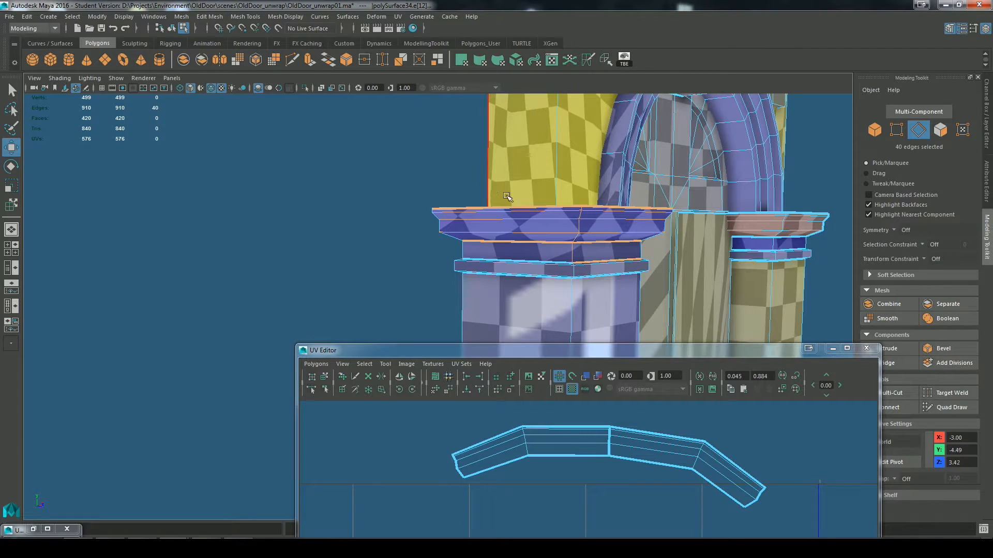
{"action": "left_click_drag", "start_coordinate": [547, 303], "coordinate": [548, 304], "text": "ctrl"}
{"action": "left_click_drag", "start_coordinate": [631, 163], "coordinate": [605, 345], "text": "ctrl"}
{"action": "left_click_drag", "start_coordinate": [672, 300], "coordinate": [649, 271], "text": "alt"}
{"action": "right_click_drag", "start_coordinate": [649, 270], "coordinate": [745, 269], "text": "alt"}
{"action": "left_click_drag", "start_coordinate": [652, 238], "coordinate": [604, 219], "text": "alt"}
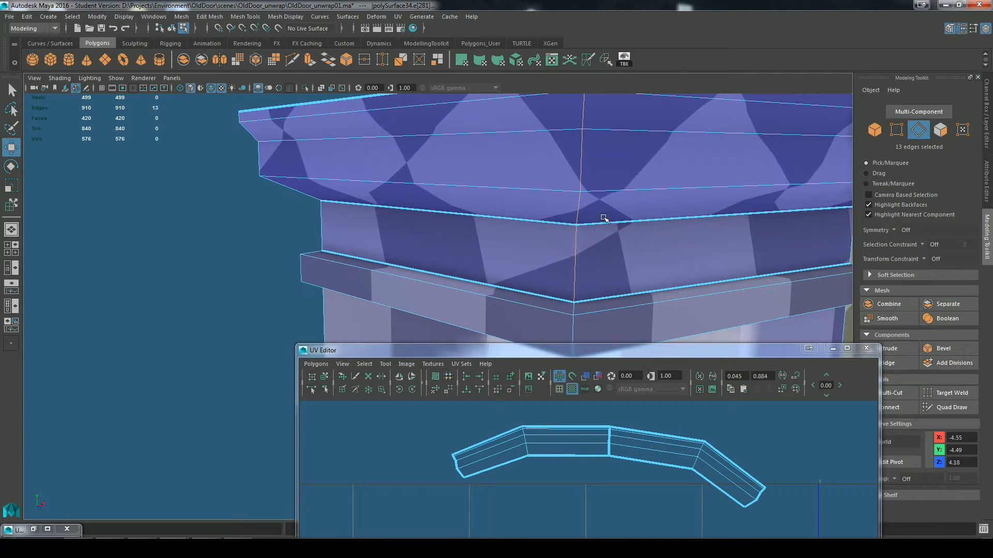
{"action": "left_click", "coordinate": [582, 63]}
{"action": "scroll", "coordinate": [661, 241], "scroll_direction": "down", "scroll_amount": 5}
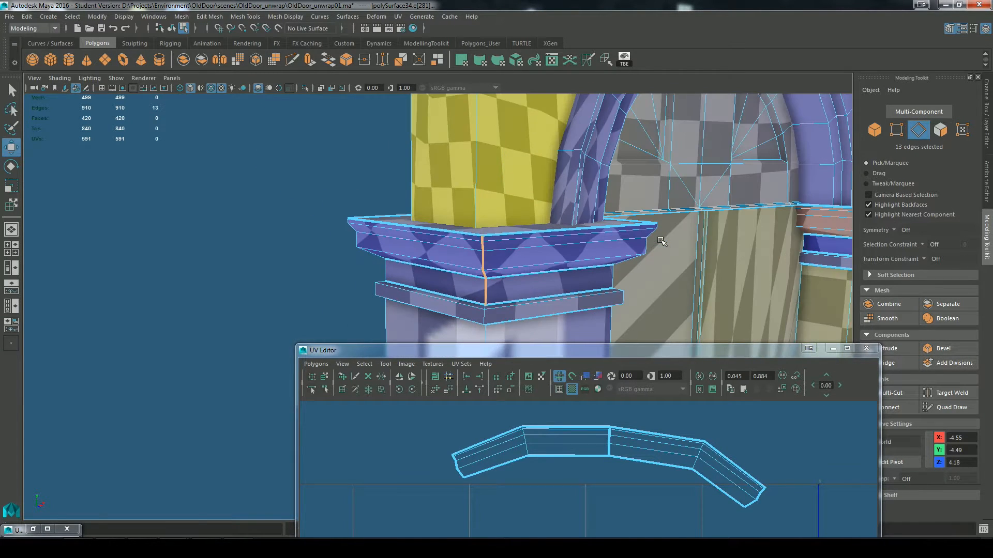
{"action": "left_click", "coordinate": [279, 256]}
{"action": "key", "text": "f"}
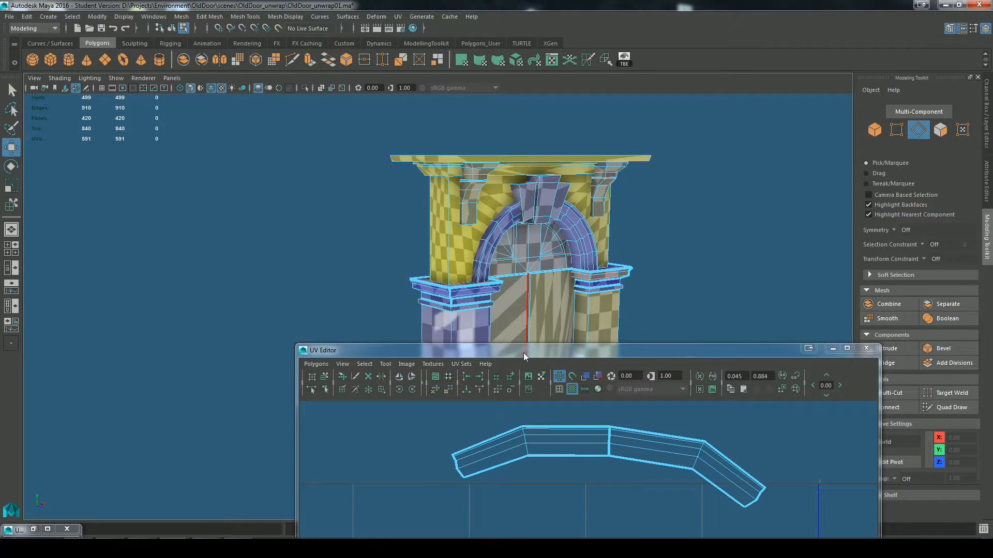
Step: Select all UVs of the doorway and unfold them with the current Unfold3D settings
{"action": "left_click_drag", "start_coordinate": [526, 356], "coordinate": [512, 170]}
{"action": "scroll", "coordinate": [601, 333], "scroll_direction": "down", "scroll_amount": 4}
{"action": "scroll", "coordinate": [599, 293], "scroll_direction": "down", "scroll_amount": 14}
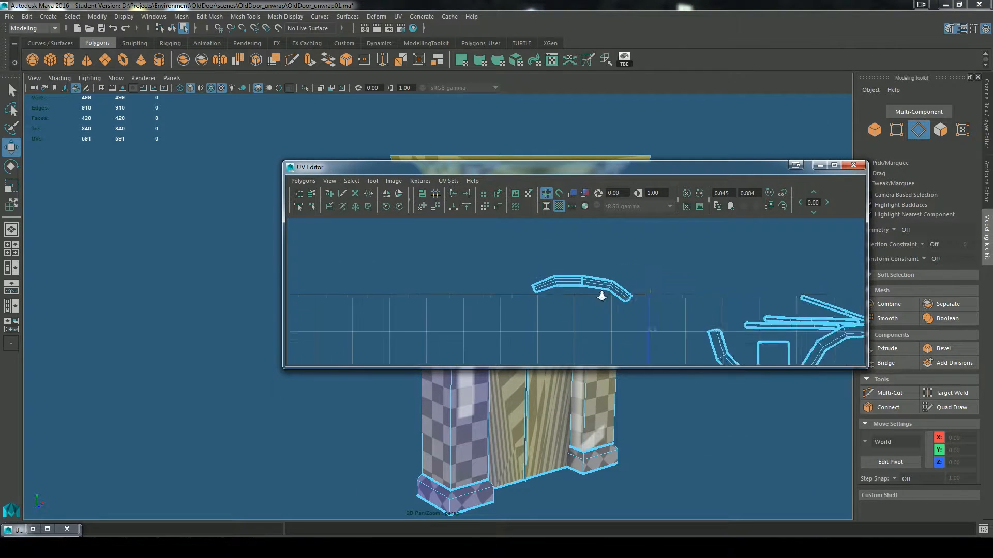
{"action": "middle_click_drag", "start_coordinate": [641, 286], "coordinate": [616, 236], "text": "alt"}
{"action": "left_click_drag", "start_coordinate": [630, 167], "coordinate": [647, 490]}
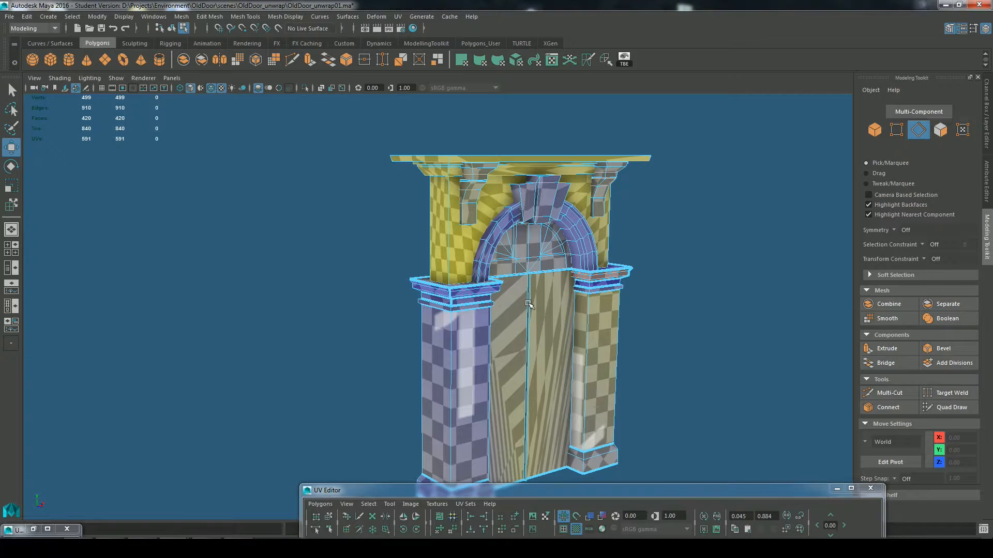
{"action": "right_click_drag", "start_coordinate": [528, 250], "coordinate": [359, 209]}
{"action": "left_click_drag", "start_coordinate": [360, 209], "coordinate": [603, 436]}
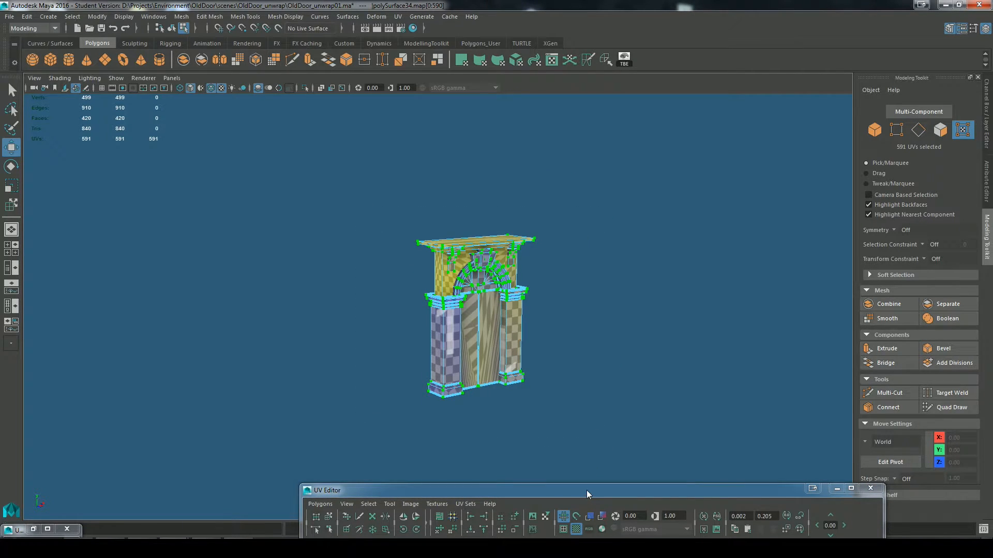
{"action": "left_click_drag", "start_coordinate": [586, 491], "coordinate": [571, 186]}
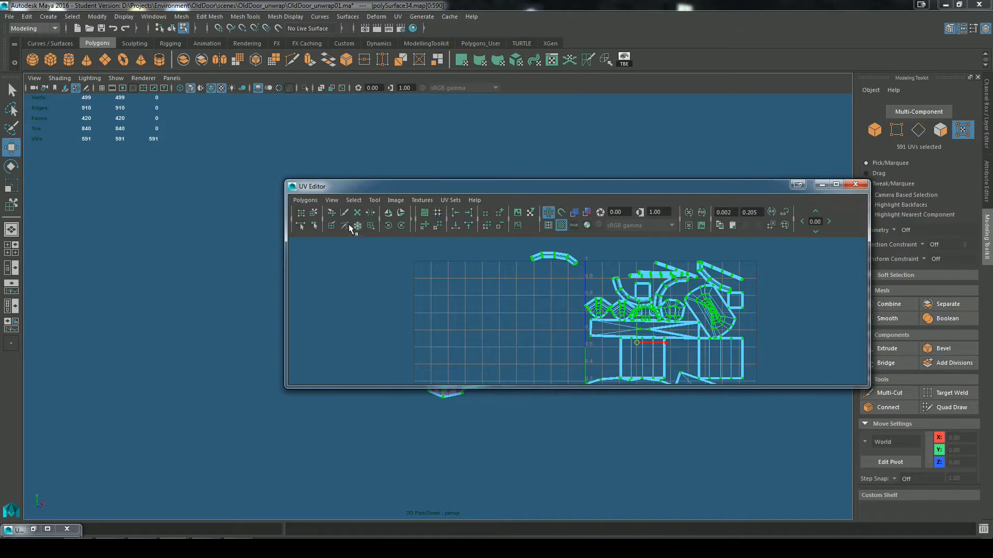
{"action": "left_click", "coordinate": [425, 227]}
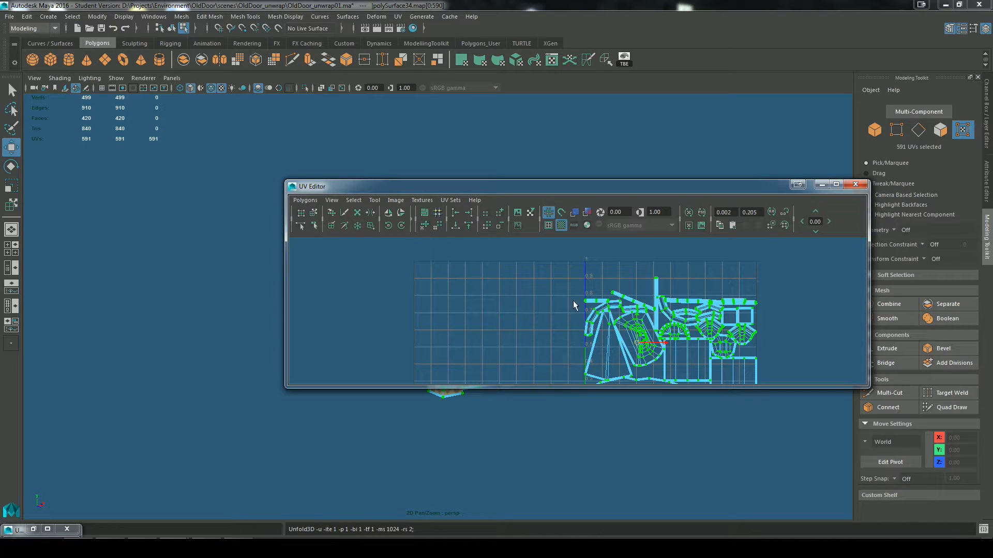
Step: Unfold all UVs again using Unfold3D with Pack enabled, 1 iteration, a 1024 map size and 2 pixels of room space
{"action": "middle_click_drag", "start_coordinate": [573, 311], "coordinate": [509, 286], "text": "alt"}
{"action": "left_click_drag", "start_coordinate": [631, 188], "coordinate": [638, 136]}
{"action": "left_click_drag", "start_coordinate": [596, 335], "coordinate": [620, 489]}
{"action": "left_click", "coordinate": [433, 173], "text": "shift"}
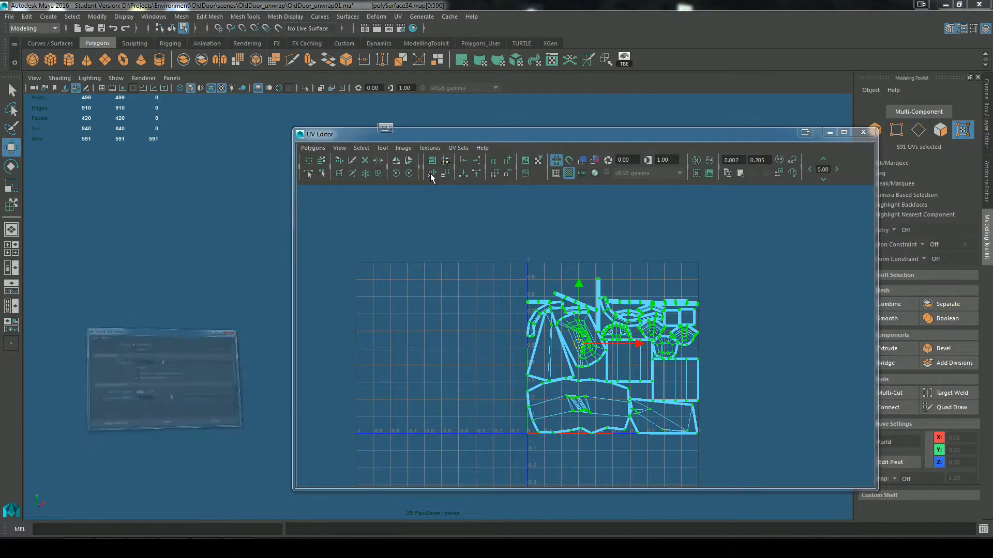
{"action": "left_click_drag", "start_coordinate": [347, 129], "coordinate": [463, 107]}
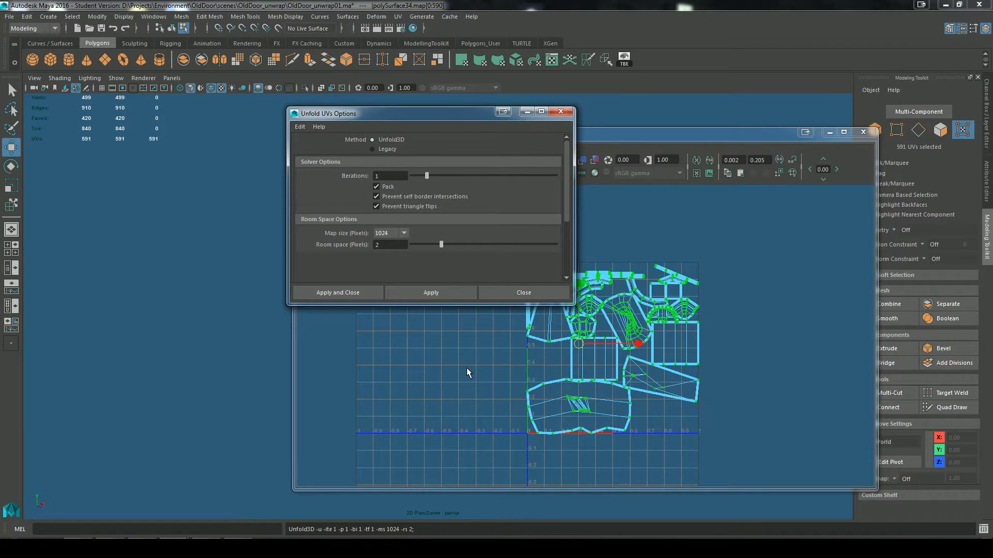
{"action": "left_click", "coordinate": [527, 113]}
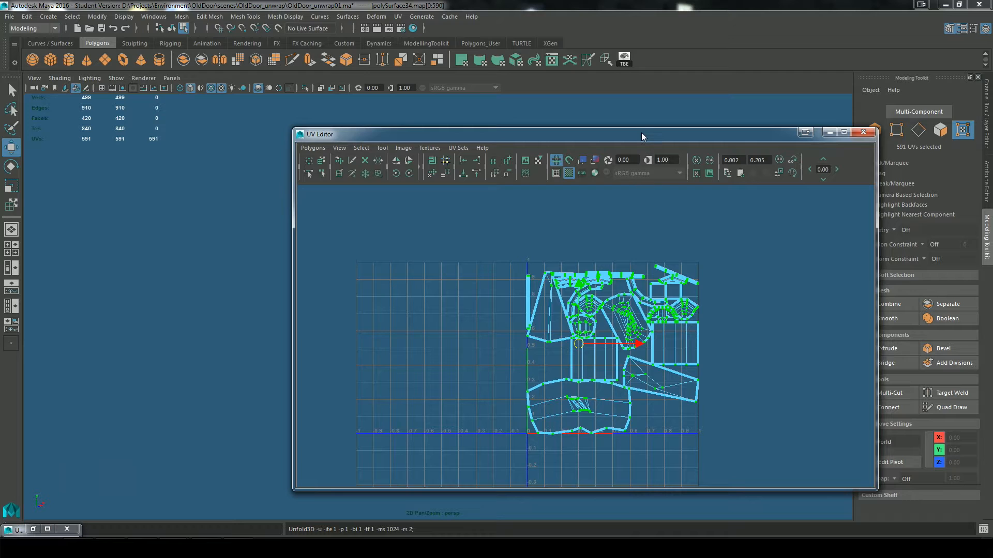
Step: Inspect the left pillar's capital on the model and select one face on the underside of its upper moulding
{"action": "left_click_drag", "start_coordinate": [643, 137], "coordinate": [623, 436]}
{"action": "scroll", "coordinate": [496, 288], "scroll_direction": "up", "scroll_amount": 5}
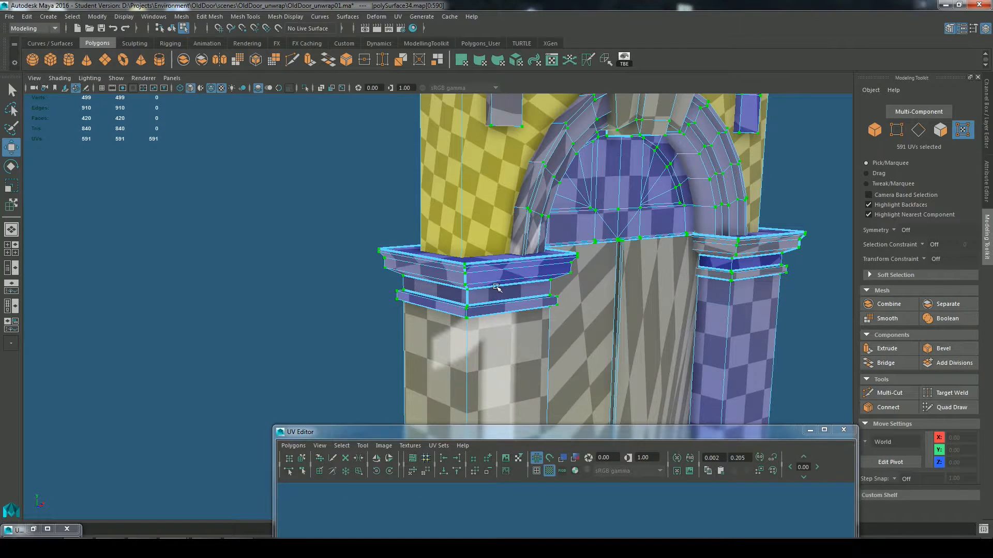
{"action": "right_click_drag", "start_coordinate": [497, 251], "coordinate": [499, 275]}
{"action": "left_click", "coordinate": [501, 263]}
{"action": "left_click", "coordinate": [487, 283]}
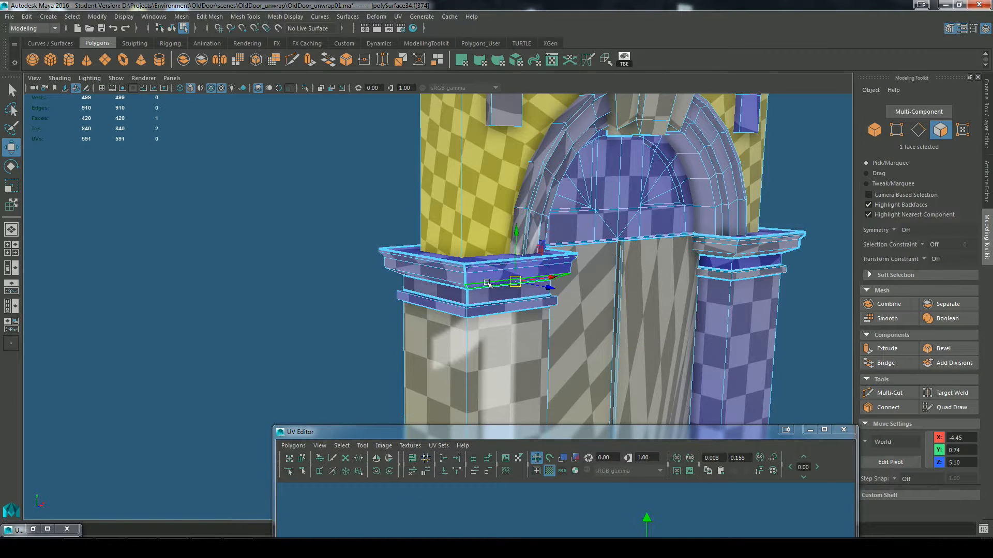
Step: Move the UV shell of the left capital's upper moulding outside the packed layout and rotate it until one arm lies horizontal
{"action": "left_click", "coordinate": [449, 284], "text": "shift"}
{"action": "left_click_drag", "start_coordinate": [535, 434], "coordinate": [452, 146]}
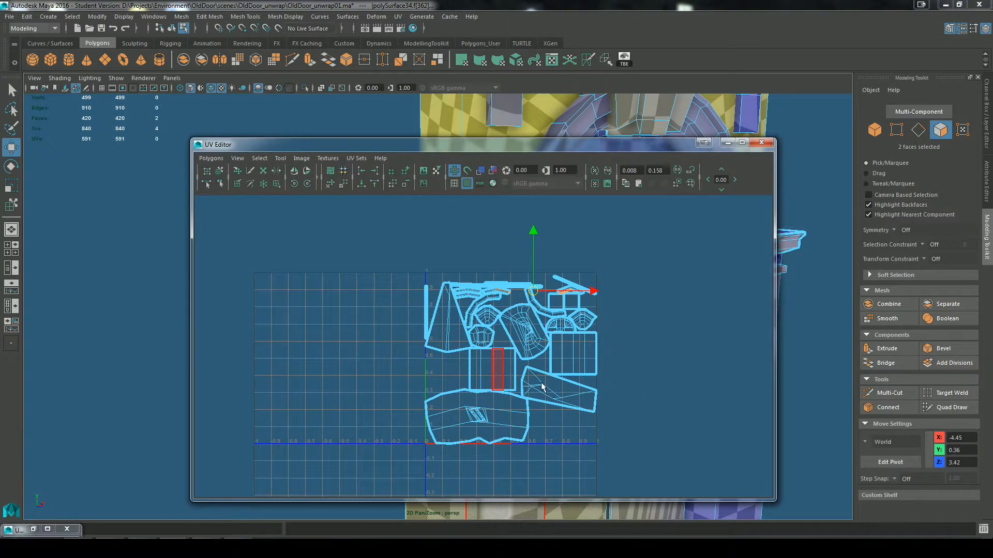
{"action": "key", "text": "f"}
{"action": "middle_click_drag", "start_coordinate": [565, 328], "coordinate": [385, 290], "text": "alt"}
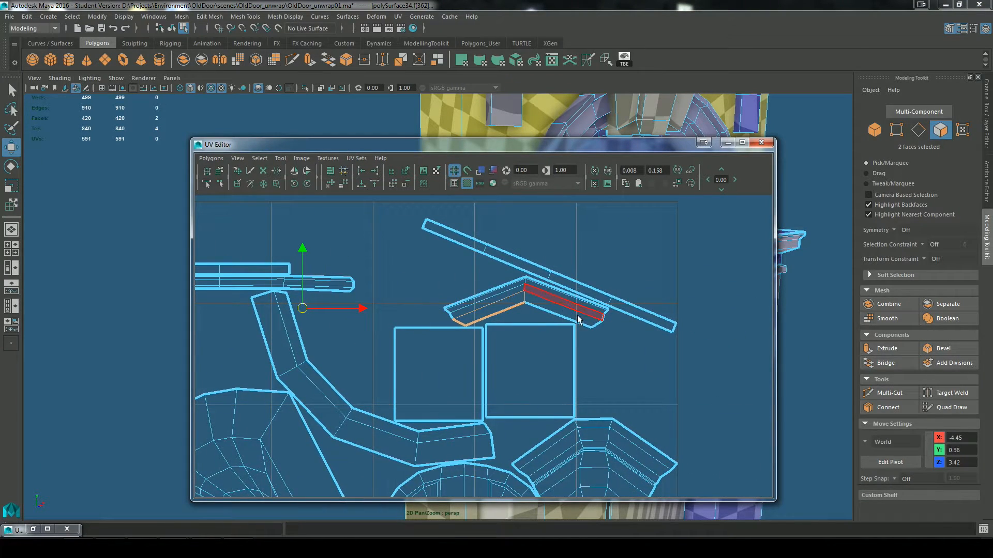
{"action": "left_click", "coordinate": [219, 171]}
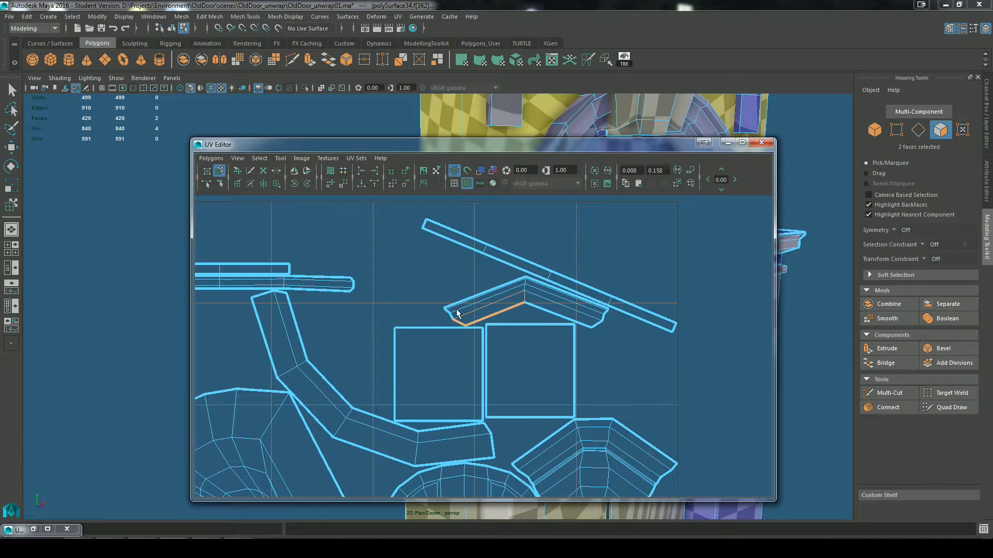
{"action": "left_click", "coordinate": [506, 313]}
{"action": "left_click_drag", "start_coordinate": [526, 300], "coordinate": [688, 210]}
{"action": "scroll", "coordinate": [664, 249], "scroll_direction": "up", "scroll_amount": 1}
{"action": "middle_click_drag", "start_coordinate": [662, 251], "coordinate": [523, 353], "text": "alt"}
{"action": "key", "text": "e"}
{"action": "left_click_drag", "start_coordinate": [617, 263], "coordinate": [605, 245]}
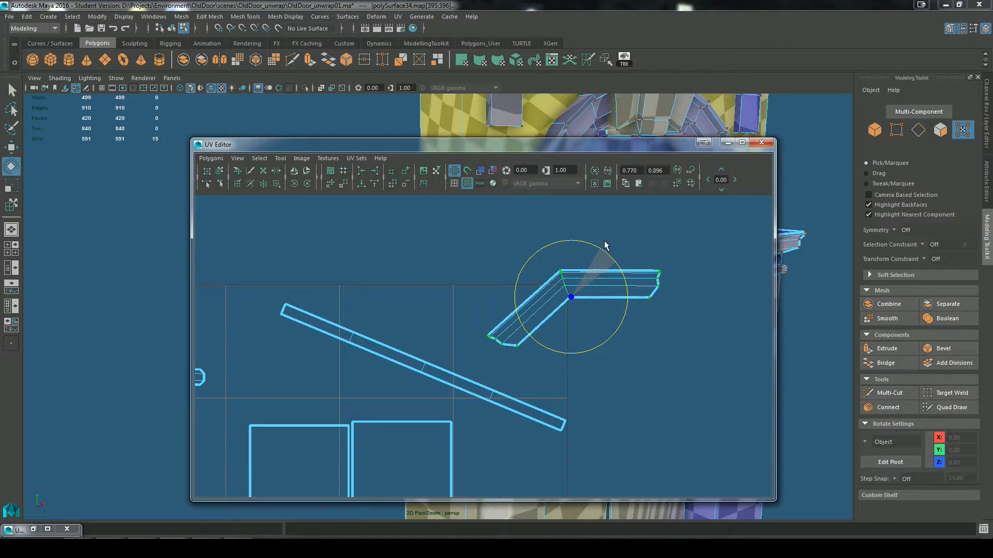
Step: Inspect the checker pattern on the left capital's moulding and select the horizontal arm's faces to locate them on the model
{"action": "left_click_drag", "start_coordinate": [619, 148], "coordinate": [635, 463]}
{"action": "left_click_drag", "start_coordinate": [667, 331], "coordinate": [632, 327], "text": "alt"}
{"action": "key", "text": "f"}
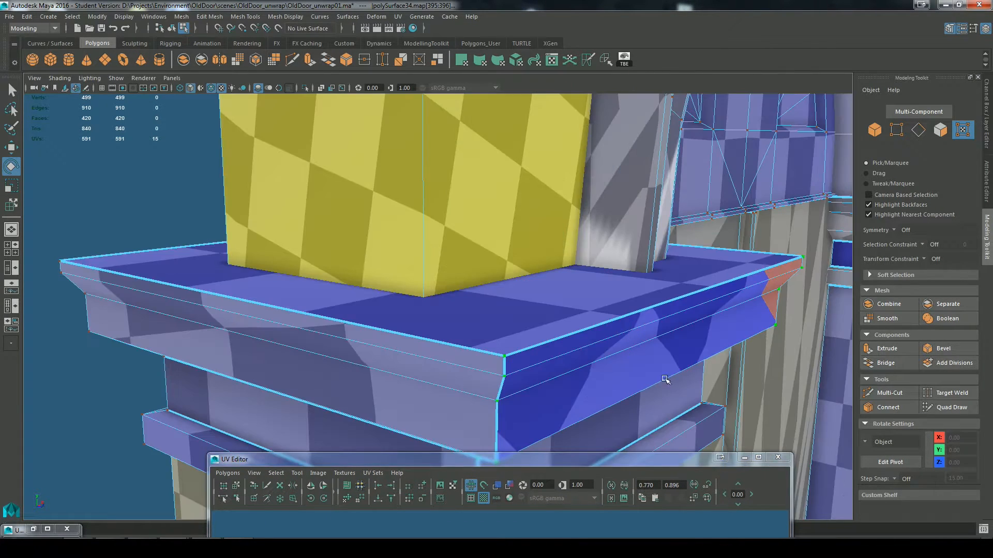
{"action": "left_click_drag", "start_coordinate": [679, 377], "coordinate": [646, 371], "text": "alt"}
{"action": "left_click_drag", "start_coordinate": [617, 461], "coordinate": [575, 208]}
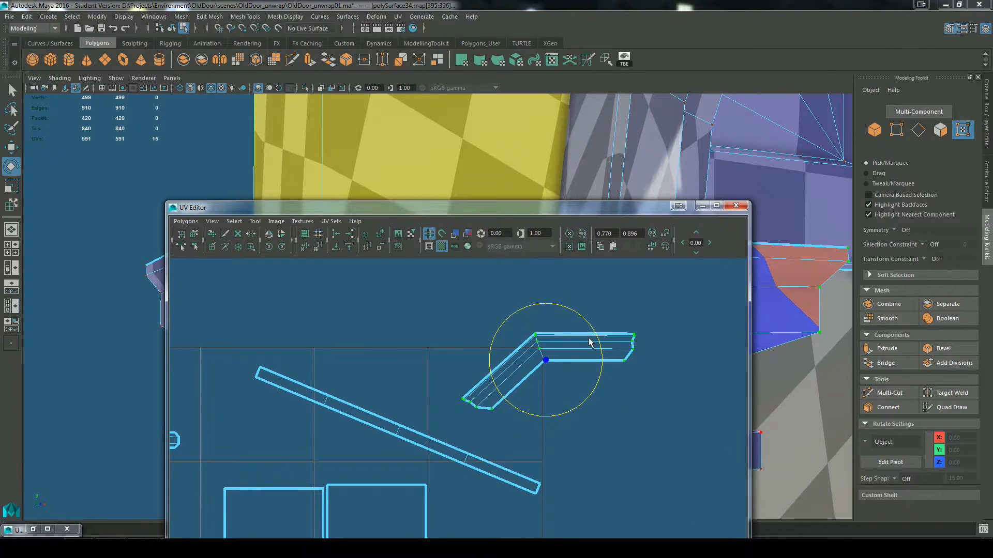
{"action": "right_click_drag", "start_coordinate": [589, 341], "coordinate": [585, 368]}
{"action": "left_click_drag", "start_coordinate": [654, 307], "coordinate": [582, 394]}
{"action": "left_click_drag", "start_coordinate": [600, 209], "coordinate": [621, 264]}
{"action": "left_click", "coordinate": [476, 290]}
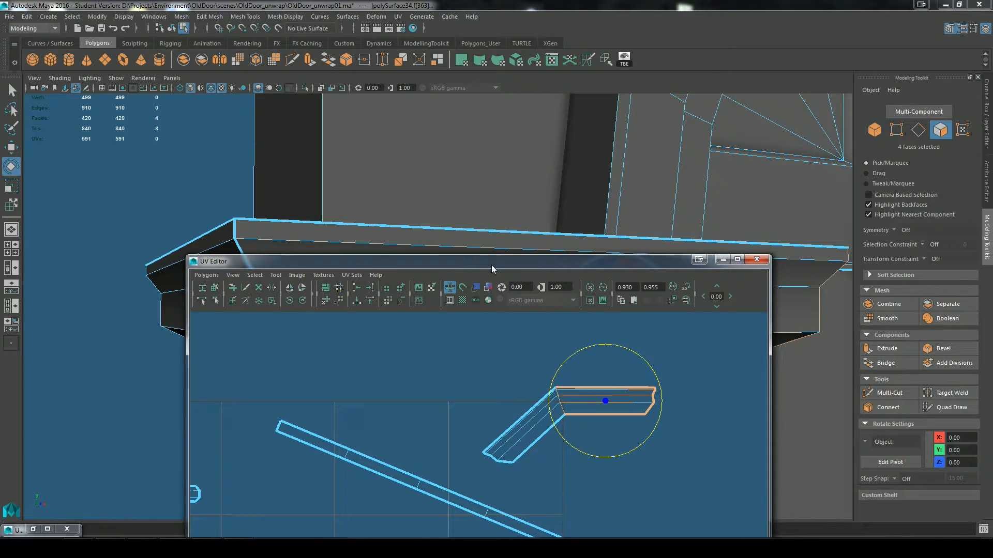
{"action": "left_click_drag", "start_coordinate": [491, 265], "coordinate": [508, 455]}
{"action": "left_click_drag", "start_coordinate": [709, 342], "coordinate": [626, 343], "text": "alt"}
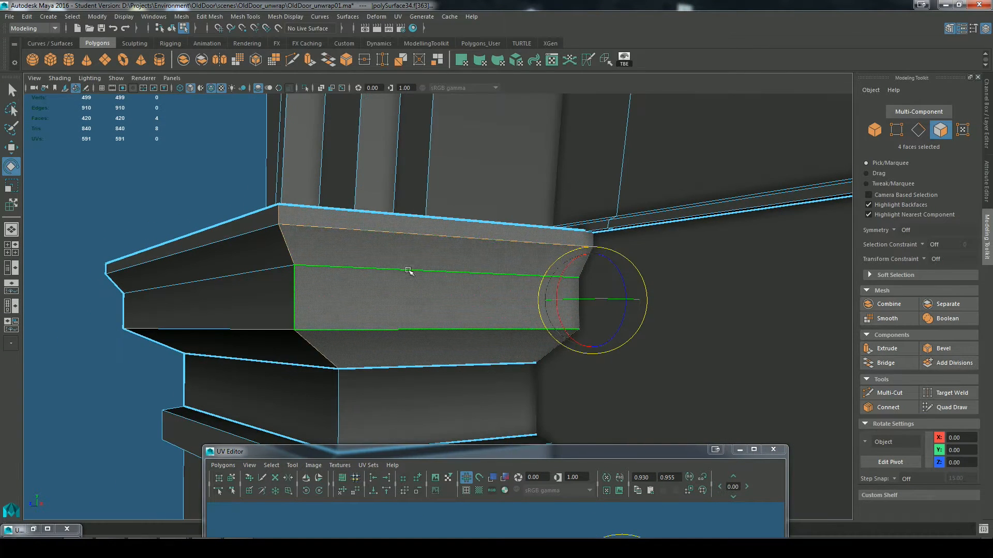
Step: Select the four faces of the moulding shell's other arm and rotate the whole shell until that arm lies horizontal
{"action": "left_click_drag", "start_coordinate": [551, 453], "coordinate": [596, 247]}
{"action": "left_click_drag", "start_coordinate": [544, 366], "coordinate": [605, 452]}
{"action": "left_click_drag", "start_coordinate": [581, 246], "coordinate": [595, 317]}
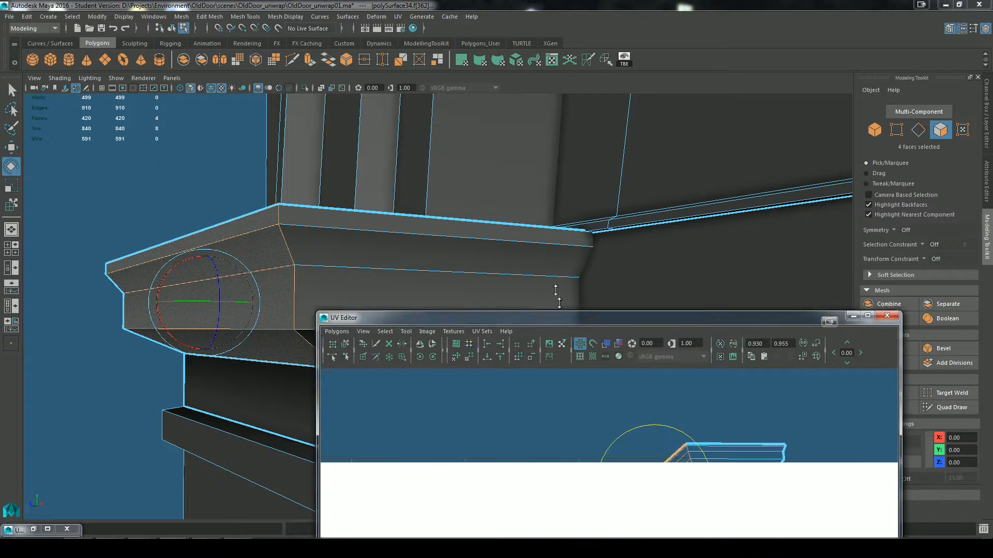
{"action": "scroll", "coordinate": [710, 432], "scroll_direction": "up", "scroll_amount": 1}
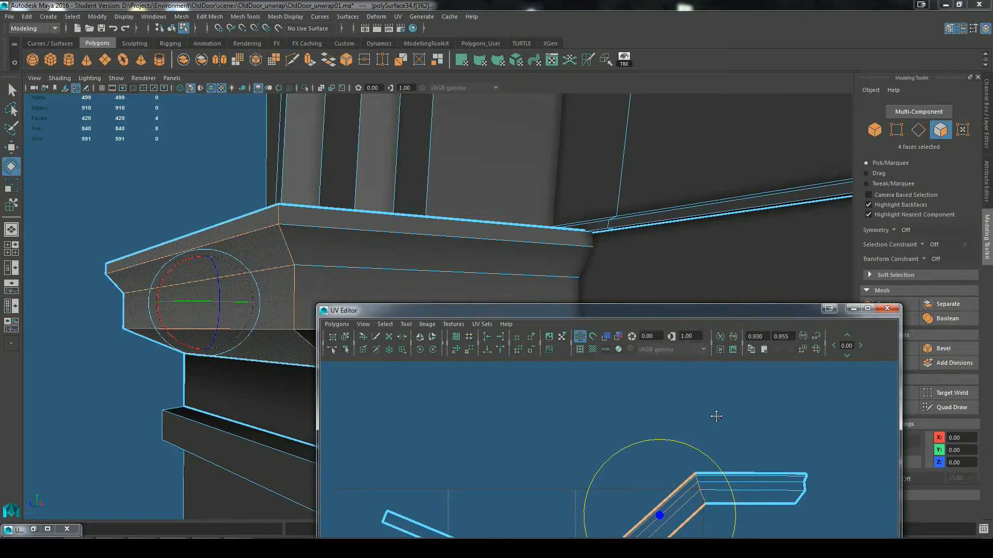
{"action": "middle_click_drag", "start_coordinate": [716, 418], "coordinate": [709, 374], "text": "alt"}
{"action": "left_click_drag", "start_coordinate": [695, 405], "coordinate": [728, 456]}
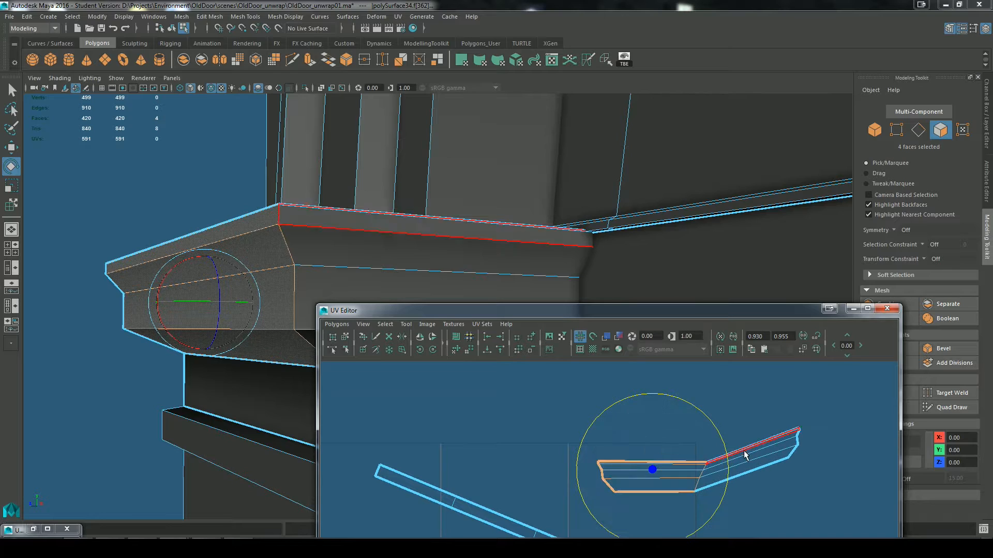
{"action": "key", "text": "ctrl+z"}
{"action": "right_click_drag", "start_coordinate": [716, 443], "coordinate": [753, 434]}
{"action": "left_click_drag", "start_coordinate": [838, 388], "coordinate": [603, 528]}
{"action": "left_click_drag", "start_coordinate": [738, 405], "coordinate": [758, 447]}
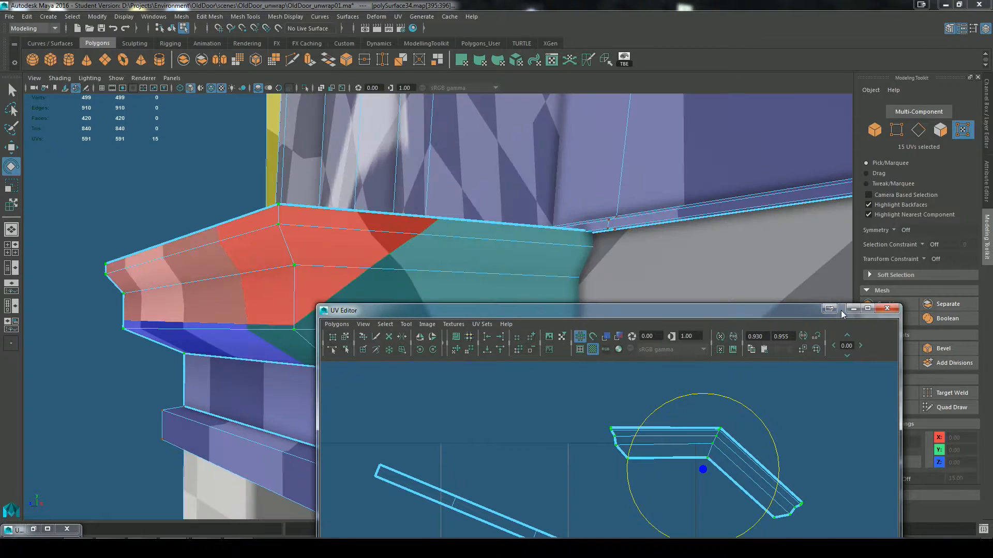
Step: Scale up the left capital moulding's UV shell and reposition it outside the packed layout
{"action": "left_click", "coordinate": [853, 309]}
{"action": "left_click_drag", "start_coordinate": [445, 291], "coordinate": [619, 380], "text": "alt"}
{"action": "right_click_drag", "start_coordinate": [619, 381], "coordinate": [483, 343], "text": "alt"}
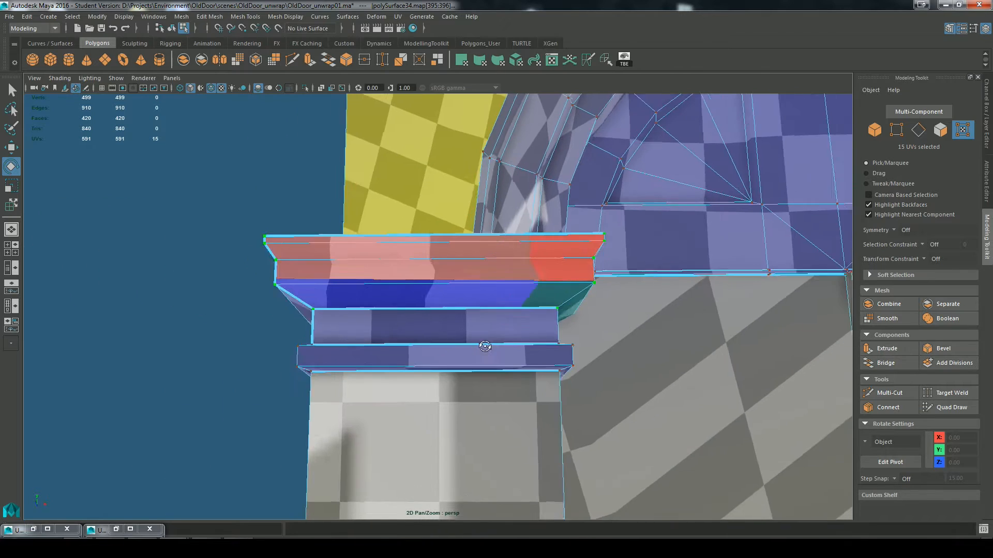
{"action": "left_click_drag", "start_coordinate": [483, 343], "coordinate": [476, 259], "text": "alt"}
{"action": "left_click_drag", "start_coordinate": [575, 325], "coordinate": [521, 420], "text": "alt"}
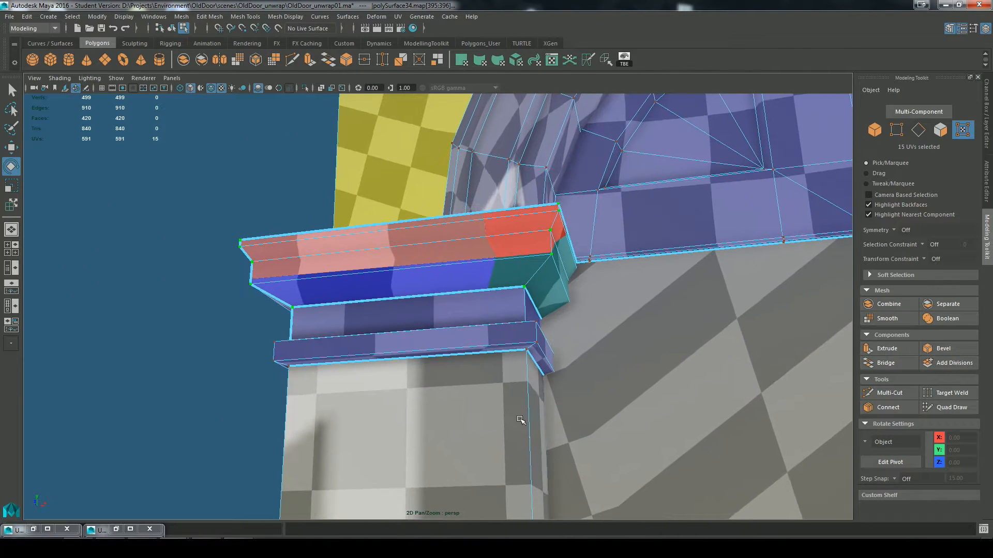
{"action": "left_click", "coordinate": [116, 529]}
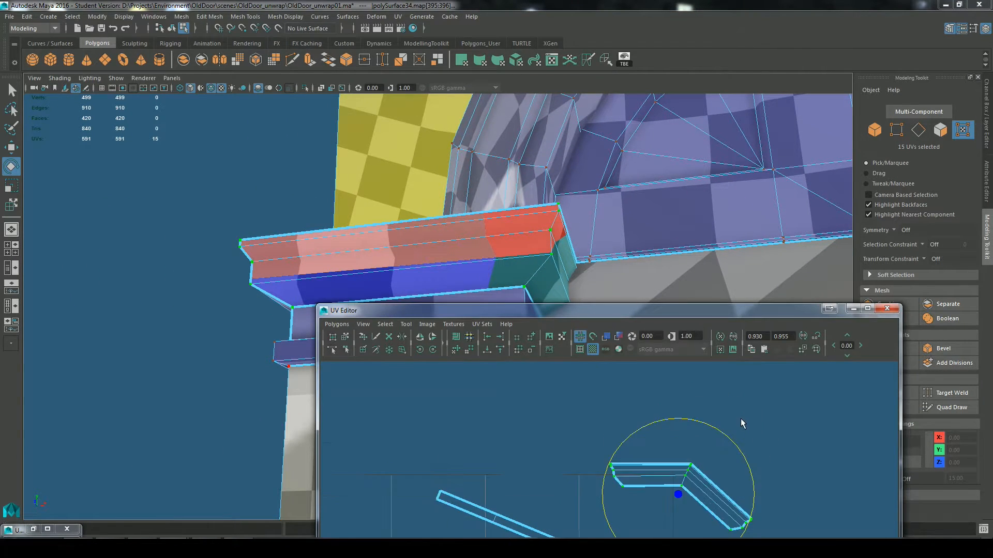
{"action": "key", "text": "r"}
{"action": "middle_click_drag", "start_coordinate": [706, 497], "coordinate": [711, 450], "text": "alt"}
{"action": "scroll", "coordinate": [655, 474], "scroll_direction": "up", "scroll_amount": 1}
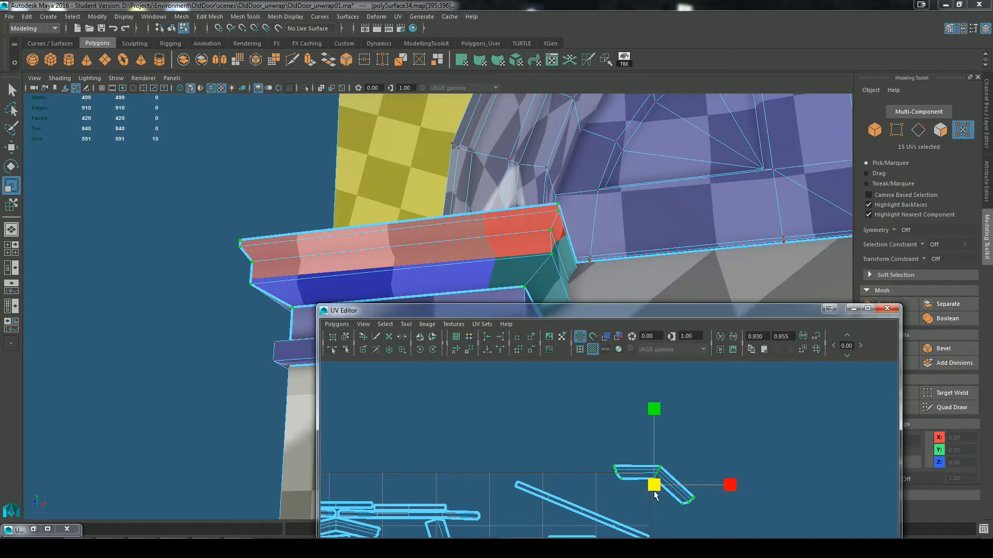
{"action": "left_click_drag", "start_coordinate": [654, 490], "coordinate": [949, 462]}
{"action": "scroll", "coordinate": [661, 430], "scroll_direction": "down", "scroll_amount": 3}
{"action": "key", "text": "w"}
{"action": "left_click_drag", "start_coordinate": [640, 507], "coordinate": [709, 436]}
Step: Cut the UVs along the vertical edges at the door-side and rear corners of the left capital's upper moulding
{"action": "left_click", "coordinate": [853, 308]}
{"action": "left_click_drag", "start_coordinate": [457, 302], "coordinate": [505, 332], "text": "alt"}
{"action": "scroll", "coordinate": [449, 220], "scroll_direction": "up", "scroll_amount": 3}
{"action": "left_click_drag", "start_coordinate": [627, 266], "coordinate": [356, 222], "text": "alt"}
{"action": "left_click_drag", "start_coordinate": [425, 236], "coordinate": [401, 256], "text": "alt"}
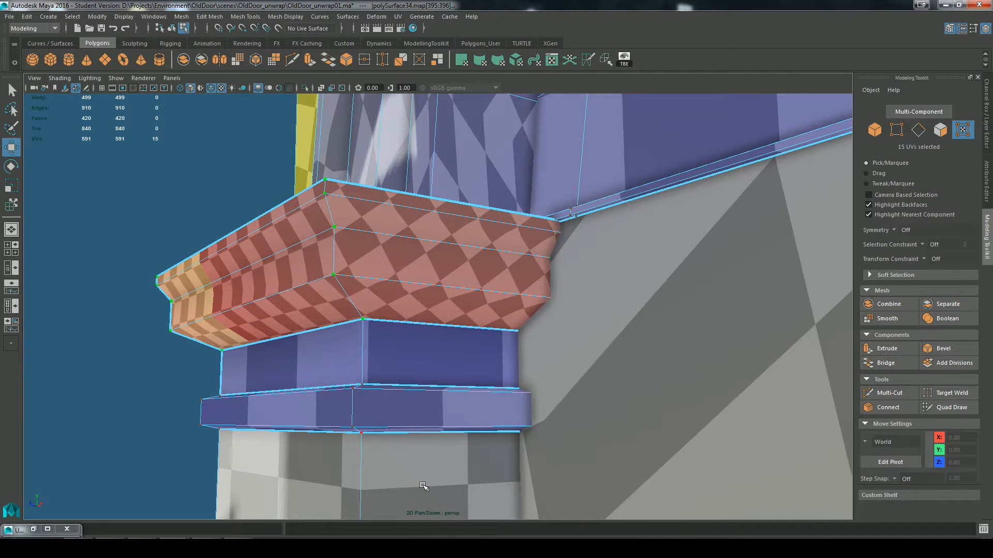
{"action": "right_click_drag", "start_coordinate": [376, 234], "coordinate": [371, 209]}
{"action": "left_click", "coordinate": [342, 247]}
{"action": "key", "text": "q"}
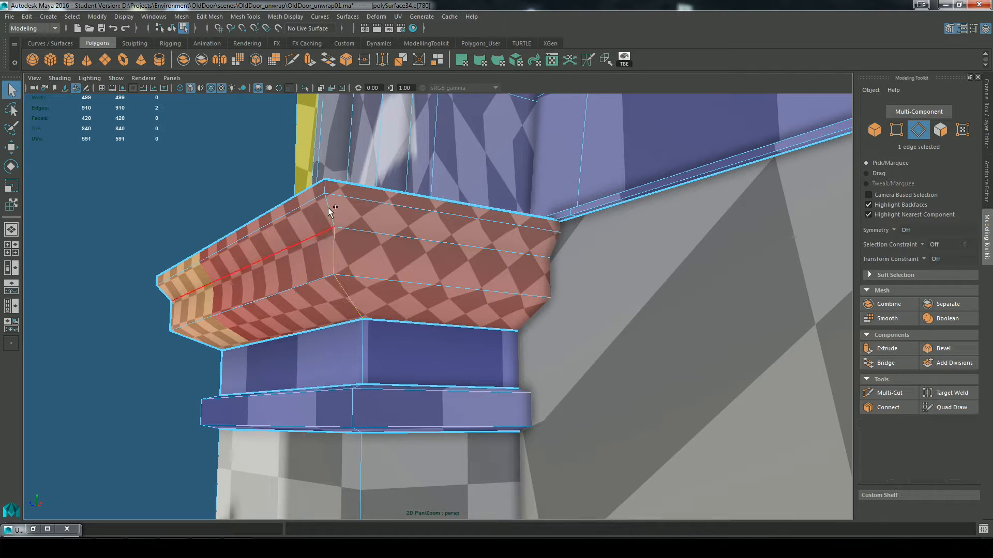
{"action": "left_click", "coordinate": [329, 212], "text": "shift"}
{"action": "left_click_drag", "start_coordinate": [288, 296], "coordinate": [372, 250], "text": "alt"}
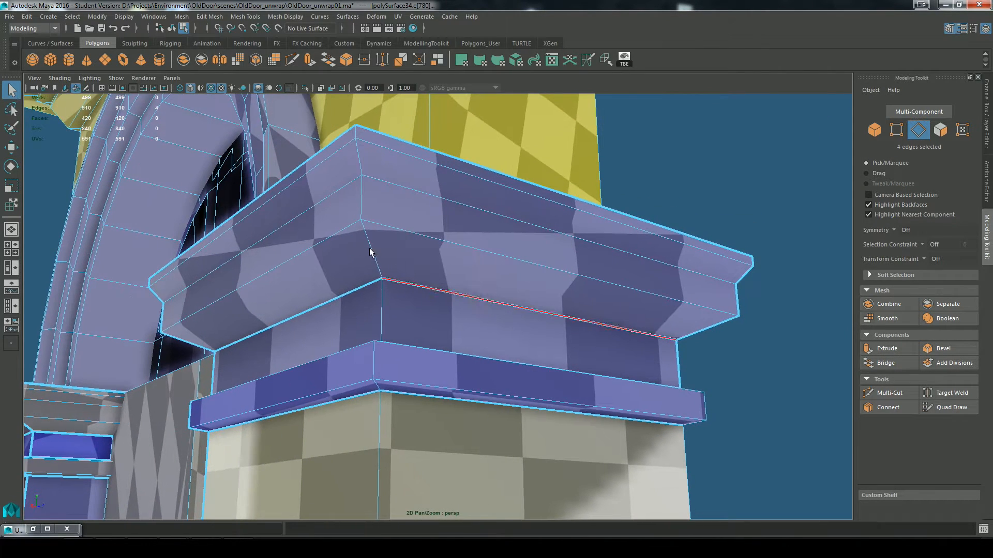
{"action": "left_click", "coordinate": [362, 159], "text": "shift"}
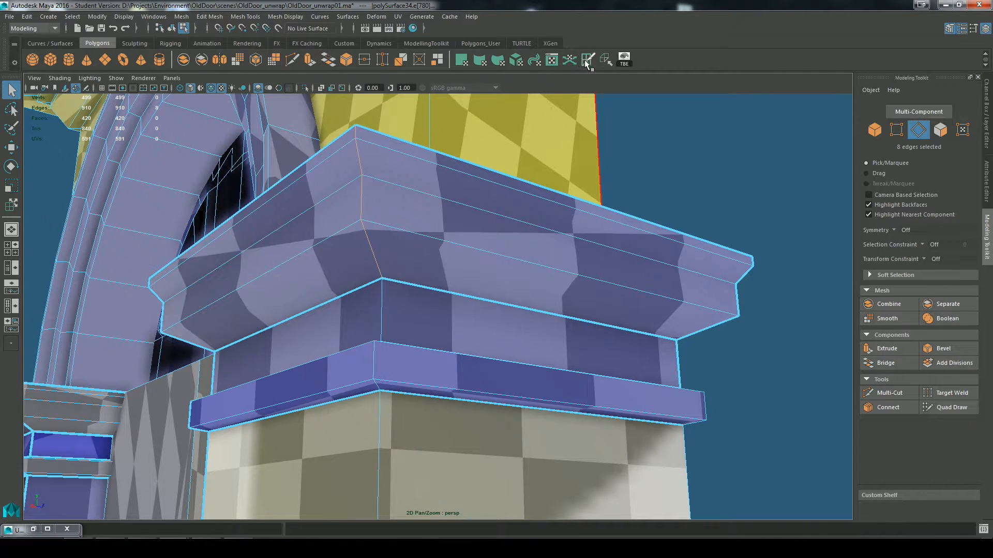
{"action": "left_click_drag", "start_coordinate": [720, 343], "coordinate": [546, 383], "text": "alt"}
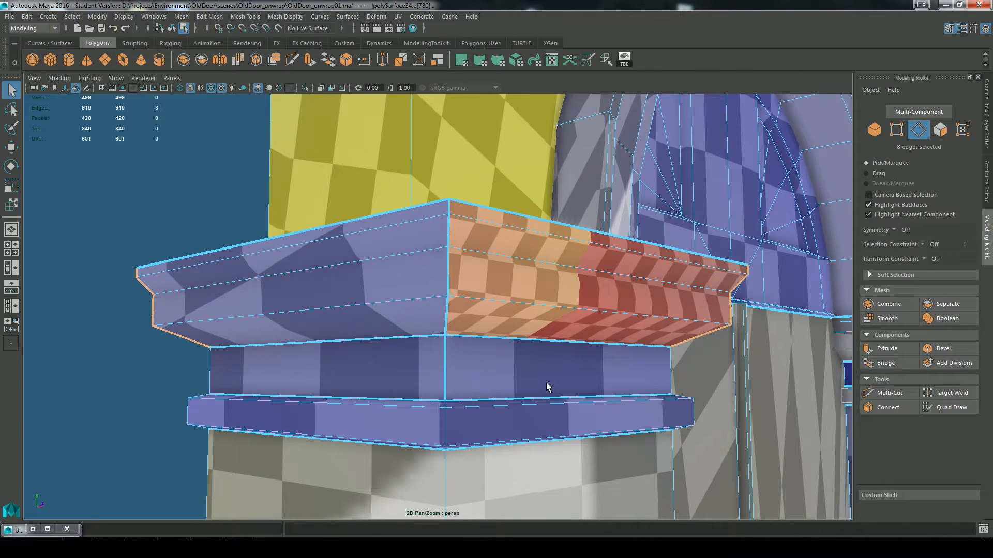
Step: Sew the UVs along the vertical front corner edge of the band beneath the left capital's upper moulding
{"action": "left_click", "coordinate": [448, 368]}
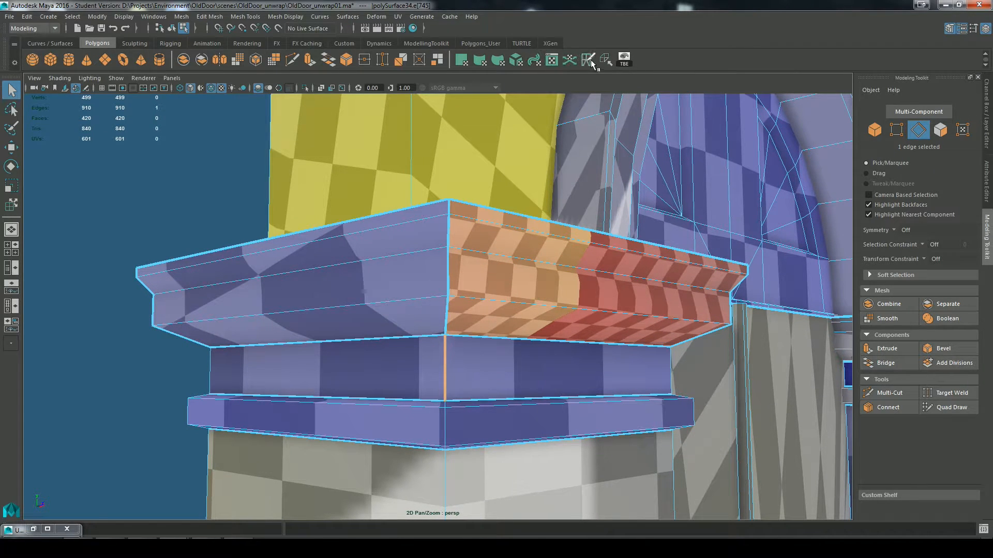
{"action": "left_click", "coordinate": [607, 62]}
{"action": "left_click_drag", "start_coordinate": [681, 357], "coordinate": [448, 397], "text": "alt"}
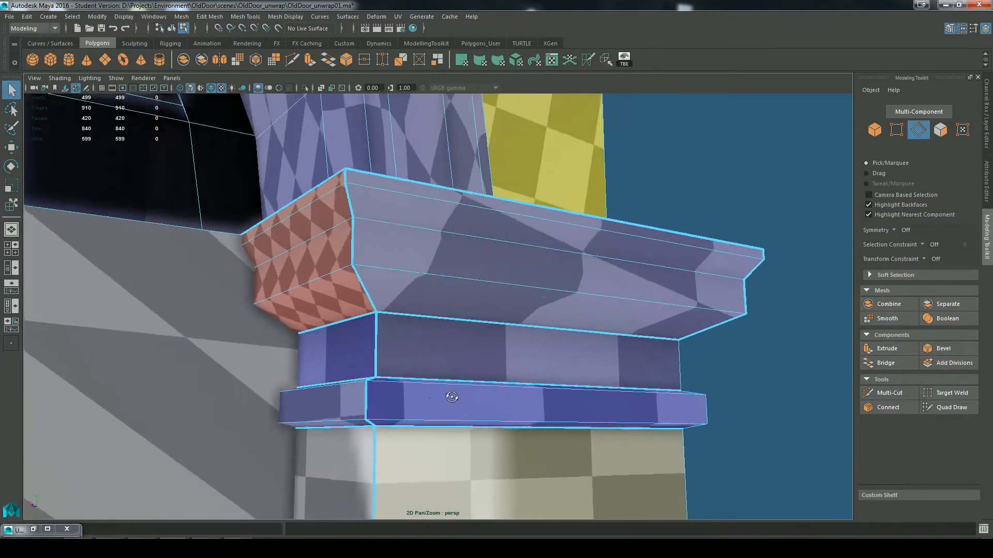
Step: Cut the UVs along the four vertical edges at the rear corner of the right capital's upper moulding
{"action": "scroll", "coordinate": [533, 369], "scroll_direction": "down", "scroll_amount": 4}
{"action": "middle_click_drag", "start_coordinate": [547, 414], "coordinate": [649, 368], "text": "alt"}
{"action": "scroll", "coordinate": [620, 365], "scroll_direction": "down", "scroll_amount": 4}
{"action": "middle_click_drag", "start_coordinate": [357, 321], "coordinate": [592, 283], "text": "alt"}
{"action": "scroll", "coordinate": [592, 282], "scroll_direction": "up", "scroll_amount": 5}
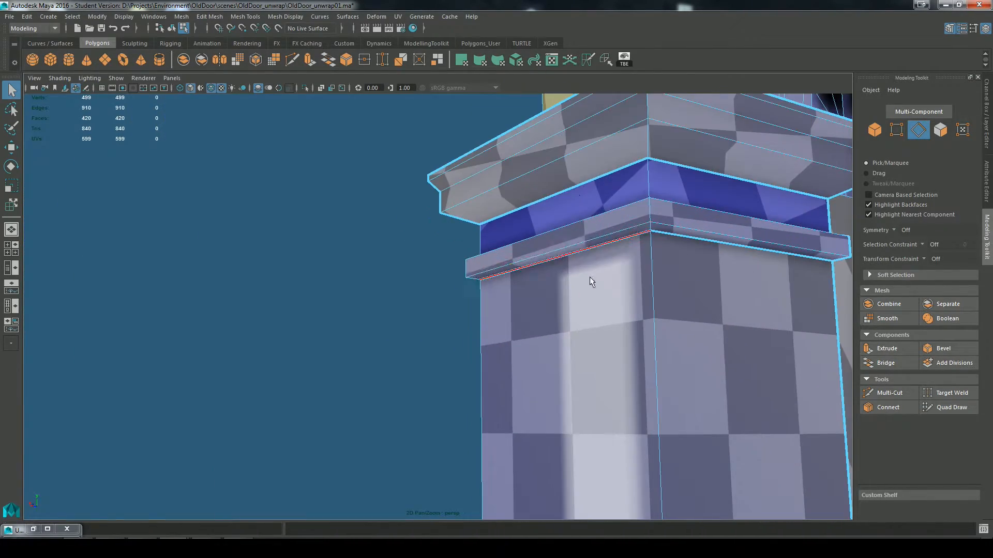
{"action": "middle_click_drag", "start_coordinate": [642, 156], "coordinate": [615, 223], "text": "alt"}
{"action": "scroll", "coordinate": [615, 223], "scroll_direction": "up", "scroll_amount": 2}
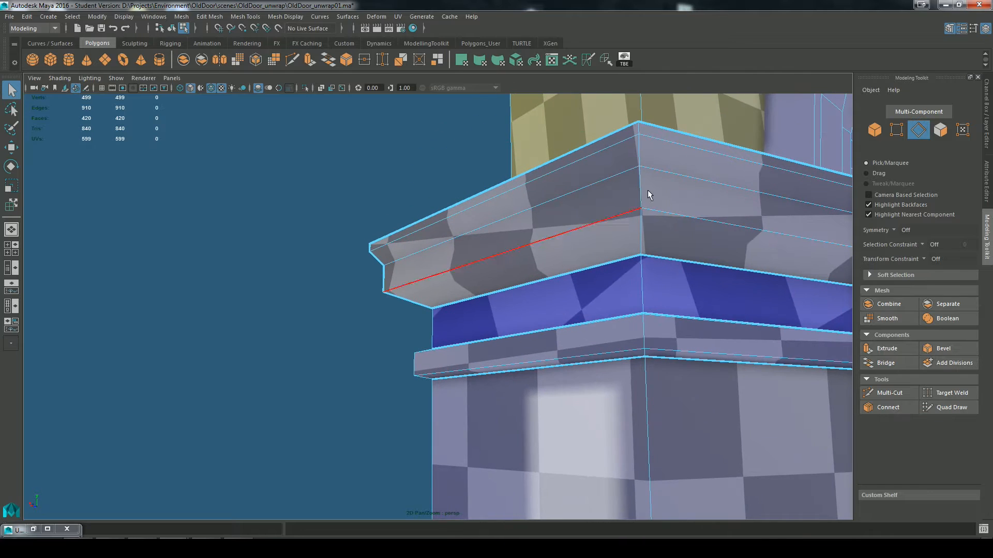
{"action": "left_click", "coordinate": [639, 145]}
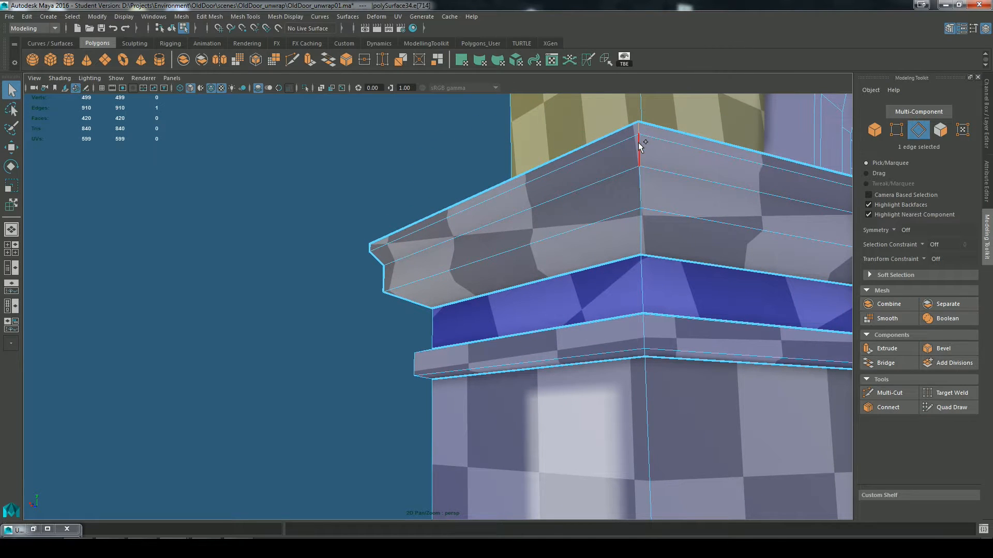
{"action": "left_click", "coordinate": [772, 298]}
{"action": "mouse_move", "coordinate": [772, 298]}
{"action": "left_mouse_down", "text": "alt"}
{"action": "mouse_move", "coordinate": [744, 298]}
{"action": "mouse_move", "coordinate": [761, 295]}
{"action": "left_mouse_up", "text": "alt"}
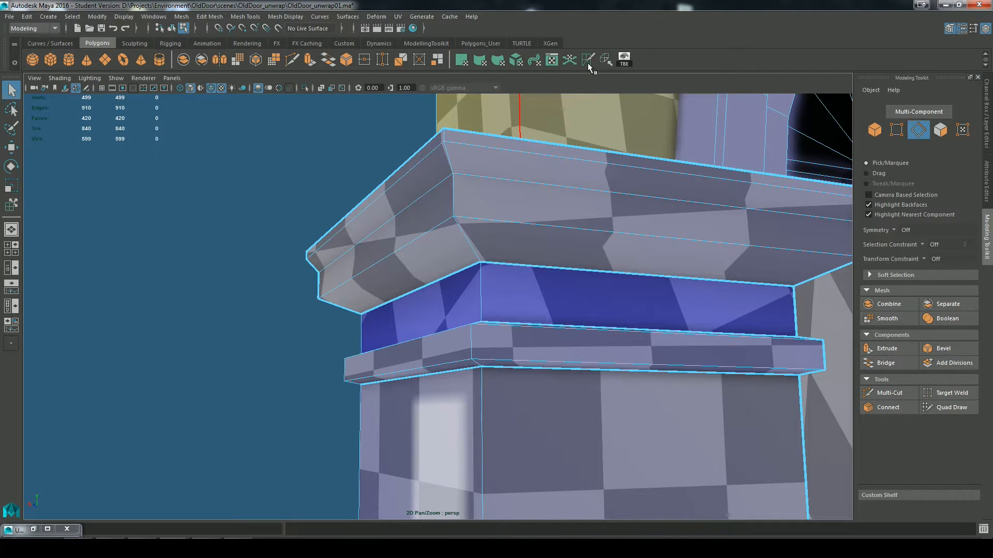
{"action": "key", "text": "ctrl+z"}
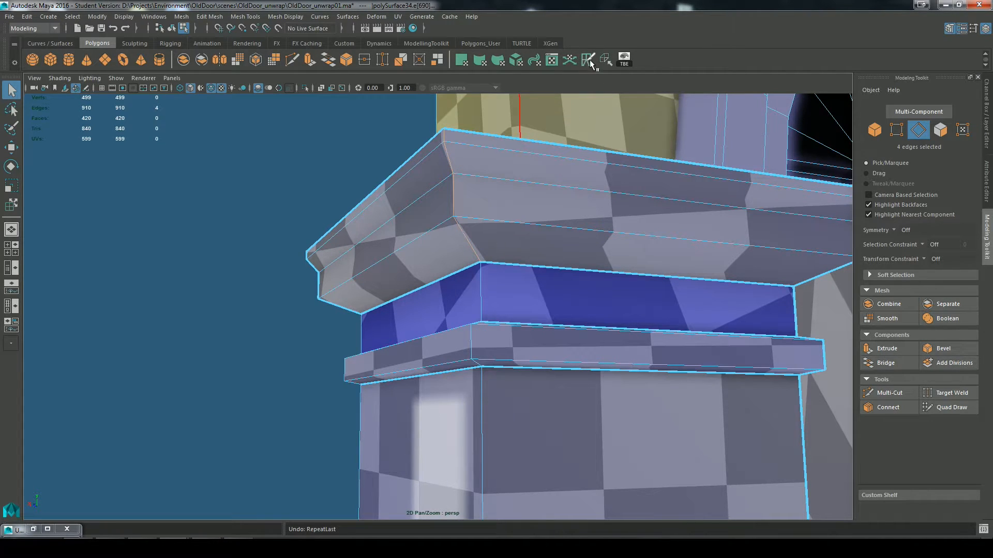
{"action": "left_click", "coordinate": [589, 62]}
Step: Cut the UVs along the four vertical edges at the door-side front corner of the right capital's upper moulding
{"action": "left_click_drag", "start_coordinate": [713, 241], "coordinate": [517, 310], "text": "alt"}
{"action": "middle_click_drag", "start_coordinate": [517, 311], "coordinate": [504, 339], "text": "alt"}
{"action": "left_click_drag", "start_coordinate": [657, 357], "coordinate": [431, 336], "text": "alt"}
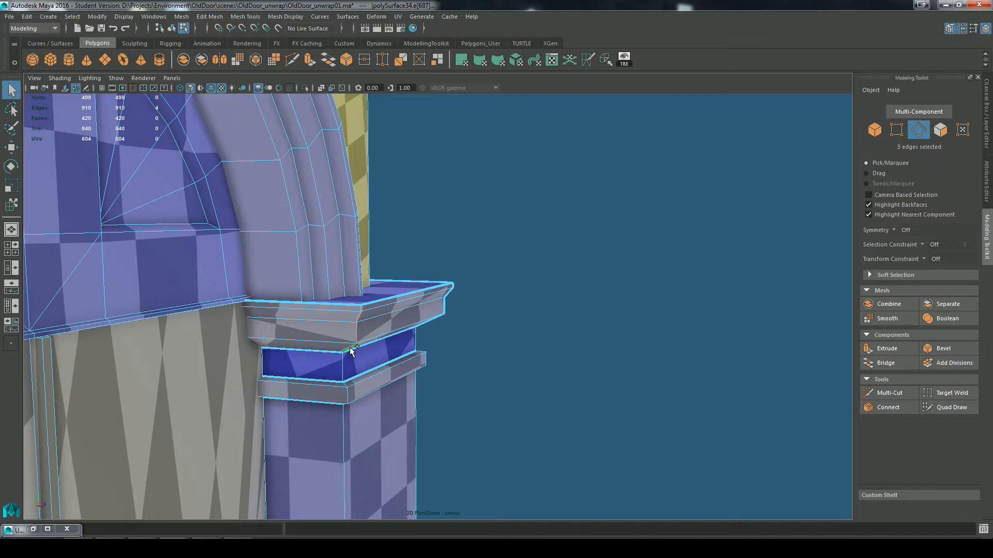
{"action": "key", "text": "g"}
Step: Select all UVs of the doorway and unfold them with Unfold3D, Pack enabled, 1 iteration, map size 1024 and room space 2
{"action": "scroll", "coordinate": [523, 395], "scroll_direction": "down", "scroll_amount": 8}
{"action": "middle_click_drag", "start_coordinate": [525, 416], "coordinate": [566, 219], "text": "alt"}
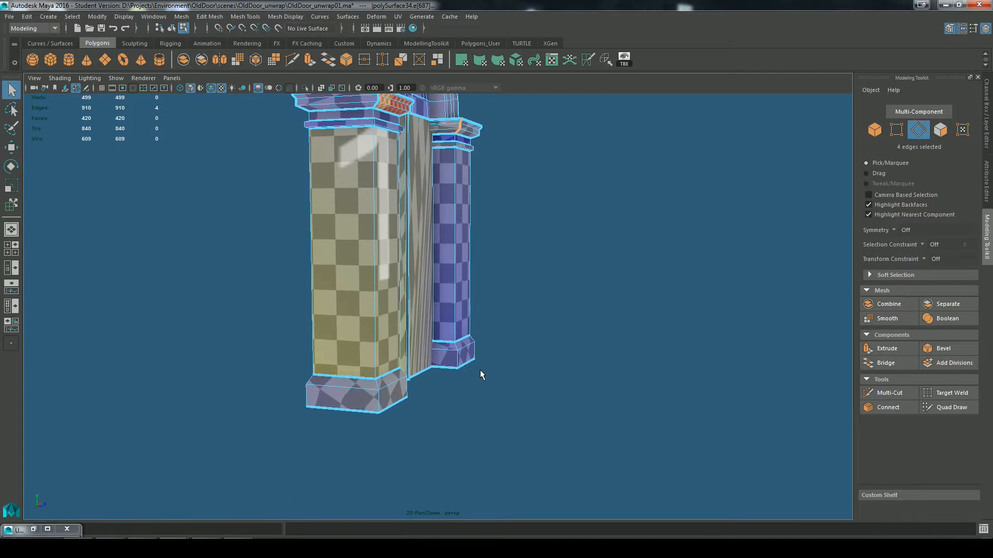
{"action": "scroll", "coordinate": [483, 377], "scroll_direction": "up", "scroll_amount": 5}
{"action": "left_click_drag", "start_coordinate": [523, 441], "coordinate": [401, 350], "text": "alt"}
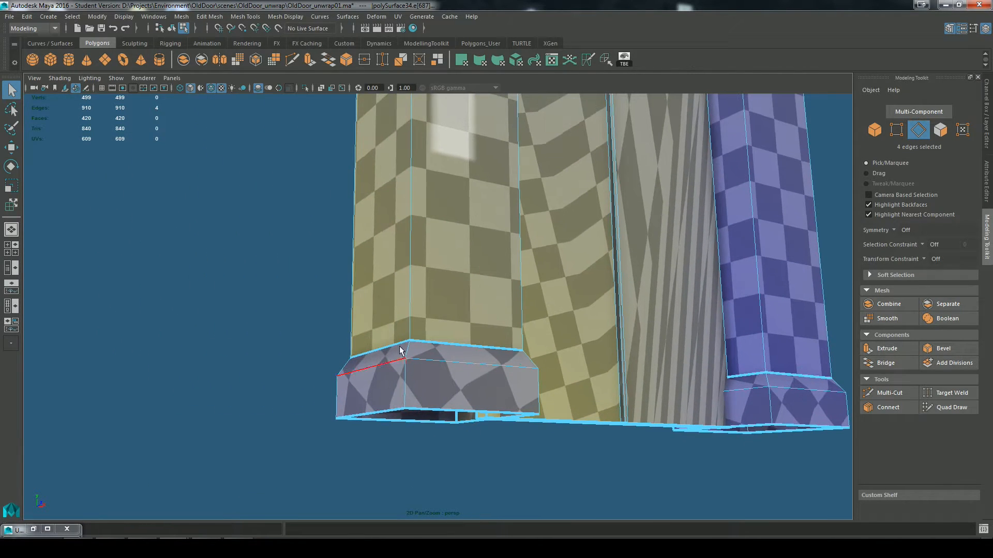
{"action": "left_click", "coordinate": [35, 530]}
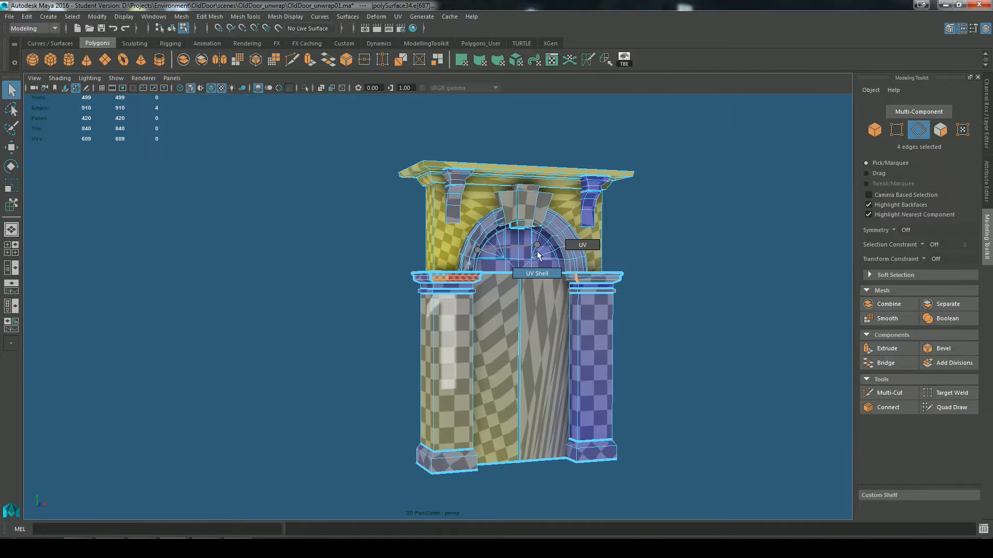
{"action": "left_click_drag", "start_coordinate": [332, 133], "coordinate": [745, 537]}
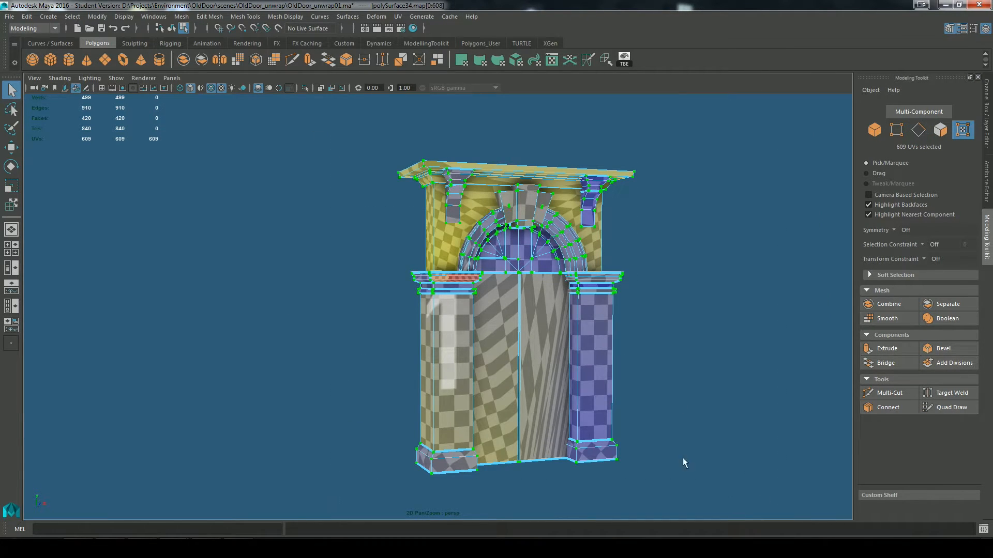
{"action": "left_click", "coordinate": [398, 16]}
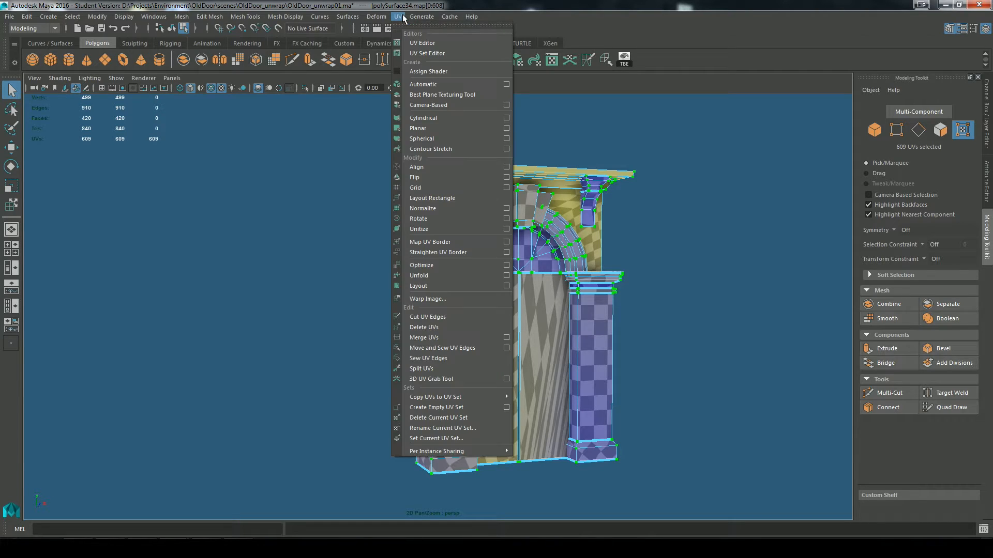
{"action": "left_click", "coordinate": [506, 275]}
{"action": "left_click", "coordinate": [439, 293]}
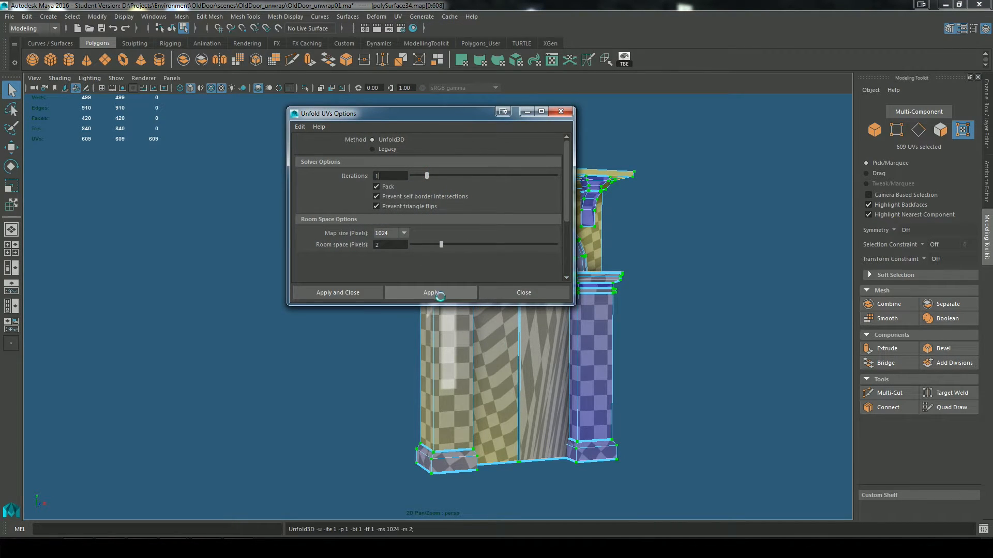
Step: Examine the newly packed UV layout and the checker pattern on the left pillar's capital
{"action": "left_click", "coordinate": [527, 112]}
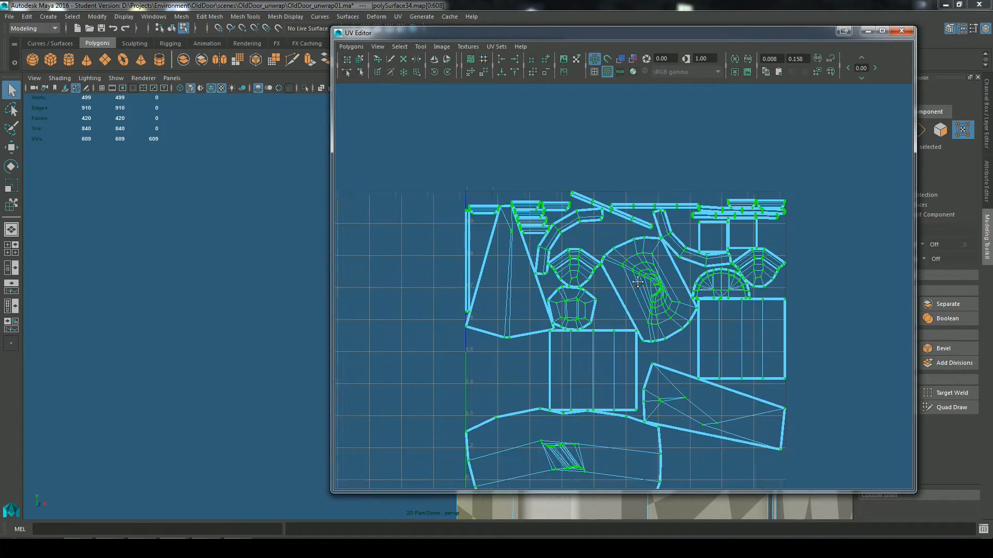
{"action": "middle_click_drag", "start_coordinate": [637, 282], "coordinate": [638, 215], "text": "alt"}
{"action": "left_click_drag", "start_coordinate": [670, 32], "coordinate": [659, 409]}
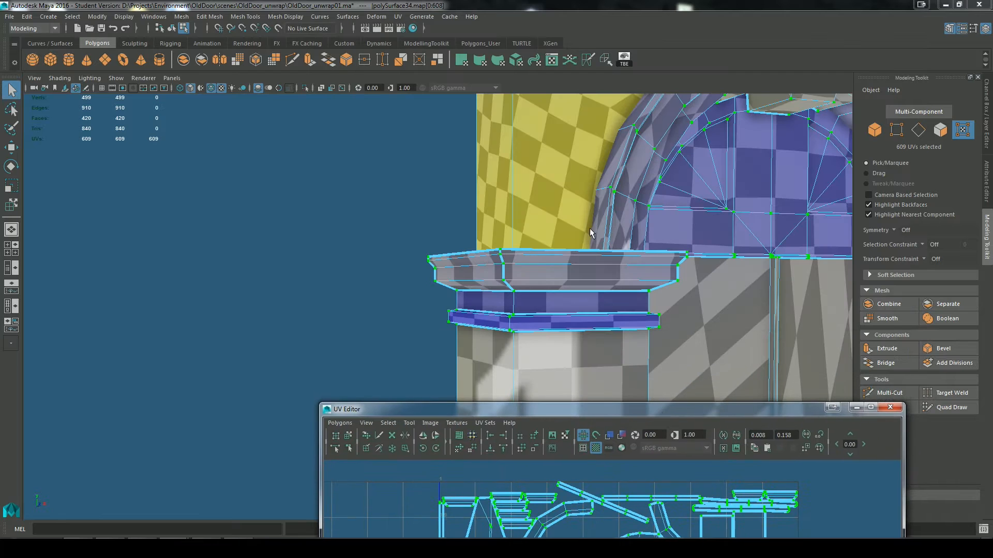
Step: Move the selected capital moulding UV shells out of the packed layout and scale them up
{"action": "left_click", "coordinate": [536, 399]}
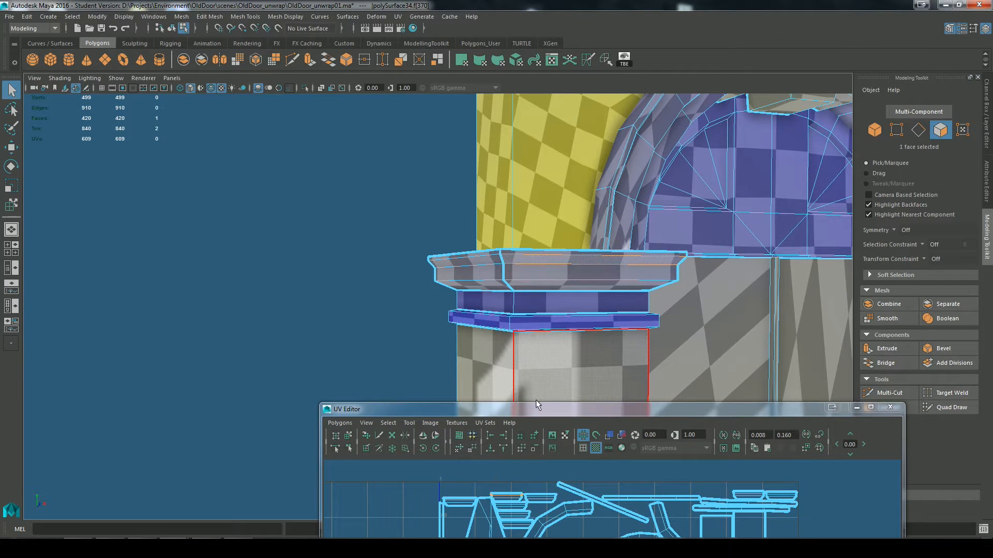
{"action": "left_click_drag", "start_coordinate": [557, 414], "coordinate": [586, 172]}
{"action": "scroll", "coordinate": [581, 239], "scroll_direction": "up", "scroll_amount": 5}
{"action": "middle_click_drag", "start_coordinate": [582, 239], "coordinate": [718, 491], "text": "alt"}
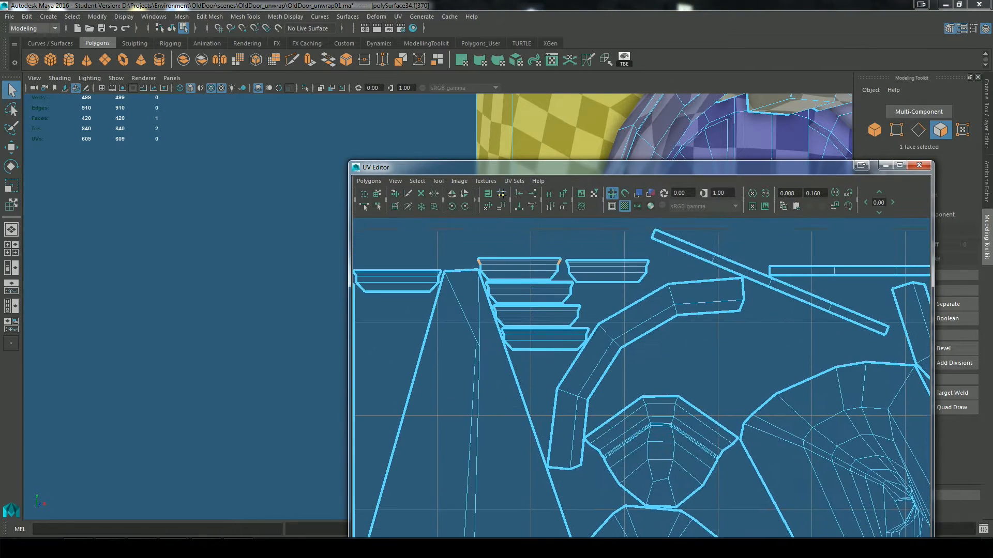
{"action": "scroll", "coordinate": [592, 334], "scroll_direction": "up", "scroll_amount": 1}
{"action": "middle_click_drag", "start_coordinate": [591, 334], "coordinate": [609, 357], "text": "alt"}
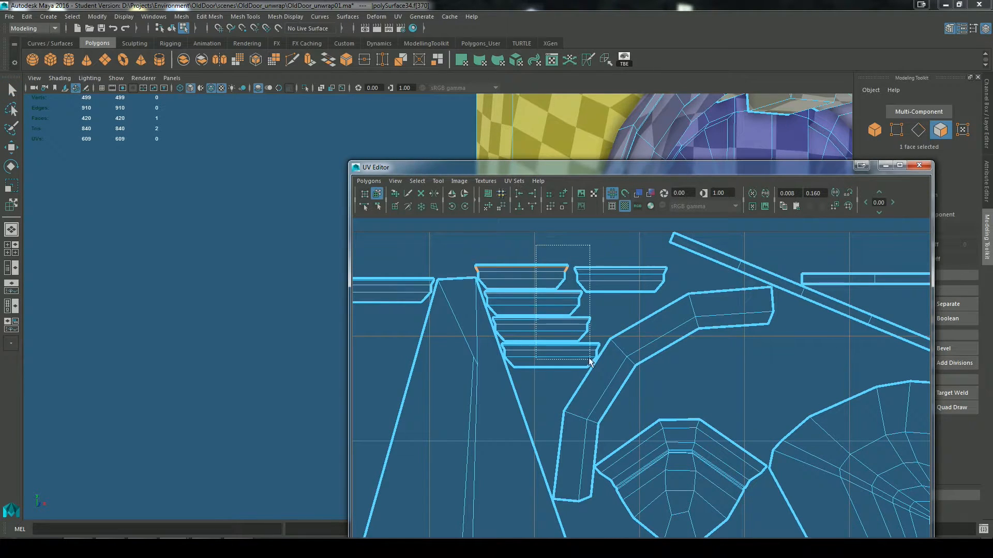
{"action": "scroll", "coordinate": [587, 352], "scroll_direction": "down", "scroll_amount": 4}
{"action": "left_click_drag", "start_coordinate": [586, 352], "coordinate": [775, 318]}
{"action": "key", "text": "r"}
{"action": "scroll", "coordinate": [775, 318], "scroll_direction": "down", "scroll_amount": 5}
{"action": "key", "text": "w"}
{"action": "left_click_drag", "start_coordinate": [593, 354], "coordinate": [423, 313]}
{"action": "left_click", "coordinate": [885, 166]}
Step: Examine the checker density and distortion on the upper mouldings of both capitals from the front, sides and above
{"action": "left_click_drag", "start_coordinate": [696, 311], "coordinate": [678, 270], "text": "alt"}
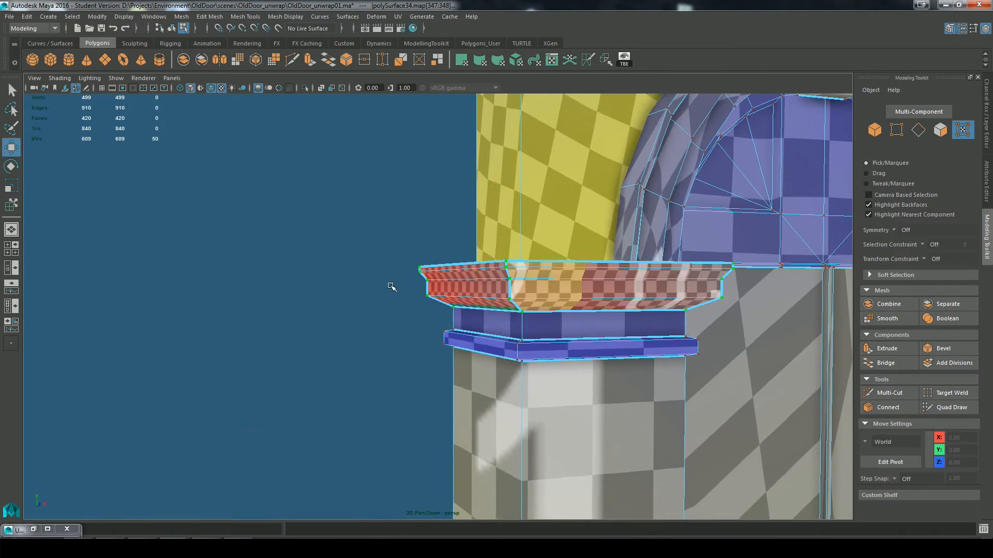
{"action": "left_click", "coordinate": [389, 284]}
{"action": "left_click_drag", "start_coordinate": [597, 306], "coordinate": [547, 307], "text": "alt"}
{"action": "right_click_drag", "start_coordinate": [387, 266], "coordinate": [477, 260], "text": "alt"}
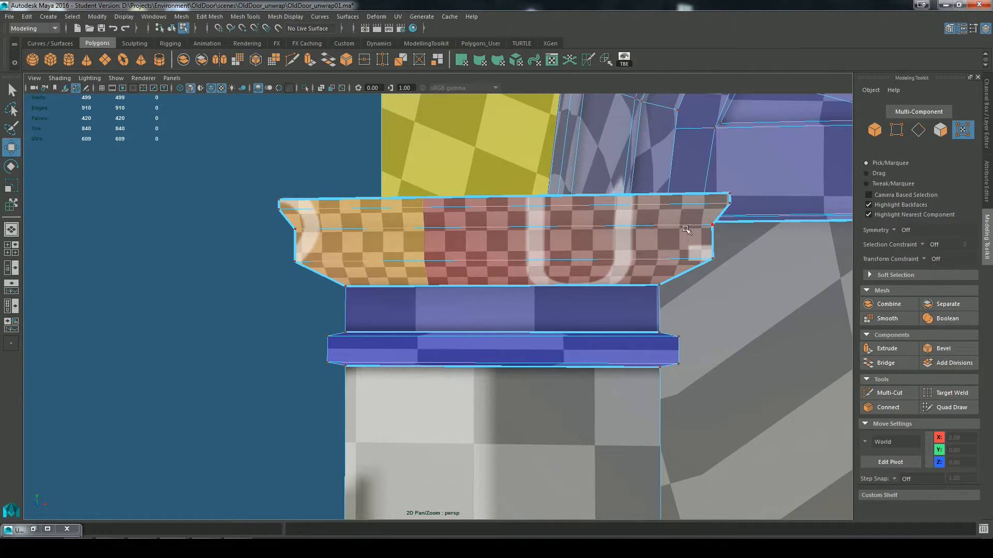
{"action": "left_click_drag", "start_coordinate": [532, 252], "coordinate": [710, 217], "text": "alt"}
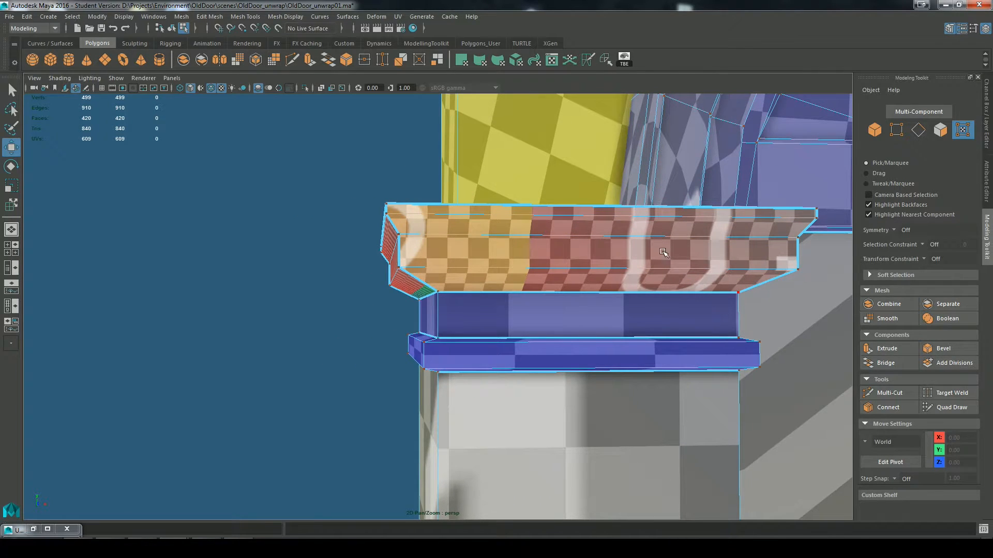
{"action": "left_click_drag", "start_coordinate": [554, 268], "coordinate": [656, 270], "text": "alt"}
{"action": "left_click_drag", "start_coordinate": [579, 292], "coordinate": [724, 304], "text": "alt"}
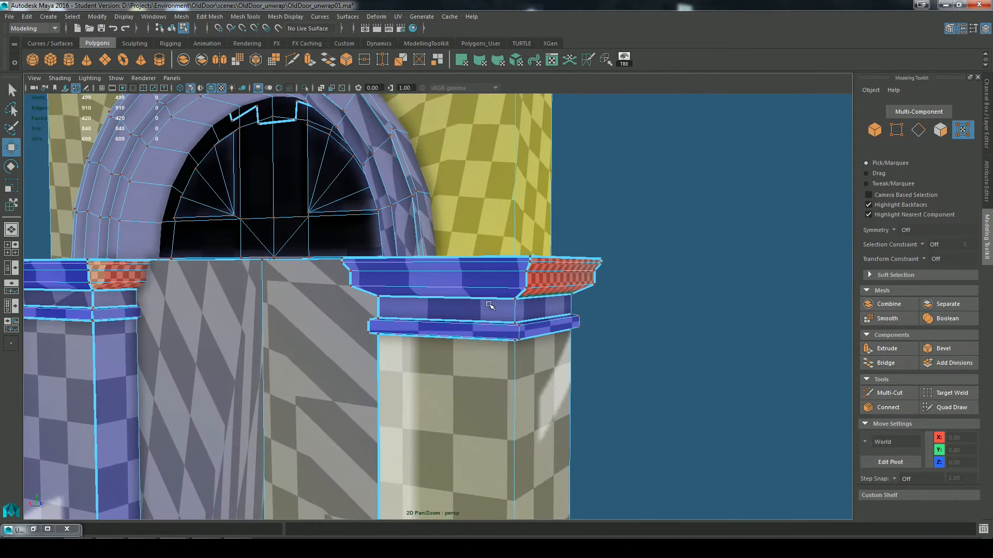
{"action": "left_click_drag", "start_coordinate": [489, 305], "coordinate": [502, 261], "text": "alt"}
{"action": "right_click_drag", "start_coordinate": [667, 269], "coordinate": [616, 265], "text": "alt"}
{"action": "middle_click_drag", "start_coordinate": [616, 264], "coordinate": [719, 103], "text": "alt"}
{"action": "middle_click_drag", "start_coordinate": [592, 293], "coordinate": [518, 432], "text": "alt"}
{"action": "left_click_drag", "start_coordinate": [674, 183], "coordinate": [621, 200], "text": "alt"}
{"action": "right_click_drag", "start_coordinate": [403, 310], "coordinate": [449, 315], "text": "alt"}
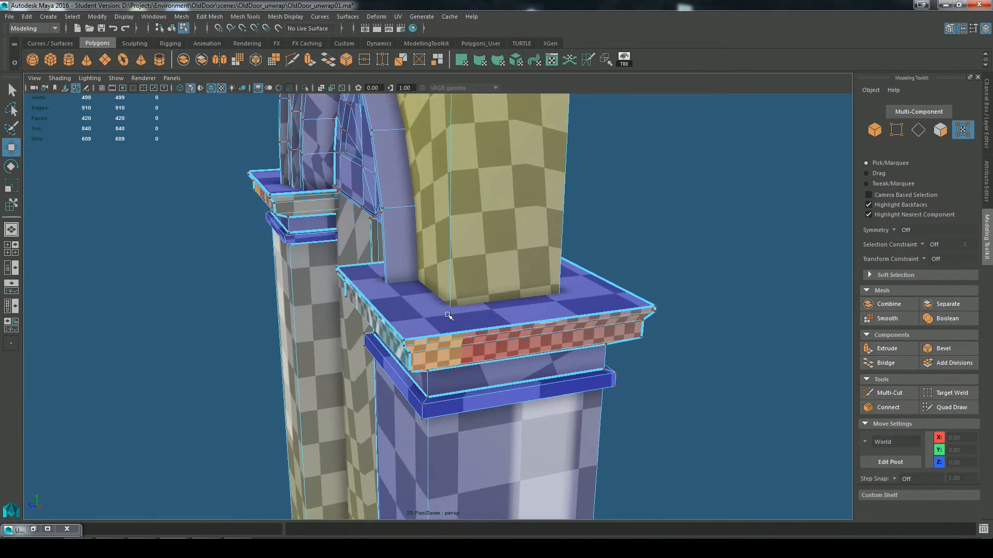
Step: Inspect the checker pattern down the pillar shafts and across the door panels
{"action": "middle_click_drag", "start_coordinate": [451, 379], "coordinate": [492, 290], "text": "alt"}
{"action": "left_click_drag", "start_coordinate": [492, 290], "coordinate": [574, 282], "text": "alt"}
{"action": "middle_click_drag", "start_coordinate": [749, 236], "coordinate": [573, 295], "text": "alt"}
{"action": "right_click_drag", "start_coordinate": [573, 295], "coordinate": [724, 217], "text": "alt"}
{"action": "middle_click_drag", "start_coordinate": [724, 217], "coordinate": [634, 270], "text": "alt"}
{"action": "right_click_drag", "start_coordinate": [636, 387], "coordinate": [630, 208], "text": "alt"}
{"action": "right_click_drag", "start_coordinate": [590, 283], "coordinate": [623, 292], "text": "alt"}
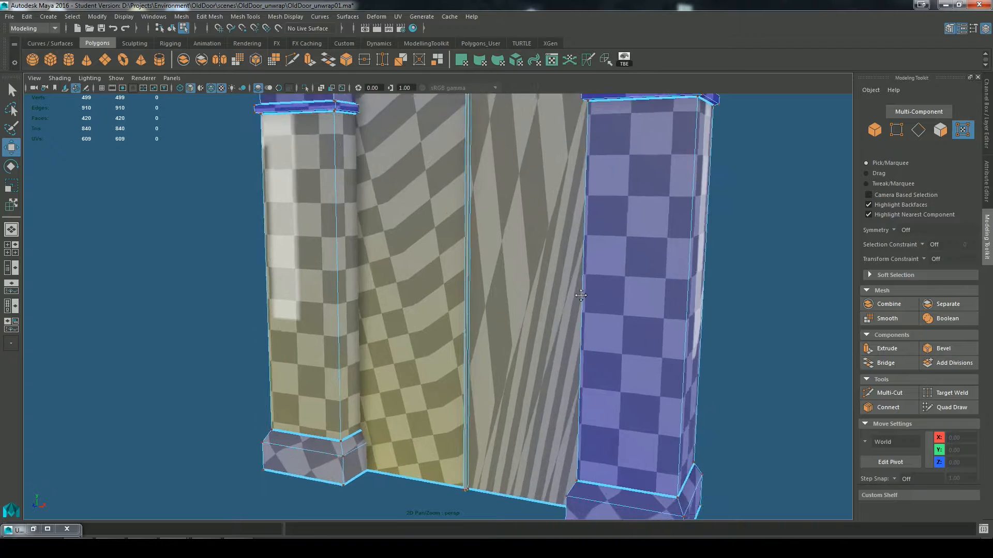
Step: Select the bevelled and lower faces on two adjoining sides of the left pillar's base
{"action": "middle_click_drag", "start_coordinate": [362, 362], "coordinate": [486, 232], "text": "alt"}
{"action": "left_click_drag", "start_coordinate": [486, 232], "coordinate": [574, 225], "text": "alt"}
{"action": "right_click_drag", "start_coordinate": [526, 295], "coordinate": [603, 356], "text": "alt"}
{"action": "middle_click_drag", "start_coordinate": [572, 354], "coordinate": [574, 330], "text": "alt"}
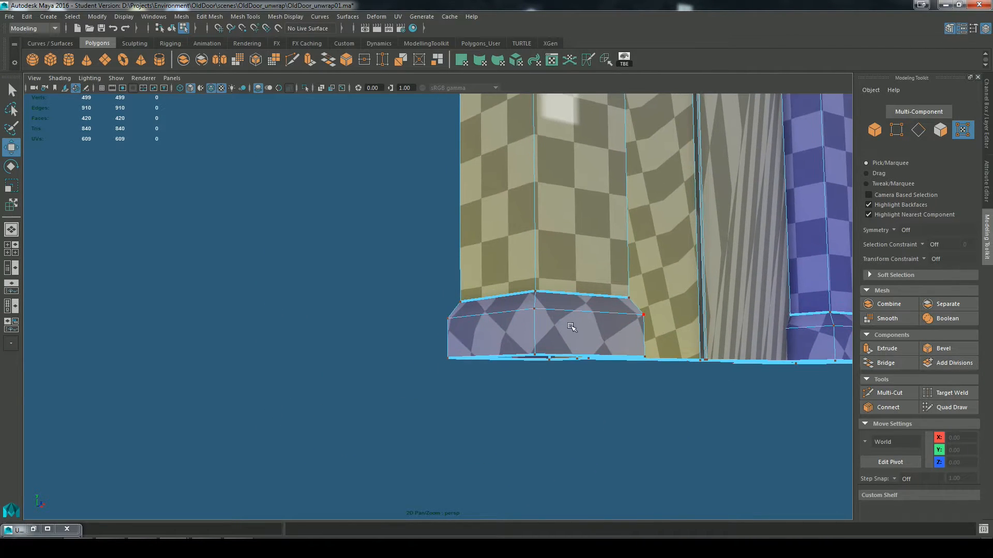
{"action": "right_click_drag", "start_coordinate": [574, 330], "coordinate": [597, 273], "text": "alt"}
{"action": "right_click_drag", "start_coordinate": [588, 317], "coordinate": [588, 283]}
{"action": "left_click", "coordinate": [544, 304]}
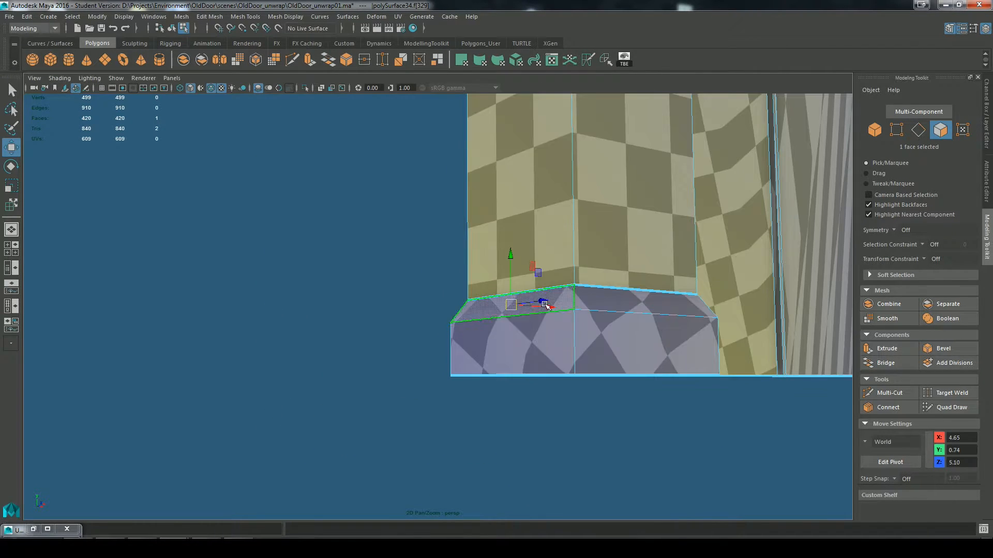
{"action": "left_click", "coordinate": [552, 340], "text": "shift"}
{"action": "left_click", "coordinate": [604, 301], "text": "shift"}
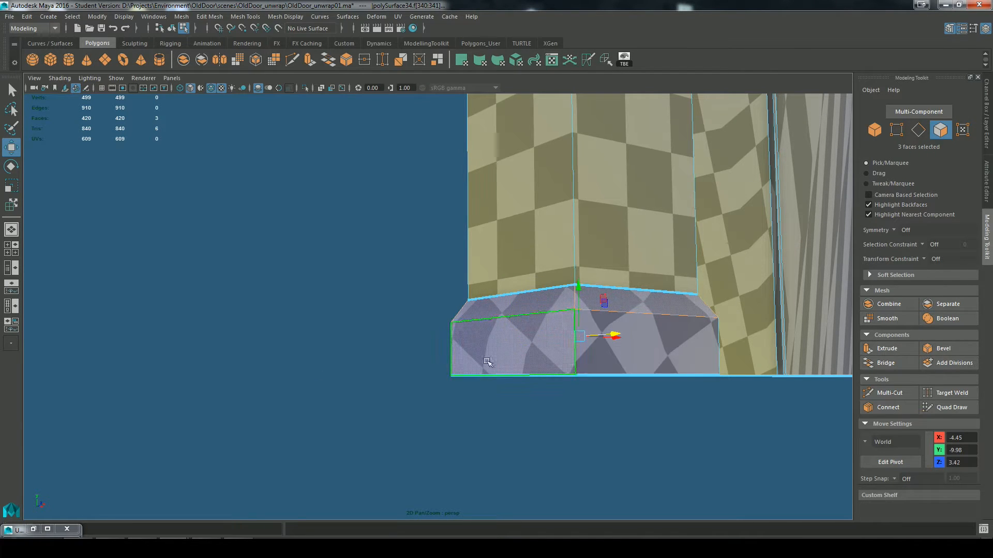
{"action": "left_click", "coordinate": [657, 357], "text": "shift"}
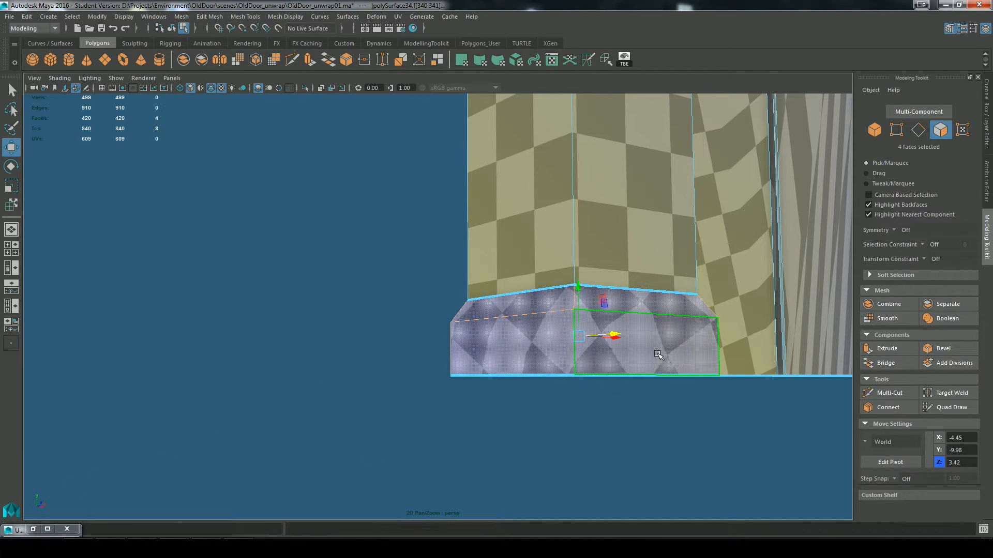
Step: Move the left pillar base's curved UV shell into empty space outside the packed layout
{"action": "left_click", "coordinate": [34, 528]}
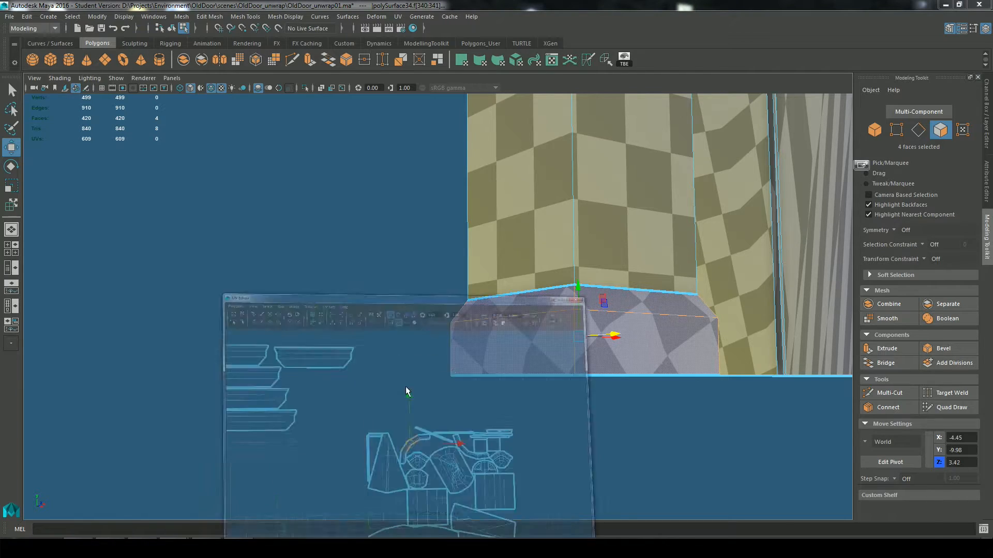
{"action": "scroll", "coordinate": [702, 305], "scroll_direction": "up", "scroll_amount": 4}
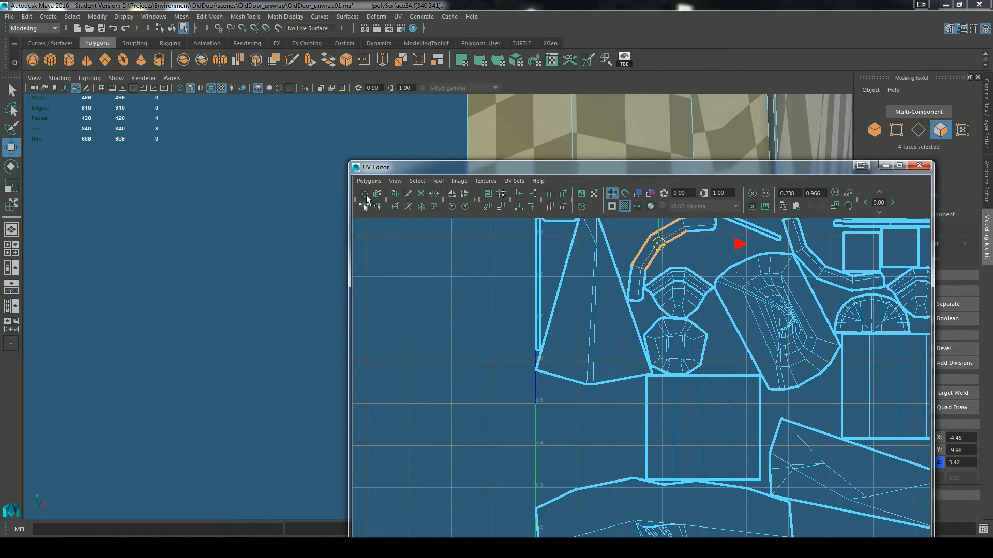
{"action": "left_click", "coordinate": [377, 195]}
{"action": "left_click_drag", "start_coordinate": [672, 258], "coordinate": [414, 336]}
{"action": "middle_click_drag", "start_coordinate": [509, 336], "coordinate": [721, 436], "text": "alt"}
{"action": "scroll", "coordinate": [677, 292], "scroll_direction": "up", "scroll_amount": 4}
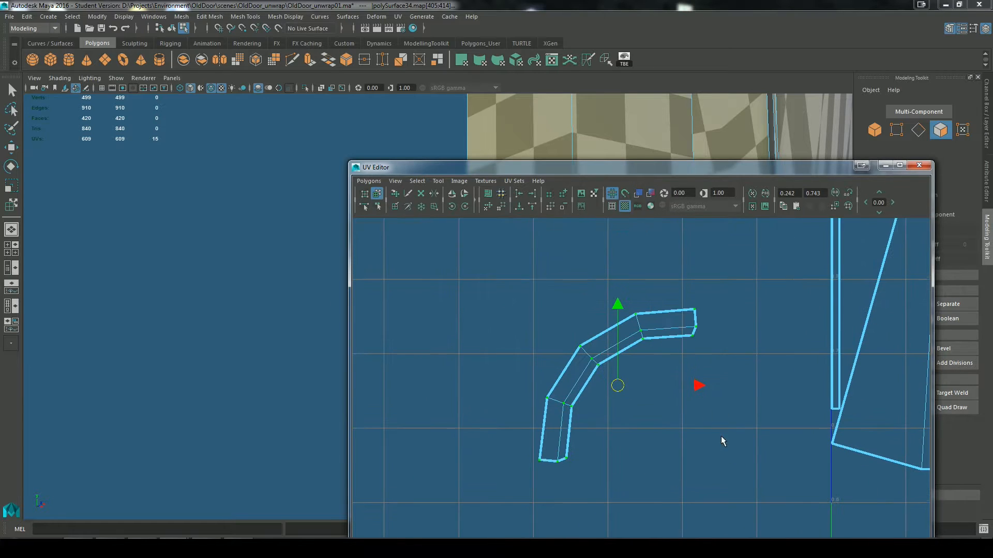
Step: Rotate the base's UV shell until its end segment is horizontal, and check the checker pattern on the base
{"action": "key", "text": "e"}
{"action": "left_click_drag", "start_coordinate": [667, 333], "coordinate": [671, 337]}
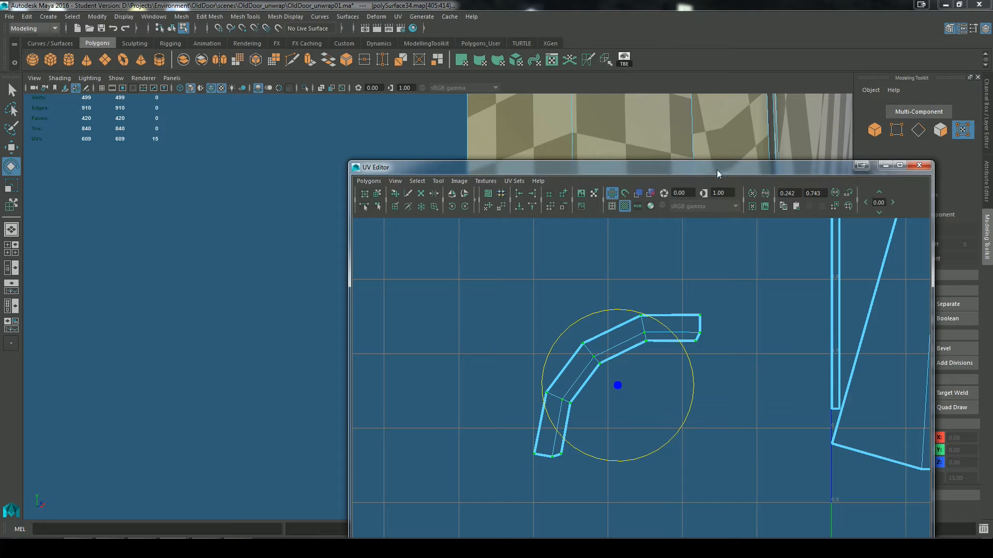
{"action": "left_click_drag", "start_coordinate": [716, 169], "coordinate": [265, 106]}
{"action": "scroll", "coordinate": [703, 314], "scroll_direction": "up", "scroll_amount": 5}
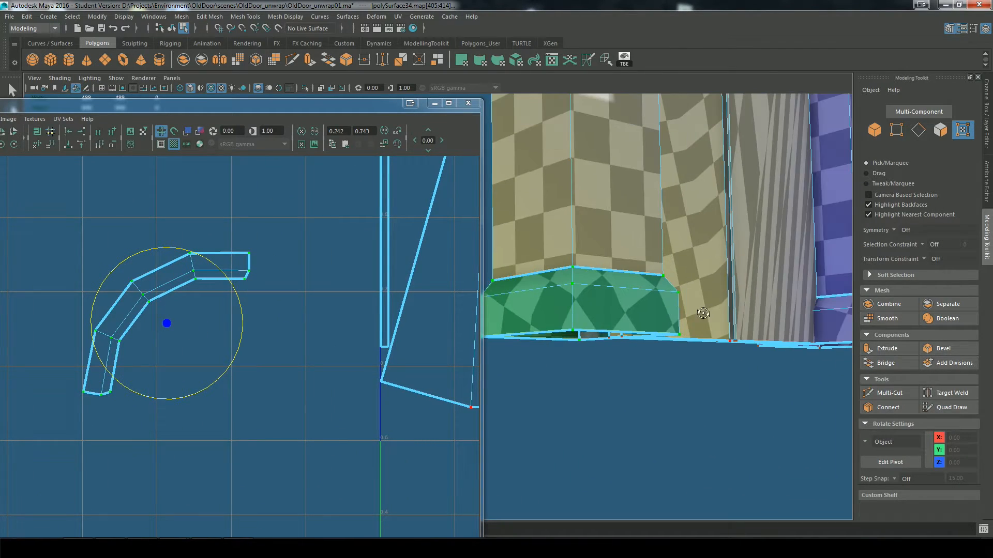
{"action": "left_click_drag", "start_coordinate": [703, 314], "coordinate": [584, 332], "text": "alt"}
{"action": "middle_click_drag", "start_coordinate": [585, 332], "coordinate": [660, 334], "text": "alt"}
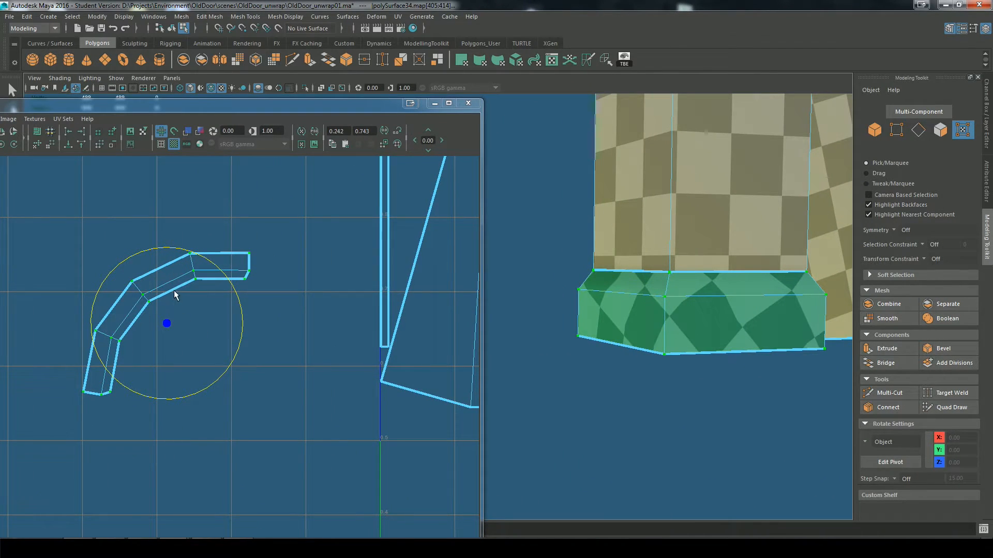
Step: Move the right pillar base's curved UV shell out of the layout, just below the left base's shell
{"action": "scroll", "coordinate": [266, 343], "scroll_direction": "down", "scroll_amount": 6}
{"action": "key", "text": "q"}
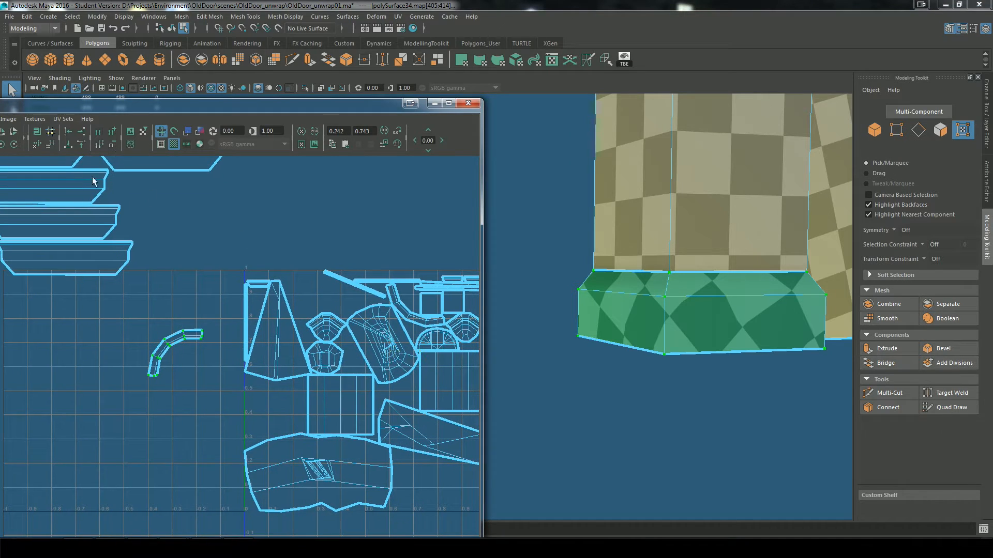
{"action": "left_click_drag", "start_coordinate": [211, 104], "coordinate": [380, 104]}
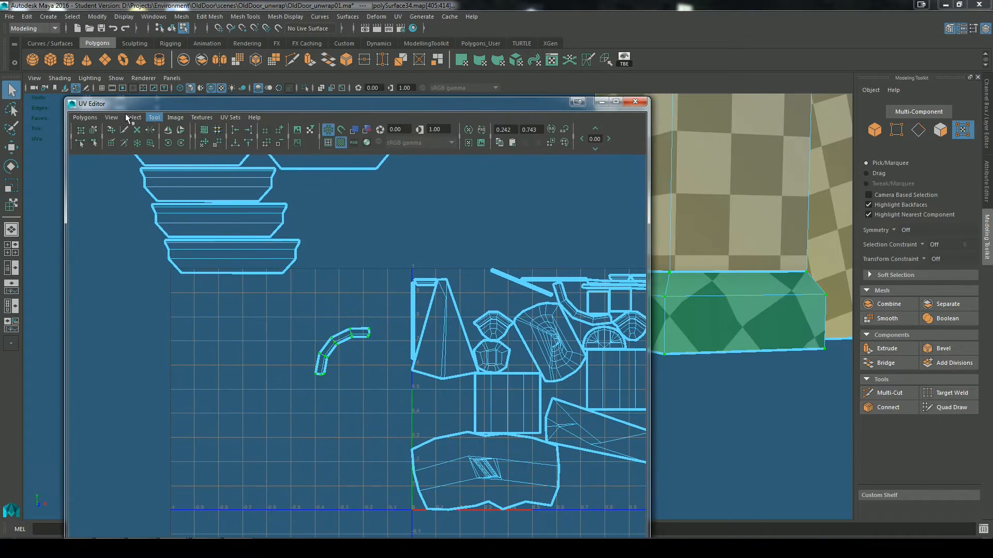
{"action": "left_click", "coordinate": [93, 131]}
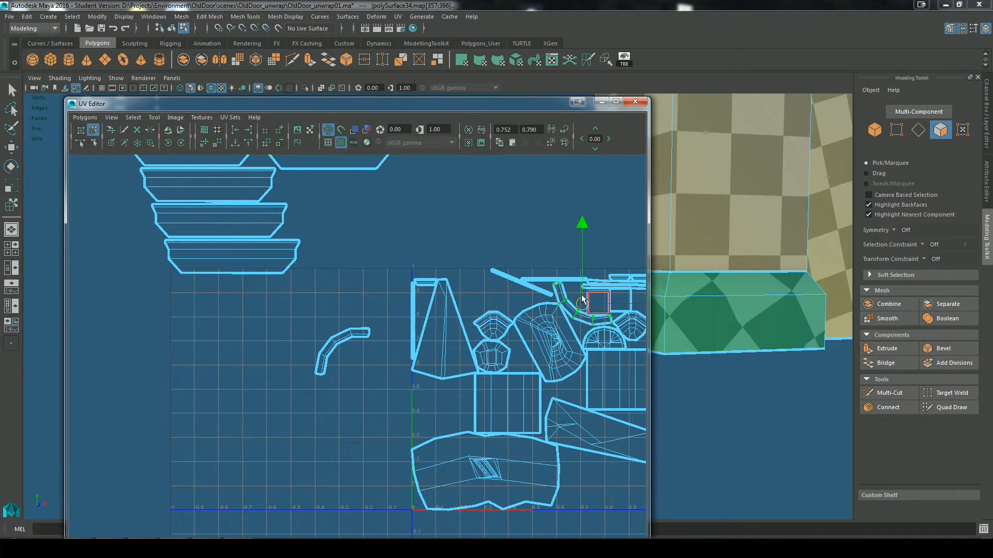
{"action": "middle_click_drag", "start_coordinate": [562, 314], "coordinate": [437, 344]}
{"action": "scroll", "coordinate": [354, 390], "scroll_direction": "up", "scroll_amount": 5}
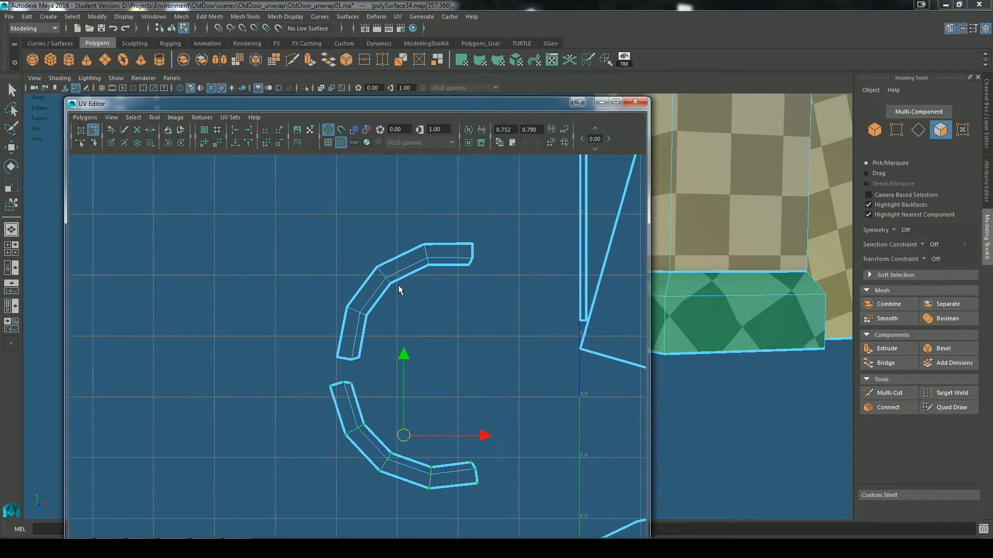
Step: Cut the UVs along the middle crosswise edges of both curved base shells, at the bases' corners
{"action": "right_click_drag", "start_coordinate": [396, 254], "coordinate": [391, 225]}
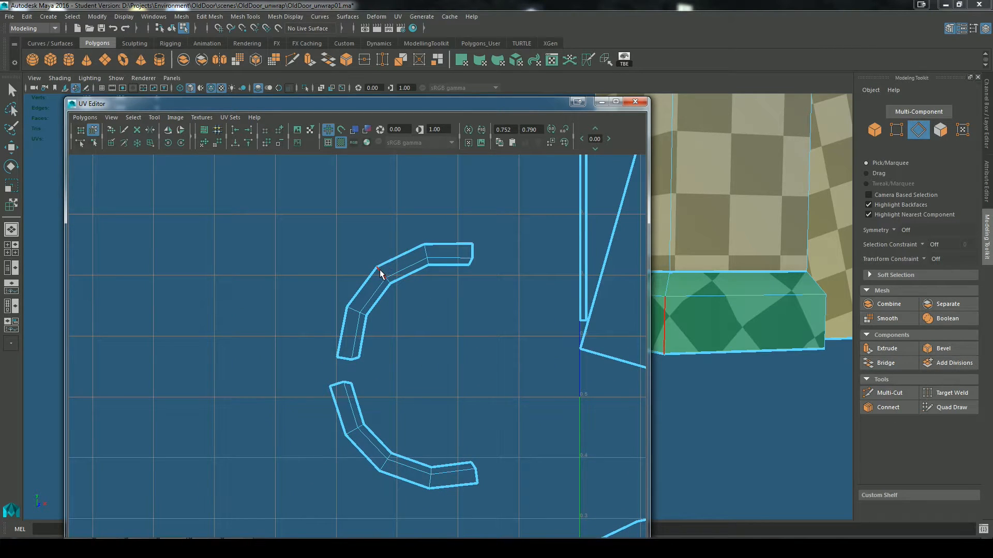
{"action": "left_click", "coordinate": [382, 278]}
{"action": "key", "text": "q"}
{"action": "key", "text": "F12"}
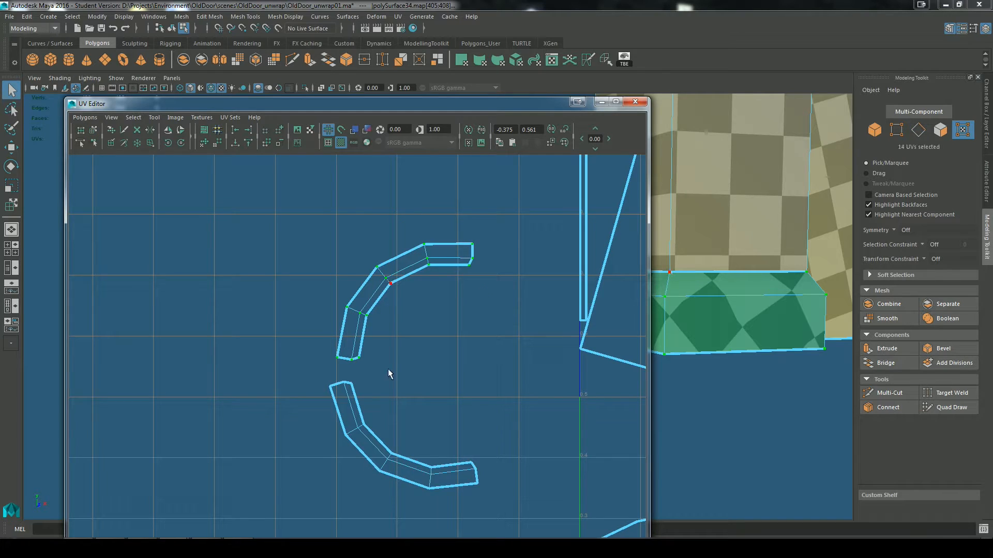
{"action": "right_click_drag", "start_coordinate": [416, 298], "coordinate": [383, 293]}
{"action": "left_click", "coordinate": [385, 279]}
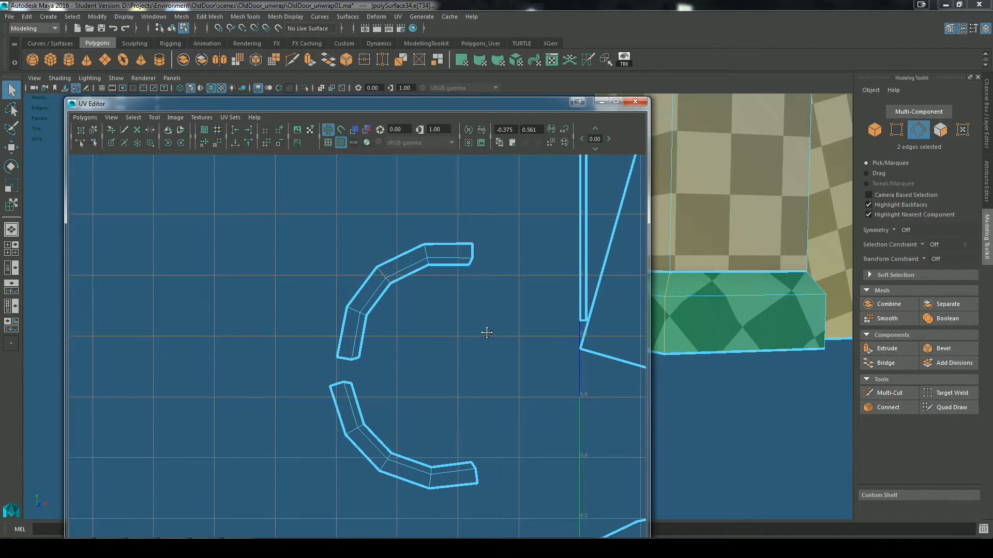
{"action": "middle_click_drag", "start_coordinate": [486, 332], "coordinate": [423, 301], "text": "alt"}
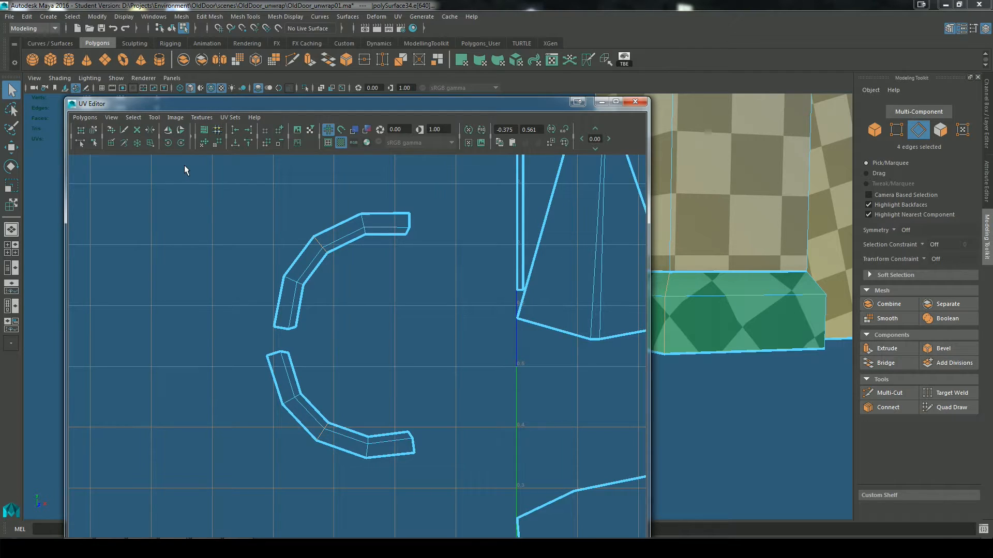
{"action": "left_click", "coordinate": [585, 57]}
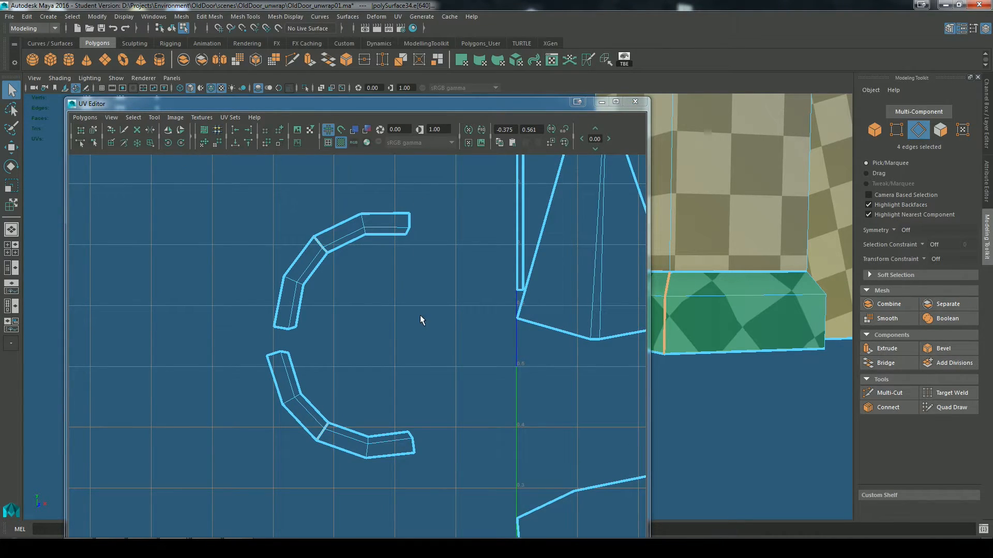
Step: Select all UVs of the split base shells, unfold and repack them, and frame the new layout
{"action": "left_click_drag", "start_coordinate": [546, 105], "coordinate": [504, 108]}
{"action": "right_click_drag", "start_coordinate": [336, 250], "coordinate": [376, 251]}
{"action": "left_click_drag", "start_coordinate": [163, 199], "coordinate": [400, 497]}
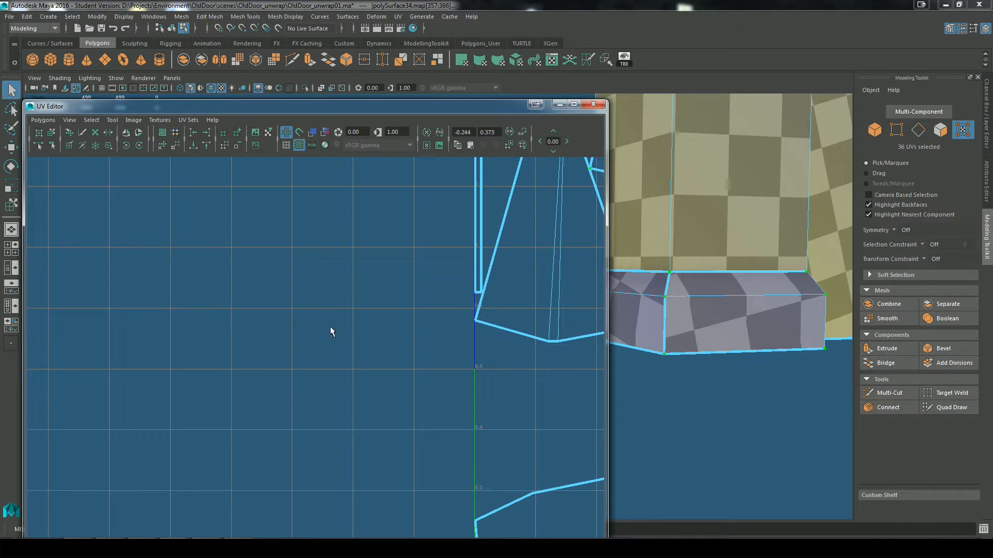
{"action": "key", "text": "f"}
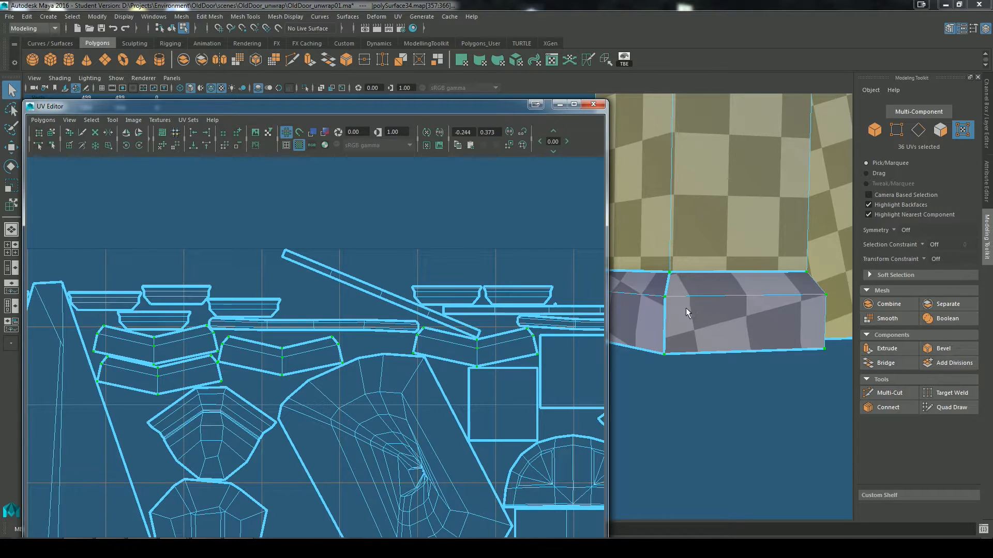
Step: Select the faces of the left pillar's base and move its two V-shaped UV shells above the packed layout
{"action": "scroll", "coordinate": [686, 308], "scroll_direction": "down", "scroll_amount": 3}
{"action": "middle_click_drag", "start_coordinate": [663, 321], "coordinate": [726, 320], "text": "alt"}
{"action": "scroll", "coordinate": [684, 291], "scroll_direction": "up", "scroll_amount": 1}
{"action": "right_click_drag", "start_coordinate": [684, 250], "coordinate": [685, 285]}
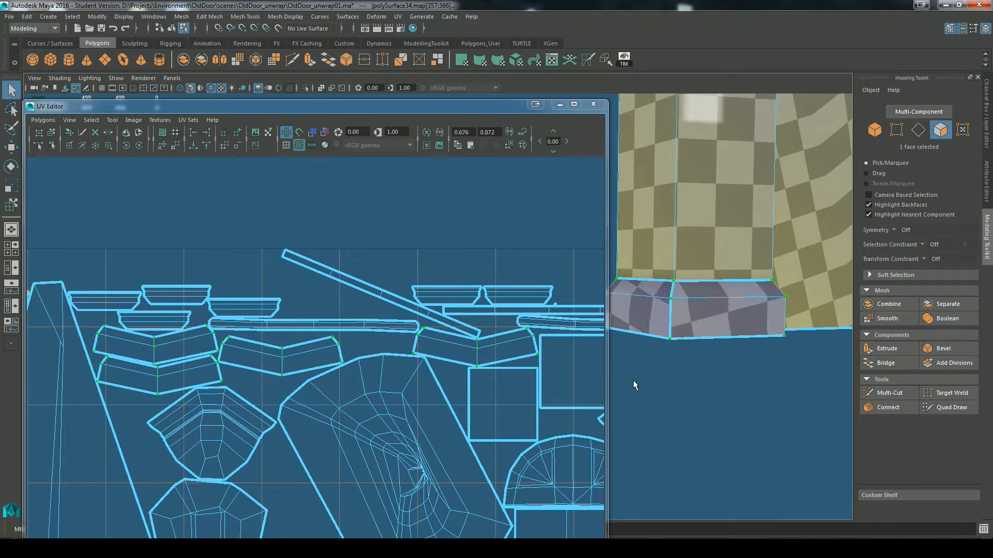
{"action": "left_click_drag", "start_coordinate": [634, 385], "coordinate": [684, 360], "text": "alt"}
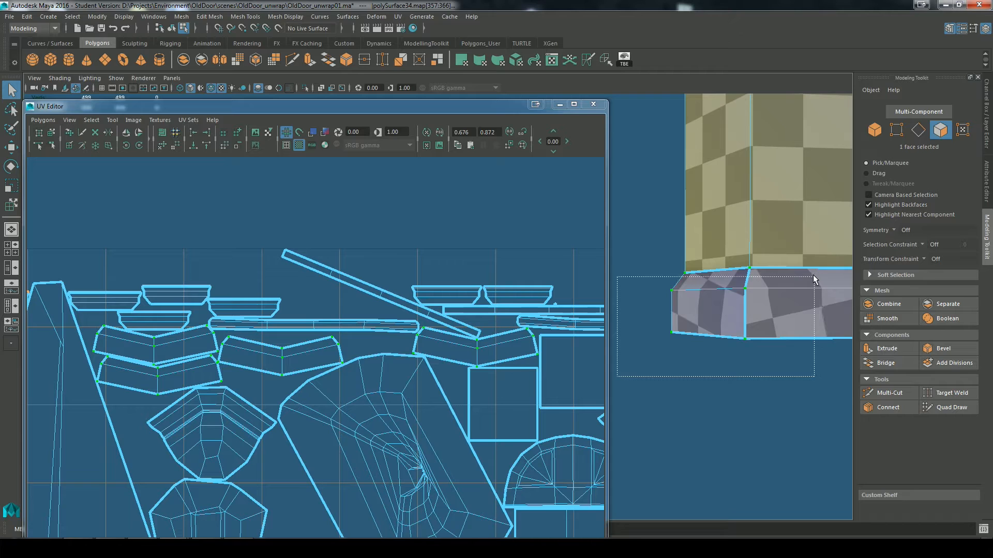
{"action": "left_click_drag", "start_coordinate": [813, 275], "coordinate": [813, 277]}
{"action": "scroll", "coordinate": [154, 373], "scroll_direction": "up", "scroll_amount": 1}
{"action": "middle_click_drag", "start_coordinate": [151, 372], "coordinate": [292, 359], "text": "alt"}
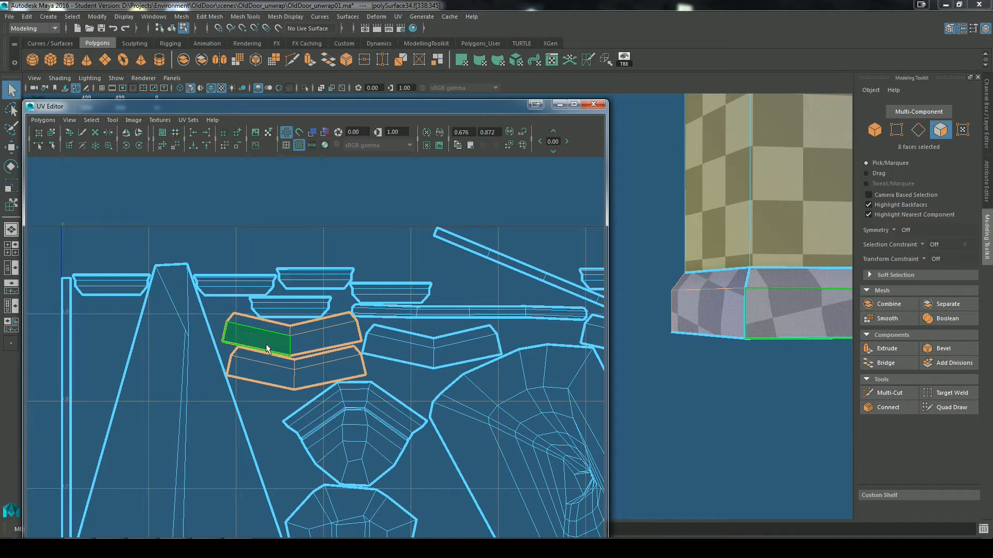
{"action": "key", "text": "w"}
{"action": "left_click_drag", "start_coordinate": [291, 352], "coordinate": [319, 196]}
Step: Rotate the two base UV shells together until one half of each lies horizontal
{"action": "scroll", "coordinate": [341, 258], "scroll_direction": "up", "scroll_amount": 1}
{"action": "middle_click_drag", "start_coordinate": [341, 258], "coordinate": [322, 359], "text": "alt"}
{"action": "key", "text": "e"}
{"action": "mouse_move", "coordinate": [355, 229]}
{"action": "left_mouse_down"}
{"action": "mouse_move", "coordinate": [354, 250]}
{"action": "mouse_move", "coordinate": [342, 216]}
{"action": "left_mouse_up"}
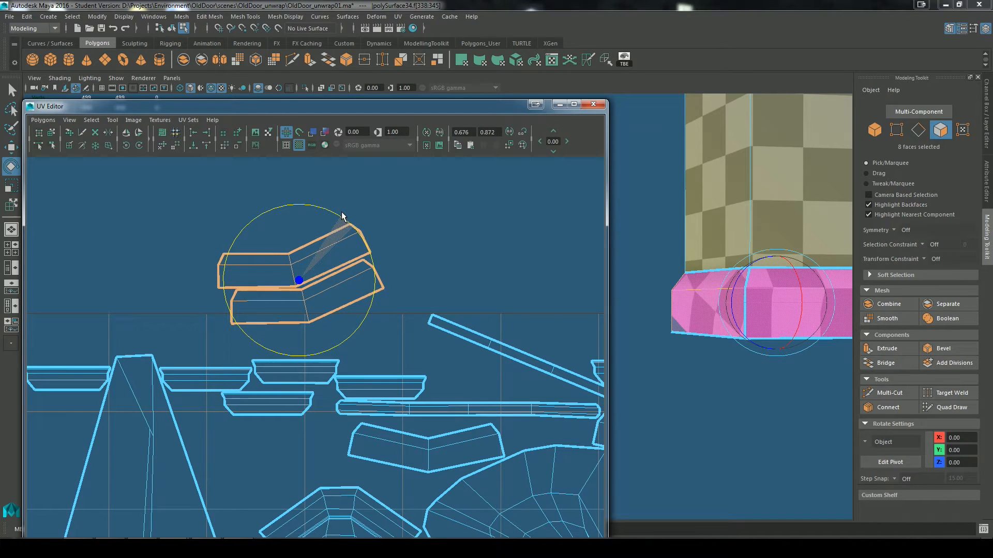
{"action": "left_click", "coordinate": [70, 133]}
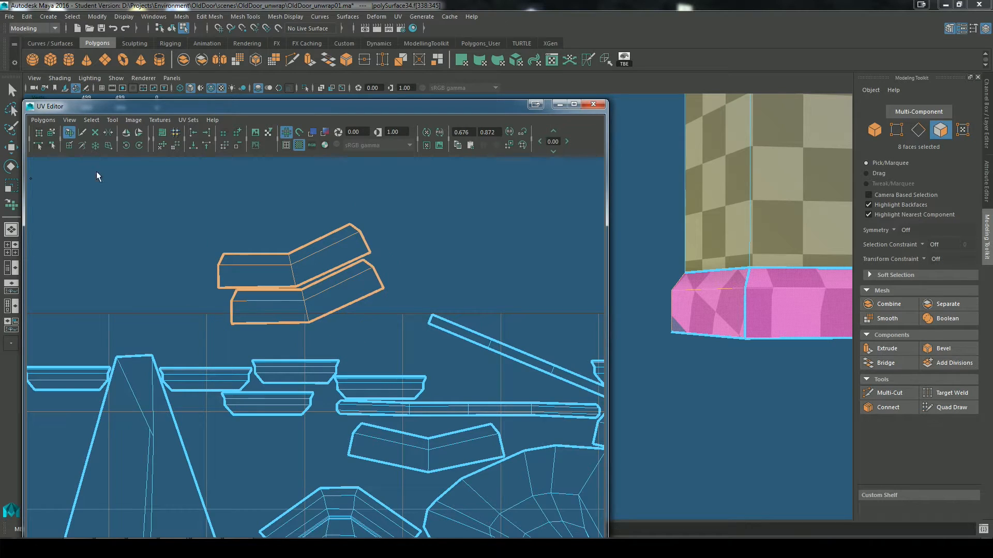
Step: Move the upper of the two base UV shells up, clear of the lower one
{"action": "left_click", "coordinate": [296, 269]}
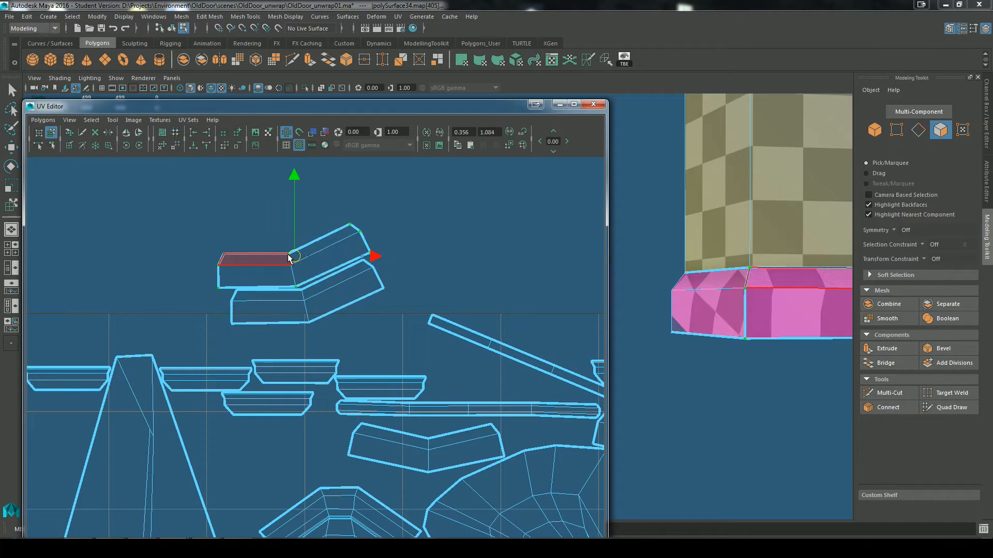
{"action": "left_click_drag", "start_coordinate": [294, 256], "coordinate": [293, 222]}
Step: Examine the checker pattern on the left pillar's base from the front, side and corner
{"action": "right_click_drag", "start_coordinate": [761, 415], "coordinate": [743, 400], "text": "alt"}
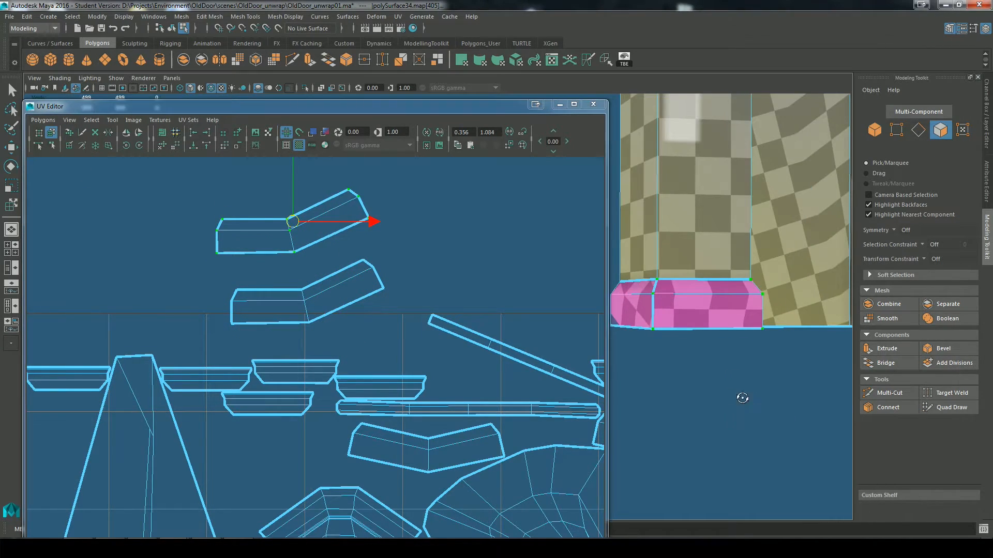
{"action": "left_click_drag", "start_coordinate": [742, 399], "coordinate": [677, 395], "text": "alt"}
{"action": "middle_click_drag", "start_coordinate": [677, 395], "coordinate": [737, 386], "text": "alt"}
{"action": "right_click_drag", "start_coordinate": [737, 386], "coordinate": [749, 385], "text": "alt"}
{"action": "middle_click_drag", "start_coordinate": [749, 385], "coordinate": [636, 366], "text": "alt"}
{"action": "left_click_drag", "start_coordinate": [642, 382], "coordinate": [724, 325], "text": "alt"}
{"action": "left_click_drag", "start_coordinate": [659, 289], "coordinate": [691, 321], "text": "alt"}
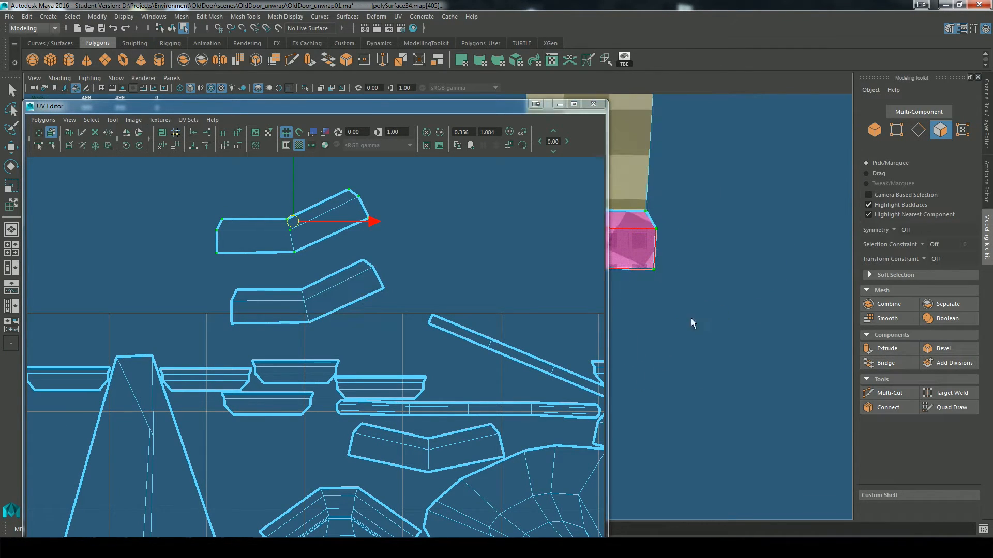
{"action": "left_click_drag", "start_coordinate": [626, 332], "coordinate": [629, 237], "text": "alt"}
{"action": "middle_click_drag", "start_coordinate": [629, 238], "coordinate": [740, 235], "text": "alt"}
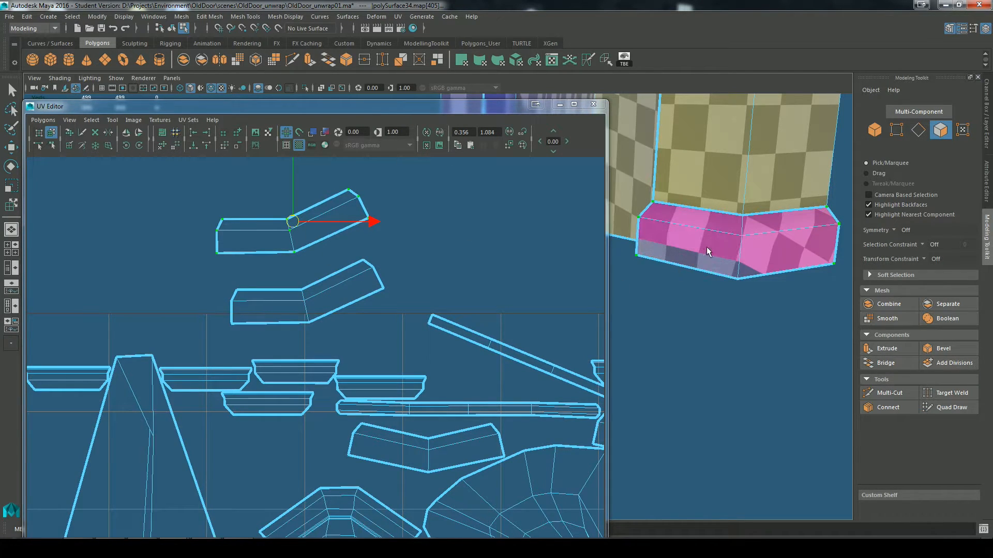
Step: Select the UVs of both left-pillar base shells and scale them up together for a finer checker pattern on the base
{"action": "scroll", "coordinate": [363, 324], "scroll_direction": "down", "scroll_amount": 2}
{"action": "key", "text": "r"}
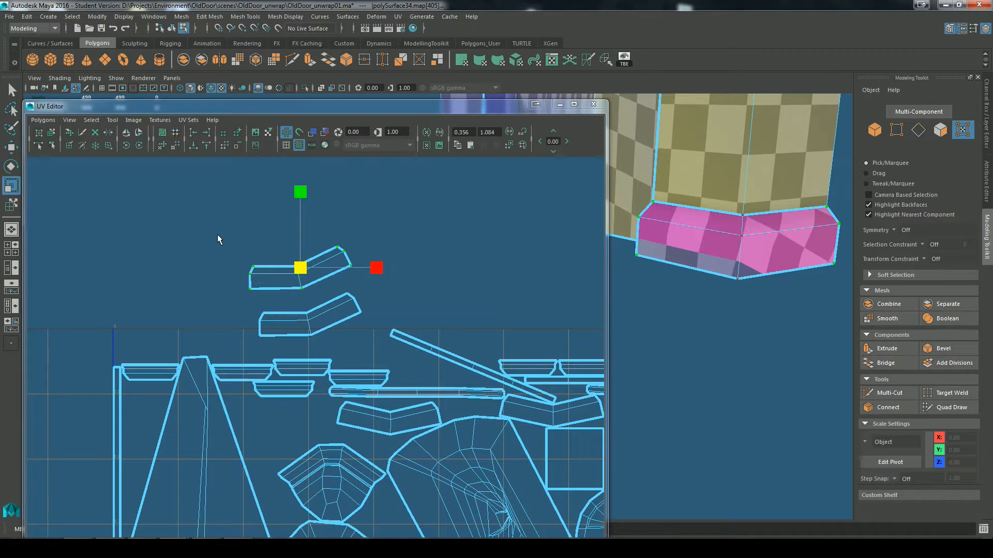
{"action": "left_click_drag", "start_coordinate": [219, 228], "coordinate": [371, 350]}
{"action": "left_click_drag", "start_coordinate": [307, 294], "coordinate": [287, 233]}
{"action": "key", "text": "w"}
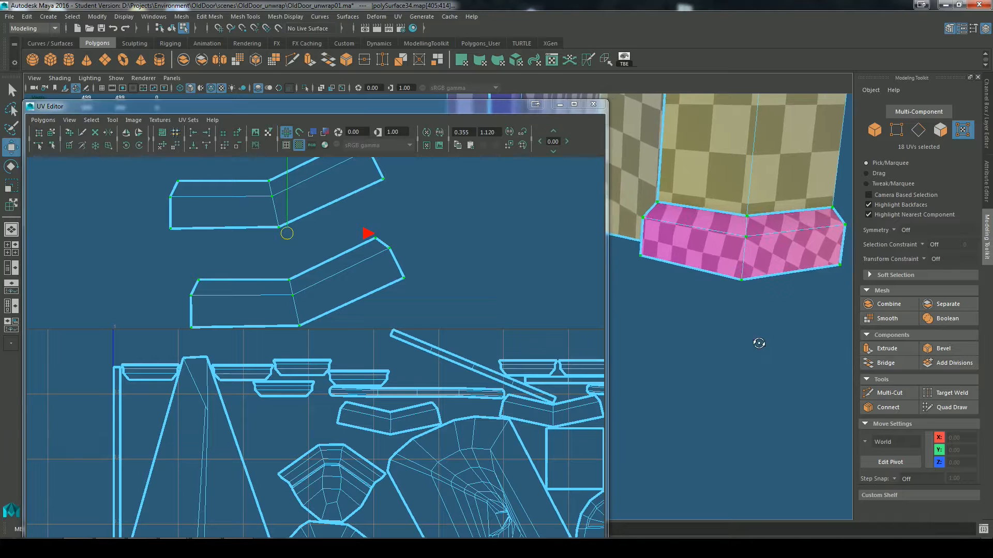
{"action": "left_click_drag", "start_coordinate": [756, 344], "coordinate": [777, 377], "text": "alt"}
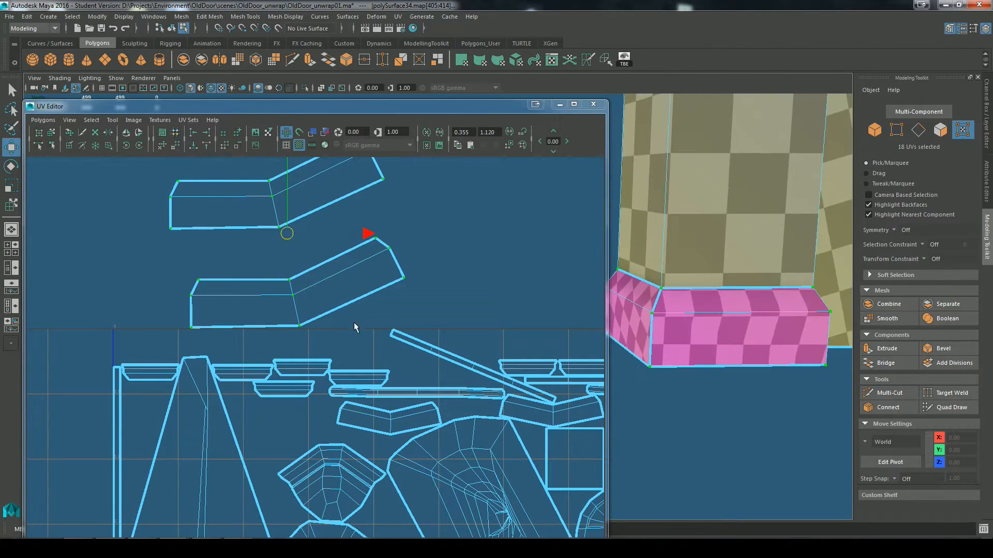
Step: Cut the UVs along the middle crosswise edges of both bent base shells, where each shell turns the corner
{"action": "middle_click_drag", "start_coordinate": [353, 324], "coordinate": [459, 362], "text": "alt"}
{"action": "right_click_drag", "start_coordinate": [360, 239], "coordinate": [358, 210]}
{"action": "left_click", "coordinate": [379, 234]}
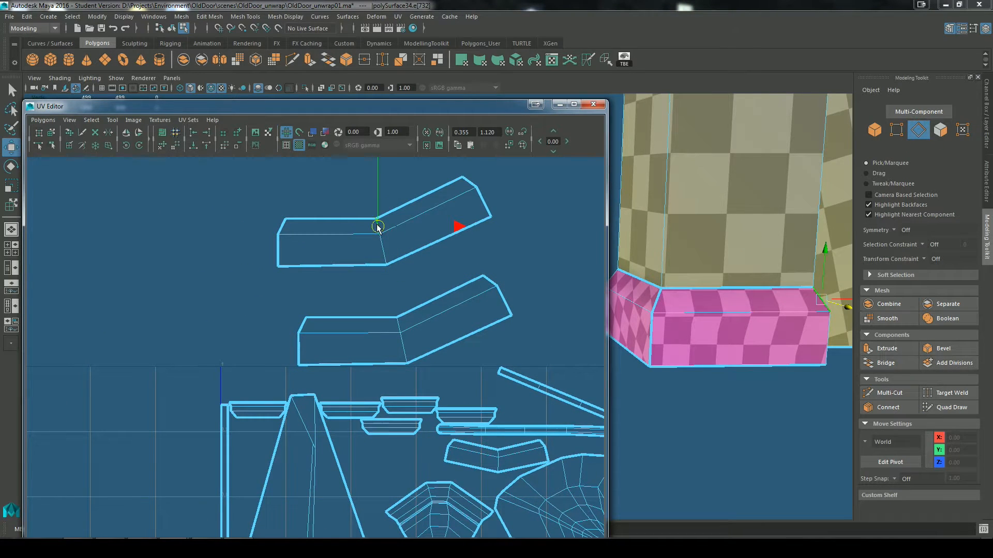
{"action": "left_click_drag", "start_coordinate": [429, 365], "coordinate": [429, 364]}
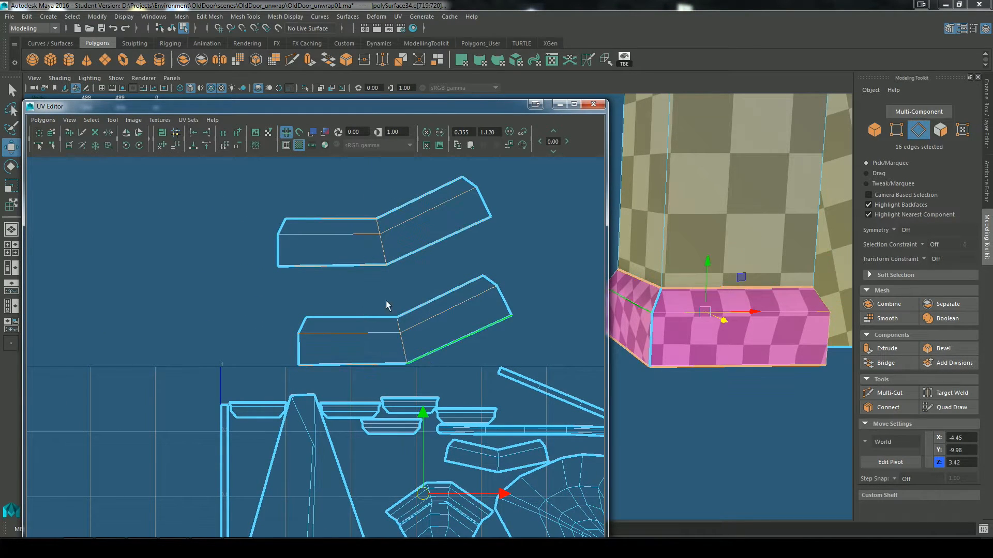
{"action": "left_click_drag", "start_coordinate": [362, 367], "coordinate": [363, 367], "text": "ctrl"}
{"action": "left_click_drag", "start_coordinate": [425, 174], "coordinate": [517, 387], "text": "ctrl"}
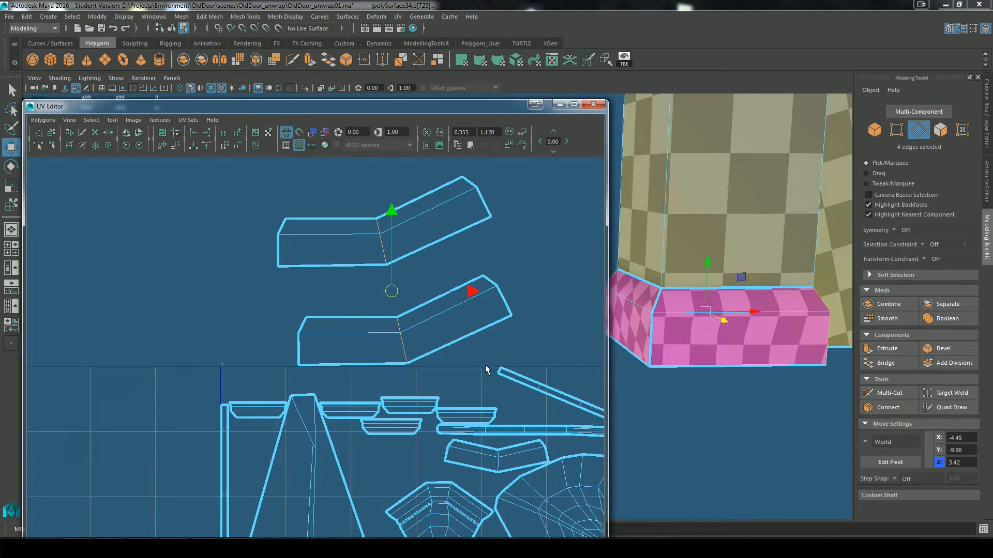
{"action": "left_click", "coordinate": [591, 61]}
Step: Cut the UVs down the front and back corner edges of the right pillar's base
{"action": "scroll", "coordinate": [695, 336], "scroll_direction": "down", "scroll_amount": 5}
{"action": "middle_click_drag", "start_coordinate": [694, 341], "coordinate": [615, 343], "text": "alt"}
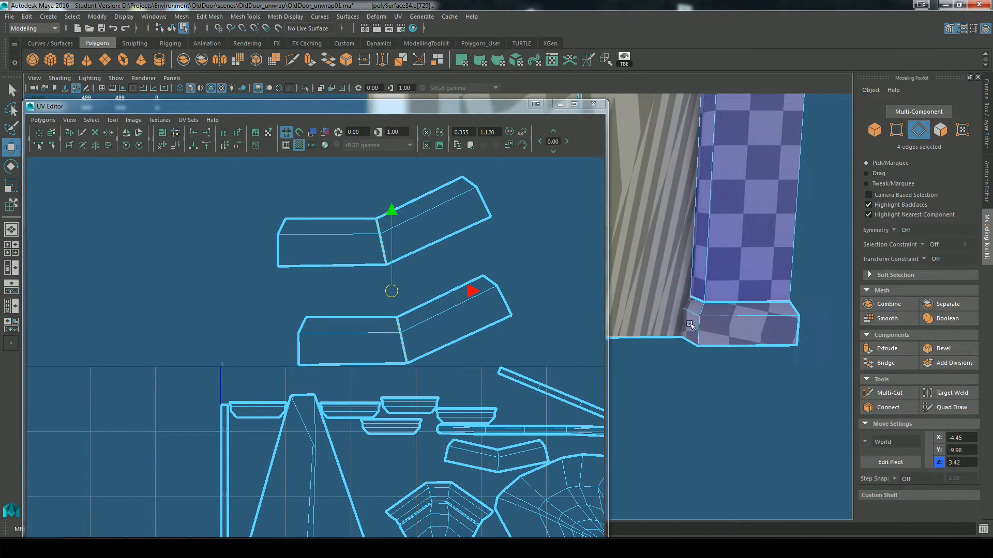
{"action": "left_click", "coordinate": [703, 313]}
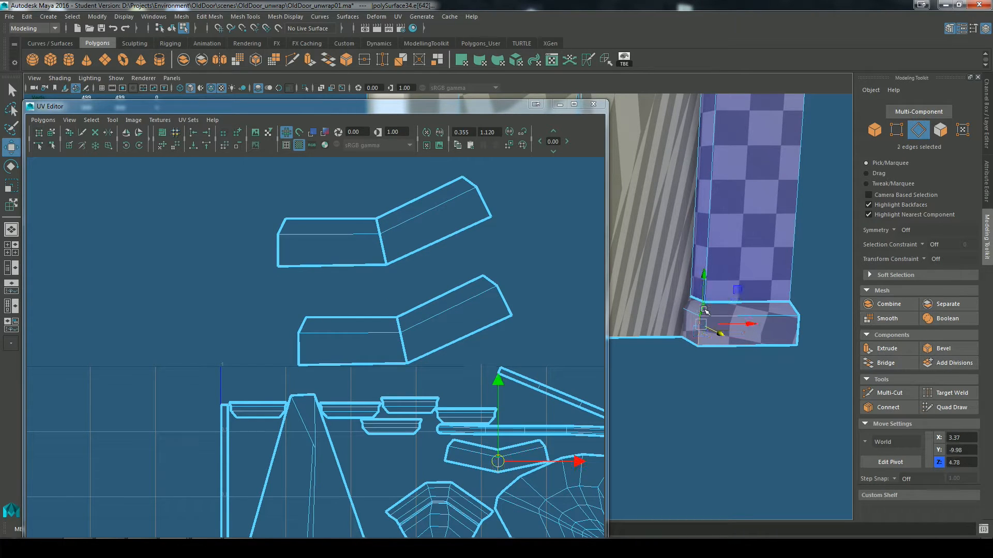
{"action": "left_click_drag", "start_coordinate": [788, 400], "coordinate": [652, 389], "text": "alt"}
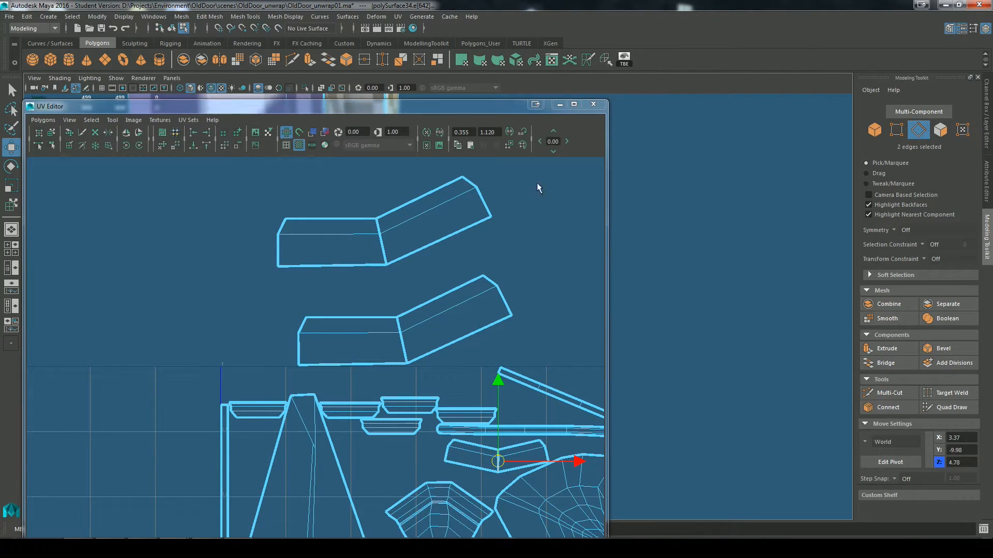
{"action": "left_click", "coordinate": [560, 105]}
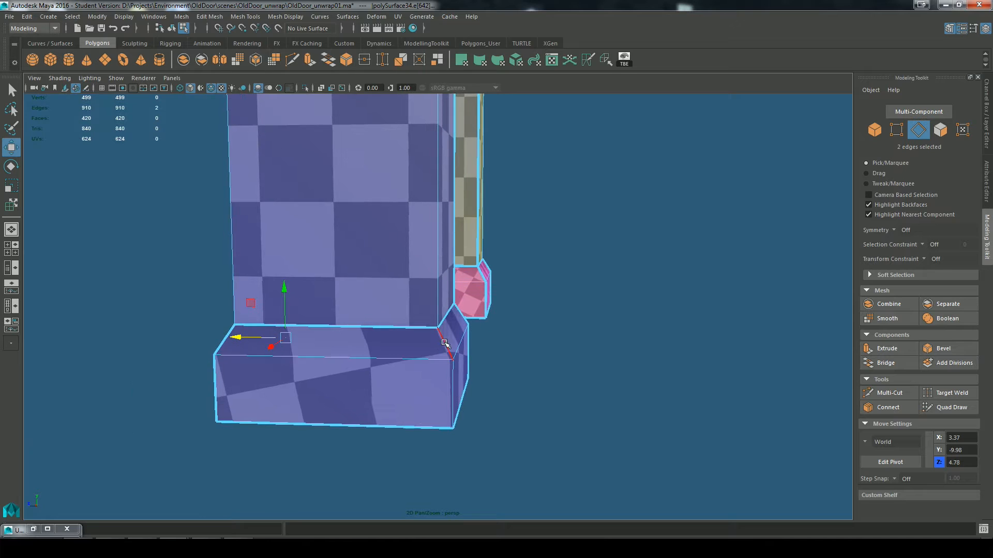
{"action": "left_click", "coordinate": [452, 386], "text": "shift"}
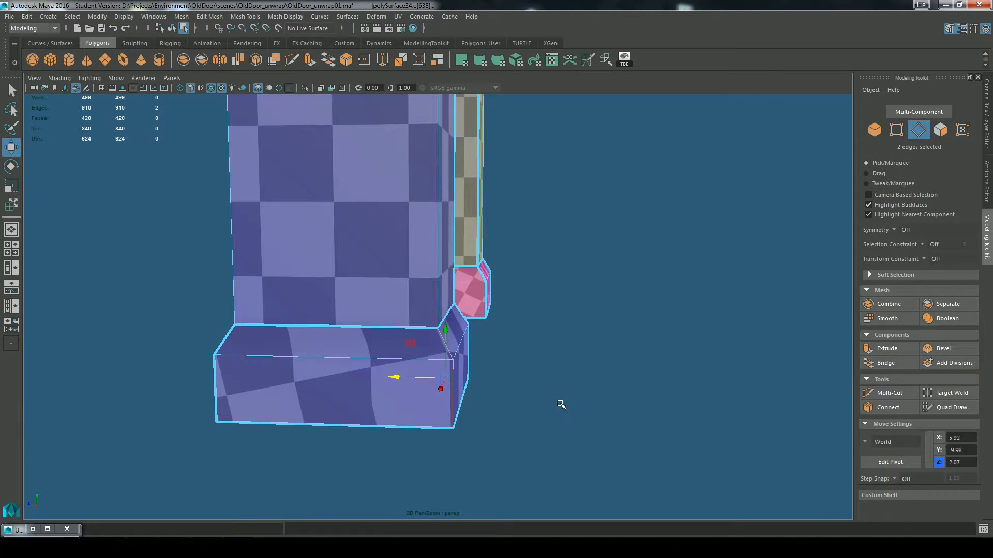
{"action": "key", "text": "g"}
Step: Examine the checker pattern up the right pillar and around its capital, down to the narrow band below
{"action": "scroll", "coordinate": [559, 405], "scroll_direction": "down", "scroll_amount": 5}
{"action": "left_click", "coordinate": [521, 281]}
{"action": "scroll", "coordinate": [521, 281], "scroll_direction": "up", "scroll_amount": 1}
{"action": "middle_click_drag", "start_coordinate": [522, 281], "coordinate": [542, 416], "text": "alt"}
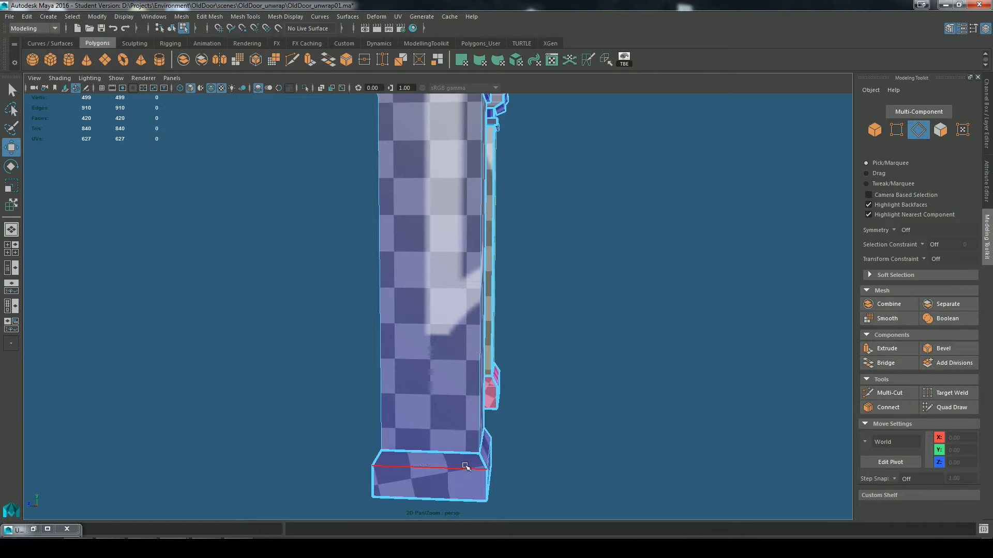
{"action": "middle_click_drag", "start_coordinate": [550, 372], "coordinate": [547, 455], "text": "alt"}
{"action": "scroll", "coordinate": [548, 305], "scroll_direction": "up", "scroll_amount": 2}
{"action": "middle_click_drag", "start_coordinate": [564, 303], "coordinate": [576, 381], "text": "alt"}
{"action": "scroll", "coordinate": [610, 340], "scroll_direction": "up", "scroll_amount": 4}
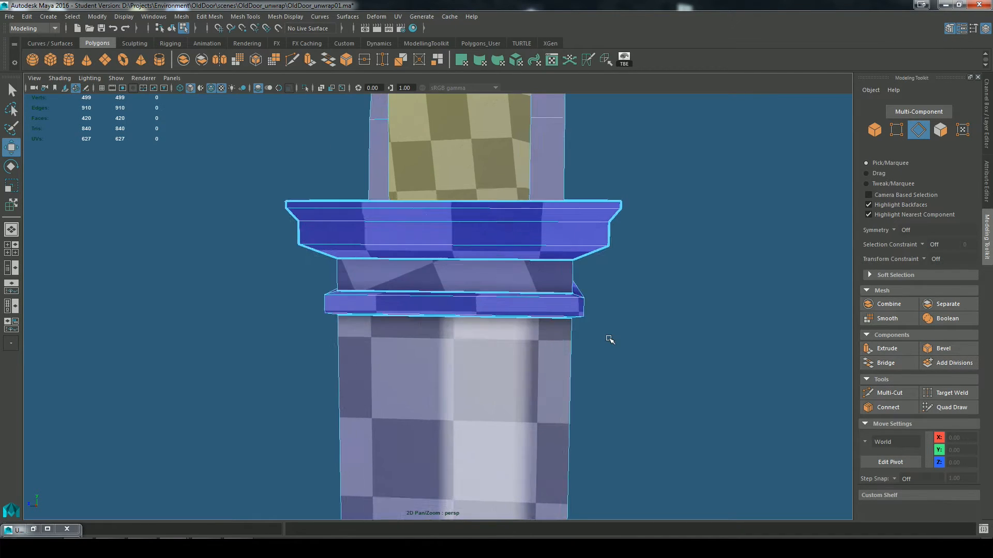
{"action": "left_click_drag", "start_coordinate": [493, 351], "coordinate": [635, 330], "text": "alt"}
{"action": "middle_click_drag", "start_coordinate": [635, 330], "coordinate": [366, 372], "text": "alt"}
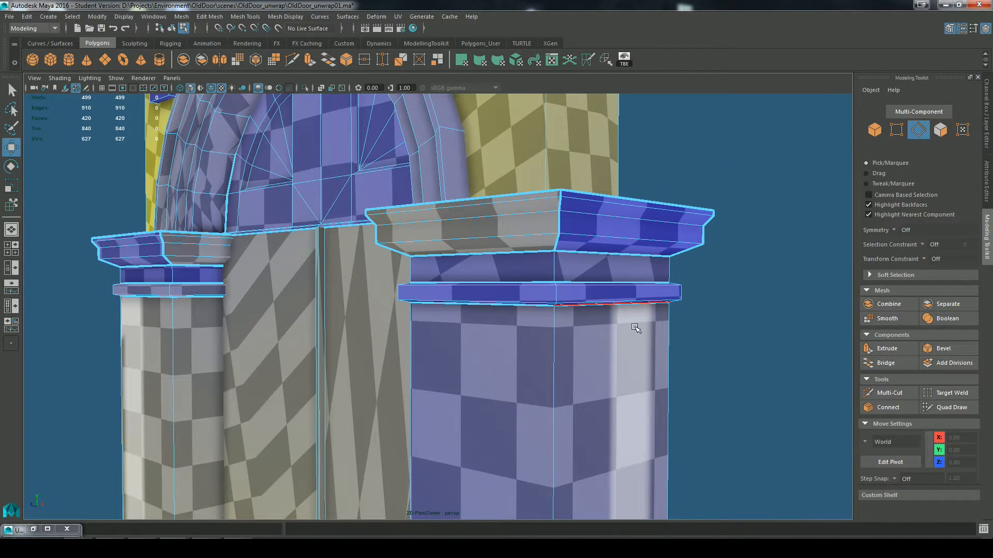
{"action": "left_click_drag", "start_coordinate": [635, 328], "coordinate": [477, 407], "text": "alt"}
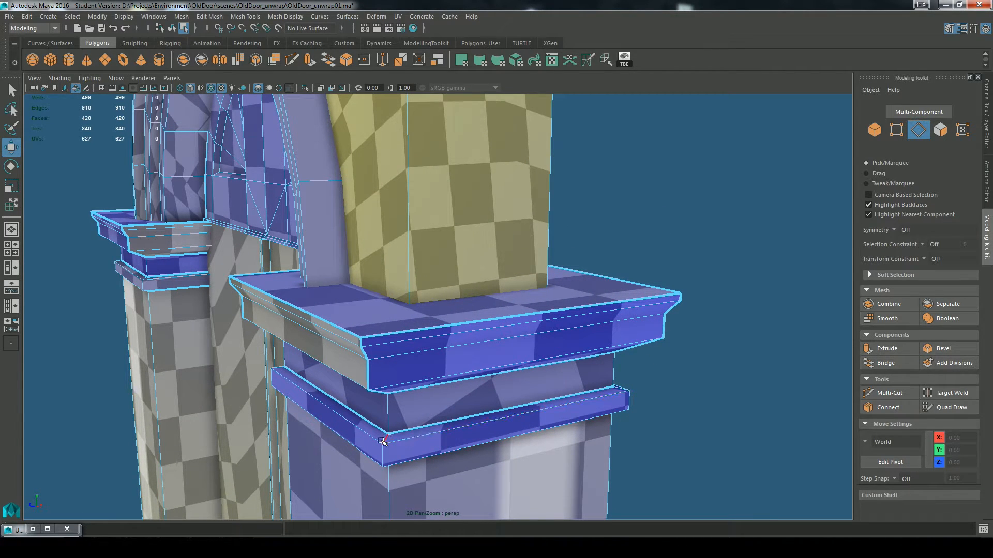
Step: Cut the UVs along the short corner edges above and below the narrow band beneath the right pillar's capital, at three corners
{"action": "left_click", "coordinate": [383, 441]}
{"action": "key", "text": "q"}
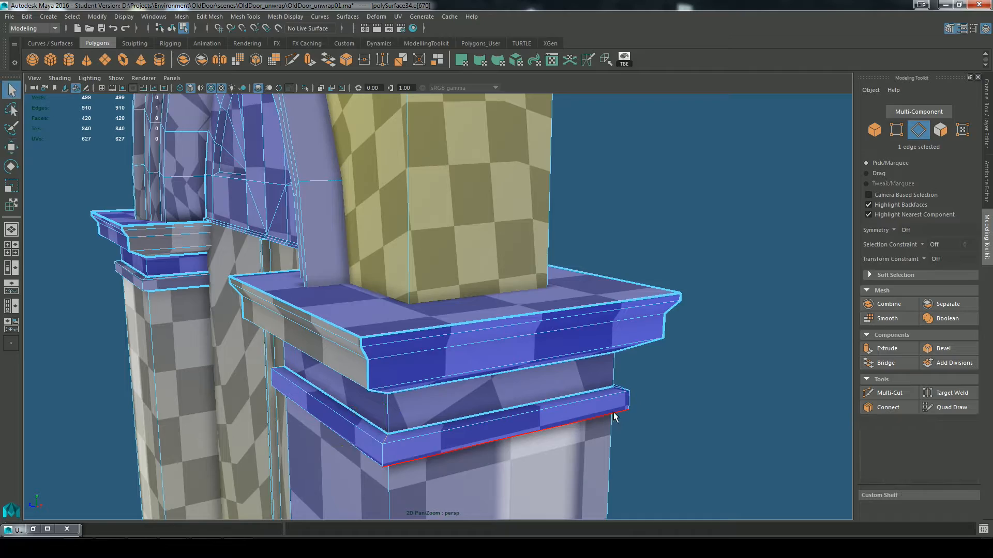
{"action": "left_click_drag", "start_coordinate": [614, 412], "coordinate": [299, 394], "text": "alt"}
{"action": "left_click", "coordinate": [431, 403], "text": "shift"}
{"action": "middle_click_drag", "start_coordinate": [299, 394], "coordinate": [423, 362], "text": "alt"}
{"action": "scroll", "coordinate": [423, 362], "scroll_direction": "up", "scroll_amount": 2}
{"action": "left_click_drag", "start_coordinate": [258, 396], "coordinate": [486, 393], "text": "alt"}
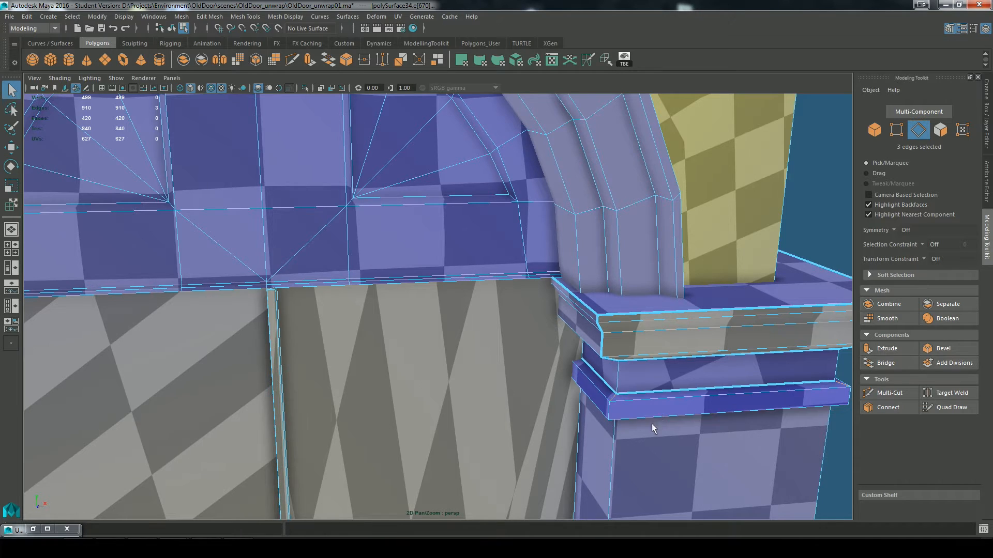
{"action": "left_click_drag", "start_coordinate": [653, 428], "coordinate": [648, 262], "text": "alt"}
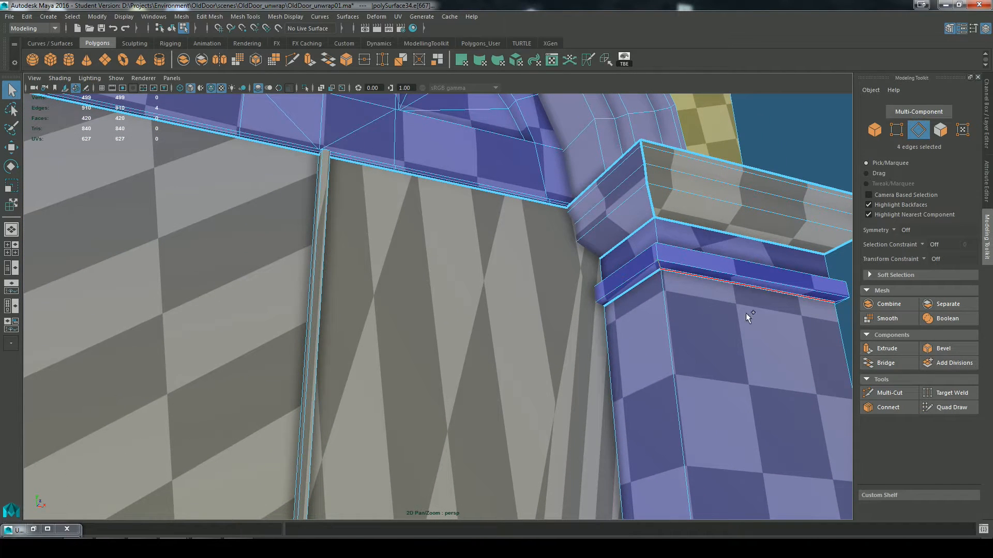
{"action": "left_click_drag", "start_coordinate": [746, 312], "coordinate": [437, 386], "text": "alt"}
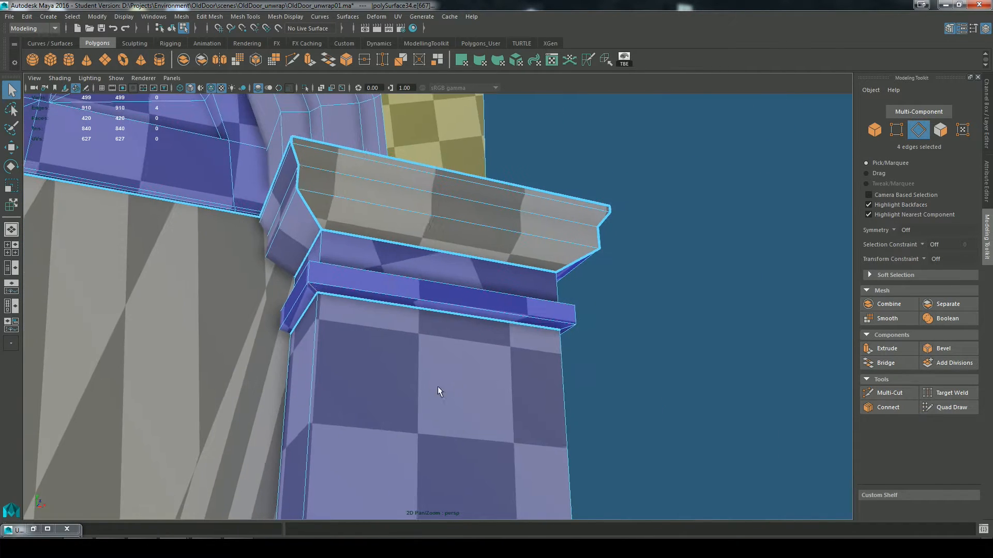
{"action": "left_click", "coordinate": [568, 328], "text": "shift"}
{"action": "left_click_drag", "start_coordinate": [567, 330], "coordinate": [522, 262], "text": "alt"}
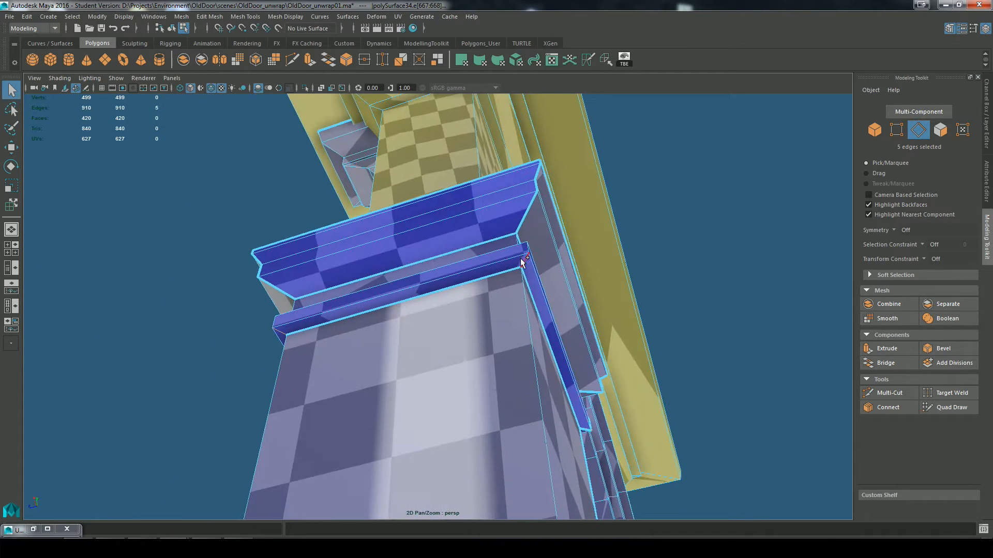
{"action": "left_click", "coordinate": [523, 265], "text": "shift"}
{"action": "left_click_drag", "start_coordinate": [647, 410], "coordinate": [595, 383], "text": "alt"}
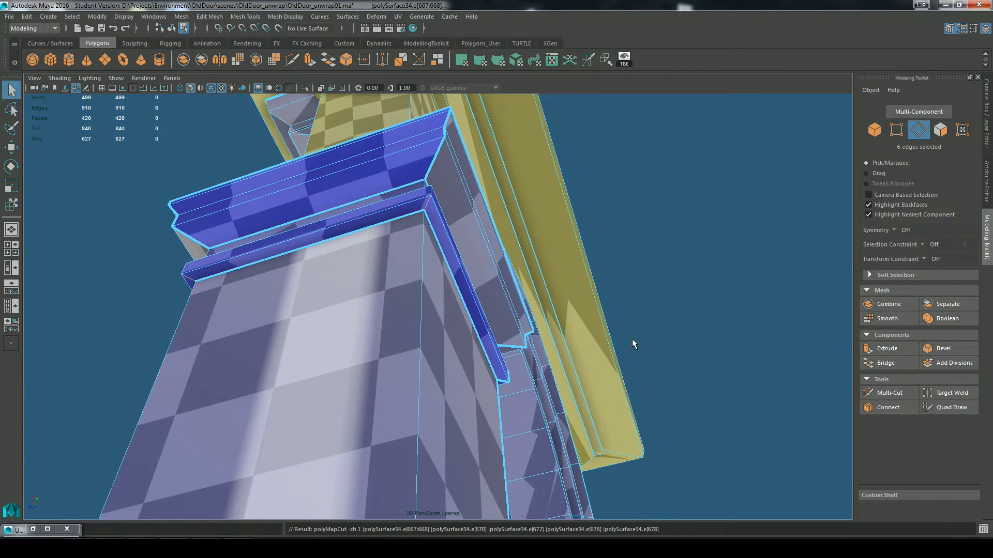
{"action": "left_click_drag", "start_coordinate": [636, 344], "coordinate": [678, 356], "text": "alt"}
{"action": "left_click_drag", "start_coordinate": [667, 349], "coordinate": [501, 318], "text": "alt"}
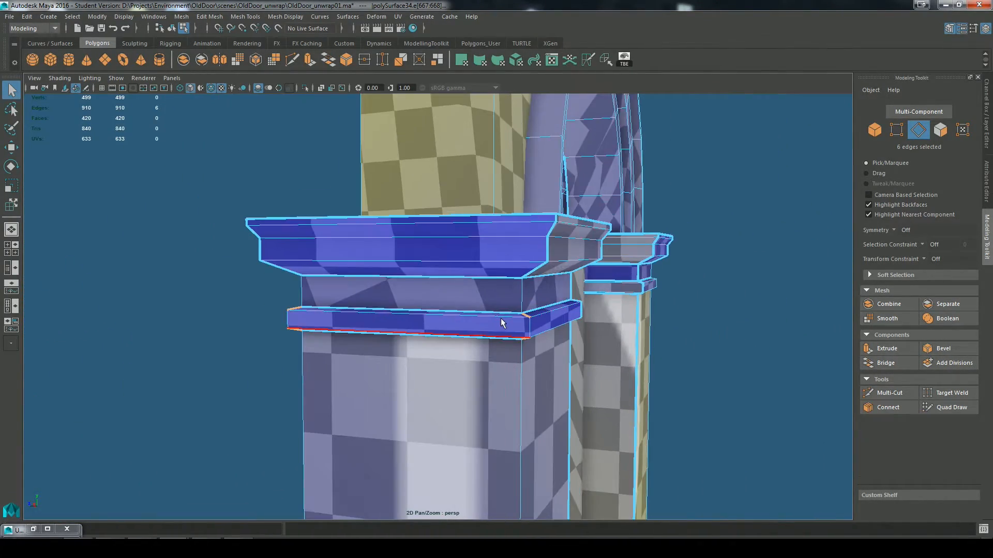
Step: Bring back the UV Editor, find the long strip shell of the cut band and move it above the packed layout
{"action": "left_click", "coordinate": [34, 529]}
{"action": "scroll", "coordinate": [450, 372], "scroll_direction": "down", "scroll_amount": 4}
{"action": "middle_click_drag", "start_coordinate": [501, 391], "coordinate": [456, 320], "text": "alt"}
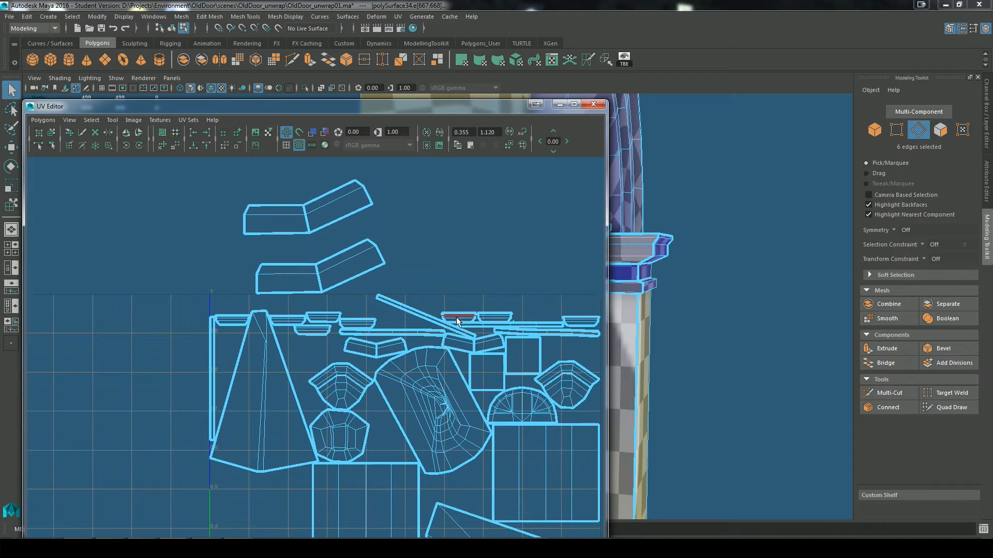
{"action": "scroll", "coordinate": [536, 320], "scroll_direction": "up", "scroll_amount": 8}
{"action": "scroll", "coordinate": [477, 382], "scroll_direction": "down", "scroll_amount": 5}
{"action": "middle_click_drag", "start_coordinate": [398, 388], "coordinate": [462, 370], "text": "alt"}
{"action": "scroll", "coordinate": [507, 363], "scroll_direction": "up", "scroll_amount": 1}
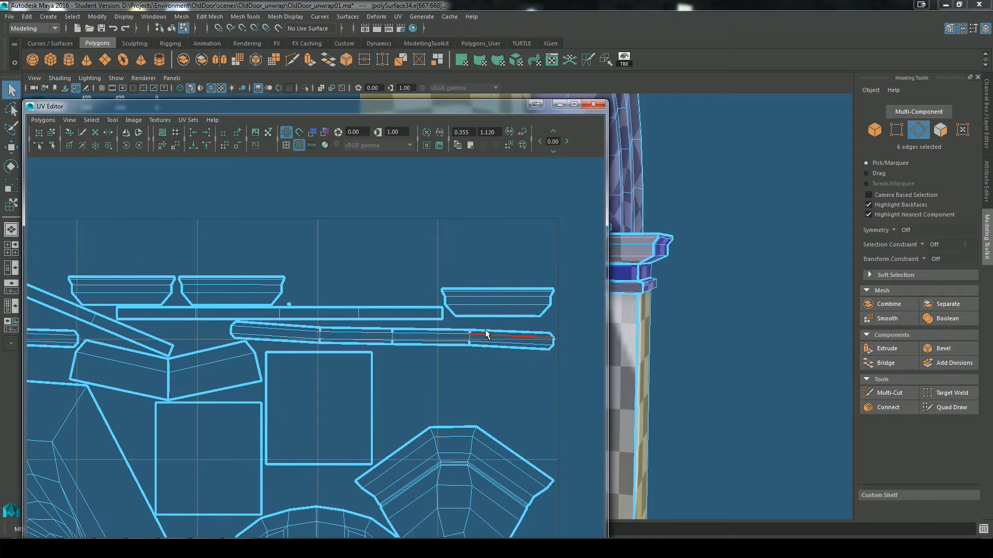
{"action": "left_click", "coordinate": [51, 133]}
{"action": "left_click", "coordinate": [385, 335]}
{"action": "key", "text": "w"}
{"action": "left_click_drag", "start_coordinate": [394, 333], "coordinate": [449, 162]}
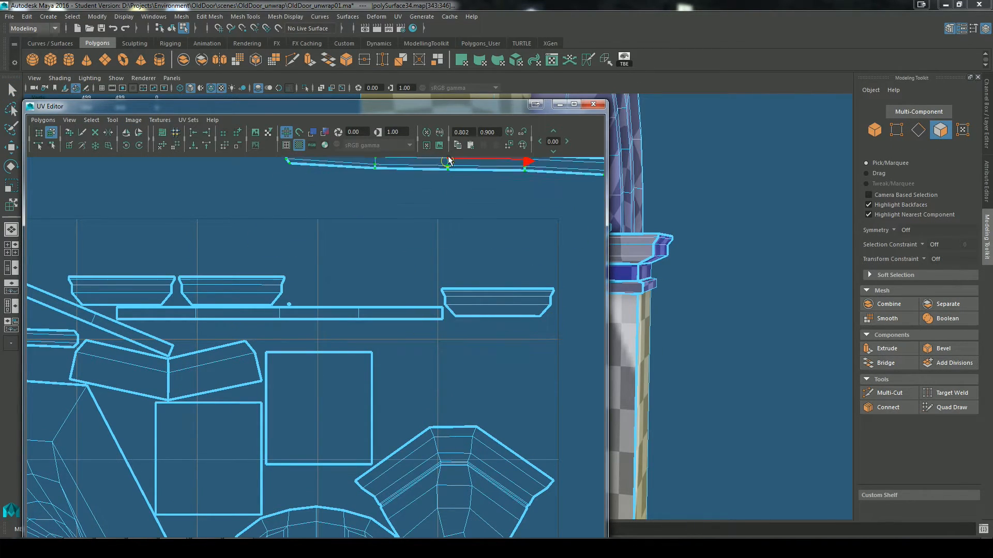
{"action": "middle_click_drag", "start_coordinate": [448, 189], "coordinate": [315, 341], "text": "alt"}
{"action": "right_click_drag", "start_coordinate": [476, 331], "coordinate": [331, 313], "text": "alt"}
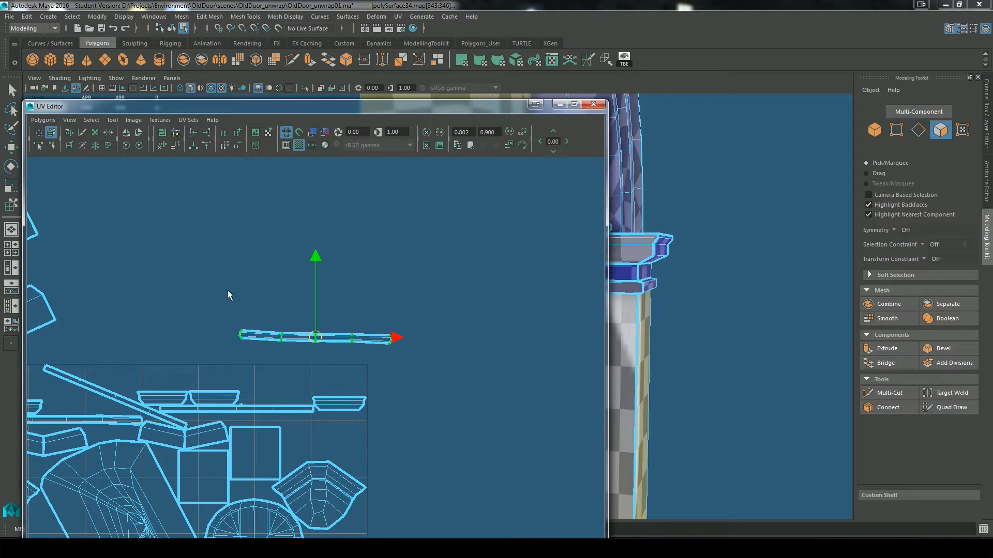
Step: Unfold and repack the strip shell's UVs and move the result above the layout again
{"action": "left_click_drag", "start_coordinate": [209, 290], "coordinate": [443, 352]}
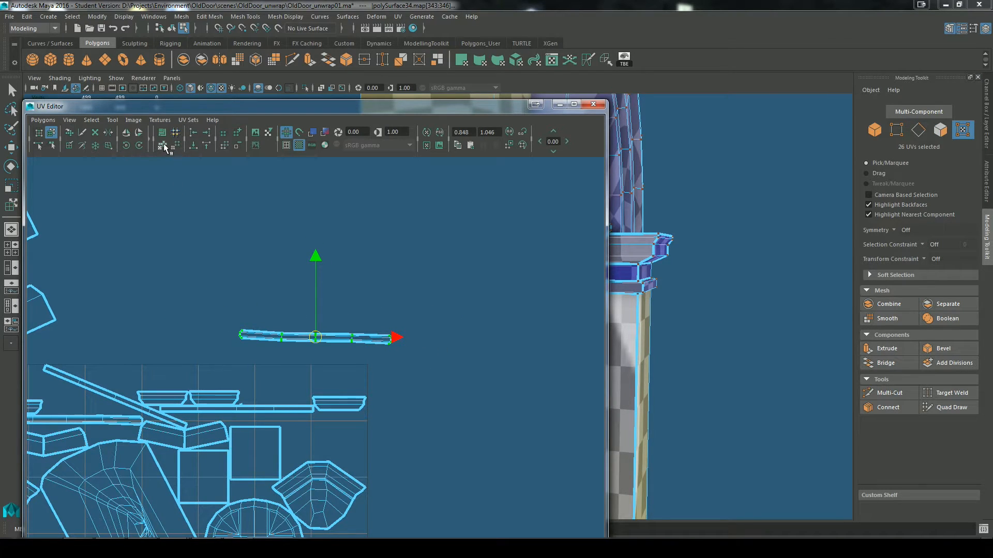
{"action": "left_click", "coordinate": [164, 147]}
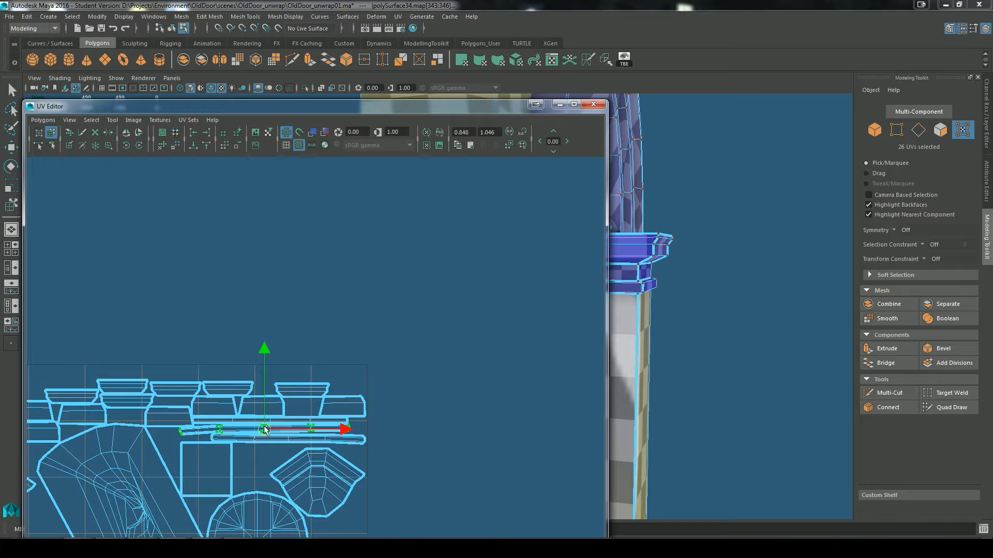
{"action": "left_click_drag", "start_coordinate": [264, 429], "coordinate": [341, 282]}
Step: Examine the corner notches of the unfolded strip up close, along with the shells in the repacked layout
{"action": "scroll", "coordinate": [335, 317], "scroll_direction": "up", "scroll_amount": 5}
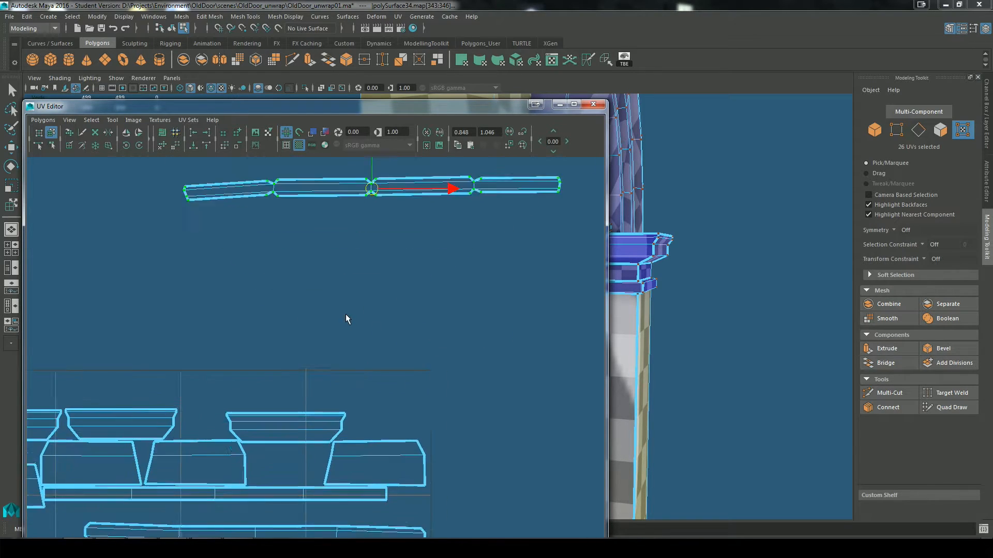
{"action": "middle_click_drag", "start_coordinate": [364, 264], "coordinate": [403, 460], "text": "alt"}
{"action": "scroll", "coordinate": [362, 398], "scroll_direction": "up", "scroll_amount": 4}
{"action": "middle_click_drag", "start_coordinate": [574, 298], "coordinate": [523, 299], "text": "alt"}
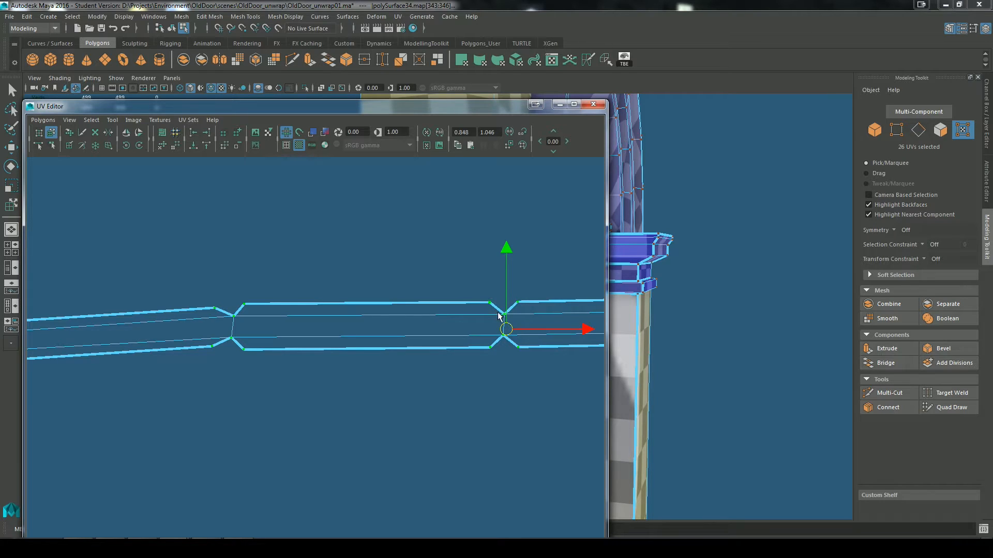
{"action": "middle_click_drag", "start_coordinate": [366, 408], "coordinate": [503, 214], "text": "alt"}
{"action": "scroll", "coordinate": [361, 383], "scroll_direction": "down", "scroll_amount": 12}
{"action": "scroll", "coordinate": [403, 432], "scroll_direction": "up", "scroll_amount": 1}
{"action": "middle_click_drag", "start_coordinate": [417, 415], "coordinate": [523, 267], "text": "alt"}
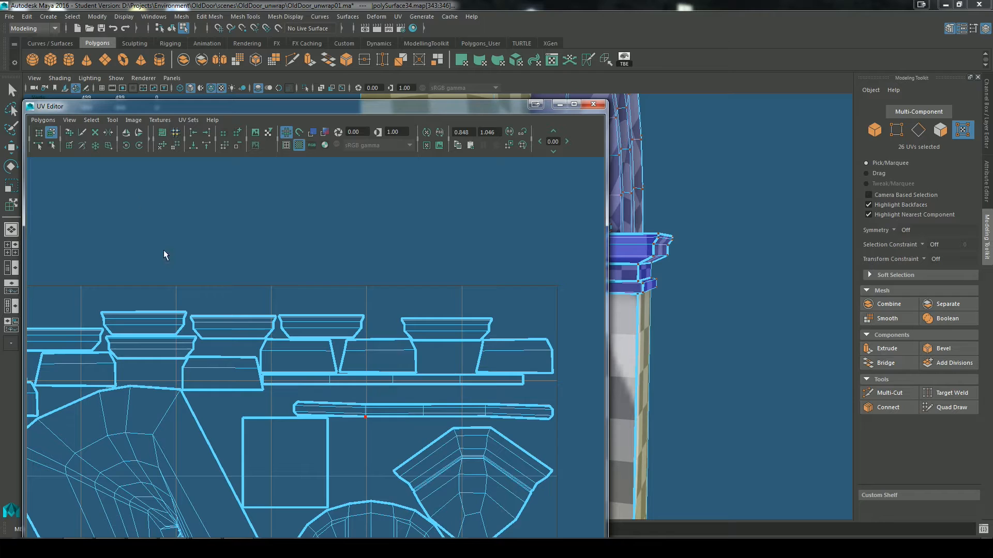
Step: Move the other pillar band's strip shell above the packed layout near the first strip and check it against the model
{"action": "left_click", "coordinate": [346, 412]}
{"action": "left_click_drag", "start_coordinate": [424, 410], "coordinate": [413, 196]}
{"action": "middle_click_drag", "start_coordinate": [440, 212], "coordinate": [390, 354], "text": "alt"}
{"action": "scroll", "coordinate": [390, 354], "scroll_direction": "up", "scroll_amount": 4}
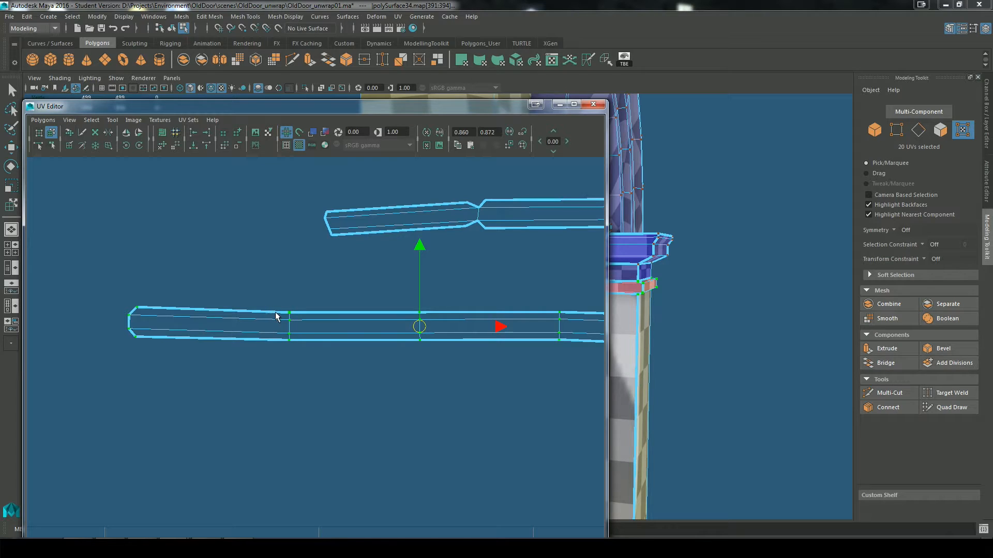
{"action": "right_click_drag", "start_coordinate": [274, 320], "coordinate": [276, 341]}
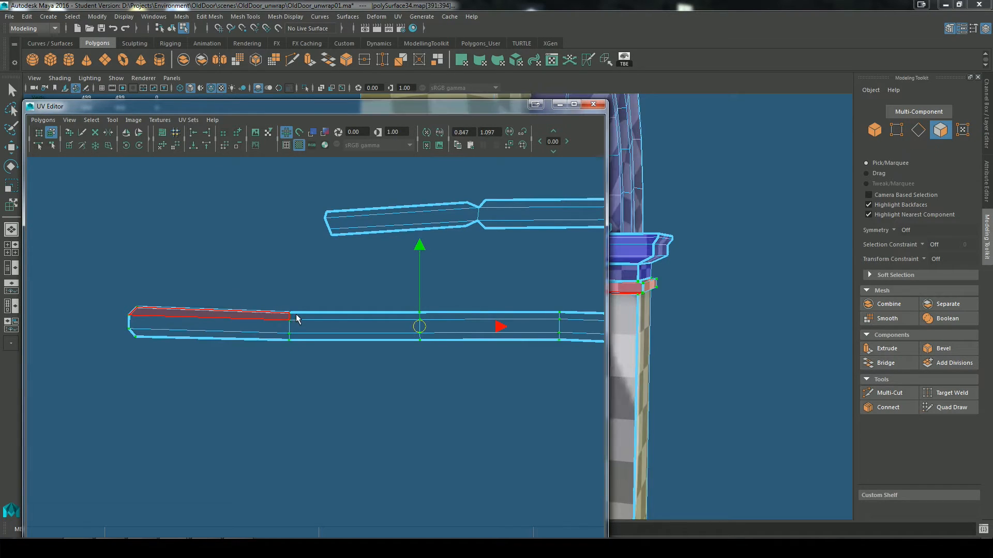
{"action": "left_click", "coordinate": [559, 105]}
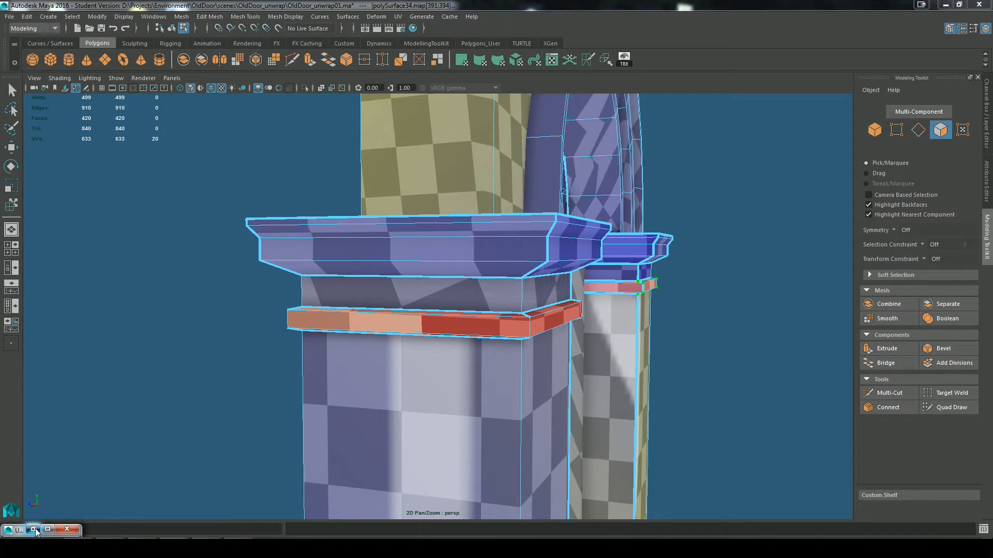
{"action": "left_click", "coordinate": [33, 529]}
Step: Select the UVs of both band strip shells, scale them up together and move them farther above the packed layout
{"action": "right_click_drag", "start_coordinate": [356, 370], "coordinate": [431, 333]}
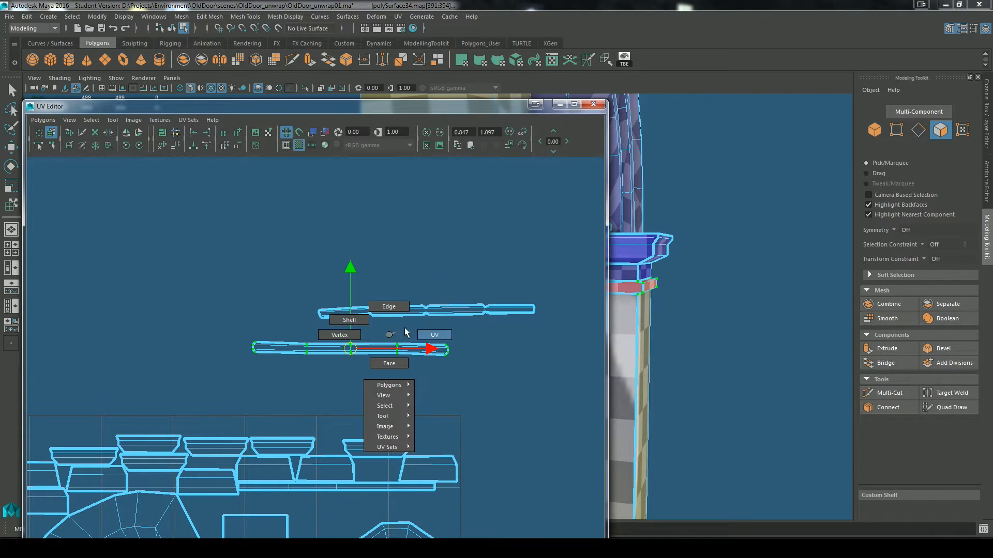
{"action": "left_click_drag", "start_coordinate": [162, 255], "coordinate": [516, 373]}
{"action": "key", "text": "r"}
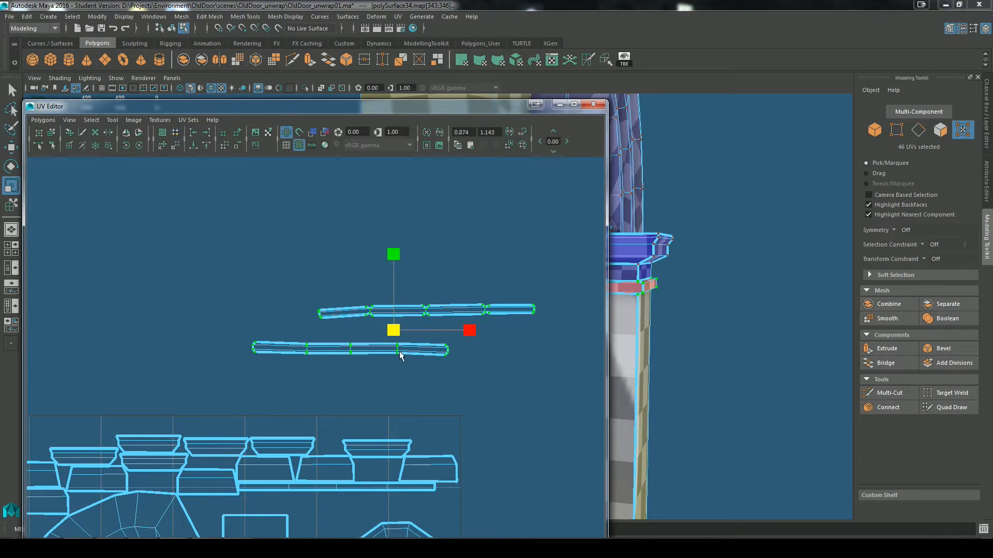
{"action": "scroll", "coordinate": [421, 334], "scroll_direction": "up", "scroll_amount": 5}
{"action": "scroll", "coordinate": [426, 333], "scroll_direction": "down", "scroll_amount": 2}
{"action": "key", "text": "w"}
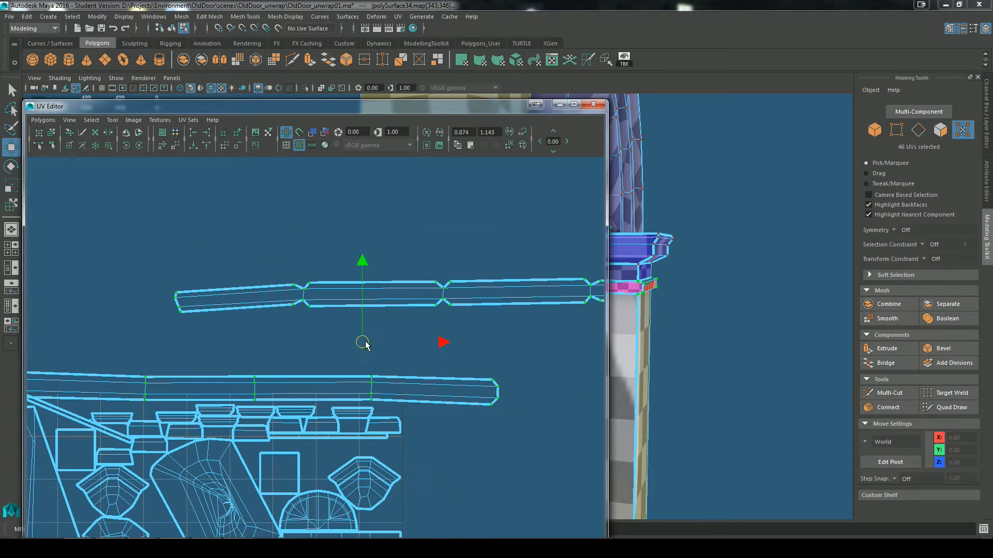
{"action": "left_click_drag", "start_coordinate": [364, 341], "coordinate": [362, 239]}
Step: Examine the checker pattern on the narrow band beneath the near pillar's capital from above and below
{"action": "left_click", "coordinate": [559, 104]}
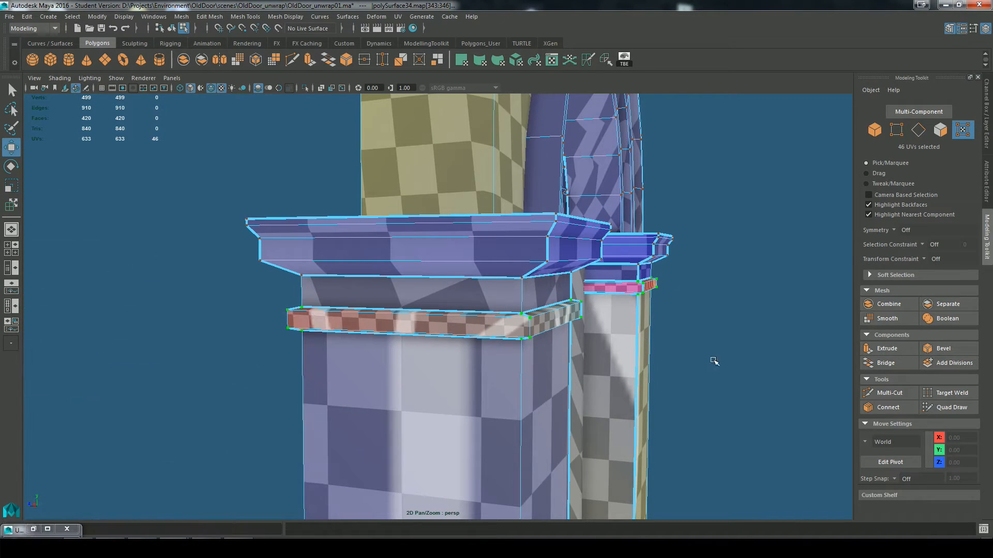
{"action": "right_click_drag", "start_coordinate": [480, 249], "coordinate": [533, 229]}
{"action": "left_click", "coordinate": [494, 347]}
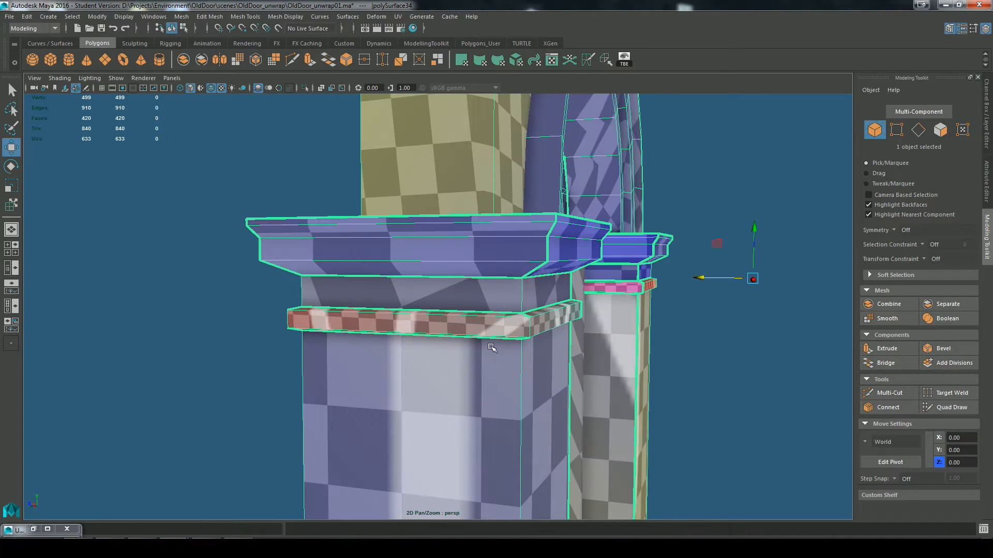
{"action": "left_click_drag", "start_coordinate": [516, 370], "coordinate": [493, 367], "text": "alt"}
{"action": "scroll", "coordinate": [458, 344], "scroll_direction": "up", "scroll_amount": 4}
{"action": "left_click_drag", "start_coordinate": [423, 334], "coordinate": [432, 404], "text": "alt"}
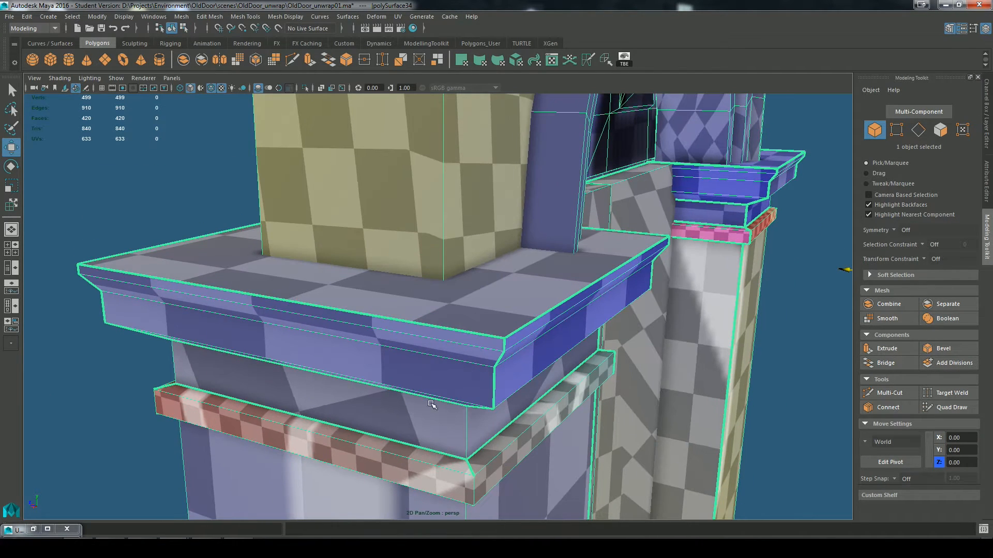
{"action": "left_click_drag", "start_coordinate": [535, 457], "coordinate": [620, 445], "text": "alt"}
{"action": "left_click_drag", "start_coordinate": [645, 398], "coordinate": [625, 225], "text": "alt"}
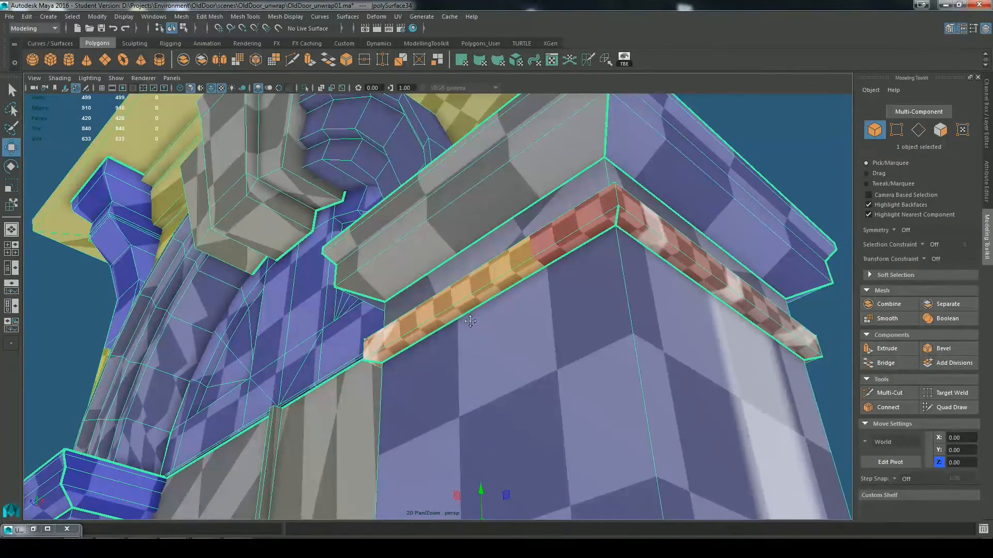
Step: Examine the checker pattern along the opposite pillar's capital band, including its corners and underside
{"action": "middle_click_drag", "start_coordinate": [470, 321], "coordinate": [678, 258], "text": "alt"}
{"action": "left_click_drag", "start_coordinate": [326, 448], "coordinate": [433, 390], "text": "alt"}
{"action": "middle_click_drag", "start_coordinate": [432, 390], "coordinate": [735, 414], "text": "alt"}
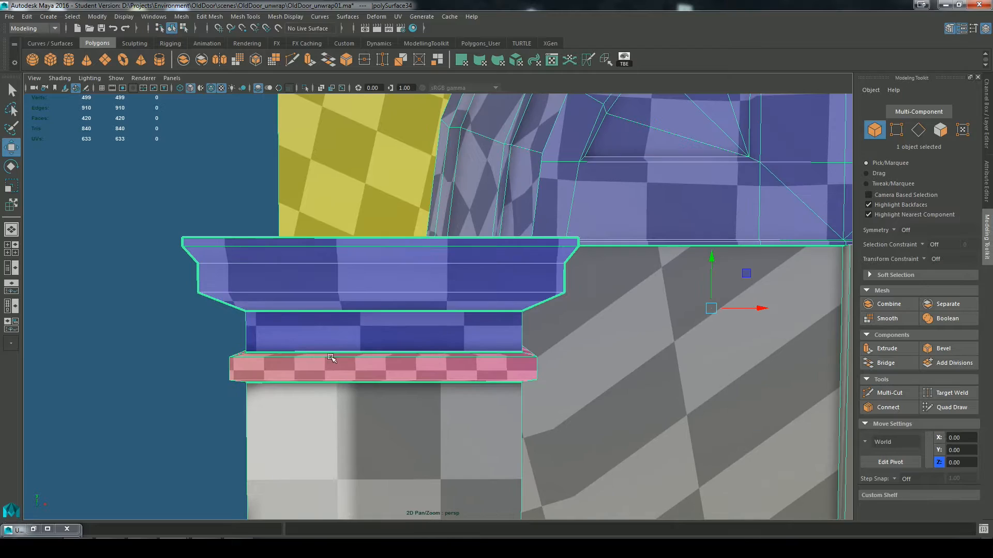
{"action": "middle_click_drag", "start_coordinate": [330, 358], "coordinate": [459, 345], "text": "alt"}
{"action": "right_click_drag", "start_coordinate": [459, 346], "coordinate": [501, 359], "text": "alt"}
{"action": "left_click_drag", "start_coordinate": [501, 359], "coordinate": [489, 430], "text": "alt"}
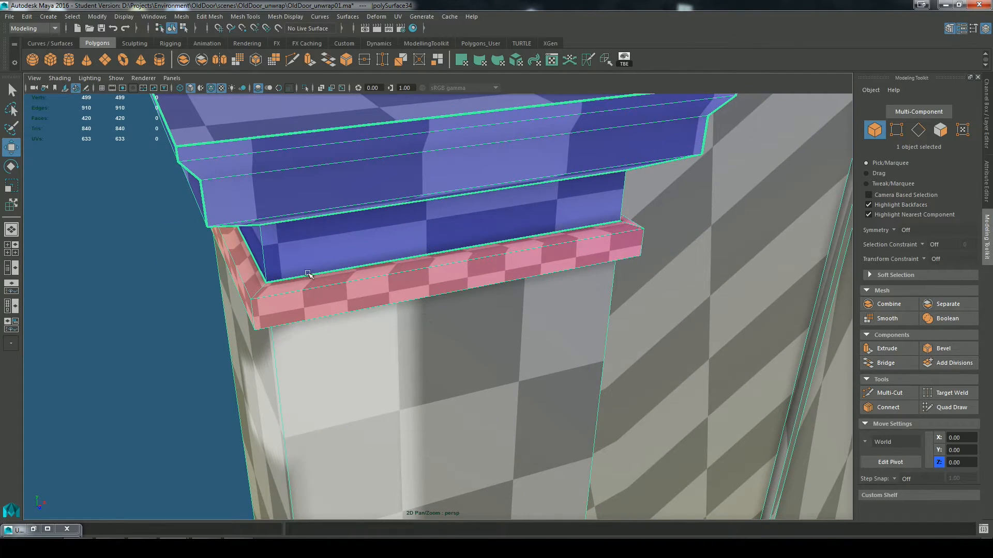
{"action": "left_click_drag", "start_coordinate": [483, 297], "coordinate": [476, 243], "text": "alt"}
{"action": "right_click_drag", "start_coordinate": [476, 243], "coordinate": [473, 371], "text": "alt"}
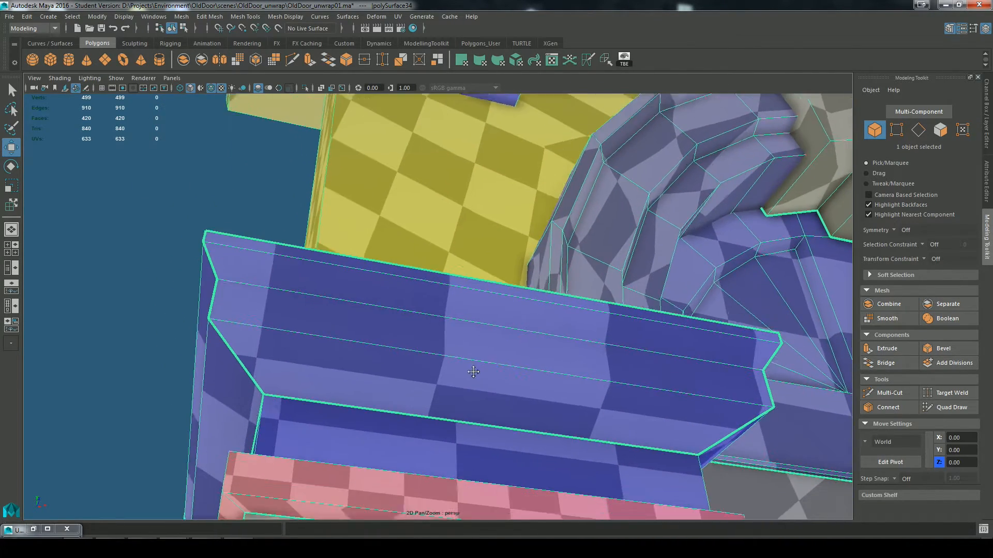
{"action": "middle_click_drag", "start_coordinate": [472, 372], "coordinate": [477, 244], "text": "alt"}
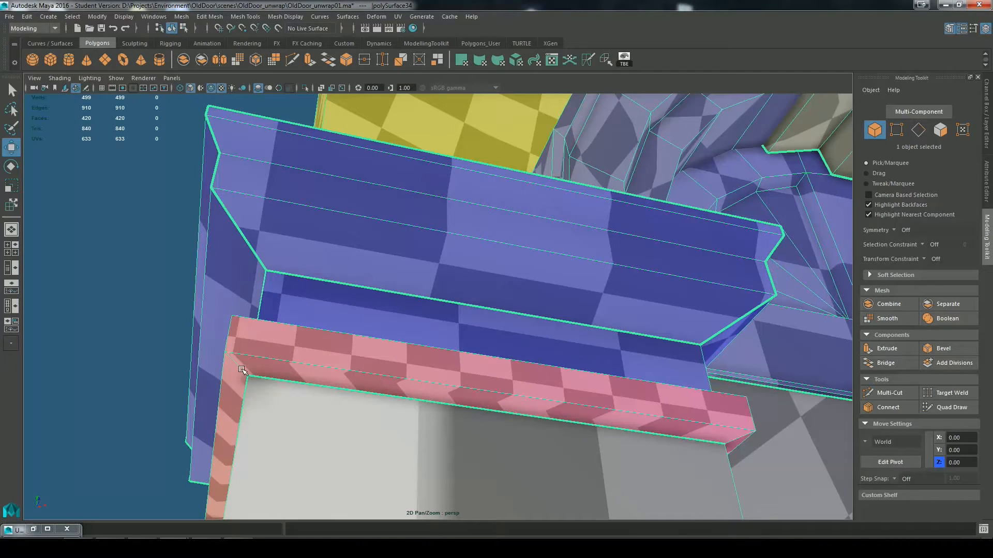
Step: Select the two short underside corner edges of the opposite pillar's band and turn off the checker texture display
{"action": "right_click_drag", "start_coordinate": [290, 251], "coordinate": [289, 221]}
{"action": "left_click", "coordinate": [236, 364]}
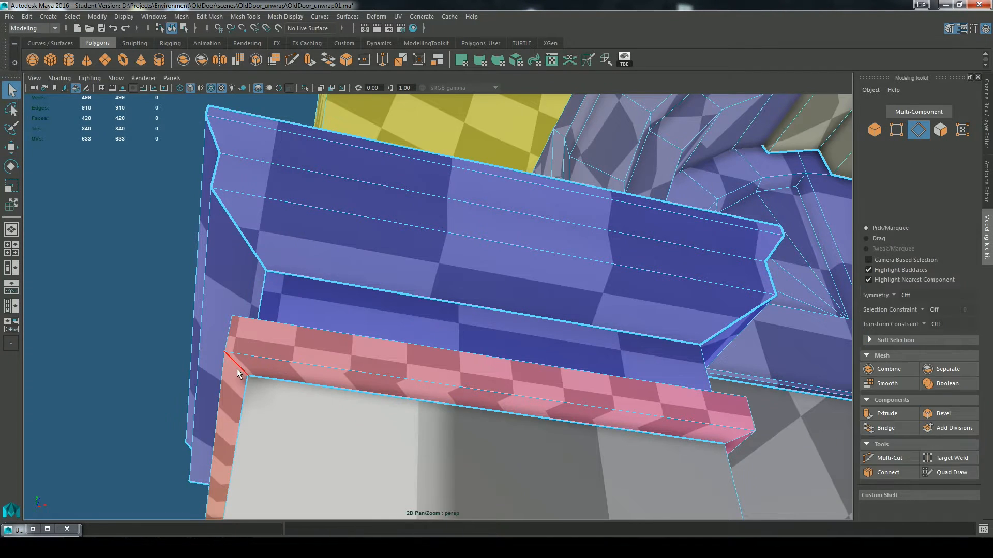
{"action": "left_click", "coordinate": [740, 439], "text": "shift"}
{"action": "left_click", "coordinate": [33, 529]}
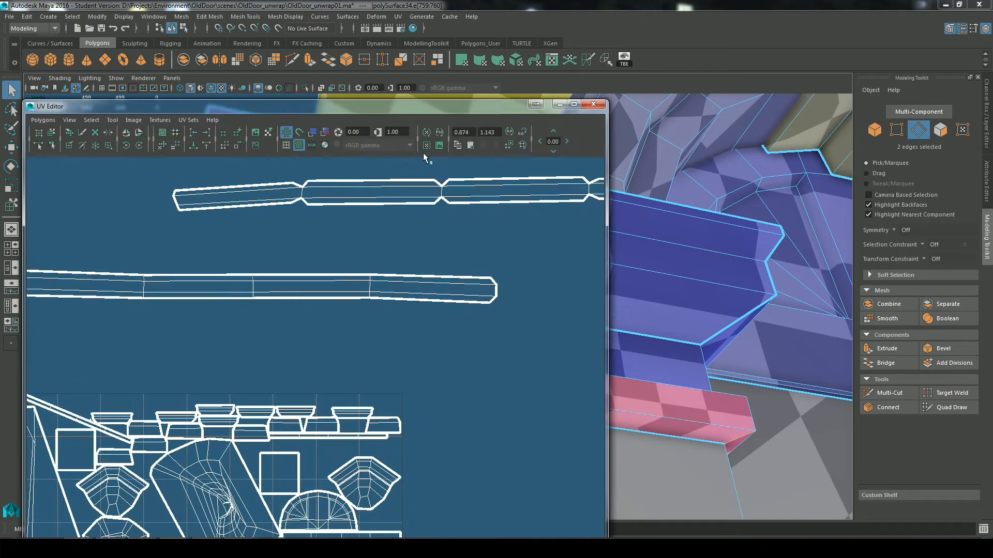
{"action": "left_click", "coordinate": [298, 146]}
{"action": "left_click", "coordinate": [560, 105]}
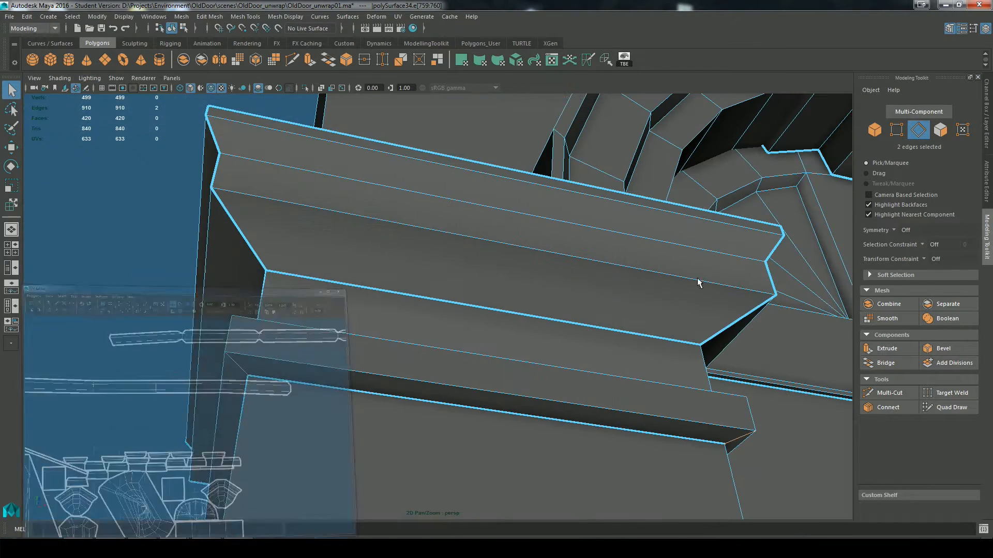
Step: Add the remaining short corner edges above and below that band to the selection and cut the UVs along all six
{"action": "mouse_move", "coordinate": [497, 310]}
{"action": "left_mouse_down", "text": "alt"}
{"action": "mouse_move", "coordinate": [483, 358]}
{"action": "mouse_move", "coordinate": [300, 209]}
{"action": "left_mouse_up", "text": "alt"}
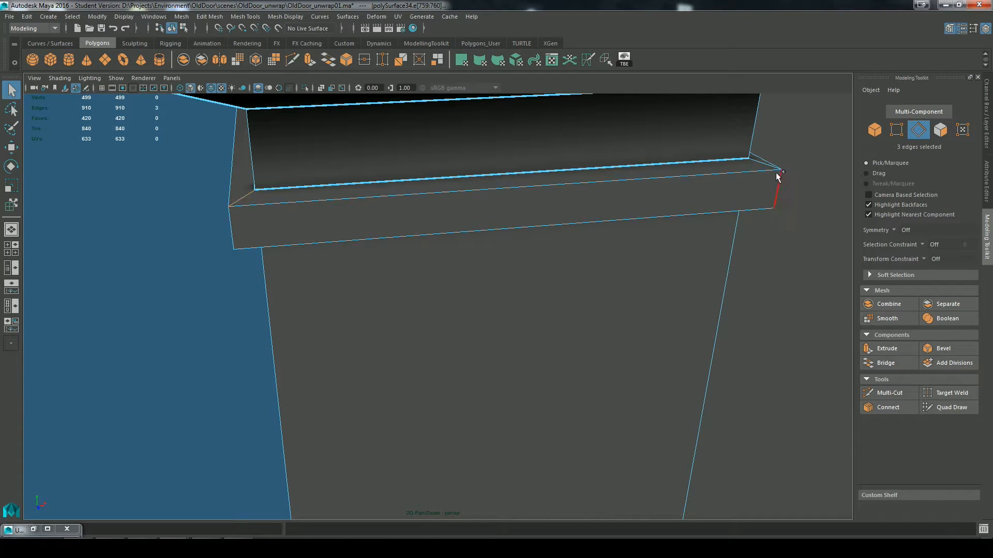
{"action": "left_click_drag", "start_coordinate": [545, 348], "coordinate": [472, 476], "text": "alt"}
{"action": "left_click", "coordinate": [694, 235], "text": "shift"}
{"action": "left_click_drag", "start_coordinate": [616, 446], "coordinate": [650, 333], "text": "alt"}
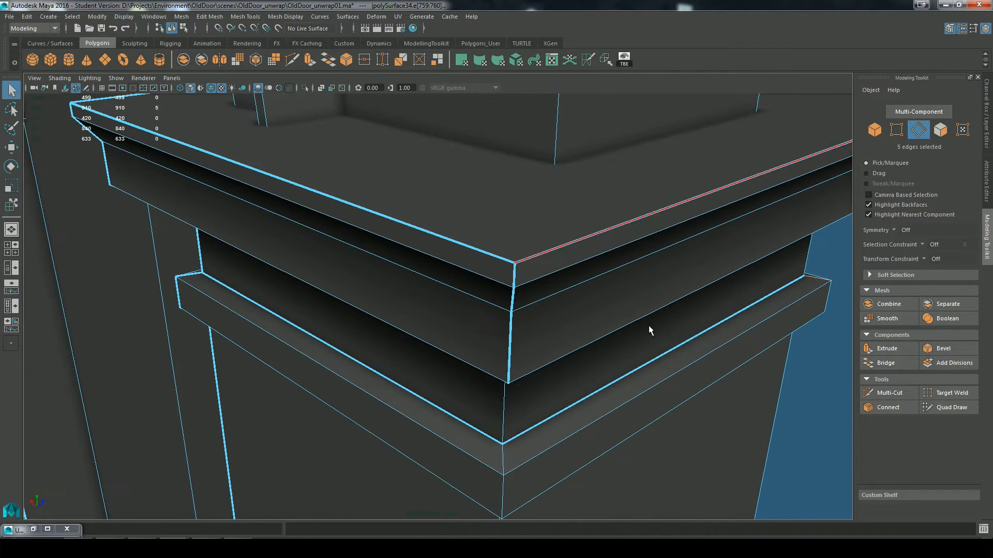
{"action": "left_click", "coordinate": [250, 354], "text": "shift"}
{"action": "left_click_drag", "start_coordinate": [250, 355], "coordinate": [344, 324], "text": "alt"}
{"action": "scroll", "coordinate": [565, 340], "scroll_direction": "up", "scroll_amount": 1}
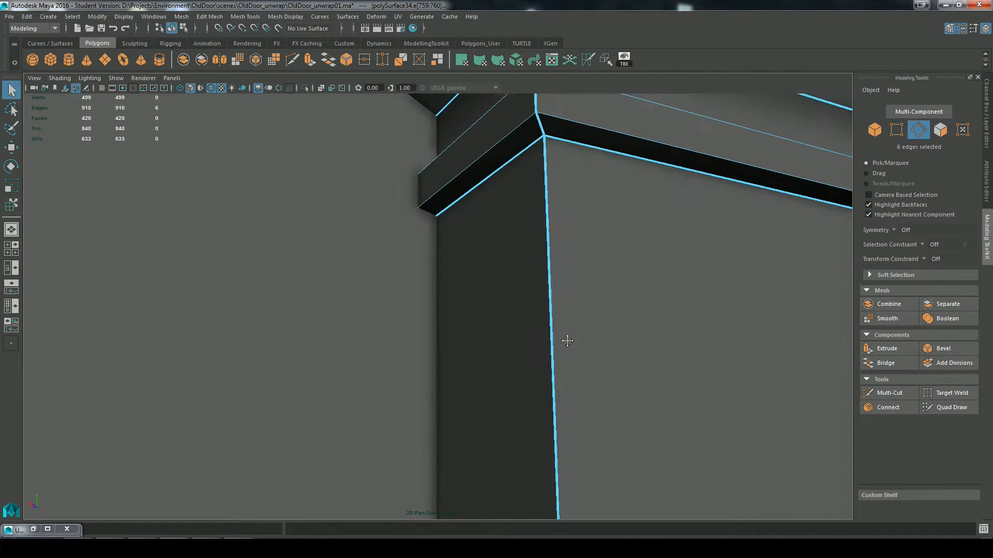
{"action": "middle_click_drag", "start_coordinate": [565, 339], "coordinate": [525, 365], "text": "alt"}
{"action": "left_click", "coordinate": [588, 60]}
Step: Cut the UVs along the corner edge loops running up the side walls above the capitals and into the cornice
{"action": "left_click_drag", "start_coordinate": [678, 272], "coordinate": [509, 293], "text": "alt"}
{"action": "left_click", "coordinate": [726, 386]}
{"action": "left_click_drag", "start_coordinate": [726, 388], "coordinate": [401, 283], "text": "alt"}
{"action": "middle_click_drag", "start_coordinate": [537, 282], "coordinate": [525, 357], "text": "alt"}
{"action": "scroll", "coordinate": [523, 343], "scroll_direction": "down", "scroll_amount": 5}
{"action": "left_click_drag", "start_coordinate": [492, 362], "coordinate": [533, 299], "text": "alt"}
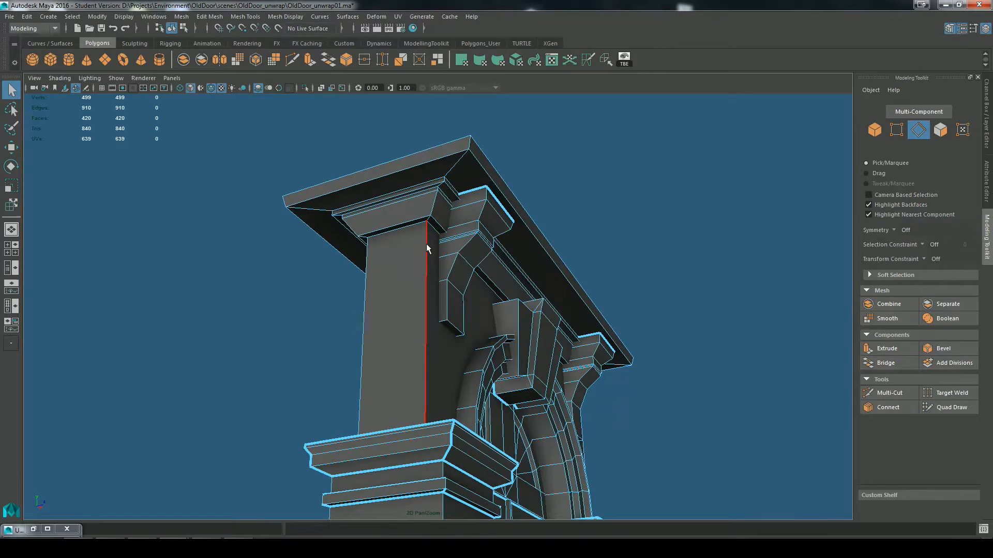
{"action": "double_click", "coordinate": [426, 243]}
{"action": "left_click_drag", "start_coordinate": [667, 334], "coordinate": [473, 224], "text": "alt"}
{"action": "double_click", "coordinate": [409, 214], "text": "shift"}
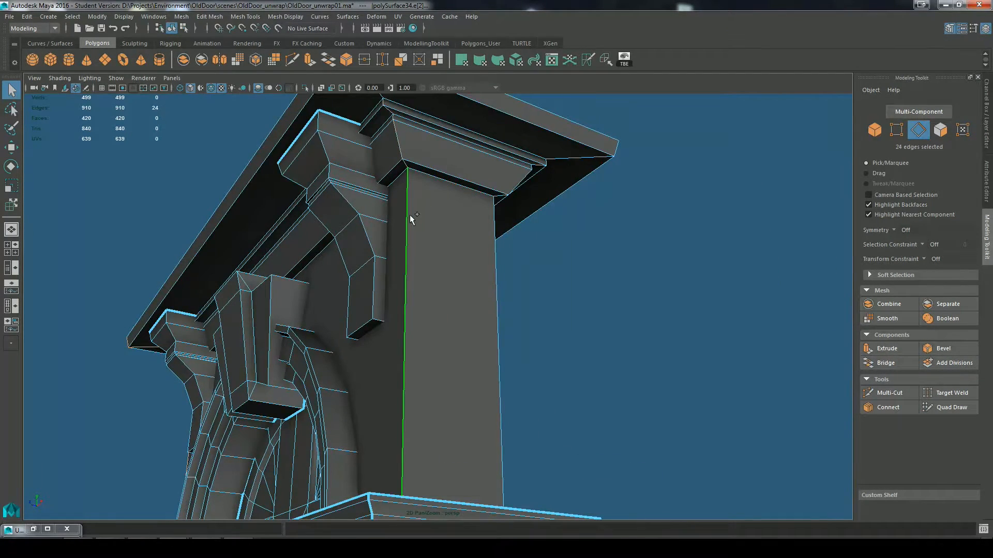
{"action": "double_click", "coordinate": [495, 244], "text": "shift"}
{"action": "key", "text": "g"}
Step: Select the top face of the roof slab and apply a planar UV projection to it
{"action": "left_click", "coordinate": [635, 238]}
{"action": "left_click_drag", "start_coordinate": [635, 238], "coordinate": [556, 371], "text": "alt"}
{"action": "right_click_drag", "start_coordinate": [423, 250], "coordinate": [423, 324]}
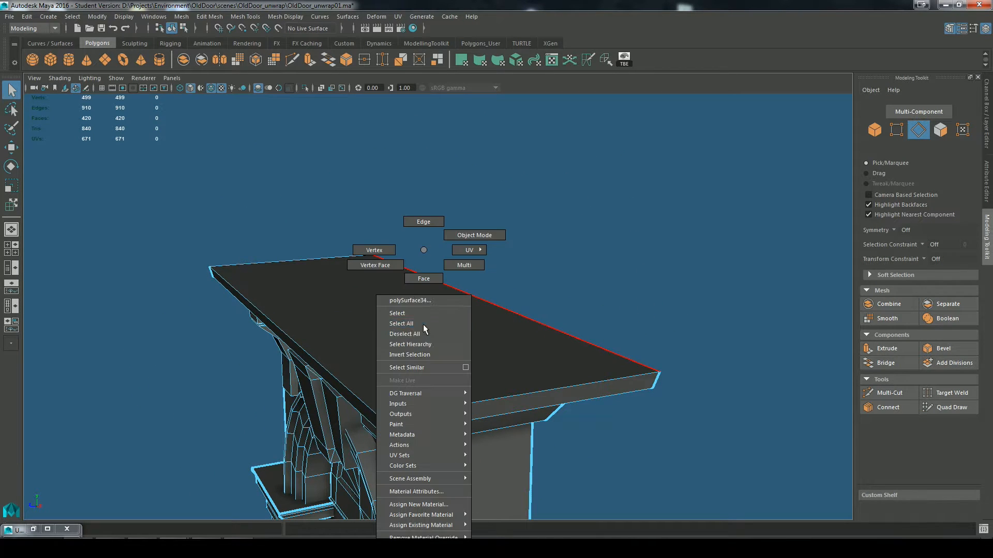
{"action": "right_click_drag", "start_coordinate": [424, 281], "coordinate": [424, 280]}
{"action": "left_click", "coordinate": [415, 284]}
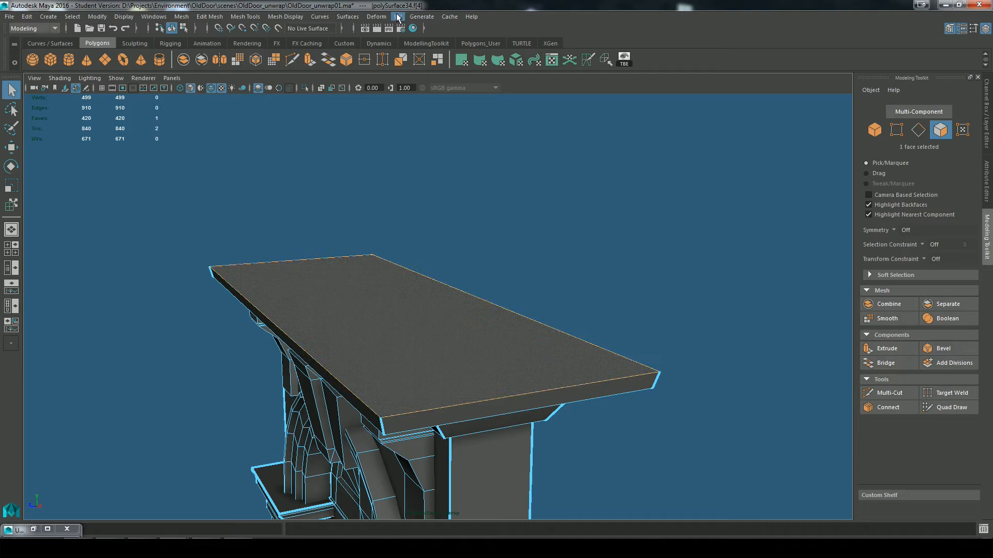
{"action": "left_click", "coordinate": [397, 18]}
{"action": "left_click", "coordinate": [437, 125]}
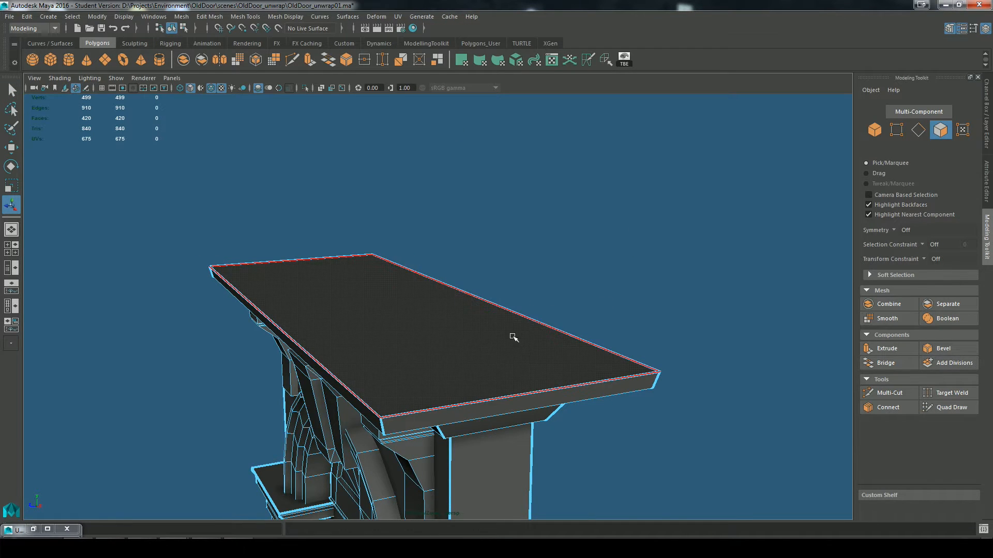
Step: Select the wall face around the arch, open the planar mapping options and check the wall's orientation for the projection axis
{"action": "left_click_drag", "start_coordinate": [513, 337], "coordinate": [572, 313], "text": "alt"}
{"action": "left_click_drag", "start_coordinate": [750, 417], "coordinate": [736, 401], "text": "alt"}
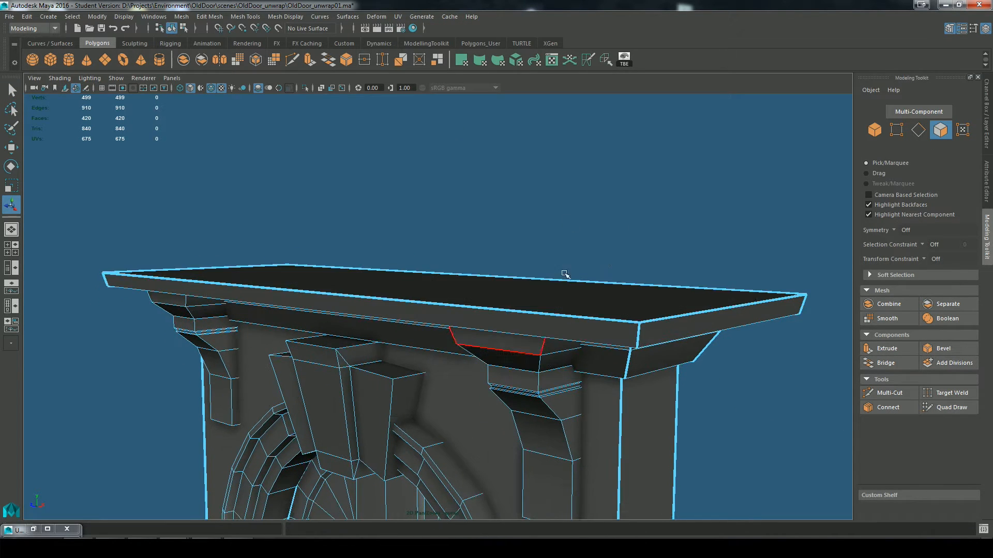
{"action": "left_click_drag", "start_coordinate": [587, 301], "coordinate": [403, 369], "text": "alt"}
{"action": "middle_click_drag", "start_coordinate": [481, 298], "coordinate": [521, 170], "text": "alt"}
{"action": "right_click_drag", "start_coordinate": [521, 170], "coordinate": [530, 207], "text": "alt"}
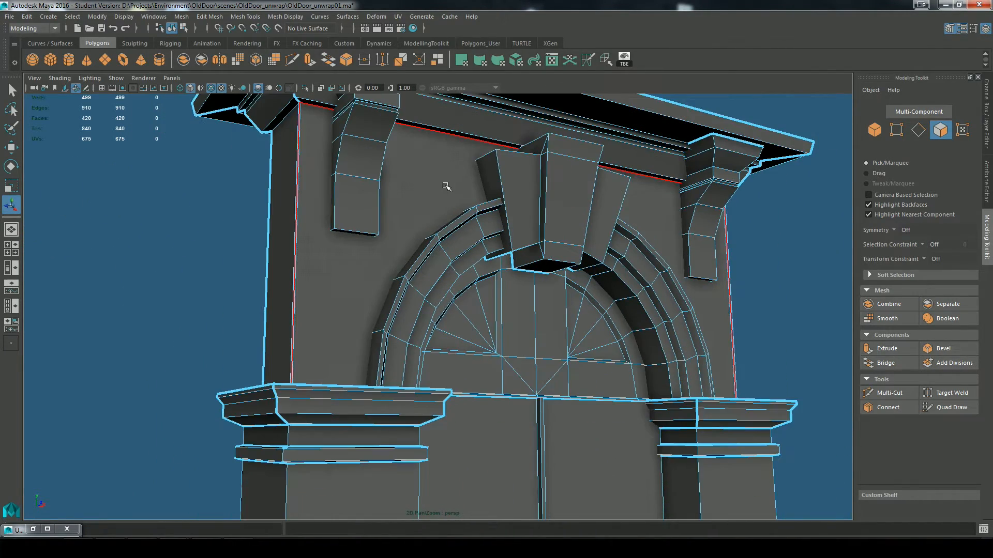
{"action": "left_click", "coordinate": [446, 186]}
{"action": "left_click", "coordinate": [398, 17]}
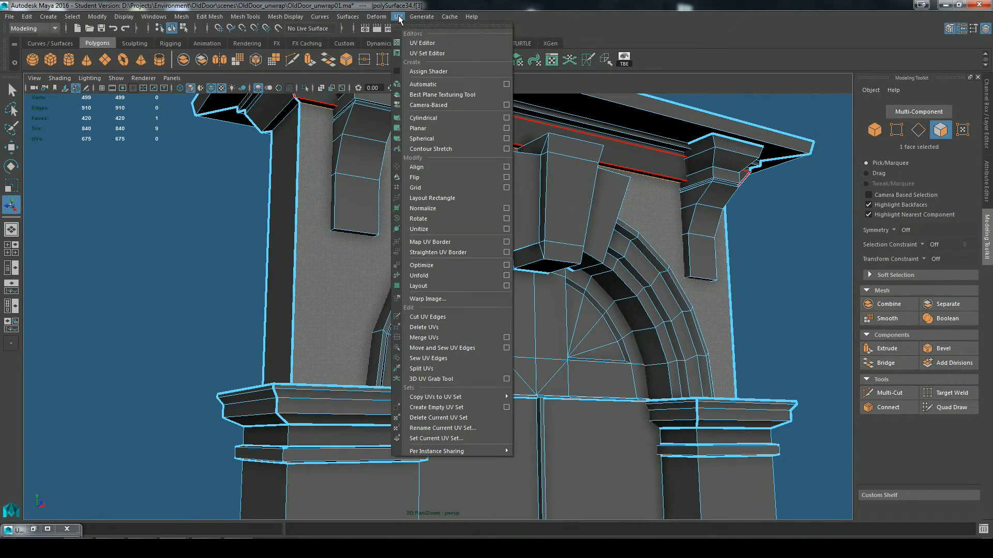
{"action": "left_click", "coordinate": [505, 129]}
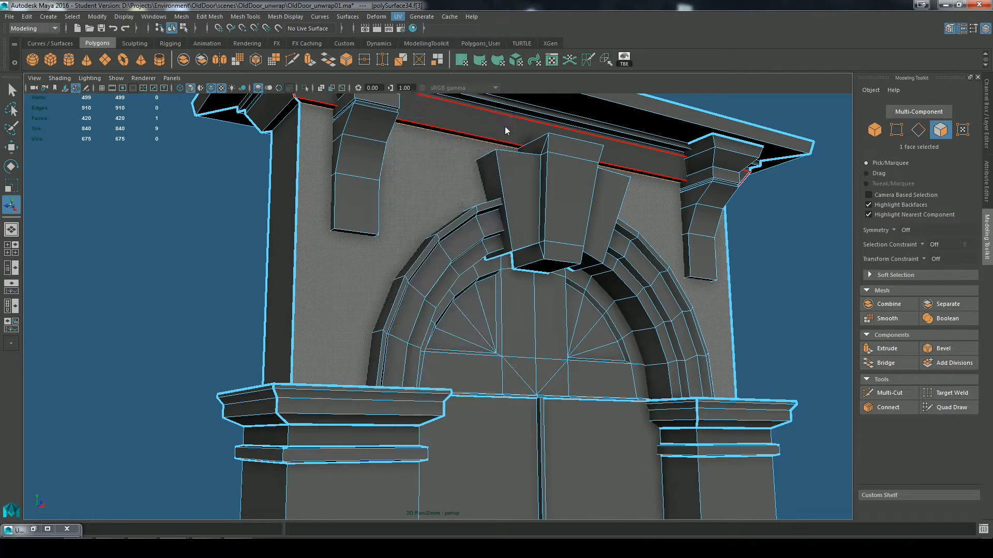
{"action": "left_click_drag", "start_coordinate": [466, 114], "coordinate": [179, 121]}
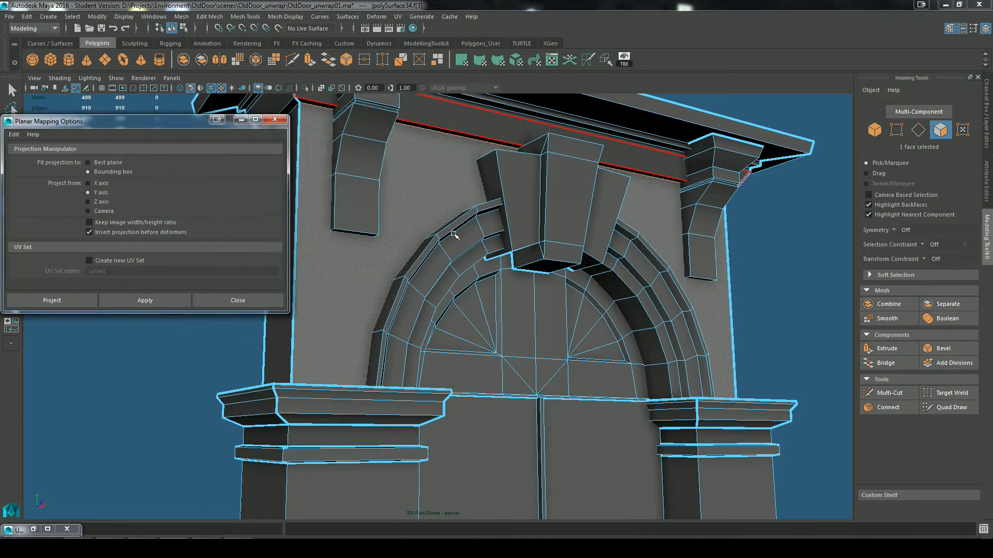
{"action": "left_click_drag", "start_coordinate": [393, 249], "coordinate": [491, 253], "text": "alt"}
{"action": "left_click_drag", "start_coordinate": [762, 318], "coordinate": [675, 300], "text": "alt"}
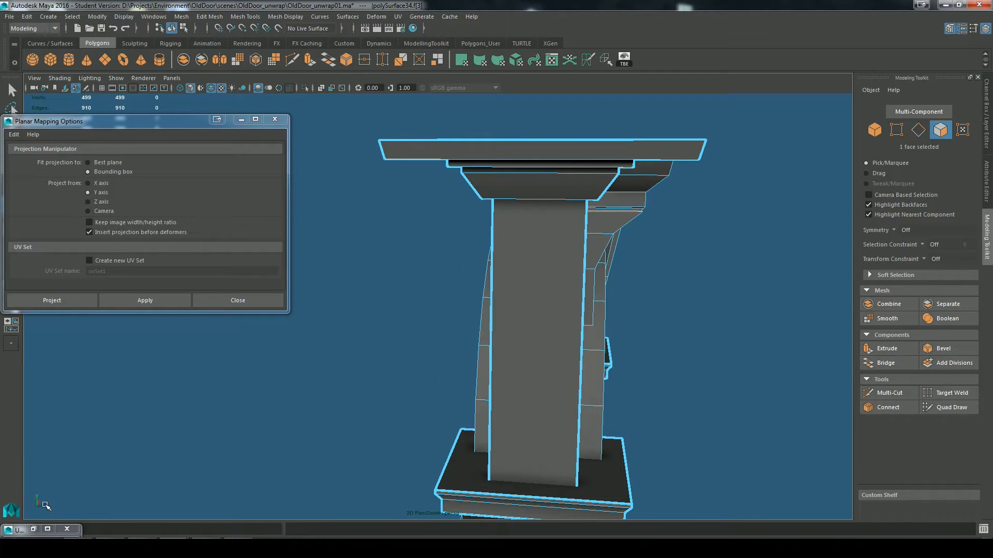
Step: Planar-map the wall face around the arch from the Z axis and apply the same projection to the wall's opposite face
{"action": "left_click", "coordinate": [100, 202]}
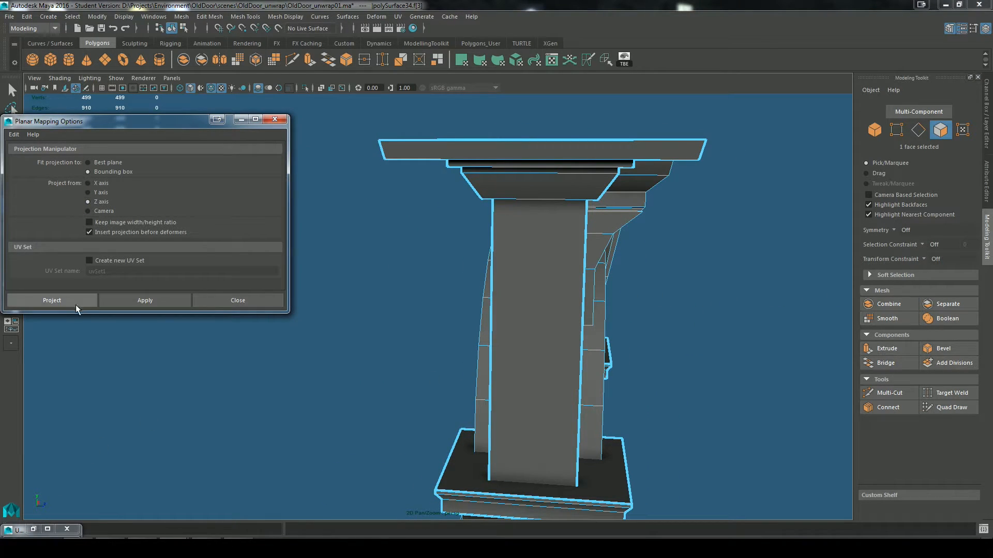
{"action": "left_click", "coordinate": [91, 304]}
{"action": "left_click_drag", "start_coordinate": [659, 310], "coordinate": [504, 326], "text": "alt"}
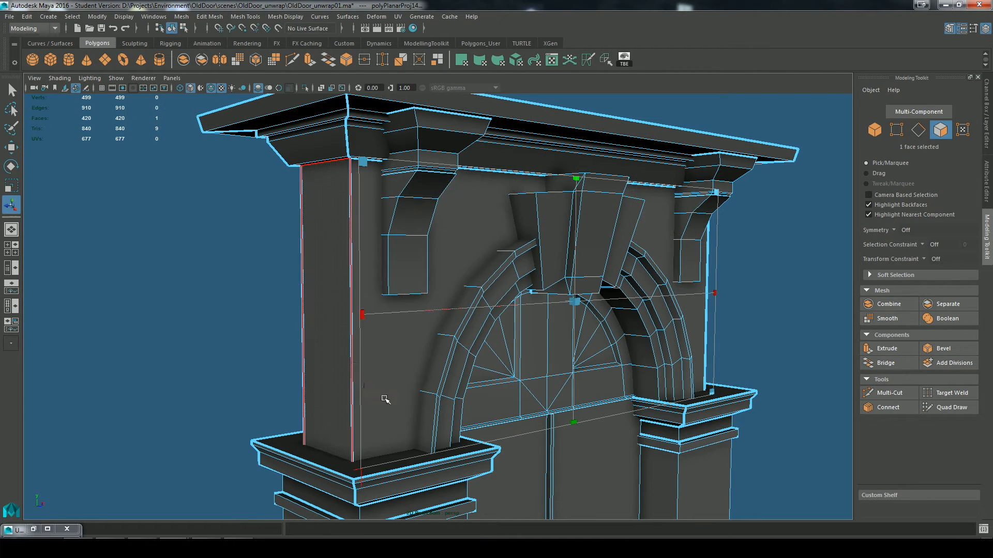
{"action": "left_click_drag", "start_coordinate": [98, 448], "coordinate": [652, 274], "text": "alt"}
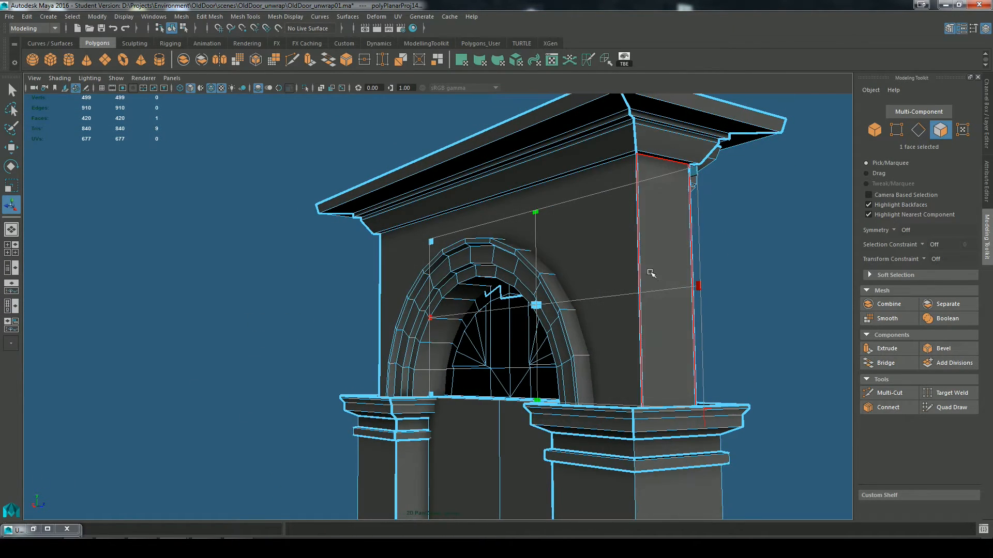
{"action": "left_click", "coordinate": [630, 250]}
{"action": "key", "text": "g"}
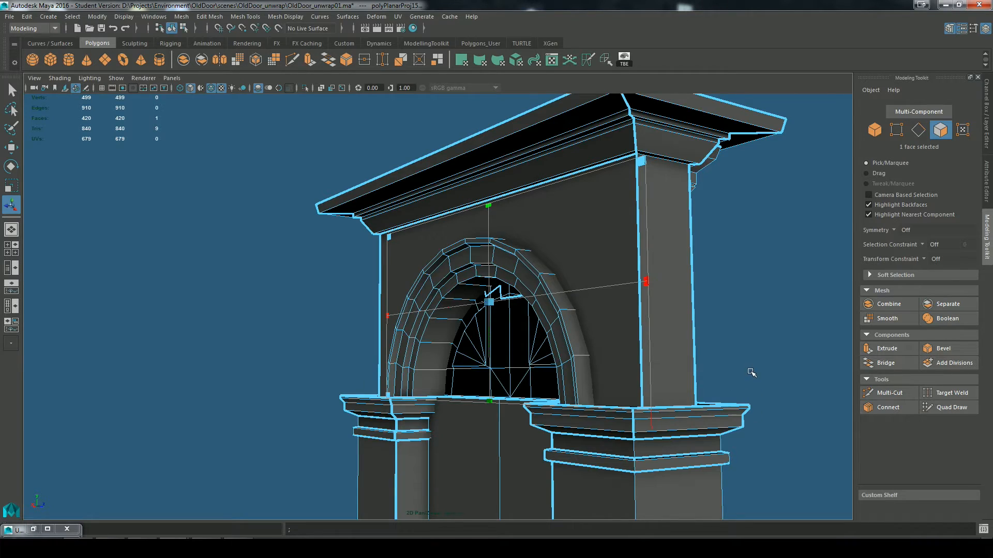
Step: Apply the same planar projection to the two door panel faces on the back side of the doorway
{"action": "left_click_drag", "start_coordinate": [750, 372], "coordinate": [763, 375], "text": "alt"}
{"action": "right_click_drag", "start_coordinate": [763, 375], "coordinate": [758, 398], "text": "alt"}
{"action": "middle_click_drag", "start_coordinate": [758, 399], "coordinate": [776, 232], "text": "alt"}
{"action": "left_click", "coordinate": [401, 354]}
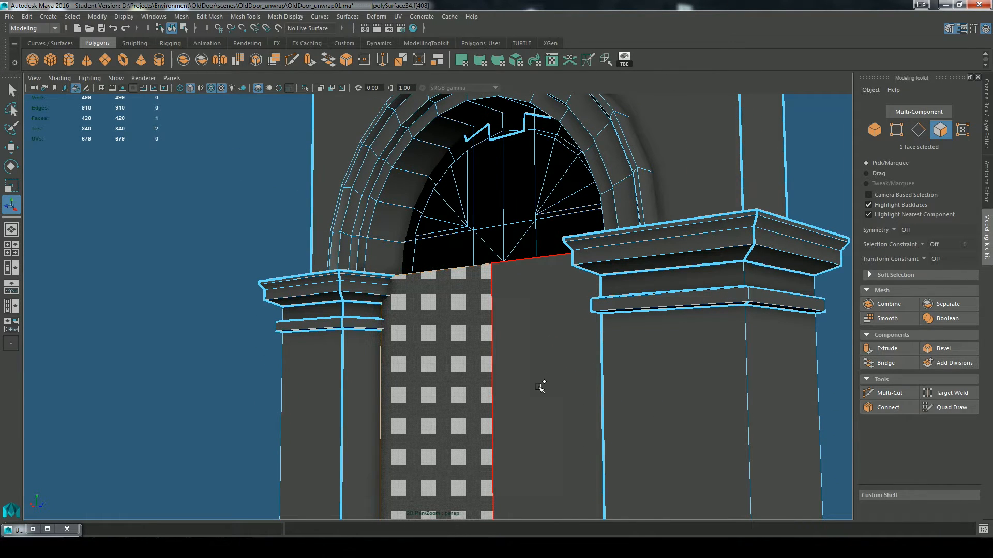
{"action": "key", "text": "g"}
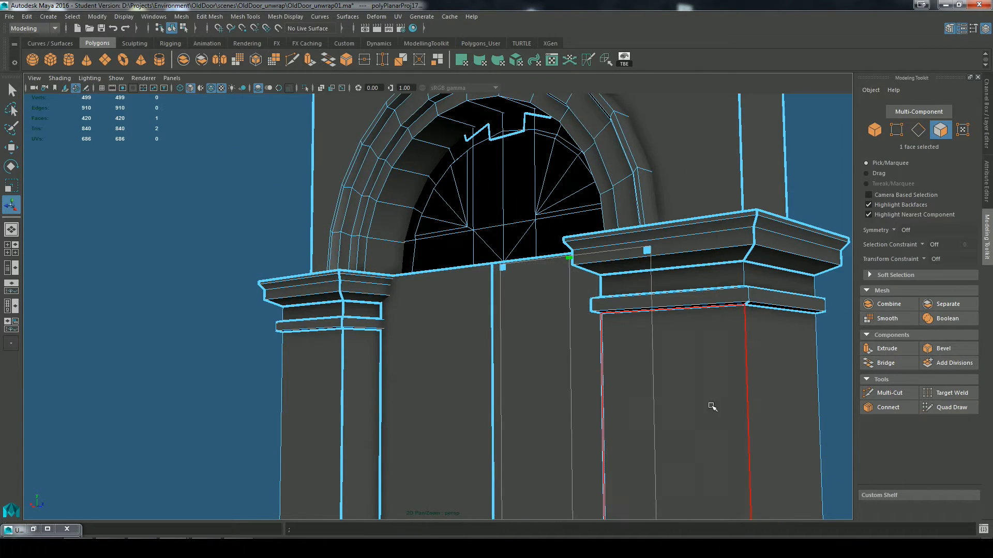
Step: Apply the planar projection separately to each of the two door panel faces on the front side
{"action": "left_click_drag", "start_coordinate": [706, 408], "coordinate": [436, 366], "text": "alt"}
{"action": "left_click", "coordinate": [436, 366]}
{"action": "key", "text": "g"}
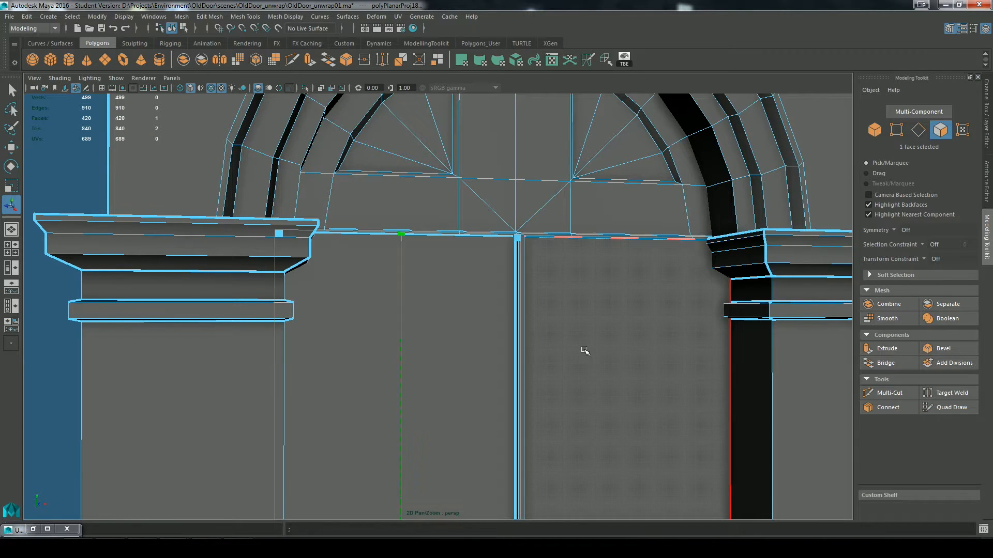
{"action": "left_click", "coordinate": [595, 362]}
{"action": "key", "text": "g"}
Step: Select the twelve faces of the window frame above the door, including its thin lips, and apply the planar projection to them
{"action": "right_click_drag", "start_coordinate": [608, 378], "coordinate": [521, 320], "text": "alt"}
{"action": "left_click_drag", "start_coordinate": [520, 320], "coordinate": [521, 309], "text": "alt"}
{"action": "right_click_drag", "start_coordinate": [521, 309], "coordinate": [545, 243], "text": "alt"}
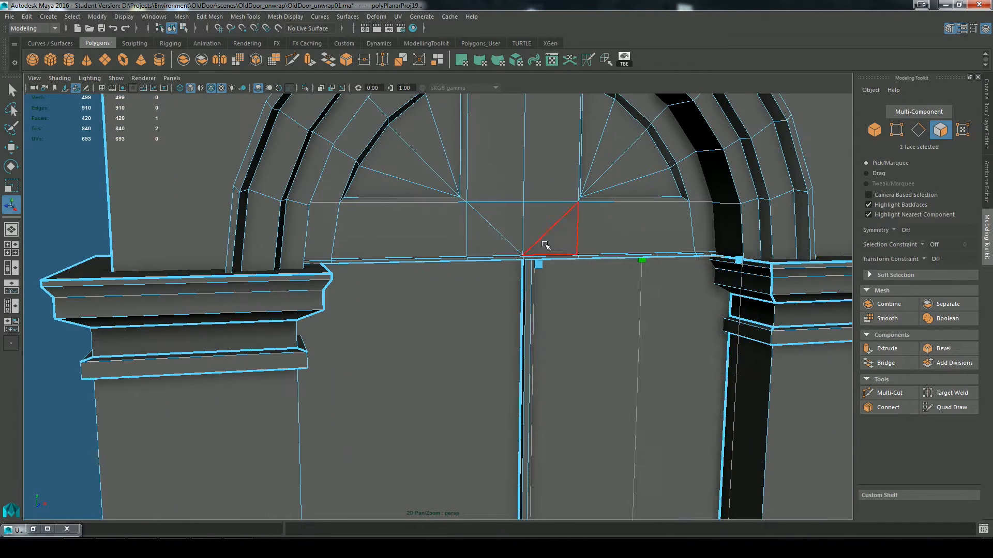
{"action": "left_click_drag", "start_coordinate": [545, 244], "coordinate": [549, 341], "text": "alt"}
{"action": "key", "text": "q"}
{"action": "left_click", "coordinate": [436, 289]}
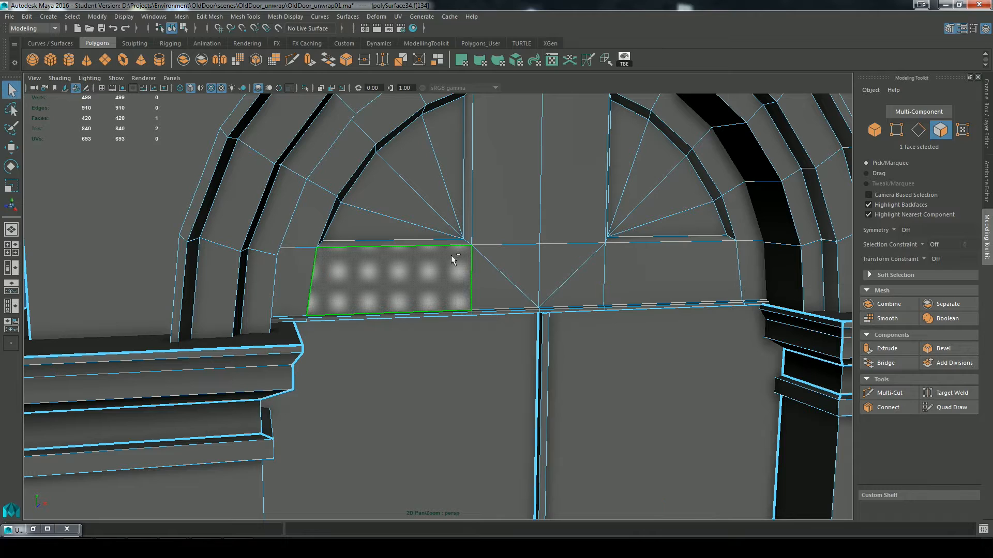
{"action": "left_click", "coordinate": [453, 242], "text": "shift"}
{"action": "left_click", "coordinate": [467, 227], "text": "shift"}
{"action": "left_click", "coordinate": [491, 235], "text": "shift"}
{"action": "left_click", "coordinate": [502, 255], "text": "shift"}
{"action": "left_click", "coordinate": [494, 278], "text": "shift"}
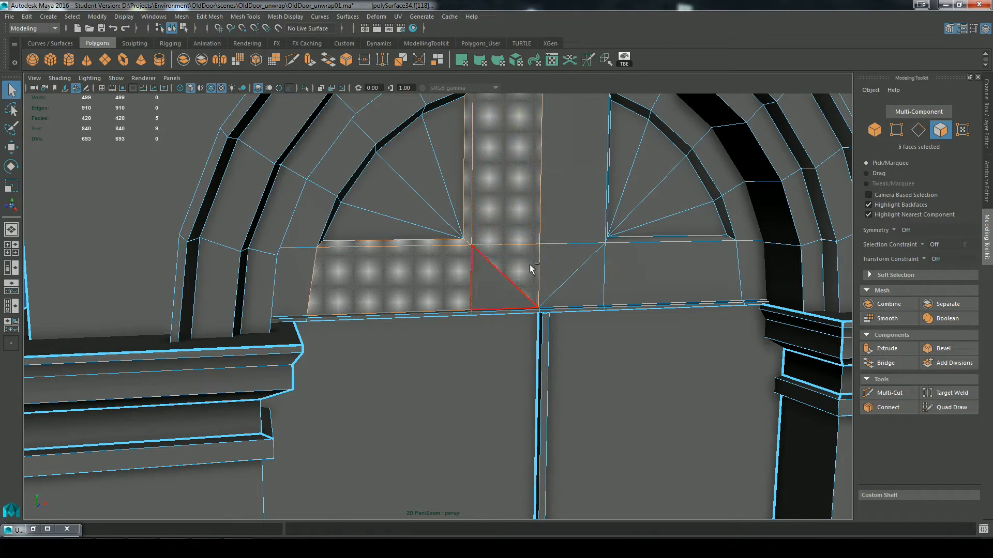
{"action": "left_click", "coordinate": [556, 264], "text": "shift"}
{"action": "left_click", "coordinate": [564, 191], "text": "shift"}
{"action": "left_click", "coordinate": [640, 266], "text": "shift"}
{"action": "left_click", "coordinate": [630, 244], "text": "shift"}
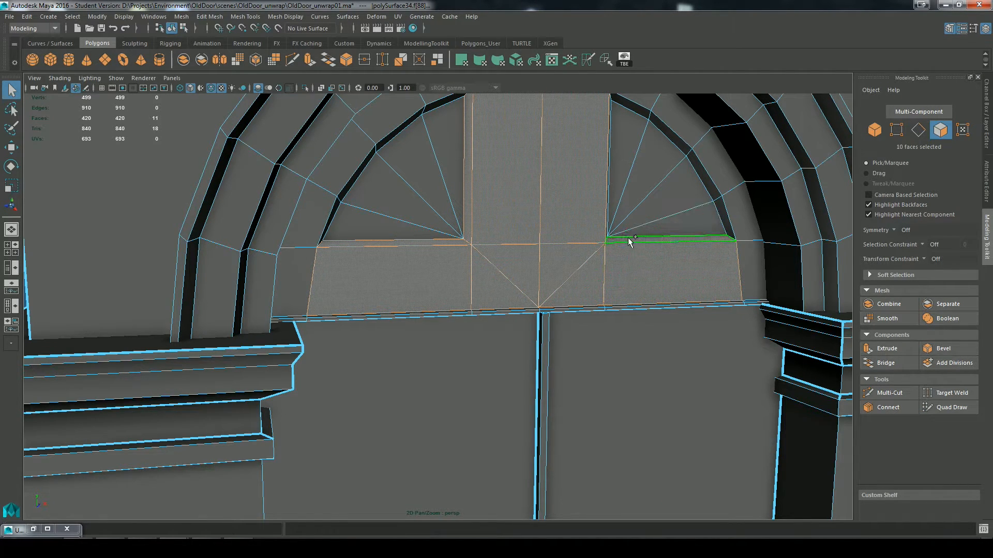
{"action": "left_click", "coordinate": [628, 237], "text": "shift"}
{"action": "left_click", "coordinate": [607, 221], "text": "shift"}
{"action": "key", "text": "g"}
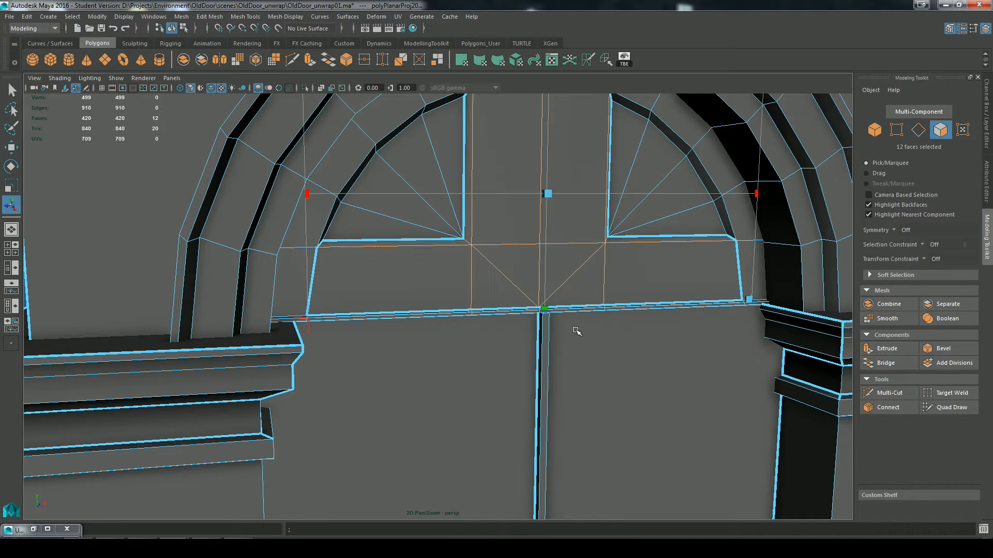
Step: Cut the UVs along the two short diagonal edges at the inner corners of the window frame
{"action": "right_click_drag", "start_coordinate": [502, 247], "coordinate": [499, 202]}
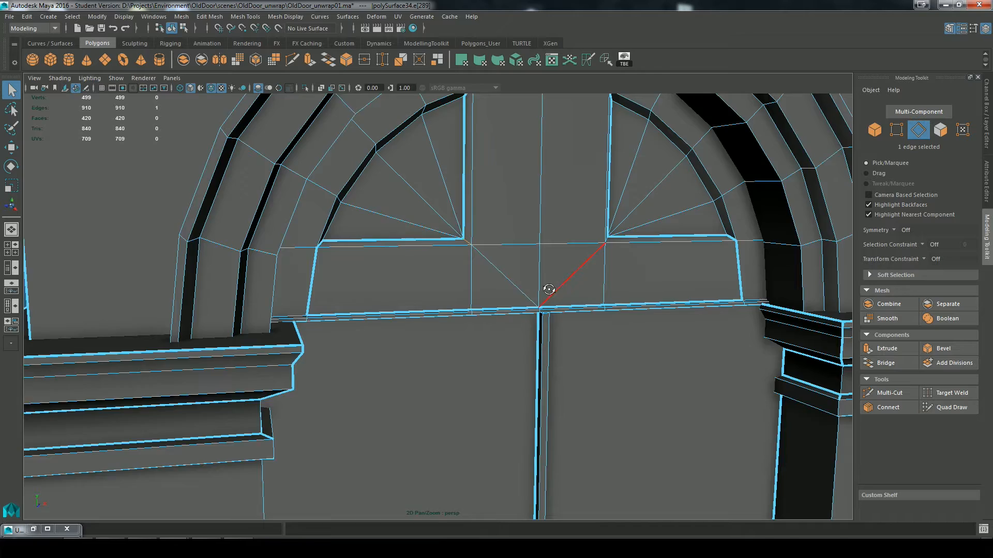
{"action": "scroll", "coordinate": [550, 290], "scroll_direction": "up", "scroll_amount": 10}
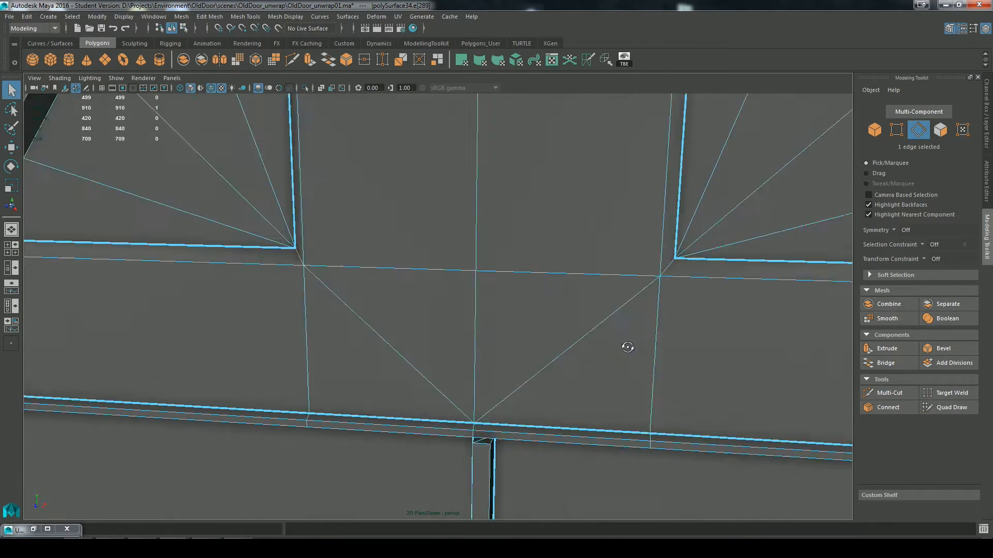
{"action": "left_click_drag", "start_coordinate": [627, 348], "coordinate": [611, 341], "text": "alt"}
{"action": "left_click", "coordinate": [592, 302], "text": "shift"}
{"action": "scroll", "coordinate": [535, 364], "scroll_direction": "down", "scroll_amount": 6}
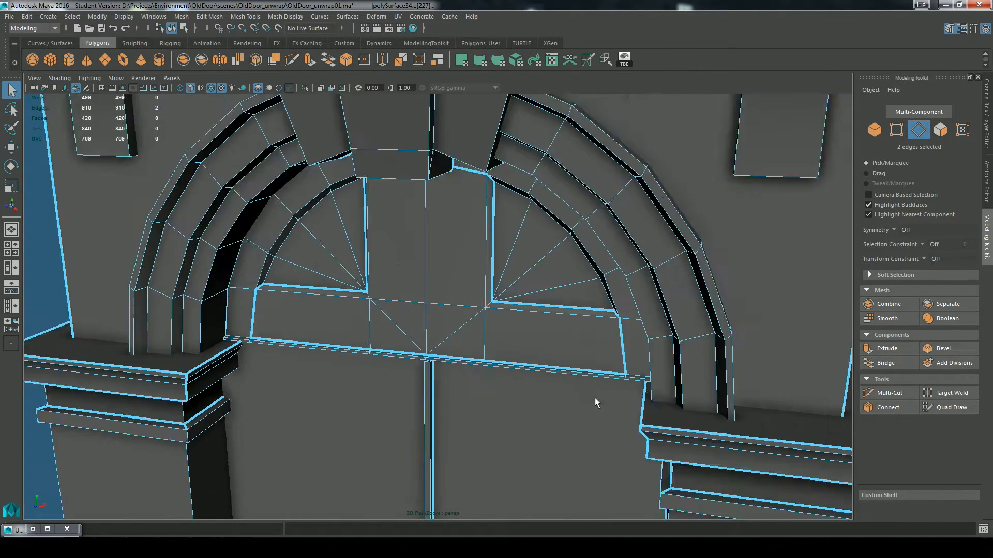
{"action": "scroll", "coordinate": [597, 402], "scroll_direction": "down", "scroll_amount": 4}
{"action": "scroll", "coordinate": [520, 346], "scroll_direction": "up", "scroll_amount": 8}
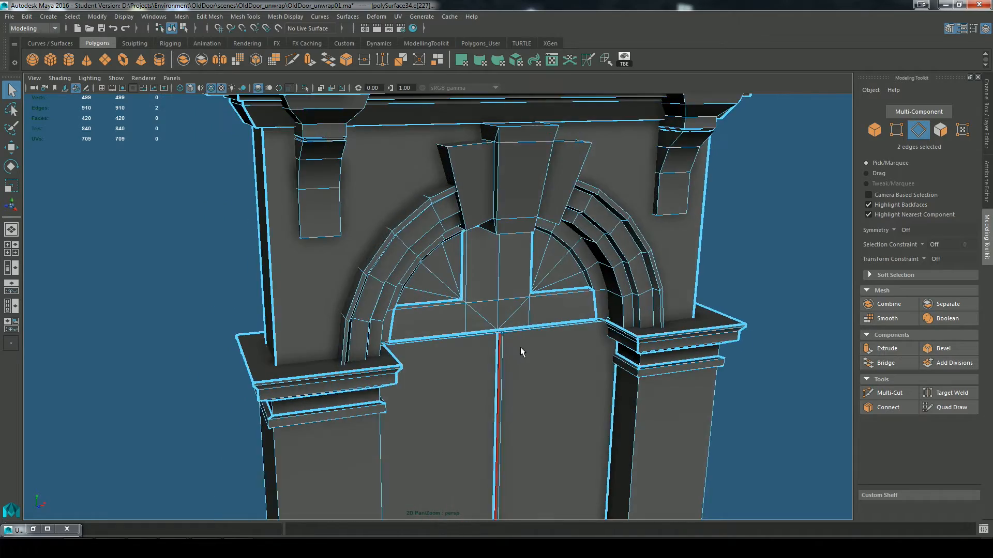
{"action": "left_click", "coordinate": [585, 61]}
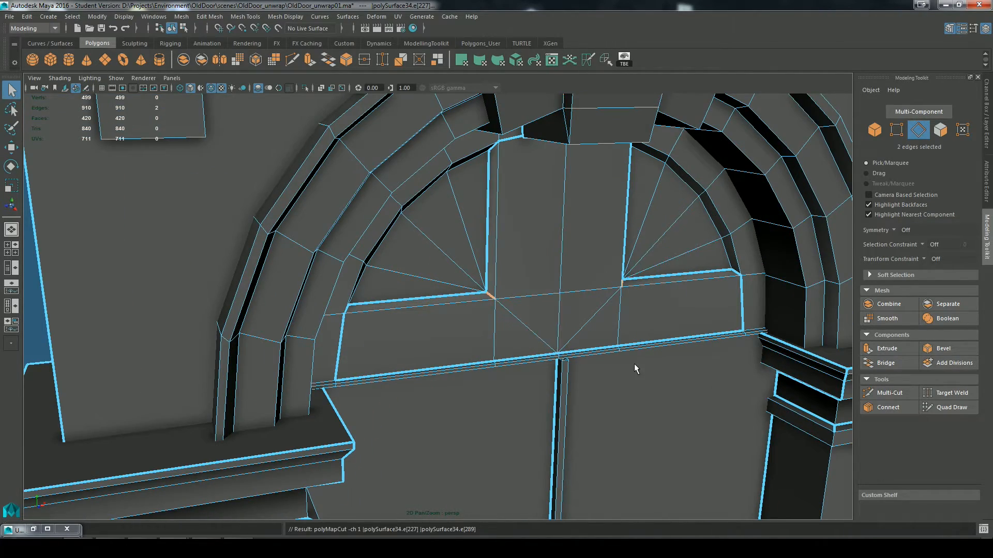
Step: Cut the UVs along the curved outer edges of both fan-shaped window panes
{"action": "scroll", "coordinate": [634, 364], "scroll_direction": "down", "scroll_amount": 3}
{"action": "left_click_drag", "start_coordinate": [634, 364], "coordinate": [591, 281], "text": "alt"}
{"action": "middle_click_drag", "start_coordinate": [591, 281], "coordinate": [582, 362], "text": "alt"}
{"action": "left_click_drag", "start_coordinate": [615, 389], "coordinate": [560, 336], "text": "alt"}
{"action": "scroll", "coordinate": [531, 203], "scroll_direction": "up", "scroll_amount": 2}
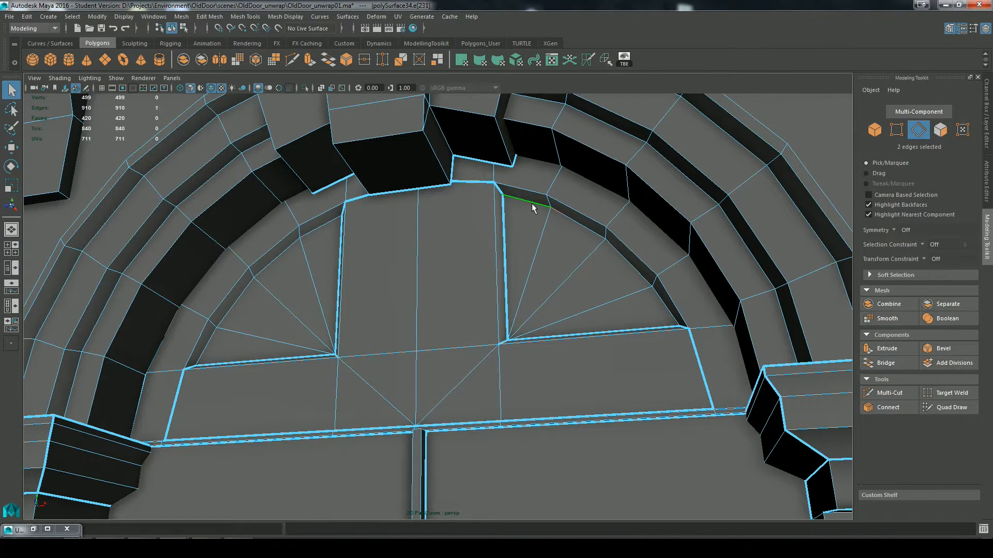
{"action": "double_click", "coordinate": [532, 203]}
{"action": "key", "text": "g"}
Step: Cut the UVs along the arch's inner reveal edge loop and the outermost moulding edge loop on the front side
{"action": "left_click_drag", "start_coordinate": [343, 294], "coordinate": [259, 171], "text": "alt"}
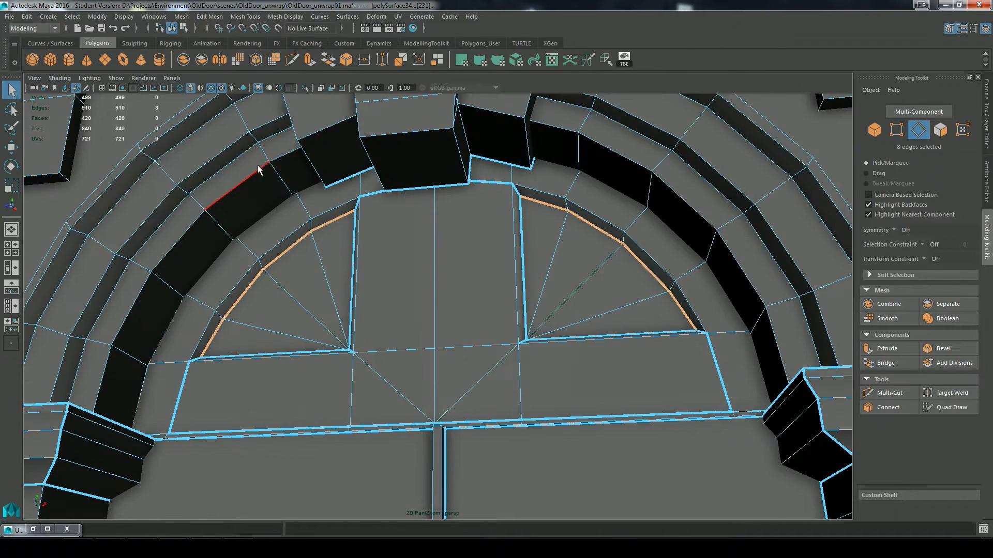
{"action": "key", "text": "g"}
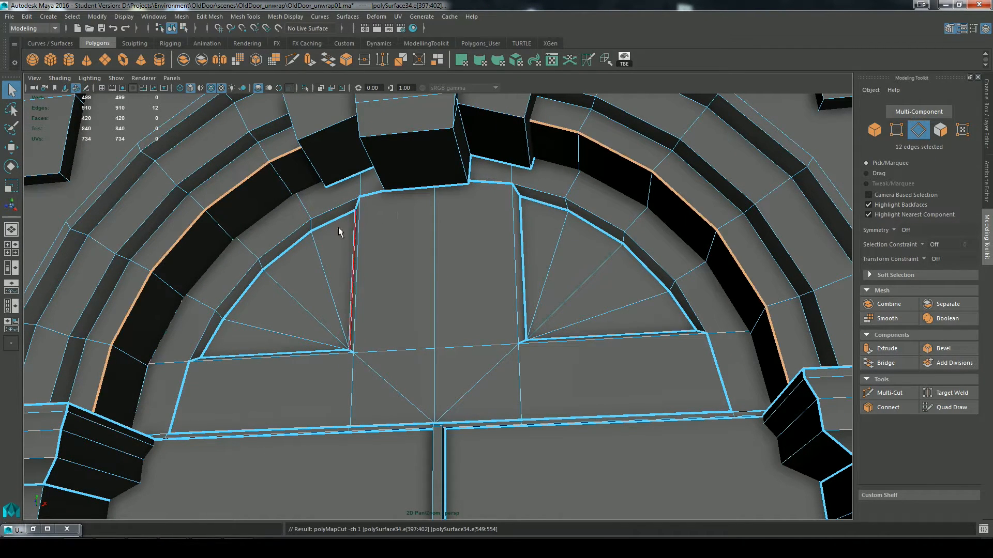
{"action": "double_click", "coordinate": [161, 130]}
{"action": "key", "text": "g"}
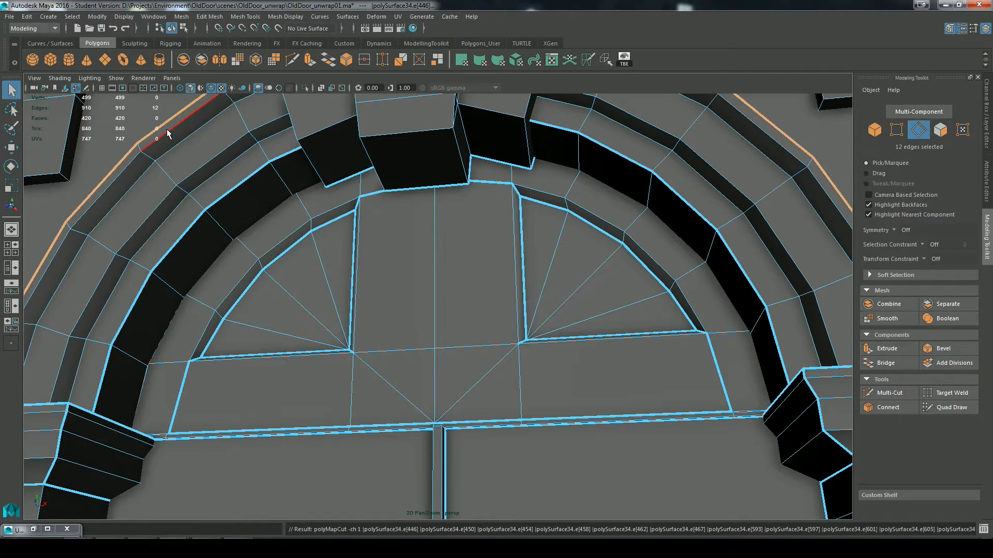
Step: Cut the UVs along the outermost moulding edge loop and the inner reveal edge loop of the arch on the back side
{"action": "left_click_drag", "start_coordinate": [276, 247], "coordinate": [358, 268], "text": "alt"}
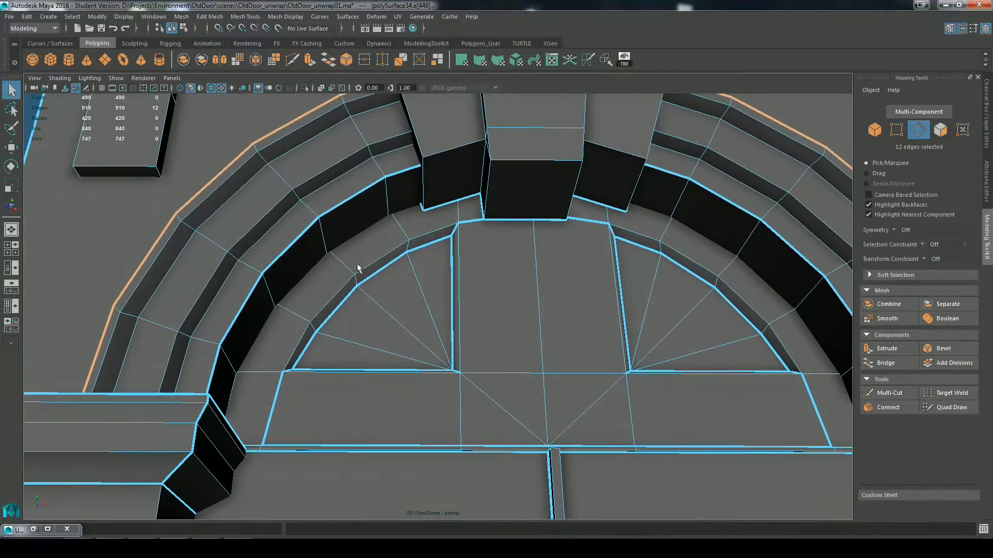
{"action": "left_click_drag", "start_coordinate": [341, 197], "coordinate": [422, 148], "text": "alt"}
{"action": "left_click_drag", "start_coordinate": [431, 235], "coordinate": [530, 262], "text": "alt"}
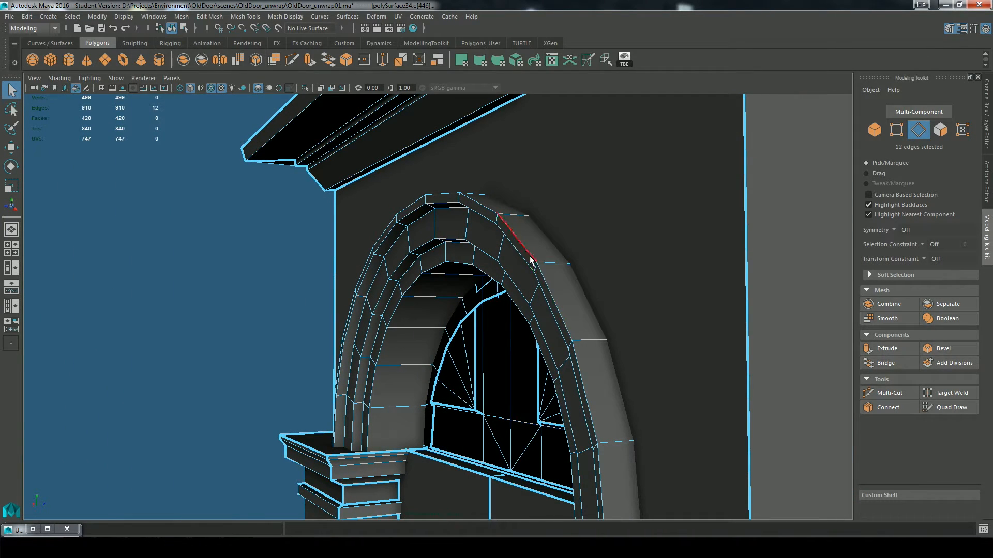
{"action": "key", "text": "g"}
{"action": "left_click_drag", "start_coordinate": [587, 376], "coordinate": [518, 298], "text": "alt"}
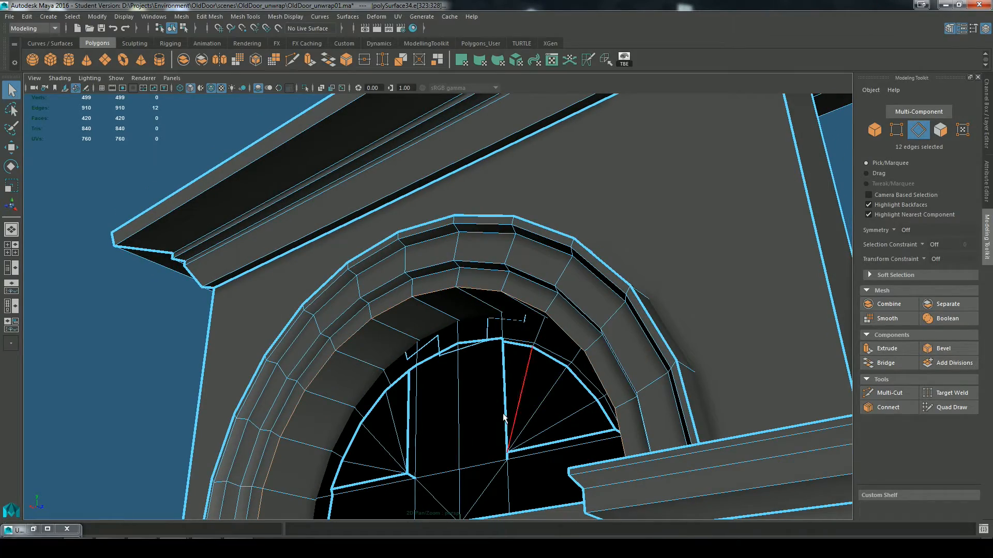
{"action": "key", "text": "g"}
Step: Cut the UVs along both side profile edge chains on the front of the left bracket under the cornice
{"action": "left_click_drag", "start_coordinate": [505, 418], "coordinate": [482, 352], "text": "alt"}
{"action": "left_click_drag", "start_coordinate": [580, 446], "coordinate": [525, 291], "text": "alt"}
{"action": "middle_click_drag", "start_coordinate": [526, 290], "coordinate": [403, 380], "text": "alt"}
{"action": "left_click_drag", "start_coordinate": [404, 380], "coordinate": [445, 359], "text": "alt"}
{"action": "left_click_drag", "start_coordinate": [488, 142], "coordinate": [421, 184], "text": "alt"}
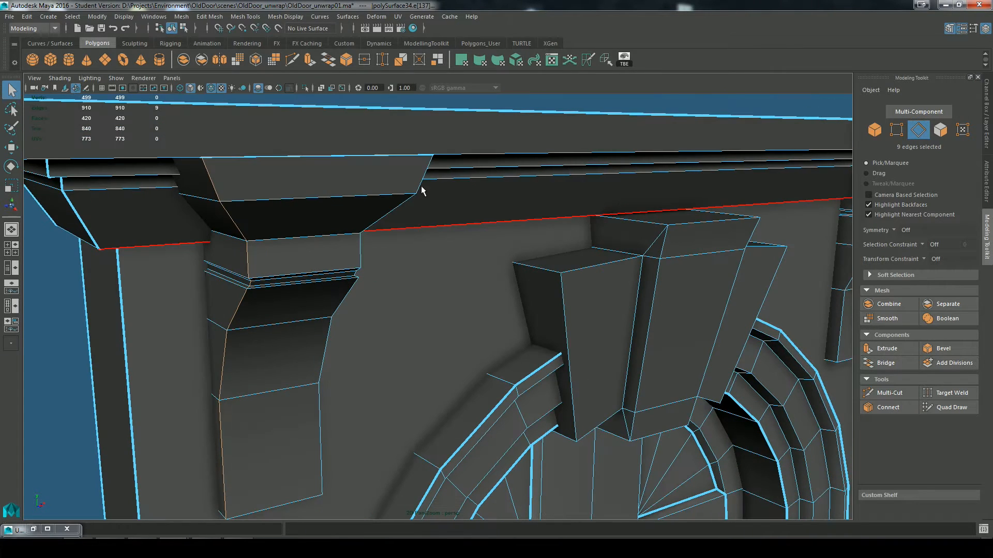
{"action": "key", "text": "g"}
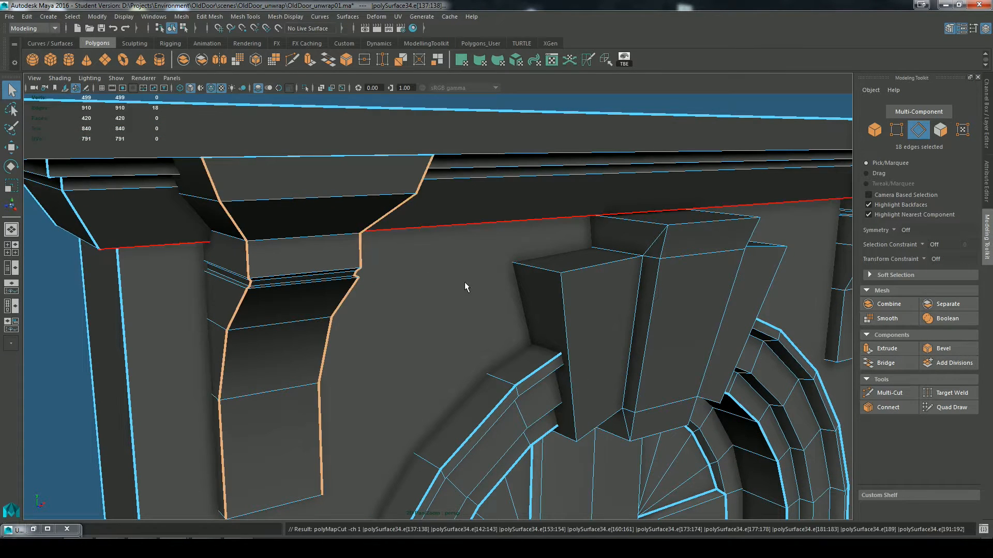
Step: Try to cut the UVs along the front edge and both short side edges of the bracket's underside
{"action": "left_click_drag", "start_coordinate": [350, 376], "coordinate": [345, 291], "text": "alt"}
{"action": "left_click", "coordinate": [268, 115]}
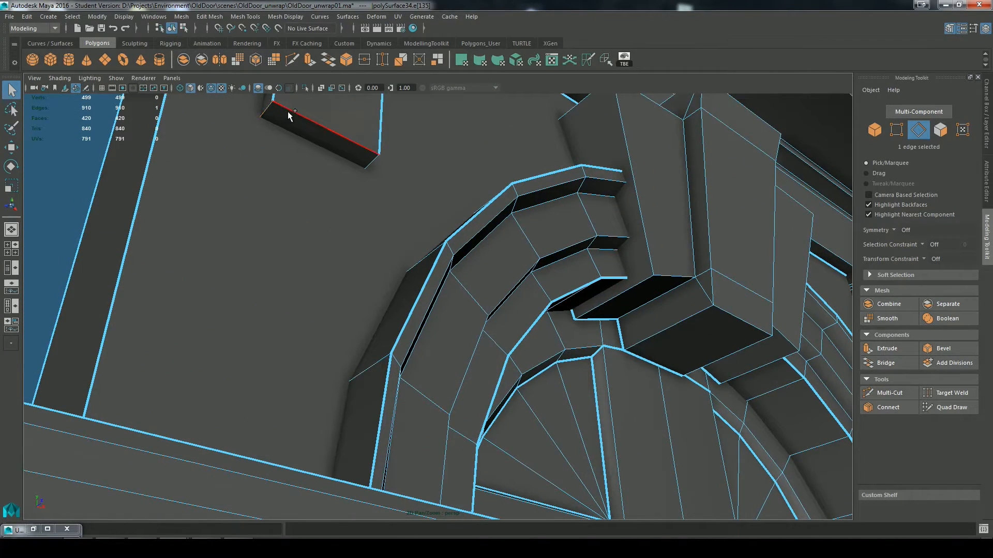
{"action": "key", "text": "g"}
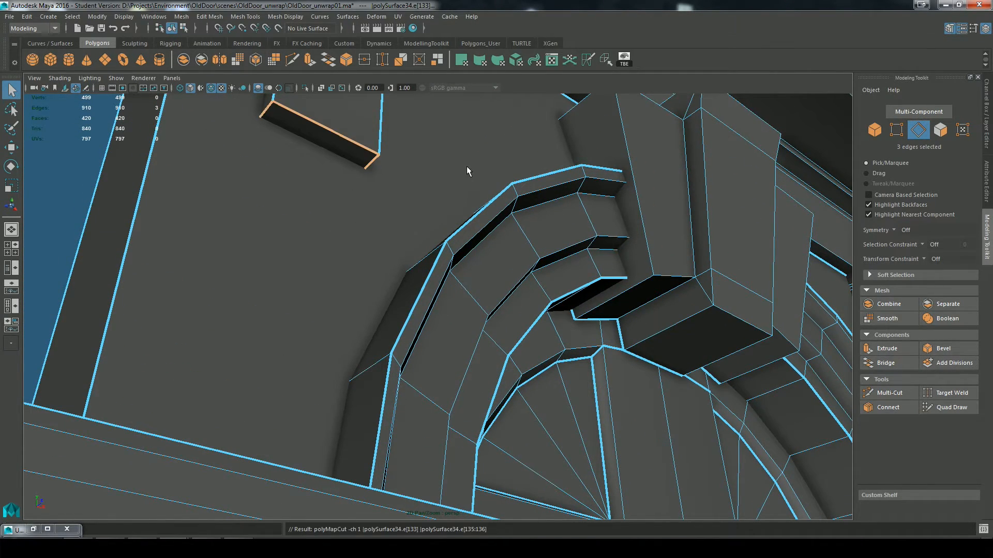
{"action": "middle_click_drag", "start_coordinate": [466, 167], "coordinate": [477, 345], "text": "alt"}
{"action": "key", "text": "ctrl+z"}
Step: Cut the UVs along only the two short side edges of the bracket's underside
{"action": "left_click_drag", "start_coordinate": [496, 402], "coordinate": [222, 304], "text": "alt"}
{"action": "left_click", "coordinate": [297, 340]}
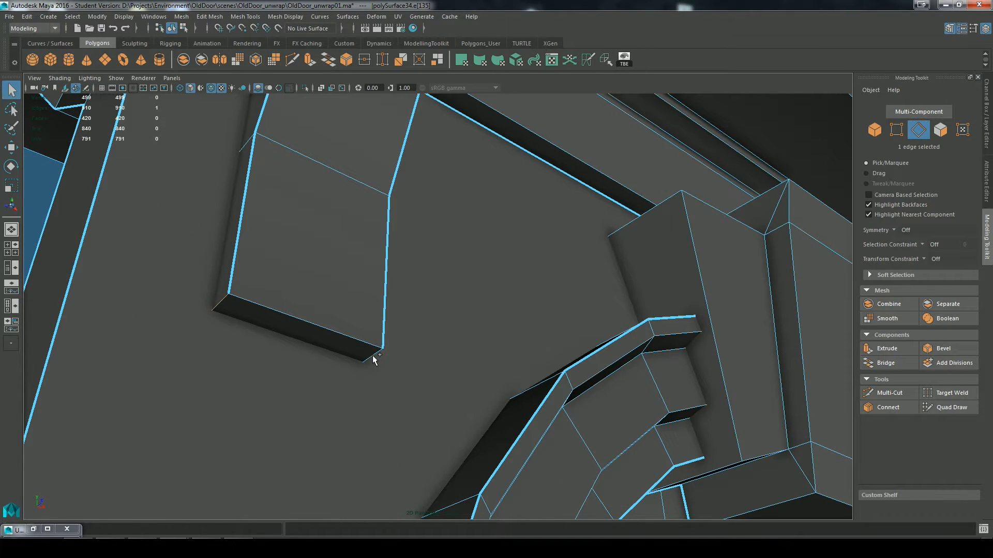
{"action": "key", "text": "g"}
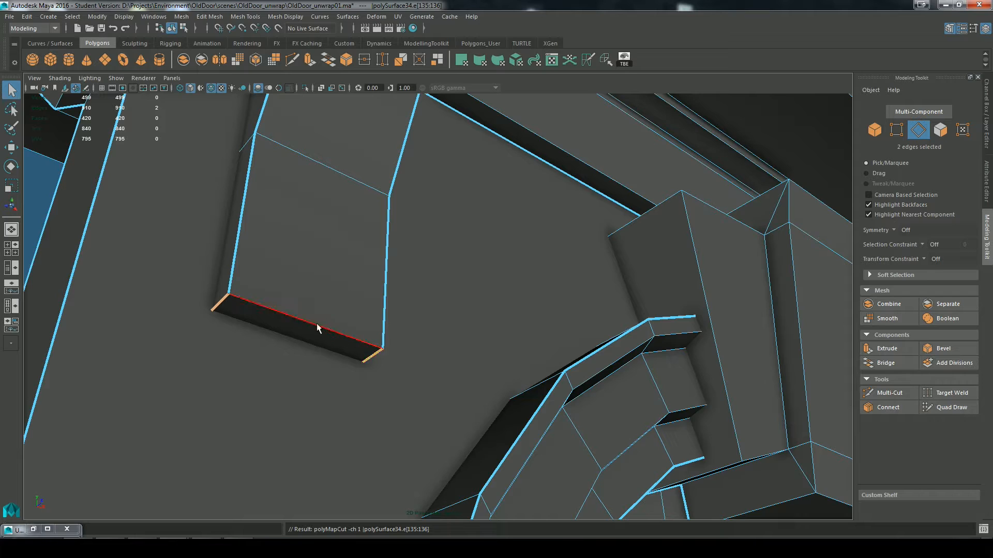
Step: Try to cut the UVs around the border of the bracket's underside face
{"action": "mouse_move", "coordinate": [261, 323]}
{"action": "right_mouse_down"}
{"action": "mouse_move", "coordinate": [266, 310]}
{"action": "mouse_move", "coordinate": [274, 317]}
{"action": "right_mouse_up"}
{"action": "left_click", "coordinate": [274, 317]}
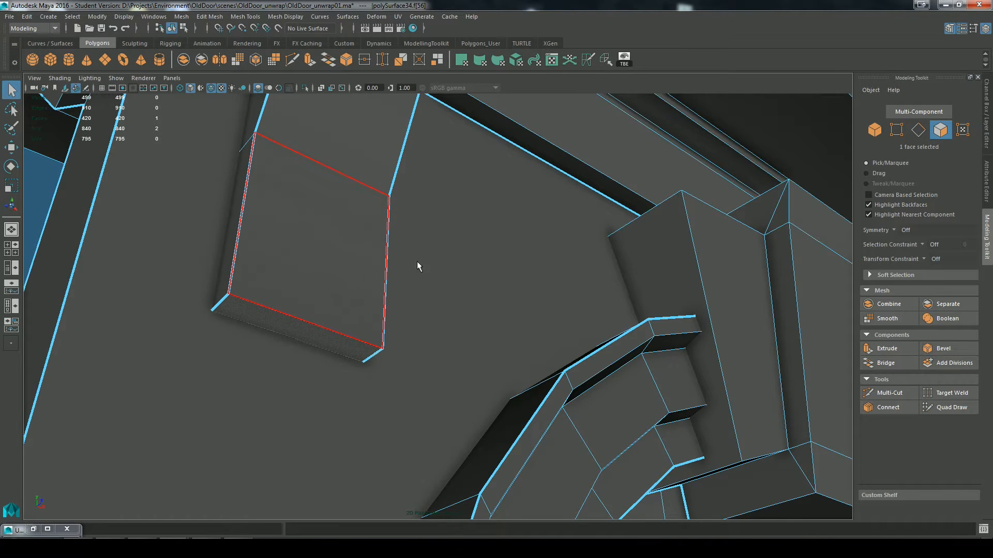
{"action": "middle_click_drag", "start_coordinate": [417, 268], "coordinate": [492, 290], "text": "alt"}
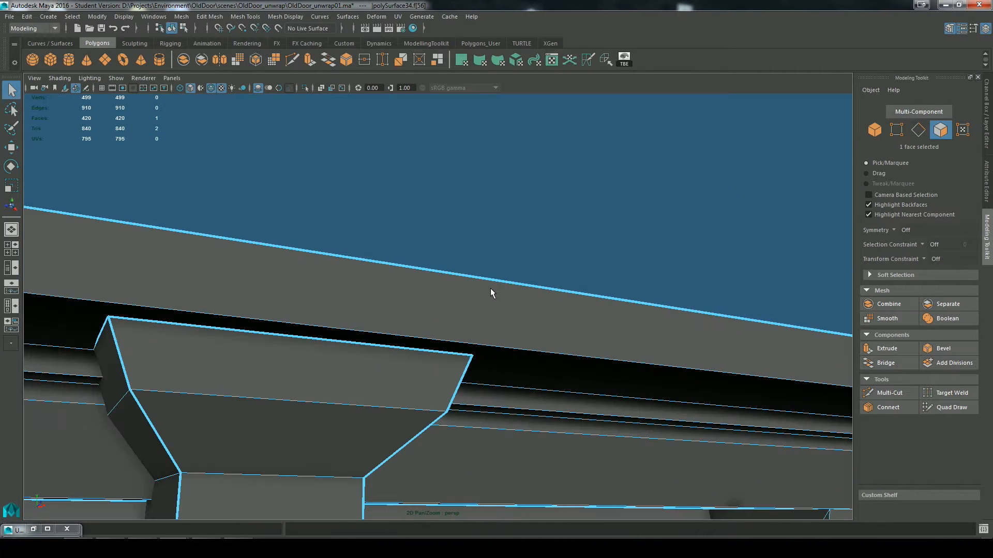
{"action": "key", "text": "g"}
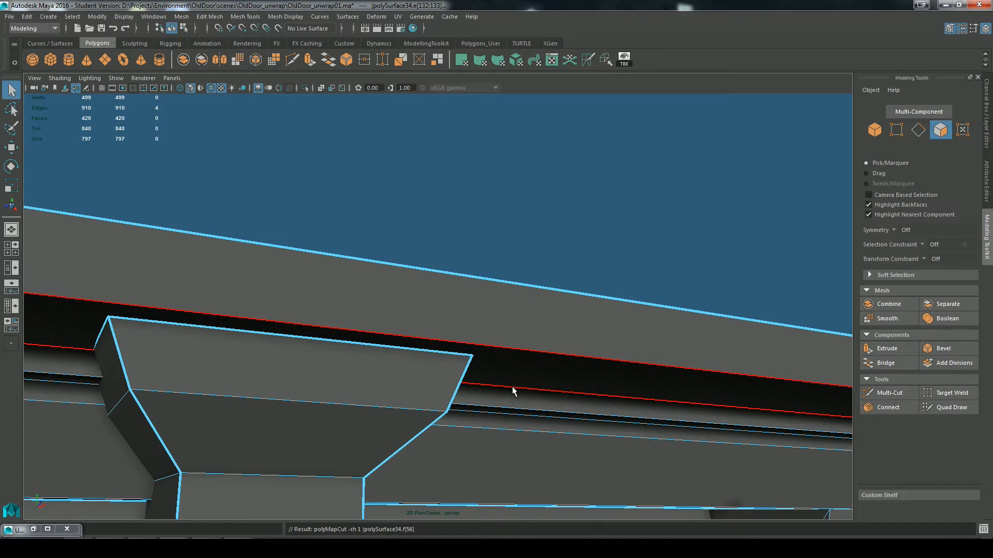
{"action": "left_click", "coordinate": [512, 386]}
Step: Select the lowest front face of the bracket and sew the UVs along its edges
{"action": "key", "text": "f"}
{"action": "left_click", "coordinate": [520, 146]}
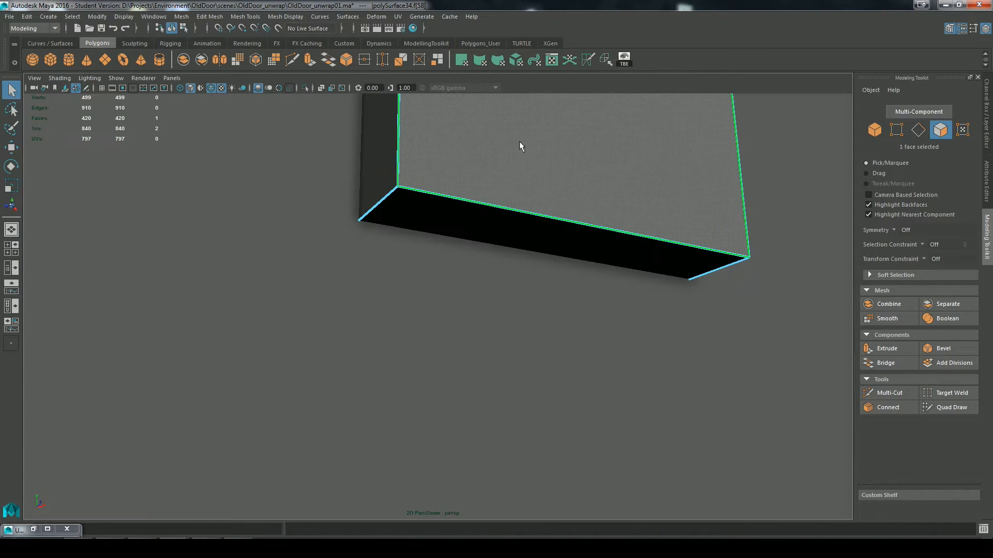
{"action": "left_click", "coordinate": [605, 63]}
{"action": "scroll", "coordinate": [612, 349], "scroll_direction": "down", "scroll_amount": 5}
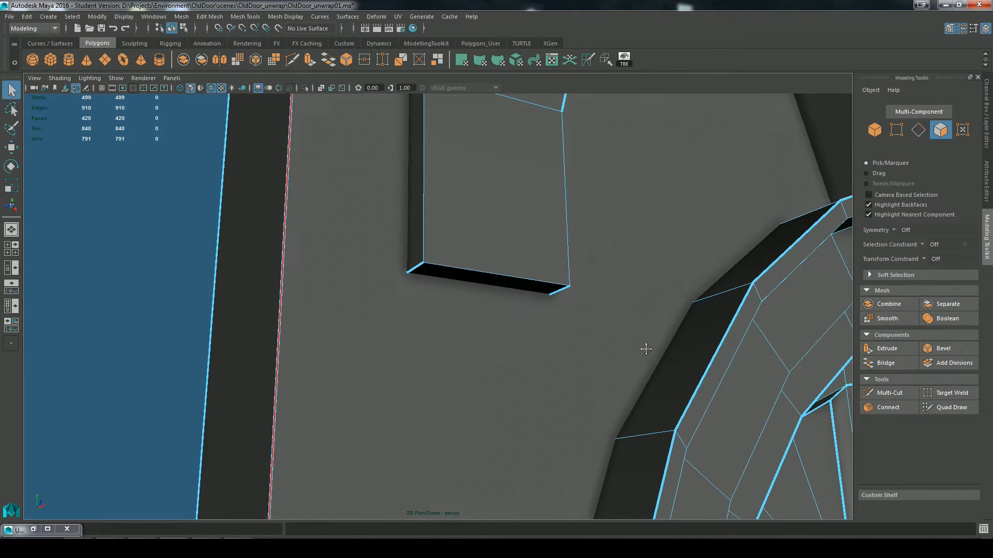
Step: Cut the UVs along the two vertical side edges of the left bracket's lowest front face
{"action": "middle_click_drag", "start_coordinate": [646, 348], "coordinate": [243, 413], "text": "alt"}
{"action": "scroll", "coordinate": [584, 382], "scroll_direction": "down", "scroll_amount": 4}
{"action": "left_click_drag", "start_coordinate": [584, 382], "coordinate": [612, 412], "text": "alt"}
{"action": "middle_click_drag", "start_coordinate": [611, 413], "coordinate": [209, 425], "text": "alt"}
{"action": "left_click", "coordinate": [594, 220]}
{"action": "scroll", "coordinate": [317, 318], "scroll_direction": "up", "scroll_amount": 1}
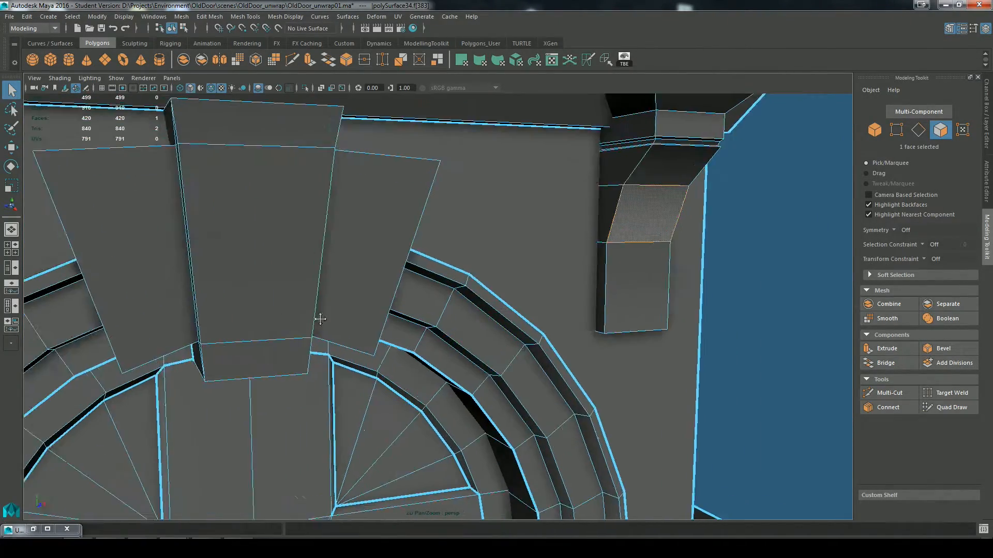
{"action": "middle_click_drag", "start_coordinate": [317, 318], "coordinate": [559, 316], "text": "alt"}
{"action": "scroll", "coordinate": [293, 329], "scroll_direction": "down", "scroll_amount": 4}
{"action": "left_click_drag", "start_coordinate": [294, 329], "coordinate": [506, 305], "text": "alt"}
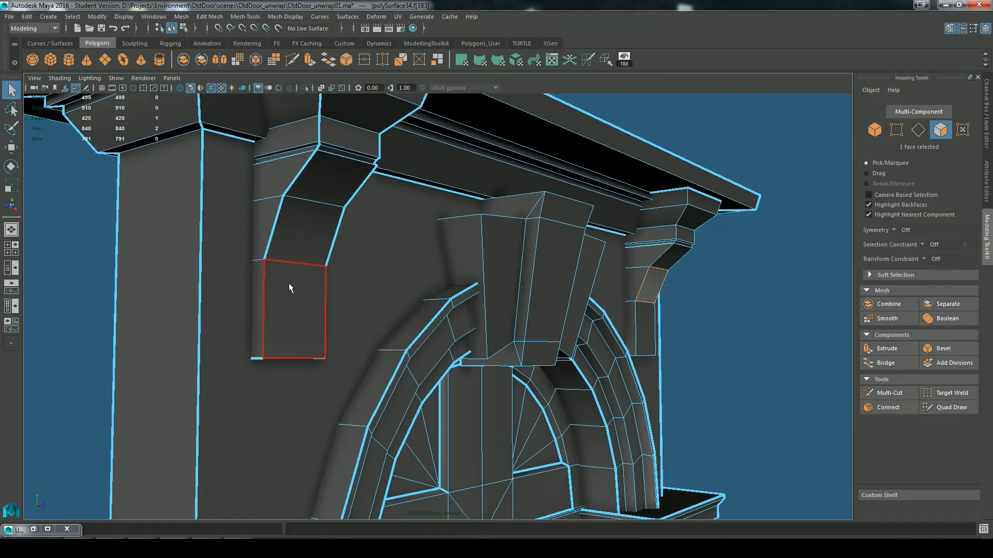
{"action": "right_click_drag", "start_coordinate": [289, 251], "coordinate": [288, 219]}
{"action": "left_click", "coordinate": [264, 273]}
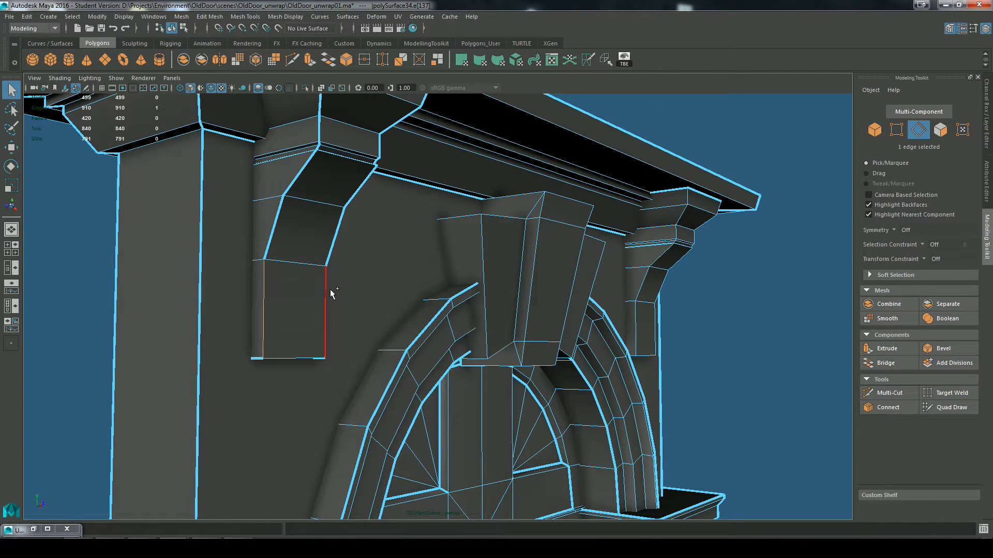
{"action": "left_click", "coordinate": [326, 294], "text": "shift"}
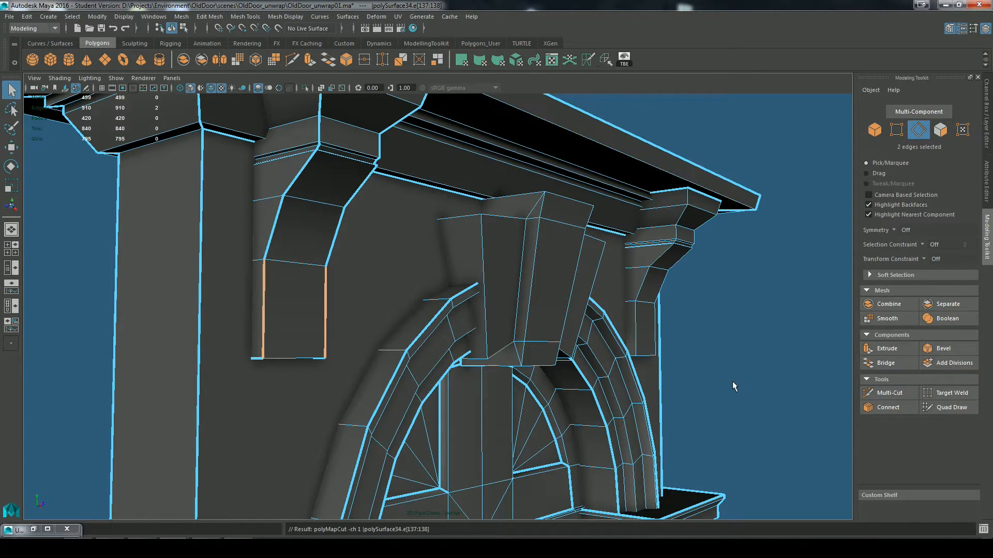
Step: Cut the UVs along both front side edge loops following the right bracket's curved profile
{"action": "left_click_drag", "start_coordinate": [325, 294], "coordinate": [301, 403], "text": "alt"}
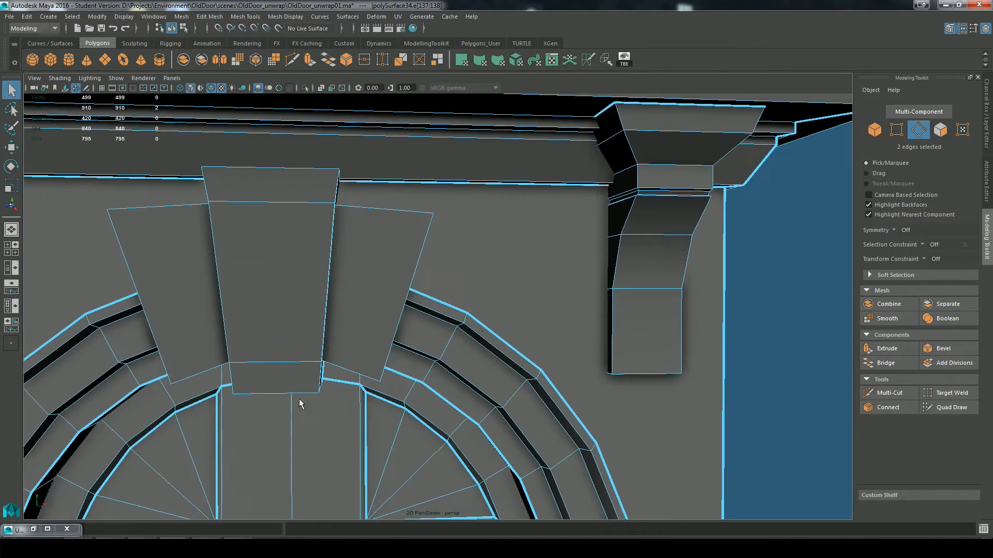
{"action": "double_click", "coordinate": [618, 259]}
{"action": "double_click", "coordinate": [689, 246], "text": "shift"}
{"action": "key", "text": "g"}
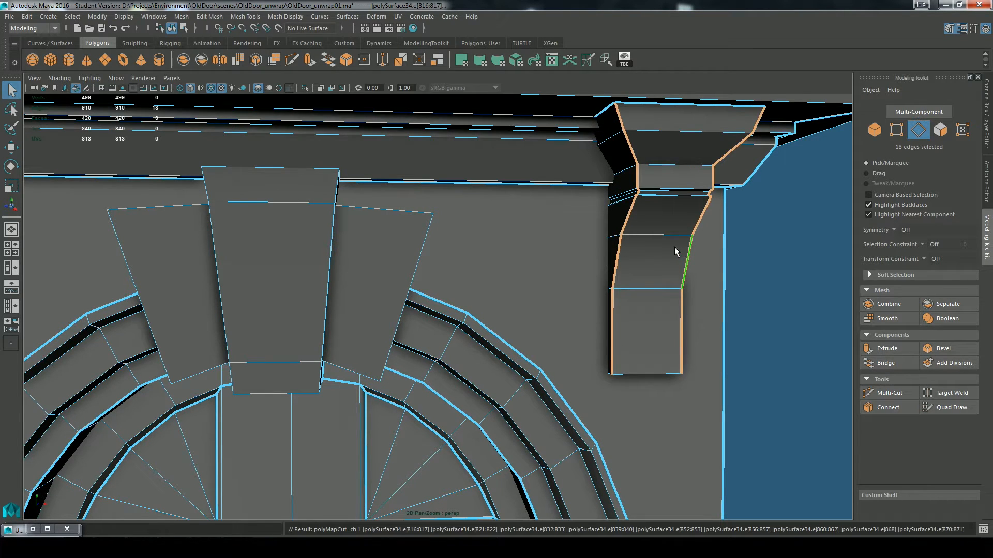
Step: Cut the UVs along the two short side edges of the right bracket's underside
{"action": "left_click_drag", "start_coordinate": [647, 380], "coordinate": [587, 436], "text": "alt"}
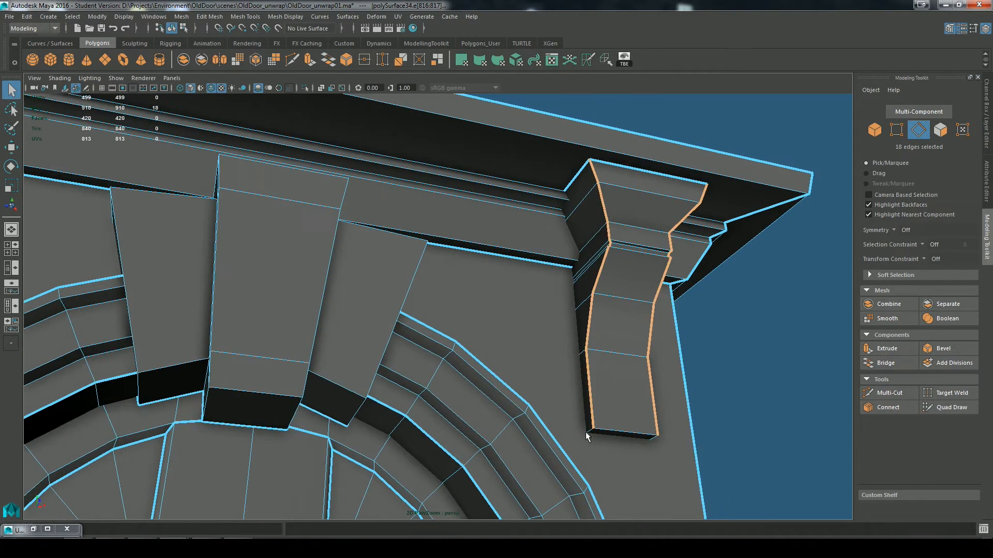
{"action": "left_click", "coordinate": [640, 446]}
{"action": "left_click", "coordinate": [651, 439], "text": "shift"}
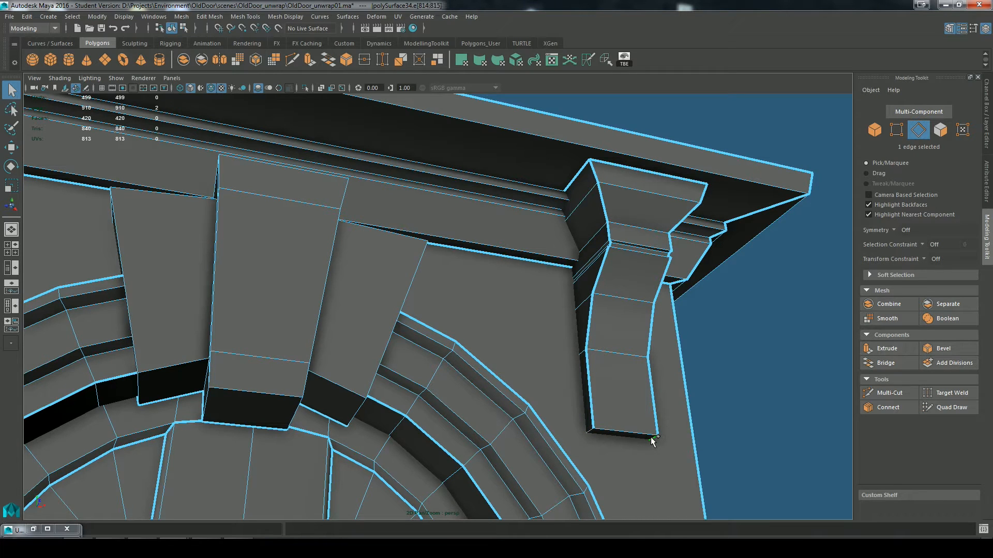
{"action": "key", "text": "g"}
Step: Cut the UVs along the side edges of the keystone's underside and the outer underside edges of its neighbouring blocks
{"action": "left_click_drag", "start_coordinate": [352, 406], "coordinate": [226, 356], "text": "alt"}
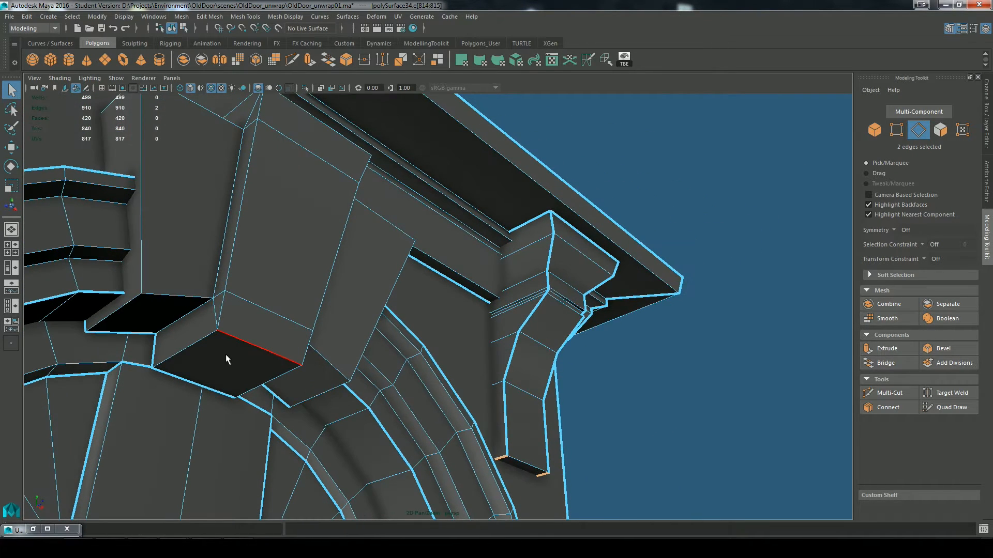
{"action": "left_click", "coordinate": [201, 347]}
{"action": "left_click", "coordinate": [316, 363]}
{"action": "key", "text": "g"}
Step: Cut the UVs along the six vertical edges of the keystone and its two side blocks
{"action": "left_click", "coordinate": [242, 213]}
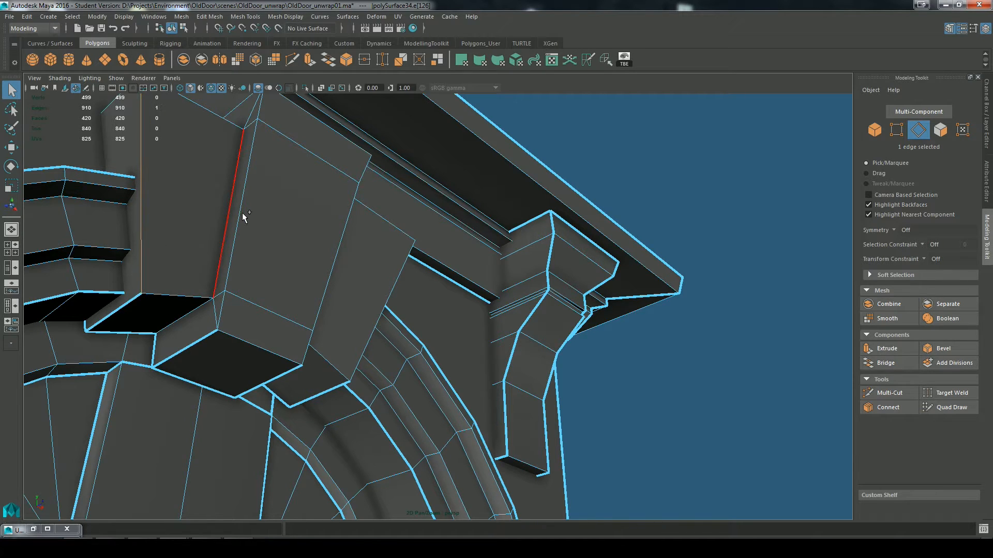
{"action": "double_click", "coordinate": [242, 212]}
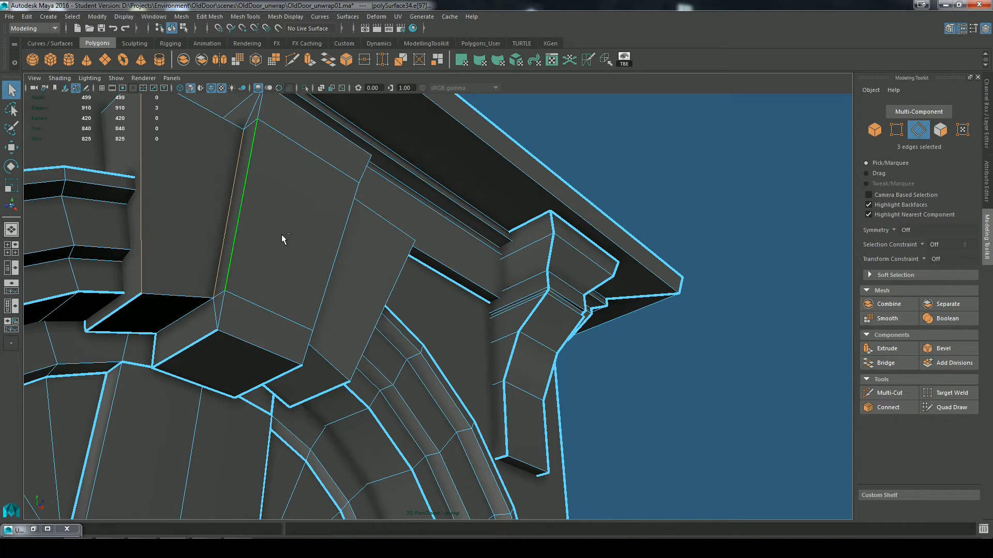
{"action": "left_click", "coordinate": [387, 290], "text": "shift"}
{"action": "left_click_drag", "start_coordinate": [422, 358], "coordinate": [350, 414], "text": "alt"}
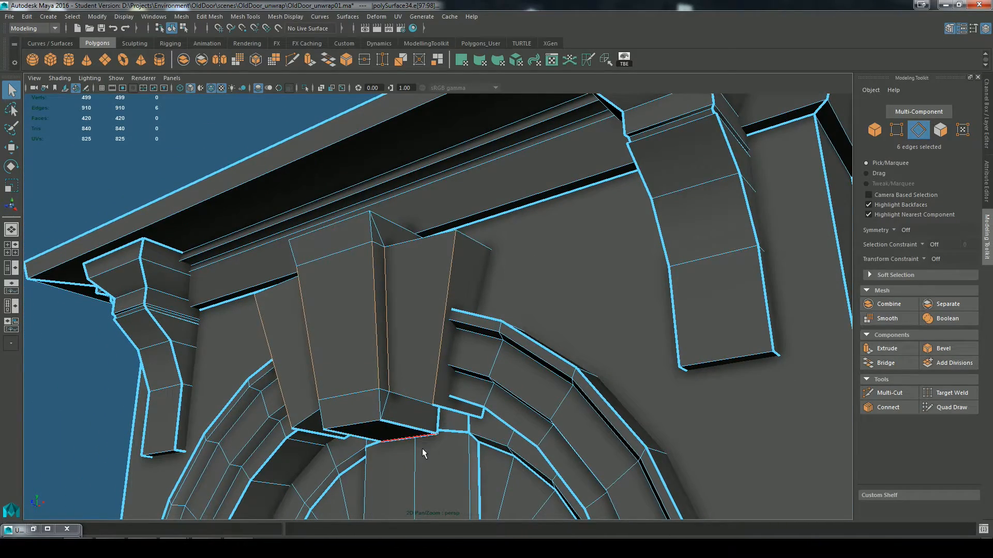
{"action": "left_click_drag", "start_coordinate": [329, 448], "coordinate": [420, 448], "text": "alt"}
{"action": "key", "text": "g"}
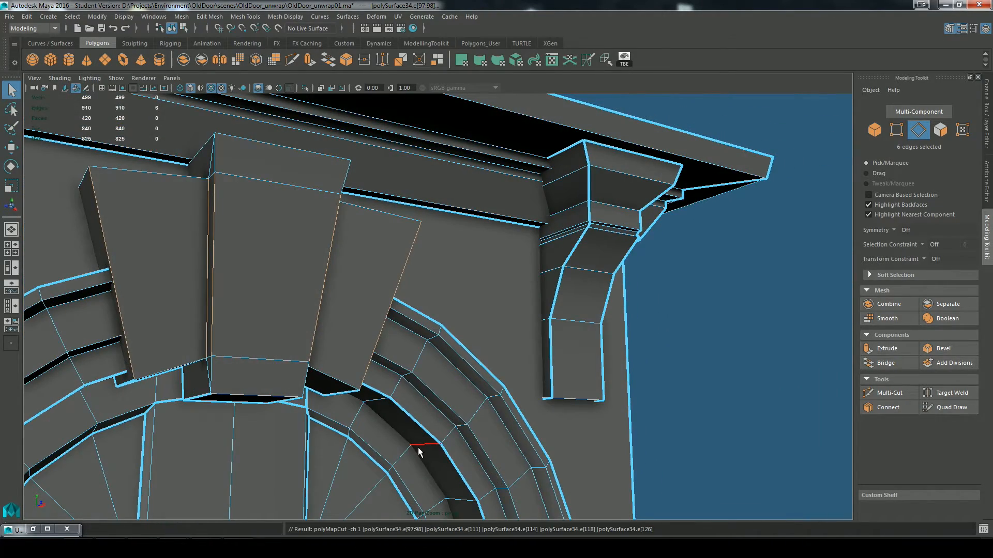
Step: Cut the UVs along the upper front edges of the keystone and both side blocks
{"action": "left_click_drag", "start_coordinate": [389, 414], "coordinate": [283, 311], "text": "alt"}
{"action": "left_click", "coordinate": [592, 358]}
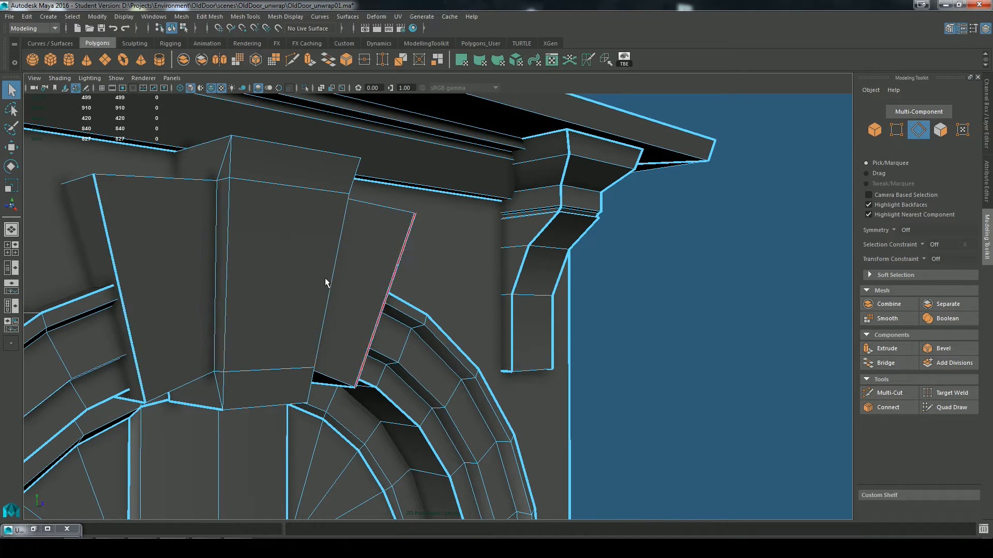
{"action": "left_click_drag", "start_coordinate": [325, 280], "coordinate": [171, 289], "text": "alt"}
{"action": "left_click", "coordinate": [171, 289]}
{"action": "left_click", "coordinate": [252, 241], "text": "shift"}
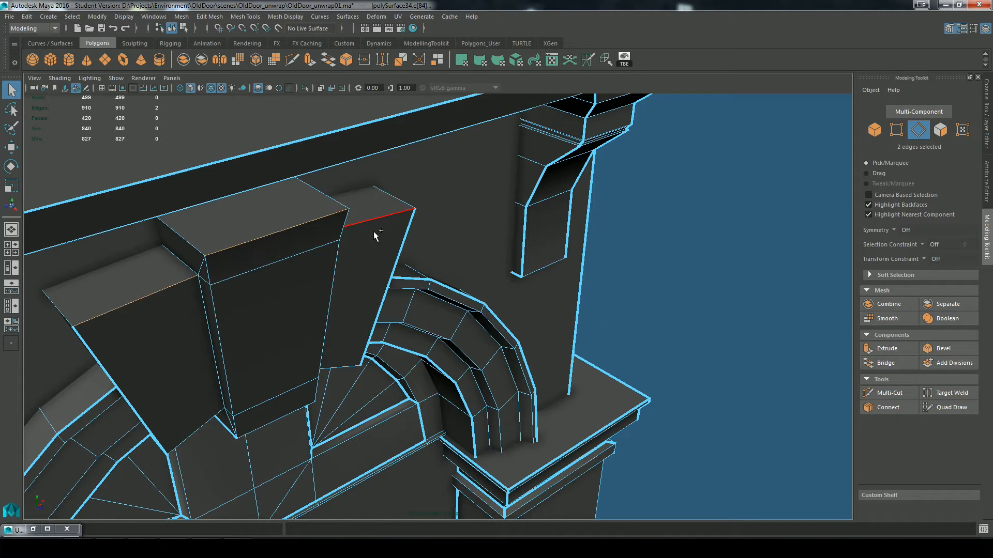
{"action": "key", "text": "g"}
{"action": "left_click", "coordinate": [655, 376]}
Step: Try to cut the UVs along only the keystone's upper front edge
{"action": "left_click_drag", "start_coordinate": [418, 339], "coordinate": [361, 200], "text": "alt"}
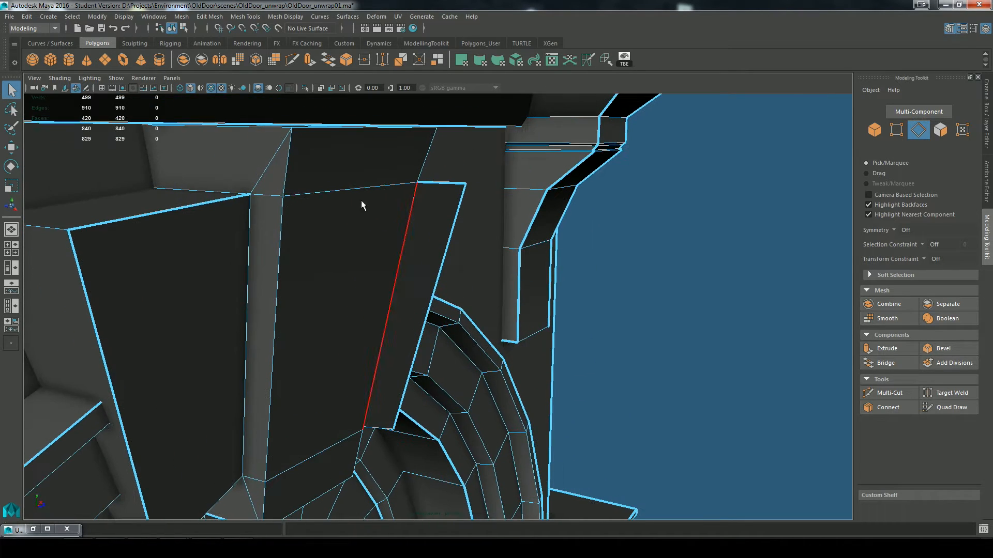
{"action": "left_click", "coordinate": [351, 132]}
{"action": "left_click_drag", "start_coordinate": [352, 133], "coordinate": [388, 317], "text": "alt"}
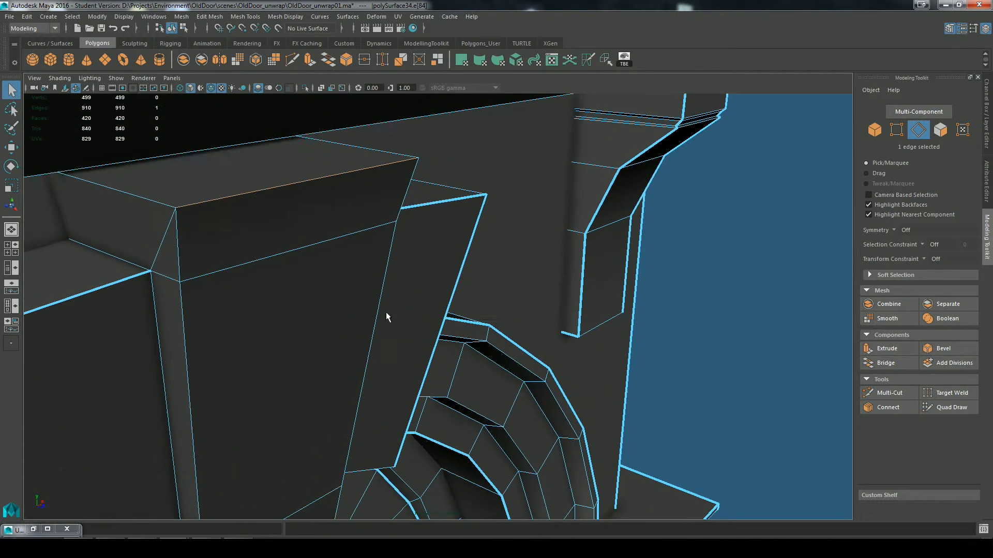
{"action": "left_click", "coordinate": [587, 64]}
{"action": "left_click", "coordinate": [701, 272]}
{"action": "scroll", "coordinate": [403, 375], "scroll_direction": "down", "scroll_amount": 5}
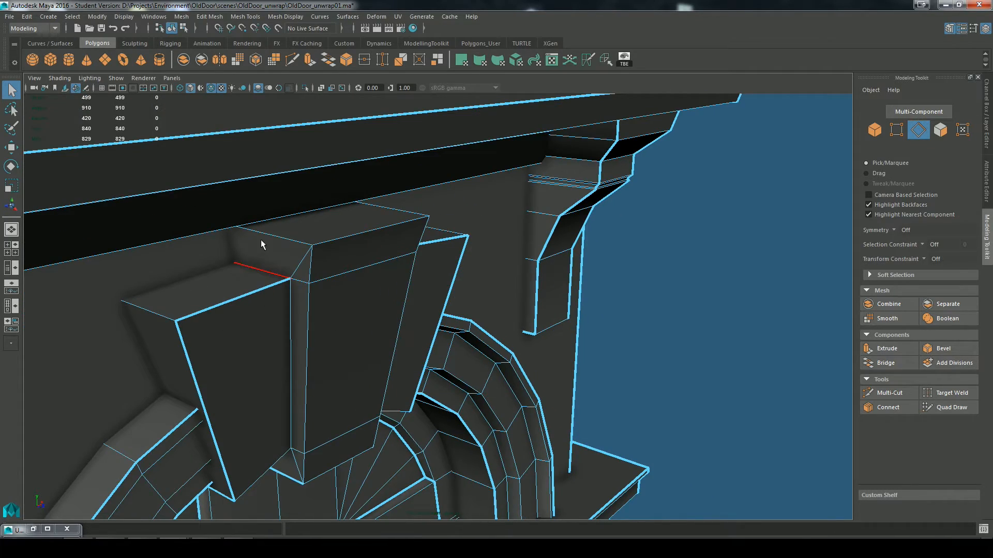
Step: Cut the UVs along the two short side edges of the keystone's top face
{"action": "left_click", "coordinate": [264, 240]}
{"action": "left_click", "coordinate": [394, 215], "text": "shift"}
{"action": "key", "text": "g"}
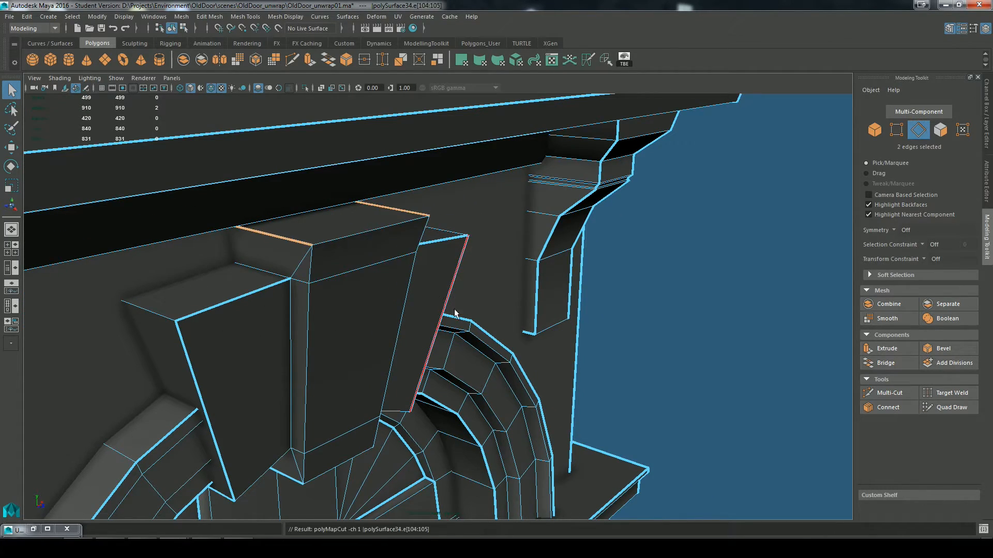
{"action": "left_click", "coordinate": [655, 367]}
Step: Cut the UVs along the inner and outer side edges of the left block's top face
{"action": "left_click_drag", "start_coordinate": [460, 402], "coordinate": [358, 337], "text": "alt"}
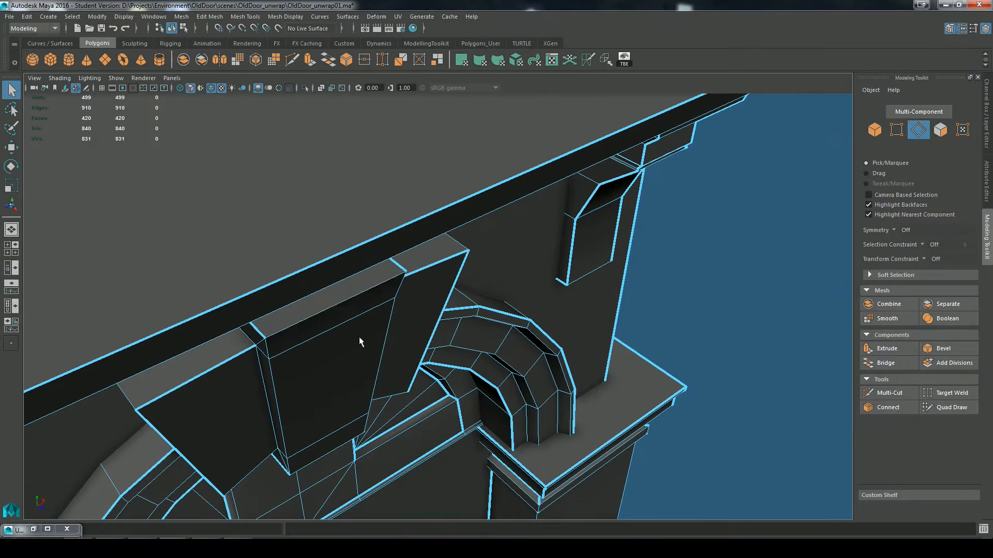
{"action": "left_click_drag", "start_coordinate": [333, 381], "coordinate": [460, 336], "text": "alt"}
{"action": "left_click", "coordinate": [421, 232]}
{"action": "key", "text": "g"}
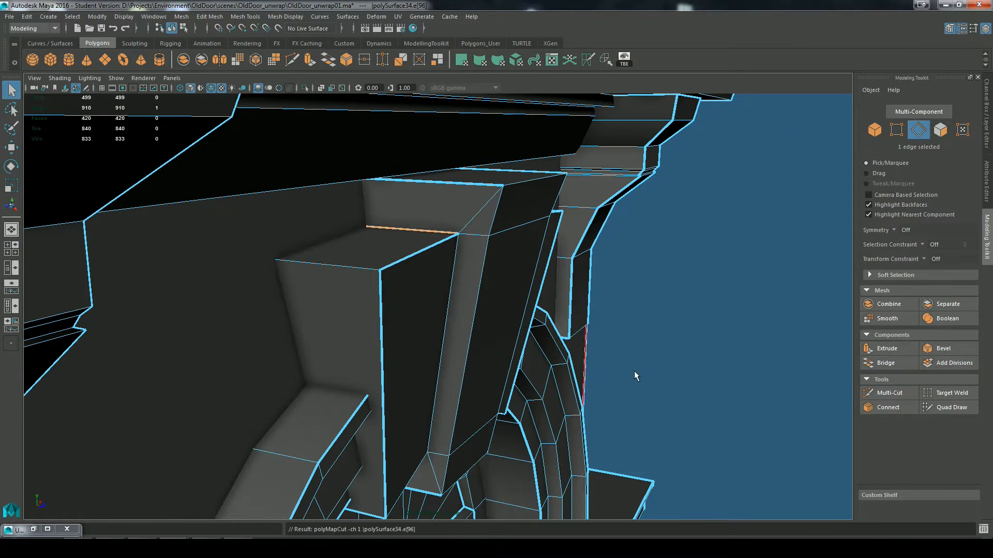
{"action": "left_click", "coordinate": [634, 371]}
{"action": "left_click", "coordinate": [369, 273]}
{"action": "key", "text": "g"}
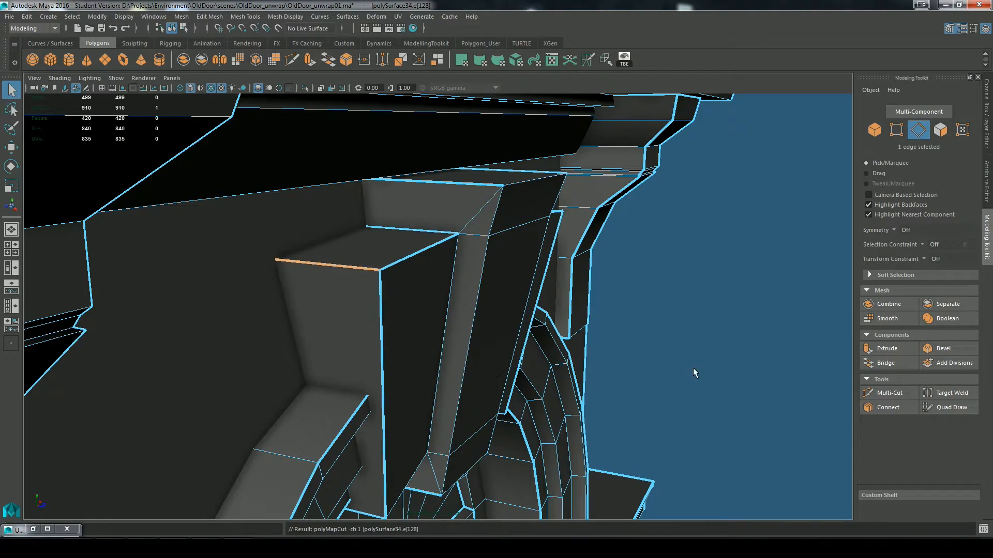
Step: Cut the UVs along the inner and outer side edges of the right block's top face
{"action": "left_click_drag", "start_coordinate": [693, 368], "coordinate": [507, 342], "text": "alt"}
{"action": "left_click", "coordinate": [379, 222]}
{"action": "key", "text": "g"}
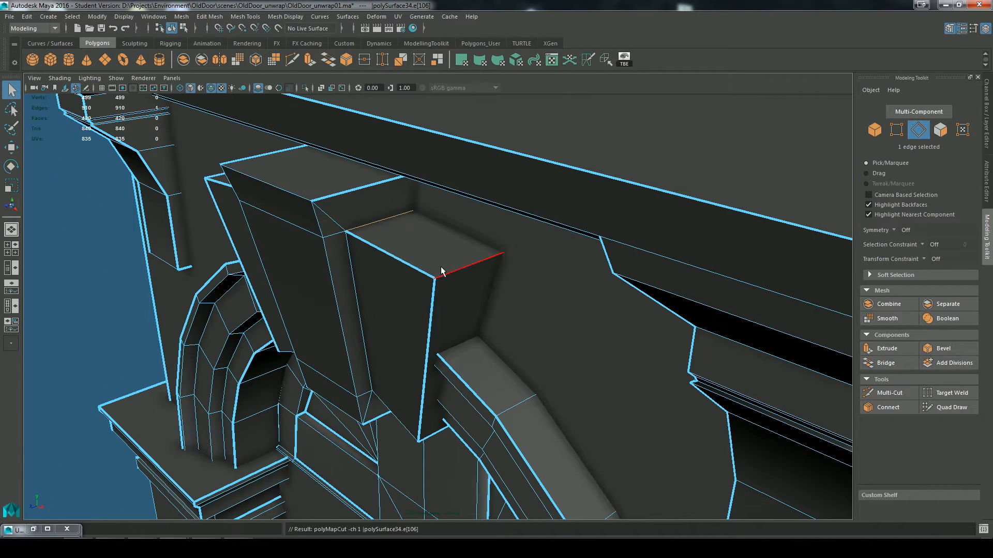
{"action": "left_click", "coordinate": [449, 274]}
{"action": "left_click_drag", "start_coordinate": [388, 455], "coordinate": [726, 342], "text": "alt"}
{"action": "left_click", "coordinate": [690, 384]}
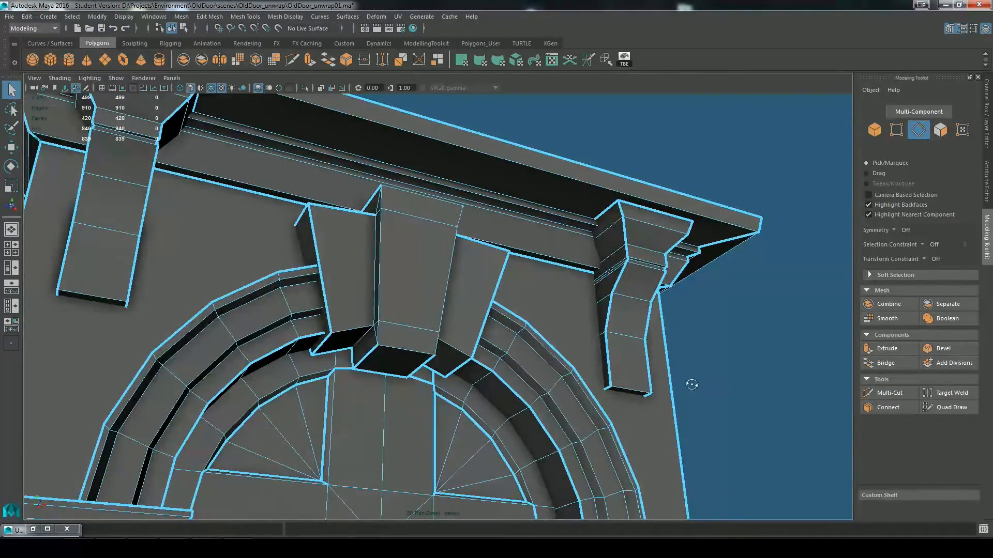
Step: Cut the UVs along the edge loop where the sloped band meets the small moulding beneath the cornice
{"action": "left_click_drag", "start_coordinate": [690, 384], "coordinate": [573, 461], "text": "alt"}
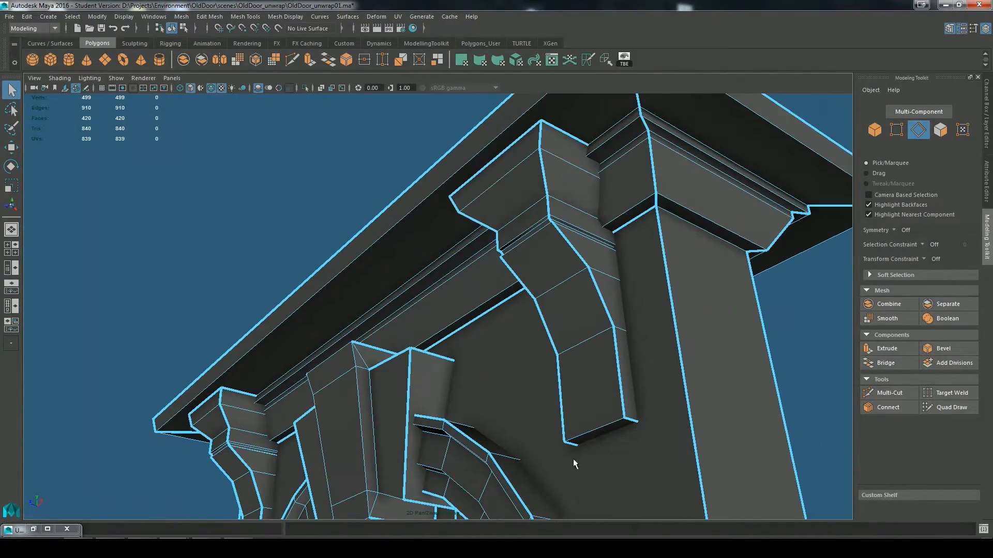
{"action": "double_click", "coordinate": [637, 137]}
{"action": "key", "text": "g"}
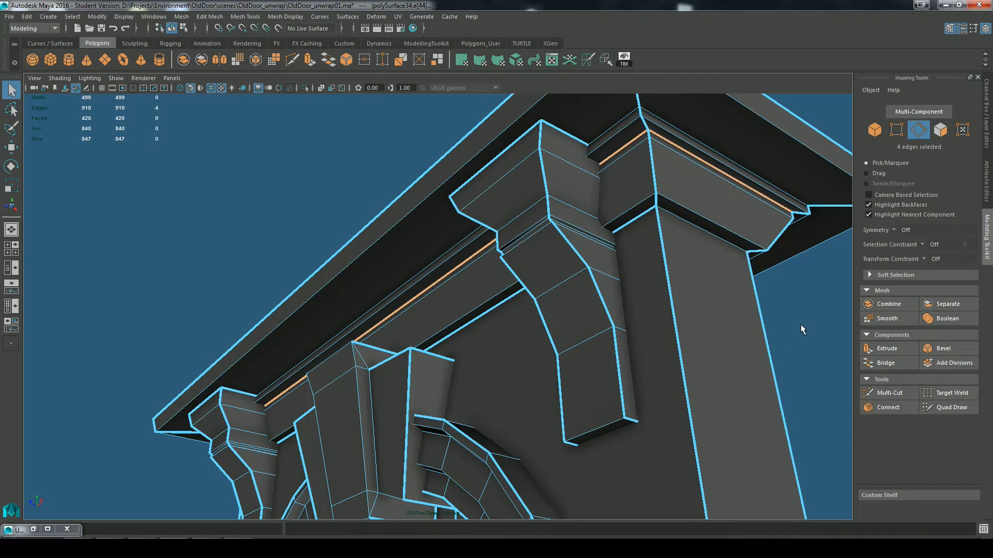
{"action": "left_click", "coordinate": [801, 324]}
Step: Cut the UVs along the inner and outer edge loops bordering the cornice's underside
{"action": "left_click_drag", "start_coordinate": [499, 290], "coordinate": [549, 285], "text": "alt"}
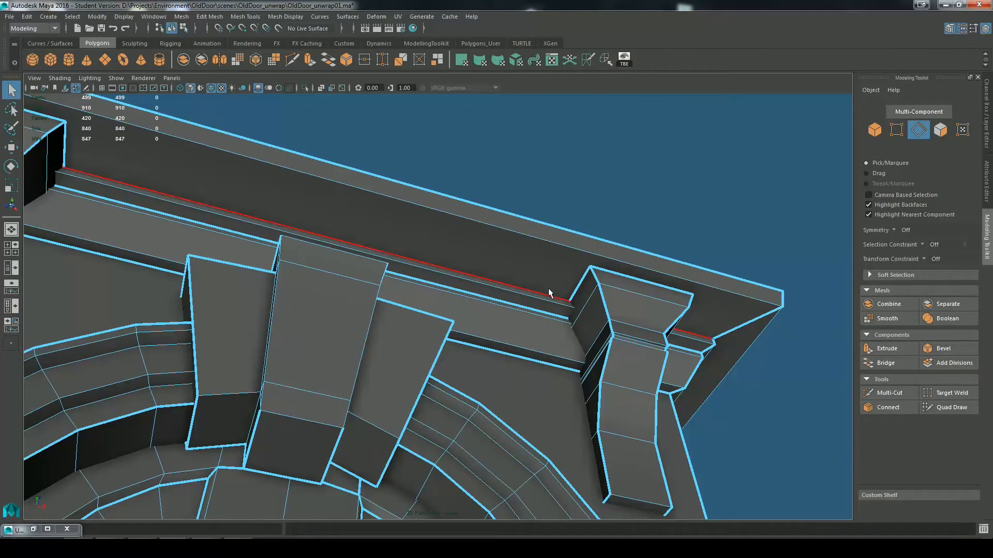
{"action": "double_click", "coordinate": [548, 287]}
{"action": "double_click", "coordinate": [527, 239]}
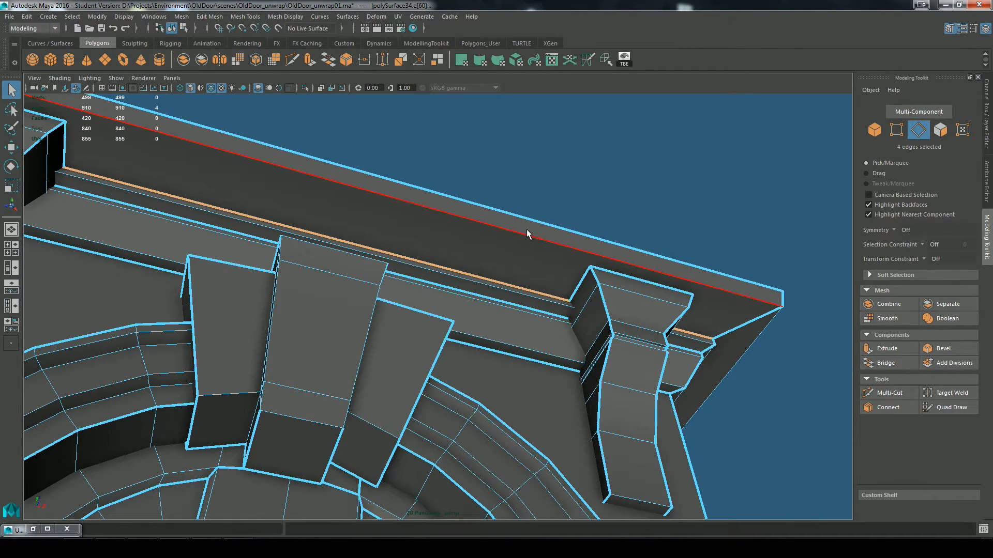
{"action": "key", "text": "g"}
Step: Select the diagonal corner edges of the cornice's underside and move and sew their UVs
{"action": "left_click_drag", "start_coordinate": [731, 435], "coordinate": [708, 448], "text": "alt"}
{"action": "left_click", "coordinate": [753, 420]}
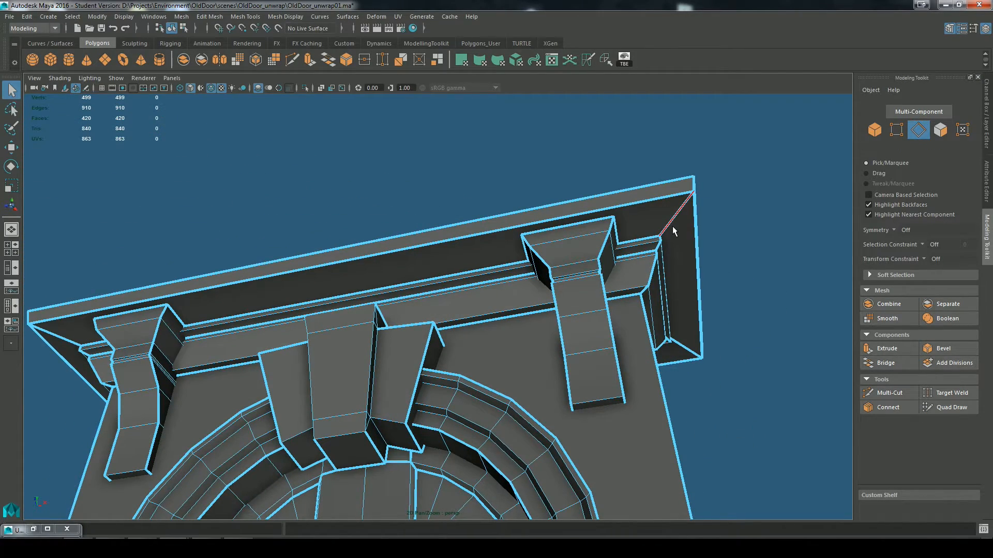
{"action": "left_click_drag", "start_coordinate": [753, 301], "coordinate": [415, 123], "text": "alt"}
{"action": "left_click", "coordinate": [468, 106]}
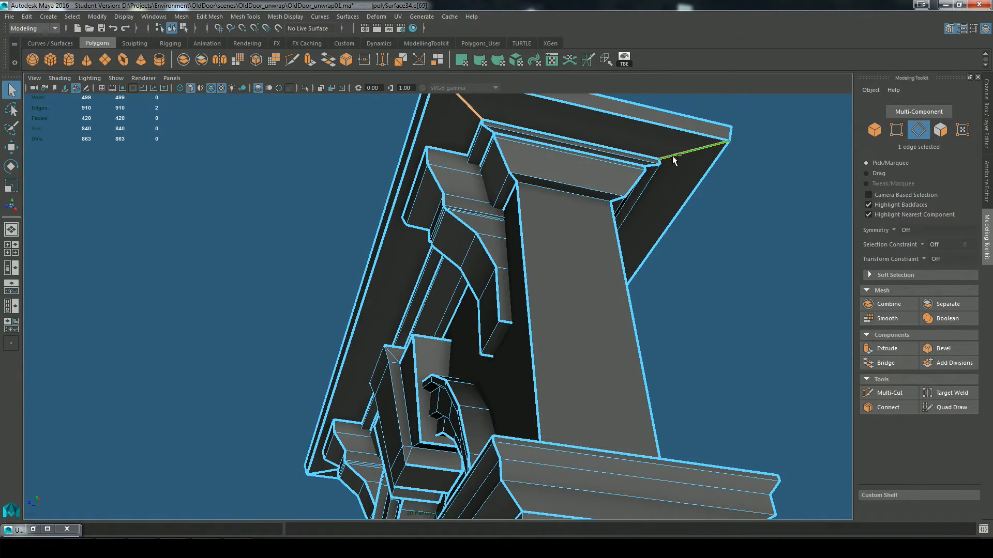
{"action": "mouse_move", "coordinate": [445, 243]}
{"action": "left_mouse_down", "text": "alt"}
{"action": "mouse_move", "coordinate": [377, 291]}
{"action": "mouse_move", "coordinate": [333, 306]}
{"action": "mouse_move", "coordinate": [431, 249]}
{"action": "left_mouse_up", "text": "alt"}
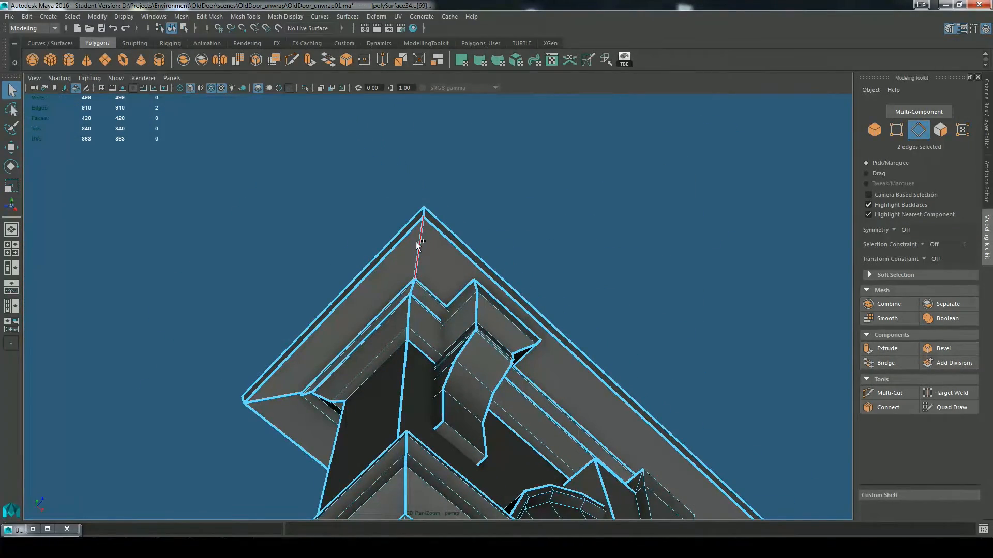
{"action": "left_click", "coordinate": [418, 245], "text": "shift"}
{"action": "left_click", "coordinate": [606, 61]}
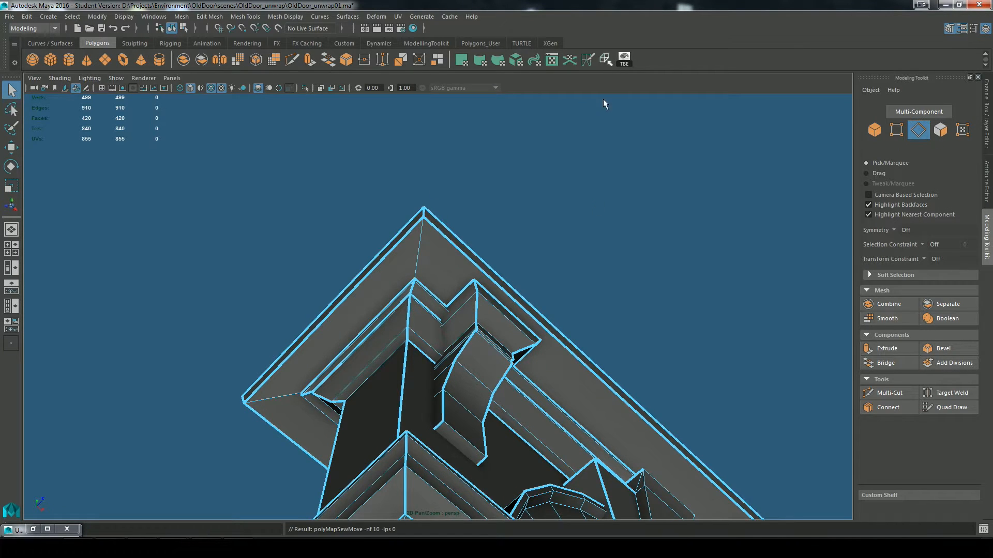
Step: Cut the UVs along the vertical edges where both side blocks' front faces meet the keystone's sides
{"action": "left_click_drag", "start_coordinate": [603, 250], "coordinate": [576, 277], "text": "alt"}
{"action": "left_click_drag", "start_coordinate": [354, 337], "coordinate": [395, 148], "text": "alt"}
{"action": "left_click_drag", "start_coordinate": [485, 395], "coordinate": [358, 318], "text": "alt"}
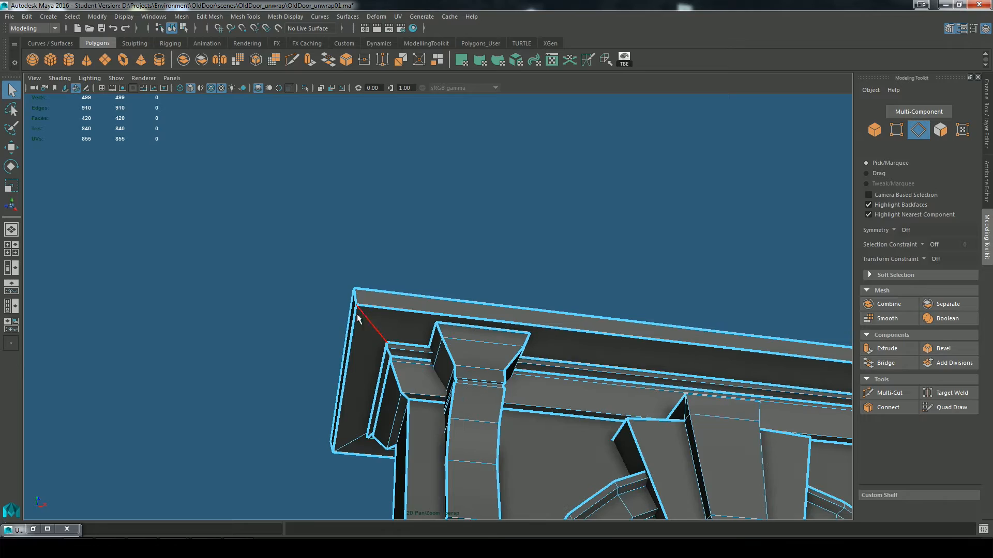
{"action": "left_click_drag", "start_coordinate": [356, 434], "coordinate": [632, 319], "text": "alt"}
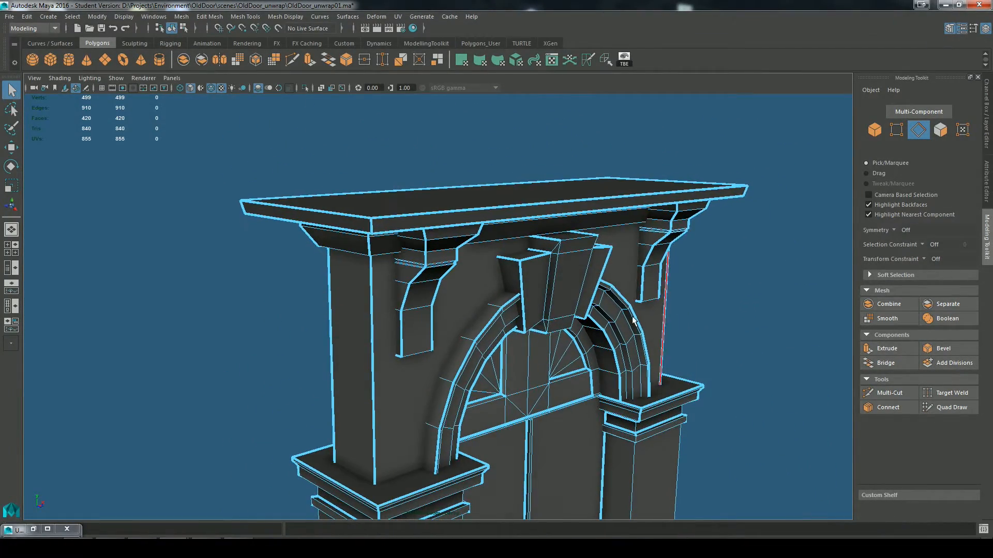
{"action": "left_click", "coordinate": [549, 270]}
{"action": "key", "text": "f"}
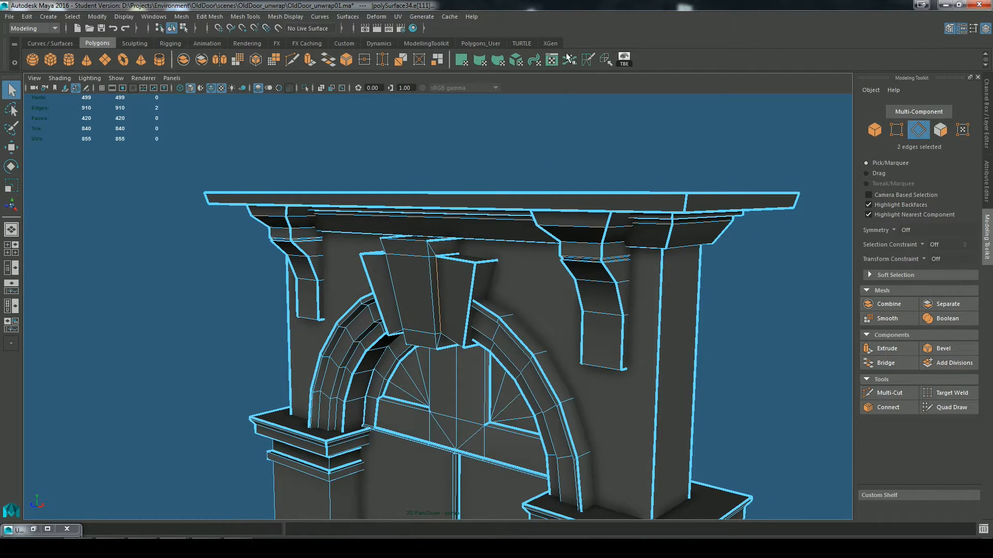
{"action": "left_click", "coordinate": [588, 61]}
{"action": "left_click", "coordinate": [583, 139]}
Step: Cut the UVs along the front corner edge loops on both sides of the keystone's central block
{"action": "left_click_drag", "start_coordinate": [455, 223], "coordinate": [563, 260], "text": "alt"}
{"action": "double_click", "coordinate": [553, 256]}
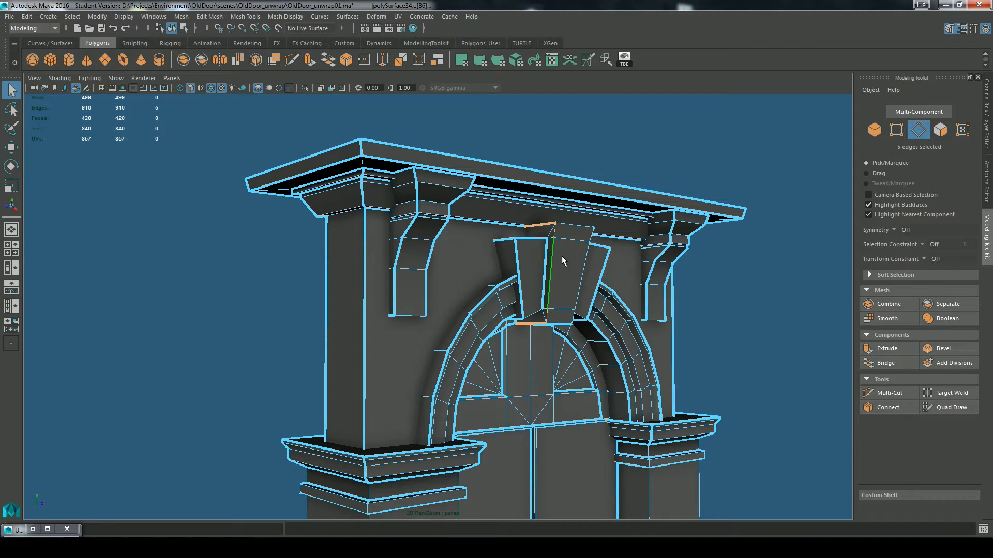
{"action": "left_click", "coordinate": [588, 61]}
{"action": "left_click", "coordinate": [603, 124]}
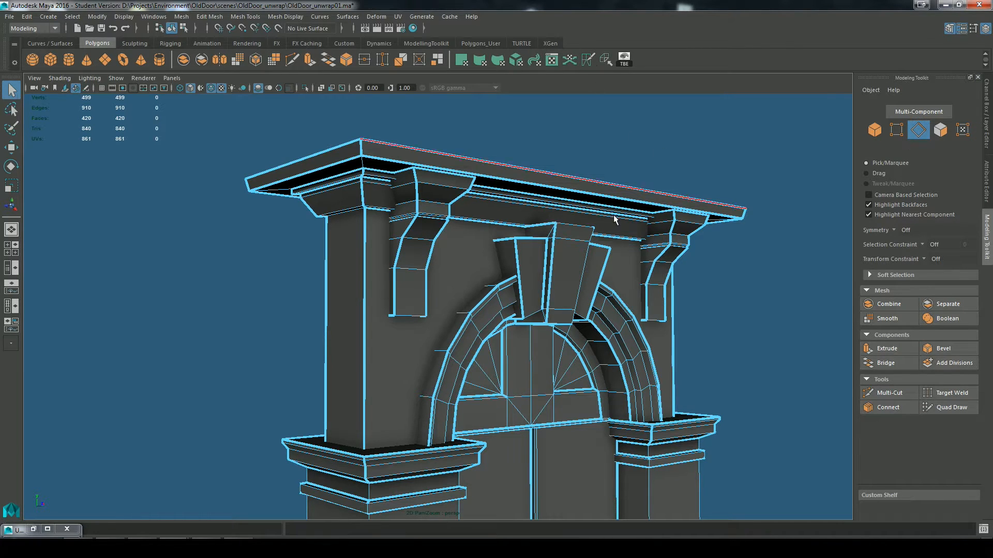
{"action": "left_click_drag", "start_coordinate": [615, 221], "coordinate": [442, 299], "text": "alt"}
{"action": "double_click", "coordinate": [440, 300]}
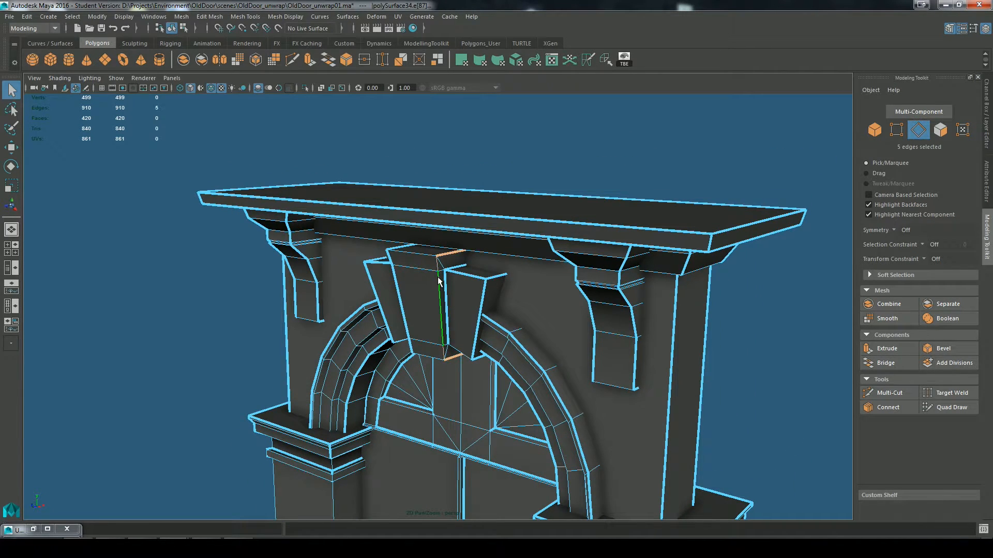
{"action": "left_click", "coordinate": [588, 61]}
{"action": "left_click", "coordinate": [614, 122]}
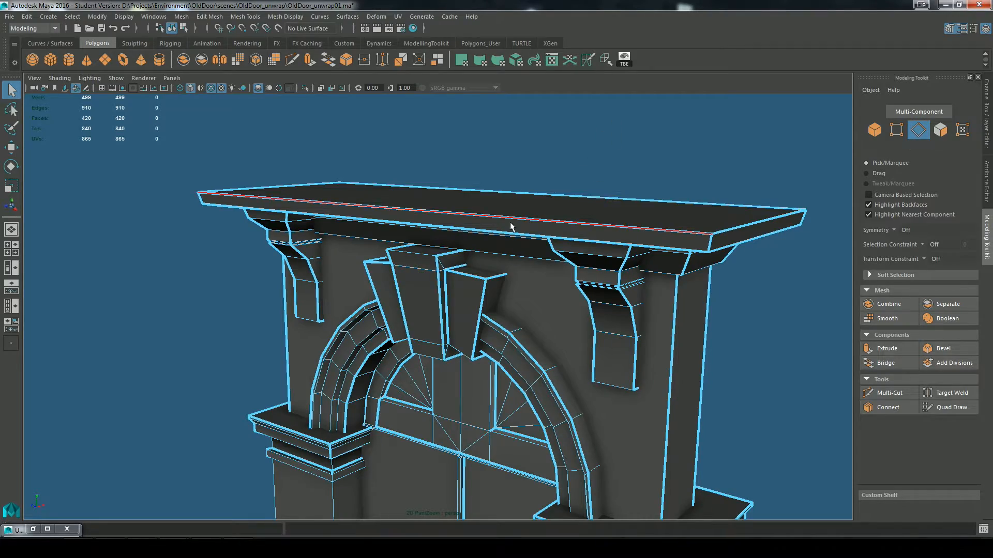
Step: Cut the UVs along the remaining uncut vertical edges of the narrow strip between the two door leaves
{"action": "left_click_drag", "start_coordinate": [514, 224], "coordinate": [561, 289], "text": "alt"}
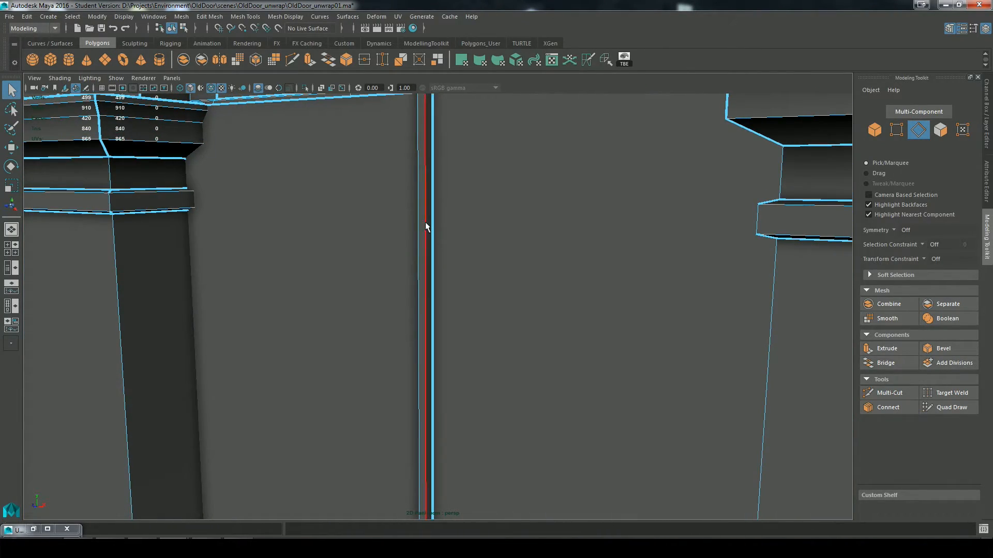
{"action": "left_click_drag", "start_coordinate": [437, 228], "coordinate": [503, 259], "text": "alt"}
{"action": "left_click", "coordinate": [435, 210]}
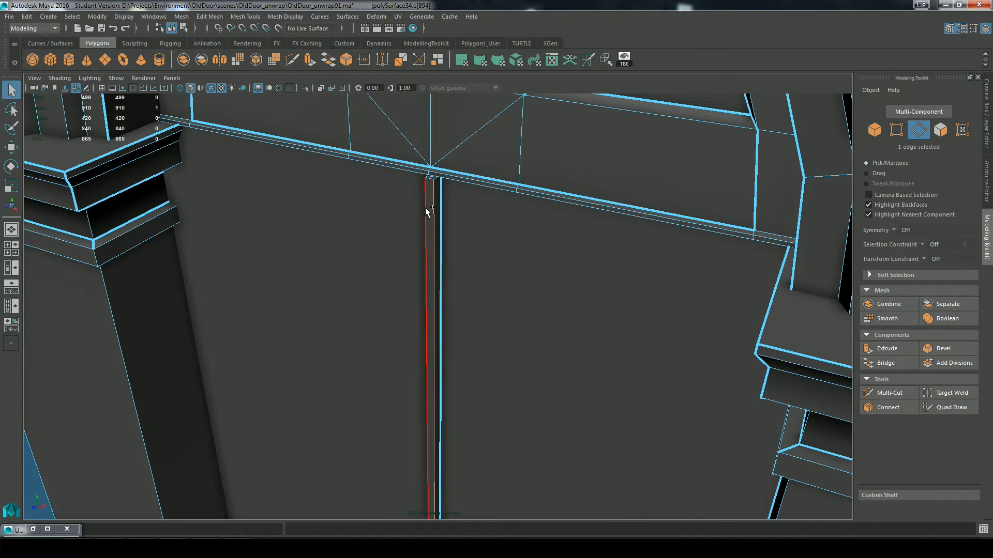
{"action": "left_click", "coordinate": [425, 207], "text": "shift"}
{"action": "key", "text": "g"}
{"action": "right_click_drag", "start_coordinate": [541, 290], "coordinate": [497, 178], "text": "alt"}
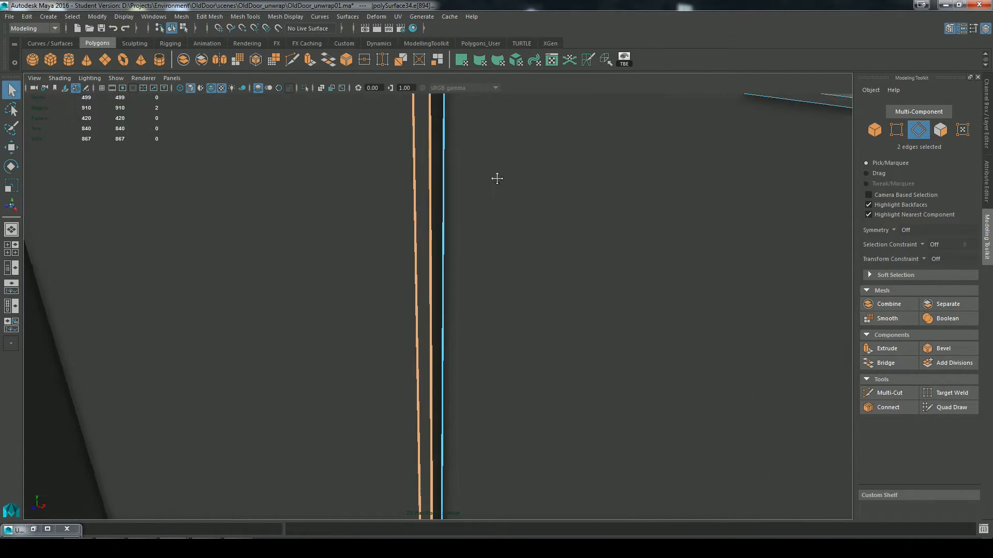
Step: Cut the UVs along the three small edges around the upper end of the strip between the doors
{"action": "middle_click_drag", "start_coordinate": [497, 177], "coordinate": [494, 321], "text": "alt"}
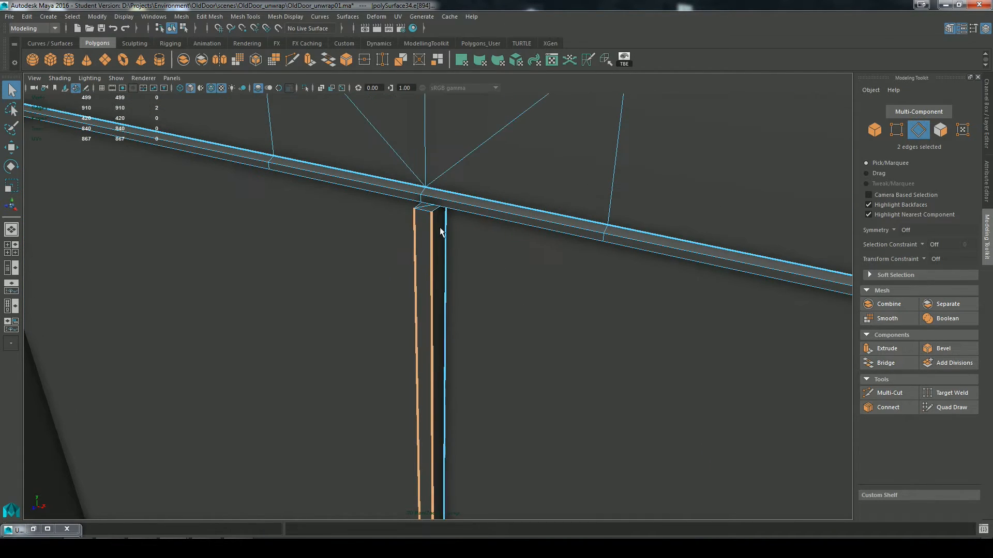
{"action": "left_click", "coordinate": [418, 204], "text": "shift"}
{"action": "key", "text": "g"}
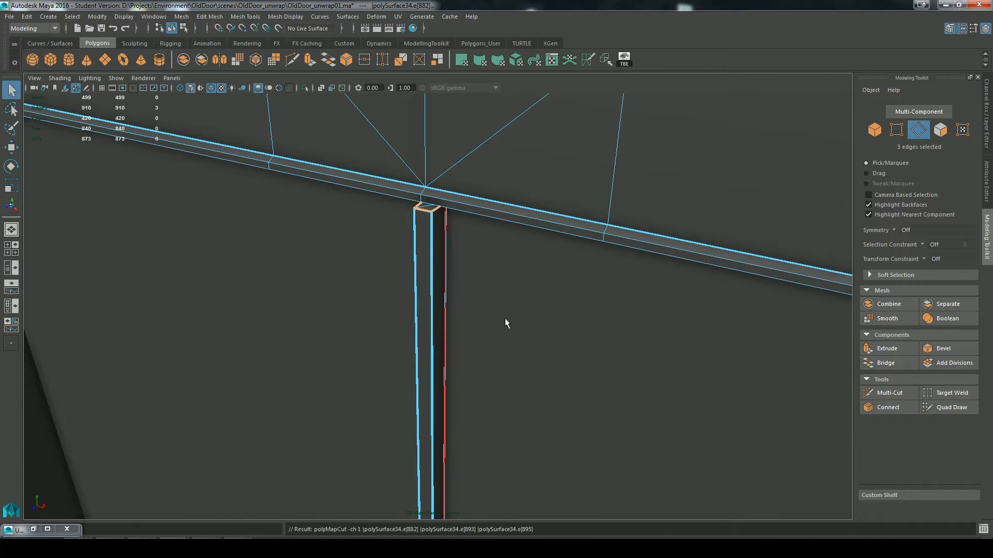
Step: Examine the UV seams on the door's lower end, the undersides of the pillar bases and the whole doorway
{"action": "right_click_drag", "start_coordinate": [504, 318], "coordinate": [508, 415], "text": "alt"}
{"action": "left_click_drag", "start_coordinate": [508, 414], "coordinate": [527, 368], "text": "alt"}
{"action": "right_click_drag", "start_coordinate": [527, 367], "coordinate": [538, 293], "text": "alt"}
{"action": "left_click_drag", "start_coordinate": [538, 293], "coordinate": [519, 281], "text": "alt"}
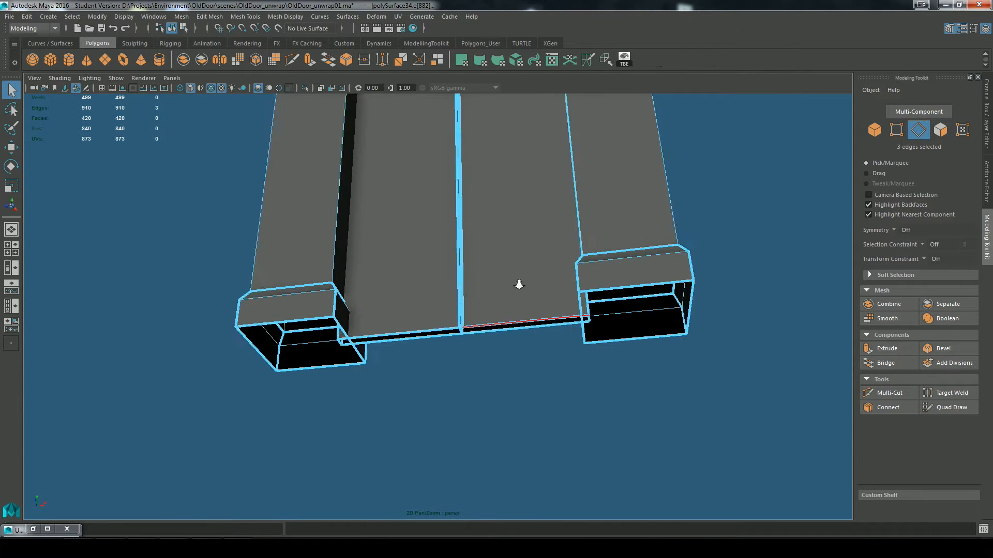
{"action": "right_click_drag", "start_coordinate": [518, 282], "coordinate": [636, 328], "text": "alt"}
{"action": "left_click_drag", "start_coordinate": [636, 328], "coordinate": [522, 275], "text": "alt"}
{"action": "scroll", "coordinate": [626, 312], "scroll_direction": "down", "scroll_amount": 5}
{"action": "left_click_drag", "start_coordinate": [287, 289], "coordinate": [408, 282], "text": "alt"}
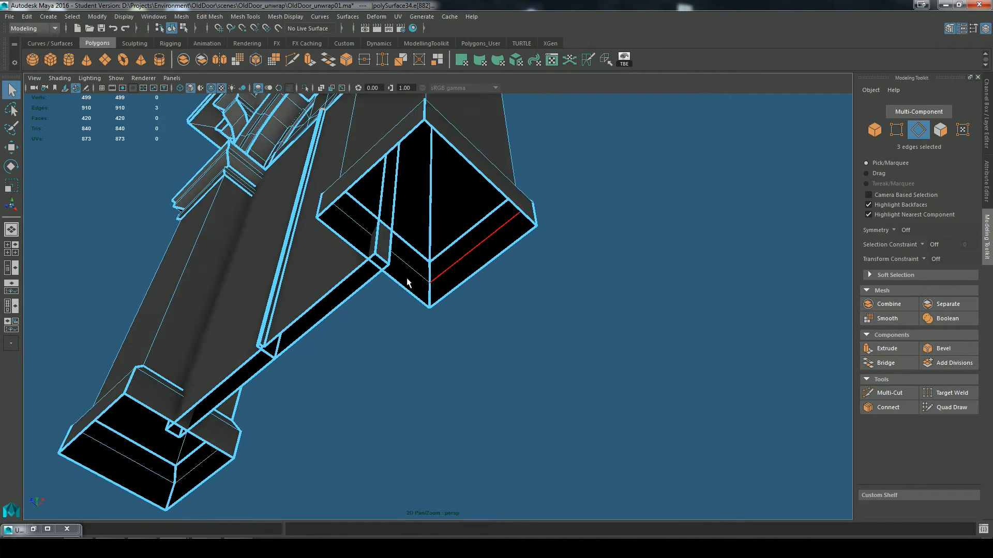
{"action": "left_click_drag", "start_coordinate": [382, 230], "coordinate": [771, 253], "text": "alt"}
{"action": "right_click_drag", "start_coordinate": [631, 296], "coordinate": [599, 282], "text": "alt"}
{"action": "middle_click_drag", "start_coordinate": [599, 282], "coordinate": [610, 260], "text": "alt"}
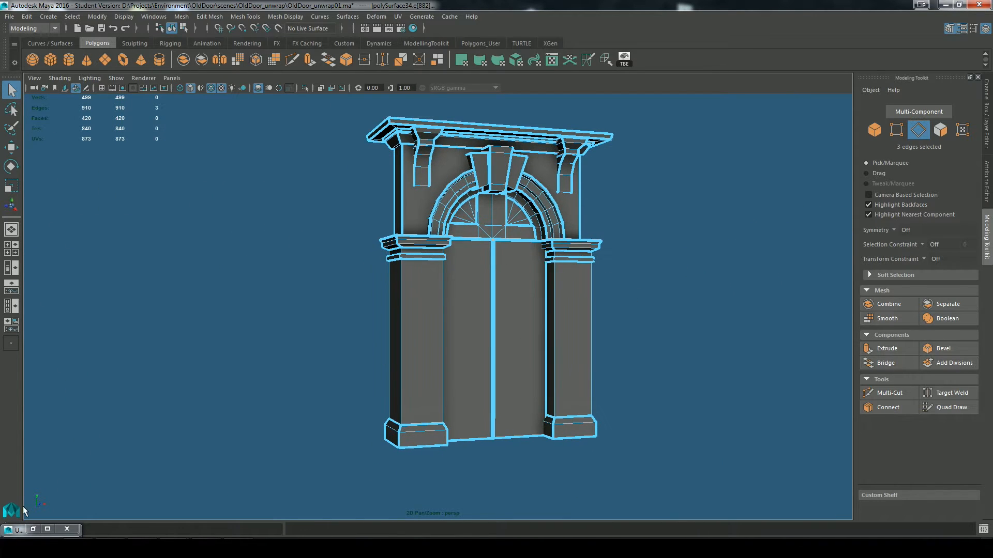
Step: Select all of the doorway's UVs in the UV Editor and unfold them with the Unfold3D method and packing enabled
{"action": "left_click", "coordinate": [32, 529]}
{"action": "middle_click_drag", "start_coordinate": [475, 303], "coordinate": [686, 263], "text": "alt"}
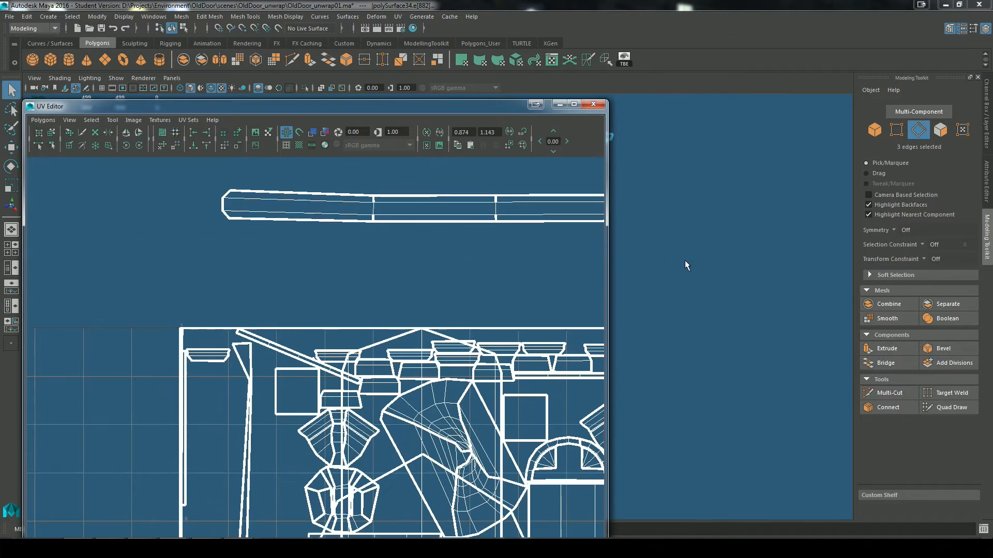
{"action": "right_click_drag", "start_coordinate": [686, 263], "coordinate": [315, 342], "text": "alt"}
{"action": "middle_click_drag", "start_coordinate": [344, 351], "coordinate": [425, 342], "text": "alt"}
{"action": "right_click_drag", "start_coordinate": [425, 339], "coordinate": [464, 337]}
{"action": "left_click_drag", "start_coordinate": [231, 234], "coordinate": [563, 489]}
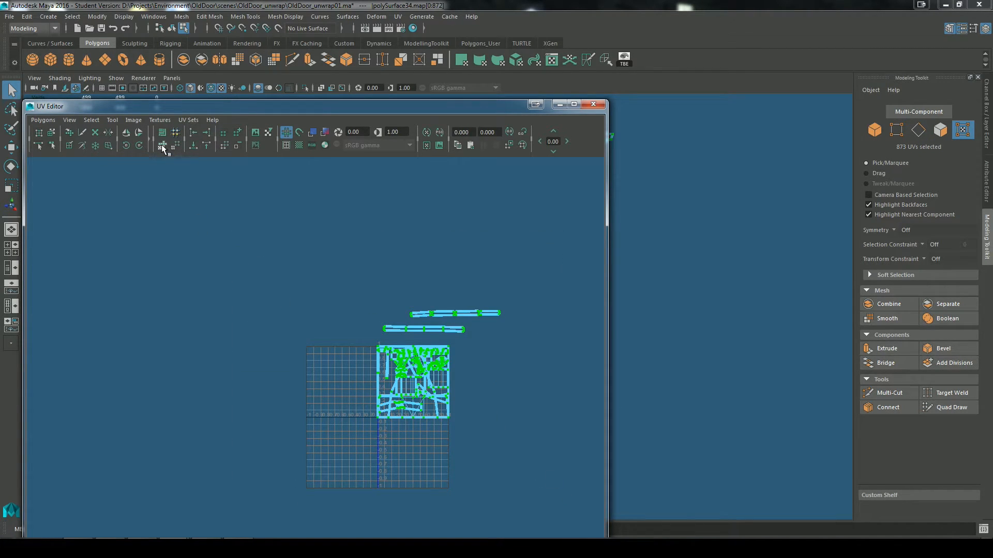
{"action": "left_click", "coordinate": [41, 120]}
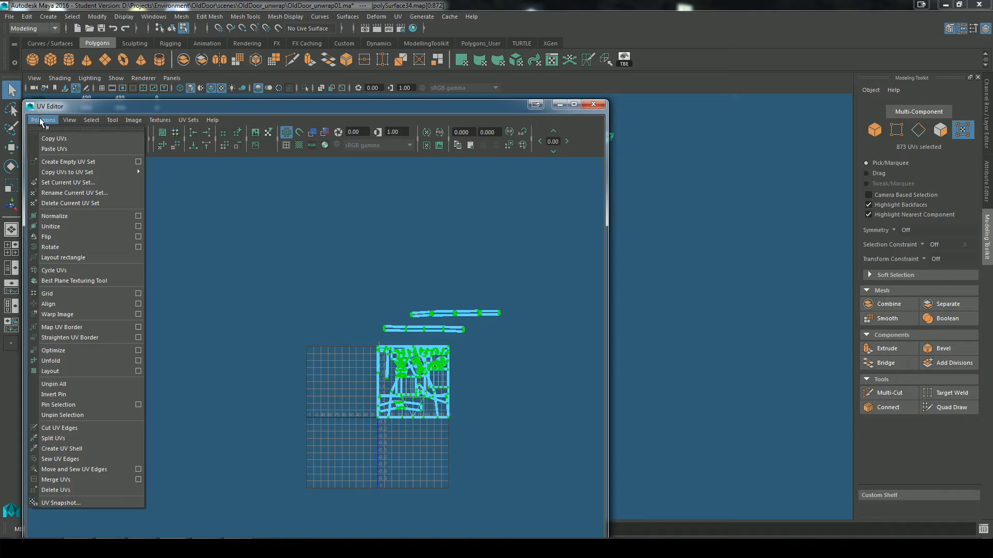
{"action": "left_click", "coordinate": [138, 361]}
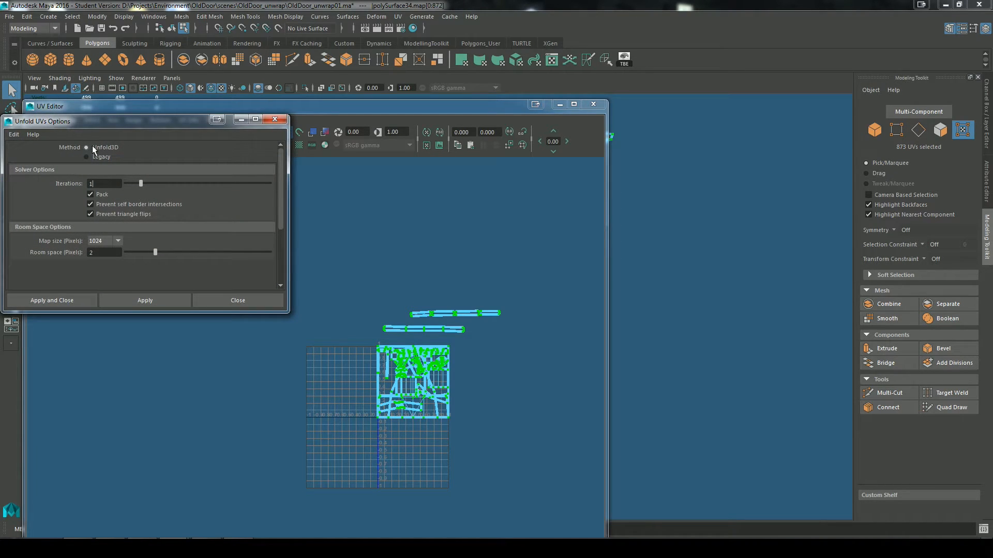
{"action": "left_click", "coordinate": [141, 299]}
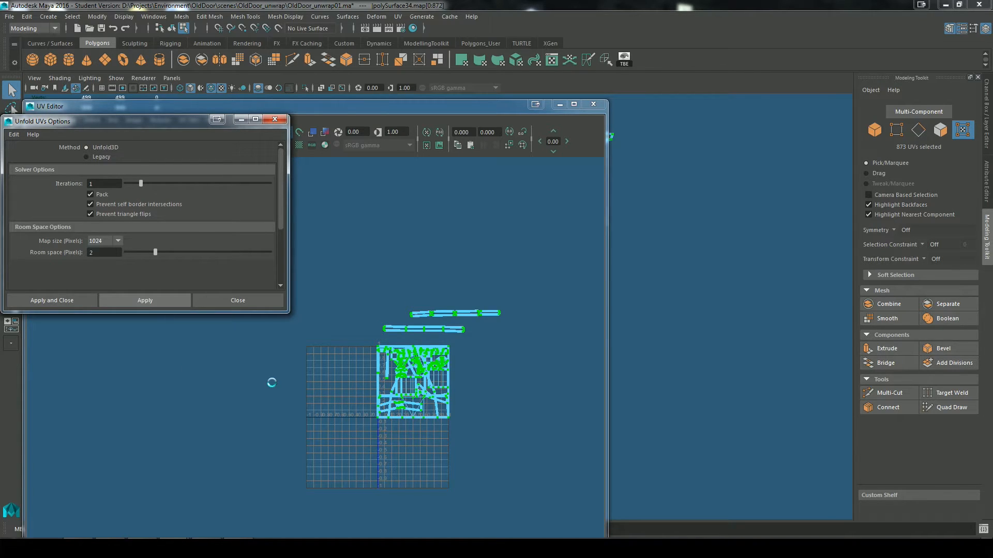
{"action": "left_click", "coordinate": [239, 119]}
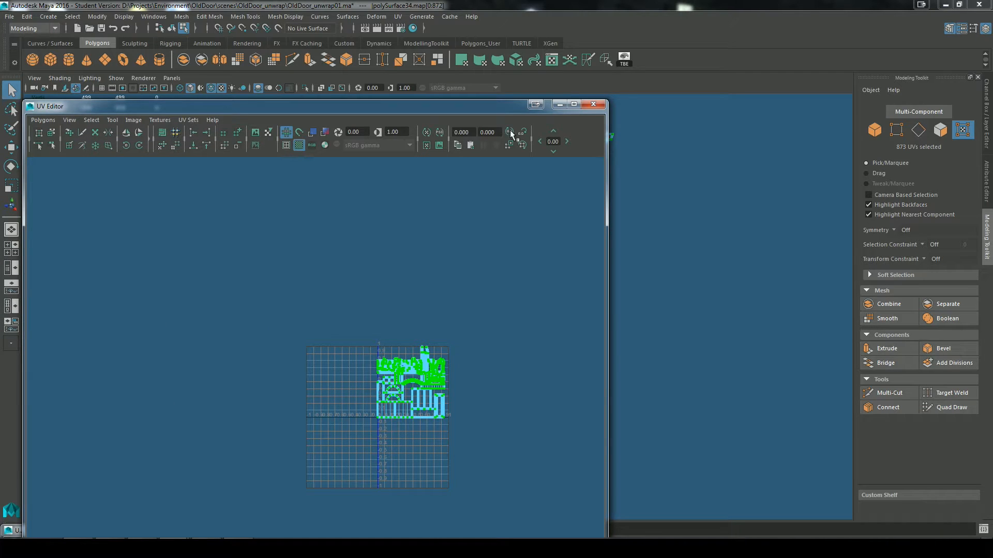
Step: Show the checker pattern on the doorway and examine it for UV distortion, especially on the T-shaped panel inside the arch
{"action": "left_click", "coordinate": [559, 105]}
{"action": "left_click_drag", "start_coordinate": [636, 331], "coordinate": [628, 330], "text": "alt"}
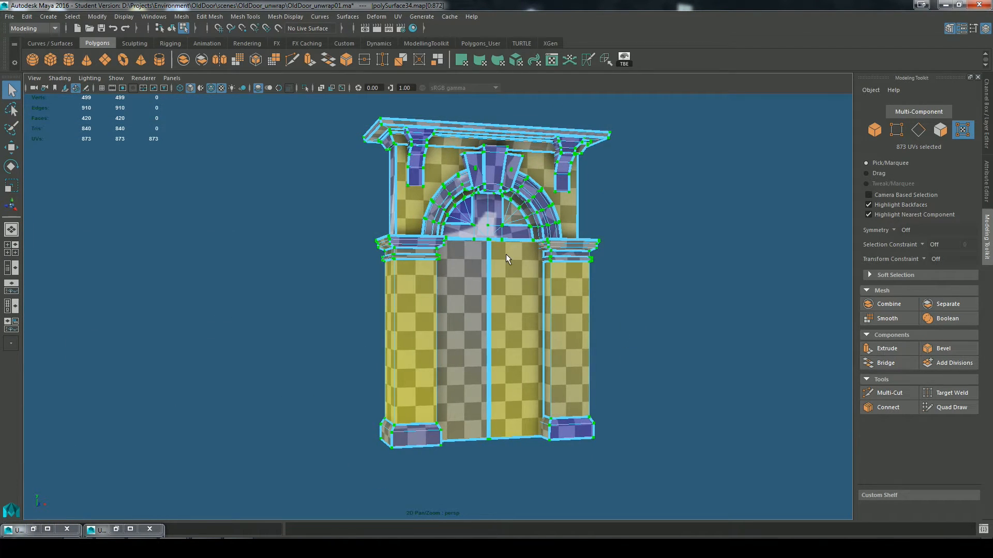
{"action": "right_click_drag", "start_coordinate": [506, 251], "coordinate": [541, 229]}
{"action": "left_click", "coordinate": [680, 306]}
{"action": "mouse_move", "coordinate": [679, 306]}
{"action": "left_mouse_down", "text": "alt"}
{"action": "mouse_move", "coordinate": [702, 280]}
{"action": "mouse_move", "coordinate": [636, 273]}
{"action": "mouse_move", "coordinate": [621, 296]}
{"action": "left_mouse_up", "text": "alt"}
{"action": "left_click", "coordinate": [211, 90]}
{"action": "scroll", "coordinate": [621, 296], "scroll_direction": "up", "scroll_amount": 6}
{"action": "left_click", "coordinate": [465, 309]}
{"action": "left_click_drag", "start_coordinate": [695, 330], "coordinate": [725, 327], "text": "alt"}
{"action": "scroll", "coordinate": [598, 347], "scroll_direction": "up", "scroll_amount": 2}
{"action": "middle_click_drag", "start_coordinate": [597, 346], "coordinate": [603, 501], "text": "alt"}
{"action": "scroll", "coordinate": [556, 249], "scroll_direction": "up", "scroll_amount": 5}
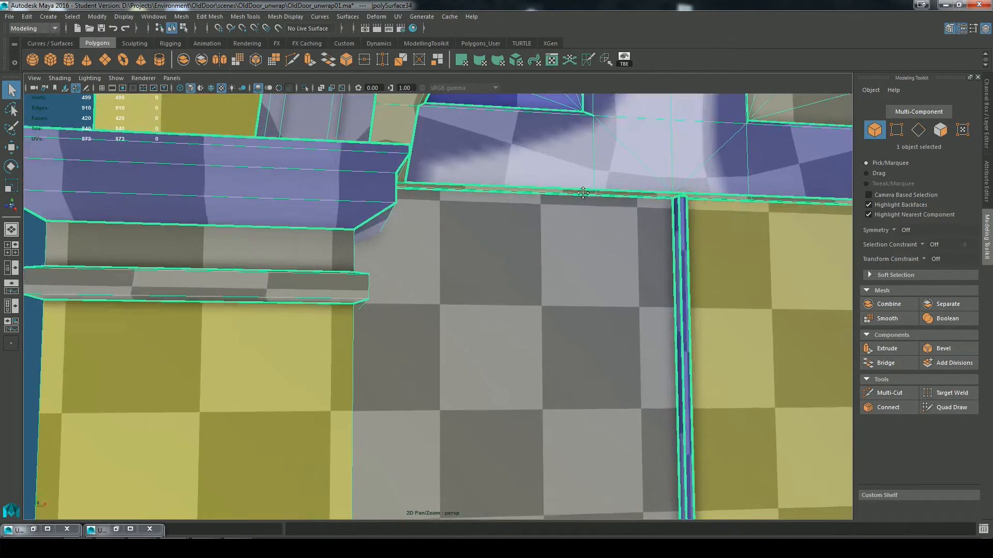
{"action": "middle_click_drag", "start_coordinate": [556, 248], "coordinate": [501, 374], "text": "alt"}
{"action": "left_click_drag", "start_coordinate": [500, 374], "coordinate": [575, 361], "text": "alt"}
{"action": "scroll", "coordinate": [575, 361], "scroll_direction": "up", "scroll_amount": 2}
{"action": "middle_click_drag", "start_coordinate": [575, 361], "coordinate": [614, 194], "text": "alt"}
{"action": "scroll", "coordinate": [559, 214], "scroll_direction": "down", "scroll_amount": 5}
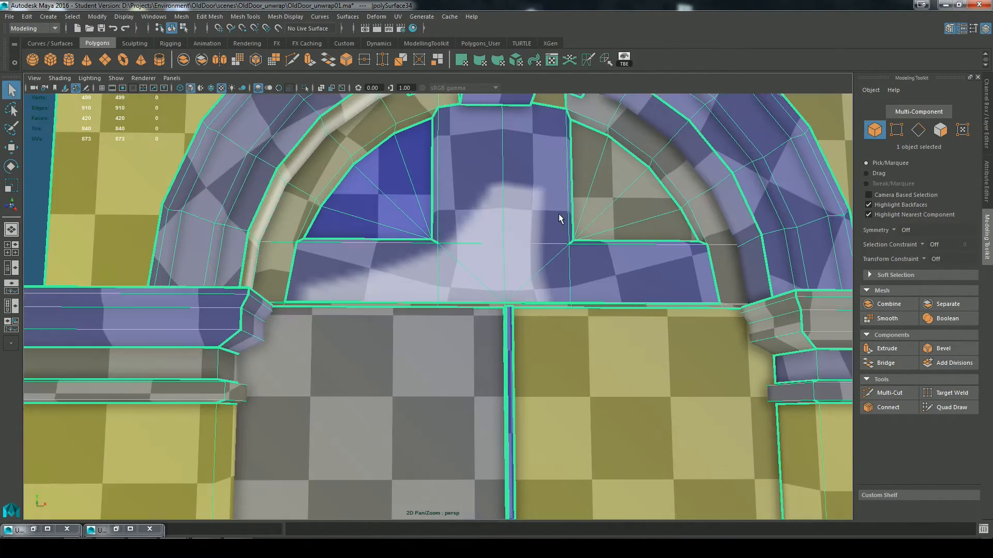
{"action": "left_click_drag", "start_coordinate": [520, 284], "coordinate": [531, 313], "text": "alt"}
{"action": "scroll", "coordinate": [507, 222], "scroll_direction": "up", "scroll_amount": 4}
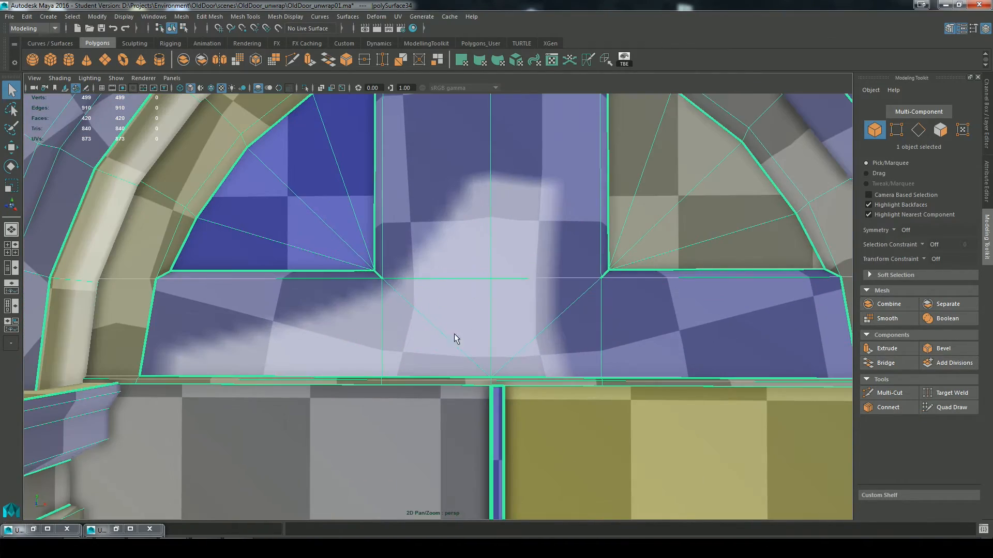
{"action": "left_click_drag", "start_coordinate": [454, 334], "coordinate": [482, 331], "text": "alt"}
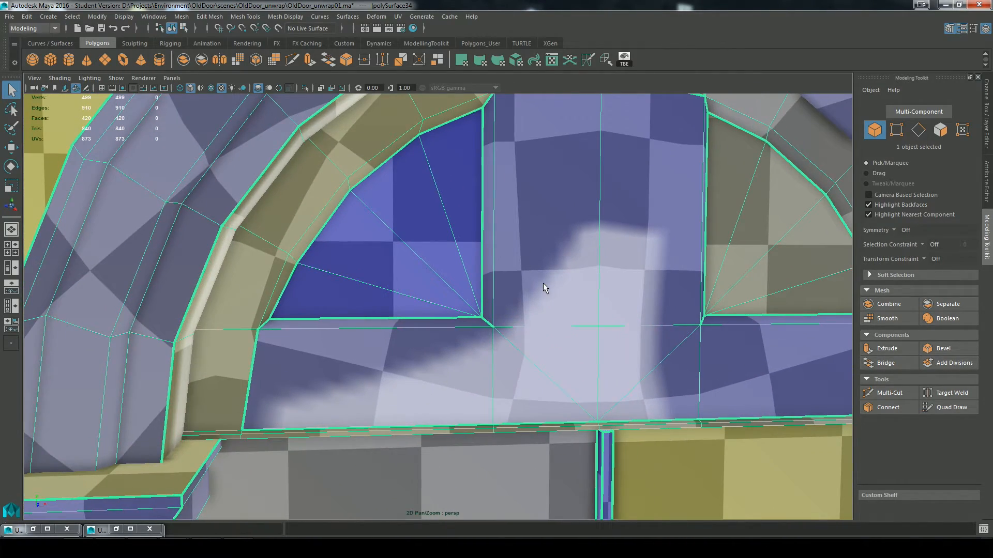
{"action": "scroll", "coordinate": [543, 283], "scroll_direction": "down", "scroll_amount": 5}
{"action": "right_click_drag", "start_coordinate": [510, 259], "coordinate": [508, 292]}
Step: Select the front and rim faces of the T-shaped panel inside the arch and planar-map them from the Z axis, fitted to the bounding box
{"action": "left_click", "coordinate": [446, 331]}
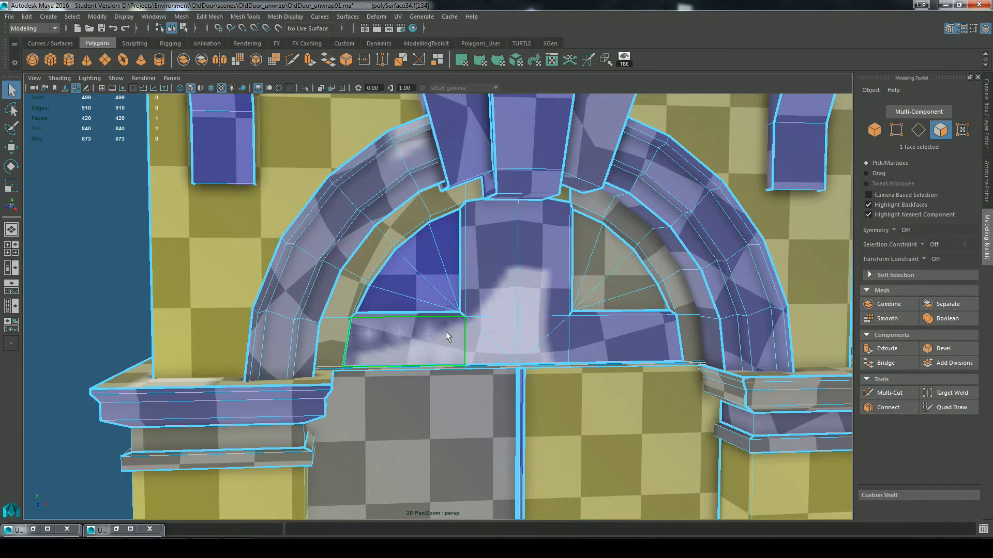
{"action": "key", "text": "w"}
{"action": "left_click", "coordinate": [452, 314], "text": "shift"}
{"action": "left_click", "coordinate": [462, 302], "text": "shift"}
{"action": "left_click", "coordinate": [491, 288], "text": "shift"}
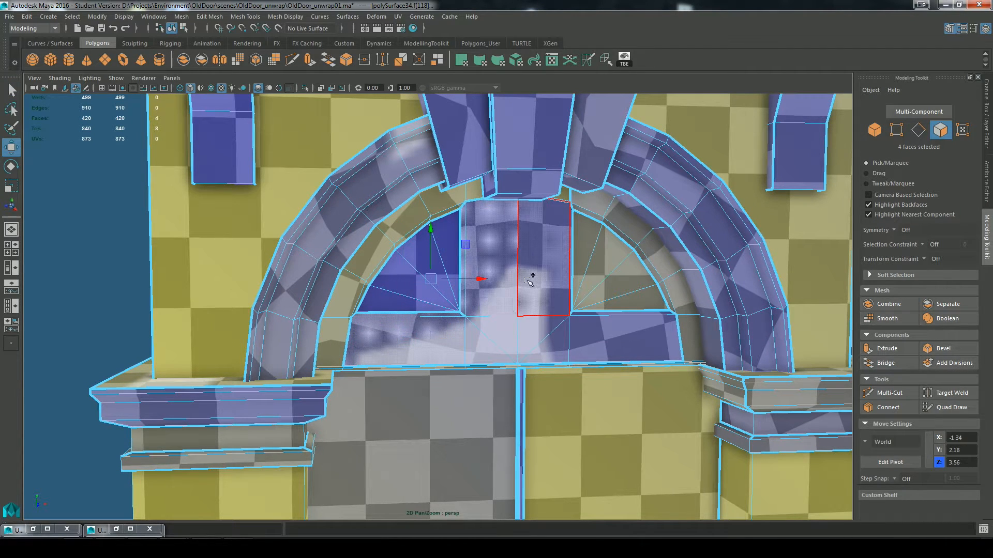
{"action": "left_click", "coordinate": [527, 280], "text": "shift"}
{"action": "left_click", "coordinate": [491, 333], "text": "shift"}
{"action": "left_click", "coordinate": [484, 345], "text": "shift"}
{"action": "left_click", "coordinate": [530, 343], "text": "shift"}
{"action": "left_click", "coordinate": [553, 346], "text": "shift"}
{"action": "left_click", "coordinate": [588, 327], "text": "shift"}
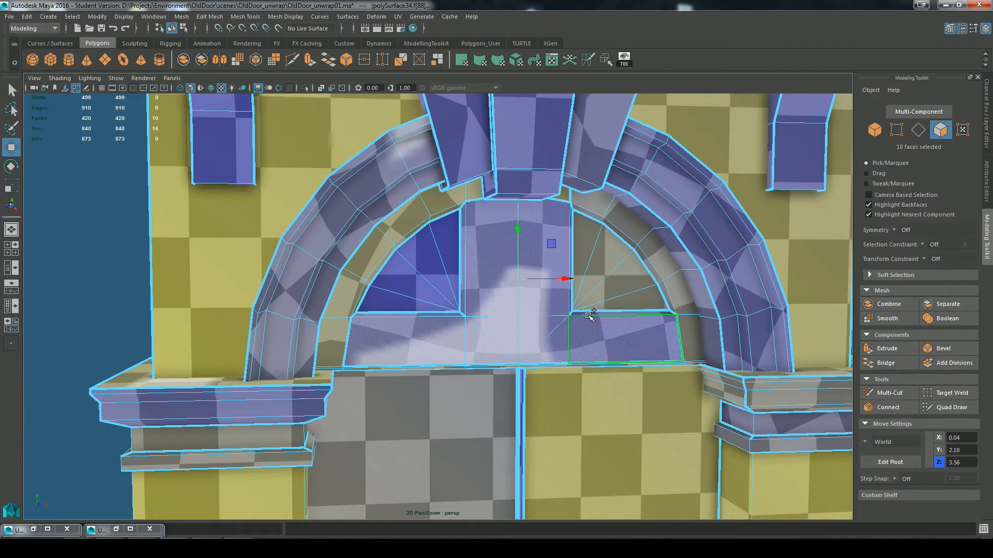
{"action": "left_click", "coordinate": [572, 301], "text": "shift"}
{"action": "left_click_drag", "start_coordinate": [610, 339], "coordinate": [474, 345], "text": "alt"}
{"action": "scroll", "coordinate": [474, 345], "scroll_direction": "up", "scroll_amount": 3}
{"action": "left_click_drag", "start_coordinate": [520, 380], "coordinate": [569, 305], "text": "alt"}
{"action": "scroll", "coordinate": [529, 258], "scroll_direction": "up", "scroll_amount": 3}
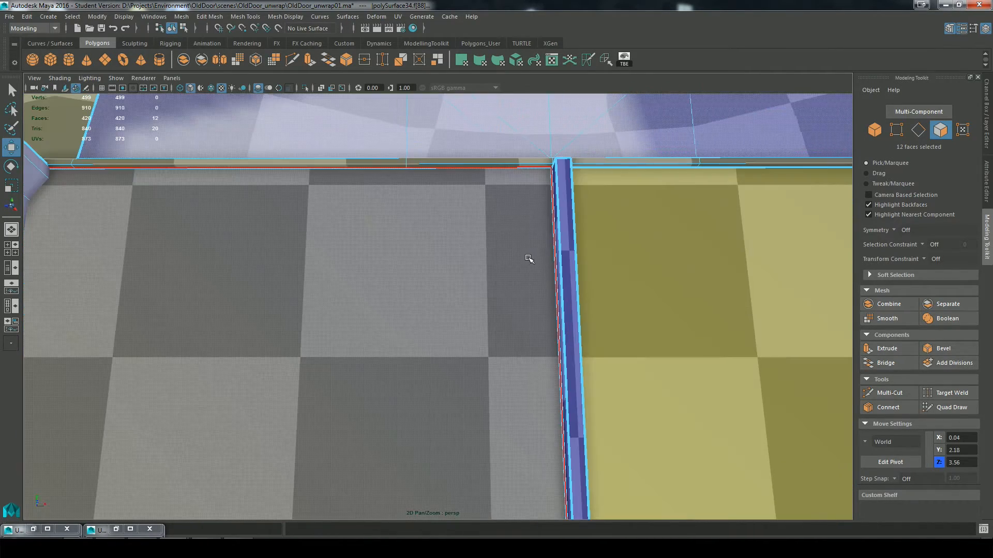
{"action": "key", "text": "f"}
{"action": "left_click_drag", "start_coordinate": [517, 378], "coordinate": [437, 266], "text": "alt"}
{"action": "key", "text": "q"}
{"action": "scroll", "coordinate": [385, 306], "scroll_direction": "up", "scroll_amount": 3}
{"action": "left_click_drag", "start_coordinate": [400, 317], "coordinate": [440, 348], "text": "alt"}
{"action": "left_click_drag", "start_coordinate": [150, 485], "coordinate": [386, 440], "text": "alt"}
{"action": "left_click", "coordinate": [397, 18]}
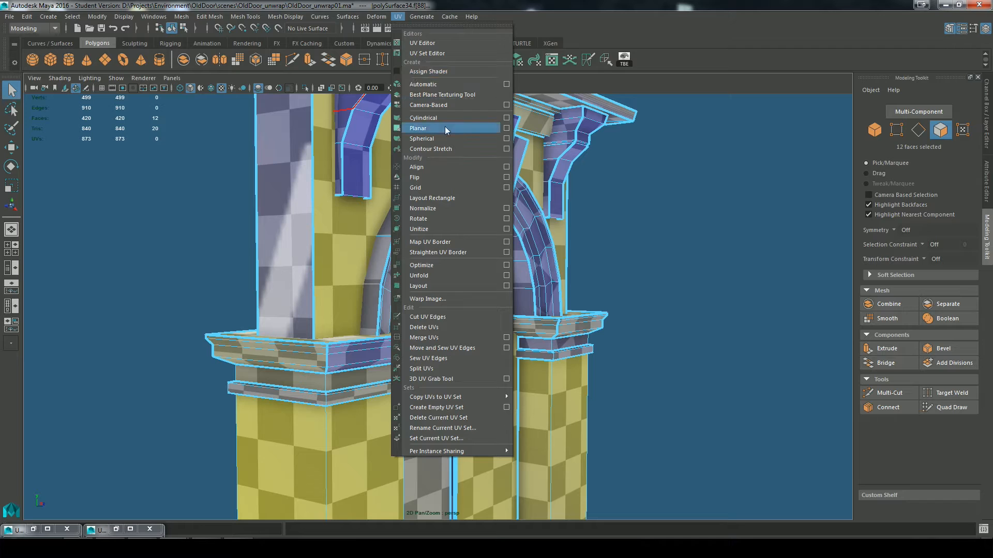
{"action": "left_click", "coordinate": [507, 129]}
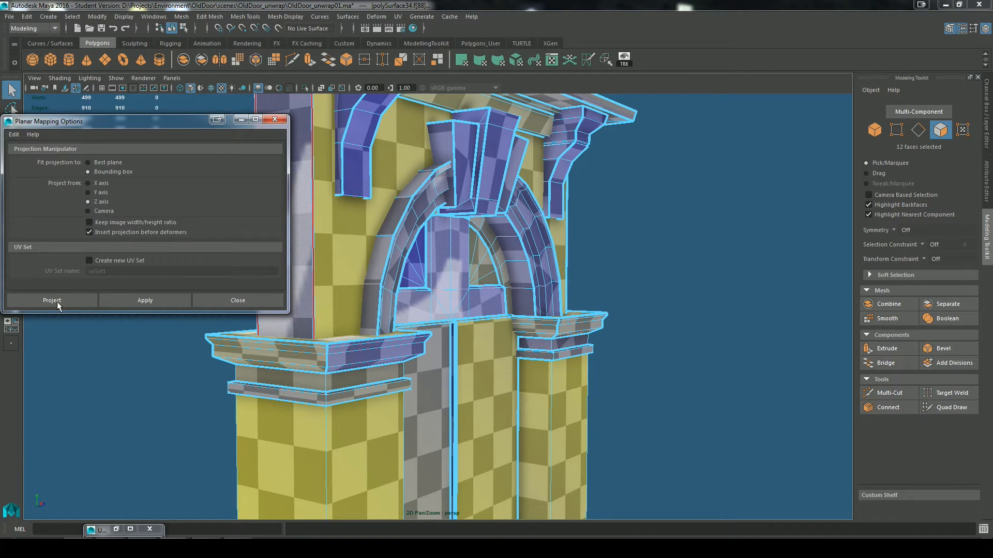
{"action": "left_click", "coordinate": [56, 302]}
Step: Stretch the planar projection vertically past the T-shaped panel's lower and upper ends to even out its checker squares
{"action": "scroll", "coordinate": [442, 349], "scroll_direction": "up", "scroll_amount": 6}
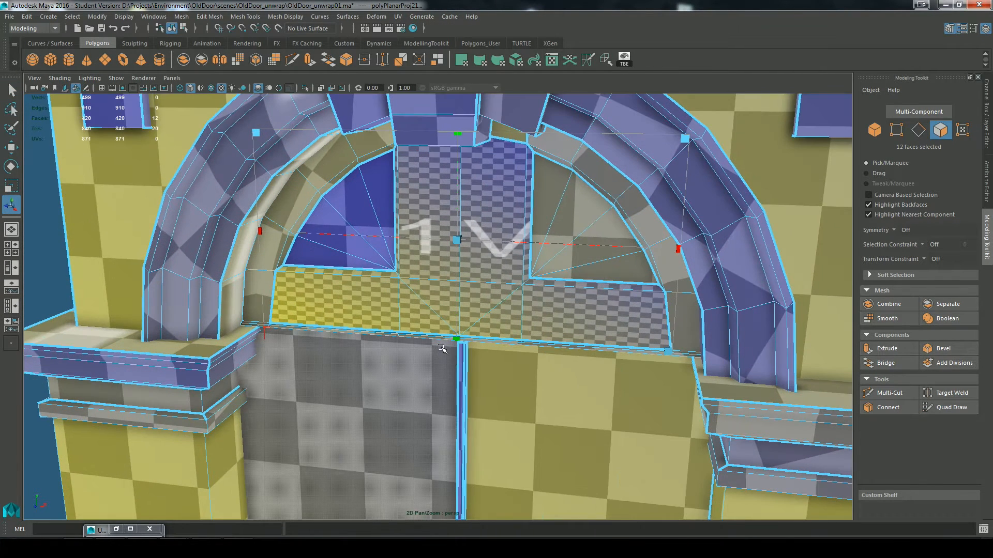
{"action": "left_click_drag", "start_coordinate": [457, 339], "coordinate": [509, 342]}
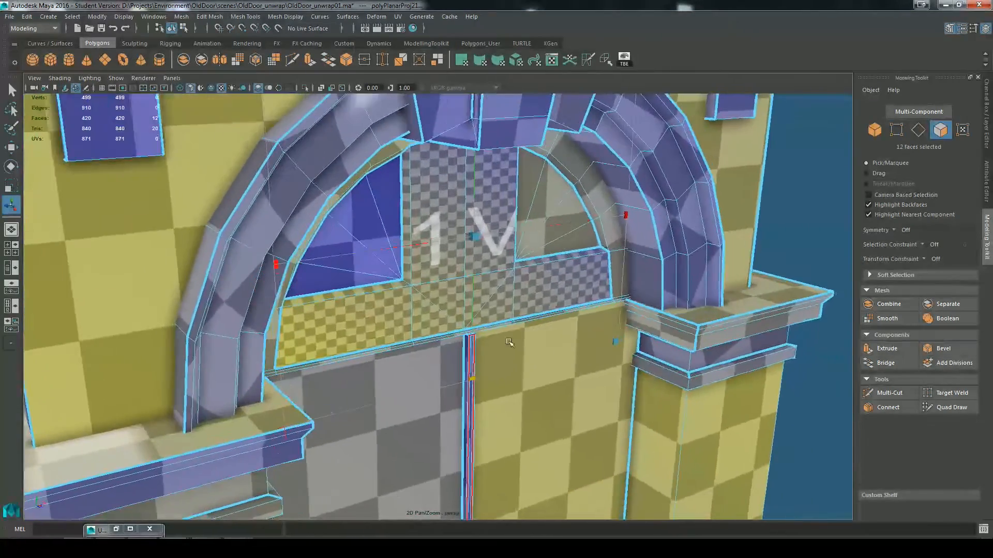
{"action": "scroll", "coordinate": [509, 343], "scroll_direction": "up", "scroll_amount": 4}
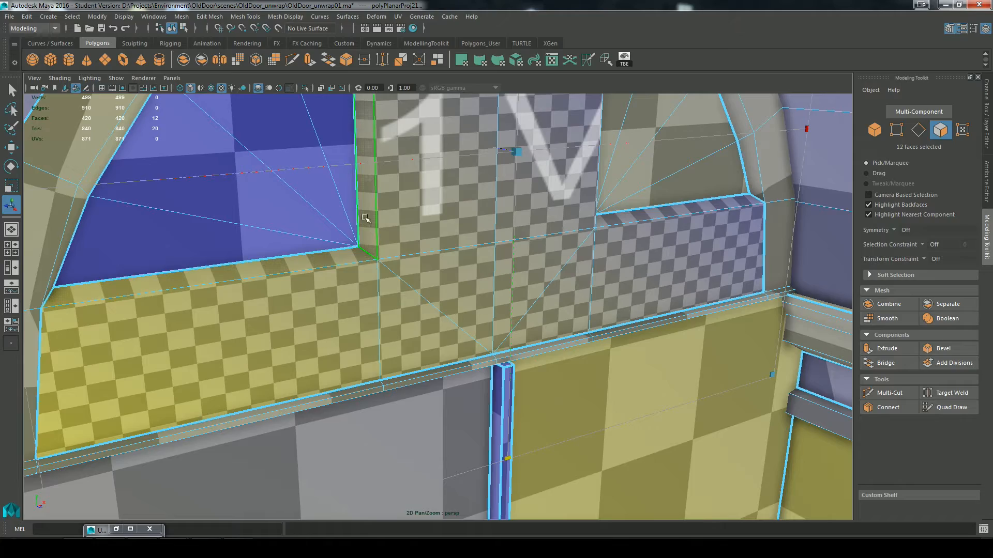
{"action": "left_click_drag", "start_coordinate": [656, 214], "coordinate": [577, 204], "text": "alt"}
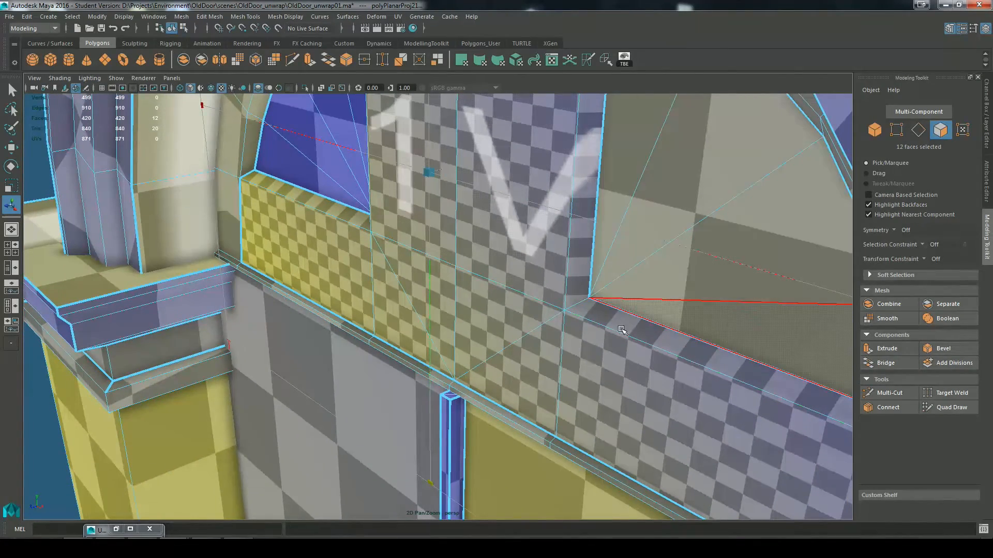
{"action": "scroll", "coordinate": [637, 353], "scroll_direction": "down", "scroll_amount": 3}
{"action": "left_click_drag", "start_coordinate": [432, 357], "coordinate": [466, 328], "text": "alt"}
{"action": "scroll", "coordinate": [467, 328], "scroll_direction": "down", "scroll_amount": 5}
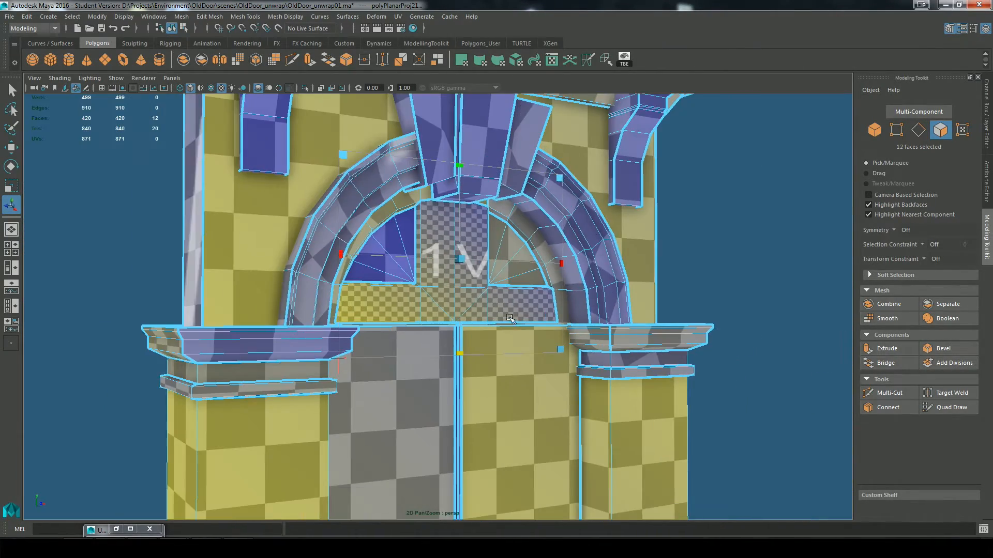
{"action": "left_click_drag", "start_coordinate": [451, 211], "coordinate": [465, 225], "text": "alt"}
{"action": "left_click_drag", "start_coordinate": [457, 162], "coordinate": [461, 141]}
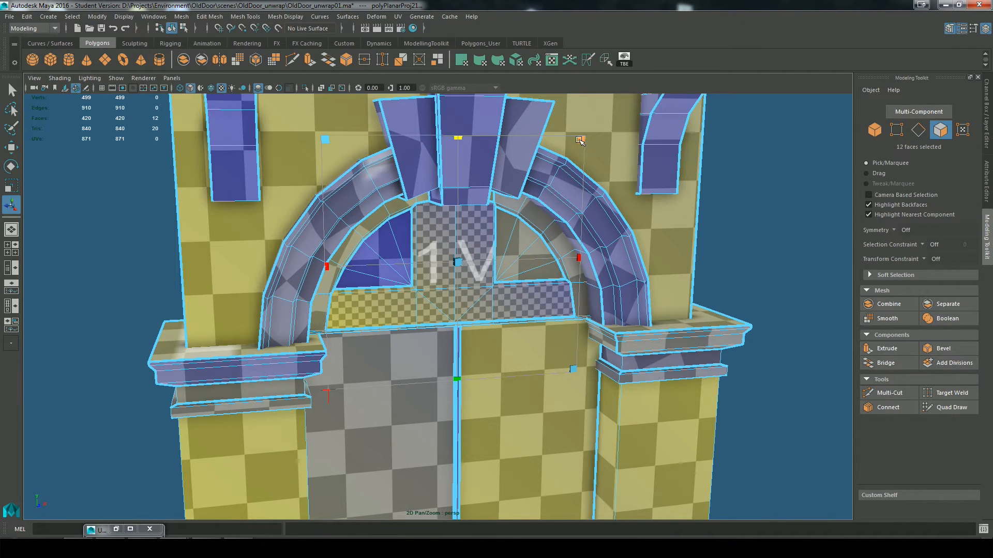
Step: Enlarge the T-shaped panel's planar projection far beyond the doorway so its checker squares match the size on the surrounding walls
{"action": "left_click_drag", "start_coordinate": [582, 142], "coordinate": [814, 77]}
{"action": "scroll", "coordinate": [676, 283], "scroll_direction": "down", "scroll_amount": 7}
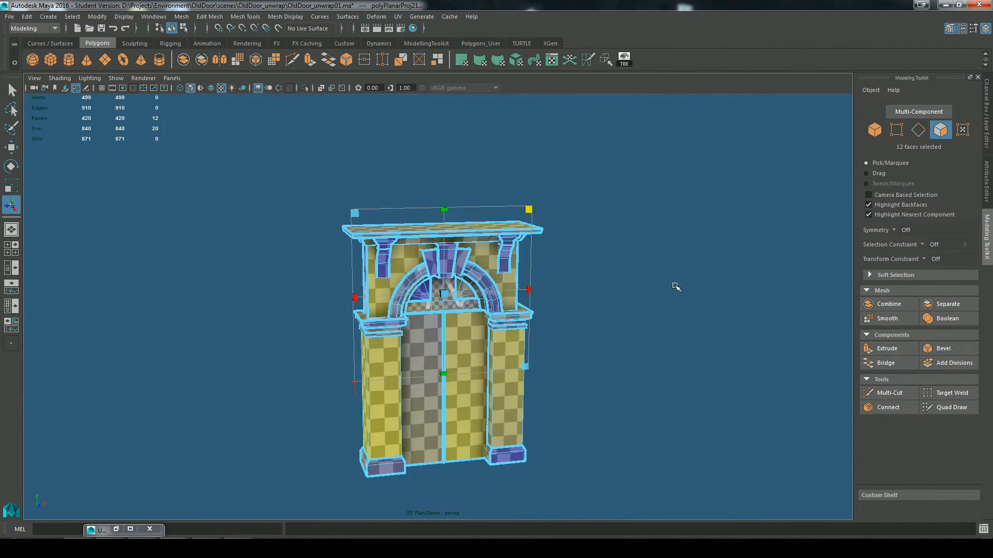
{"action": "left_click_drag", "start_coordinate": [530, 209], "coordinate": [808, 115]}
{"action": "scroll", "coordinate": [519, 288], "scroll_direction": "up", "scroll_amount": 8}
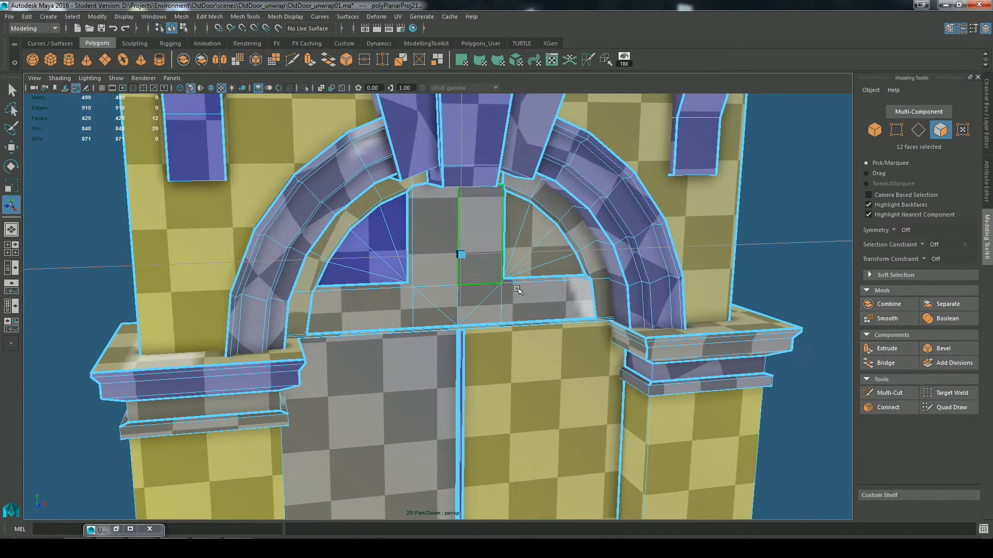
Step: Reopen the UV Editor and move the T-shaped panel's UV shell away from the other shells into the empty space at negative U
{"action": "left_click", "coordinate": [116, 529]}
{"action": "scroll", "coordinate": [455, 331], "scroll_direction": "up", "scroll_amount": 10}
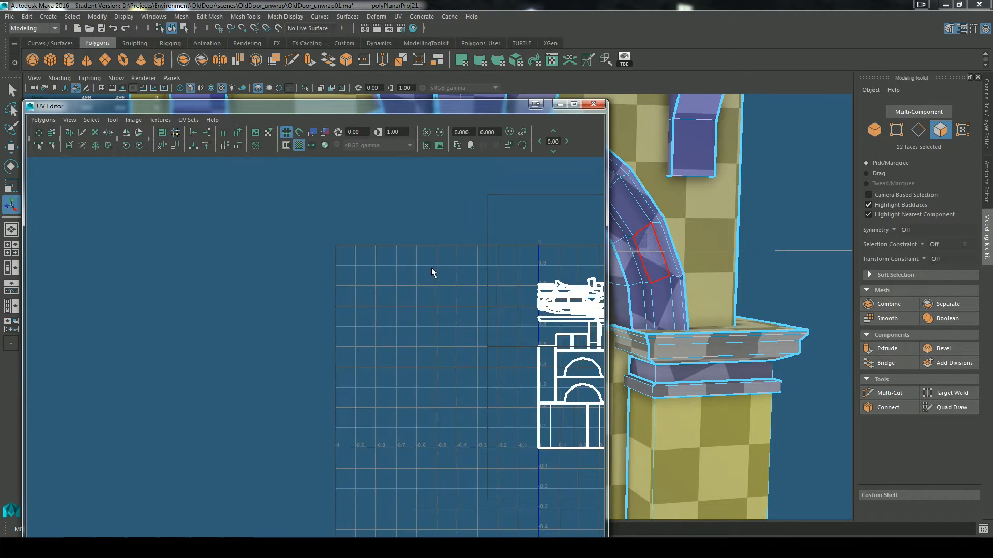
{"action": "scroll", "coordinate": [464, 313], "scroll_direction": "down", "scroll_amount": 1}
{"action": "key", "text": "w"}
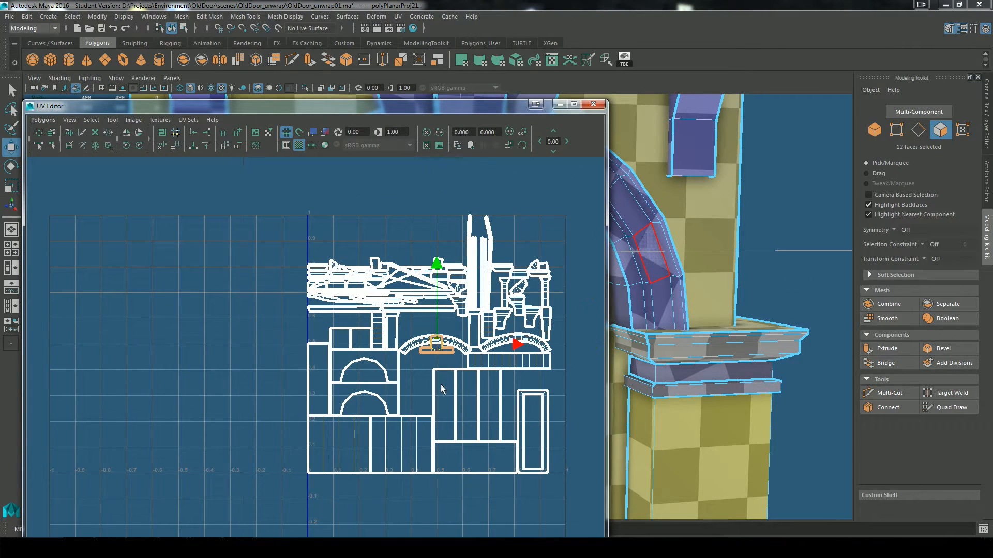
{"action": "left_click_drag", "start_coordinate": [435, 342], "coordinate": [180, 288]}
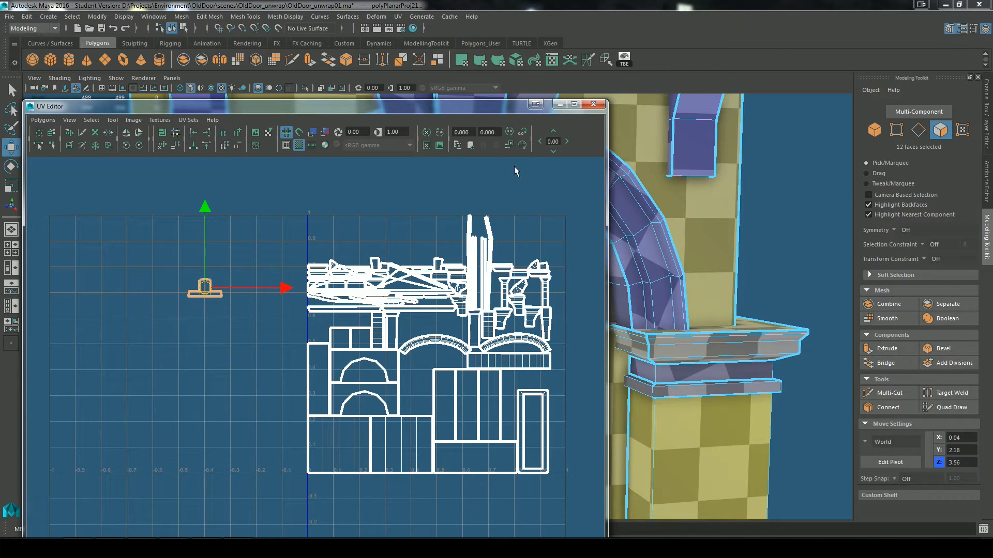
Step: Examine the doorway's packed UV shells for overlaps, unused space and shells that need repositioning
{"action": "scroll", "coordinate": [505, 314], "scroll_direction": "up", "scroll_amount": 5}
{"action": "scroll", "coordinate": [504, 314], "scroll_direction": "down", "scroll_amount": 4}
{"action": "middle_click_drag", "start_coordinate": [509, 365], "coordinate": [430, 366], "text": "alt"}
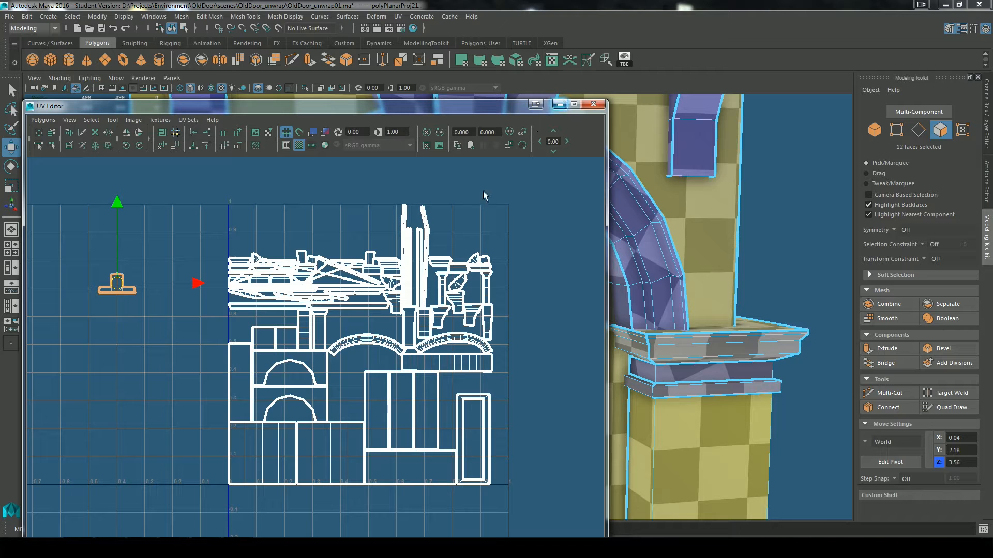
{"action": "scroll", "coordinate": [460, 196], "scroll_direction": "up", "scroll_amount": 5}
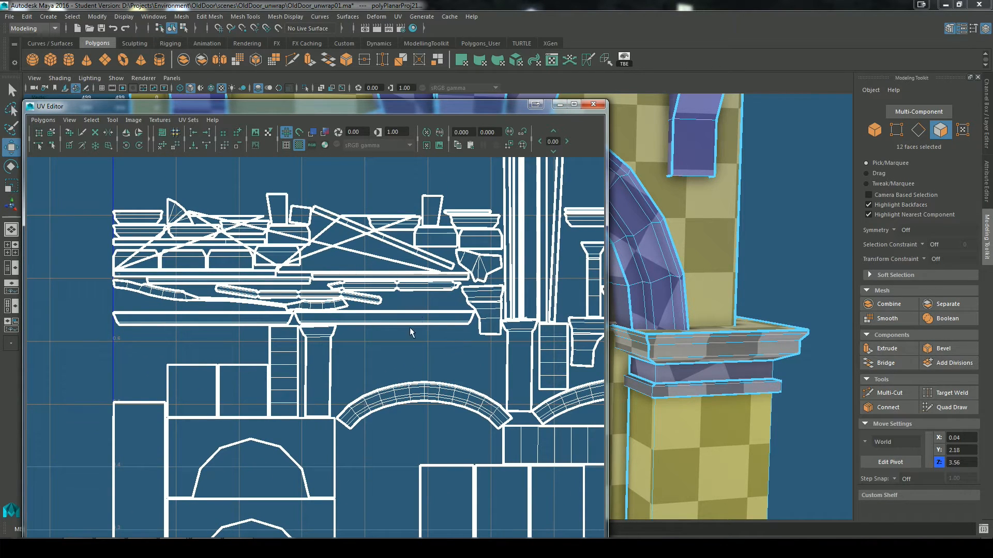
{"action": "scroll", "coordinate": [411, 329], "scroll_direction": "down", "scroll_amount": 7}
{"action": "scroll", "coordinate": [410, 328], "scroll_direction": "up", "scroll_amount": 1}
{"action": "middle_click_drag", "start_coordinate": [410, 328], "coordinate": [422, 411], "text": "alt"}
{"action": "scroll", "coordinate": [400, 248], "scroll_direction": "down", "scroll_amount": 1}
{"action": "scroll", "coordinate": [507, 365], "scroll_direction": "up", "scroll_amount": 5}
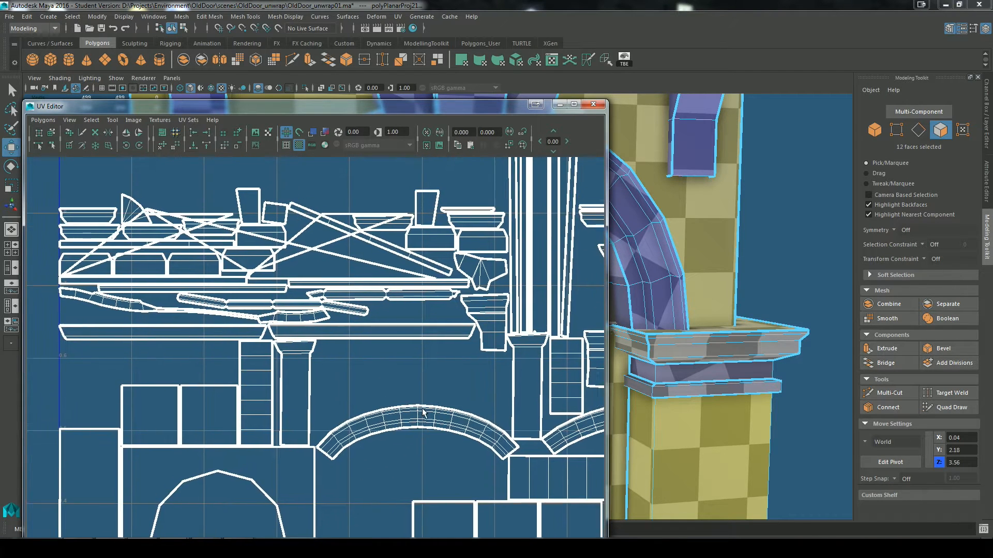
{"action": "scroll", "coordinate": [397, 360], "scroll_direction": "down", "scroll_amount": 3}
{"action": "middle_click_drag", "start_coordinate": [398, 363], "coordinate": [408, 320], "text": "alt"}
{"action": "scroll", "coordinate": [423, 266], "scroll_direction": "down", "scroll_amount": 3}
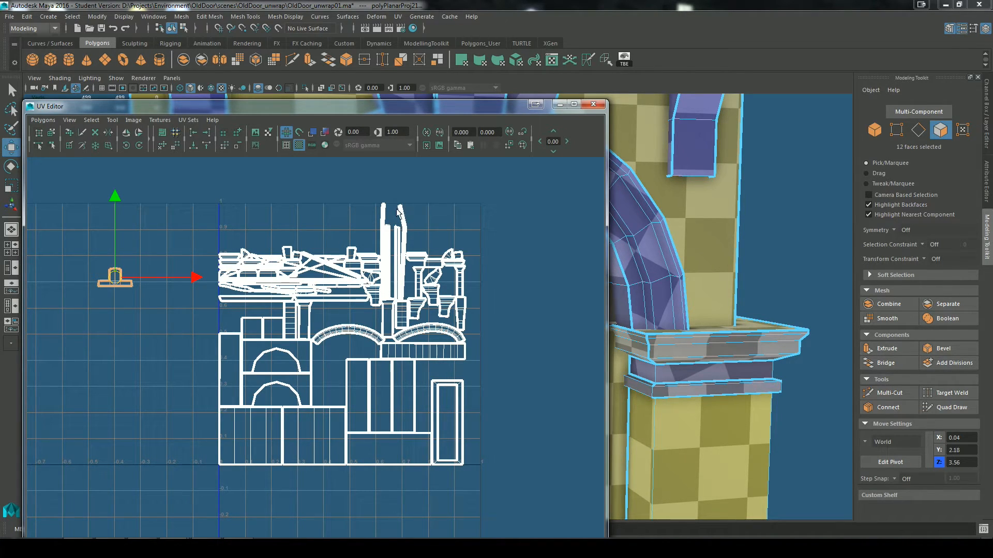
{"action": "right_click_drag", "start_coordinate": [293, 311], "coordinate": [336, 266], "text": "alt"}
Step: Select all of the doorway's UVs and scale them up slightly and uniformly
{"action": "left_click_drag", "start_coordinate": [116, 188], "coordinate": [490, 468]}
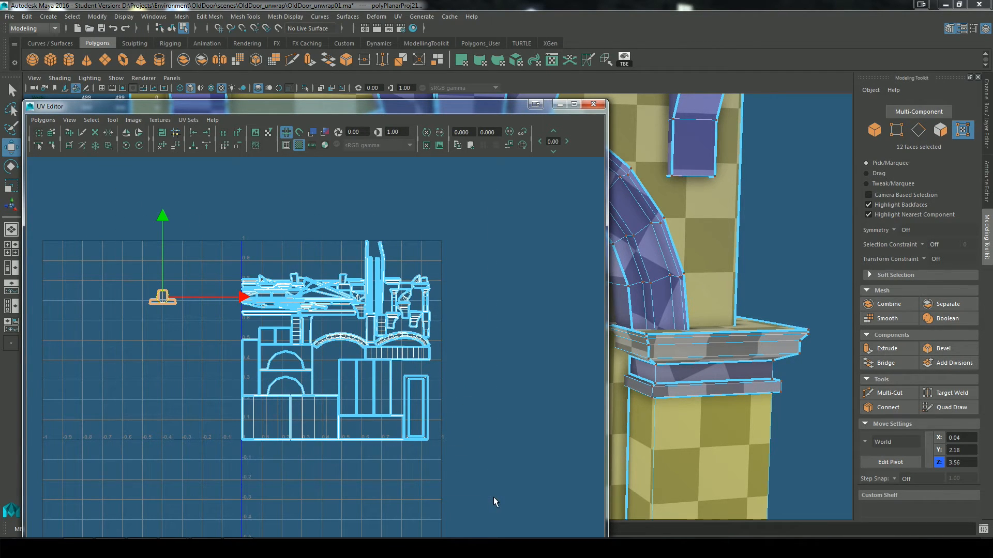
{"action": "key", "text": "r"}
{"action": "left_click_drag", "start_coordinate": [289, 346], "coordinate": [303, 348]}
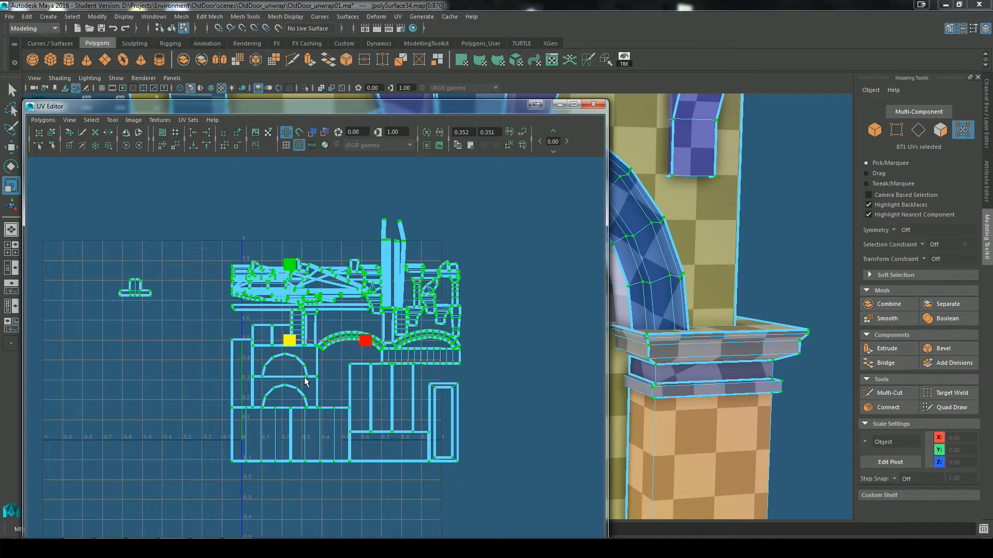
Step: Move all the UVs together up and to the right, clear of the 0 to 1 UV square
{"action": "key", "text": "w"}
{"action": "scroll", "coordinate": [317, 365], "scroll_direction": "down", "scroll_amount": 2}
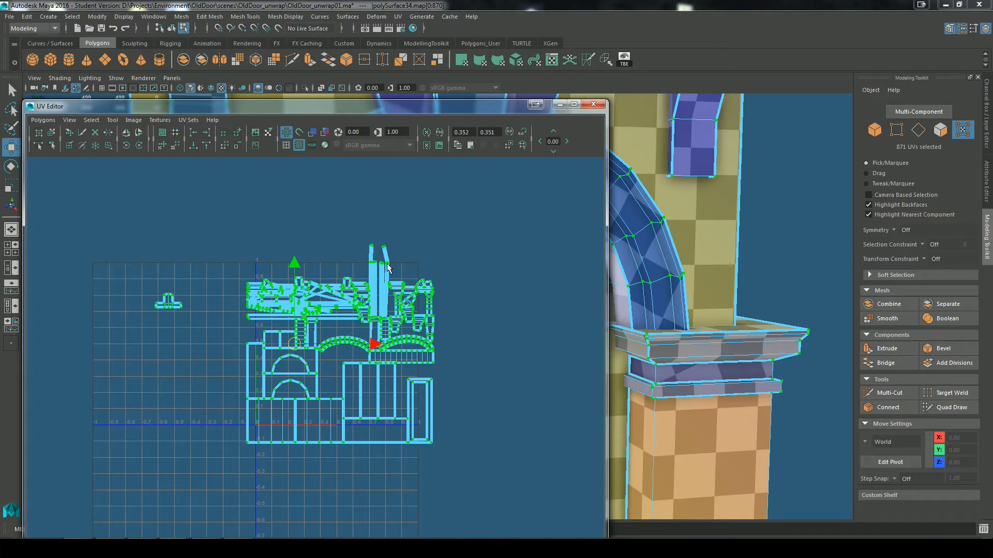
{"action": "left_click_drag", "start_coordinate": [294, 344], "coordinate": [489, 259]}
{"action": "scroll", "coordinate": [443, 341], "scroll_direction": "down", "scroll_amount": 2}
{"action": "left_click_drag", "start_coordinate": [430, 293], "coordinate": [443, 275]}
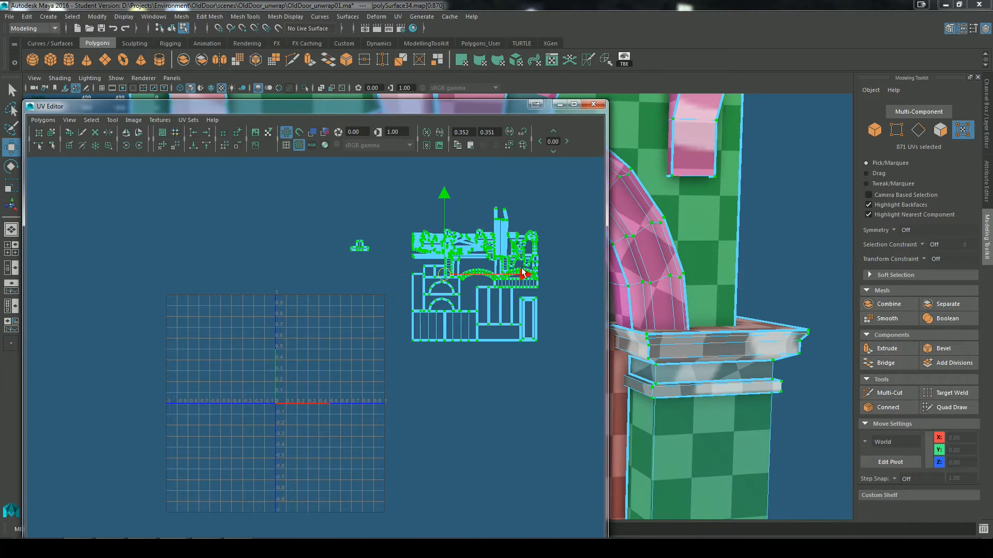
Step: With the Move UV Shell tool, place the two square shells with vertical divisions side by side in the UV square's lower-left corner
{"action": "scroll", "coordinate": [465, 350], "scroll_direction": "up", "scroll_amount": 2}
{"action": "scroll", "coordinate": [421, 403], "scroll_direction": "up", "scroll_amount": 1}
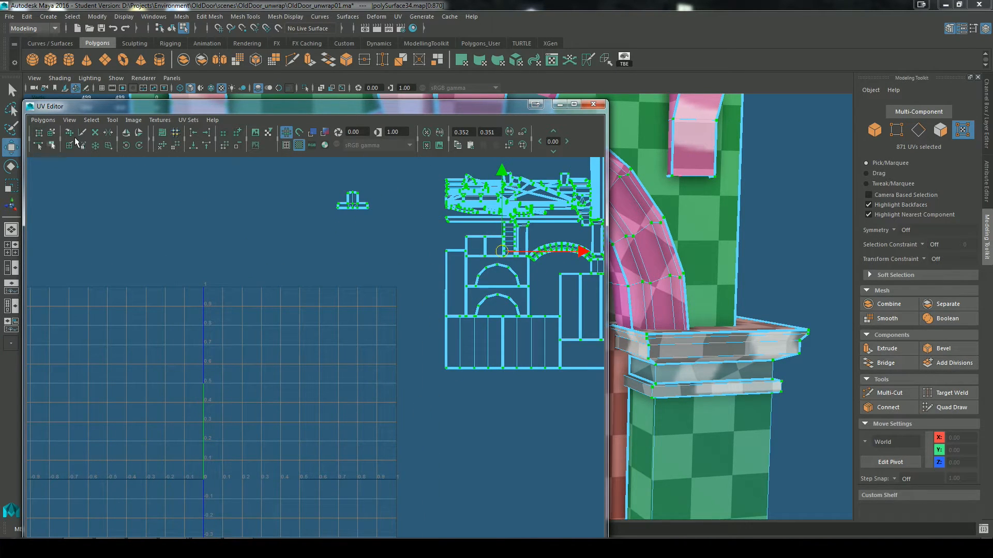
{"action": "middle_click_drag", "start_coordinate": [350, 331], "coordinate": [251, 334], "text": "alt"}
{"action": "scroll", "coordinate": [418, 371], "scroll_direction": "down", "scroll_amount": 1}
{"action": "scroll", "coordinate": [434, 397], "scroll_direction": "up", "scroll_amount": 1}
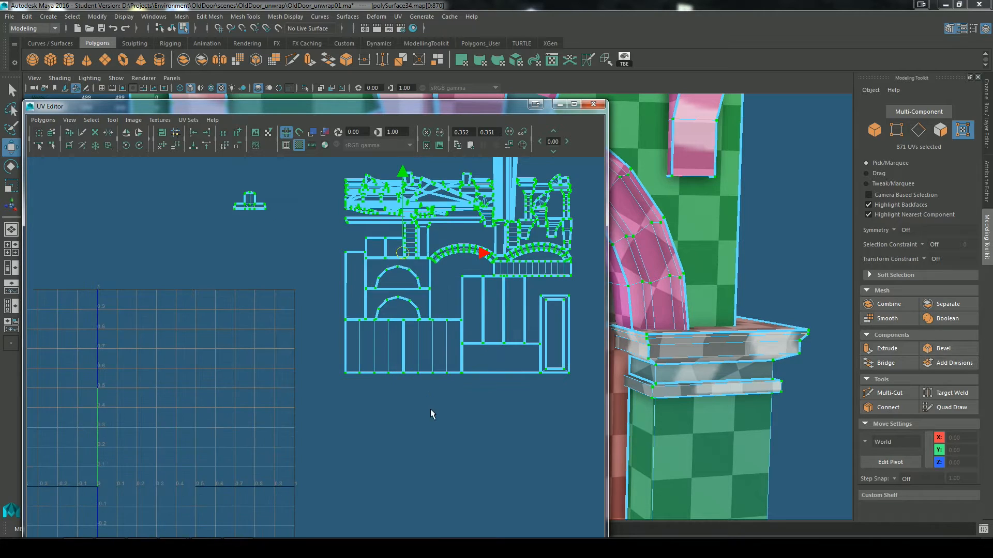
{"action": "scroll", "coordinate": [451, 425], "scroll_direction": "up", "scroll_amount": 1}
{"action": "left_click", "coordinate": [52, 133]}
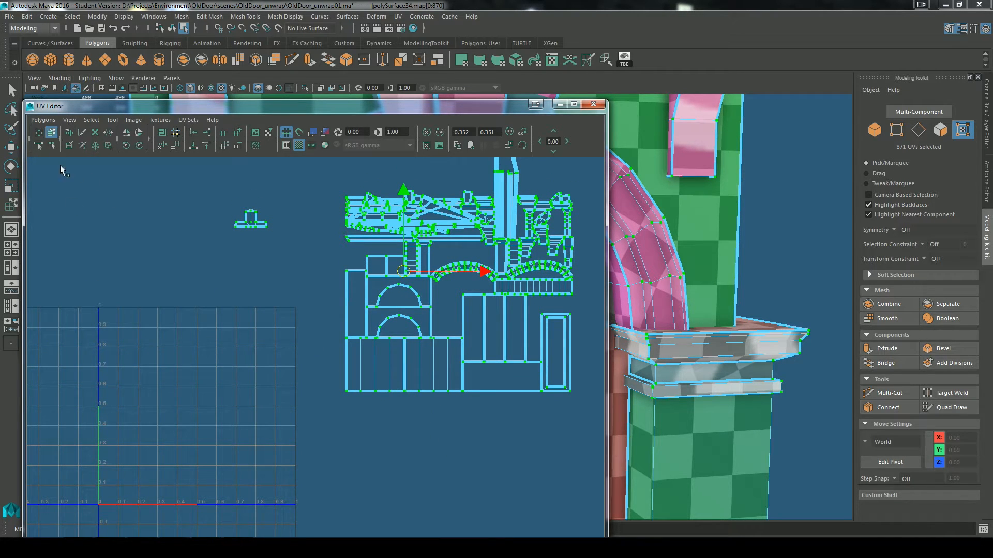
{"action": "middle_click_drag", "start_coordinate": [408, 390], "coordinate": [443, 388], "text": "alt"}
{"action": "scroll", "coordinate": [443, 388], "scroll_direction": "down", "scroll_amount": 1}
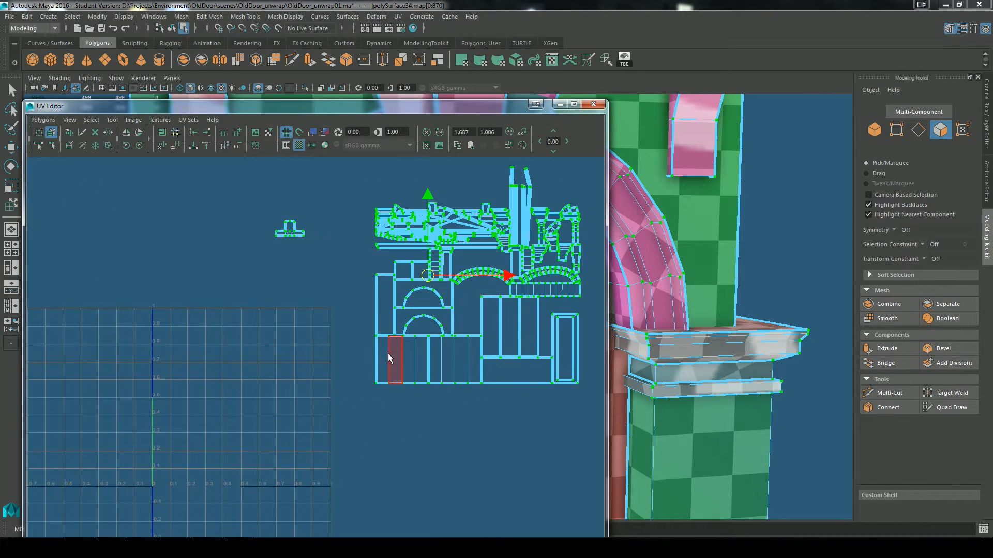
{"action": "left_click", "coordinate": [387, 356]}
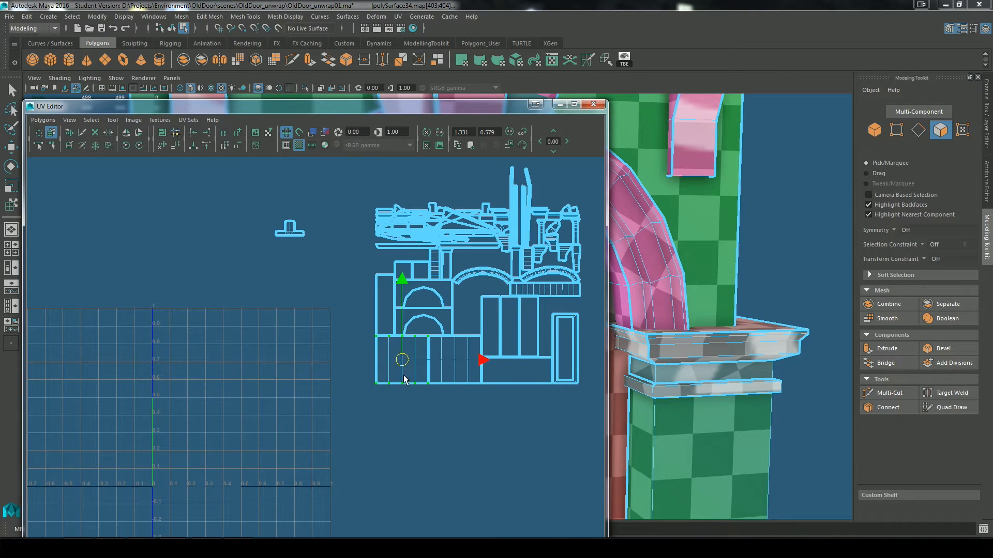
{"action": "left_click_drag", "start_coordinate": [400, 363], "coordinate": [180, 468]}
{"action": "left_click", "coordinate": [481, 368]}
{"action": "left_click", "coordinate": [455, 362]}
{"action": "left_click_drag", "start_coordinate": [455, 362], "coordinate": [235, 467]}
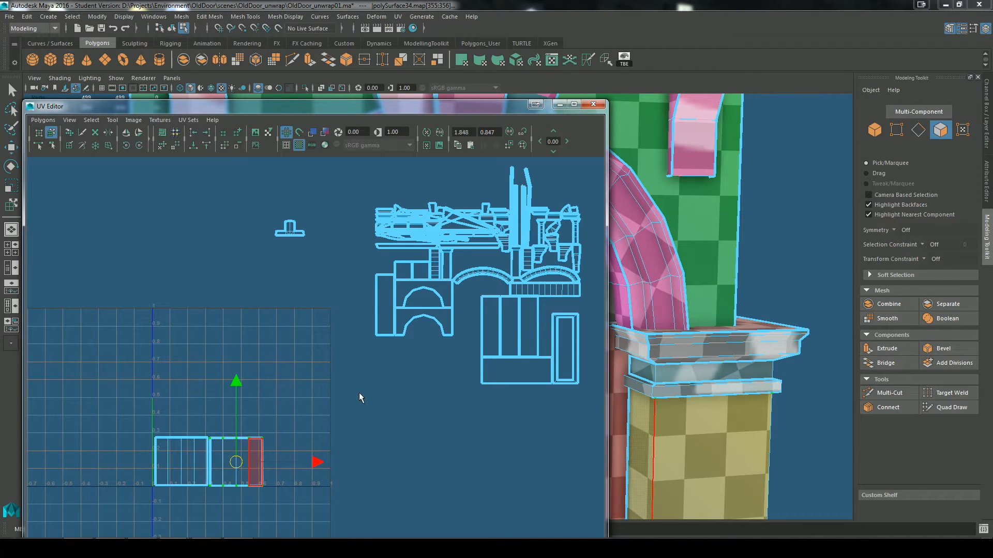
Step: Move the wide undivided rectangular shell into the UV square's lower-right corner and rotate it upright
{"action": "scroll", "coordinate": [406, 409], "scroll_direction": "up", "scroll_amount": 1}
{"action": "middle_click_drag", "start_coordinate": [406, 409], "coordinate": [437, 386], "text": "alt"}
{"action": "scroll", "coordinate": [481, 377], "scroll_direction": "up", "scroll_amount": 3}
{"action": "middle_click_drag", "start_coordinate": [500, 381], "coordinate": [402, 360], "text": "alt"}
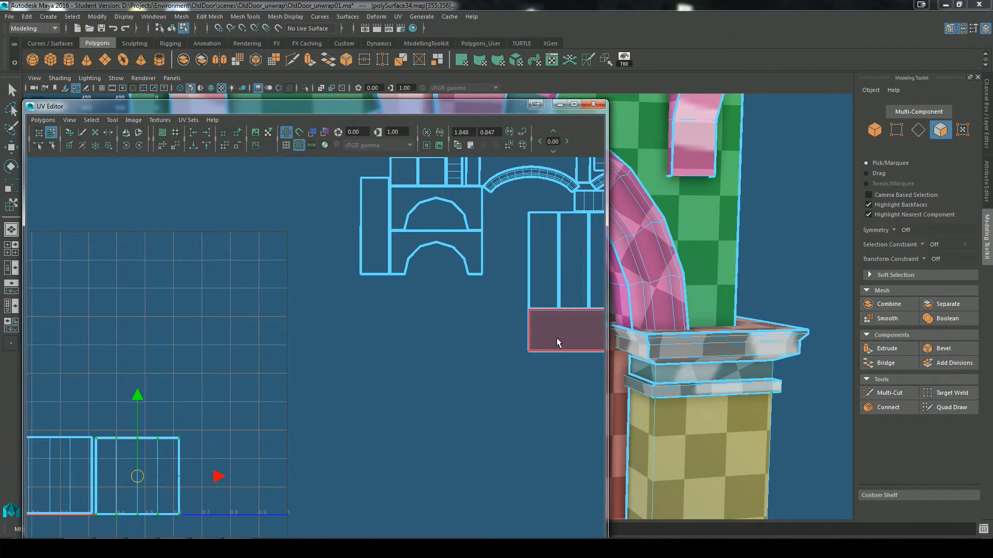
{"action": "left_click", "coordinate": [556, 341]}
{"action": "scroll", "coordinate": [533, 403], "scroll_direction": "down", "scroll_amount": 2}
{"action": "left_click_drag", "start_coordinate": [537, 342], "coordinate": [276, 439]}
{"action": "left_click", "coordinate": [139, 144]}
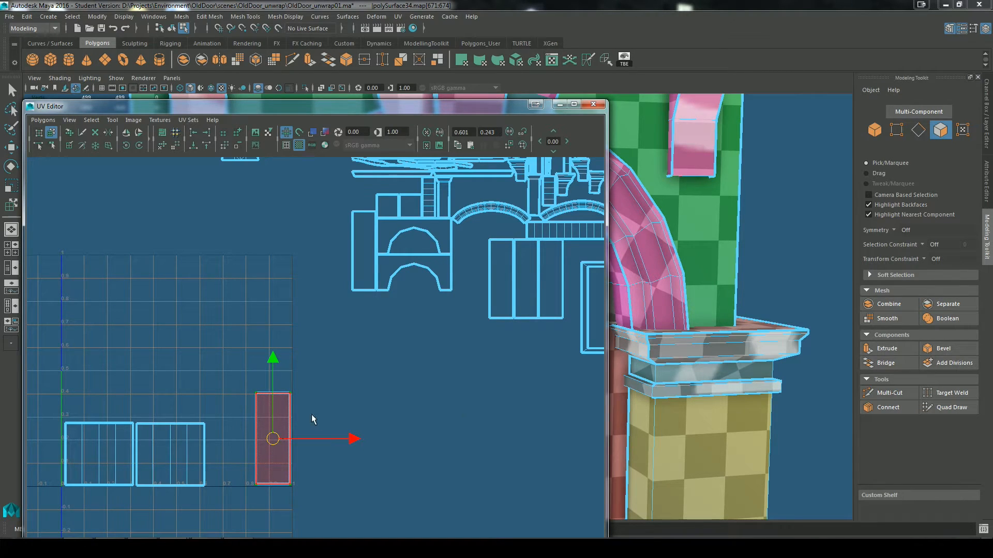
Step: Move the shell with the inset rectangular frame into the UV square's upper-left corner and adjust it to fit just inside the borders
{"action": "scroll", "coordinate": [421, 405], "scroll_direction": "up", "scroll_amount": 1}
{"action": "scroll", "coordinate": [482, 374], "scroll_direction": "down", "scroll_amount": 3}
{"action": "scroll", "coordinate": [466, 393], "scroll_direction": "up", "scroll_amount": 1}
{"action": "middle_click_drag", "start_coordinate": [457, 401], "coordinate": [433, 427], "text": "alt"}
{"action": "scroll", "coordinate": [433, 427], "scroll_direction": "up", "scroll_amount": 1}
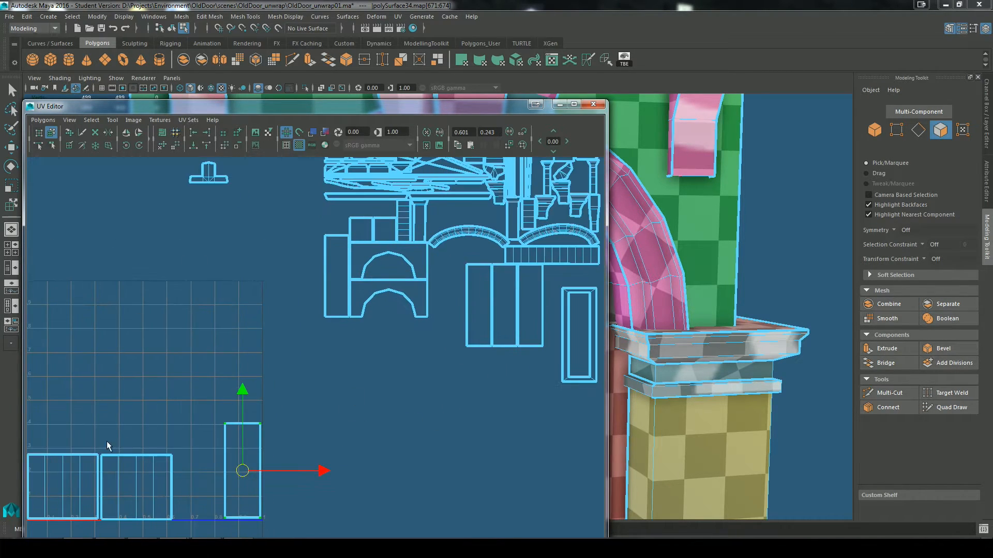
{"action": "scroll", "coordinate": [344, 408], "scroll_direction": "down", "scroll_amount": 2}
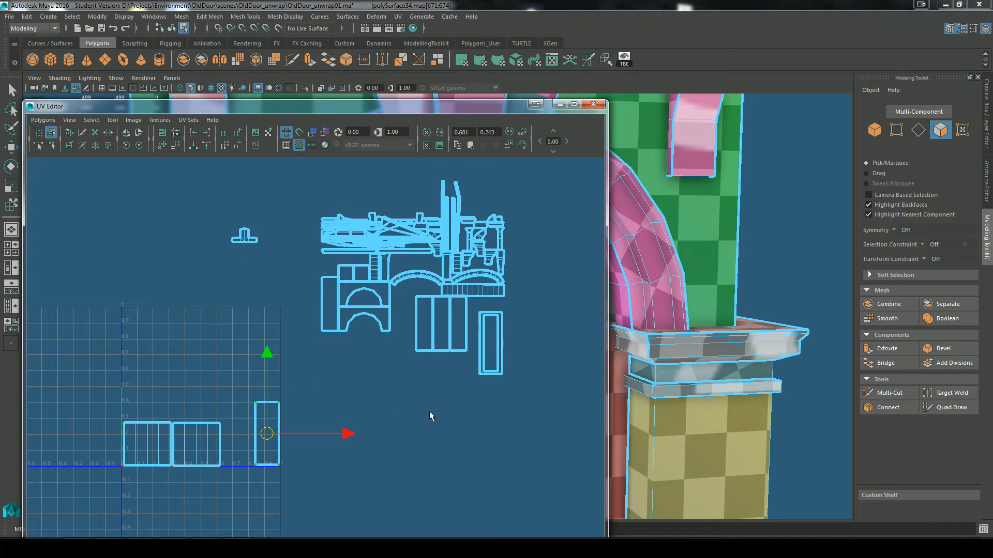
{"action": "left_click", "coordinate": [487, 346]}
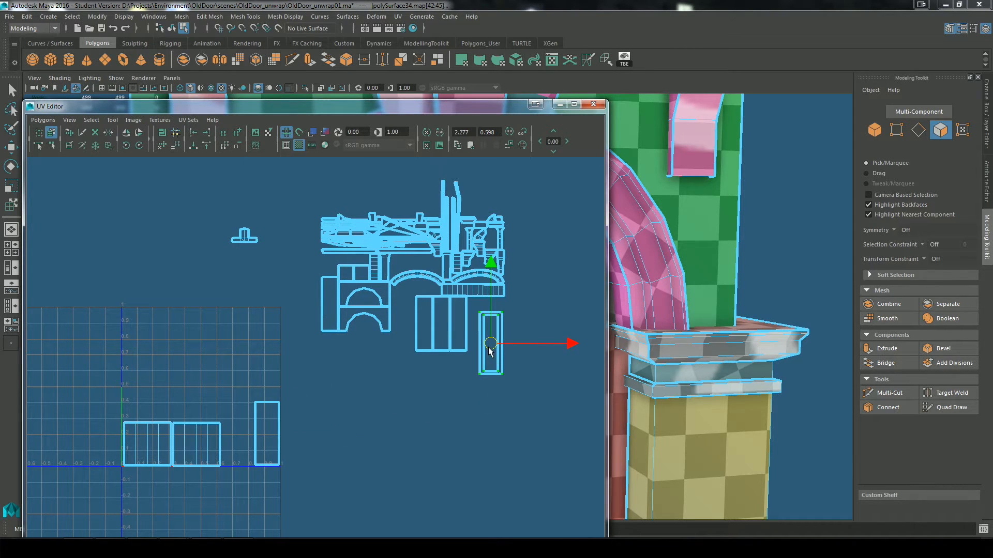
{"action": "left_click_drag", "start_coordinate": [487, 347], "coordinate": [137, 340]}
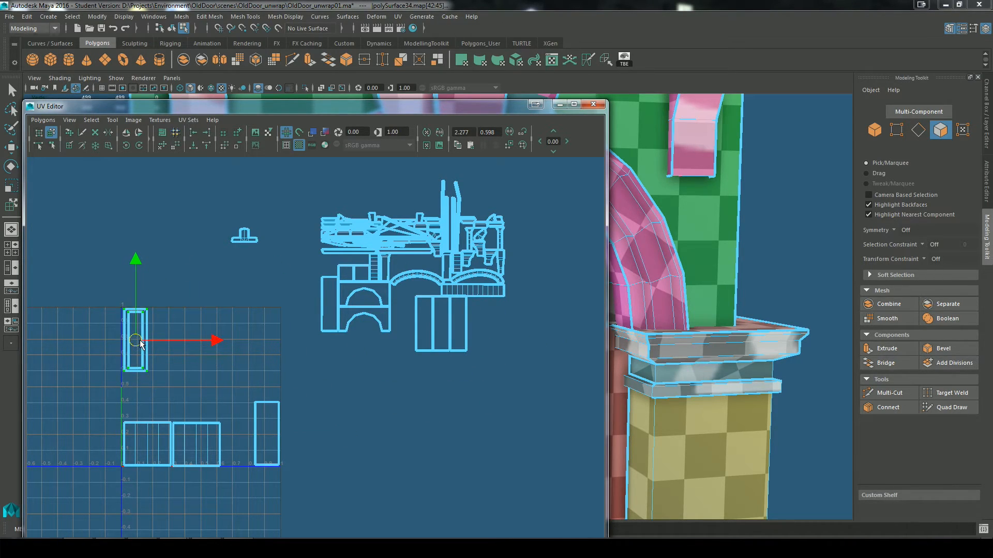
{"action": "scroll", "coordinate": [141, 341], "scroll_direction": "up", "scroll_amount": 1}
{"action": "middle_click_drag", "start_coordinate": [228, 349], "coordinate": [356, 336], "text": "alt"}
{"action": "key", "text": "f"}
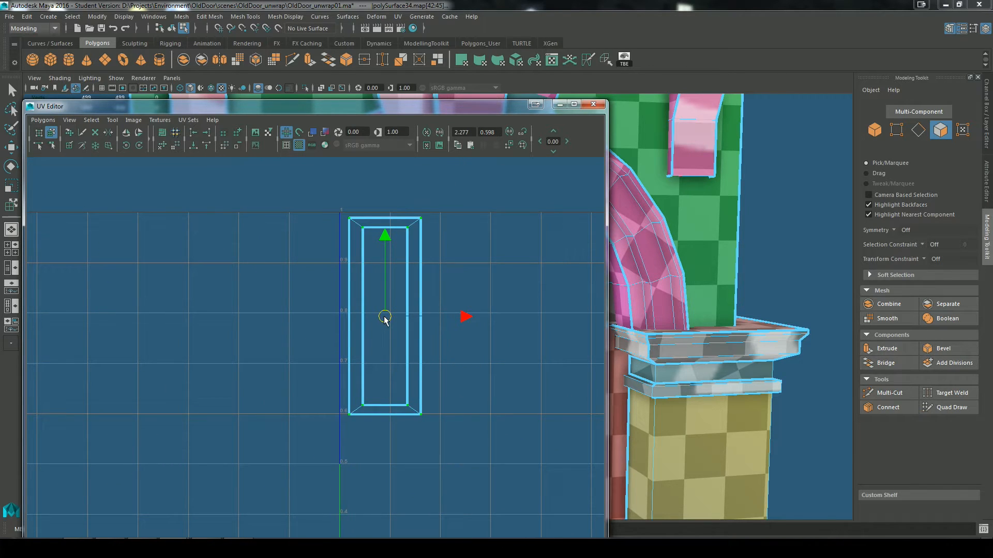
{"action": "left_click_drag", "start_coordinate": [379, 315], "coordinate": [379, 314]}
Step: Place the two wall shells with arch cutouts side by side along the UV square's upper edge, starting from the upper-right corner
{"action": "scroll", "coordinate": [470, 320], "scroll_direction": "down", "scroll_amount": 7}
{"action": "scroll", "coordinate": [508, 366], "scroll_direction": "up", "scroll_amount": 1}
{"action": "middle_click_drag", "start_coordinate": [508, 367], "coordinate": [301, 414], "text": "alt"}
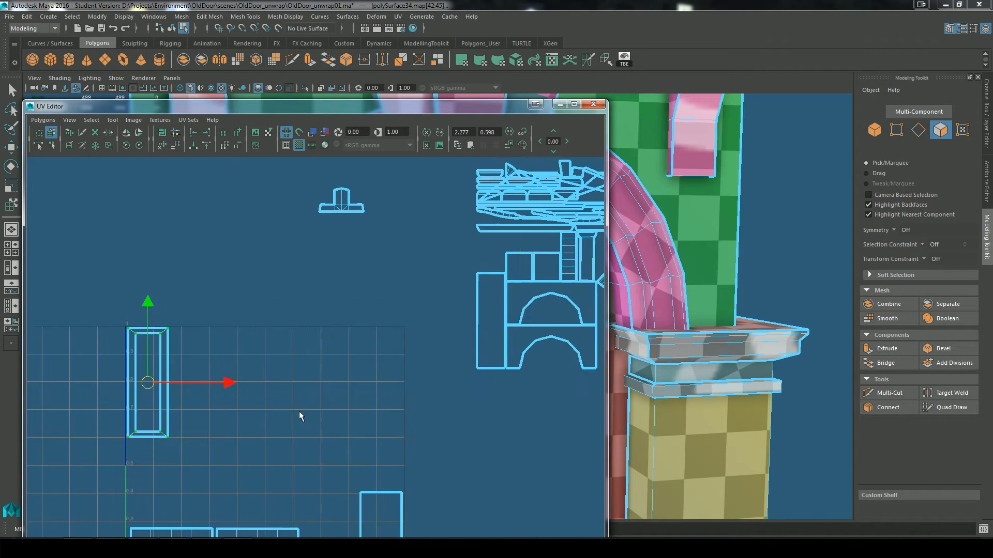
{"action": "scroll", "coordinate": [393, 388], "scroll_direction": "down", "scroll_amount": 6}
{"action": "left_click", "coordinate": [444, 357]}
{"action": "left_click_drag", "start_coordinate": [443, 352], "coordinate": [340, 358]}
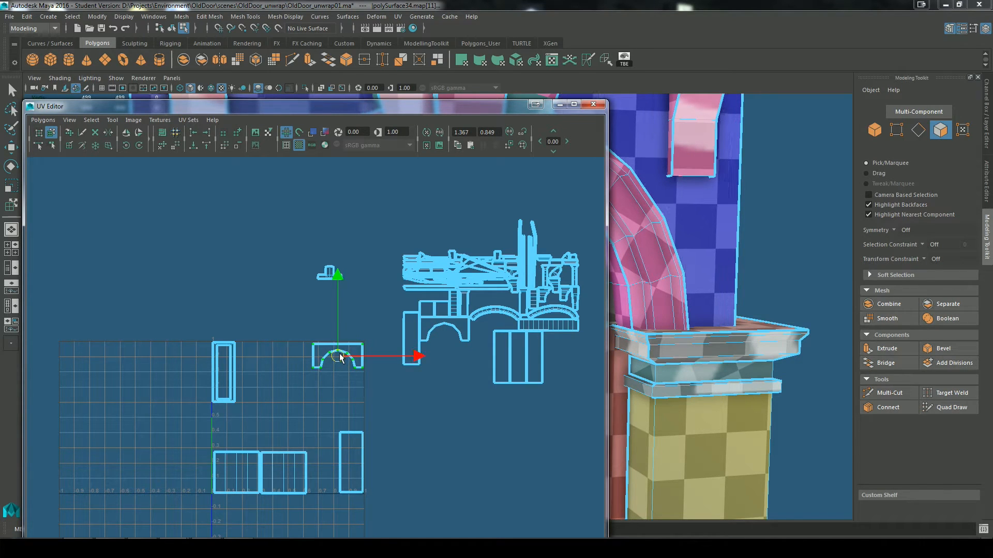
{"action": "left_click", "coordinate": [445, 332]}
{"action": "left_click_drag", "start_coordinate": [444, 332], "coordinate": [285, 359]}
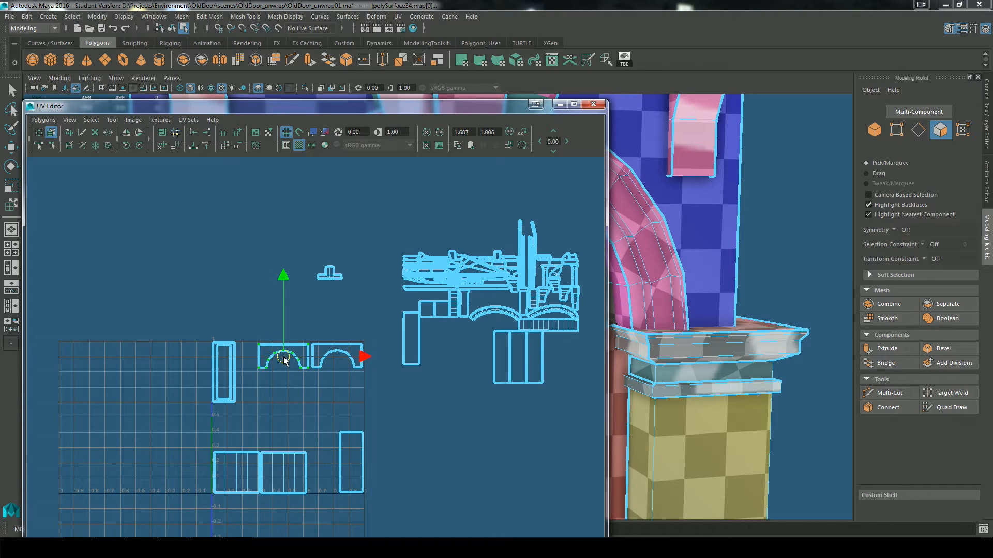
Step: Fit the narrow rectangular shell between the framed shell and the arch shells, and tuck the T-shaped shell inside the left arch cutout
{"action": "left_click", "coordinate": [413, 345]}
{"action": "left_click_drag", "start_coordinate": [414, 345], "coordinate": [252, 376]}
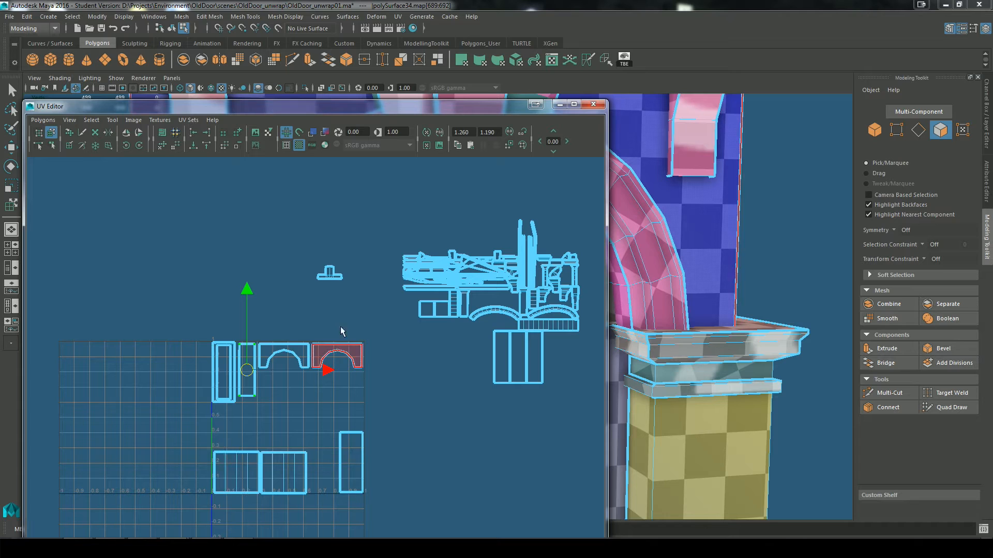
{"action": "left_click", "coordinate": [329, 274]}
{"action": "left_click_drag", "start_coordinate": [329, 274], "coordinate": [286, 375]}
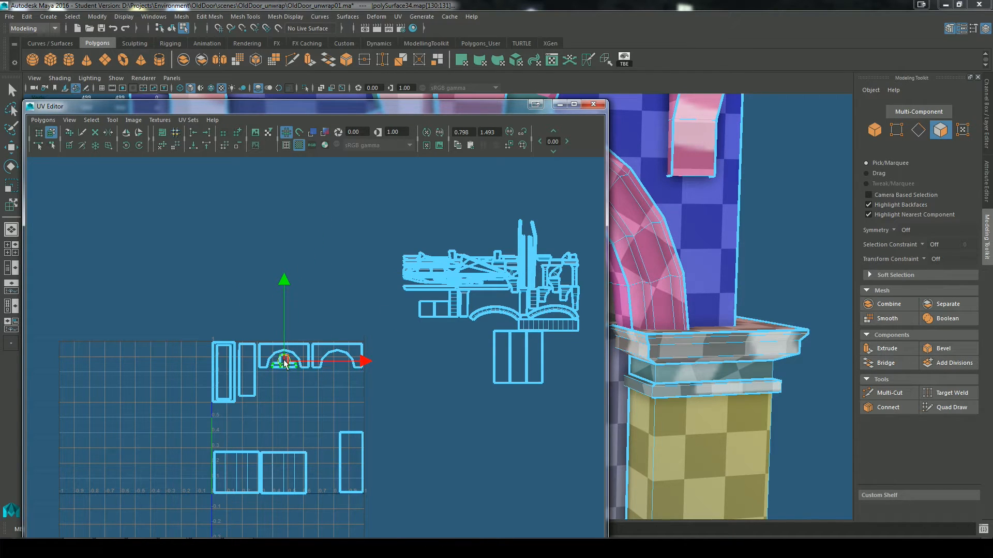
Step: Line up the three remaining tall rectangular shells side by side below the right arch shell, working inward from the UV square's right edge
{"action": "left_click", "coordinate": [517, 370]}
{"action": "left_click_drag", "start_coordinate": [517, 369], "coordinate": [354, 405]}
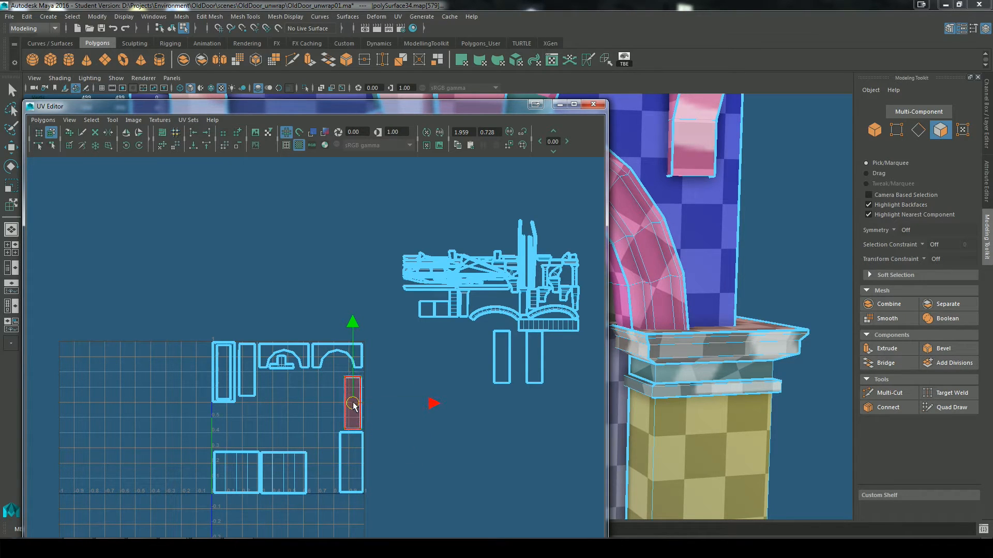
{"action": "left_click", "coordinate": [502, 356]}
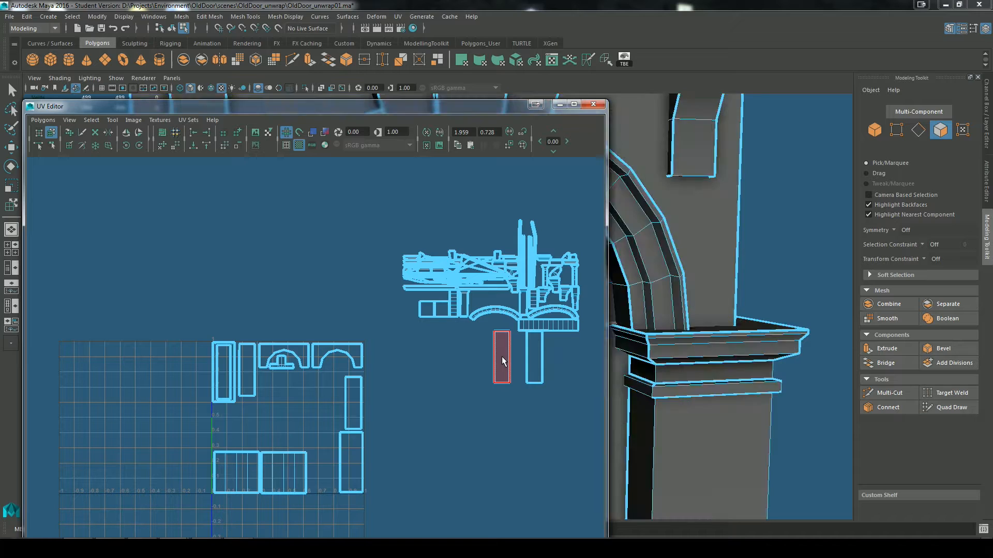
{"action": "left_click_drag", "start_coordinate": [499, 362], "coordinate": [336, 406]}
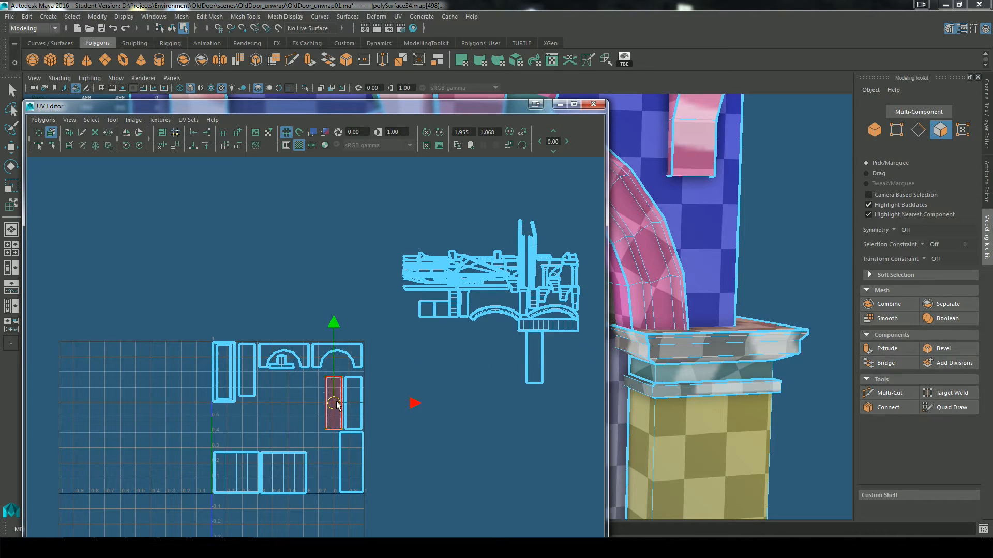
{"action": "left_click", "coordinate": [534, 371]}
{"action": "left_click_drag", "start_coordinate": [536, 362], "coordinate": [316, 409]}
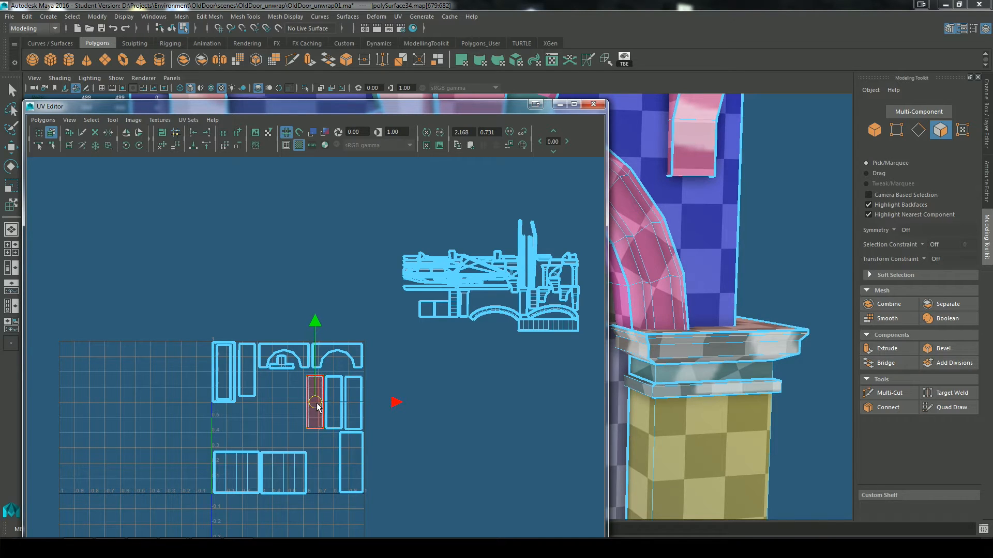
Step: Stack the two curved arch shells above the lower-left square shells and place the long segmented strip shell beside them
{"action": "left_click", "coordinate": [494, 312]}
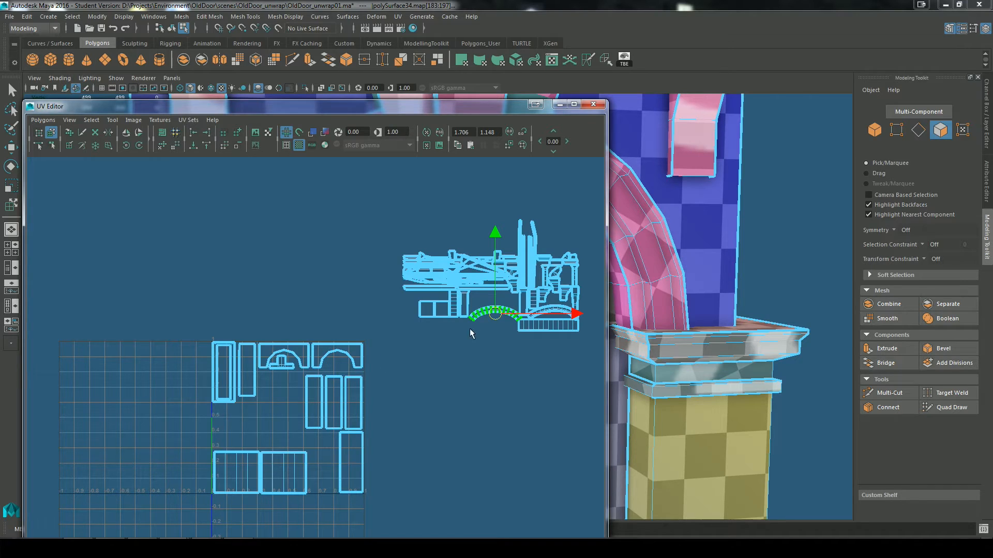
{"action": "left_click_drag", "start_coordinate": [497, 316], "coordinate": [242, 444]}
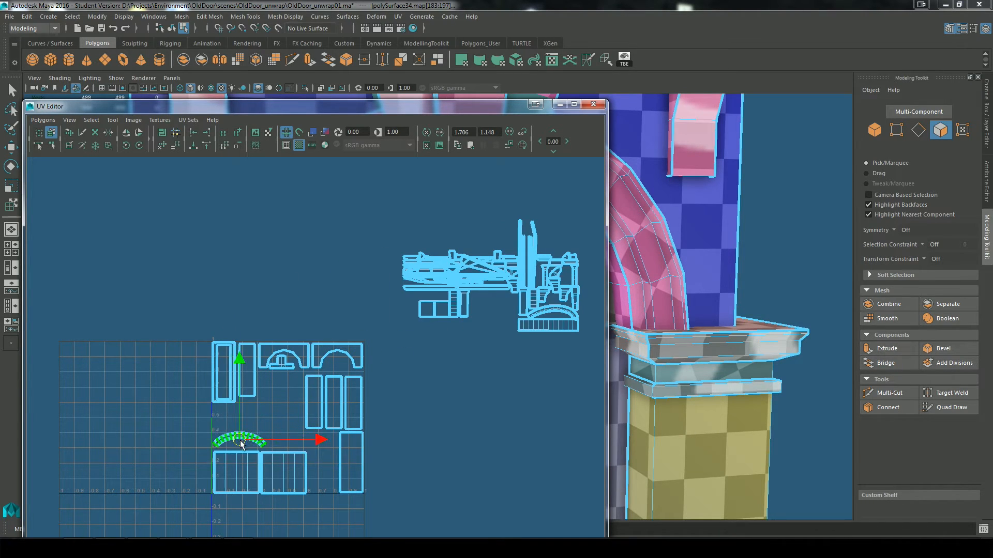
{"action": "left_click", "coordinate": [563, 312]}
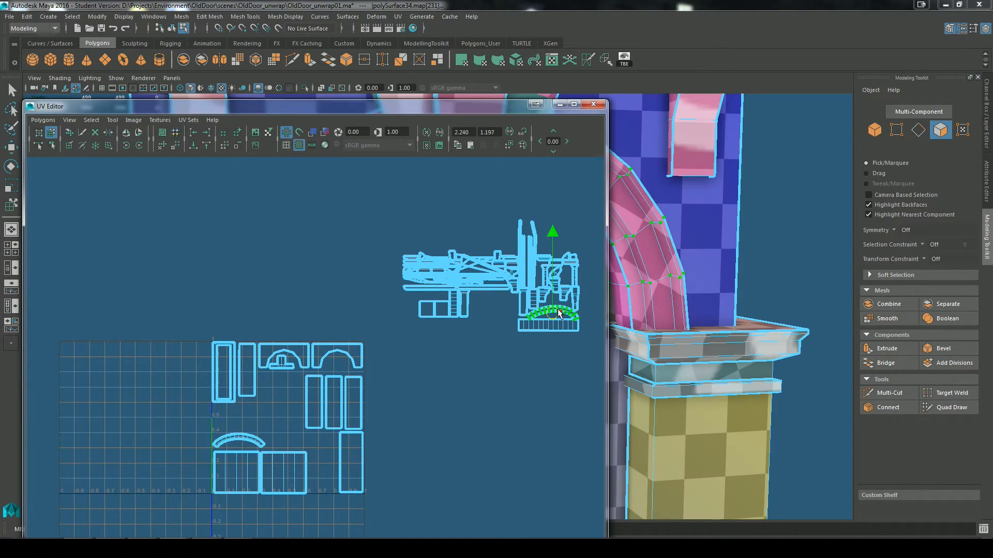
{"action": "left_click_drag", "start_coordinate": [558, 314], "coordinate": [244, 429]}
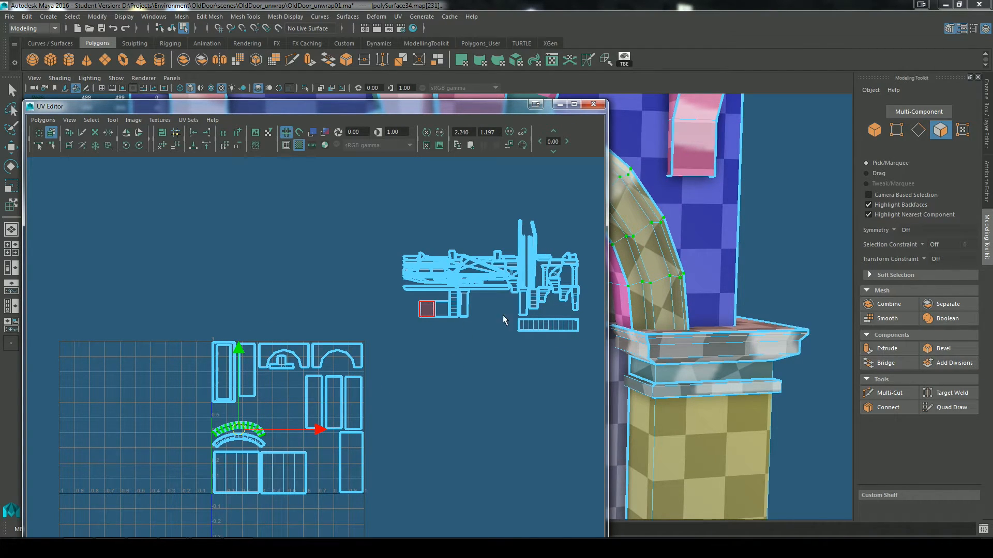
{"action": "left_click", "coordinate": [548, 325]}
{"action": "left_click_drag", "start_coordinate": [548, 325], "coordinate": [307, 441]}
{"action": "left_click", "coordinate": [525, 262]}
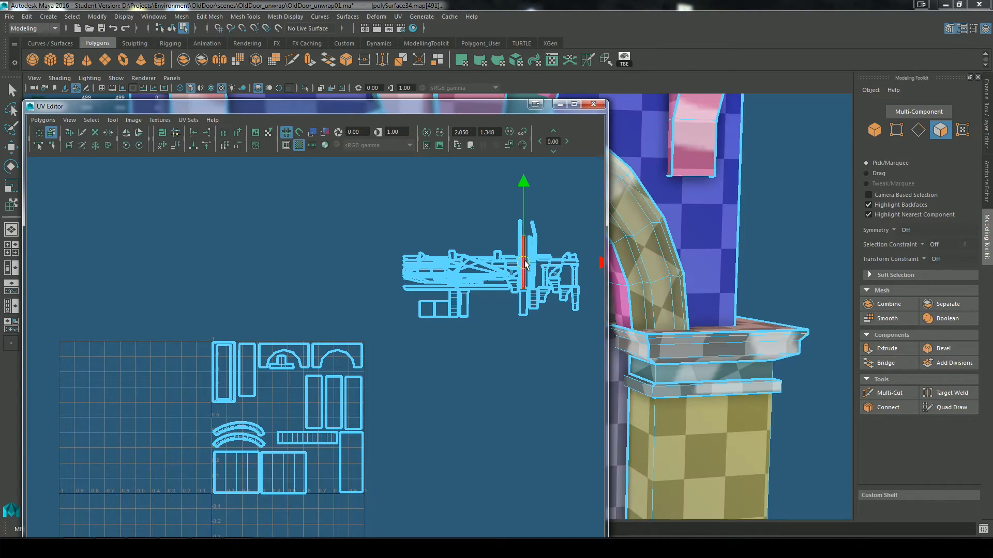
{"action": "left_click", "coordinate": [485, 272]}
{"action": "left_click", "coordinate": [429, 310]}
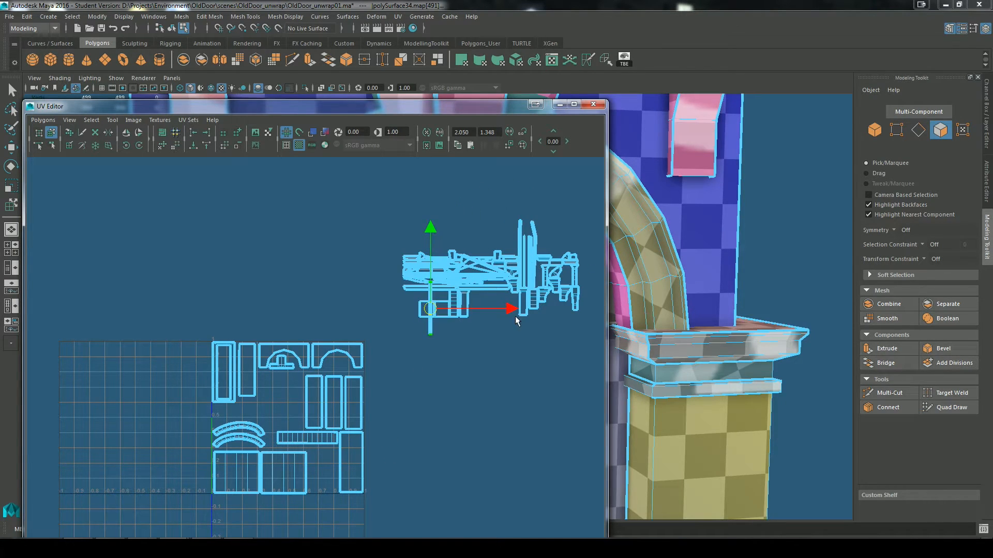
{"action": "key", "text": "ctrl+z"}
Step: Examine the shells placed in the UV square and compare them with the checkered doorway model
{"action": "scroll", "coordinate": [548, 315], "scroll_direction": "up", "scroll_amount": 2}
{"action": "middle_click_drag", "start_coordinate": [475, 328], "coordinate": [459, 326], "text": "alt"}
{"action": "scroll", "coordinate": [478, 346], "scroll_direction": "up", "scroll_amount": 4}
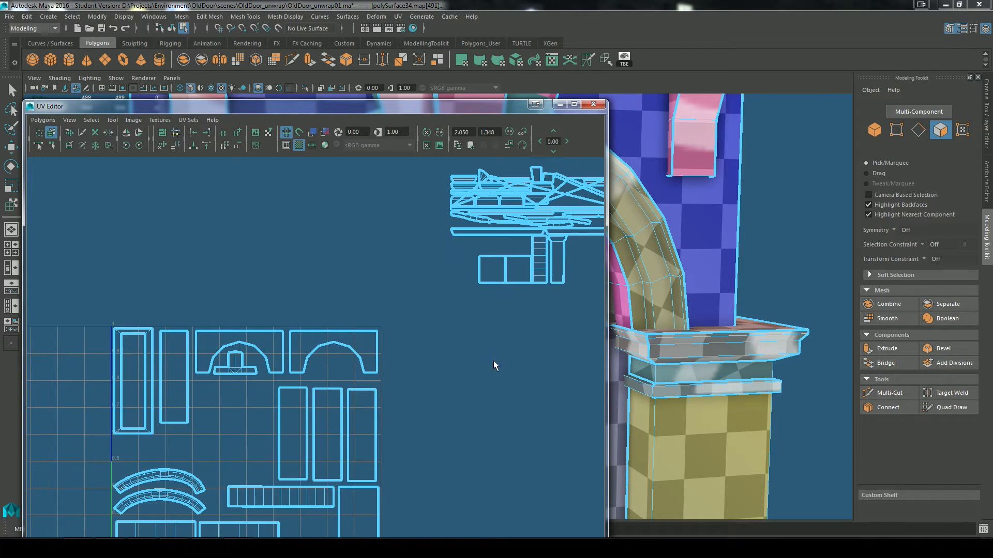
{"action": "right_click_drag", "start_coordinate": [495, 366], "coordinate": [499, 369], "text": "alt"}
{"action": "middle_click_drag", "start_coordinate": [338, 418], "coordinate": [315, 319], "text": "alt"}
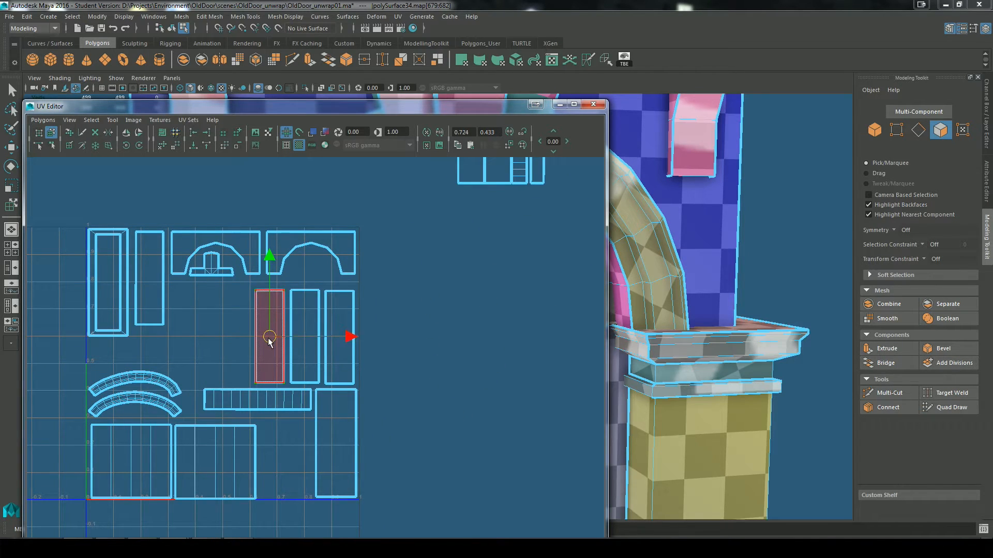
{"action": "left_click_drag", "start_coordinate": [270, 342], "coordinate": [271, 341]}
{"action": "left_click_drag", "start_coordinate": [488, 107], "coordinate": [227, 107]}
{"action": "right_click_drag", "start_coordinate": [548, 282], "coordinate": [594, 297], "text": "alt"}
{"action": "middle_click_drag", "start_coordinate": [594, 297], "coordinate": [708, 238], "text": "alt"}
{"action": "right_click_drag", "start_coordinate": [709, 238], "coordinate": [539, 371], "text": "alt"}
{"action": "middle_click_drag", "start_coordinate": [538, 370], "coordinate": [709, 239], "text": "alt"}
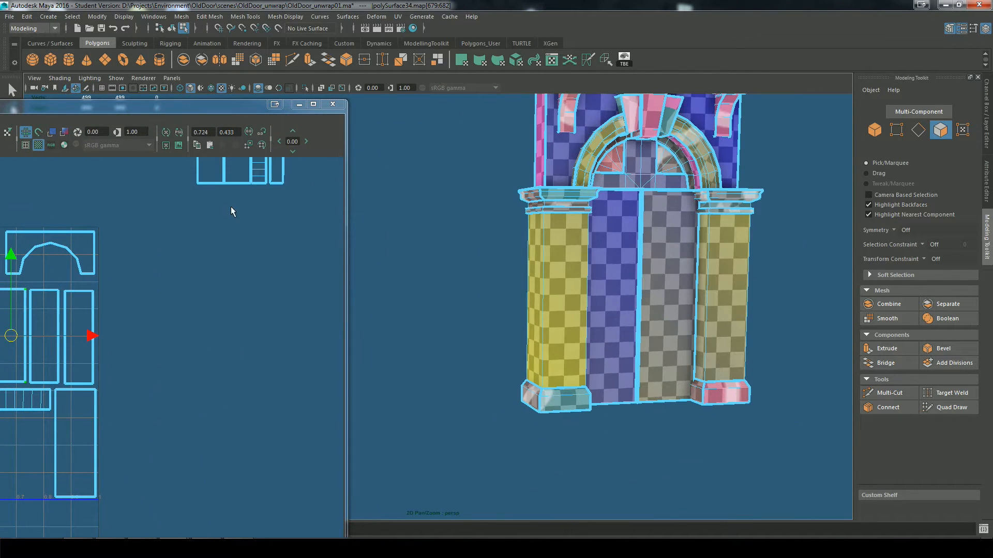
Step: Hide the checker texture and check the lower-left square shell against the pillar faces on the model
{"action": "left_click_drag", "start_coordinate": [244, 101], "coordinate": [549, 46]}
{"action": "left_click", "coordinate": [188, 414]}
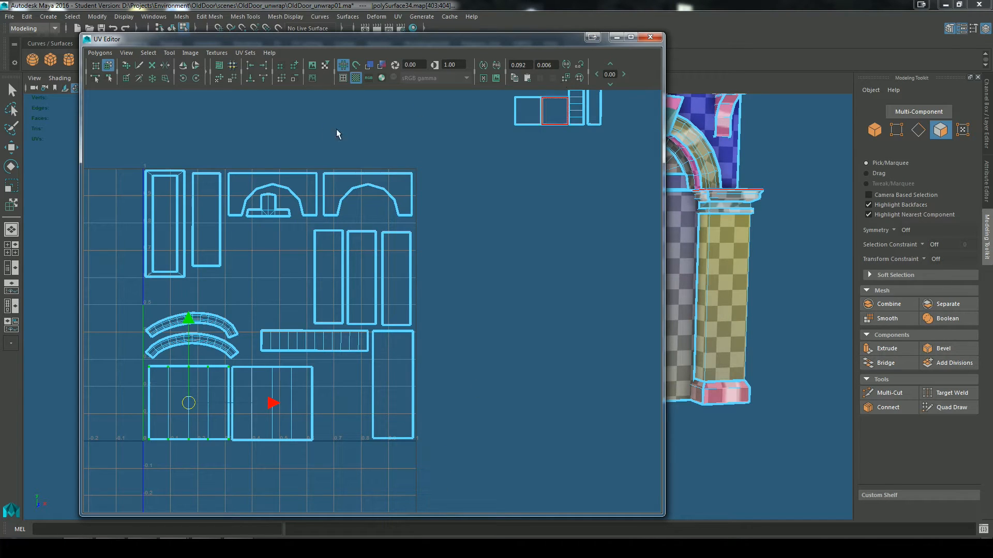
{"action": "left_click", "coordinate": [361, 76]}
{"action": "left_click_drag", "start_coordinate": [522, 40], "coordinate": [365, 60]}
{"action": "right_click_drag", "start_coordinate": [546, 283], "coordinate": [601, 382], "text": "alt"}
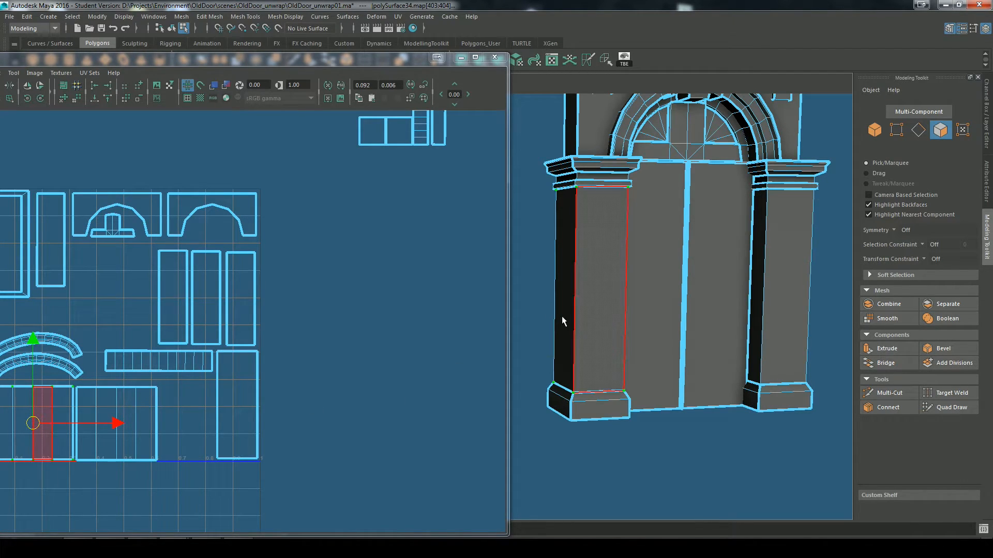
{"action": "left_click", "coordinate": [771, 302]}
{"action": "mouse_move", "coordinate": [305, 61]}
{"action": "left_mouse_down"}
{"action": "mouse_move", "coordinate": [374, 62]}
{"action": "mouse_move", "coordinate": [324, 61]}
{"action": "left_mouse_up"}
Step: Check the tall rectangular shells against the pillar and door faces by selecting a door face and its bottom edge
{"action": "left_click", "coordinate": [261, 395]}
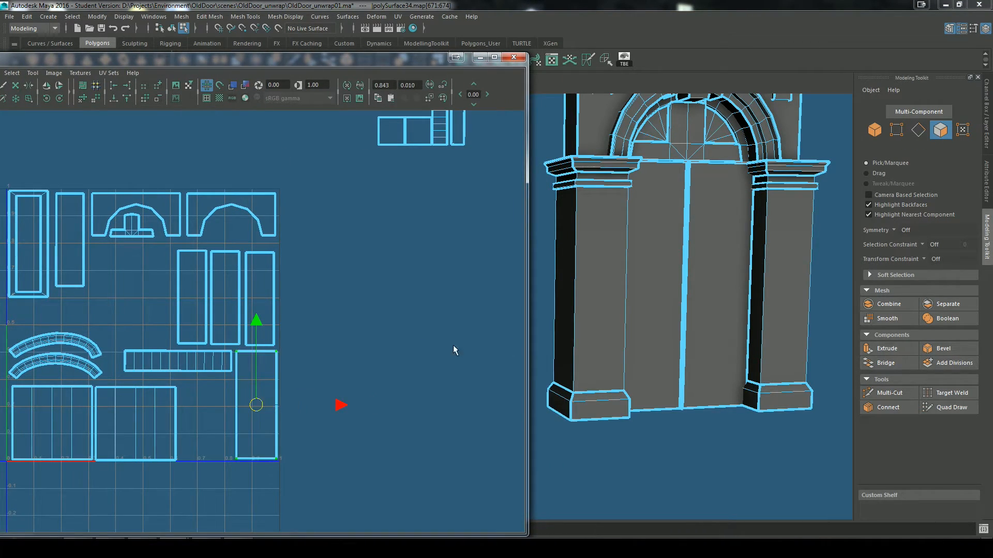
{"action": "middle_click_drag", "start_coordinate": [341, 404], "coordinate": [408, 349], "text": "alt"}
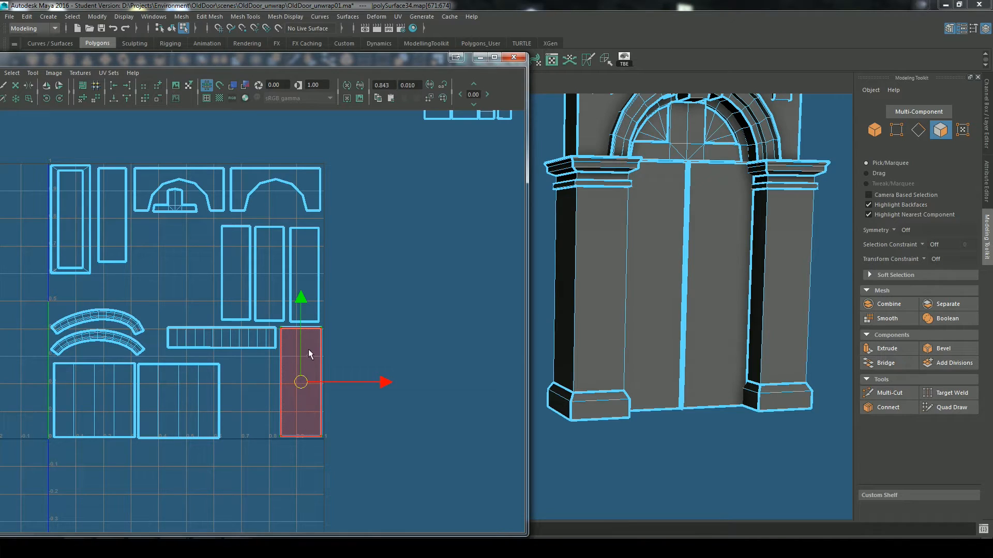
{"action": "right_click_drag", "start_coordinate": [308, 349], "coordinate": [309, 364]}
{"action": "left_click", "coordinate": [613, 299]}
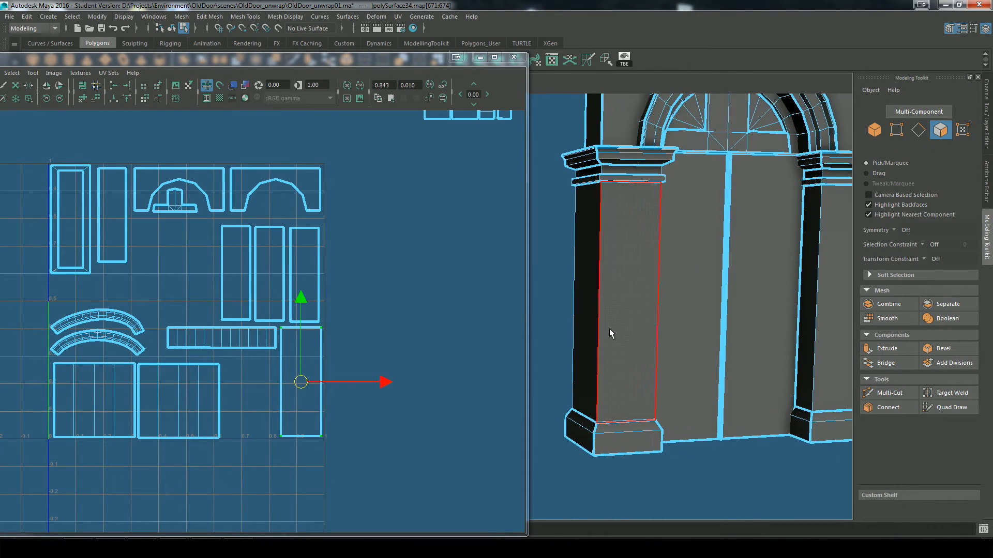
{"action": "left_click_drag", "start_coordinate": [609, 328], "coordinate": [670, 367], "text": "alt"}
{"action": "middle_click_drag", "start_coordinate": [657, 434], "coordinate": [661, 305], "text": "alt"}
{"action": "left_click", "coordinate": [629, 355]}
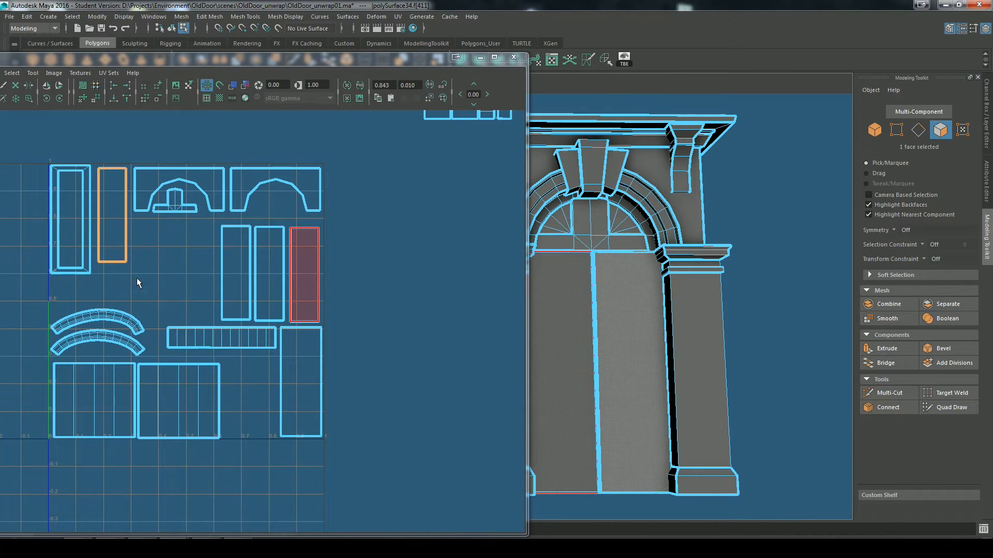
{"action": "right_click_drag", "start_coordinate": [600, 290], "coordinate": [597, 222]}
{"action": "left_click", "coordinate": [639, 494]}
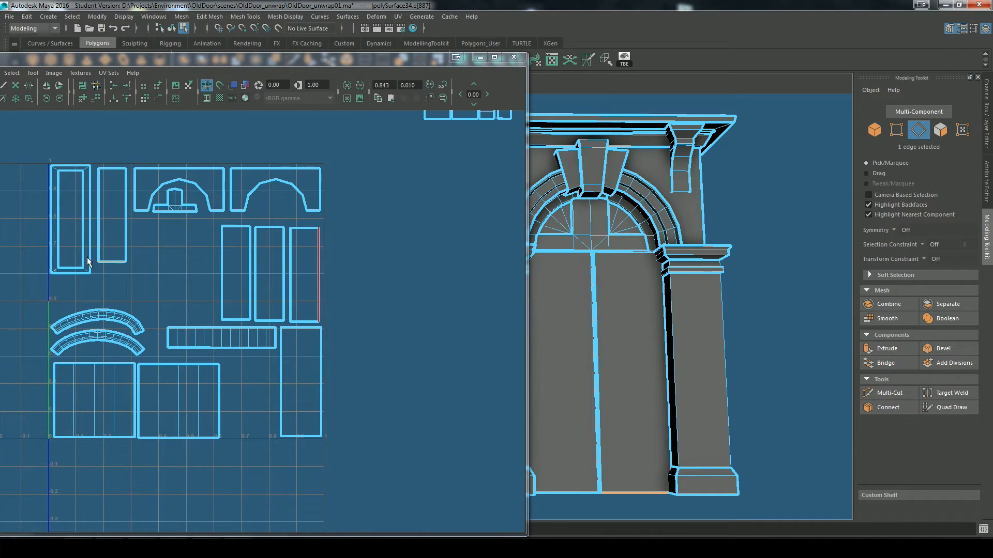
Step: Stack the two small square shells one above the other beside the second segmented square at the UV square's lower edge
{"action": "scroll", "coordinate": [388, 327], "scroll_direction": "down", "scroll_amount": 6}
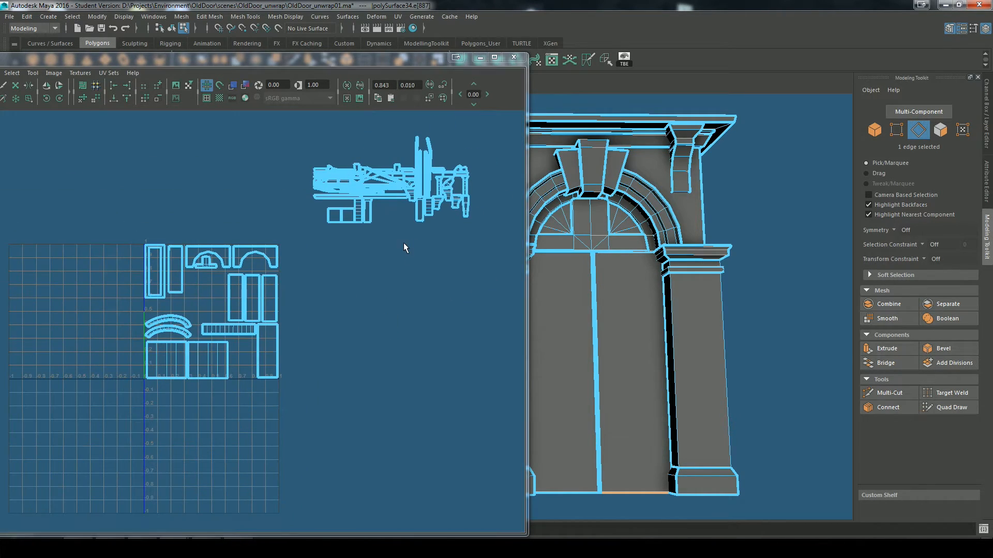
{"action": "middle_click_drag", "start_coordinate": [403, 243], "coordinate": [384, 282], "text": "alt"}
{"action": "scroll", "coordinate": [366, 296], "scroll_direction": "up", "scroll_amount": 4}
{"action": "scroll", "coordinate": [422, 245], "scroll_direction": "down", "scroll_amount": 1}
{"action": "scroll", "coordinate": [429, 242], "scroll_direction": "up", "scroll_amount": 1}
{"action": "middle_click_drag", "start_coordinate": [453, 240], "coordinate": [412, 274], "text": "alt"}
{"action": "scroll", "coordinate": [362, 248], "scroll_direction": "up", "scroll_amount": 1}
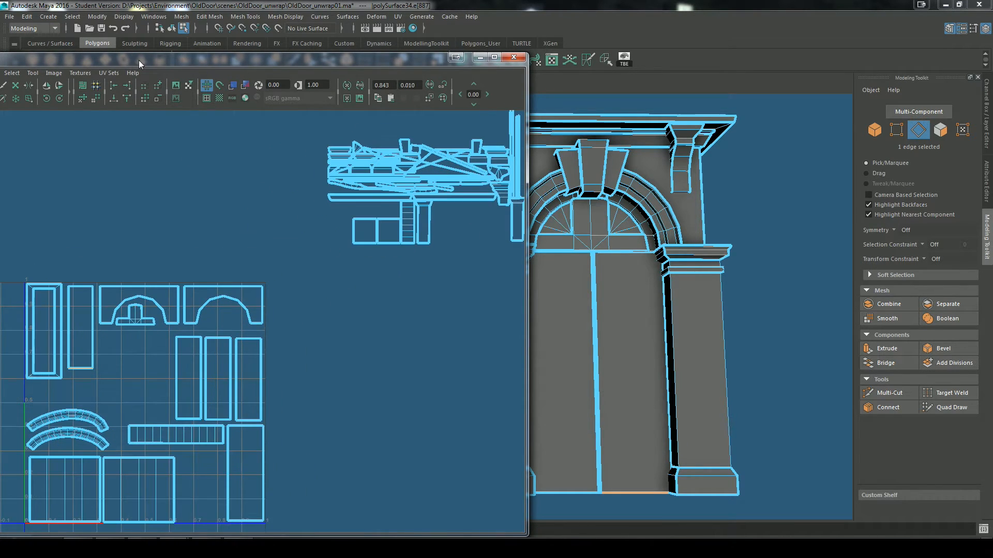
{"action": "left_click_drag", "start_coordinate": [139, 60], "coordinate": [239, 37]}
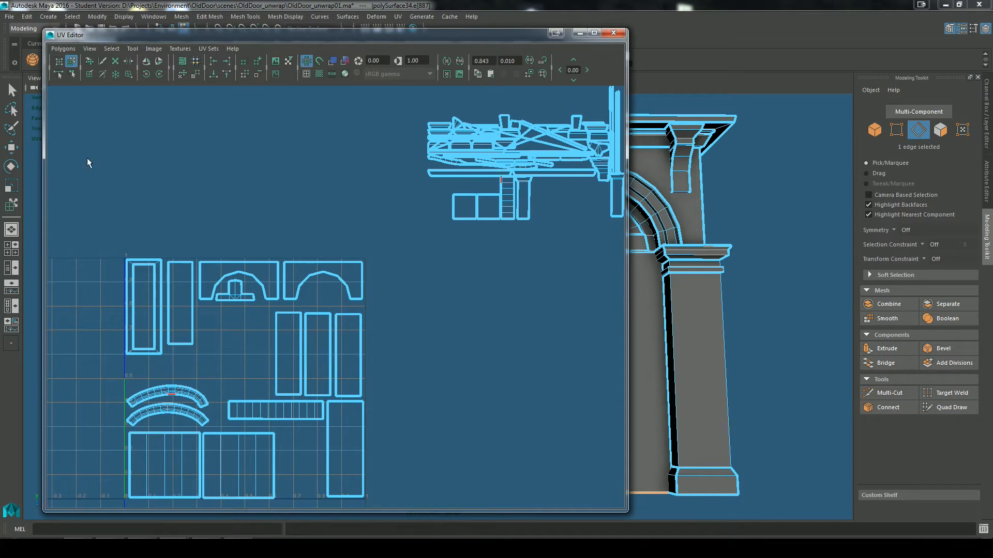
{"action": "left_click", "coordinate": [465, 206]}
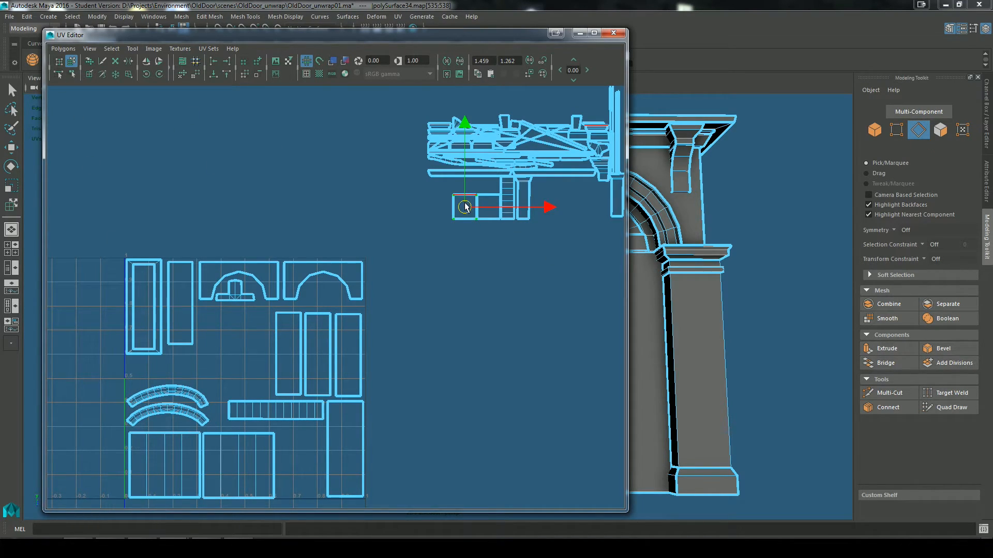
{"action": "left_click_drag", "start_coordinate": [464, 207], "coordinate": [289, 486]}
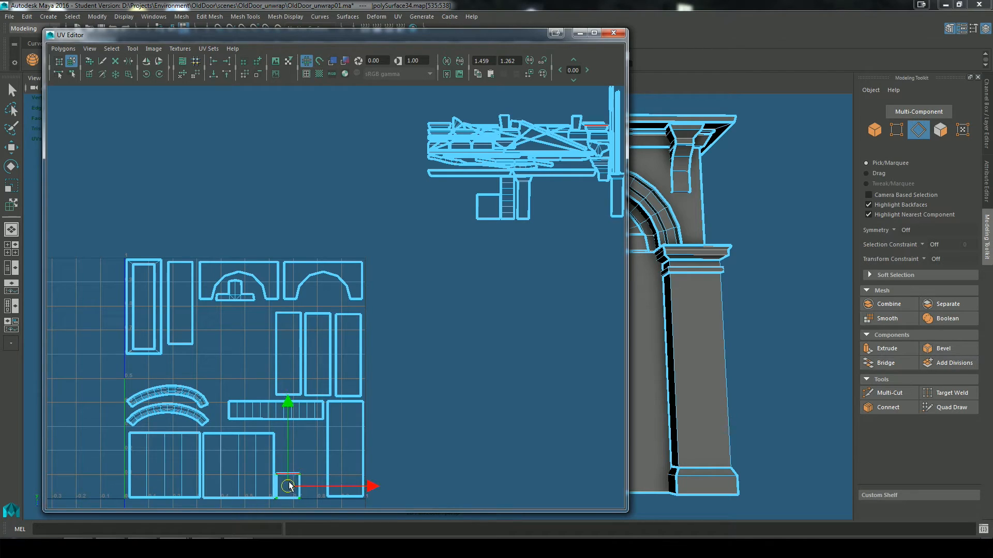
{"action": "left_click_drag", "start_coordinate": [488, 209], "coordinate": [289, 460]}
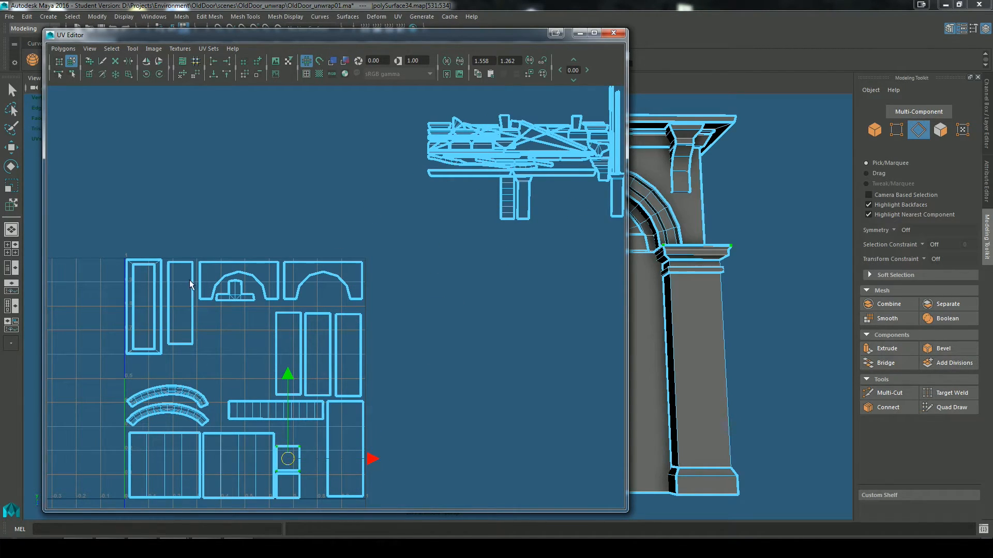
Step: Move the short vertical segmented shell into the gap between the small squares and the lower-right tall rectangle
{"action": "scroll", "coordinate": [419, 366], "scroll_direction": "up", "scroll_amount": 1}
{"action": "middle_click_drag", "start_coordinate": [416, 361], "coordinate": [338, 356], "text": "alt"}
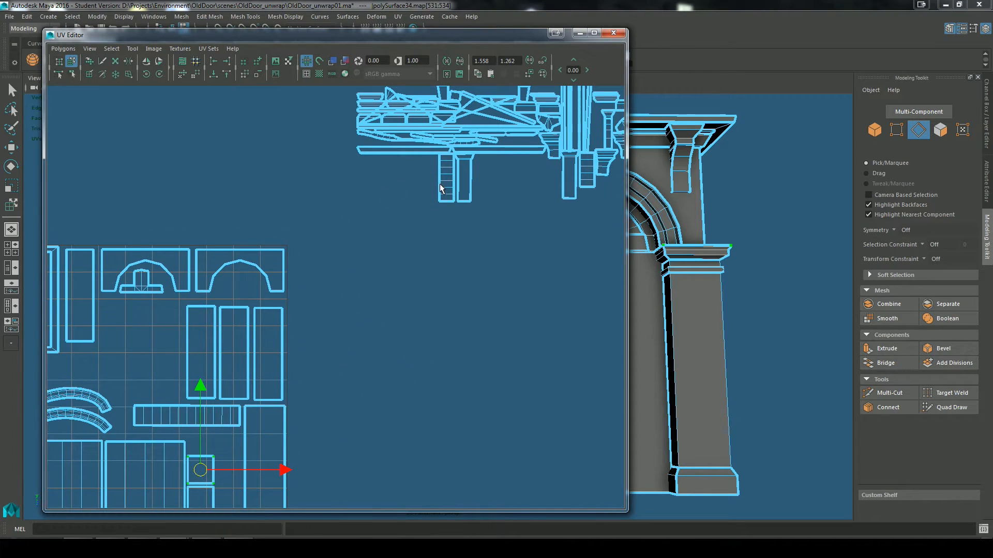
{"action": "left_click_drag", "start_coordinate": [449, 181], "coordinate": [239, 469]}
{"action": "key", "text": "ctrl+z"}
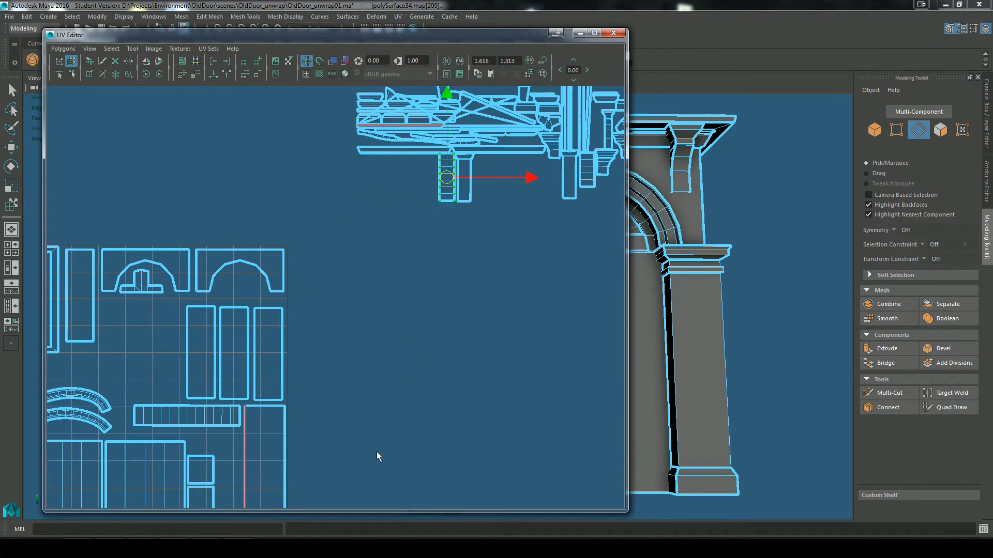
{"action": "middle_click_drag", "start_coordinate": [377, 457], "coordinate": [524, 331], "text": "alt"}
{"action": "right_click_drag", "start_coordinate": [378, 346], "coordinate": [381, 346], "text": "alt"}
{"action": "scroll", "coordinate": [379, 324], "scroll_direction": "down", "scroll_amount": 3}
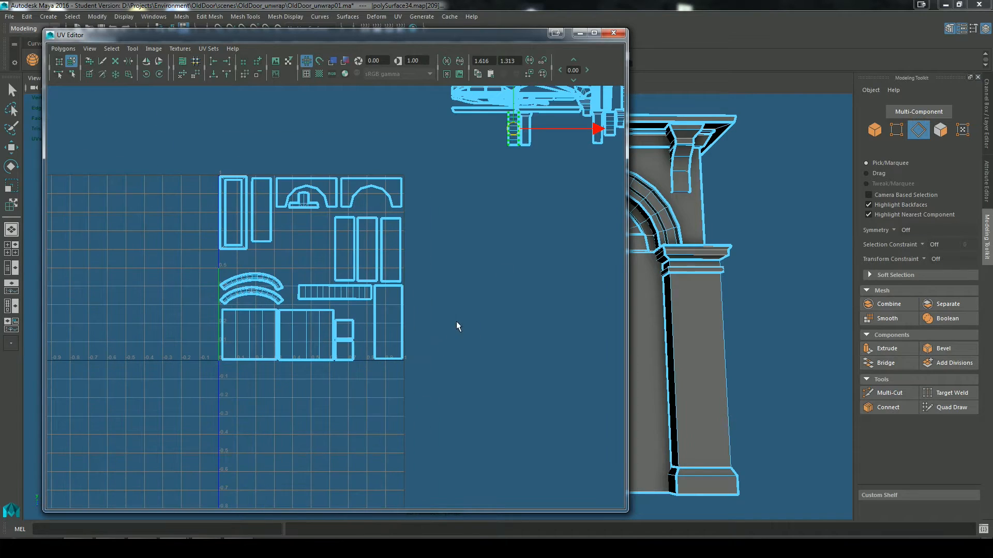
{"action": "left_click_drag", "start_coordinate": [510, 130], "coordinate": [369, 343]}
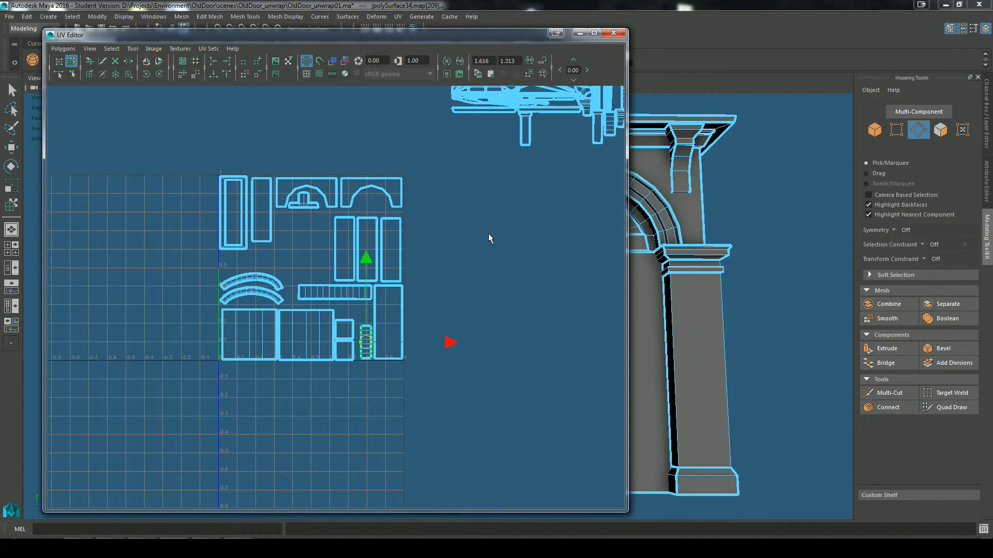
Step: Move the narrow shell with the flared top out of the unplaced pile toward the UV square
{"action": "key", "text": "q"}
{"action": "left_click", "coordinate": [462, 278]}
{"action": "scroll", "coordinate": [445, 264], "scroll_direction": "up", "scroll_amount": 1}
{"action": "middle_click_drag", "start_coordinate": [321, 163], "coordinate": [284, 225], "text": "alt"}
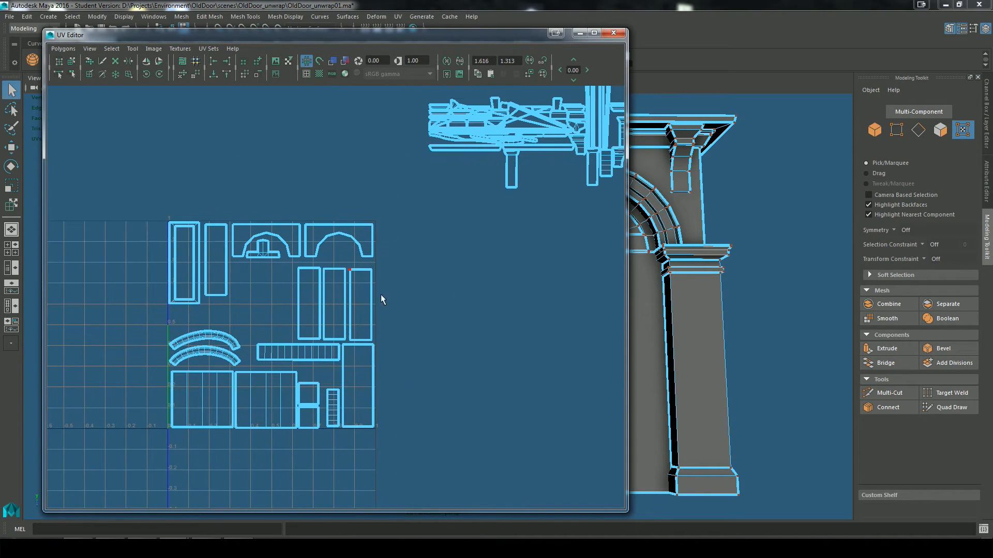
{"action": "scroll", "coordinate": [470, 281], "scroll_direction": "up", "scroll_amount": 1}
{"action": "middle_click_drag", "start_coordinate": [470, 282], "coordinate": [382, 397], "text": "alt"}
{"action": "scroll", "coordinate": [471, 276], "scroll_direction": "up", "scroll_amount": 4}
{"action": "middle_click_drag", "start_coordinate": [472, 273], "coordinate": [335, 315], "text": "alt"}
{"action": "scroll", "coordinate": [336, 315], "scroll_direction": "down", "scroll_amount": 1}
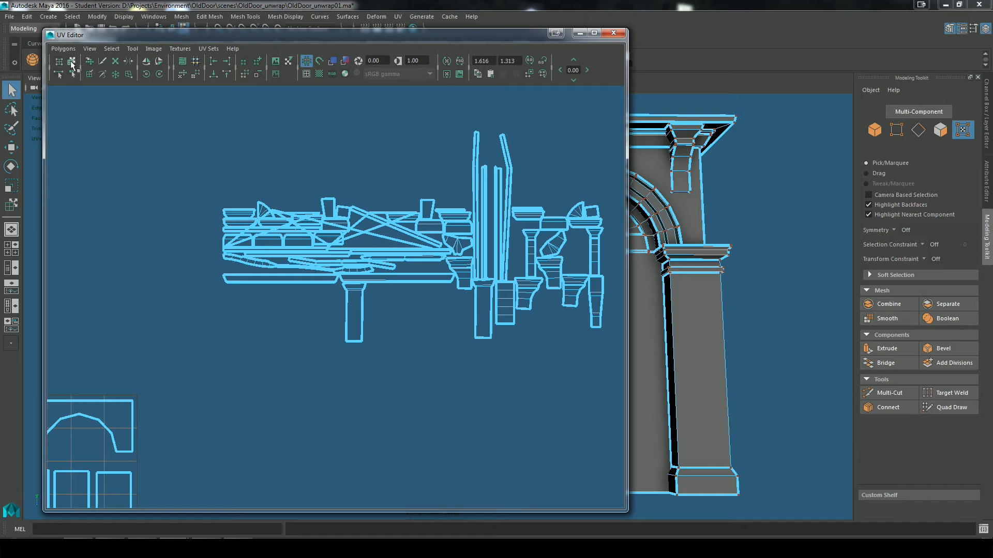
{"action": "left_click", "coordinate": [71, 62]}
{"action": "left_click_drag", "start_coordinate": [353, 314], "coordinate": [227, 420]}
{"action": "scroll", "coordinate": [326, 409], "scroll_direction": "up", "scroll_amount": 1}
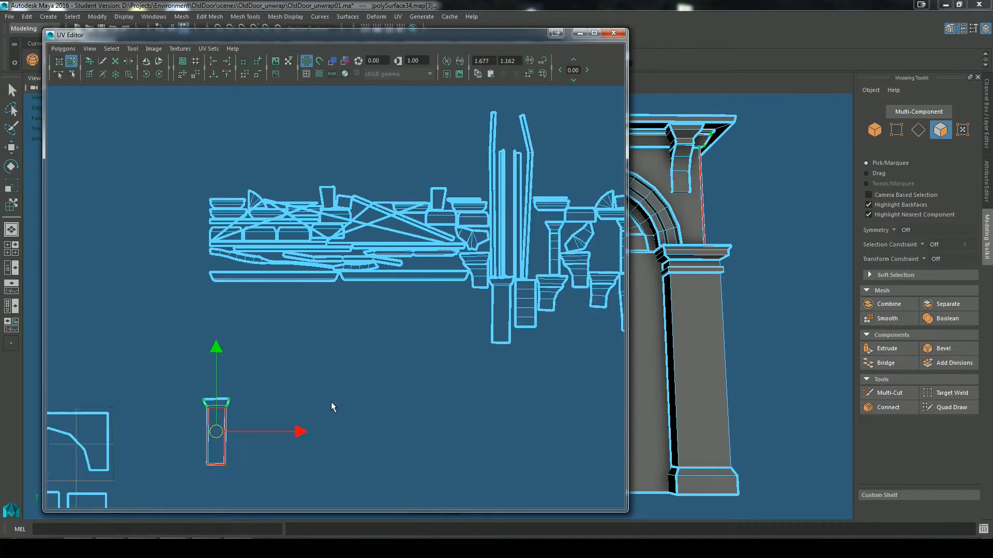
Step: Fit the flared-top shell beside the narrow rectangle, just below the left arch shell's lower-left corner
{"action": "middle_click_drag", "start_coordinate": [333, 408], "coordinate": [458, 300], "text": "alt"}
{"action": "left_click_drag", "start_coordinate": [459, 297], "coordinate": [148, 401]}
{"action": "scroll", "coordinate": [269, 406], "scroll_direction": "up", "scroll_amount": 1}
{"action": "middle_click_drag", "start_coordinate": [270, 405], "coordinate": [444, 345], "text": "alt"}
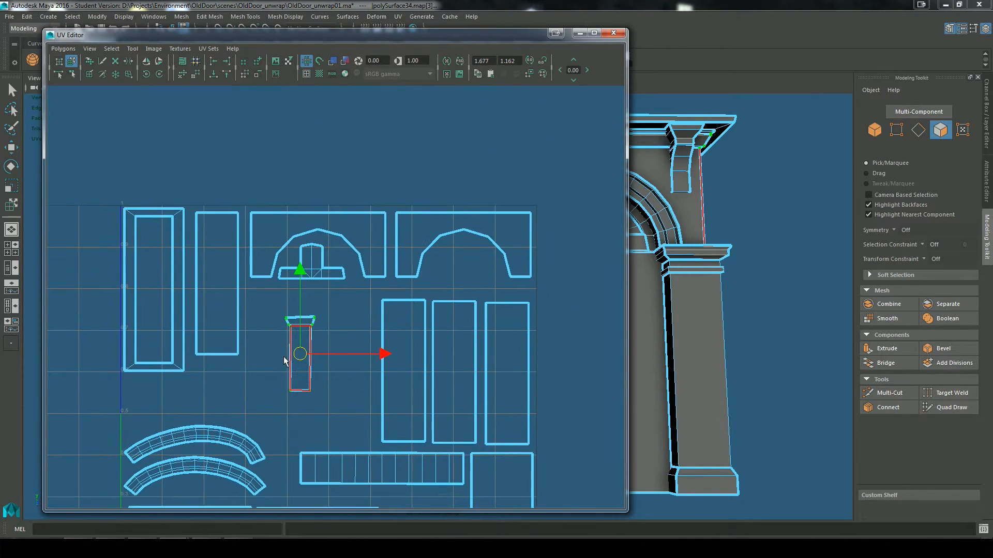
{"action": "left_click_drag", "start_coordinate": [302, 357], "coordinate": [259, 324]}
{"action": "left_click", "coordinate": [259, 288]}
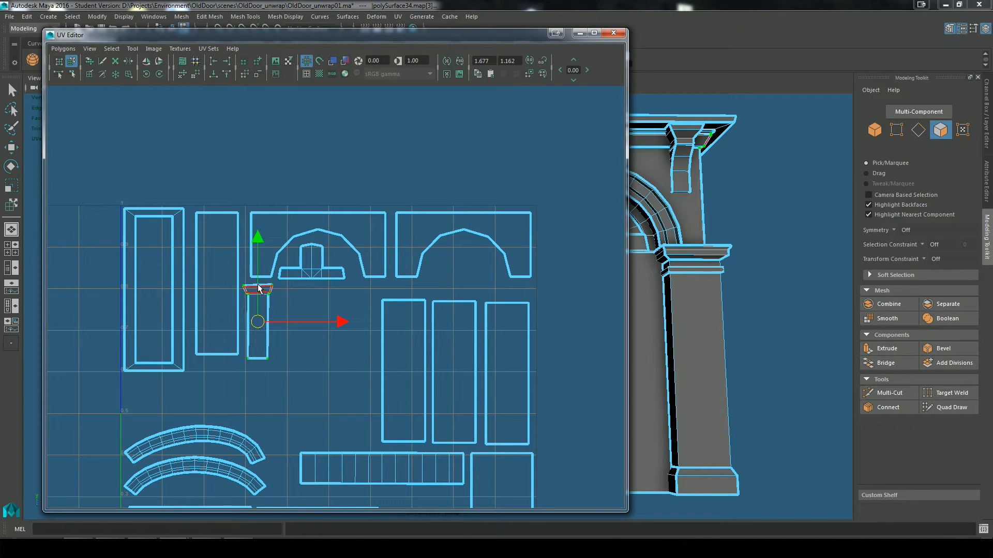
Step: Show the checker texture again, minimize the UV Editor and inspect the doorway's side wall beneath the cornice
{"action": "middle_click_drag", "start_coordinate": [704, 330], "coordinate": [718, 329], "text": "alt"}
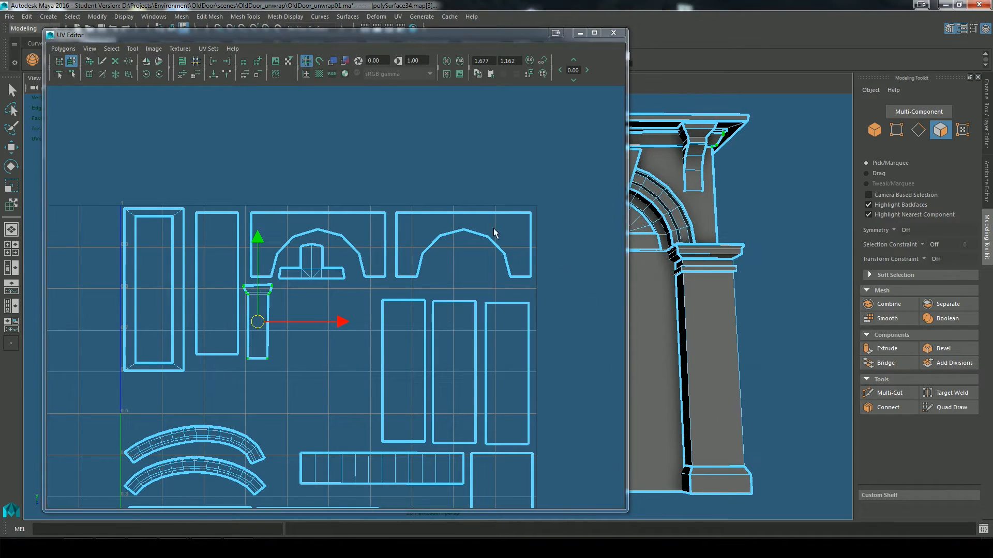
{"action": "left_click", "coordinate": [320, 74]}
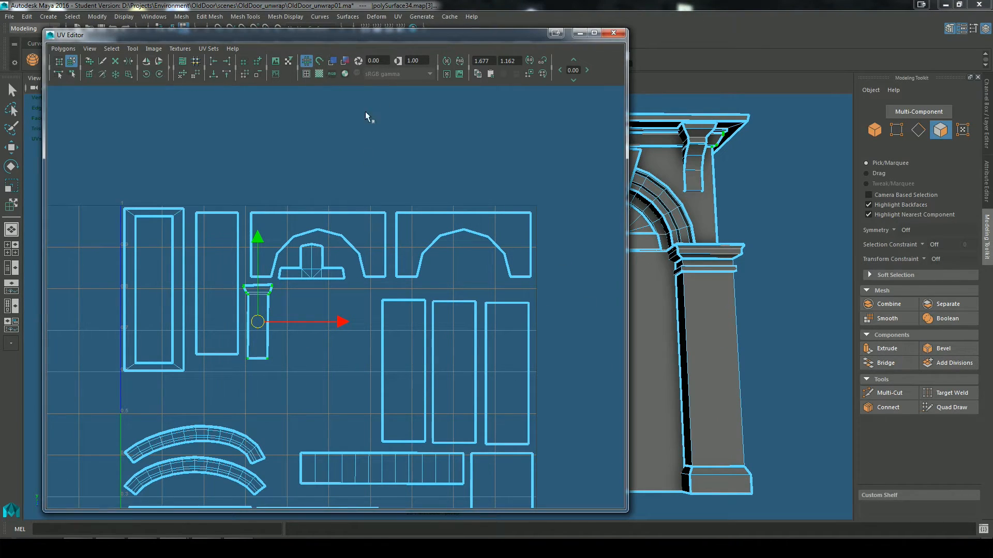
{"action": "left_click", "coordinate": [580, 33]}
{"action": "scroll", "coordinate": [683, 362], "scroll_direction": "up", "scroll_amount": 2}
{"action": "middle_click_drag", "start_coordinate": [683, 362], "coordinate": [610, 363], "text": "alt"}
{"action": "key", "text": "f"}
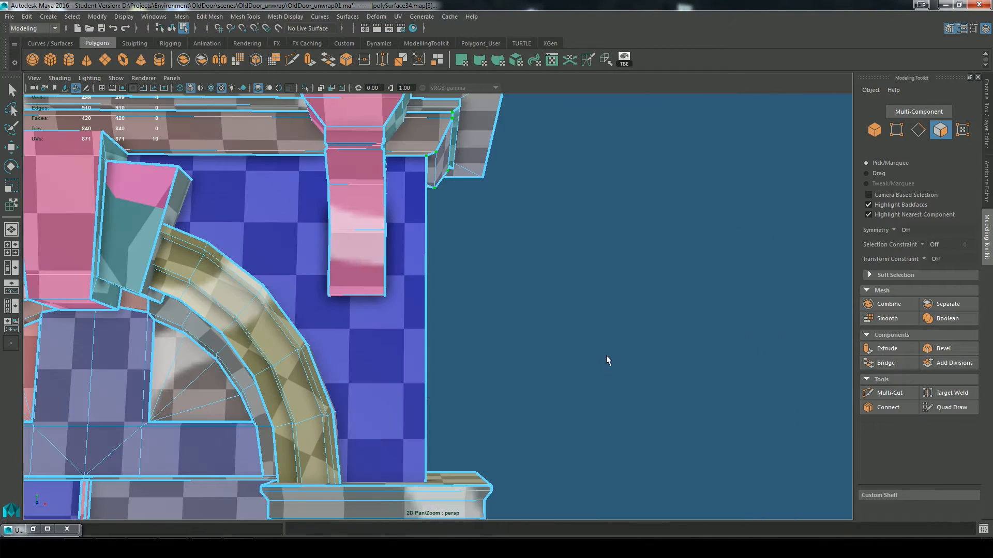
{"action": "left_click_drag", "start_coordinate": [621, 344], "coordinate": [512, 352], "text": "alt"}
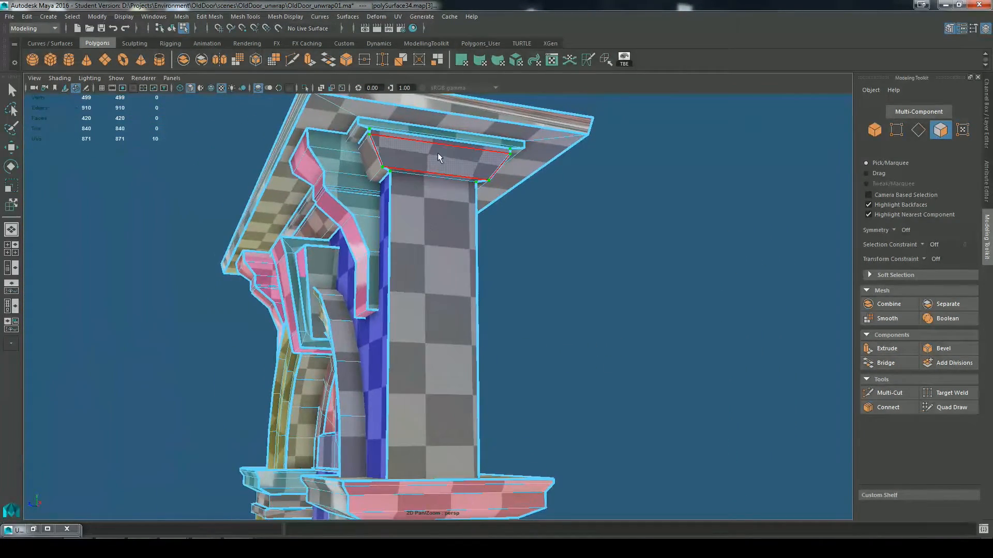
Step: Examine the checker pattern on the side wall, the sloped capital beneath the cornice and the doorway's front
{"action": "scroll", "coordinate": [596, 251], "scroll_direction": "up", "scroll_amount": 2}
{"action": "middle_click_drag", "start_coordinate": [596, 253], "coordinate": [621, 326], "text": "alt"}
{"action": "scroll", "coordinate": [635, 328], "scroll_direction": "up", "scroll_amount": 3}
{"action": "scroll", "coordinate": [647, 197], "scroll_direction": "up", "scroll_amount": 3}
{"action": "middle_click_drag", "start_coordinate": [648, 259], "coordinate": [667, 370], "text": "alt"}
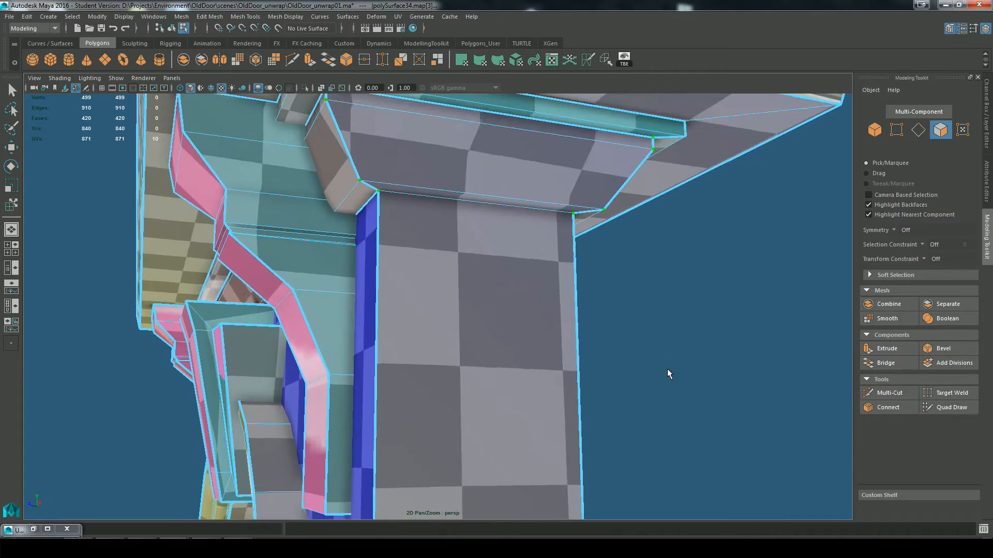
{"action": "left_click_drag", "start_coordinate": [667, 371], "coordinate": [641, 357], "text": "alt"}
{"action": "left_click_drag", "start_coordinate": [474, 168], "coordinate": [551, 129], "text": "alt"}
{"action": "scroll", "coordinate": [493, 241], "scroll_direction": "down", "scroll_amount": 5}
{"action": "left_click_drag", "start_coordinate": [565, 291], "coordinate": [512, 326], "text": "alt"}
{"action": "scroll", "coordinate": [446, 265], "scroll_direction": "up", "scroll_amount": 4}
{"action": "scroll", "coordinate": [512, 326], "scroll_direction": "down", "scroll_amount": 8}
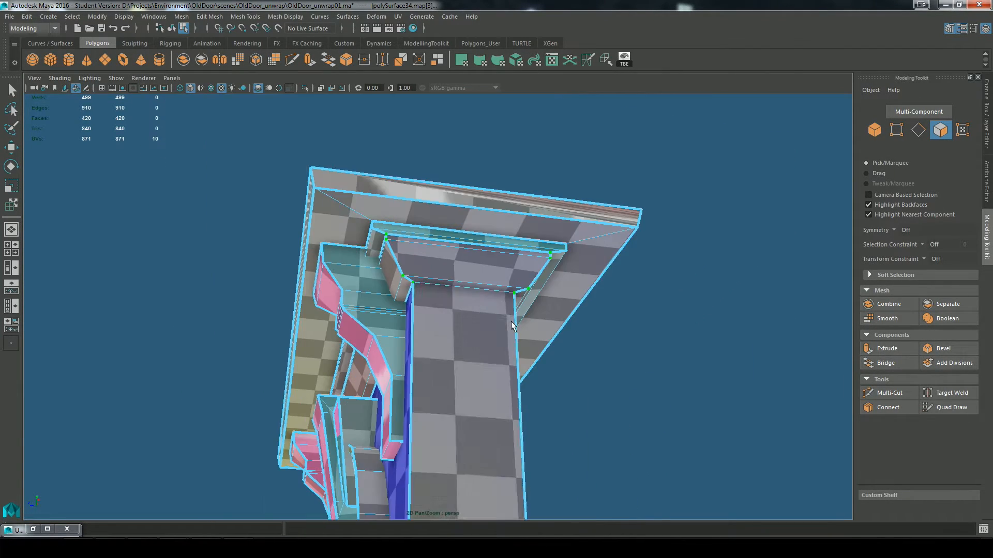
{"action": "middle_click_drag", "start_coordinate": [532, 438], "coordinate": [586, 154], "text": "alt"}
{"action": "scroll", "coordinate": [586, 153], "scroll_direction": "down", "scroll_amount": 5}
{"action": "left_click_drag", "start_coordinate": [556, 243], "coordinate": [432, 359], "text": "alt"}
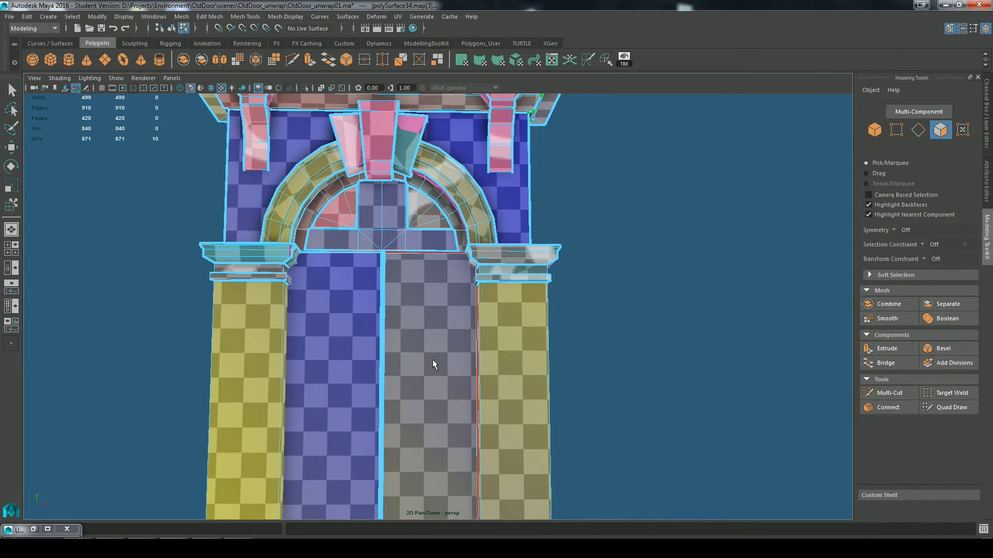
Step: Cut the UVs along the edge where the gray side wall meets the underside of its sloped capital
{"action": "left_click_drag", "start_coordinate": [667, 315], "coordinate": [574, 206], "text": "alt"}
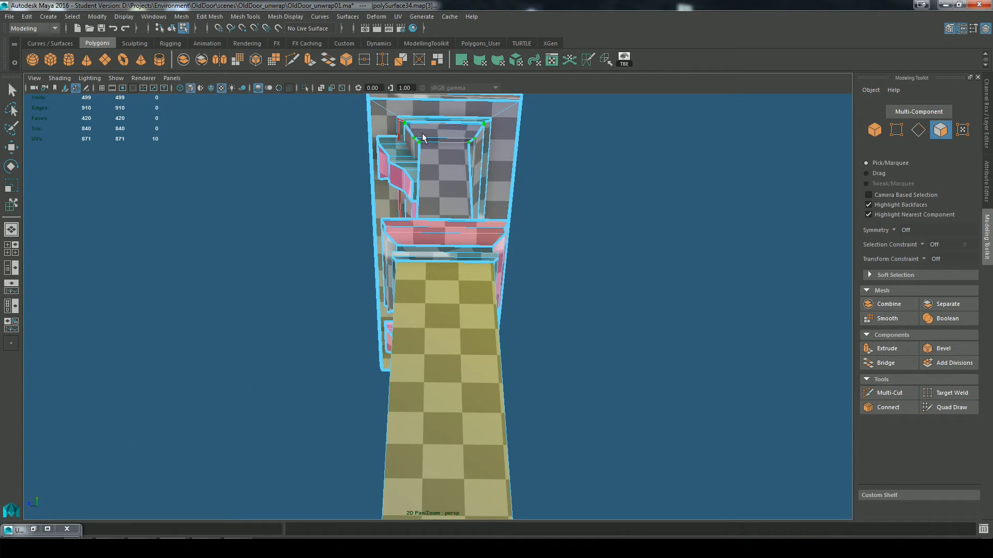
{"action": "middle_click_drag", "start_coordinate": [422, 137], "coordinate": [422, 309], "text": "alt"}
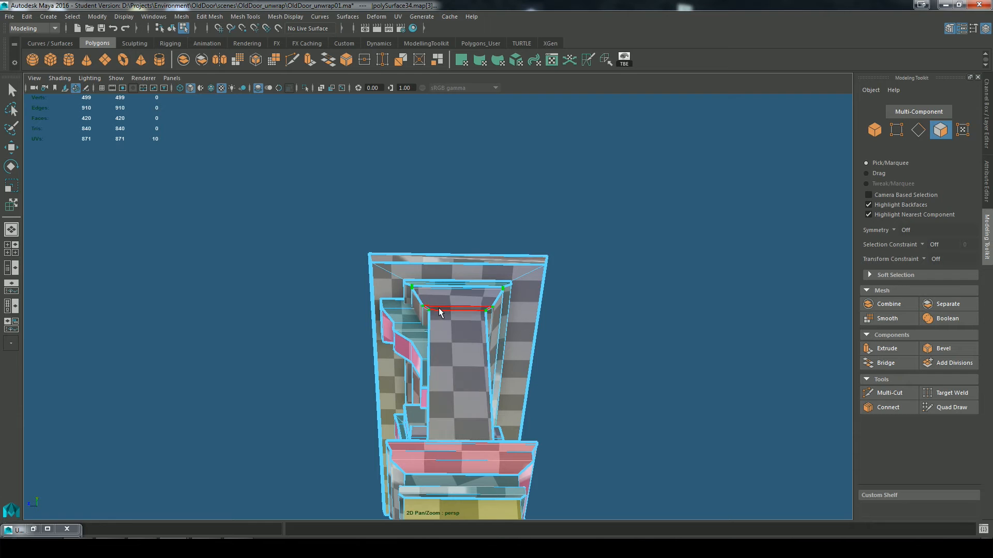
{"action": "right_click_drag", "start_coordinate": [444, 265], "coordinate": [446, 222]}
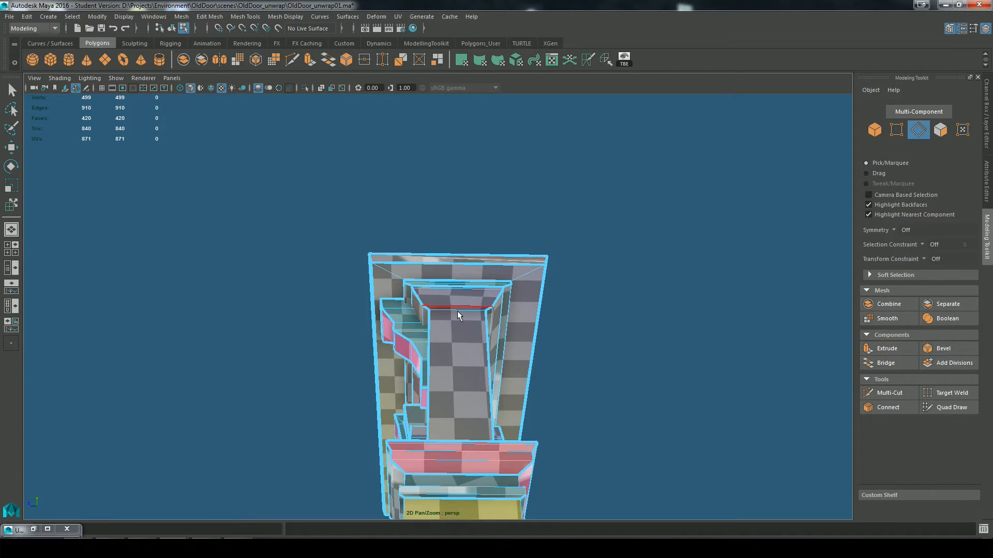
{"action": "left_click", "coordinate": [458, 314]}
{"action": "left_click_drag", "start_coordinate": [554, 348], "coordinate": [583, 401], "text": "alt"}
{"action": "scroll", "coordinate": [477, 323], "scroll_direction": "up", "scroll_amount": 3}
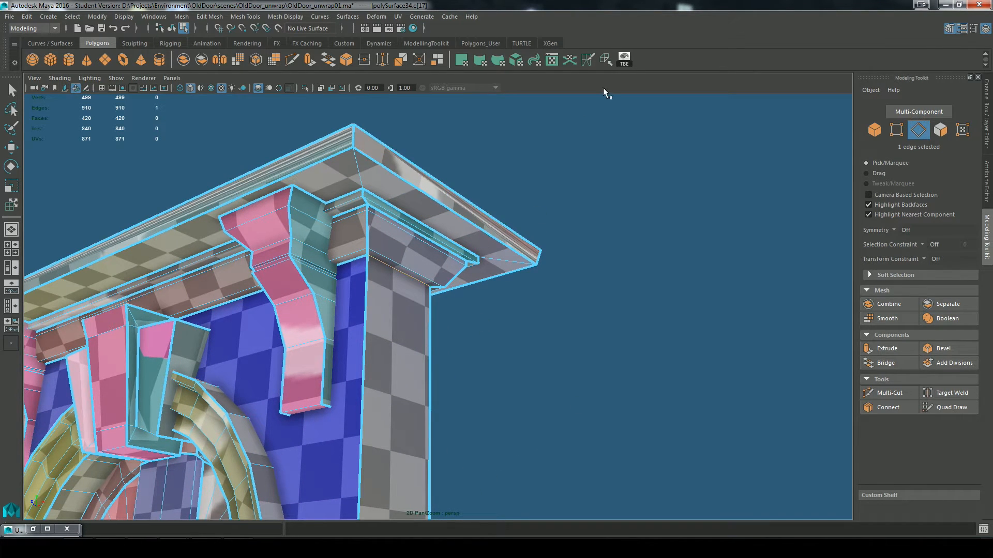
{"action": "left_click", "coordinate": [587, 61]}
Step: Cut the UVs along the matching edge between the magenta side wall and its capital at the opposite end
{"action": "scroll", "coordinate": [418, 343], "scroll_direction": "down", "scroll_amount": 3}
{"action": "left_click_drag", "start_coordinate": [252, 352], "coordinate": [398, 326], "text": "alt"}
{"action": "scroll", "coordinate": [413, 337], "scroll_direction": "up", "scroll_amount": 3}
{"action": "middle_click_drag", "start_coordinate": [465, 357], "coordinate": [647, 458], "text": "alt"}
{"action": "left_click", "coordinate": [274, 132]}
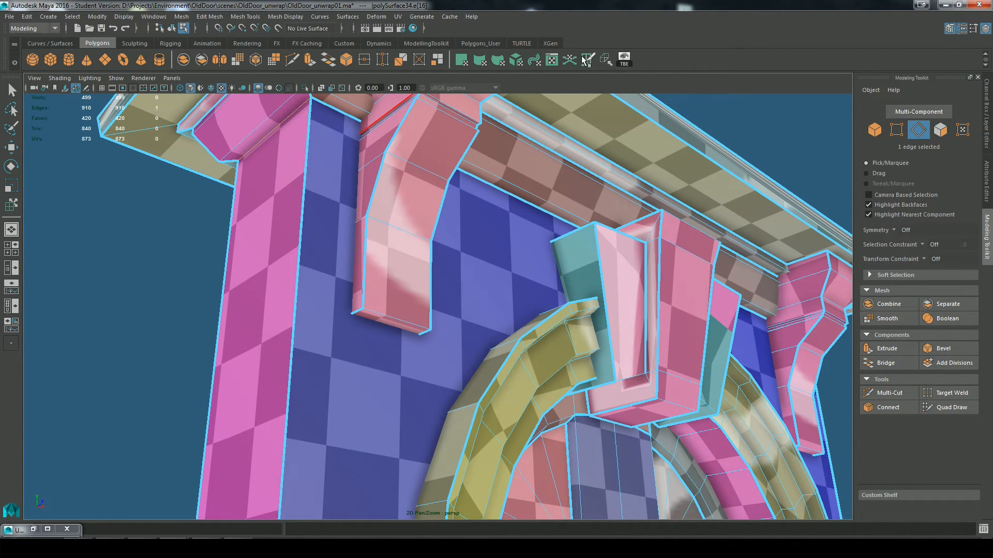
{"action": "left_click", "coordinate": [586, 60]}
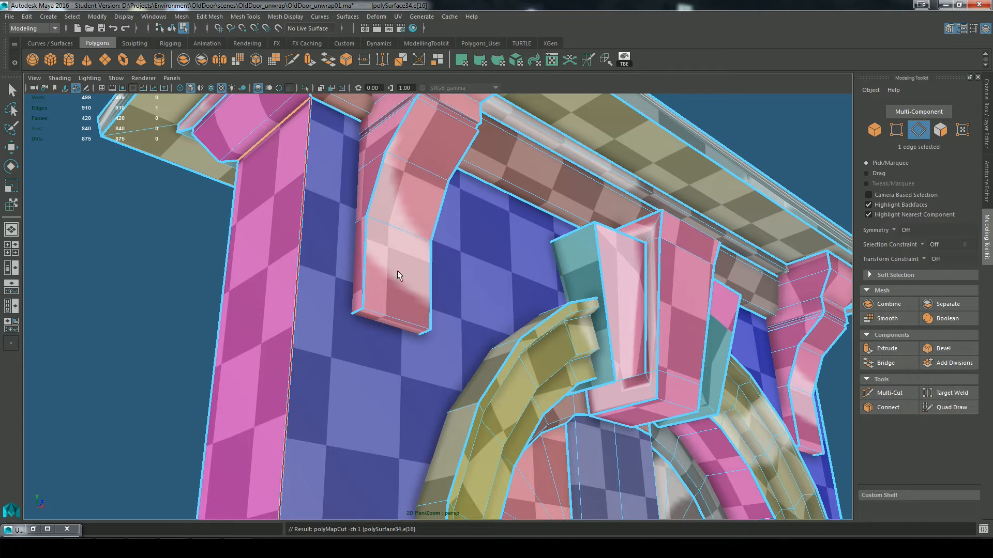
Step: Restore the UV Editor, reposition its window and examine the cut side-wall shells in the layout and the unplaced pile
{"action": "scroll", "coordinate": [291, 120], "scroll_direction": "down", "scroll_amount": 5}
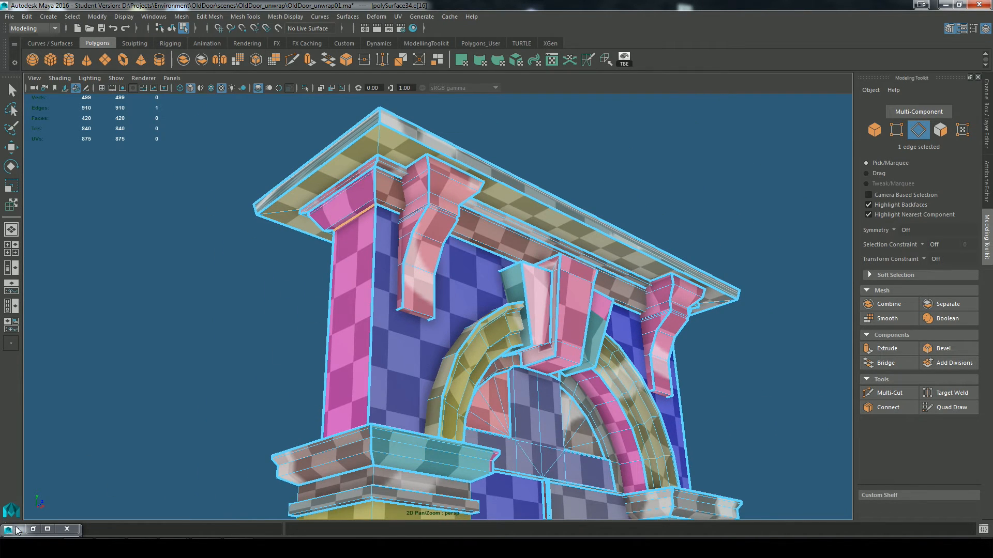
{"action": "left_click", "coordinate": [34, 529]}
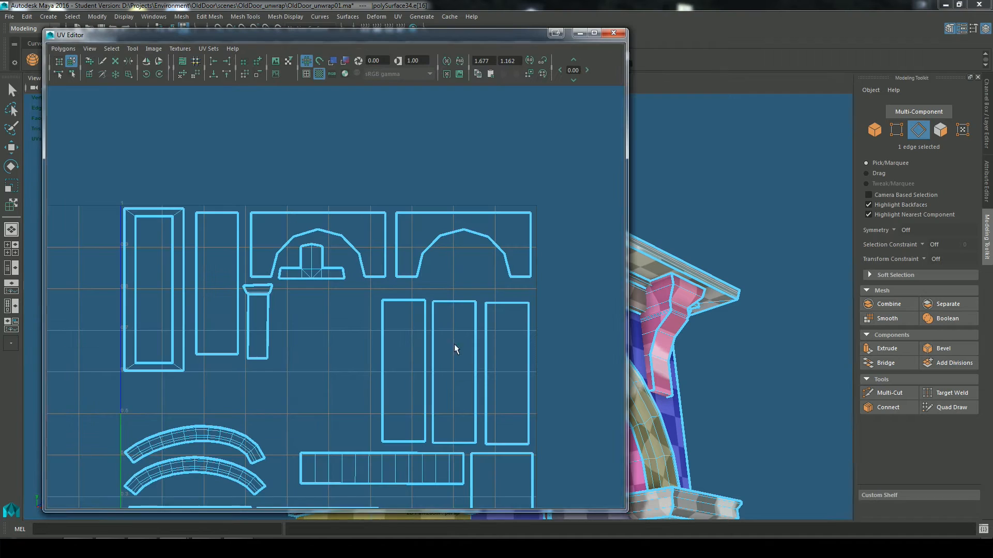
{"action": "scroll", "coordinate": [408, 216], "scroll_direction": "up", "scroll_amount": 3}
{"action": "key", "text": "a"}
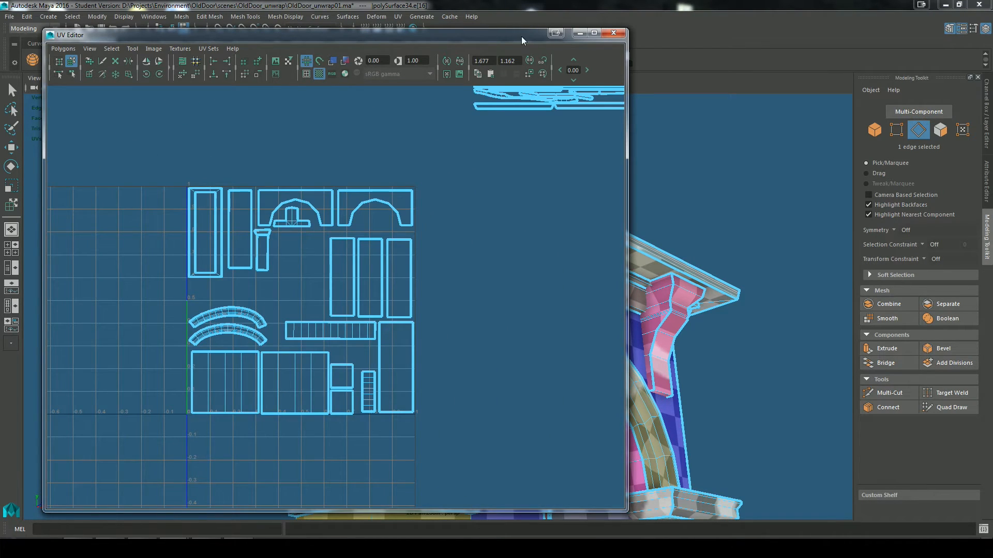
{"action": "left_click_drag", "start_coordinate": [522, 36], "coordinate": [480, 98]}
{"action": "middle_click_drag", "start_coordinate": [491, 227], "coordinate": [306, 405], "text": "alt"}
{"action": "right_click_drag", "start_coordinate": [306, 410], "coordinate": [419, 365], "text": "alt"}
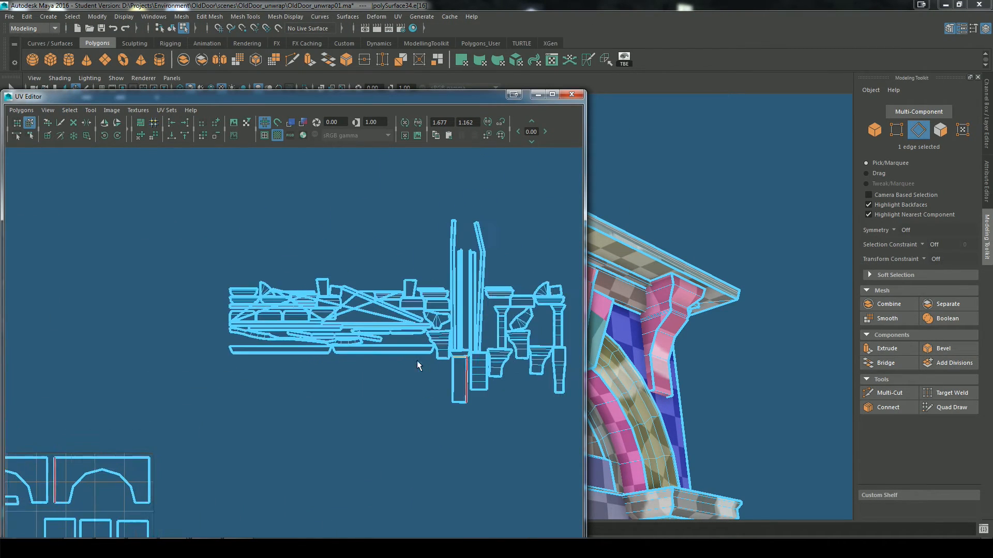
Step: Minimize the UV Editor and select the sloped capital face and its adjoining narrow faces above the magenta side wall
{"action": "left_click", "coordinate": [537, 95]}
{"action": "right_click_drag", "start_coordinate": [611, 269], "coordinate": [496, 305], "text": "alt"}
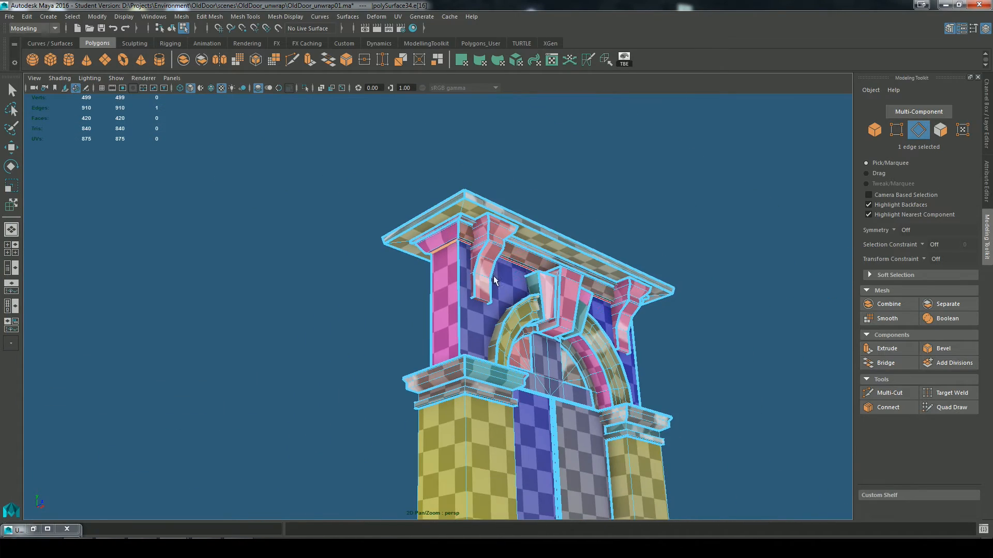
{"action": "left_click_drag", "start_coordinate": [496, 304], "coordinate": [521, 312], "text": "alt"}
{"action": "right_click_drag", "start_coordinate": [517, 339], "coordinate": [595, 299], "text": "alt"}
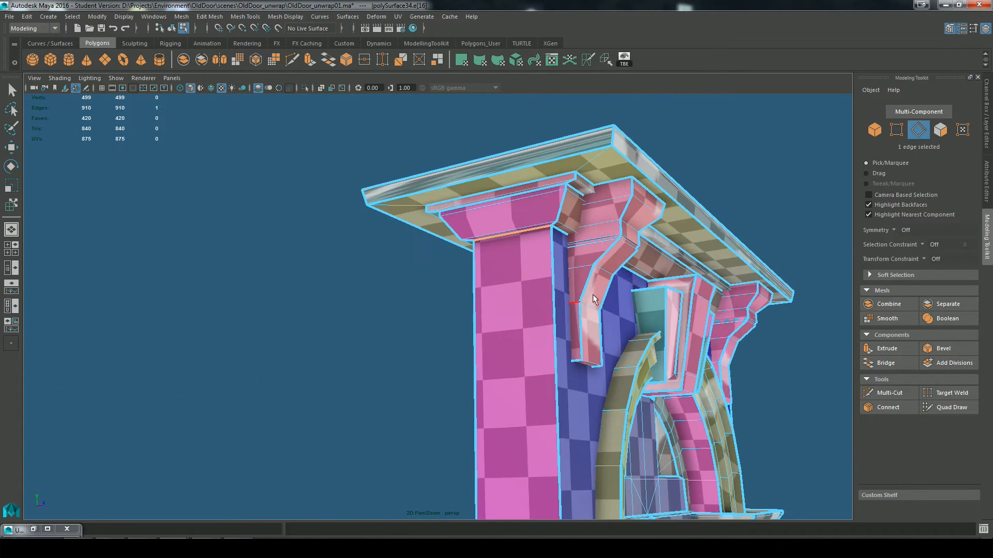
{"action": "middle_click_drag", "start_coordinate": [594, 299], "coordinate": [556, 268], "text": "alt"}
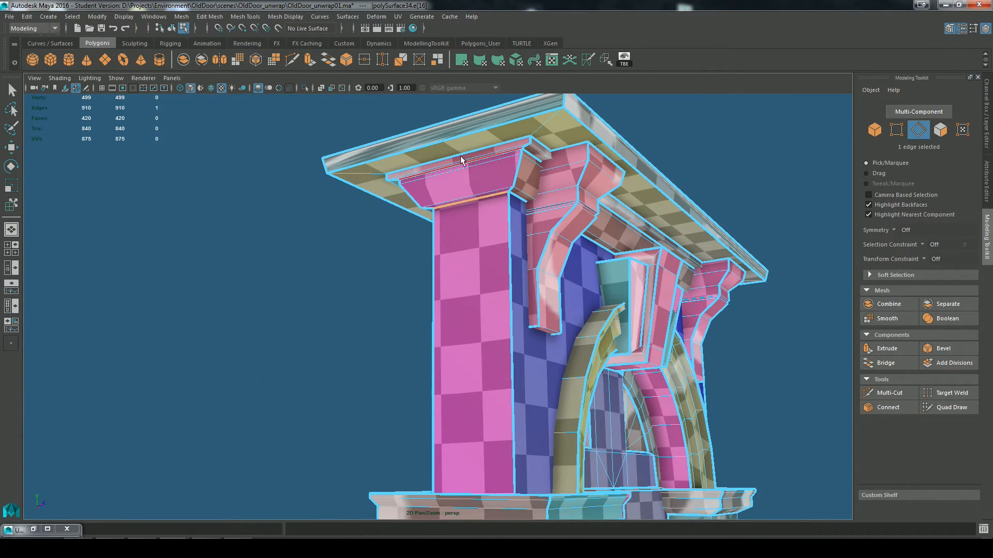
{"action": "right_click_drag", "start_coordinate": [476, 168], "coordinate": [476, 201]}
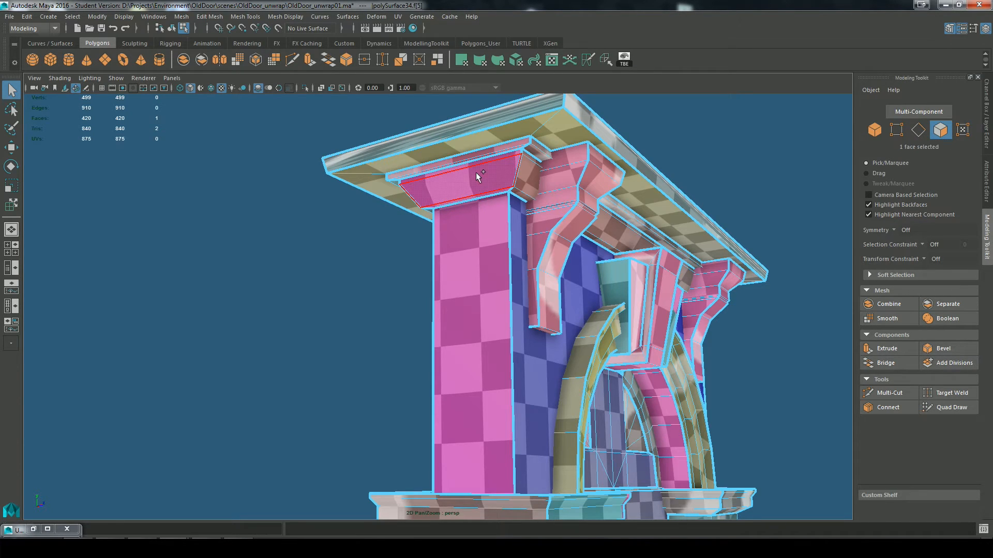
{"action": "left_click", "coordinate": [480, 164]}
{"action": "left_click", "coordinate": [483, 162], "text": "shift"}
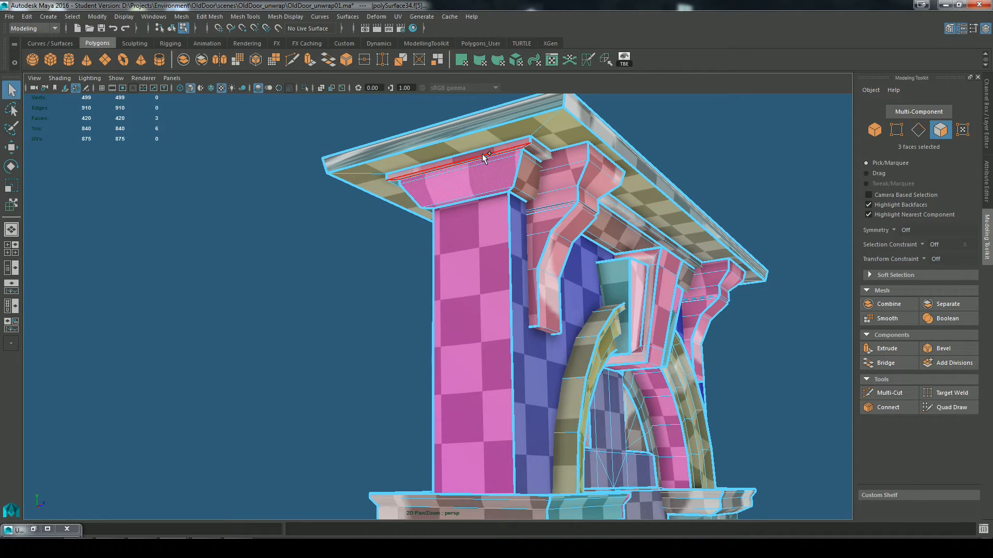
Step: Restore the UV Editor, turn off the checker texture display and minimize the editor again
{"action": "left_click", "coordinate": [34, 529]}
{"action": "left_click", "coordinate": [277, 135]}
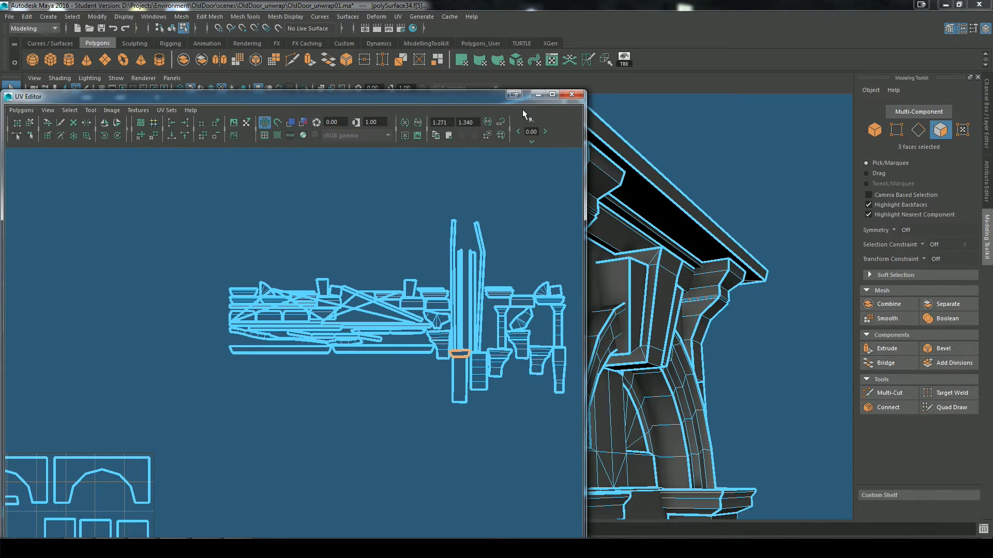
{"action": "left_click", "coordinate": [538, 97]}
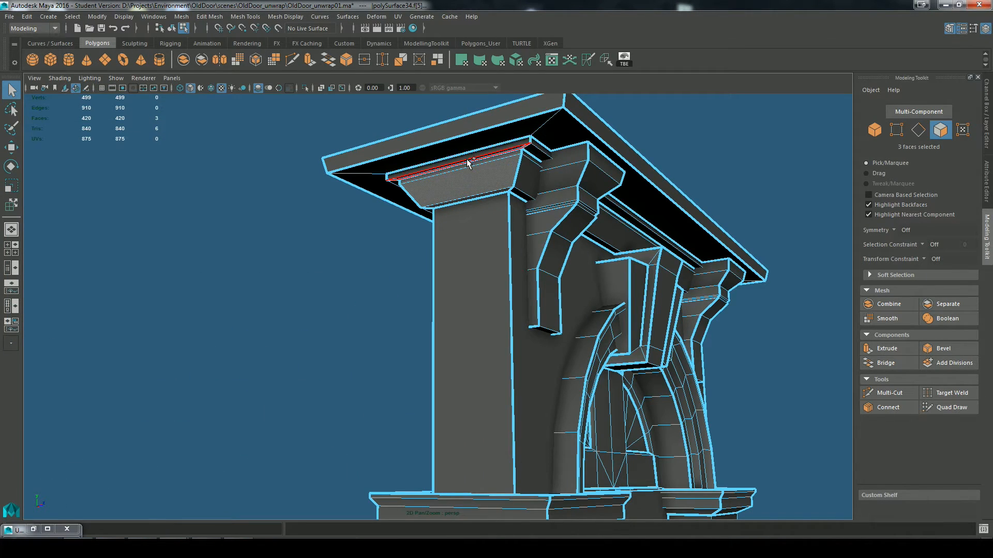
Step: Extend the selection to the matching sloped and narrow capital faces at the opposite end of the doorway
{"action": "scroll", "coordinate": [641, 154], "scroll_direction": "up", "scroll_amount": 5}
{"action": "middle_click_drag", "start_coordinate": [640, 153], "coordinate": [562, 409], "text": "alt"}
{"action": "left_click_drag", "start_coordinate": [562, 414], "coordinate": [591, 319], "text": "alt"}
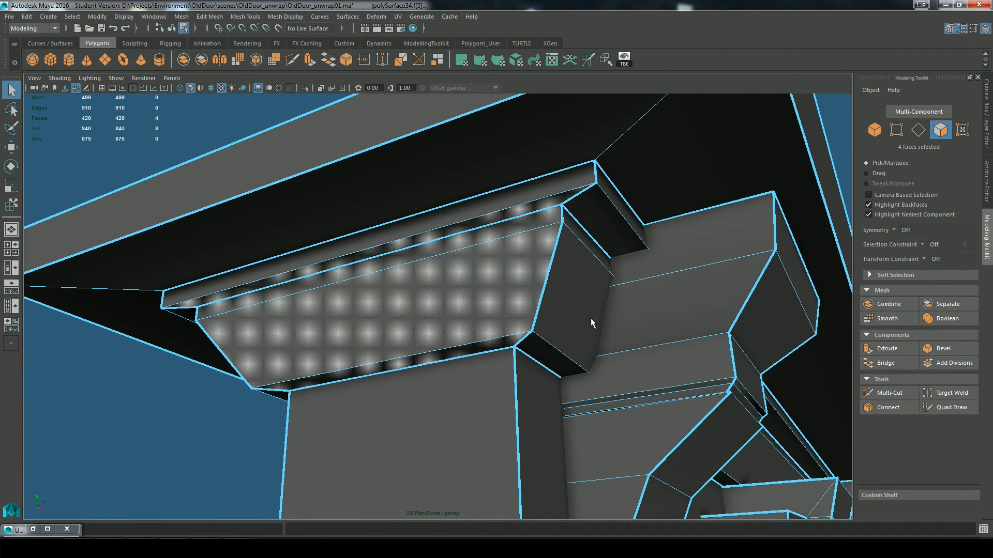
{"action": "left_click", "coordinate": [533, 208], "text": "ctrl"}
{"action": "scroll", "coordinate": [626, 392], "scroll_direction": "down", "scroll_amount": 5}
{"action": "left_click_drag", "start_coordinate": [679, 399], "coordinate": [501, 400], "text": "alt"}
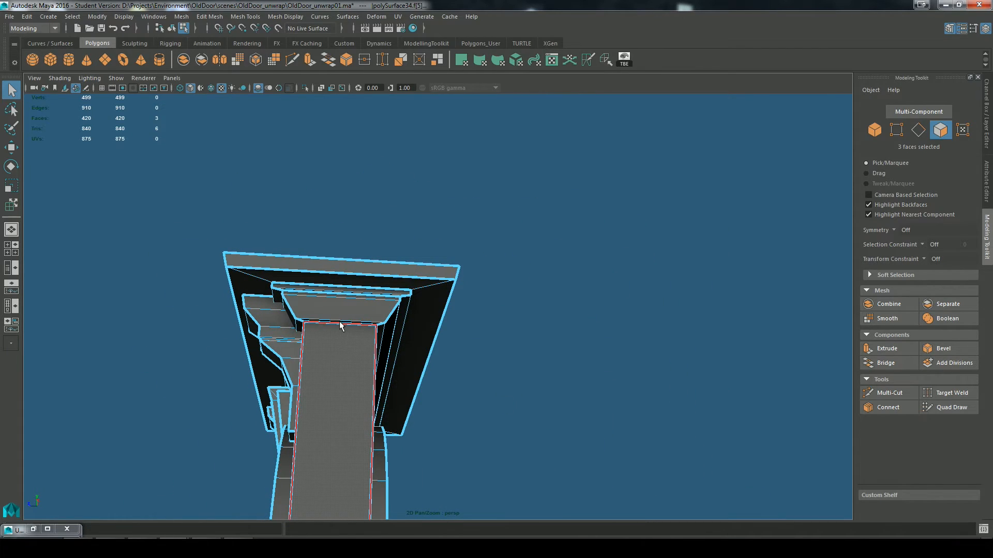
{"action": "left_click", "coordinate": [345, 295], "text": "shift"}
{"action": "scroll", "coordinate": [490, 346], "scroll_direction": "up", "scroll_amount": 5}
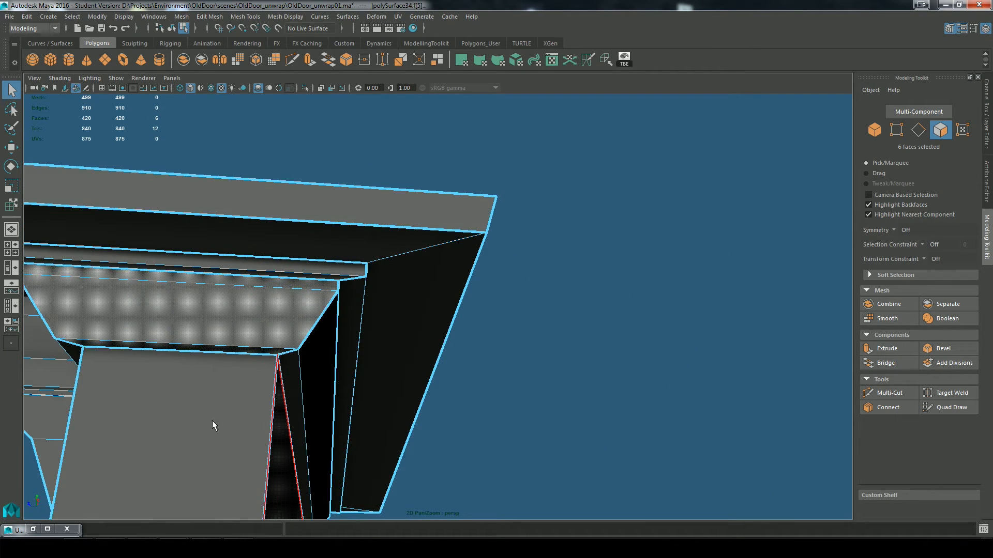
Step: Restore the UV Editor, move both trapezoid capital shells clear above the layout and convert the selection to UVs
{"action": "left_click", "coordinate": [33, 528]}
{"action": "scroll", "coordinate": [393, 346], "scroll_direction": "down", "scroll_amount": 3}
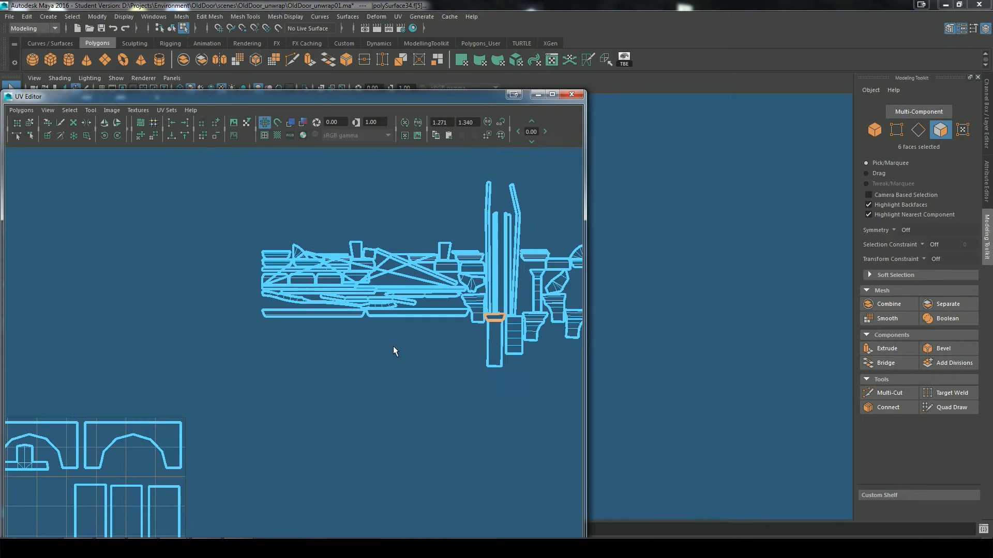
{"action": "key", "text": "w"}
{"action": "left_click_drag", "start_coordinate": [257, 358], "coordinate": [213, 257]}
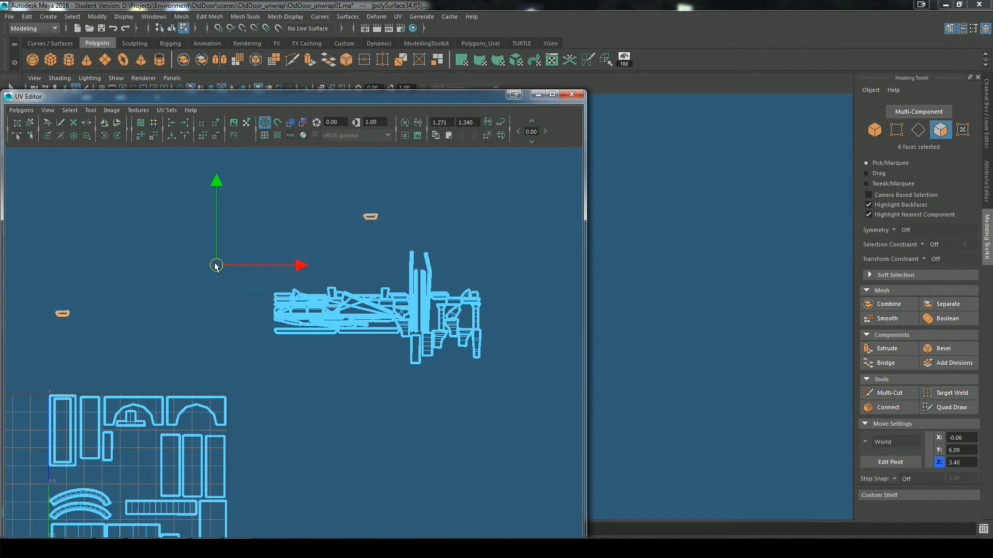
{"action": "scroll", "coordinate": [303, 386], "scroll_direction": "up", "scroll_amount": 1}
{"action": "middle_click_drag", "start_coordinate": [201, 273], "coordinate": [309, 281], "text": "alt"}
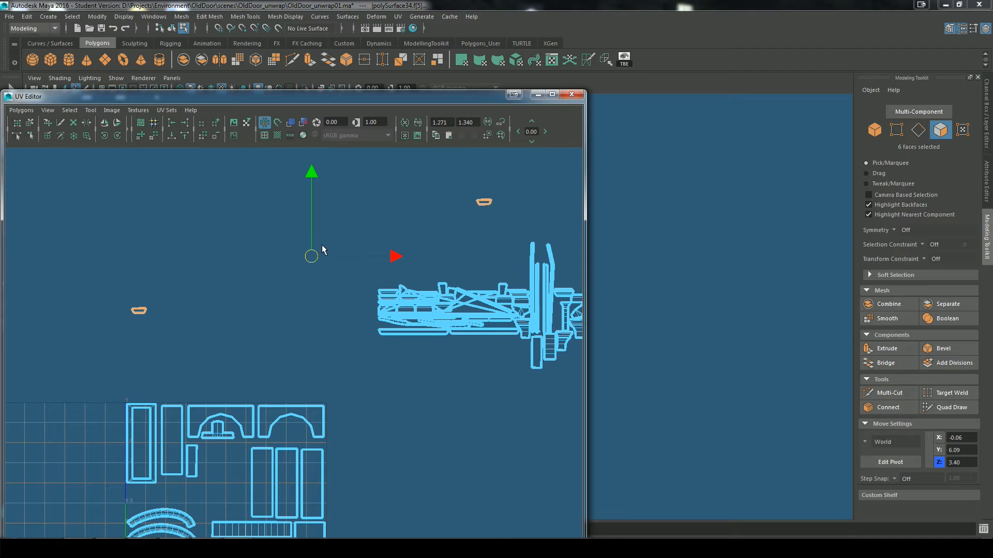
{"action": "right_click_drag", "start_coordinate": [324, 250], "coordinate": [412, 252], "text": "ctrl"}
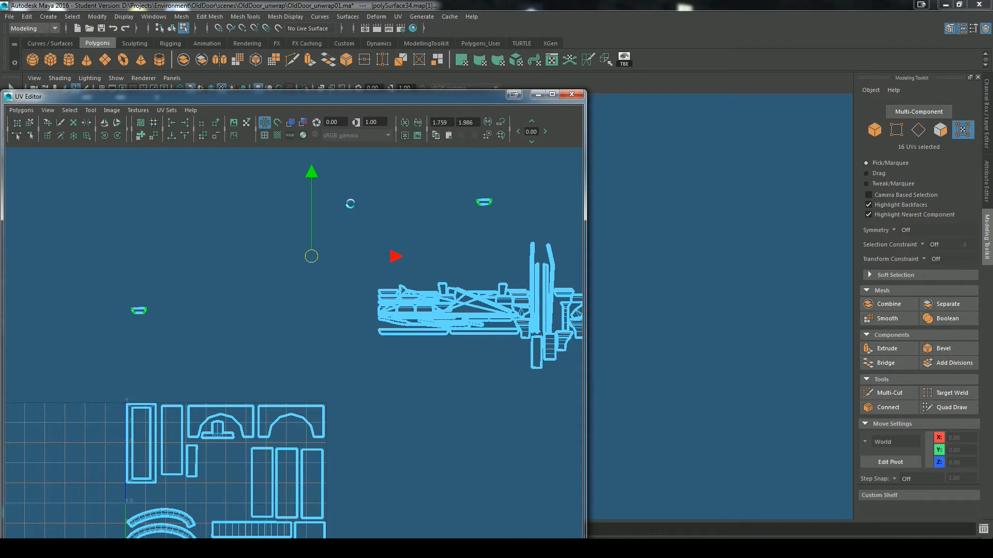
Step: Undo the last UV operation and move the far trapezoid shell beside the other one, clear of the UV square
{"action": "mouse_move", "coordinate": [409, 352]}
{"action": "right_mouse_down", "text": "alt"}
{"action": "mouse_move", "coordinate": [403, 377]}
{"action": "mouse_move", "coordinate": [410, 371]}
{"action": "right_mouse_up", "text": "alt"}
{"action": "middle_click_drag", "start_coordinate": [410, 371], "coordinate": [453, 365], "text": "alt"}
{"action": "key", "text": "ctrl+z"}
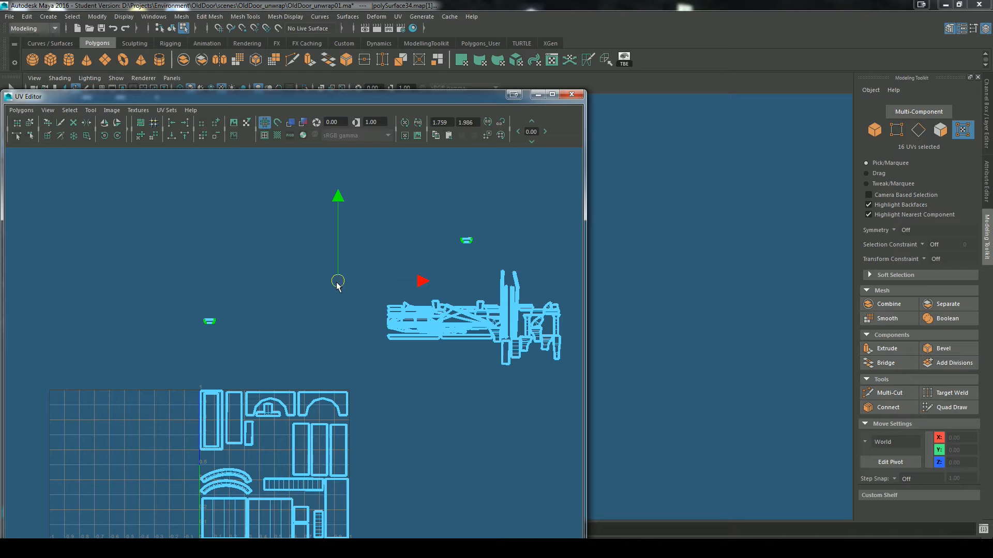
{"action": "left_click_drag", "start_coordinate": [337, 283], "coordinate": [215, 236]}
{"action": "middle_click_drag", "start_coordinate": [304, 291], "coordinate": [396, 336], "text": "alt"}
{"action": "right_click_drag", "start_coordinate": [359, 292], "coordinate": [380, 296]}
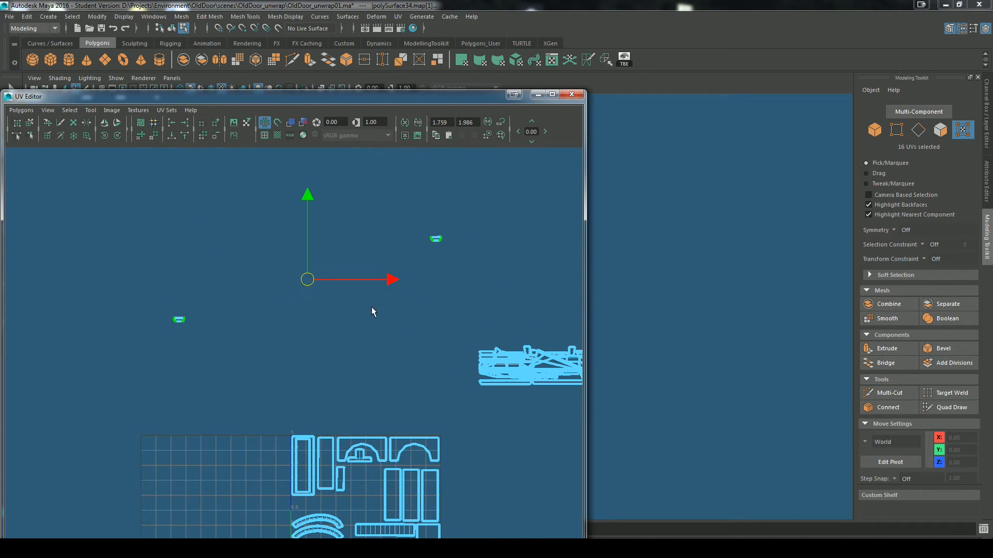
{"action": "left_click", "coordinate": [462, 225]}
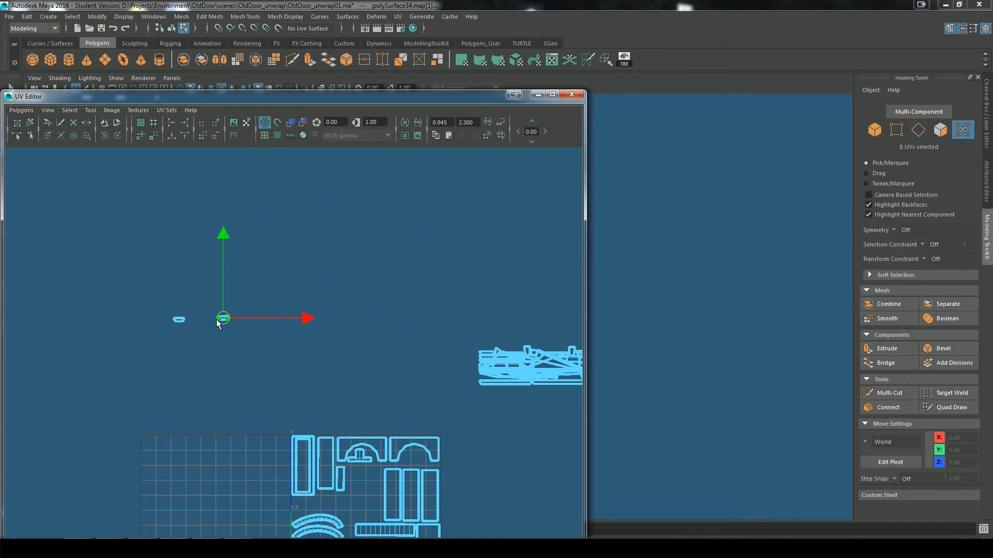
Step: Select both trapezoid shells, turn off Pack in the Unfold UVs options and close the dialog
{"action": "scroll", "coordinate": [278, 367], "scroll_direction": "up", "scroll_amount": 1}
{"action": "middle_click_drag", "start_coordinate": [170, 188], "coordinate": [242, 157], "text": "alt"}
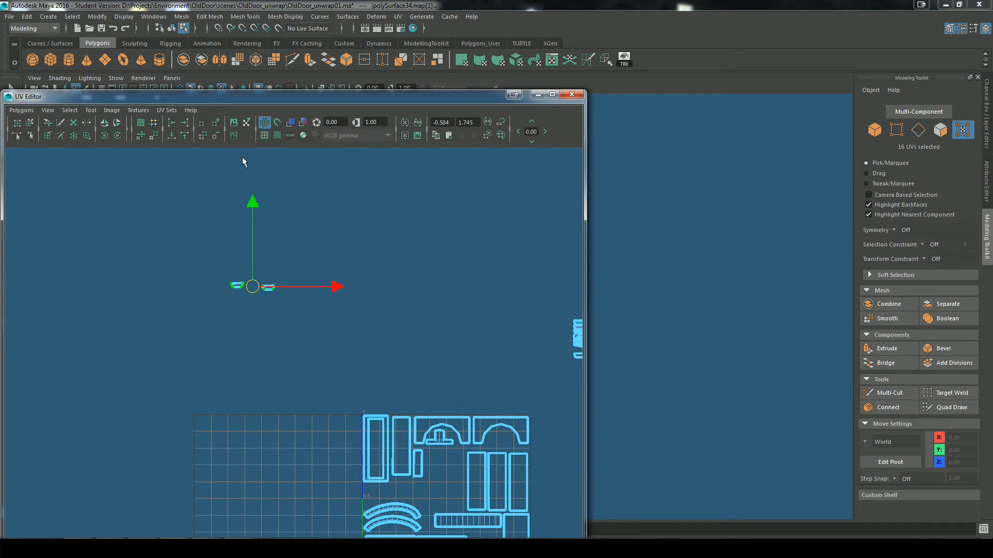
{"action": "left_click", "coordinate": [141, 137]}
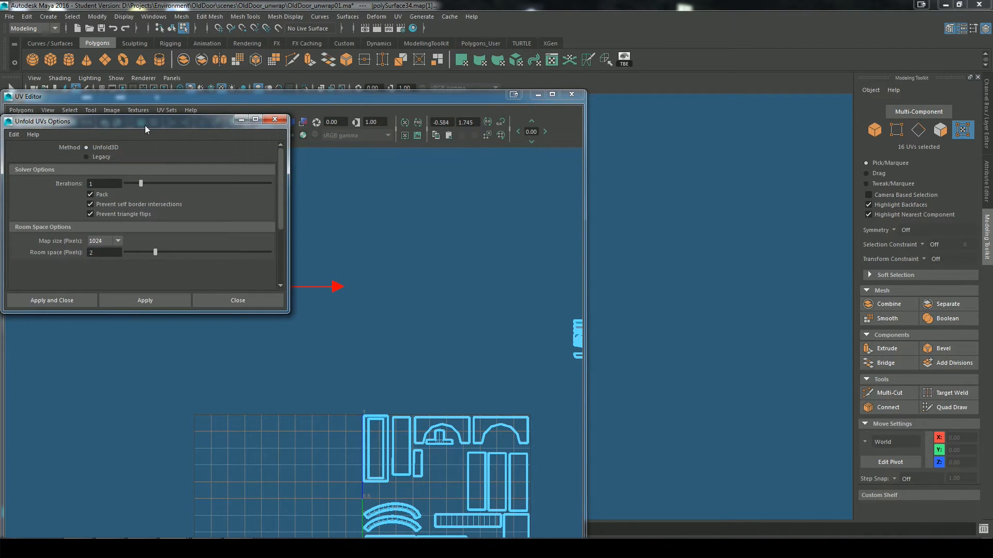
{"action": "left_click_drag", "start_coordinate": [47, 99], "coordinate": [348, 120]}
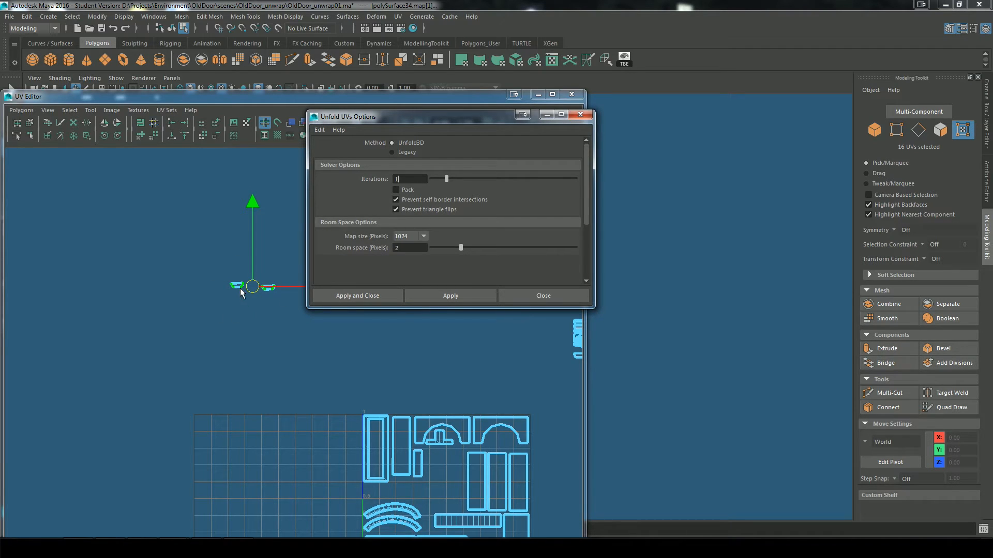
{"action": "left_click", "coordinate": [580, 116]}
{"action": "scroll", "coordinate": [318, 305], "scroll_direction": "up", "scroll_amount": 3}
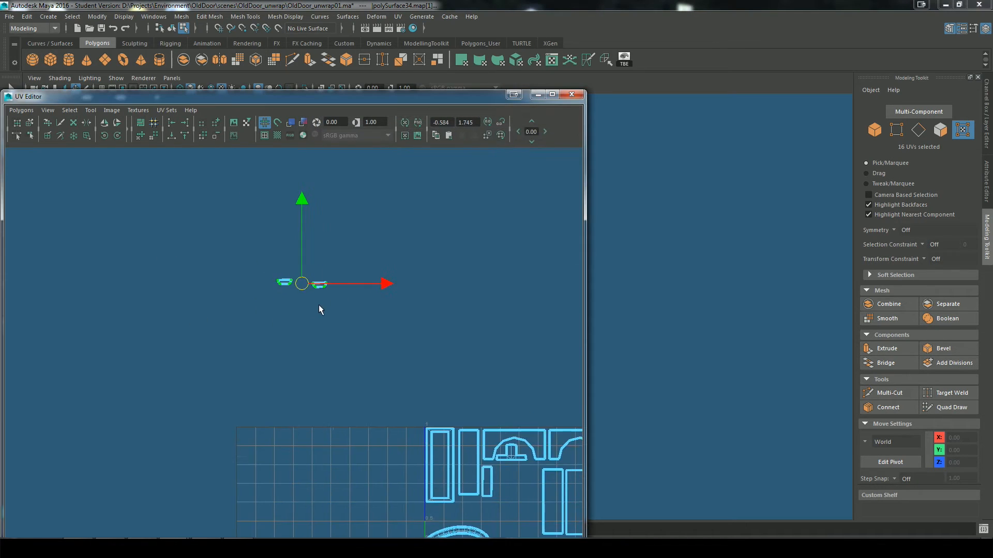
{"action": "middle_click_drag", "start_coordinate": [507, 437], "coordinate": [403, 357], "text": "alt"}
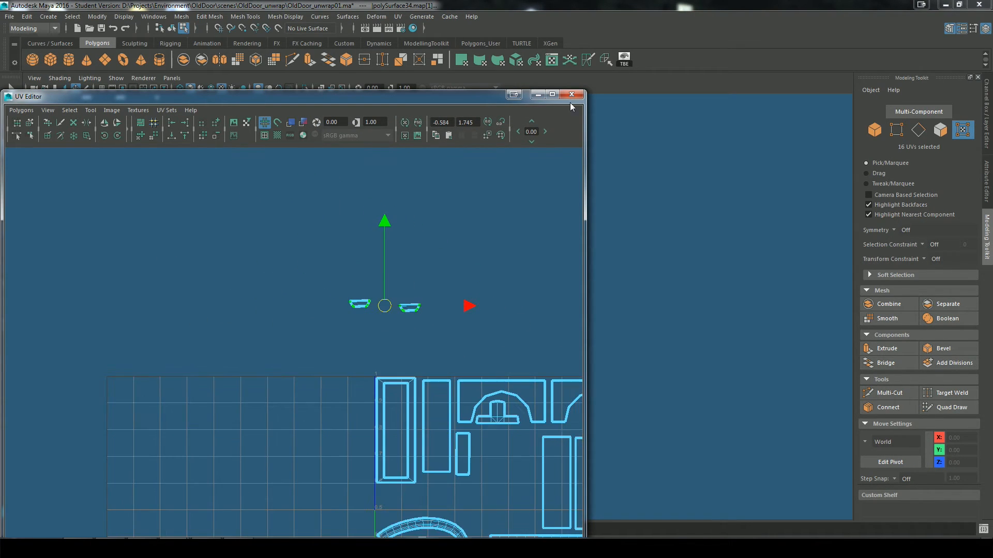
Step: Rotate both trapezoid capital shells slightly so that their long edges lie horizontal above the UV square
{"action": "scroll", "coordinate": [440, 304], "scroll_direction": "up", "scroll_amount": 6}
{"action": "middle_click_drag", "start_coordinate": [494, 266], "coordinate": [356, 331], "text": "alt"}
{"action": "scroll", "coordinate": [357, 331], "scroll_direction": "up", "scroll_amount": 4}
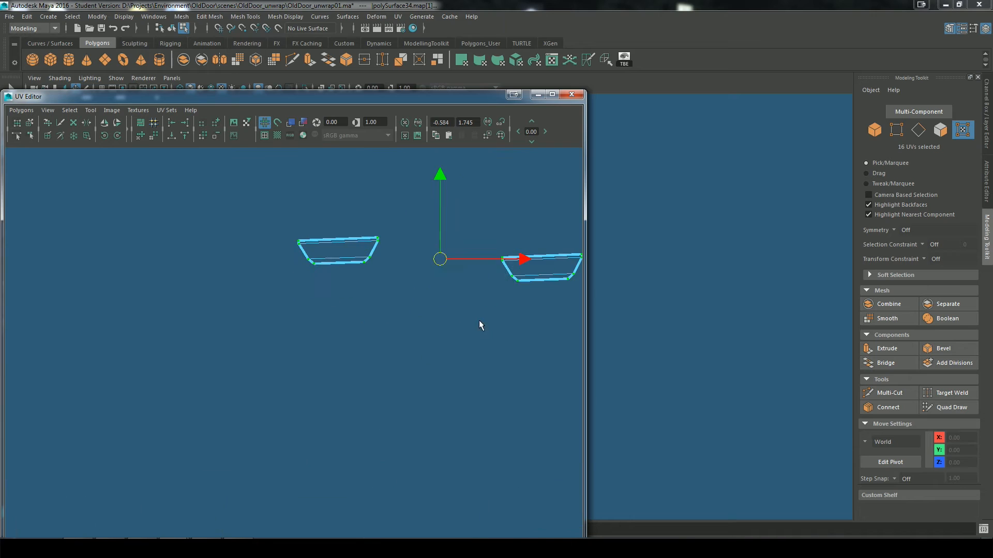
{"action": "left_click_drag", "start_coordinate": [497, 204], "coordinate": [502, 210]}
{"action": "middle_click_drag", "start_coordinate": [547, 333], "coordinate": [466, 344], "text": "alt"}
{"action": "scroll", "coordinate": [455, 341], "scroll_direction": "down", "scroll_amount": 8}
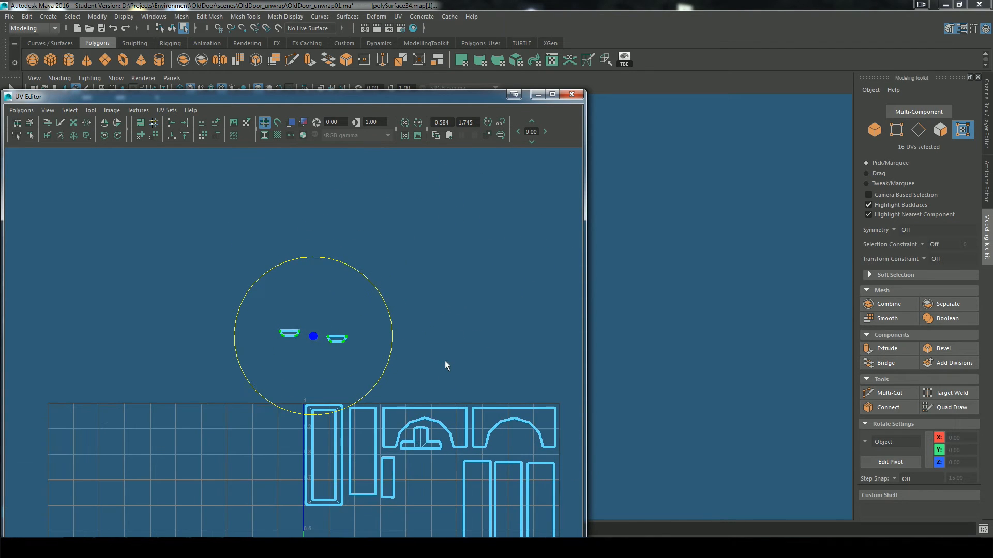
Step: Turn on the checker pattern display and inspect it on the capital faces, cornice and arch of the doorway model
{"action": "left_click", "coordinate": [538, 95]}
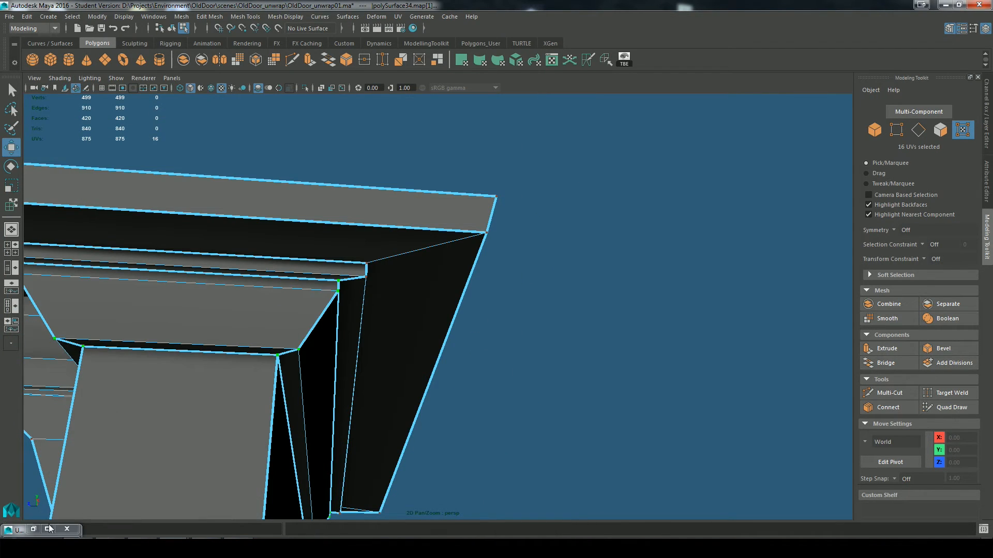
{"action": "left_click", "coordinate": [49, 529]}
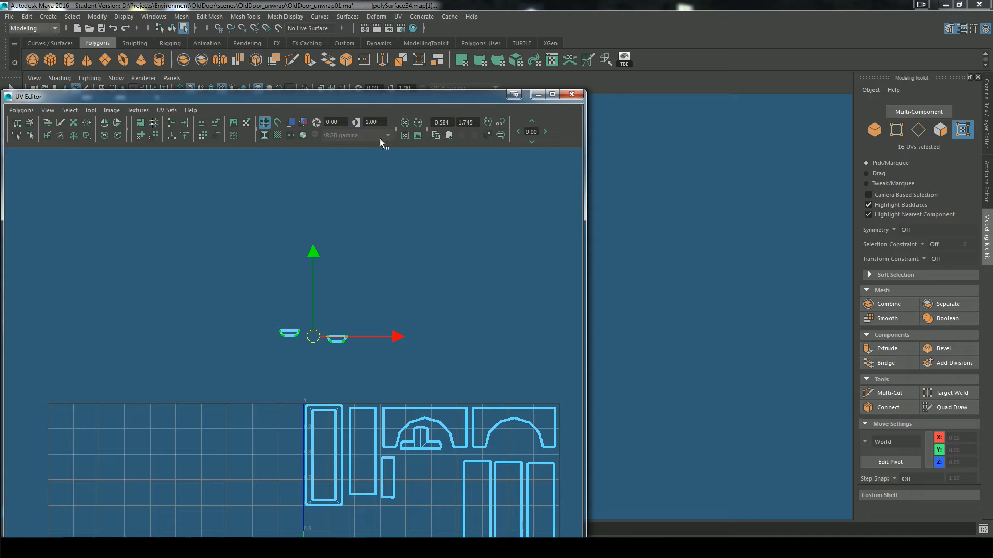
{"action": "left_click", "coordinate": [538, 94]}
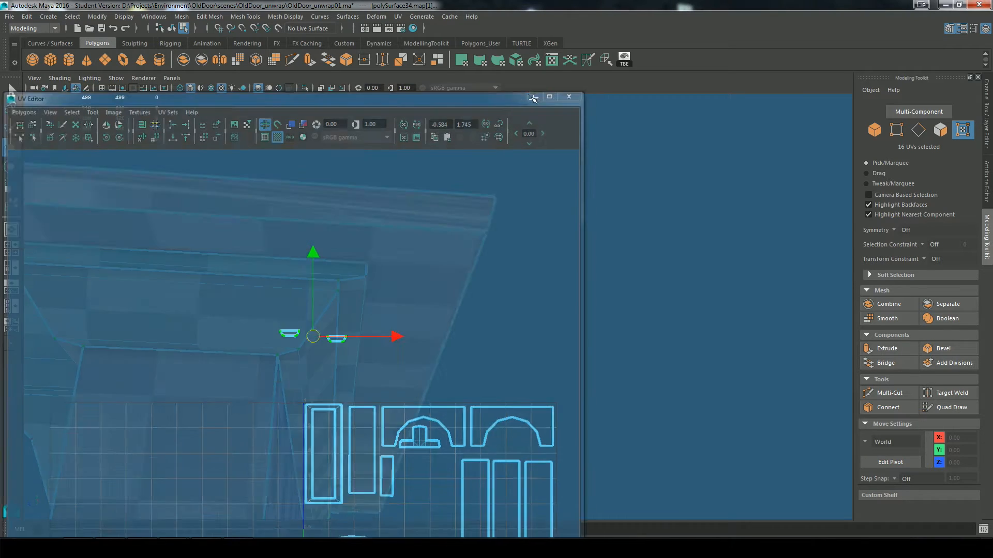
{"action": "left_click_drag", "start_coordinate": [383, 341], "coordinate": [539, 243], "text": "alt"}
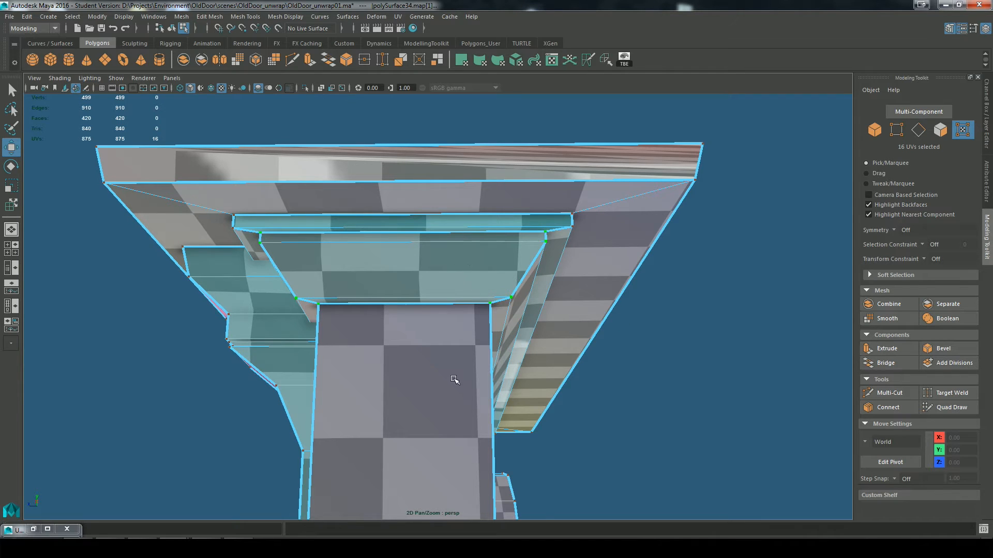
{"action": "left_click_drag", "start_coordinate": [454, 379], "coordinate": [649, 391], "text": "alt"}
{"action": "scroll", "coordinate": [607, 363], "scroll_direction": "down", "scroll_amount": 5}
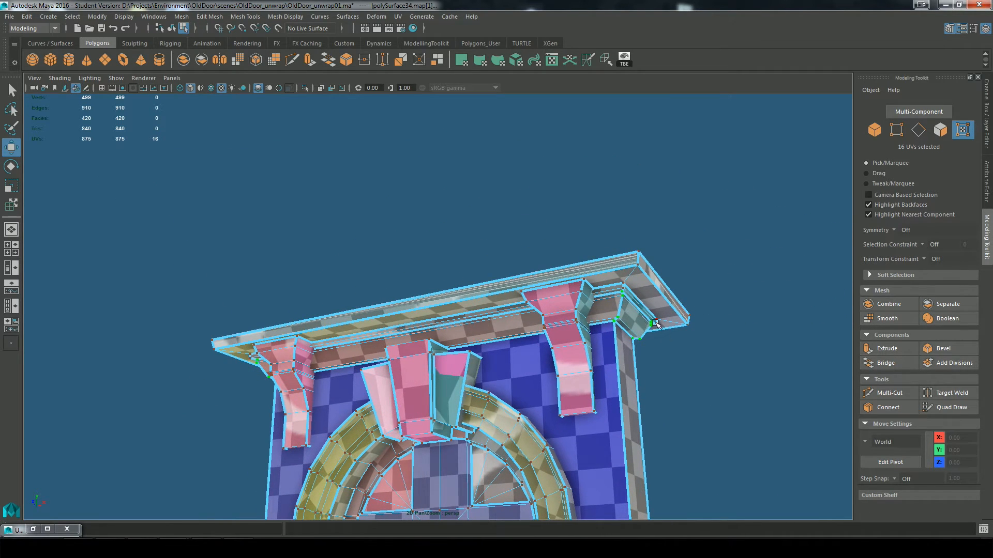
{"action": "left_click_drag", "start_coordinate": [655, 324], "coordinate": [599, 297], "text": "alt"}
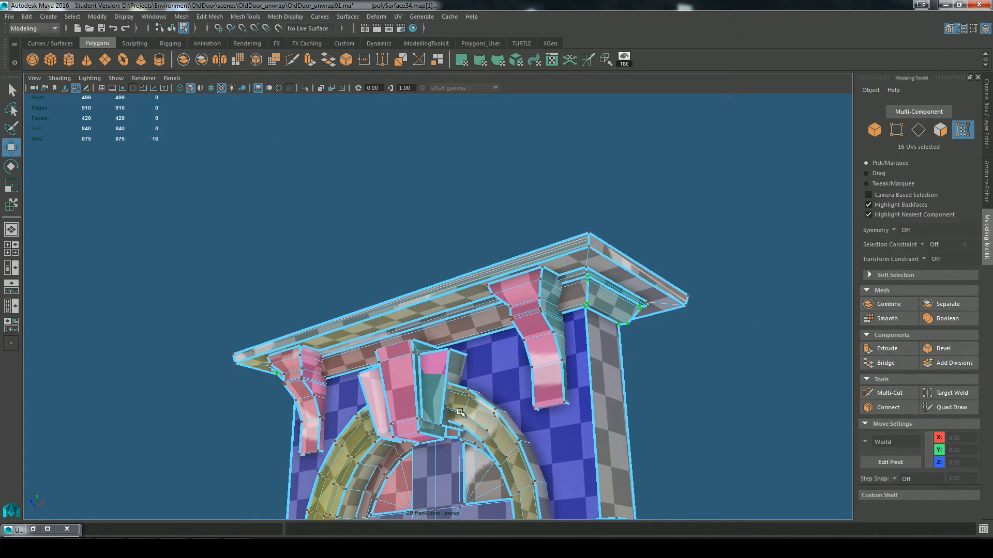
{"action": "left_click_drag", "start_coordinate": [460, 412], "coordinate": [522, 408], "text": "alt"}
{"action": "left_click", "coordinate": [32, 528]}
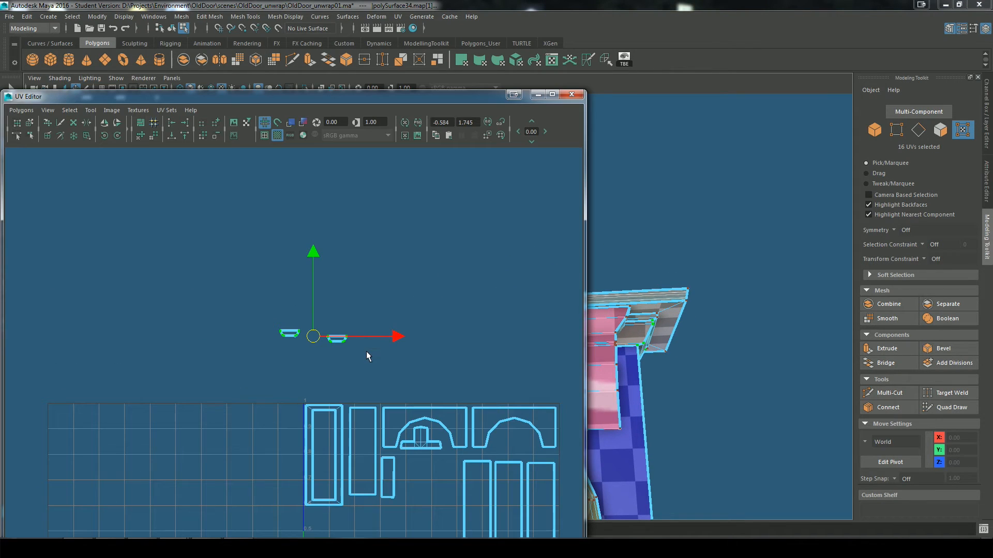
Step: Maximize the UV Editor and use the Move UV Shell tool to separate the crossed, slanted and curved strip shells from the overlapping pile
{"action": "left_click", "coordinate": [552, 94]}
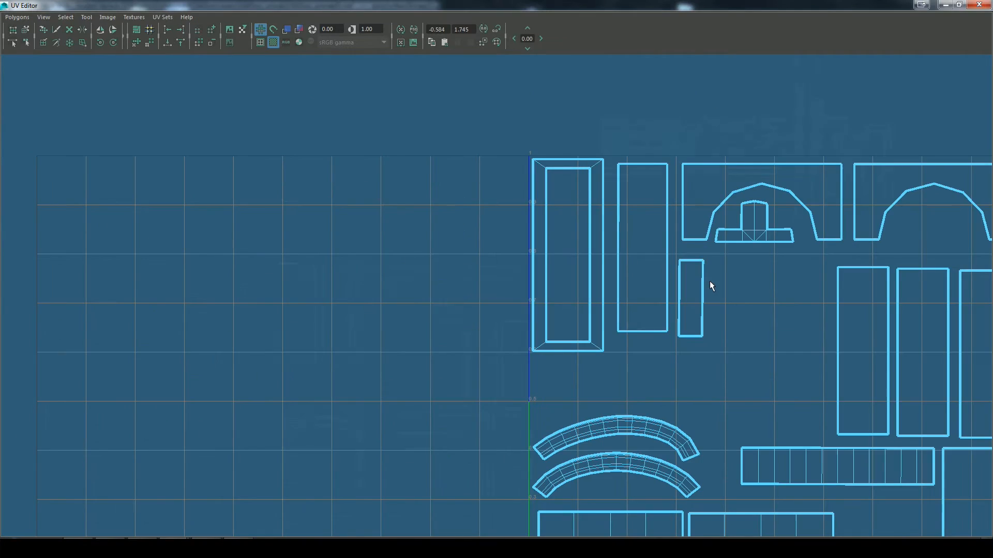
{"action": "middle_click_drag", "start_coordinate": [710, 280], "coordinate": [618, 317], "text": "alt"}
{"action": "scroll", "coordinate": [617, 317], "scroll_direction": "down", "scroll_amount": 4}
{"action": "left_click", "coordinate": [26, 31]}
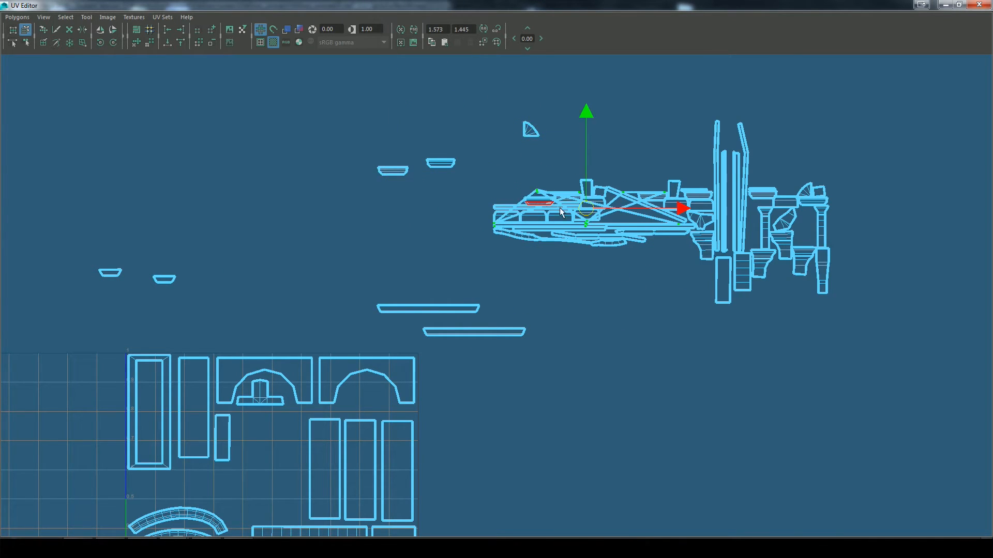
{"action": "left_click_drag", "start_coordinate": [586, 208], "coordinate": [657, 76]}
{"action": "left_click_drag", "start_coordinate": [342, 228], "coordinate": [262, 187]}
{"action": "left_click", "coordinate": [561, 239]}
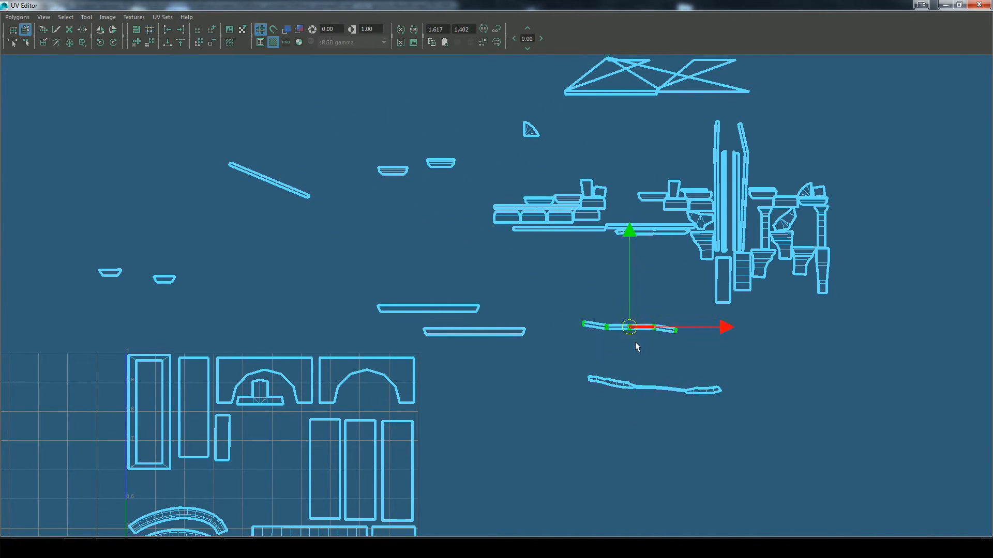
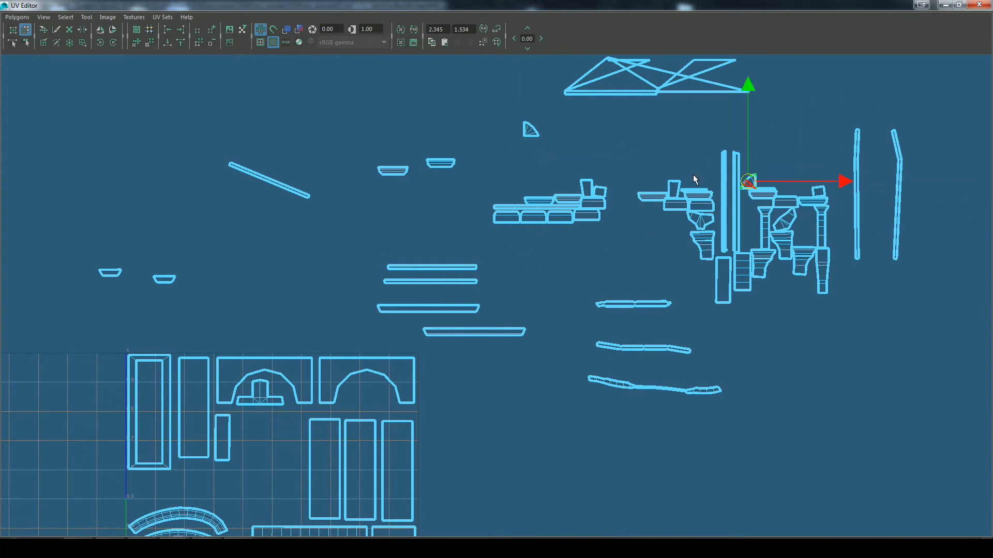
Step: Pair the two quarter-circle fan shells, then pull the small square shell out of the pile and rotate it straight
{"action": "middle_click_drag", "start_coordinate": [816, 178], "coordinate": [699, 231], "text": "alt"}
{"action": "right_click_drag", "start_coordinate": [698, 231], "coordinate": [780, 229], "text": "alt"}
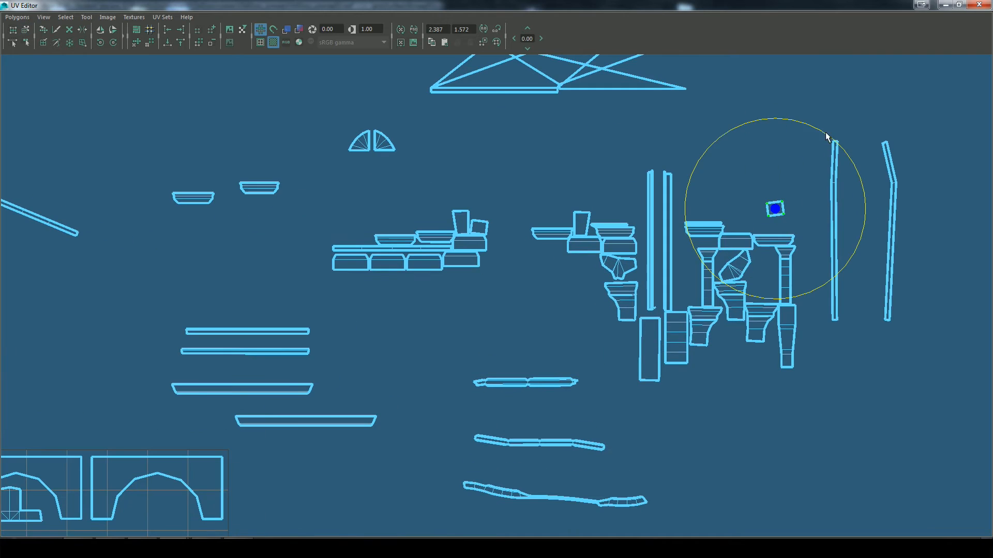
{"action": "left_click_drag", "start_coordinate": [825, 136], "coordinate": [825, 111]}
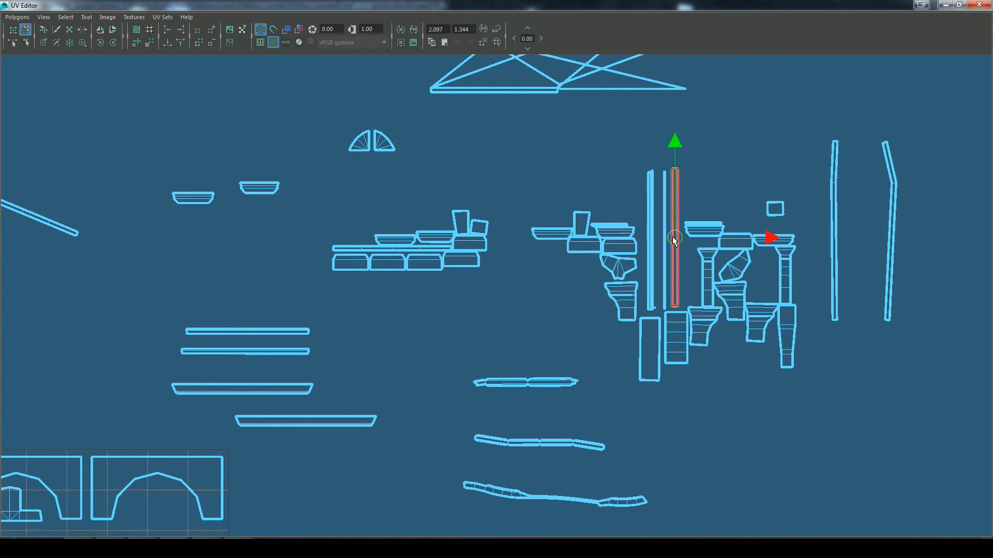
Step: Separate the overlapping tall, narrow strip shells in the middle of the pile
{"action": "left_click_drag", "start_coordinate": [673, 237], "coordinate": [672, 239]}
{"action": "right_click_drag", "start_coordinate": [672, 238], "coordinate": [755, 267], "text": "alt"}
{"action": "middle_click_drag", "start_coordinate": [756, 267], "coordinate": [679, 291], "text": "alt"}
{"action": "left_click", "coordinate": [688, 343]}
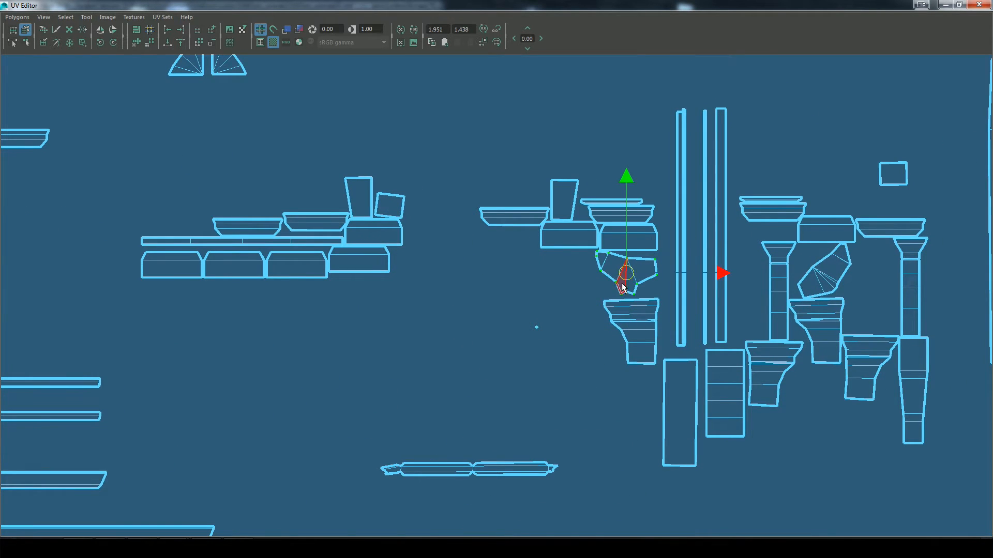
Step: Move the faceted shell above the pile and straighten the small tilted square shell
{"action": "left_click_drag", "start_coordinate": [625, 274], "coordinate": [548, 106]}
{"action": "middle_click_drag", "start_coordinate": [572, 144], "coordinate": [555, 241], "text": "alt"}
{"action": "left_click", "coordinate": [489, 313]}
{"action": "key", "text": "f"}
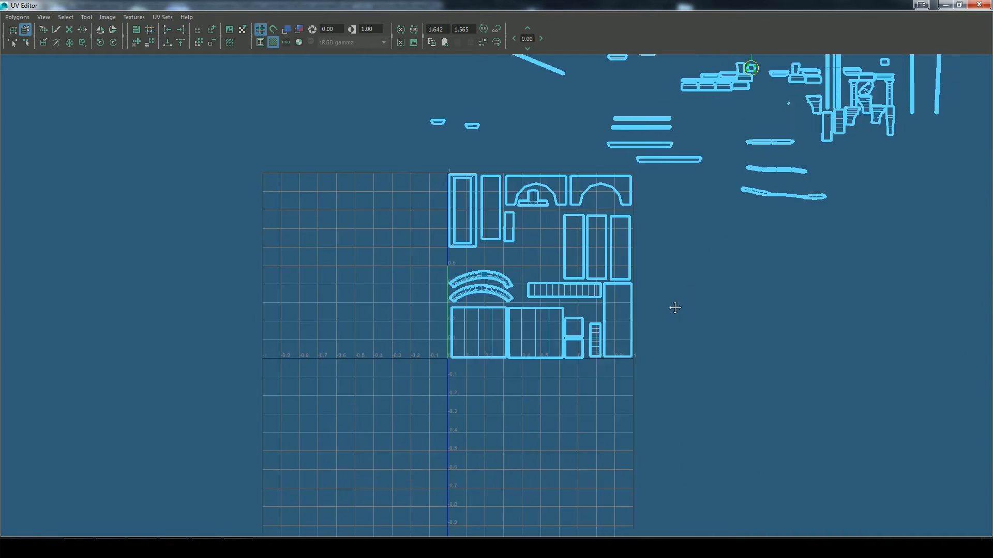
{"action": "left_click_drag", "start_coordinate": [572, 245], "coordinate": [566, 233]}
Step: Spread out the stacked capital trim and tapered shells and line up the chamfered block shells in a row
{"action": "right_click_drag", "start_coordinate": [843, 414], "coordinate": [294, 282], "text": "alt"}
{"action": "middle_click_drag", "start_coordinate": [293, 282], "coordinate": [410, 275], "text": "alt"}
{"action": "left_click_drag", "start_coordinate": [430, 316], "coordinate": [387, 275]}
{"action": "left_click_drag", "start_coordinate": [520, 314], "coordinate": [496, 273]}
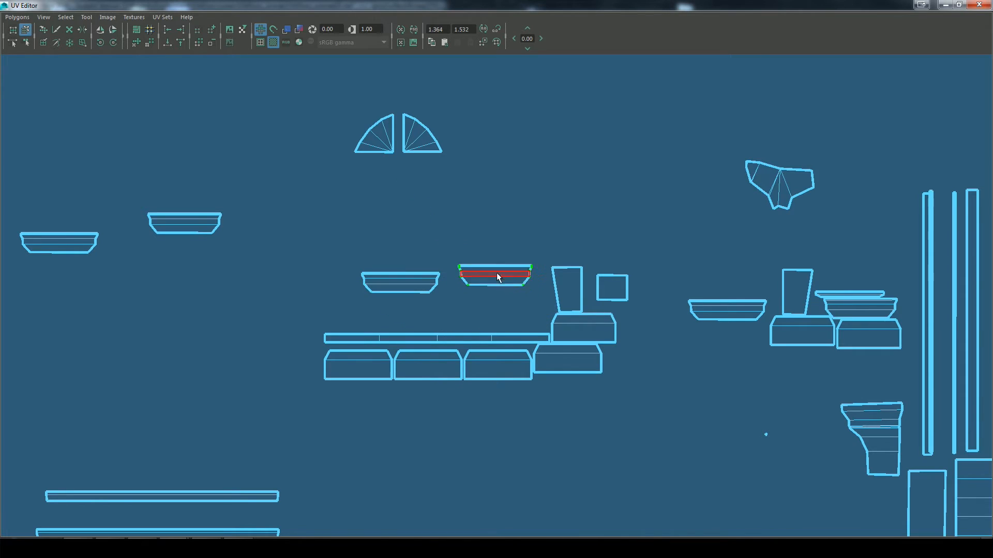
{"action": "left_click_drag", "start_coordinate": [527, 336], "coordinate": [529, 316]}
{"action": "left_click_drag", "start_coordinate": [565, 373], "coordinate": [571, 380]}
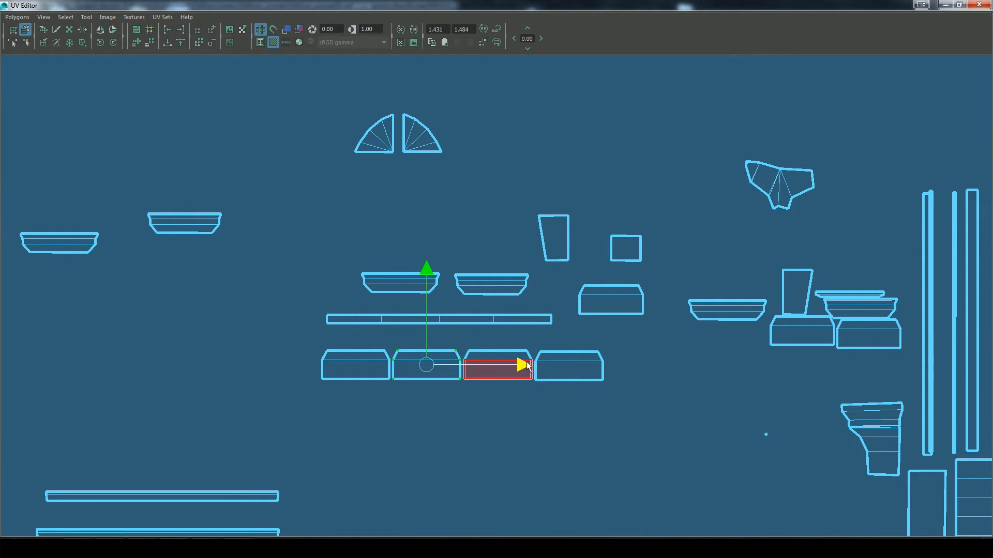
{"action": "left_click_drag", "start_coordinate": [738, 371], "coordinate": [738, 371]}
{"action": "right_click_drag", "start_coordinate": [828, 359], "coordinate": [765, 330], "text": "alt"}
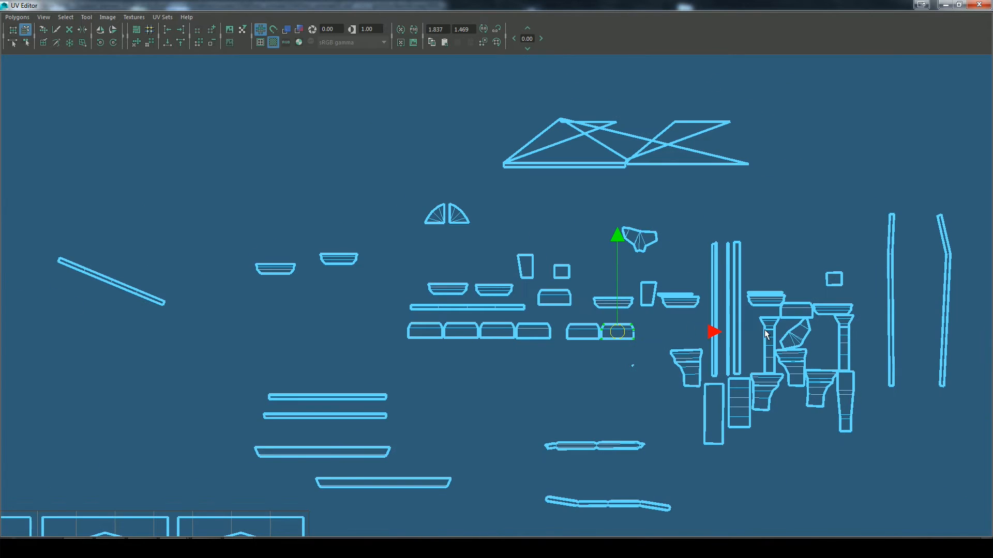
Step: Move the second faceted shell out beside the first one and rotate it
{"action": "key", "text": "e"}
{"action": "left_click_drag", "start_coordinate": [763, 164], "coordinate": [772, 232]}
{"action": "left_click", "coordinate": [645, 246]}
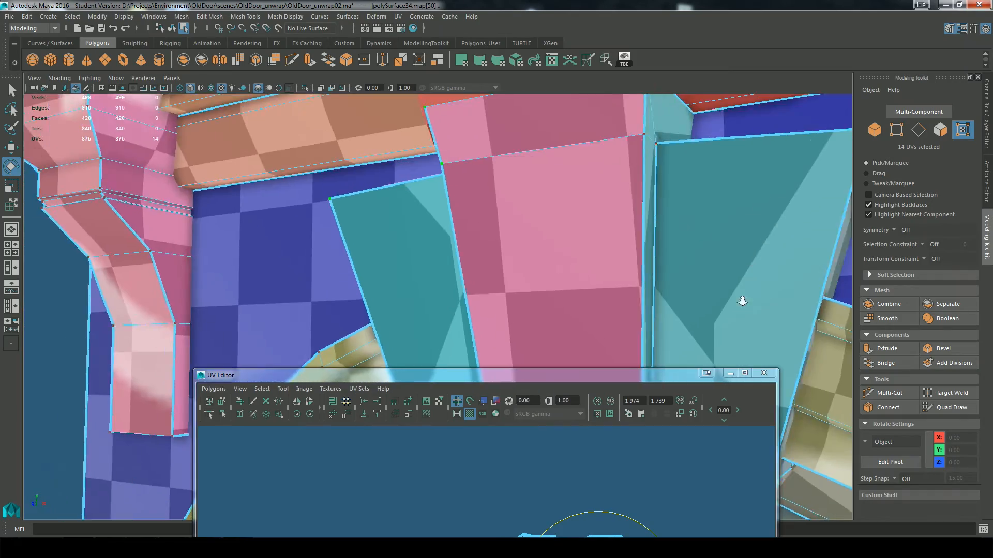
Step: Examine the blocks beside the keystone, with the checker display turned off, and locate their faces in the faceted shells
{"action": "left_click_drag", "start_coordinate": [742, 295], "coordinate": [625, 253], "text": "alt"}
{"action": "right_click_drag", "start_coordinate": [625, 252], "coordinate": [682, 258], "text": "alt"}
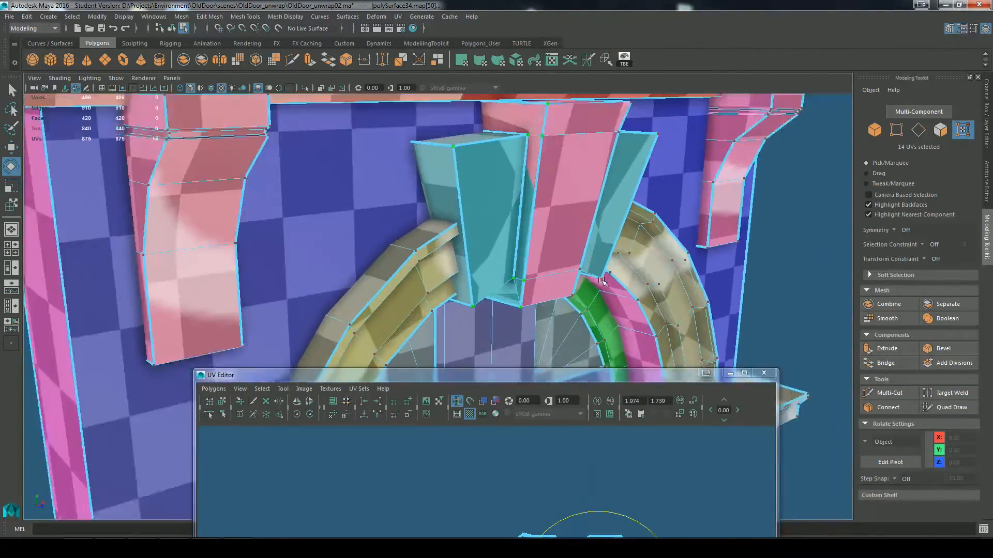
{"action": "left_click_drag", "start_coordinate": [683, 259], "coordinate": [593, 246], "text": "alt"}
{"action": "key", "text": "F11"}
{"action": "left_click", "coordinate": [511, 319]}
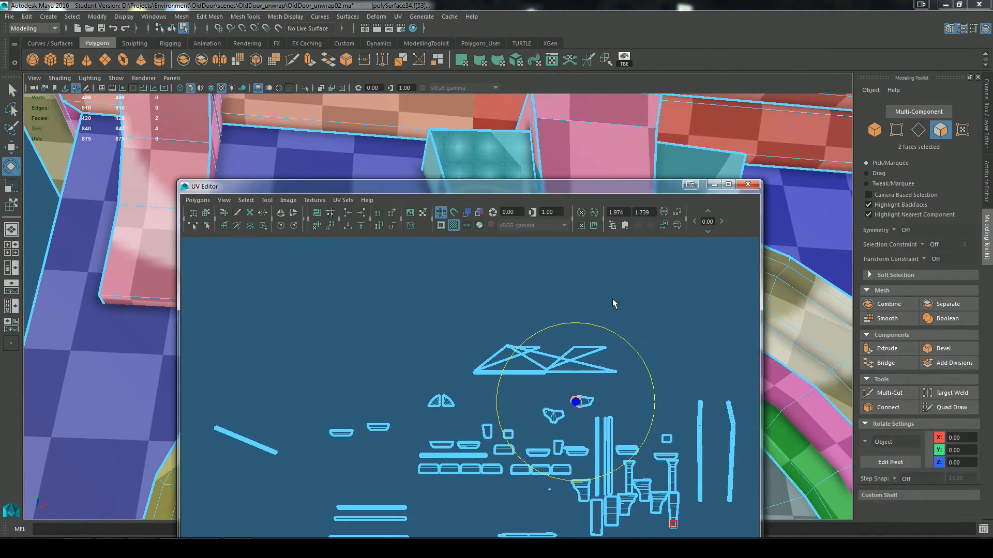
{"action": "scroll", "coordinate": [634, 408], "scroll_direction": "up", "scroll_amount": 5}
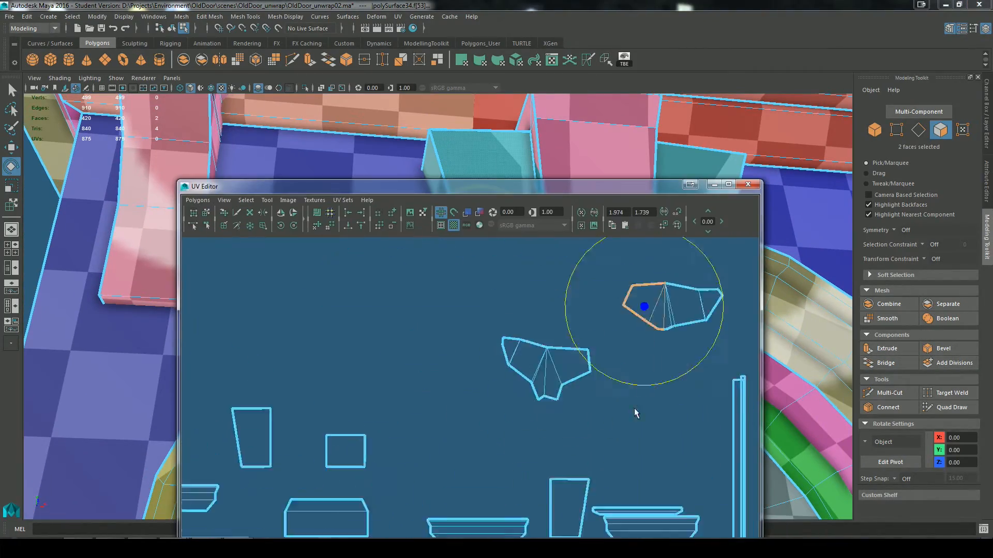
{"action": "left_click_drag", "start_coordinate": [604, 187], "coordinate": [605, 387]}
{"action": "left_click", "coordinate": [457, 418]}
{"action": "left_click_drag", "start_coordinate": [620, 258], "coordinate": [592, 224], "text": "alt"}
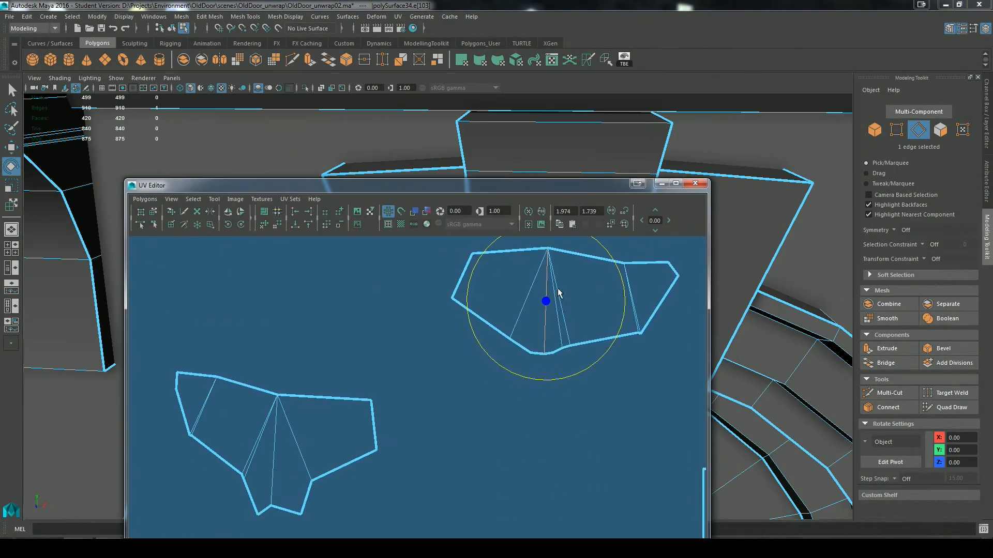
{"action": "left_click", "coordinate": [554, 290]}
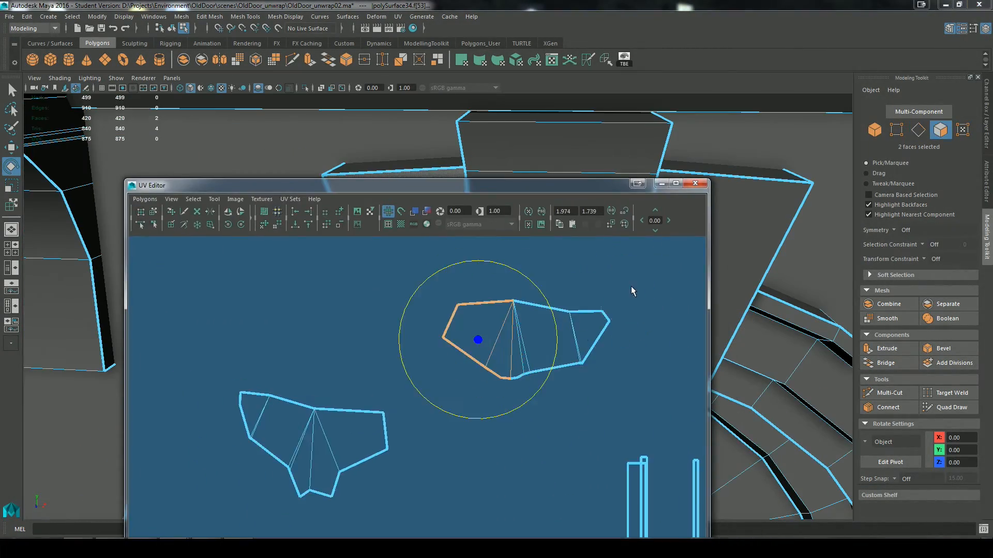
Step: Apply a Camera-Based projection to the top, front and bottom faces of the block left of the keystone
{"action": "left_click_drag", "start_coordinate": [333, 179], "coordinate": [358, 458]}
{"action": "mouse_move", "coordinate": [537, 328]}
{"action": "left_mouse_down", "text": "alt"}
{"action": "mouse_move", "coordinate": [591, 304]}
{"action": "mouse_move", "coordinate": [527, 335]}
{"action": "left_mouse_up", "text": "alt"}
{"action": "left_click", "coordinate": [433, 274]}
{"action": "left_click_drag", "start_coordinate": [433, 274], "coordinate": [421, 262], "text": "alt"}
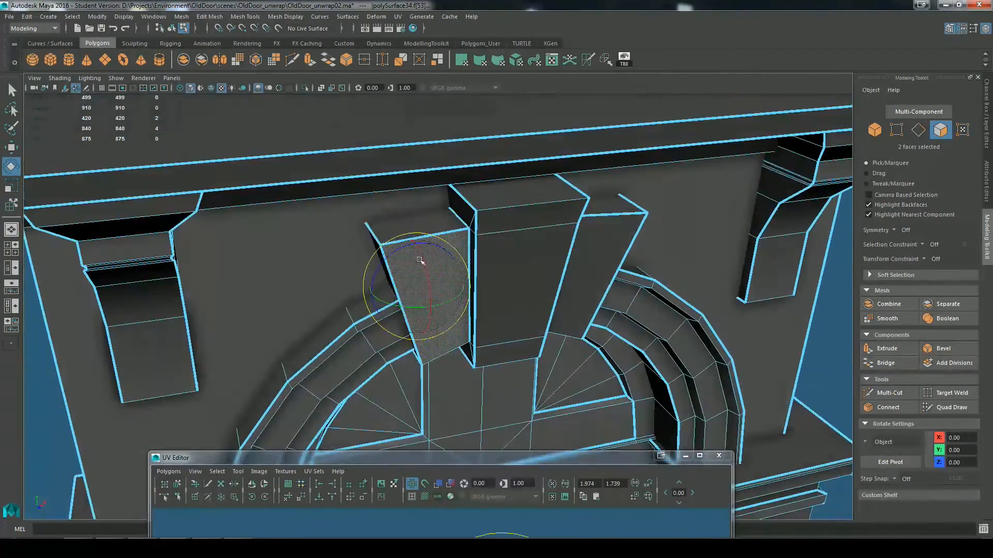
{"action": "double_click", "coordinate": [421, 262]}
{"action": "left_click_drag", "start_coordinate": [597, 264], "coordinate": [569, 274], "text": "alt"}
{"action": "left_click", "coordinate": [398, 16]}
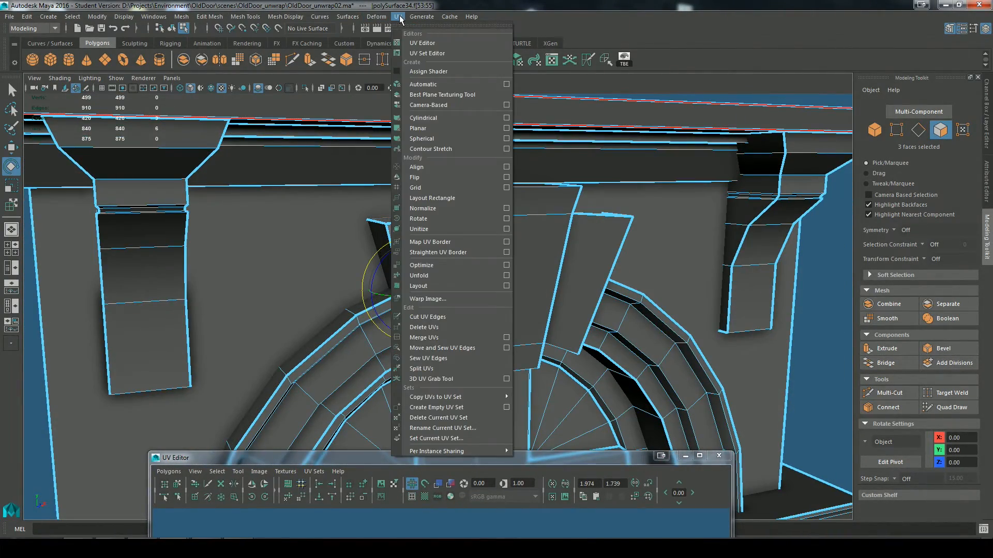
{"action": "left_click", "coordinate": [445, 119]}
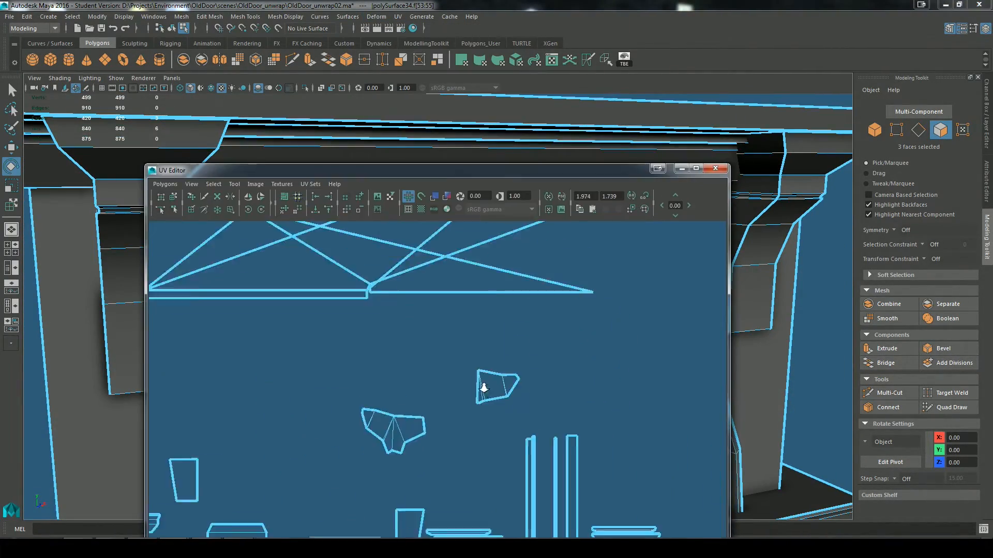
Step: Move the left block's projected shell clear of the other UVs and select all of its UVs
{"action": "right_click_drag", "start_coordinate": [483, 388], "coordinate": [403, 385], "text": "alt"}
{"action": "middle_click_drag", "start_coordinate": [403, 385], "coordinate": [542, 223], "text": "alt"}
{"action": "key", "text": "w"}
{"action": "left_click_drag", "start_coordinate": [326, 465], "coordinate": [653, 450]}
{"action": "right_click_drag", "start_coordinate": [652, 450], "coordinate": [595, 439], "text": "alt"}
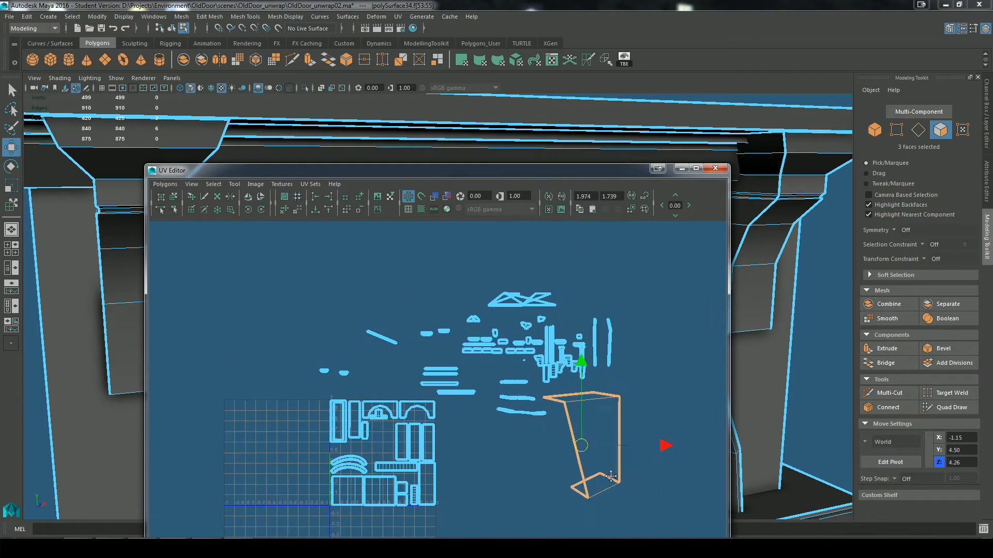
{"action": "left_click_drag", "start_coordinate": [540, 441], "coordinate": [604, 464]}
{"action": "right_click_drag", "start_coordinate": [605, 436], "coordinate": [639, 436]}
{"action": "left_click_drag", "start_coordinate": [679, 532], "coordinate": [559, 391]}
Step: Unfold the left block's shell, then reposition and scale it outside the UV square
{"action": "left_click", "coordinate": [283, 212]}
{"action": "right_click_drag", "start_coordinate": [590, 512], "coordinate": [473, 465], "text": "alt"}
{"action": "key", "text": "r"}
{"action": "left_click_drag", "start_coordinate": [471, 436], "coordinate": [422, 438]}
{"action": "key", "text": "w"}
{"action": "key", "text": "r"}
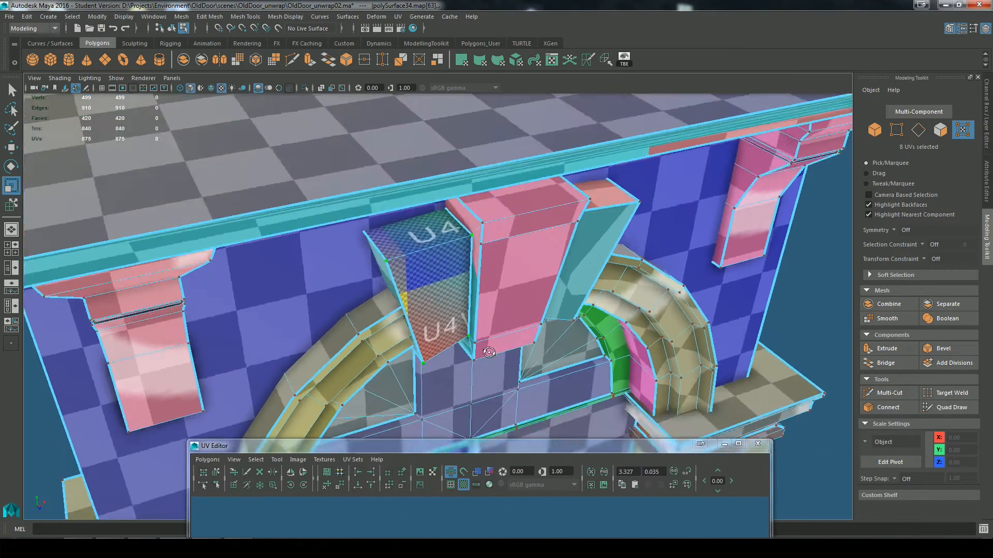
Step: Apply a Camera-Based projection to the top, front and bottom faces of the block right of the keystone
{"action": "left_click_drag", "start_coordinate": [568, 289], "coordinate": [559, 357], "text": "alt"}
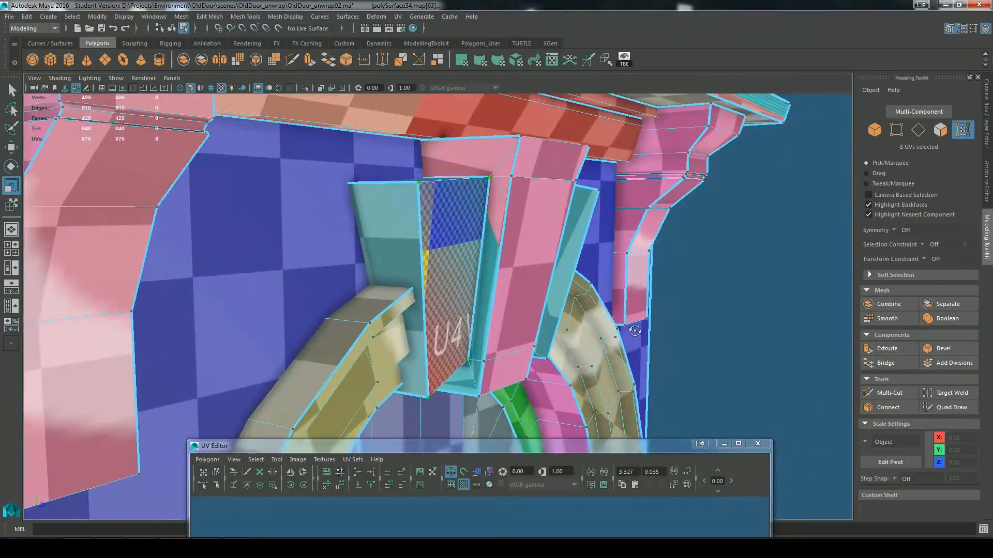
{"action": "right_click_drag", "start_coordinate": [642, 269], "coordinate": [642, 306]}
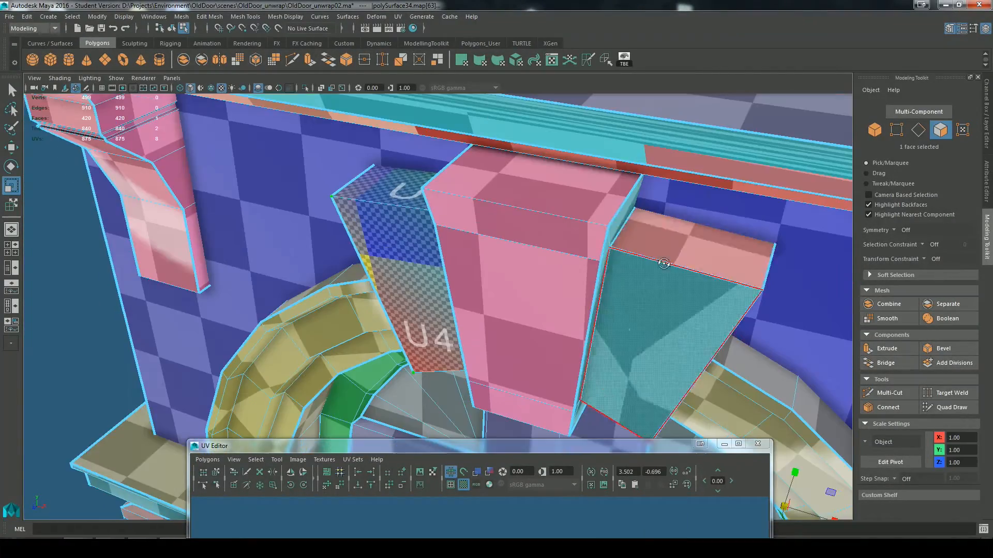
{"action": "left_click", "coordinate": [665, 262]}
{"action": "left_click", "coordinate": [667, 320], "text": "shift"}
{"action": "left_click_drag", "start_coordinate": [667, 321], "coordinate": [645, 373], "text": "alt"}
{"action": "left_click", "coordinate": [398, 16]}
{"action": "left_click", "coordinate": [428, 104]}
Step: Unfold the right block's shell, rotate it and move it next to the left block's shell
{"action": "left_click_drag", "start_coordinate": [545, 447], "coordinate": [525, 95]}
{"action": "right_click_drag", "start_coordinate": [398, 351], "coordinate": [470, 367], "text": "alt"}
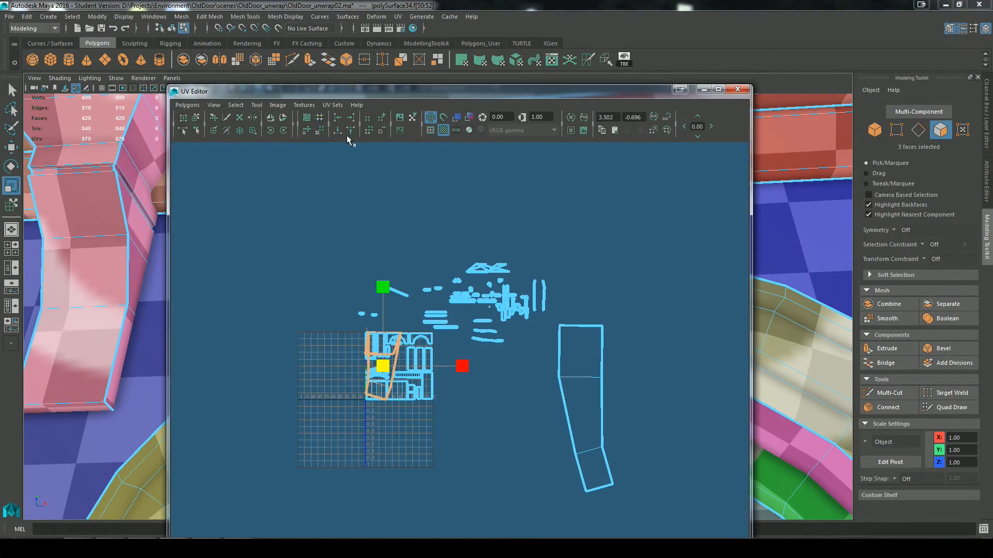
{"action": "left_click", "coordinate": [250, 129]}
{"action": "right_click_drag", "start_coordinate": [432, 394], "coordinate": [380, 380], "text": "alt"}
{"action": "key", "text": "w"}
{"action": "key", "text": "e"}
{"action": "left_click_drag", "start_coordinate": [430, 359], "coordinate": [488, 397]}
{"action": "key", "text": "w"}
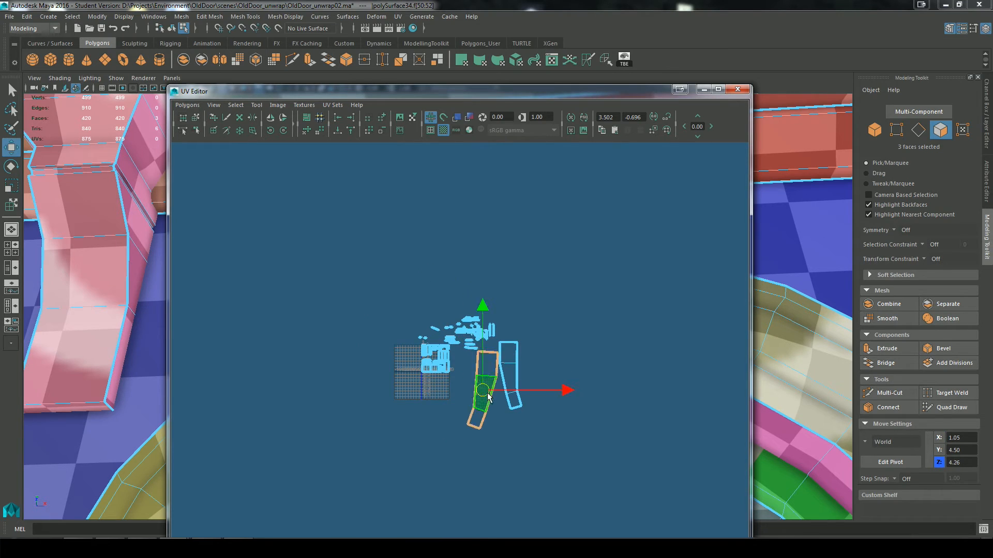
Step: Rotate the two bent block shells upright and place them side by side as a mirrored pair
{"action": "scroll", "coordinate": [550, 383], "scroll_direction": "up", "scroll_amount": 3}
{"action": "key", "text": "e"}
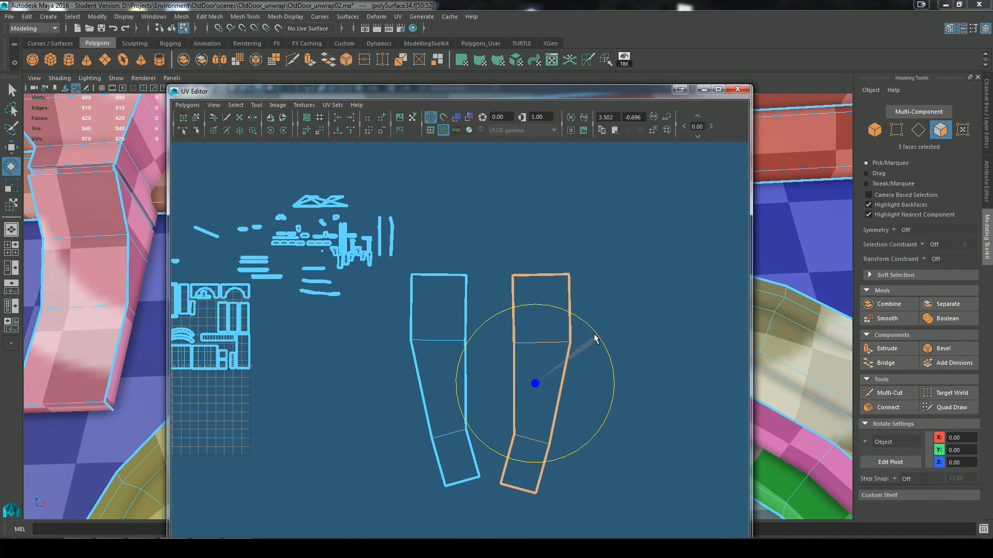
{"action": "left_click_drag", "start_coordinate": [537, 386], "coordinate": [534, 386]}
{"action": "left_click", "coordinate": [196, 118]}
{"action": "left_click", "coordinate": [436, 321]}
{"action": "left_click_drag", "start_coordinate": [446, 381], "coordinate": [614, 384]}
{"action": "left_click", "coordinate": [536, 362]}
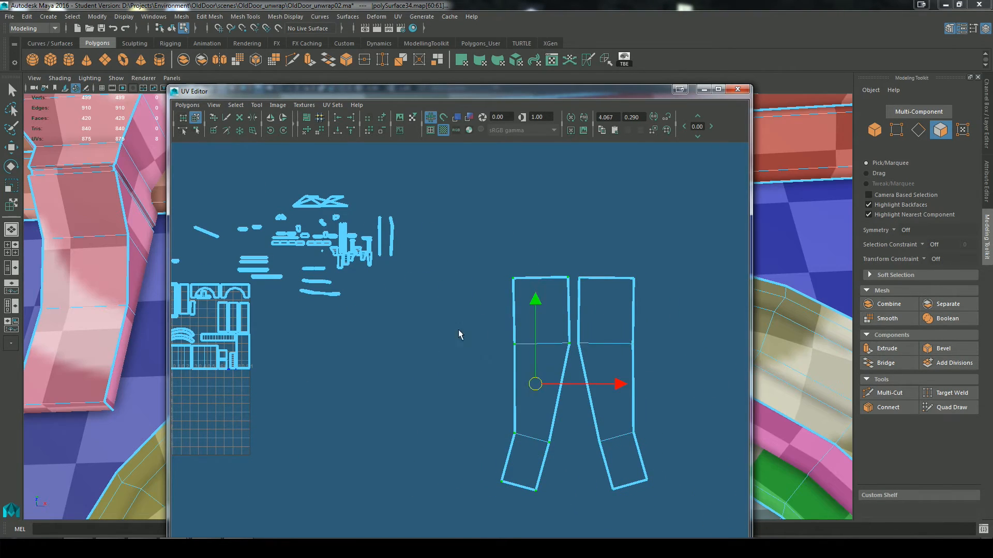
{"action": "key", "text": "e"}
{"action": "left_click_drag", "start_coordinate": [584, 320], "coordinate": [585, 321]}
Step: Select both bent block shells and scale them down to match the checker density of the neighbouring faces
{"action": "left_click", "coordinate": [195, 118]}
{"action": "left_click", "coordinate": [598, 433], "text": "shift"}
{"action": "key", "text": "r"}
{"action": "left_click_drag", "start_coordinate": [573, 383], "coordinate": [510, 338]}
{"action": "left_click_drag", "start_coordinate": [509, 91], "coordinate": [193, 44]}
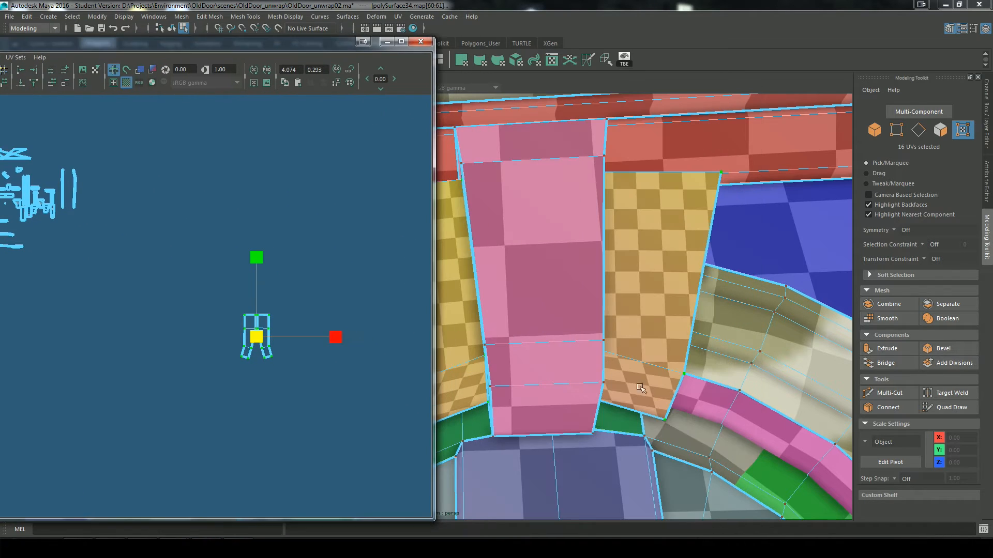
{"action": "scroll", "coordinate": [569, 284], "scroll_direction": "down", "scroll_amount": 5}
{"action": "left_click_drag", "start_coordinate": [256, 337], "coordinate": [195, 325]}
Step: Move the scaled pair of block shells up beside the other loose shells in the maximized UV Editor
{"action": "key", "text": "w"}
{"action": "scroll", "coordinate": [206, 355], "scroll_direction": "down", "scroll_amount": 6}
{"action": "middle_click_drag", "start_coordinate": [65, 277], "coordinate": [235, 305], "text": "alt"}
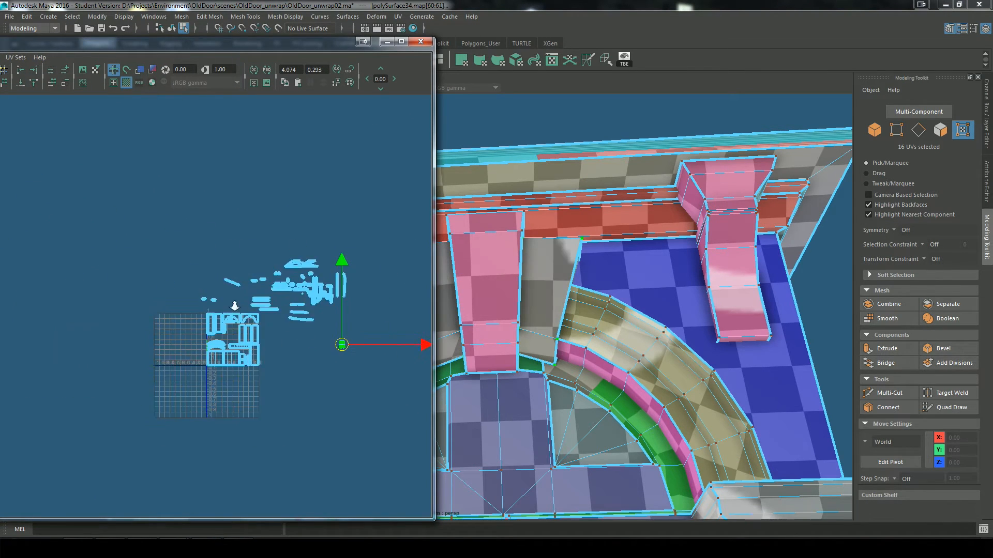
{"action": "scroll", "coordinate": [235, 305], "scroll_direction": "up", "scroll_amount": 4}
{"action": "left_click", "coordinate": [401, 42]}
{"action": "key", "text": "a"}
{"action": "left_click_drag", "start_coordinate": [720, 396], "coordinate": [458, 200]}
{"action": "scroll", "coordinate": [460, 348], "scroll_direction": "up", "scroll_amount": 3}
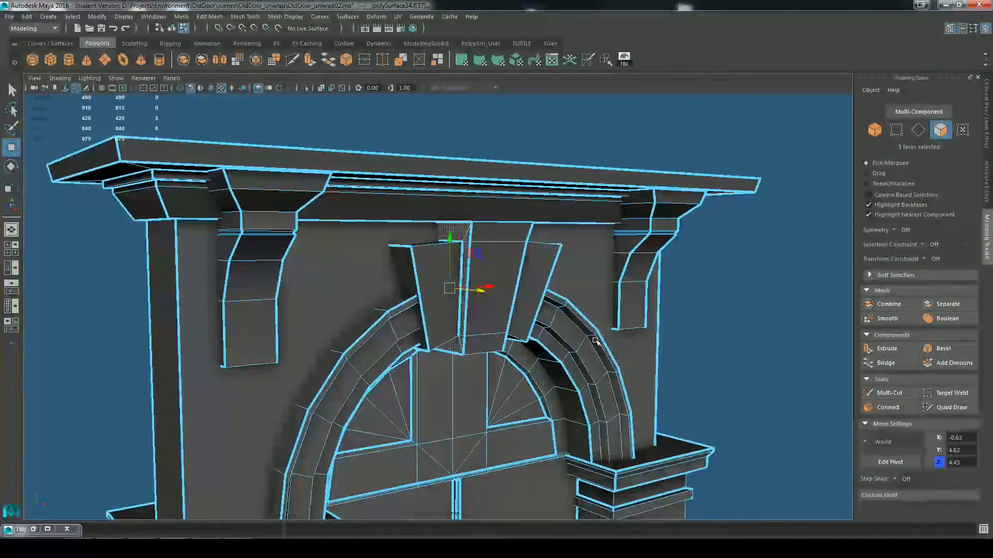
Step: Planar map the five faces on the keystone's left side from the X axis and scale down the resulting shell
{"action": "left_click", "coordinate": [397, 16]}
{"action": "left_click", "coordinate": [506, 128]}
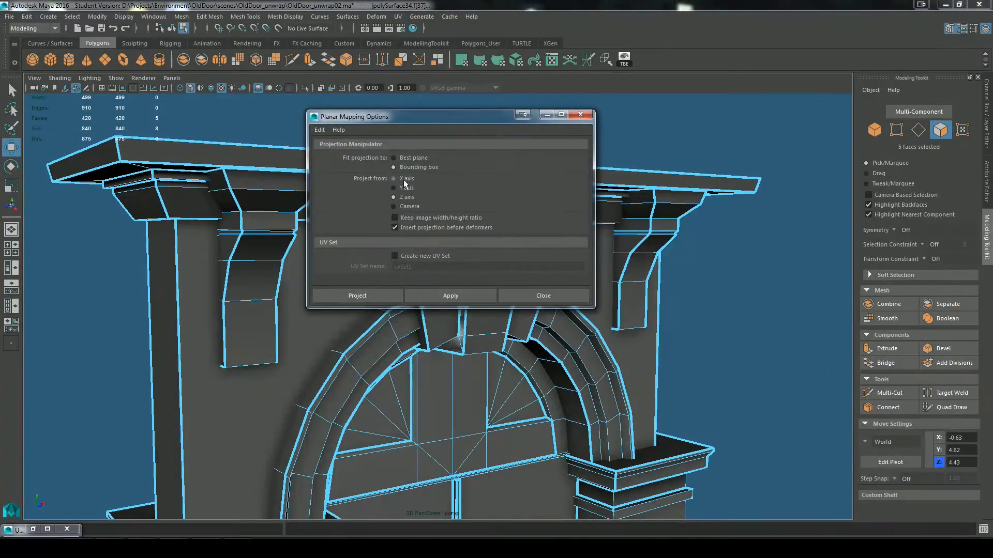
{"action": "left_click", "coordinate": [350, 290]}
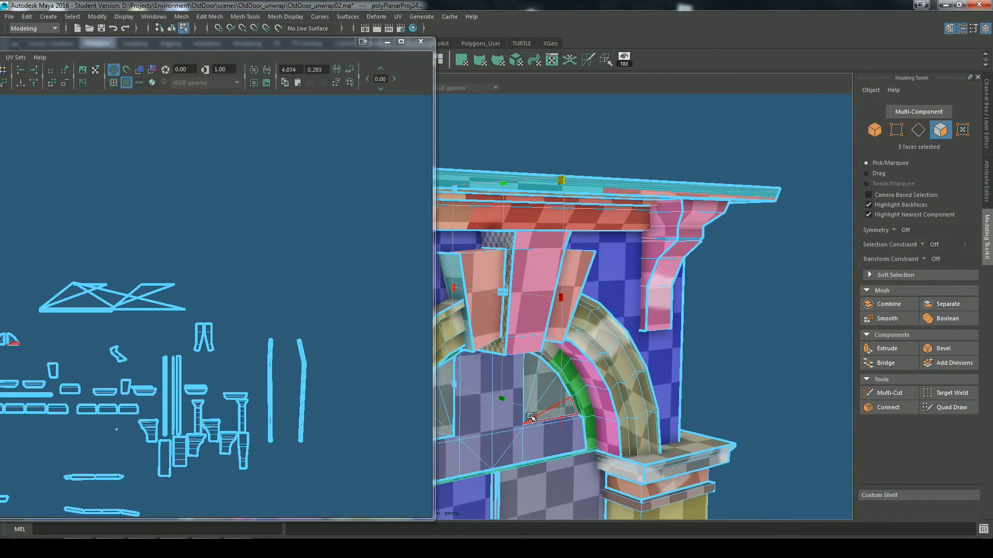
{"action": "key", "text": "r"}
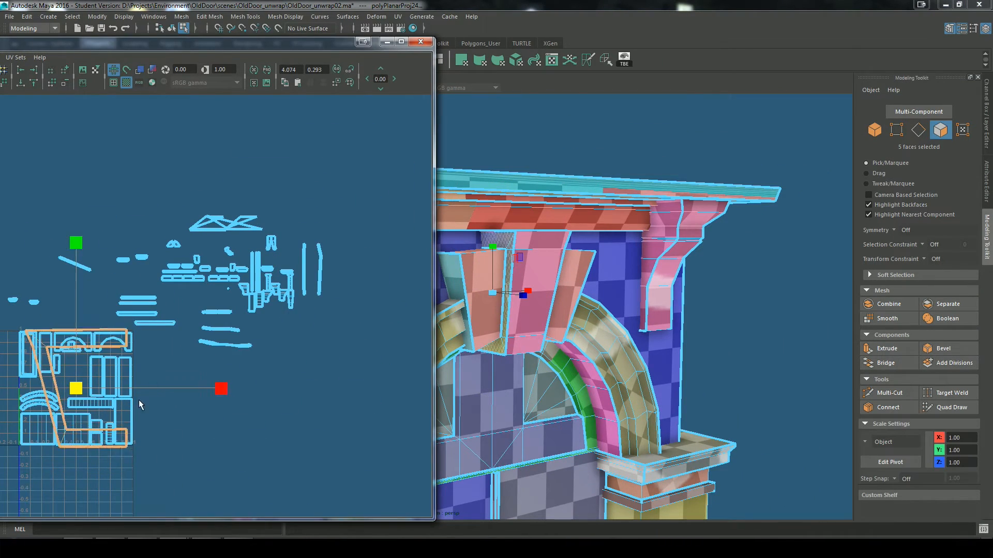
{"action": "middle_click_drag", "start_coordinate": [139, 400], "coordinate": [72, 405]}
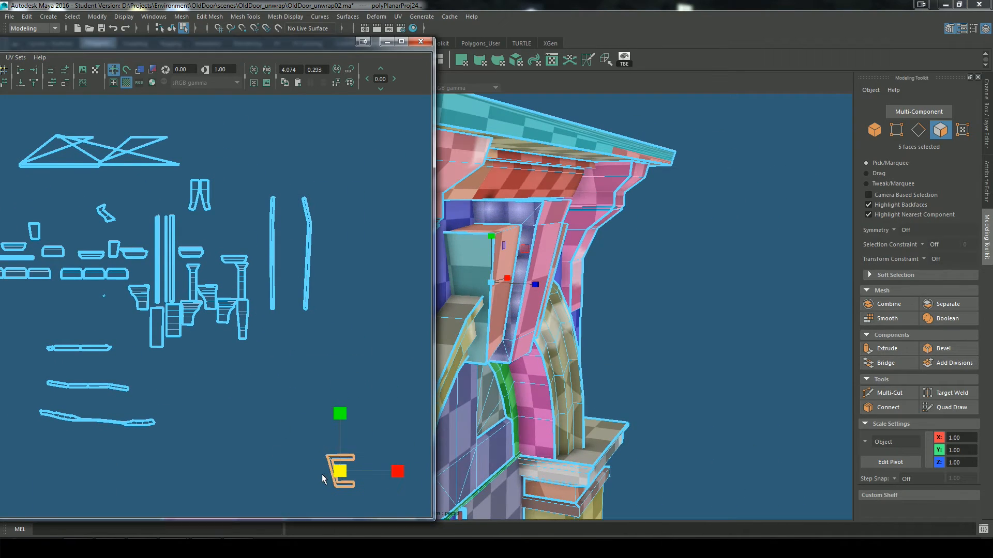
Step: Select the five matching faces on the keystone's right side and apply the same planar mapping to them
{"action": "left_click_drag", "start_coordinate": [672, 300], "coordinate": [537, 300], "text": "alt"}
{"action": "right_click_drag", "start_coordinate": [527, 221], "coordinate": [527, 248]}
{"action": "left_click", "coordinate": [550, 294]}
{"action": "left_click_drag", "start_coordinate": [517, 313], "coordinate": [610, 430], "text": "alt"}
{"action": "left_click", "coordinate": [397, 20]}
{"action": "left_click", "coordinate": [417, 112]}
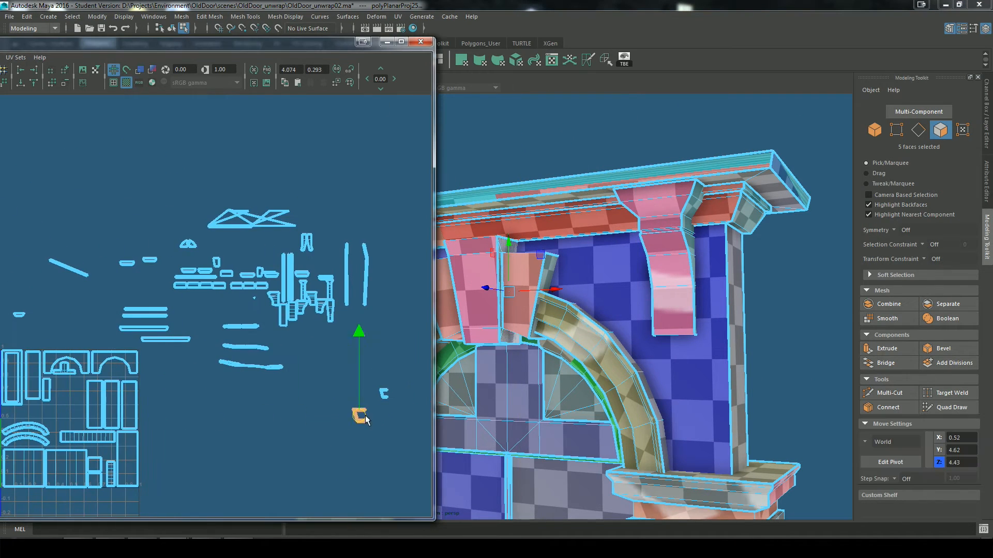
{"action": "left_click_drag", "start_coordinate": [365, 415], "coordinate": [409, 398]}
{"action": "key", "text": "f"}
{"action": "scroll", "coordinate": [366, 406], "scroll_direction": "down", "scroll_amount": 5}
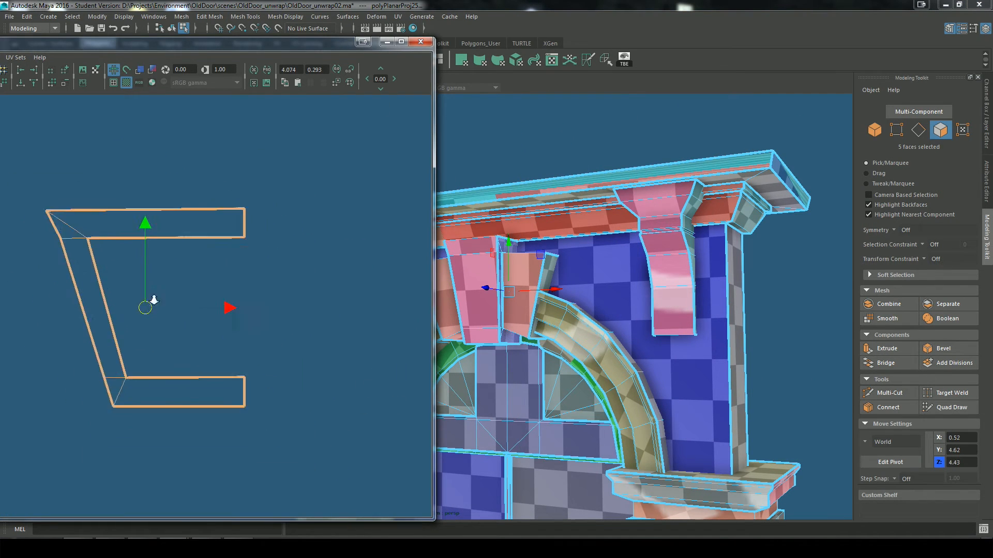
Step: Scale the right C-shaped keystone shell down to the size of the left one and place it alongside
{"action": "middle_click_drag", "start_coordinate": [151, 301], "coordinate": [343, 313], "text": "alt"}
{"action": "key", "text": "r"}
{"action": "left_click_drag", "start_coordinate": [344, 310], "coordinate": [245, 272]}
{"action": "key", "text": "w"}
{"action": "key", "text": "w"}
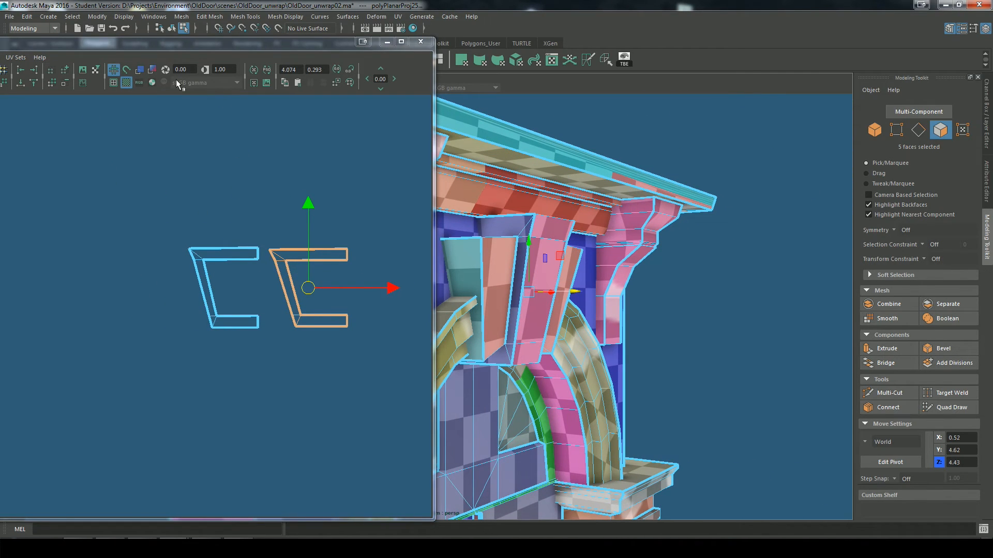
Step: Turn on UV shading and flip the left C-shaped keystone shell horizontally so that it mirrors the other
{"action": "left_click", "coordinate": [140, 69]}
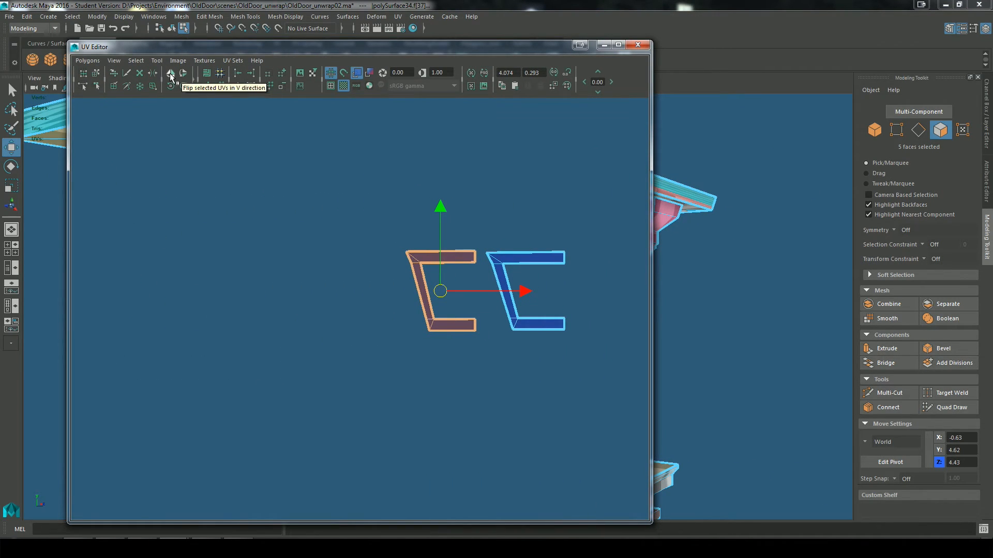
{"action": "left_click", "coordinate": [170, 75]}
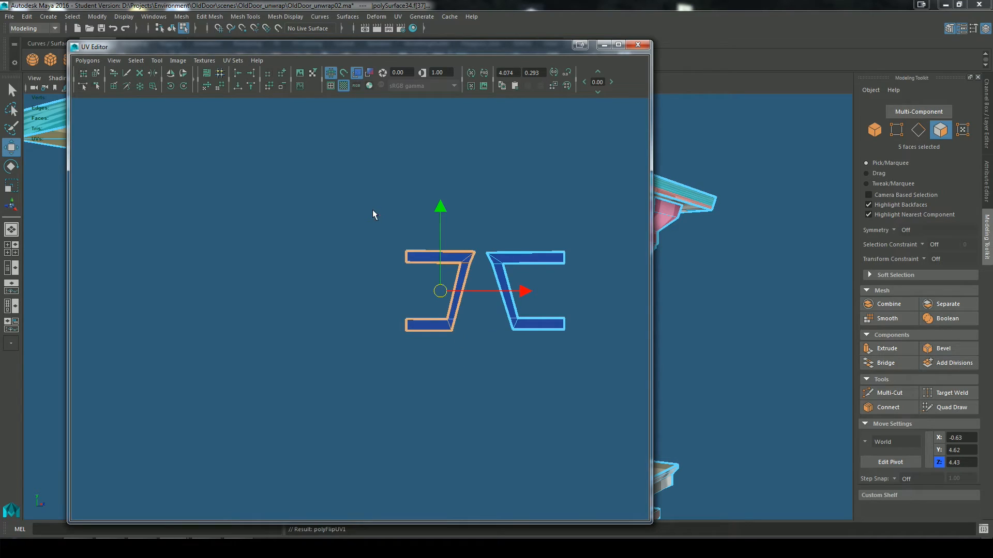
{"action": "scroll", "coordinate": [485, 296], "scroll_direction": "down", "scroll_amount": 5}
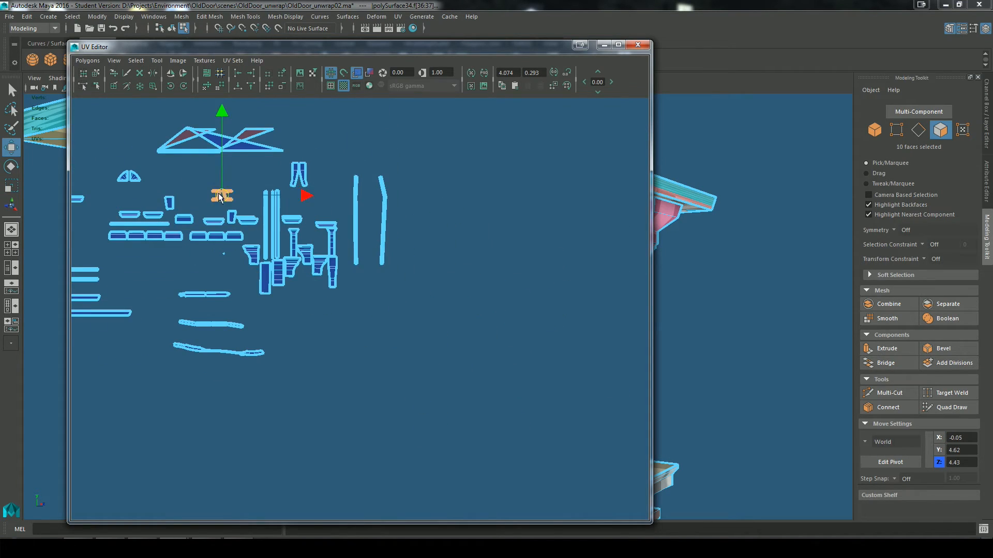
{"action": "right_click_drag", "start_coordinate": [337, 277], "coordinate": [342, 279]}
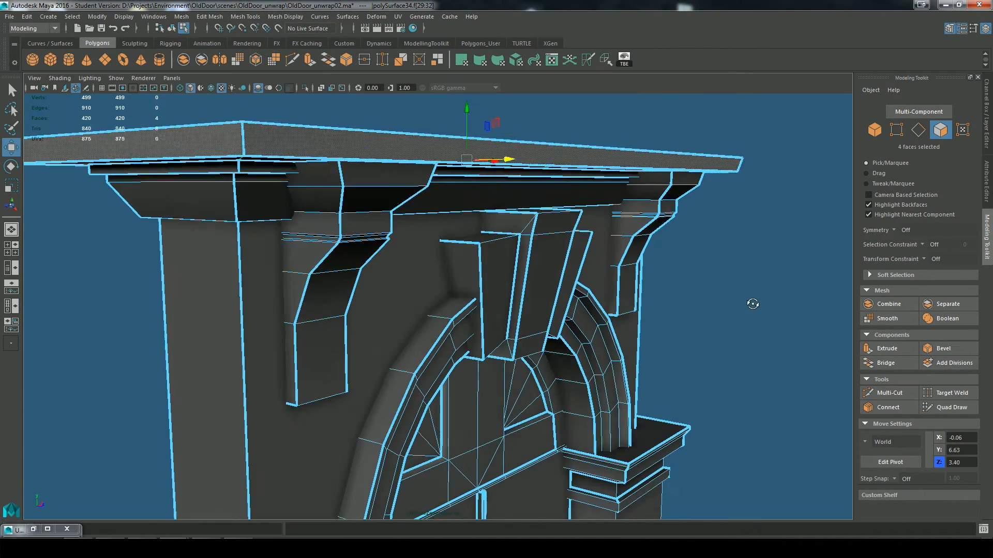
Step: Apply a Camera-Based projection to the four edge faces of the top cornice slab and unfold them into one strip
{"action": "left_click_drag", "start_coordinate": [754, 304], "coordinate": [579, 308], "text": "alt"}
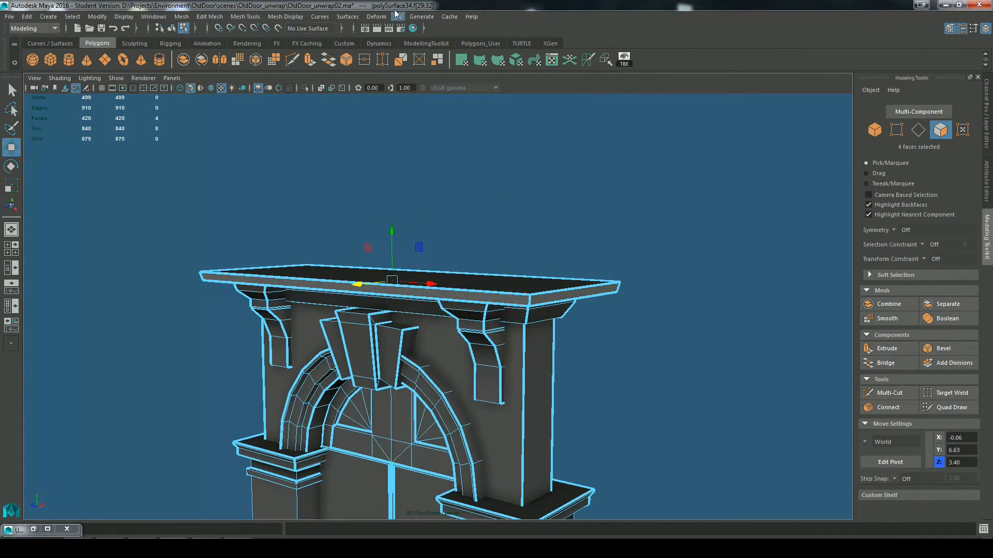
{"action": "left_click", "coordinate": [398, 17]}
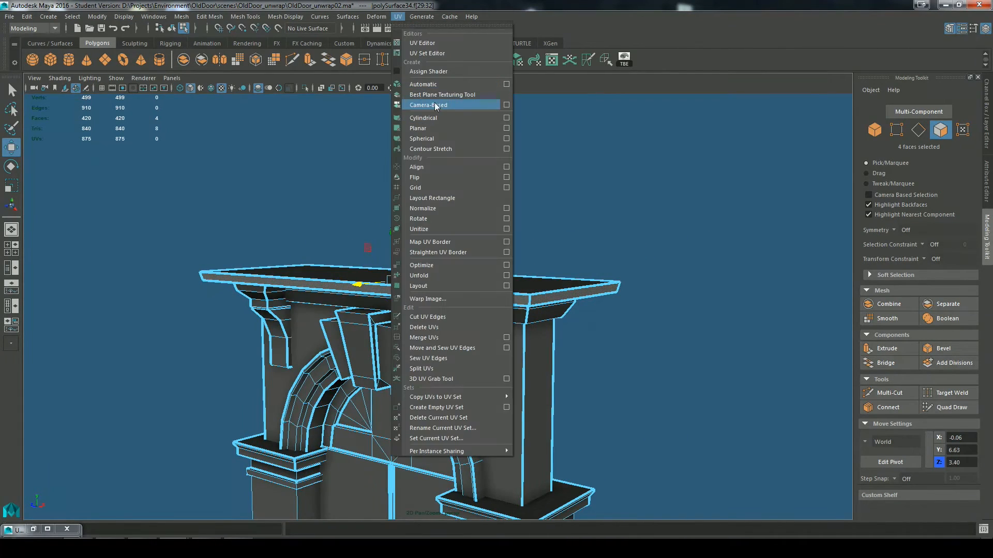
{"action": "left_click", "coordinate": [444, 106]}
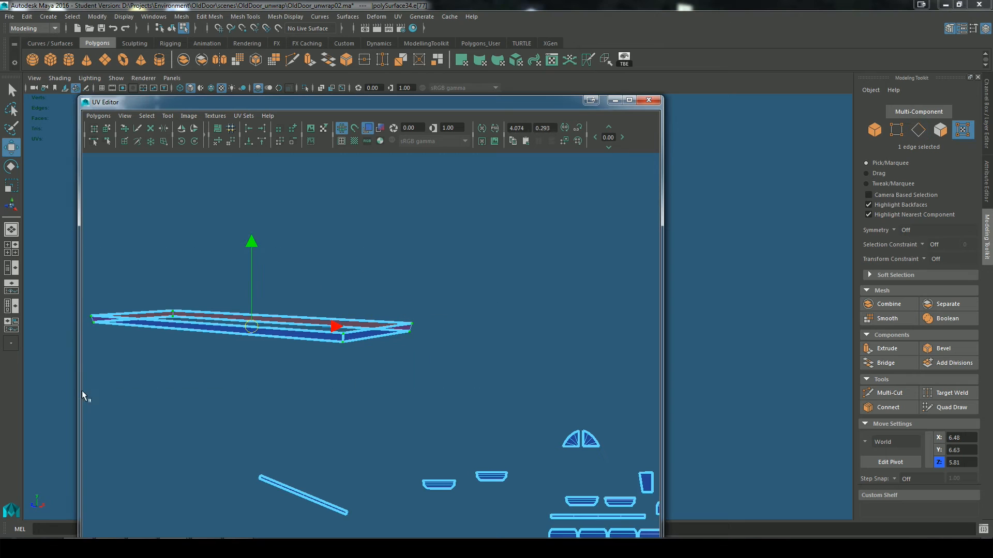
{"action": "scroll", "coordinate": [408, 342], "scroll_direction": "down", "scroll_amount": 1}
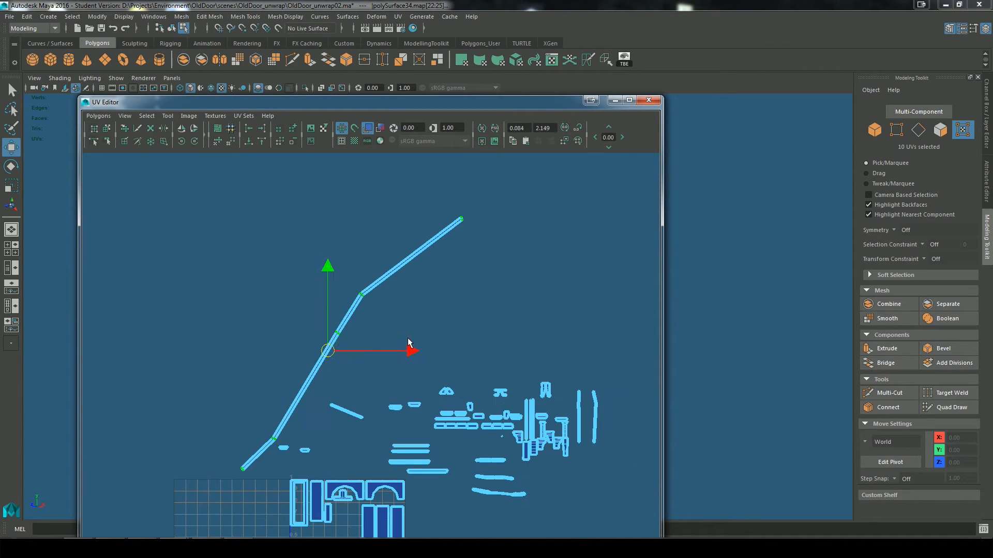
Step: Try to straighten the cornice slab's long edge strip by moving the UVs at both ends into line
{"action": "left_click_drag", "start_coordinate": [410, 289], "coordinate": [373, 267]}
{"action": "key", "text": "w"}
{"action": "left_click_drag", "start_coordinate": [353, 343], "coordinate": [240, 339]}
{"action": "middle_click_drag", "start_coordinate": [277, 326], "coordinate": [343, 366], "text": "alt"}
{"action": "left_click_drag", "start_coordinate": [320, 203], "coordinate": [348, 228]}
{"action": "left_click_drag", "start_coordinate": [334, 216], "coordinate": [290, 222]}
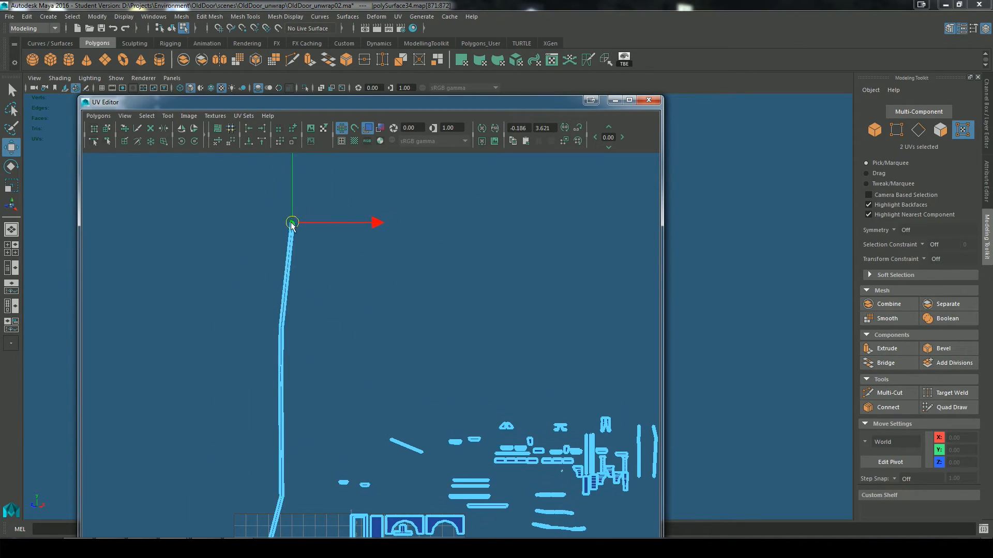
{"action": "middle_click_drag", "start_coordinate": [290, 336], "coordinate": [290, 253], "text": "alt"}
{"action": "left_click_drag", "start_coordinate": [249, 439], "coordinate": [293, 470]}
{"action": "left_click_drag", "start_coordinate": [278, 460], "coordinate": [289, 460]}
{"action": "scroll", "coordinate": [254, 228], "scroll_direction": "down", "scroll_amount": 2}
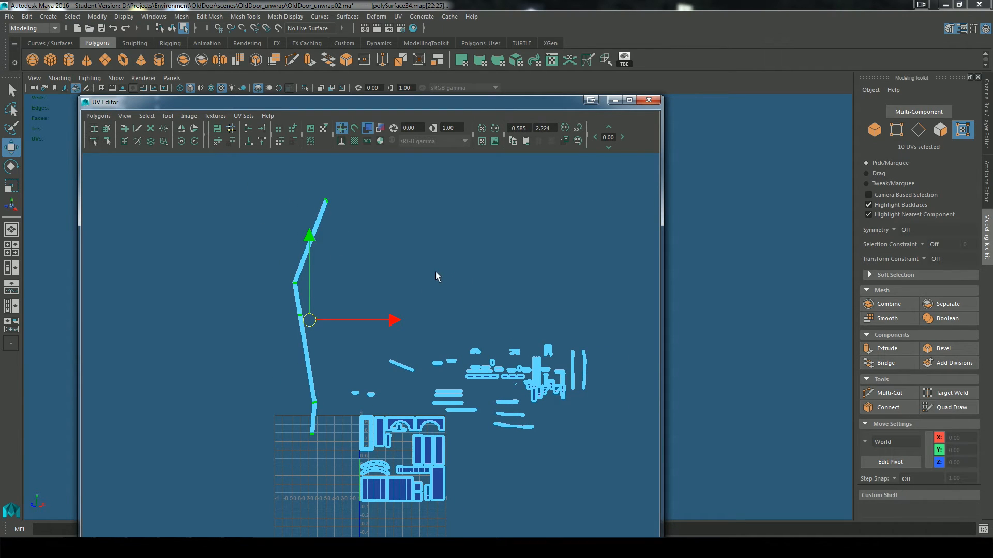
Step: Show the checker texture, cut the UVs along a corner edge of the cornice slab, and unfold the edge strip in two pieces
{"action": "left_click", "coordinate": [614, 100]}
{"action": "left_click", "coordinate": [33, 530]}
{"action": "left_click", "coordinate": [354, 141]}
{"action": "left_click", "coordinate": [615, 101]}
{"action": "left_click_drag", "start_coordinate": [466, 382], "coordinate": [755, 380], "text": "alt"}
{"action": "right_click_drag", "start_coordinate": [585, 250], "coordinate": [585, 223]}
{"action": "left_click", "coordinate": [513, 323]}
{"action": "left_click", "coordinate": [588, 59]}
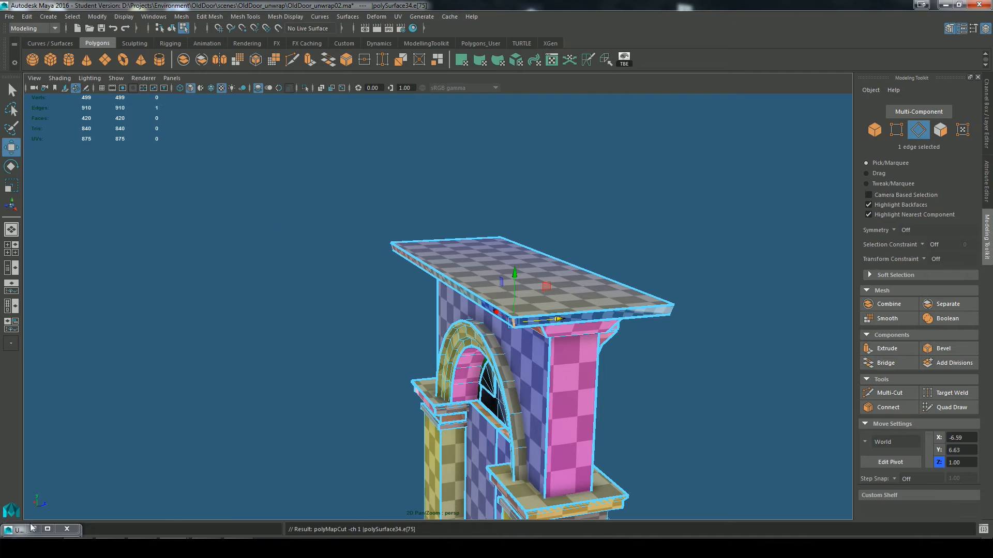
{"action": "left_click", "coordinate": [33, 529]}
{"action": "right_click_drag", "start_coordinate": [350, 298], "coordinate": [380, 284]}
{"action": "left_click_drag", "start_coordinate": [200, 232], "coordinate": [357, 420]}
{"action": "left_click", "coordinate": [218, 141]}
{"action": "scroll", "coordinate": [312, 339], "scroll_direction": "up", "scroll_amount": 5}
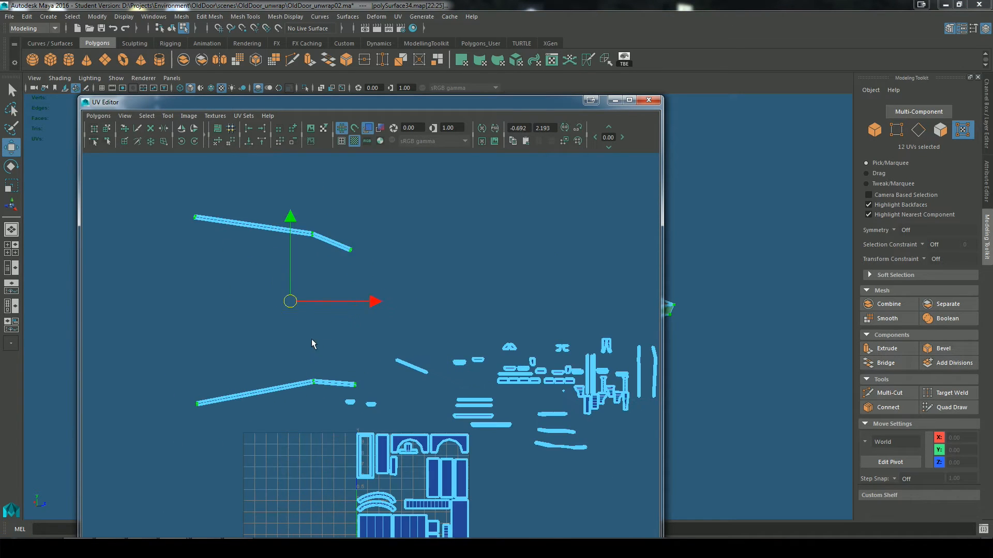
Step: Separate the two cornice edge strips, rotate their long sections level, and stack them one beneath the other
{"action": "left_click_drag", "start_coordinate": [273, 310], "coordinate": [286, 267]}
{"action": "left_click", "coordinate": [106, 130]}
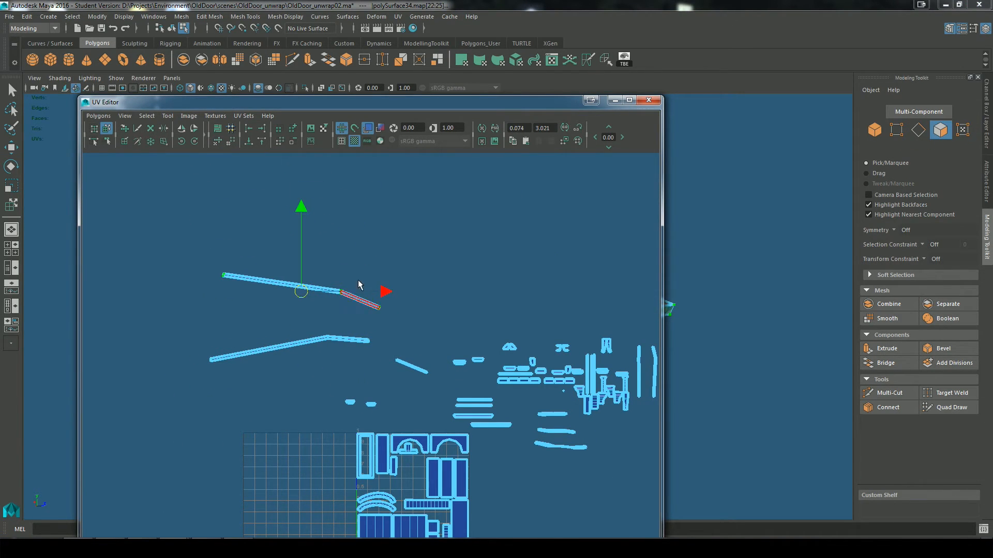
{"action": "key", "text": "e"}
{"action": "left_click_drag", "start_coordinate": [368, 245], "coordinate": [360, 234]}
{"action": "scroll", "coordinate": [310, 259], "scroll_direction": "up", "scroll_amount": 4}
{"action": "middle_click_drag", "start_coordinate": [246, 281], "coordinate": [458, 370], "text": "alt"}
{"action": "scroll", "coordinate": [459, 370], "scroll_direction": "up", "scroll_amount": 2}
{"action": "left_click_drag", "start_coordinate": [529, 241], "coordinate": [531, 241]}
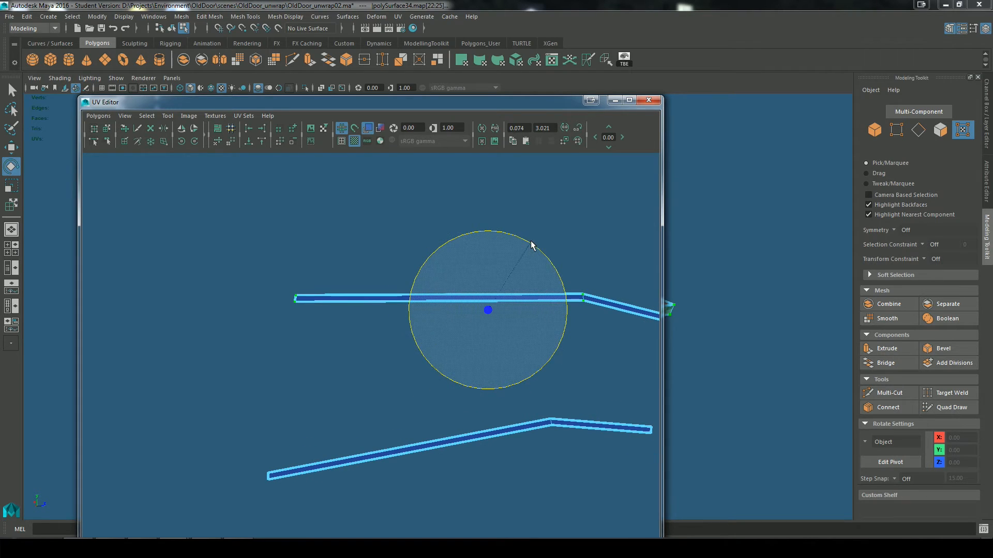
{"action": "key", "text": "y"}
{"action": "left_click_drag", "start_coordinate": [336, 458], "coordinate": [339, 380]}
{"action": "key", "text": "e"}
{"action": "left_click_drag", "start_coordinate": [518, 317], "coordinate": [523, 331]}
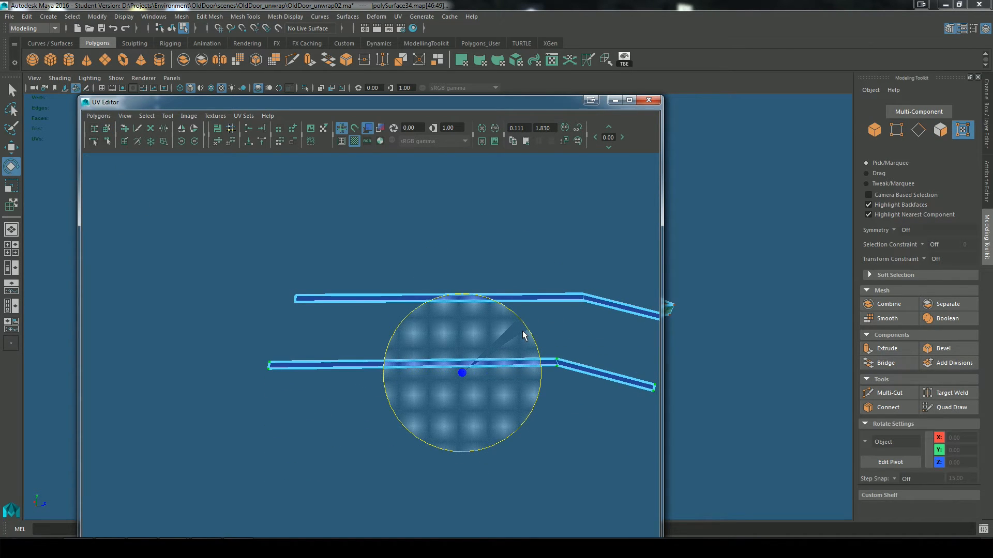
{"action": "key", "text": "w"}
{"action": "left_click_drag", "start_coordinate": [488, 376], "coordinate": [488, 326]}
Step: Cut the UVs at the slab's two remaining corner edges and unfold the edge faces into four separate strips
{"action": "key", "text": "a"}
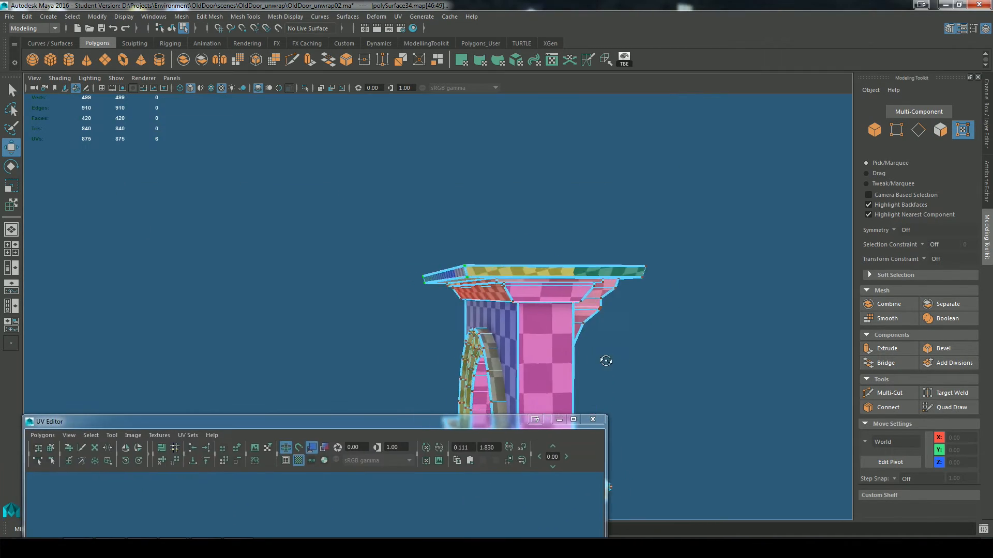
{"action": "left_click_drag", "start_coordinate": [606, 360], "coordinate": [406, 282], "text": "alt"}
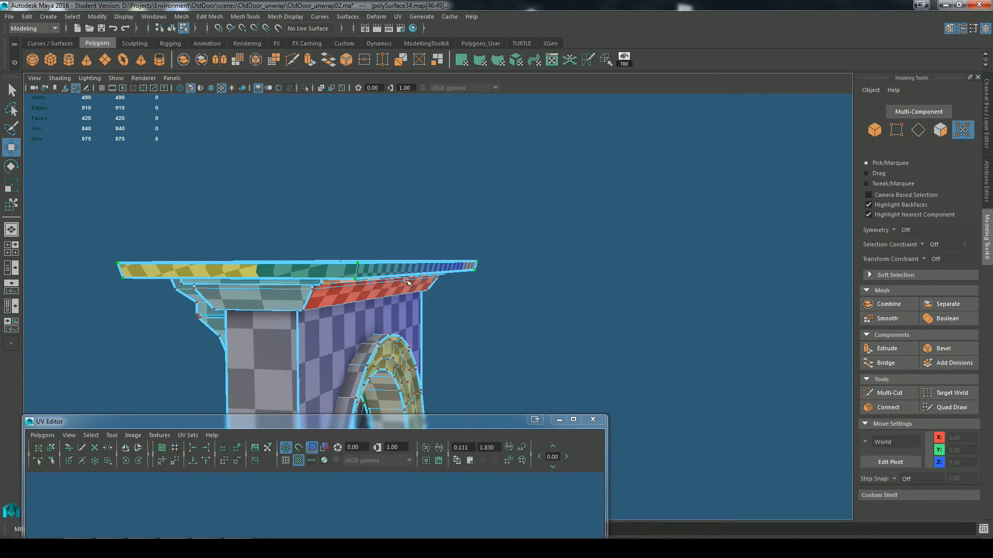
{"action": "key", "text": "F10"}
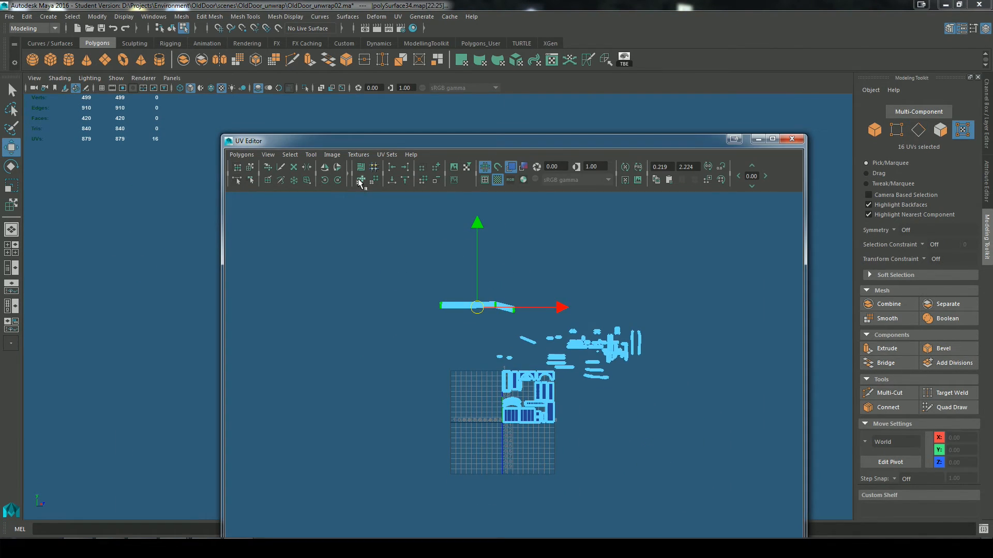
{"action": "left_click", "coordinate": [360, 182]}
{"action": "scroll", "coordinate": [514, 279], "scroll_direction": "up", "scroll_amount": 6}
{"action": "middle_click_drag", "start_coordinate": [523, 308], "coordinate": [567, 399], "text": "alt"}
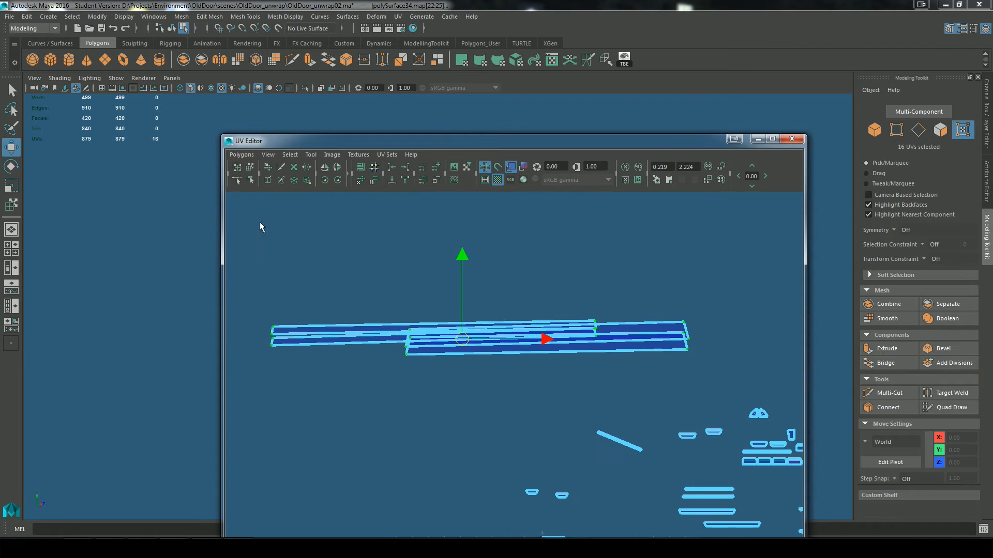
Step: Pull the overlapping cornice strips apart, rotate the two narrow ones level, and stack them
{"action": "left_click", "coordinate": [250, 167]}
{"action": "left_click_drag", "start_coordinate": [507, 346], "coordinate": [430, 389]}
{"action": "left_click_drag", "start_coordinate": [654, 327], "coordinate": [523, 302]}
{"action": "key", "text": "e"}
{"action": "left_click_drag", "start_coordinate": [500, 262], "coordinate": [501, 265]}
{"action": "left_click", "coordinate": [344, 350]}
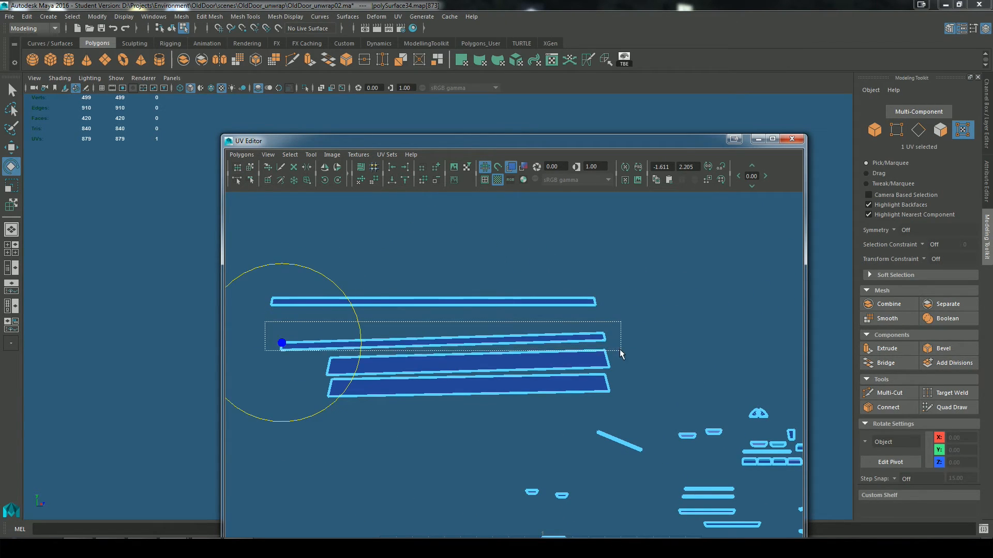
{"action": "left_click_drag", "start_coordinate": [296, 348], "coordinate": [298, 345], "text": "shift"}
{"action": "left_click_drag", "start_coordinate": [496, 285], "coordinate": [498, 287]}
{"action": "key", "text": "w"}
{"action": "left_click_drag", "start_coordinate": [442, 341], "coordinate": [435, 319]}
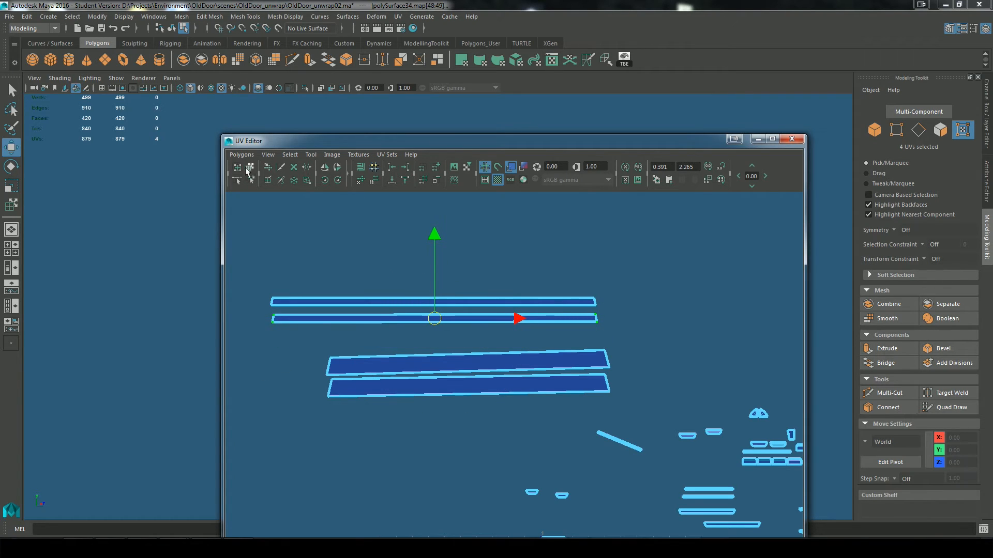
Step: Rotate the two wider cornice strips level and line them up below the narrow ones
{"action": "left_click", "coordinate": [250, 167]}
{"action": "left_click", "coordinate": [428, 361]}
{"action": "left_click_drag", "start_coordinate": [429, 365], "coordinate": [358, 415]}
{"action": "key", "text": "e"}
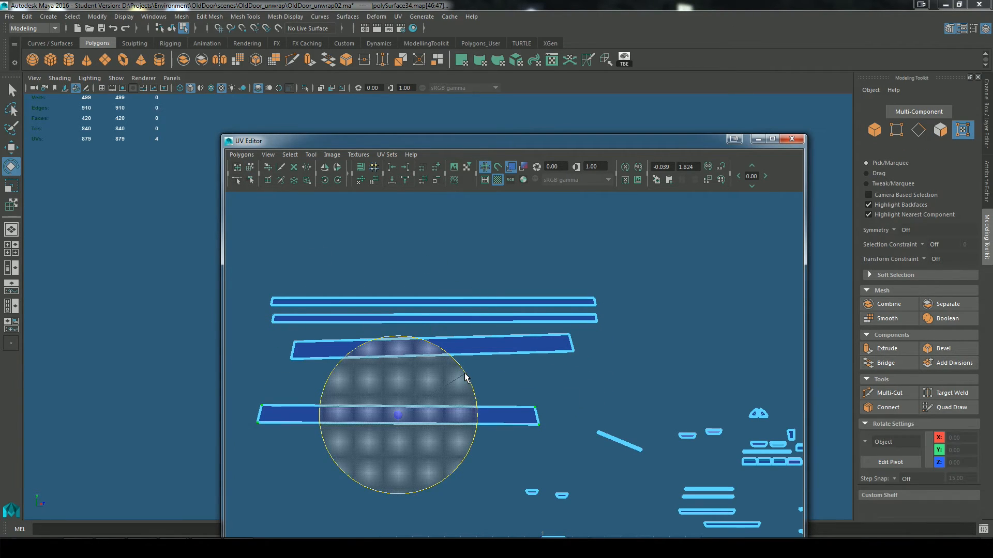
{"action": "left_click_drag", "start_coordinate": [463, 373], "coordinate": [465, 375]}
{"action": "left_click_drag", "start_coordinate": [581, 330], "coordinate": [288, 375]}
{"action": "left_click_drag", "start_coordinate": [506, 321], "coordinate": [506, 325]}
{"action": "key", "text": "w"}
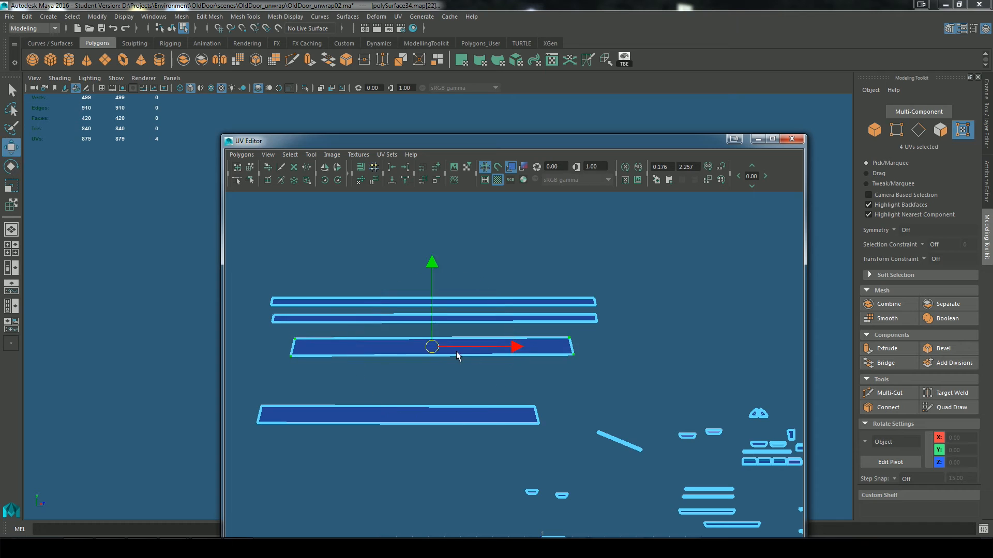
{"action": "left_click_drag", "start_coordinate": [432, 345], "coordinate": [408, 342]}
{"action": "left_click_drag", "start_coordinate": [238, 387], "coordinate": [469, 468]}
{"action": "mouse_move", "coordinate": [398, 415]}
{"action": "left_mouse_down"}
{"action": "mouse_move", "coordinate": [407, 371]}
{"action": "mouse_move", "coordinate": [615, 406]}
{"action": "left_mouse_up"}
Step: Scale the wide and narrow pairs of cornice strips down to match the model's checker size and regroup them
{"action": "mouse_move", "coordinate": [678, 141]}
{"action": "left_mouse_down"}
{"action": "mouse_move", "coordinate": [674, 350]}
{"action": "mouse_move", "coordinate": [673, 235]}
{"action": "left_mouse_up"}
{"action": "middle_click_drag", "start_coordinate": [584, 397], "coordinate": [584, 370], "text": "alt"}
{"action": "left_click_drag", "start_coordinate": [610, 235], "coordinate": [650, 321]}
{"action": "mouse_move", "coordinate": [466, 233]}
{"action": "left_mouse_down", "text": "alt"}
{"action": "mouse_move", "coordinate": [517, 222]}
{"action": "mouse_move", "coordinate": [465, 206]}
{"action": "left_mouse_up", "text": "alt"}
{"action": "left_click_drag", "start_coordinate": [291, 522], "coordinate": [546, 481]}
{"action": "key", "text": "r"}
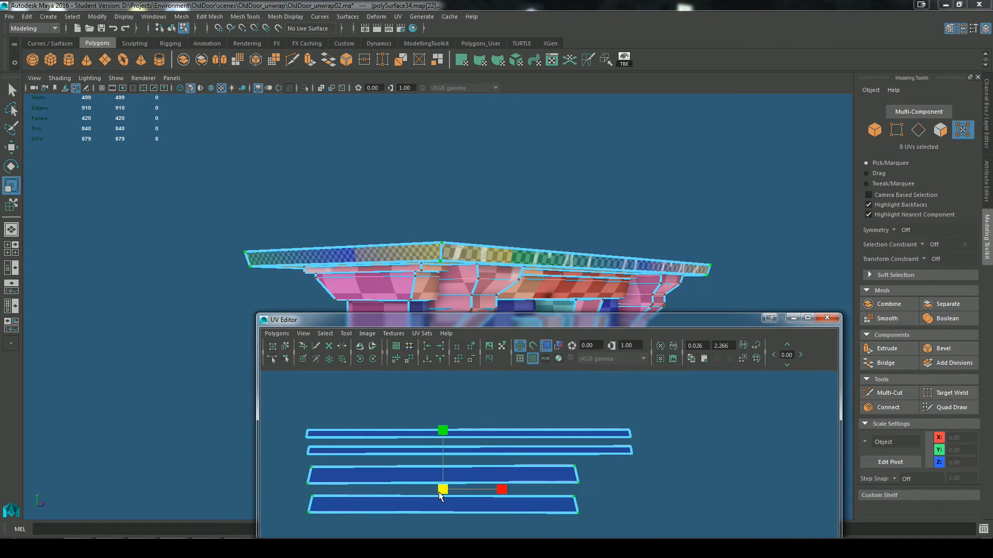
{"action": "left_click_drag", "start_coordinate": [443, 489], "coordinate": [404, 495]}
{"action": "key", "text": "w"}
{"action": "left_click_drag", "start_coordinate": [444, 490], "coordinate": [363, 476]}
{"action": "left_click_drag", "start_coordinate": [290, 414], "coordinate": [651, 503]}
{"action": "key", "text": "r"}
{"action": "left_click_drag", "start_coordinate": [469, 457], "coordinate": [420, 457]}
{"action": "right_click_drag", "start_coordinate": [631, 413], "coordinate": [558, 425], "text": "alt"}
{"action": "key", "text": "w"}
{"action": "left_click_drag", "start_coordinate": [510, 498], "coordinate": [527, 404]}
Step: Select the long bent strip at the far end of the layout and examine the door faces it covers
{"action": "left_click", "coordinate": [808, 318]}
{"action": "middle_click_drag", "start_coordinate": [770, 322], "coordinate": [694, 496], "text": "alt"}
{"action": "right_click_drag", "start_coordinate": [693, 496], "coordinate": [776, 393], "text": "alt"}
{"action": "middle_click_drag", "start_coordinate": [776, 393], "coordinate": [387, 389], "text": "alt"}
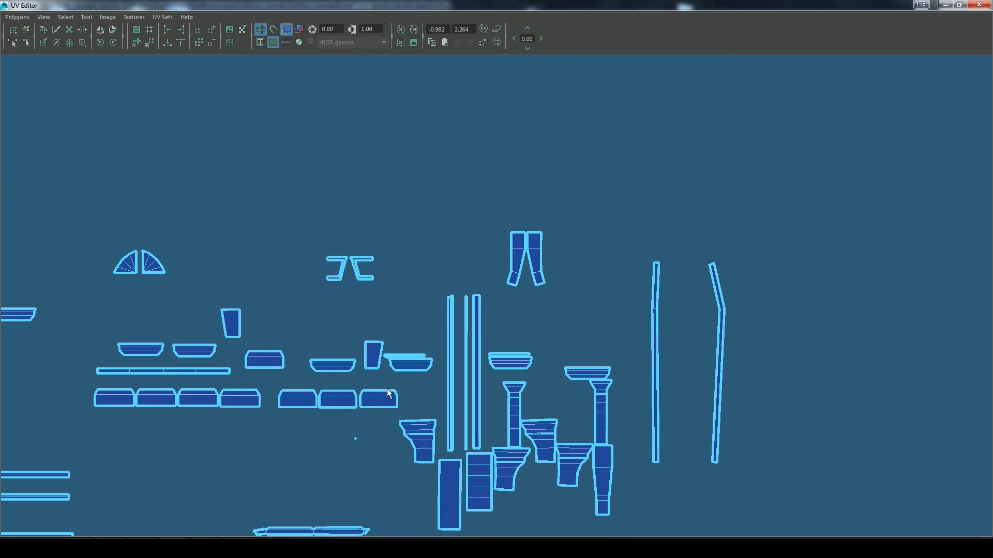
{"action": "right_click_drag", "start_coordinate": [750, 299], "coordinate": [767, 295], "text": "alt"}
{"action": "left_click_drag", "start_coordinate": [812, 215], "coordinate": [705, 498]}
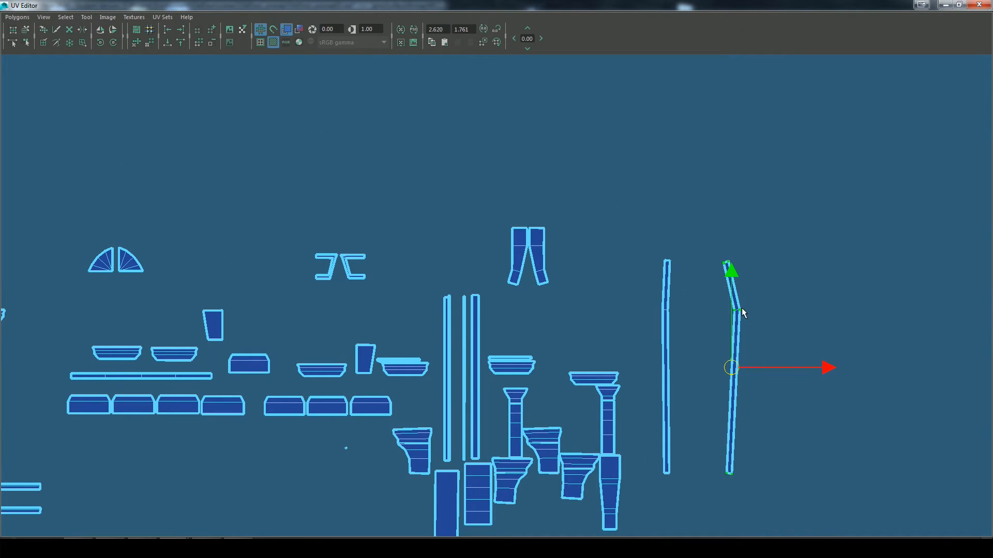
{"action": "left_click", "coordinate": [944, 6]}
{"action": "left_click_drag", "start_coordinate": [633, 349], "coordinate": [474, 220], "text": "alt"}
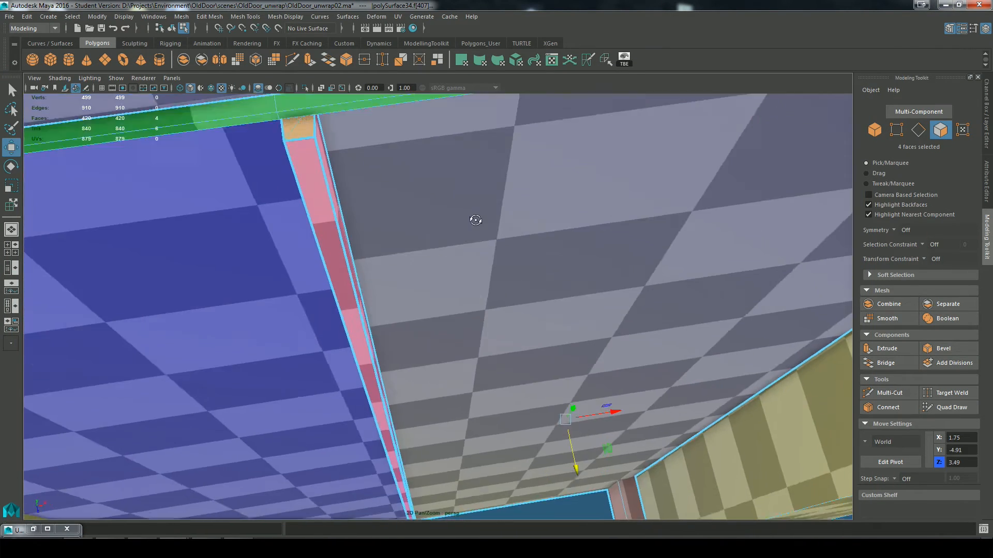
{"action": "scroll", "coordinate": [304, 172], "scroll_direction": "up", "scroll_amount": 3}
{"action": "left_click_drag", "start_coordinate": [304, 172], "coordinate": [310, 310], "text": "alt"}
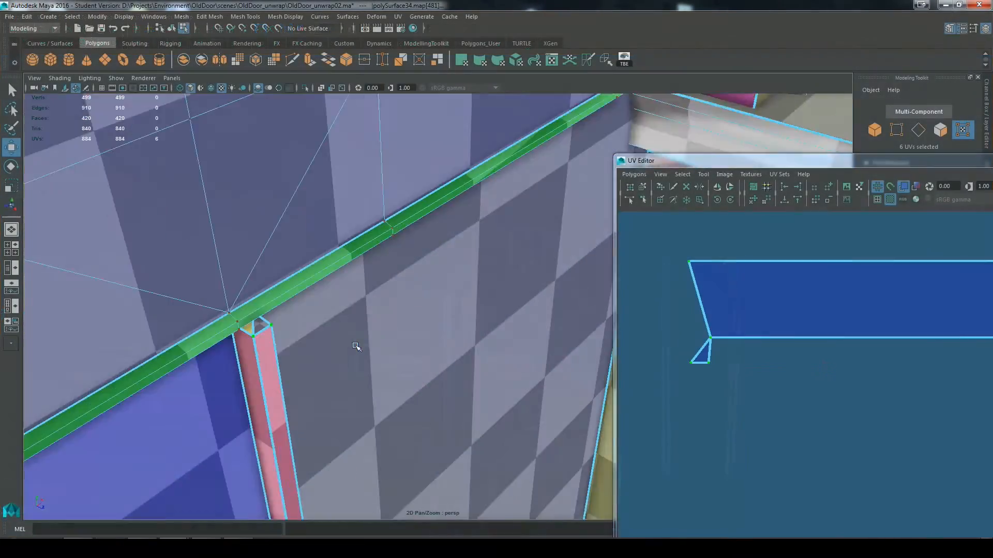
{"action": "left_click_drag", "start_coordinate": [355, 347], "coordinate": [361, 436], "text": "alt"}
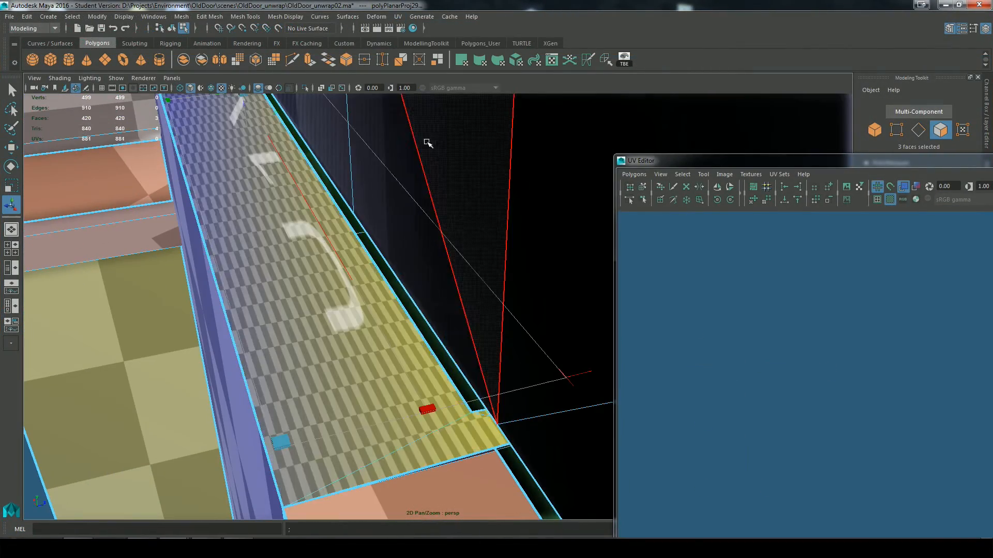
Step: Planar-map the three ledge faces above the left door leaf, scale their shell down, and move it off the packed shells
{"action": "left_click_drag", "start_coordinate": [426, 140], "coordinate": [323, 231], "text": "alt"}
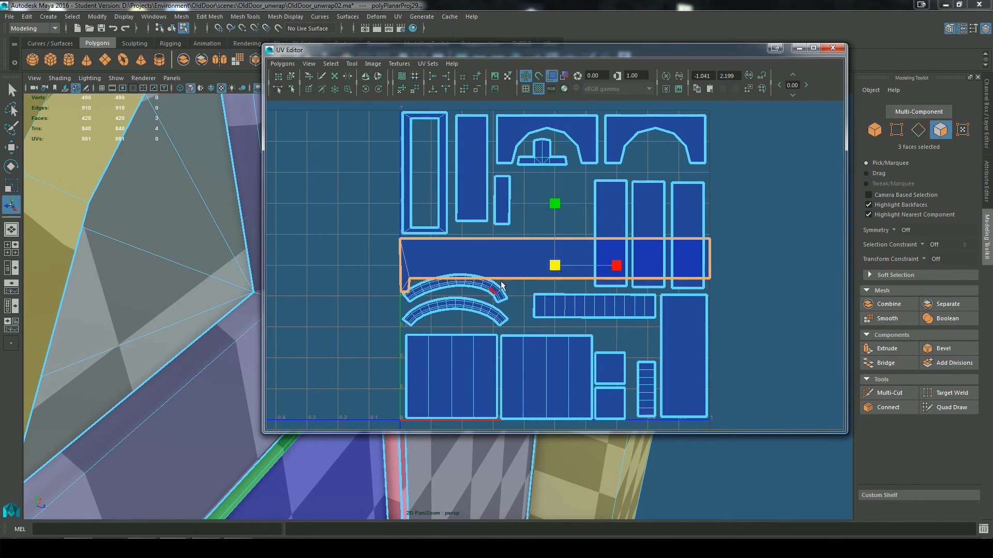
{"action": "left_click_drag", "start_coordinate": [554, 265], "coordinate": [517, 272]}
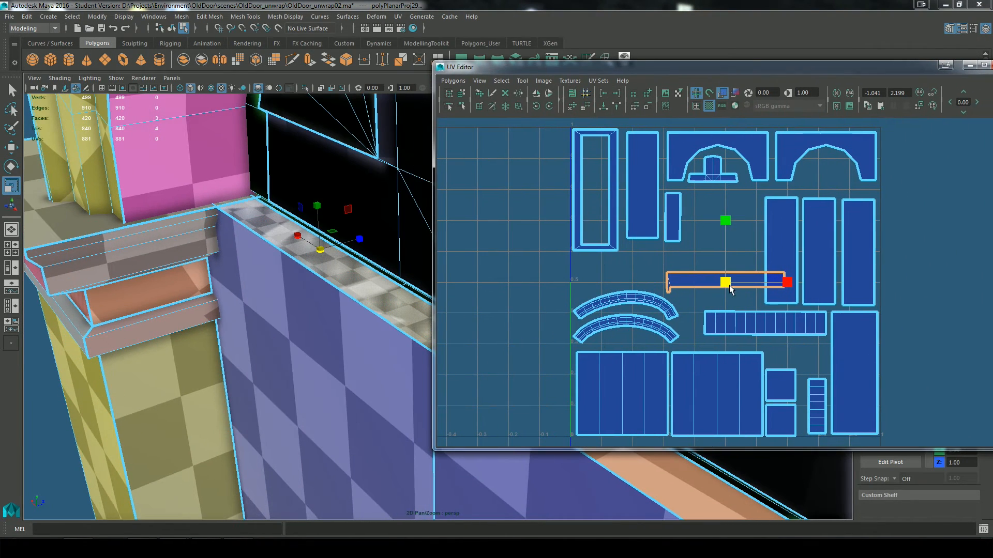
{"action": "left_click_drag", "start_coordinate": [725, 281], "coordinate": [725, 190]}
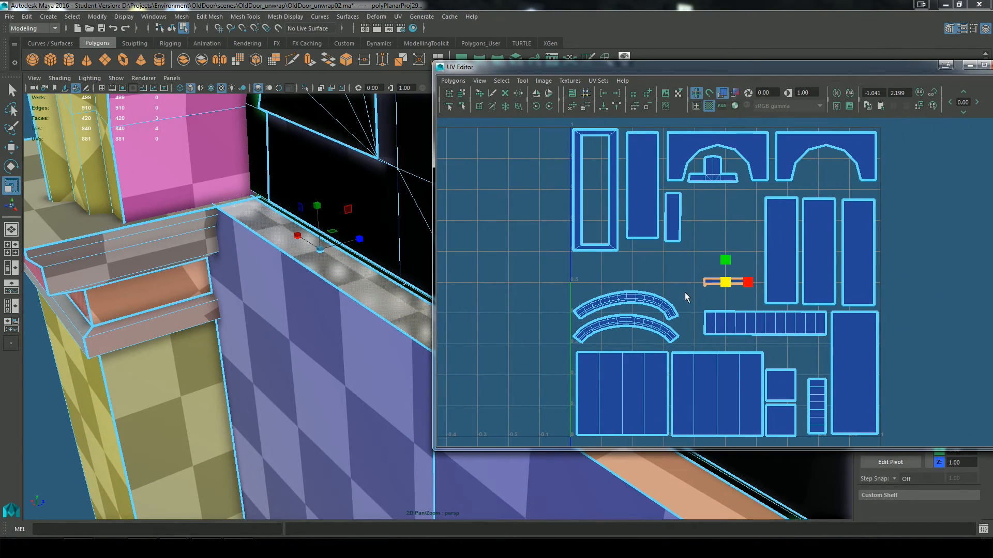
{"action": "key", "text": "w"}
{"action": "scroll", "coordinate": [729, 308], "scroll_direction": "down", "scroll_amount": 2}
{"action": "middle_click_drag", "start_coordinate": [725, 191], "coordinate": [727, 374], "text": "alt"}
{"action": "scroll", "coordinate": [727, 374], "scroll_direction": "up", "scroll_amount": 2}
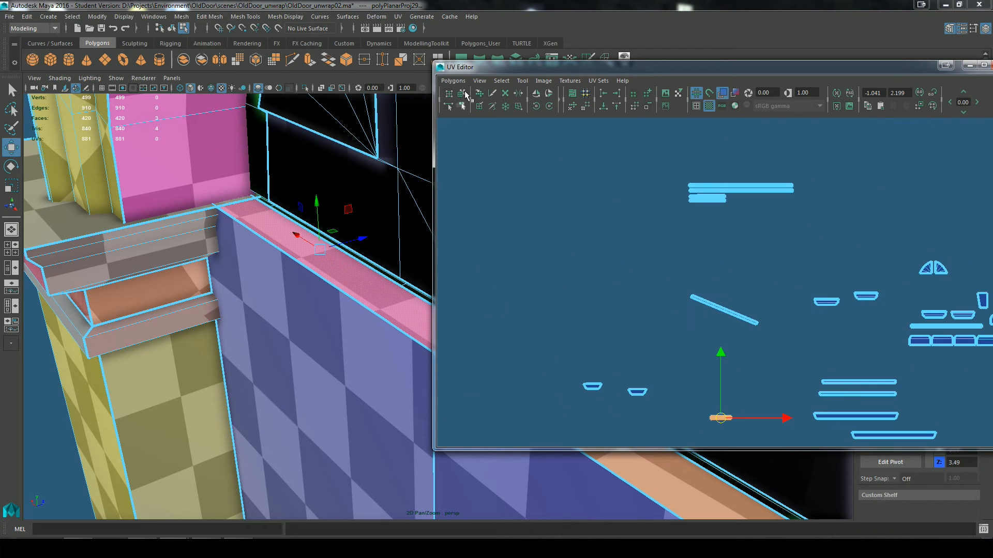
Step: Rotate the loose diagonal strip shell until it lies horizontal
{"action": "key", "text": "e"}
{"action": "left_click_drag", "start_coordinate": [686, 341], "coordinate": [756, 259]}
{"action": "key", "text": "f"}
{"action": "key", "text": "w"}
{"action": "scroll", "coordinate": [874, 355], "scroll_direction": "down", "scroll_amount": 5}
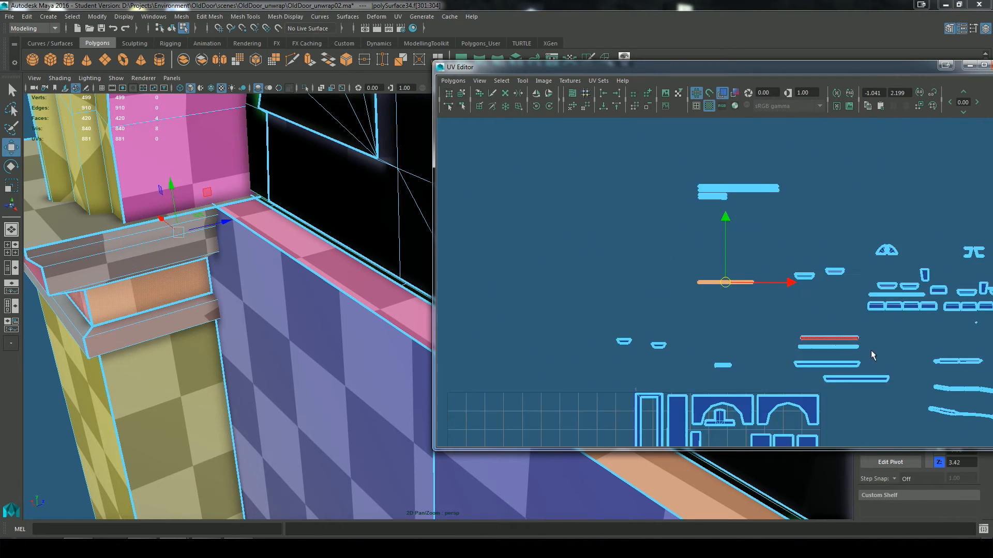
Step: Planar-map the ledge face above the right door leaf, then scale its shell to the left ledge's checker size and place it alongside
{"action": "middle_click_drag", "start_coordinate": [873, 354], "coordinate": [724, 357], "text": "alt"}
{"action": "scroll", "coordinate": [771, 387], "scroll_direction": "up", "scroll_amount": 4}
{"action": "middle_click_drag", "start_coordinate": [771, 388], "coordinate": [708, 434], "text": "alt"}
{"action": "left_click_drag", "start_coordinate": [865, 339], "coordinate": [912, 305]}
{"action": "key", "text": "e"}
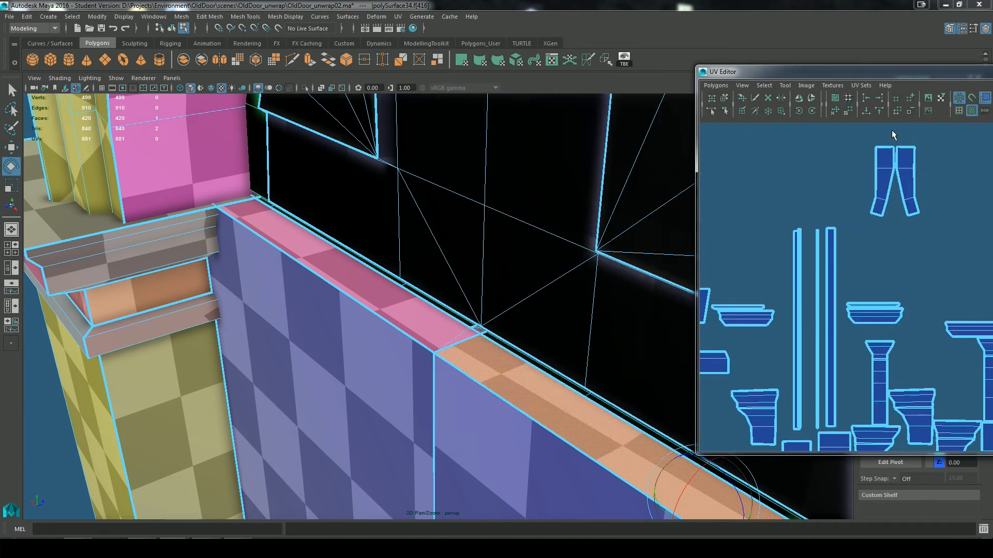
{"action": "left_click_drag", "start_coordinate": [320, 238], "coordinate": [420, 177], "text": "alt"}
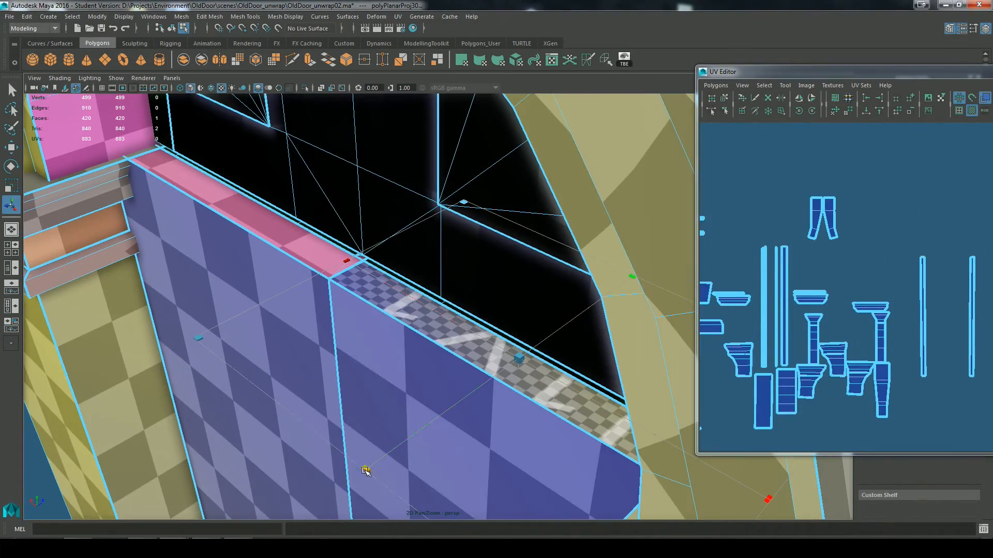
{"action": "left_click_drag", "start_coordinate": [365, 471], "coordinate": [306, 514]}
{"action": "scroll", "coordinate": [827, 336], "scroll_direction": "down", "scroll_amount": 5}
{"action": "middle_click_drag", "start_coordinate": [750, 338], "coordinate": [848, 350], "text": "alt"}
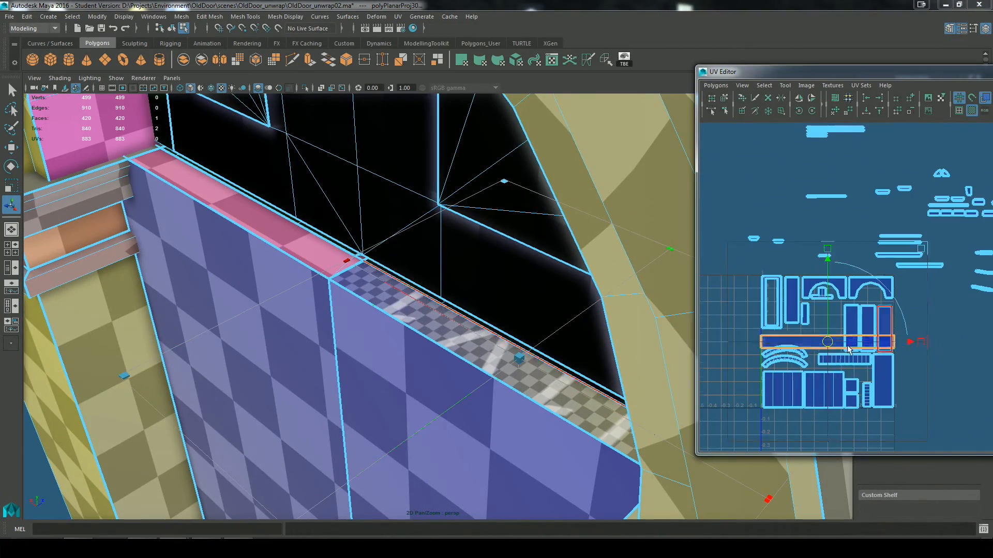
{"action": "scroll", "coordinate": [824, 280], "scroll_direction": "up", "scroll_amount": 5}
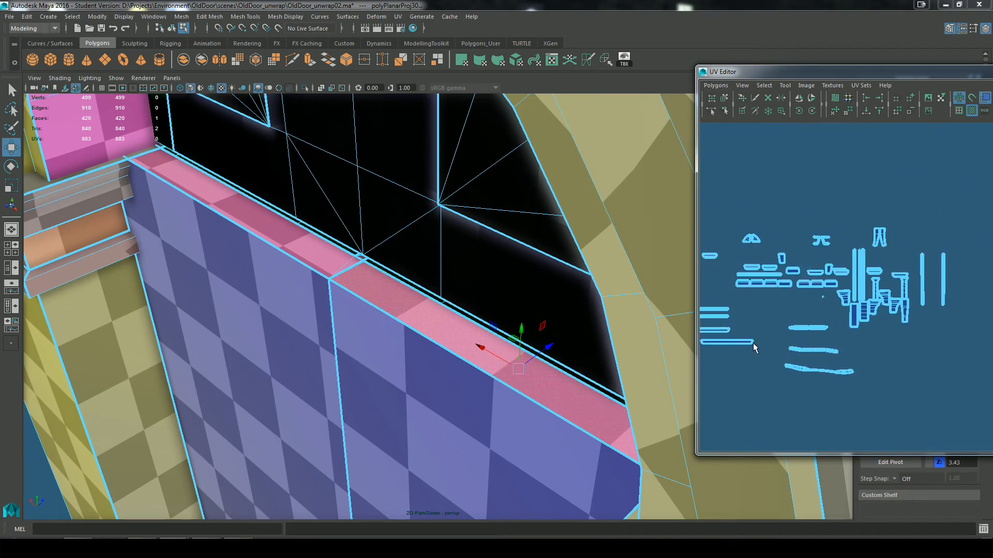
Step: Hide the checker texture and delete one face of the thin strip beneath the arched window
{"action": "left_click", "coordinate": [972, 110]}
{"action": "left_click_drag", "start_coordinate": [481, 248], "coordinate": [153, 368], "text": "alt"}
{"action": "key", "text": "f"}
{"action": "right_click_drag", "start_coordinate": [153, 368], "coordinate": [445, 345], "text": "alt"}
{"action": "left_click_drag", "start_coordinate": [445, 345], "coordinate": [724, 372], "text": "alt"}
{"action": "right_click_drag", "start_coordinate": [724, 373], "coordinate": [321, 331], "text": "alt"}
{"action": "left_click_drag", "start_coordinate": [321, 331], "coordinate": [429, 373], "text": "alt"}
{"action": "key", "text": "Delete"}
Step: Select the end face of the thin strip along the window's base and delete it
{"action": "right_click_drag", "start_coordinate": [429, 373], "coordinate": [601, 468], "text": "alt"}
{"action": "left_click_drag", "start_coordinate": [600, 467], "coordinate": [600, 440], "text": "alt"}
{"action": "middle_click_drag", "start_coordinate": [599, 440], "coordinate": [597, 409], "text": "alt"}
{"action": "left_click_drag", "start_coordinate": [597, 409], "coordinate": [496, 393], "text": "alt"}
{"action": "middle_click_drag", "start_coordinate": [496, 393], "coordinate": [472, 375], "text": "alt"}
{"action": "left_click", "coordinate": [440, 316]}
{"action": "left_click_drag", "start_coordinate": [475, 351], "coordinate": [585, 388], "text": "alt"}
{"action": "left_click", "coordinate": [623, 415]}
{"action": "left_click_drag", "start_coordinate": [623, 415], "coordinate": [568, 414], "text": "alt"}
{"action": "middle_click_drag", "start_coordinate": [569, 414], "coordinate": [566, 399], "text": "alt"}
{"action": "left_click_drag", "start_coordinate": [565, 399], "coordinate": [538, 393], "text": "alt"}
{"action": "right_click_drag", "start_coordinate": [538, 393], "coordinate": [535, 368], "text": "alt"}
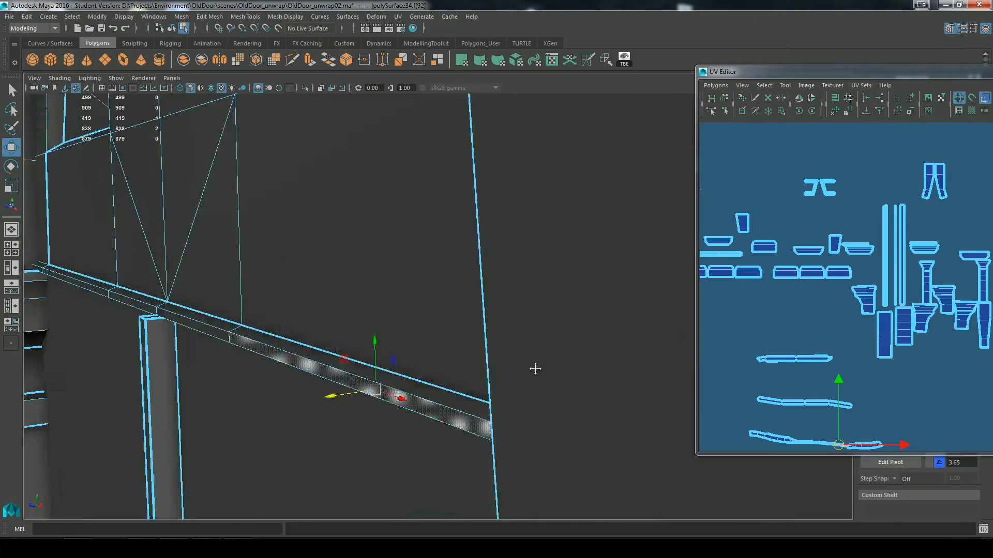
{"action": "left_click_drag", "start_coordinate": [534, 367], "coordinate": [532, 346], "text": "alt"}
{"action": "right_click_drag", "start_coordinate": [533, 346], "coordinate": [494, 153], "text": "alt"}
{"action": "left_click_drag", "start_coordinate": [495, 153], "coordinate": [563, 383], "text": "alt"}
{"action": "key", "text": "Delete"}
Step: Show the checker texture again and planar-map the arch's inner band and bottom strip from the Z axis
{"action": "right_click_drag", "start_coordinate": [563, 383], "coordinate": [456, 414], "text": "alt"}
{"action": "middle_click_drag", "start_coordinate": [826, 423], "coordinate": [844, 315], "text": "alt"}
{"action": "right_click_drag", "start_coordinate": [845, 315], "coordinate": [844, 341]}
{"action": "left_click_drag", "start_coordinate": [912, 311], "coordinate": [757, 357]}
{"action": "left_click_drag", "start_coordinate": [594, 408], "coordinate": [538, 408], "text": "alt"}
{"action": "left_click", "coordinate": [972, 110]}
{"action": "left_click_drag", "start_coordinate": [538, 321], "coordinate": [519, 313], "text": "alt"}
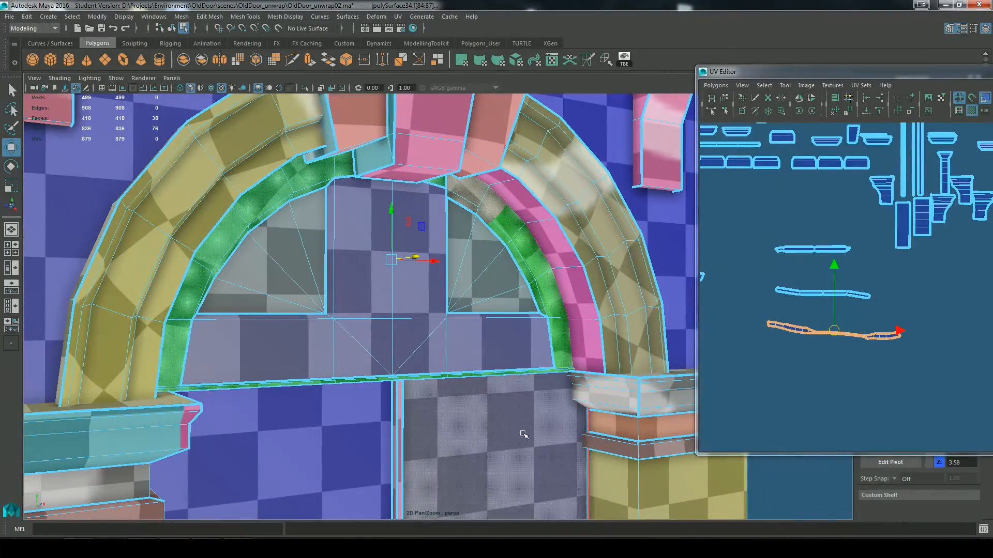
{"action": "left_click_drag", "start_coordinate": [421, 237], "coordinate": [468, 253], "text": "alt"}
{"action": "left_click", "coordinate": [398, 17]}
{"action": "left_click", "coordinate": [510, 129]}
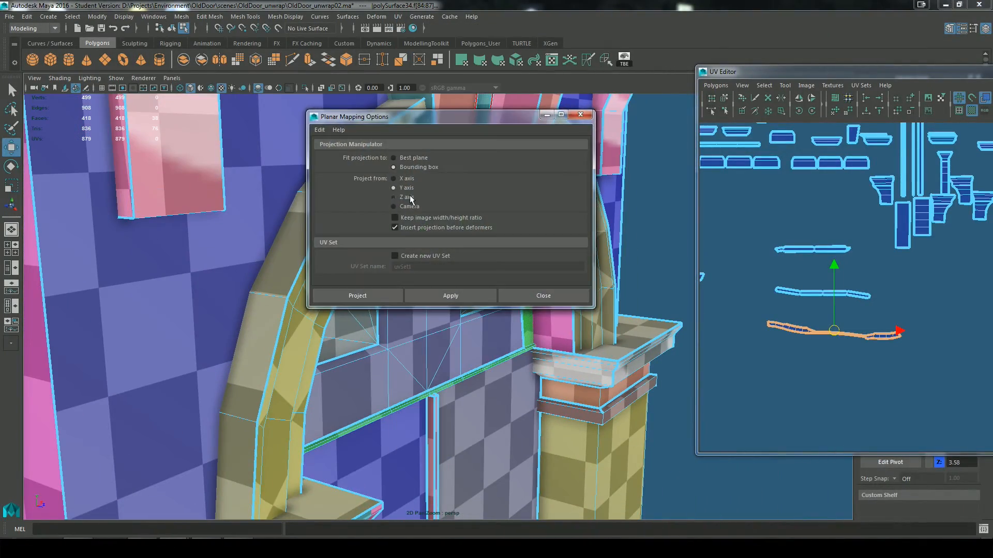
{"action": "left_click", "coordinate": [408, 199]}
{"action": "left_click", "coordinate": [357, 296]}
Step: Move the projected arch band shell off the packed layout and scale it down to match the surrounding checker size
{"action": "left_click_drag", "start_coordinate": [509, 362], "coordinate": [453, 363], "text": "alt"}
{"action": "left_click_drag", "start_coordinate": [367, 145], "coordinate": [366, 48]}
{"action": "scroll", "coordinate": [816, 337], "scroll_direction": "down", "scroll_amount": 4}
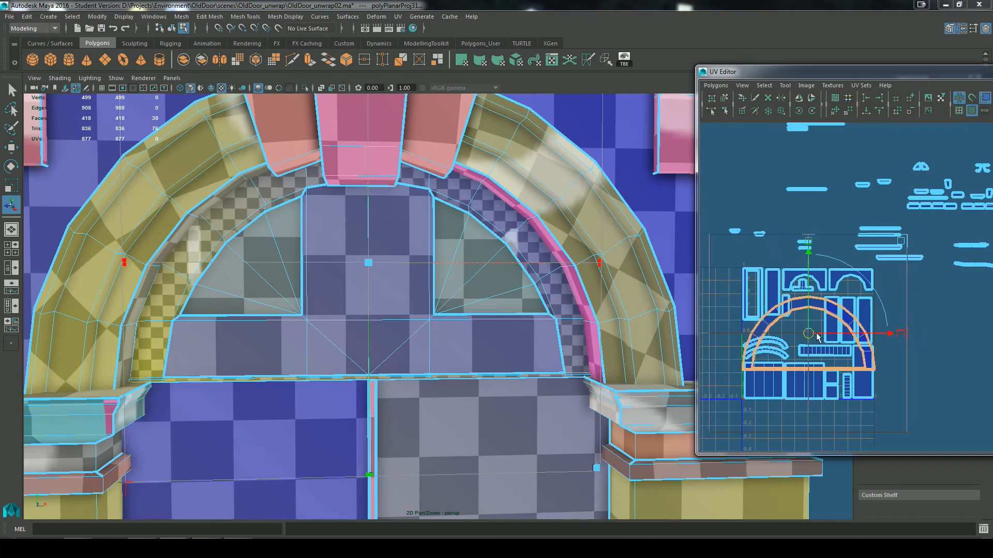
{"action": "left_click_drag", "start_coordinate": [810, 335], "coordinate": [888, 334]}
{"action": "middle_click_drag", "start_coordinate": [887, 334], "coordinate": [711, 320], "text": "alt"}
{"action": "left_click_drag", "start_coordinate": [711, 320], "coordinate": [814, 316]}
{"action": "left_click_drag", "start_coordinate": [504, 344], "coordinate": [538, 376], "text": "alt"}
{"action": "scroll", "coordinate": [487, 384], "scroll_direction": "up", "scroll_amount": 5}
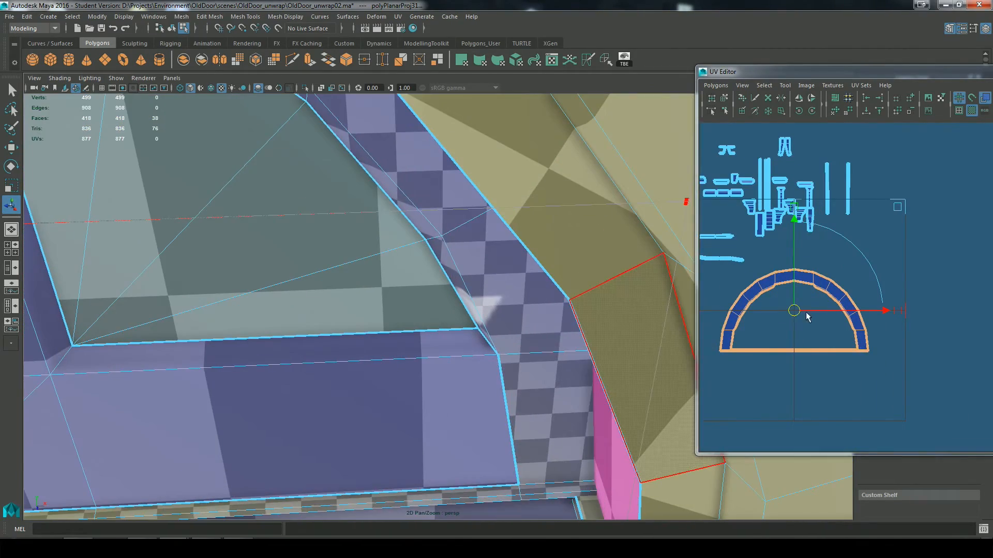
{"action": "left_click_drag", "start_coordinate": [807, 314], "coordinate": [817, 316]}
{"action": "scroll", "coordinate": [809, 329], "scroll_direction": "down", "scroll_amount": 4}
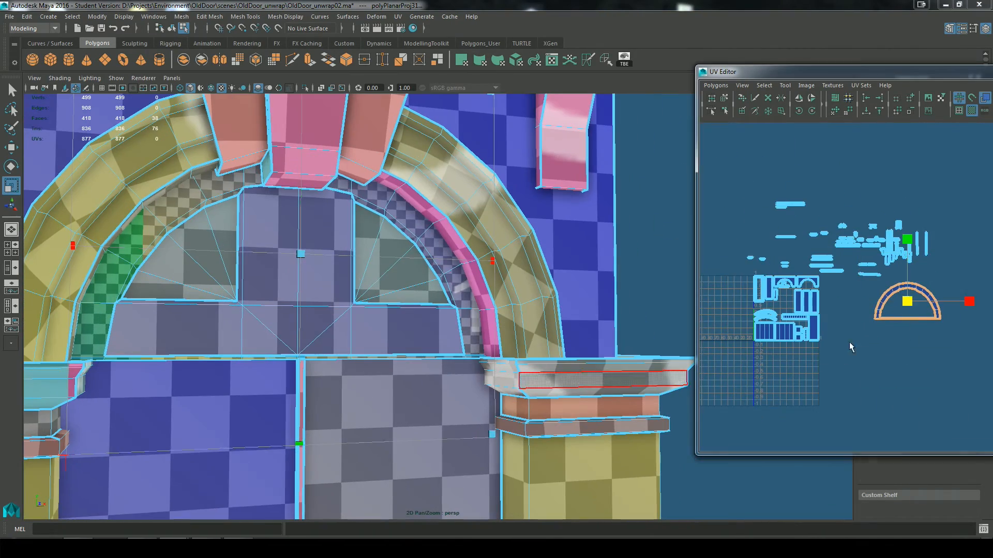
{"action": "key", "text": "w"}
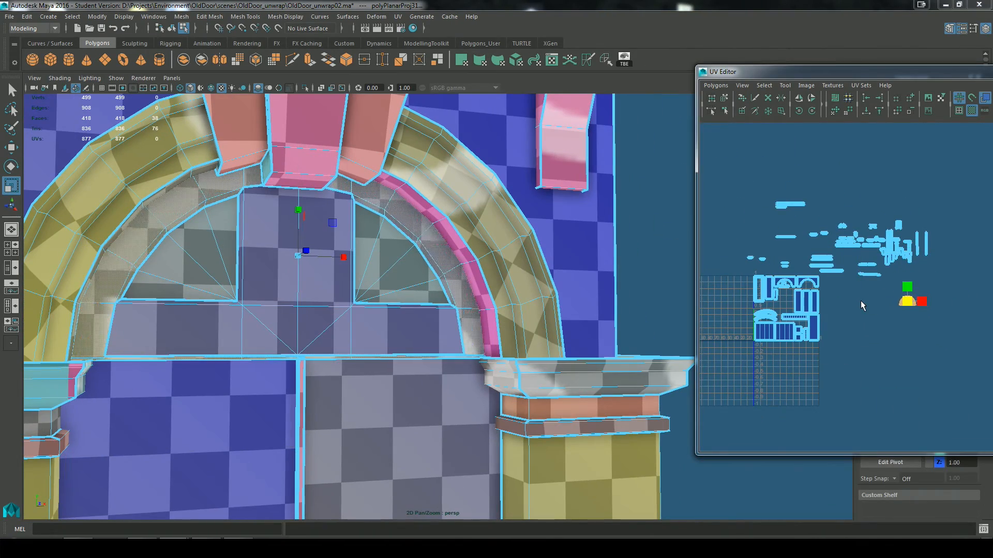
Step: Place the arch band shell above the packed layout and pick the two thin capital moulding strip shells
{"action": "left_click", "coordinate": [793, 253]}
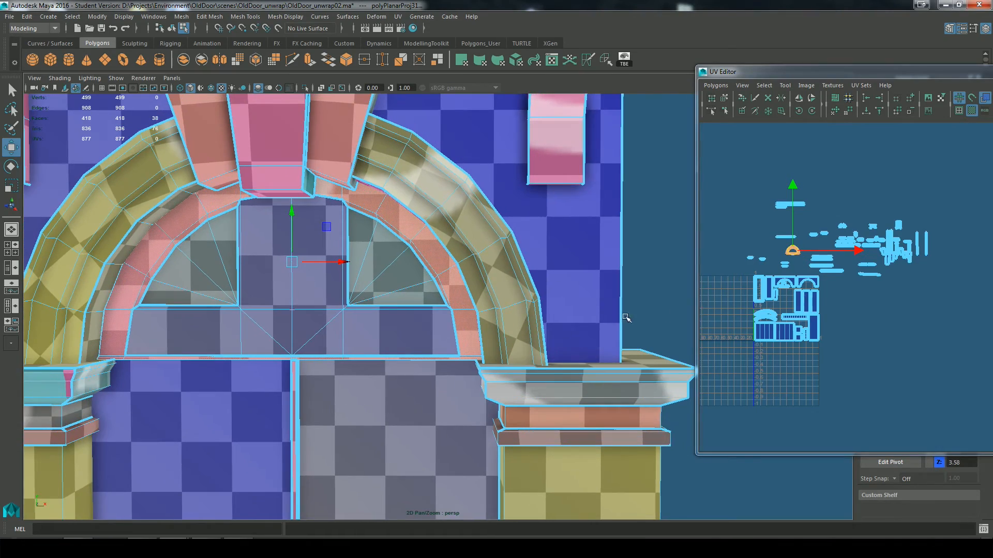
{"action": "scroll", "coordinate": [891, 281], "scroll_direction": "up", "scroll_amount": 3}
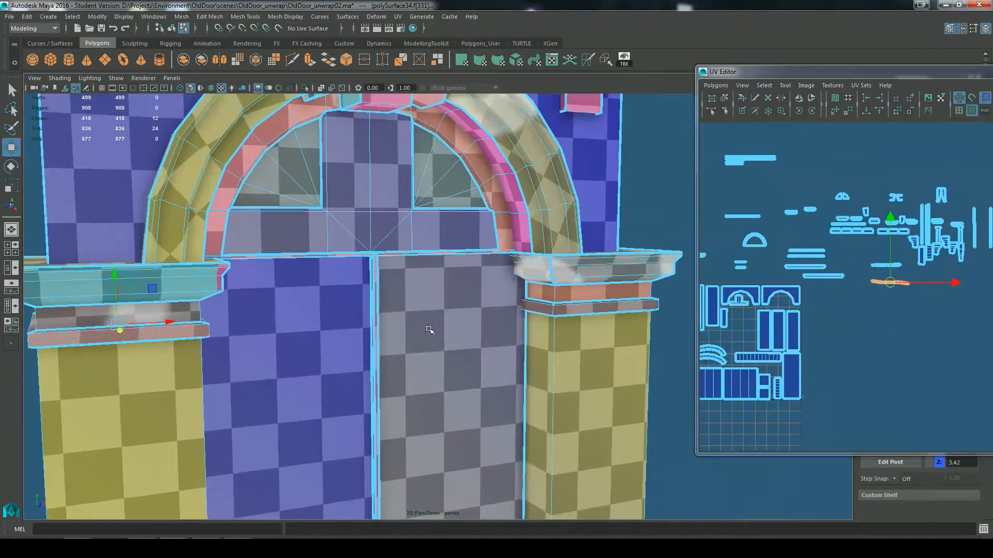
{"action": "left_click", "coordinate": [888, 266]}
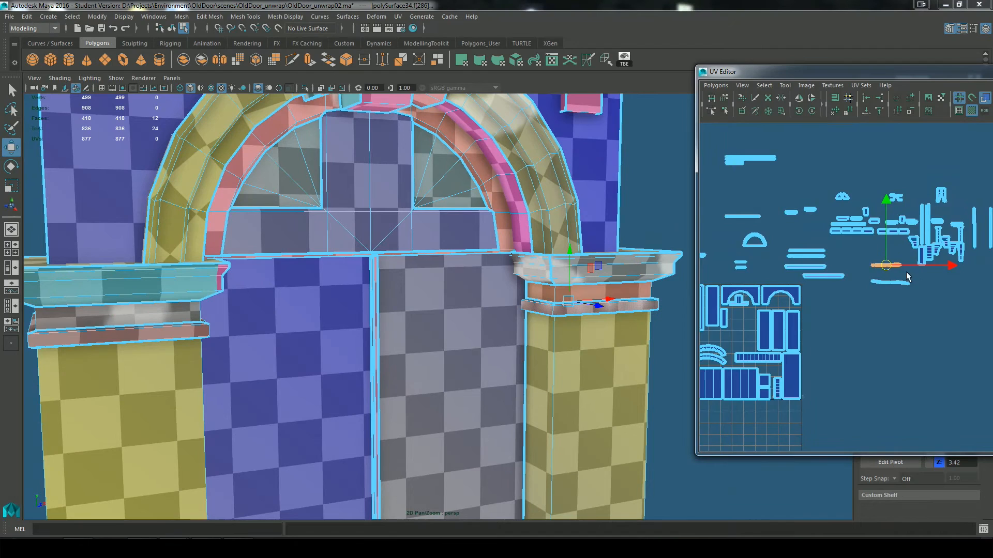
{"action": "scroll", "coordinate": [831, 314], "scroll_direction": "up", "scroll_amount": 8}
{"action": "middle_click_drag", "start_coordinate": [831, 314], "coordinate": [905, 272], "text": "alt"}
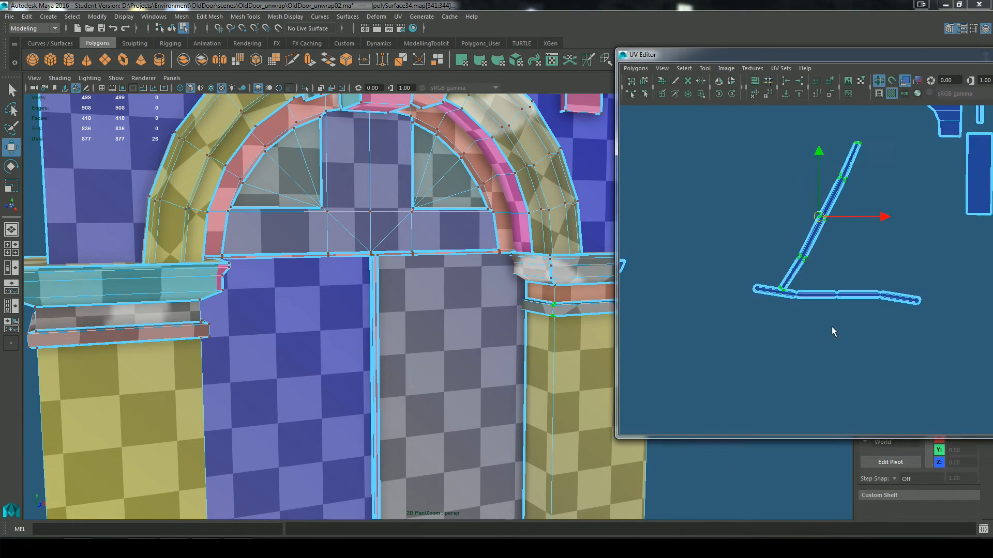
Step: Rotate the two thin moulding strip shells until horizontal, adjust the upper one's scale and set them one above the other
{"action": "key", "text": "e"}
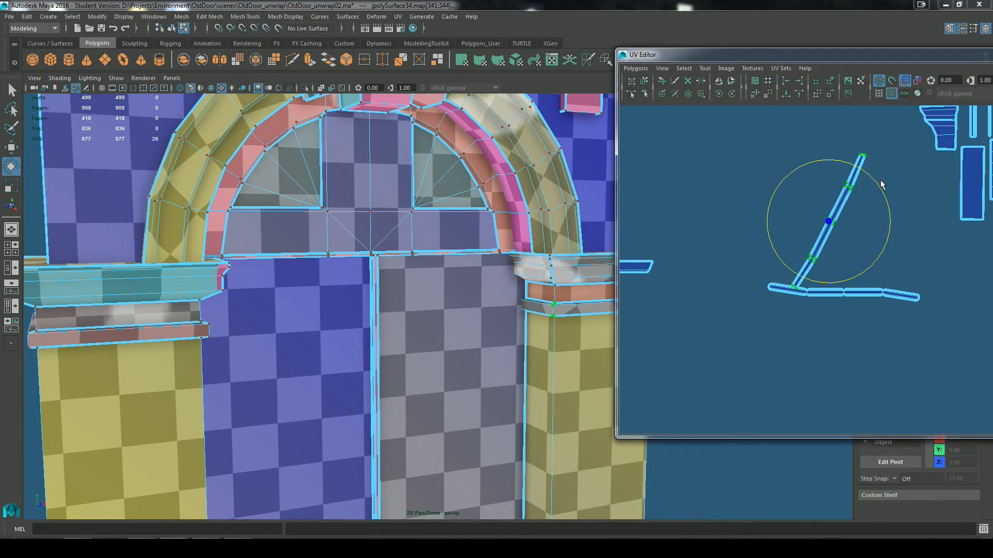
{"action": "left_click_drag", "start_coordinate": [882, 188], "coordinate": [895, 250]}
{"action": "left_click", "coordinate": [755, 96]}
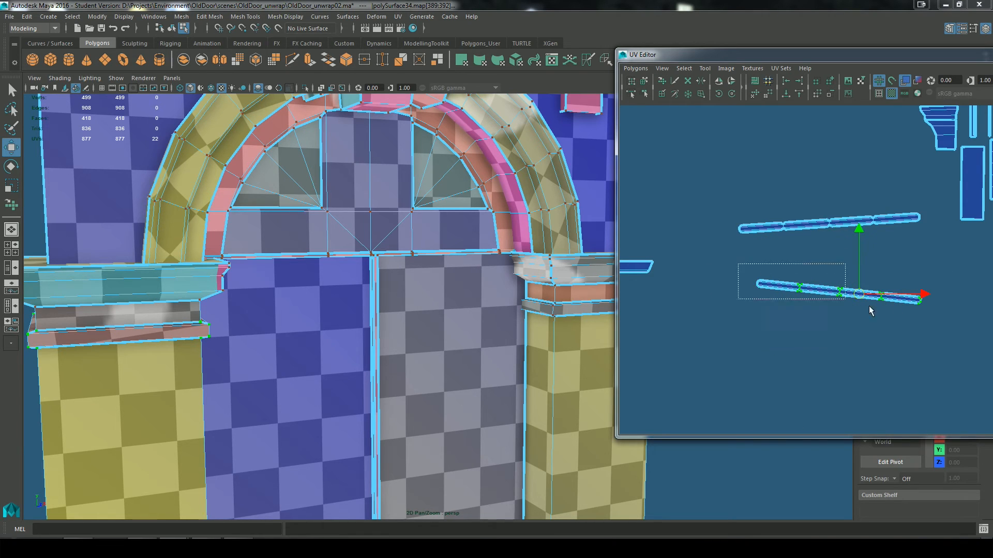
{"action": "left_click_drag", "start_coordinate": [902, 207], "coordinate": [904, 216]}
{"action": "key", "text": "w"}
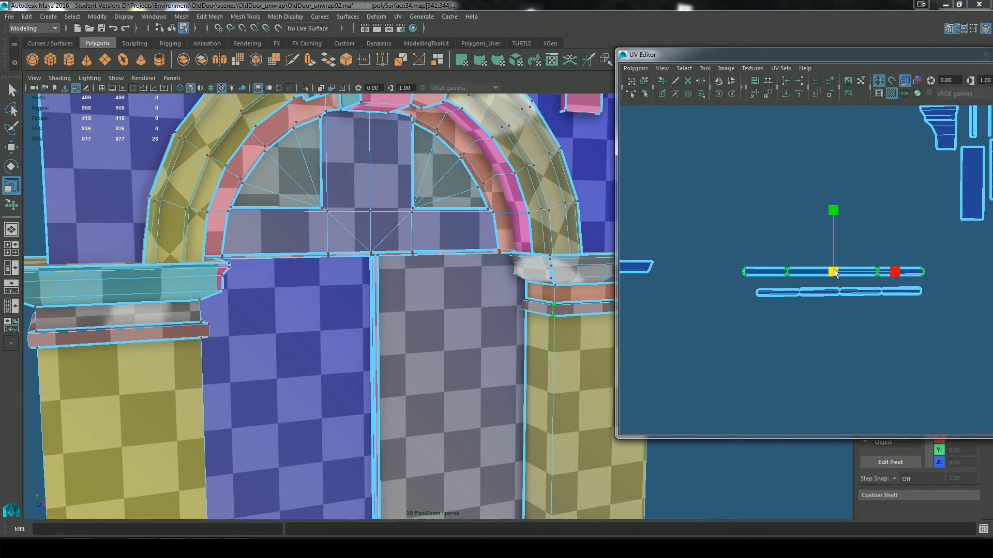
{"action": "left_click_drag", "start_coordinate": [837, 278], "coordinate": [836, 278]}
{"action": "key", "text": "w"}
{"action": "scroll", "coordinate": [869, 299], "scroll_direction": "down", "scroll_amount": 9}
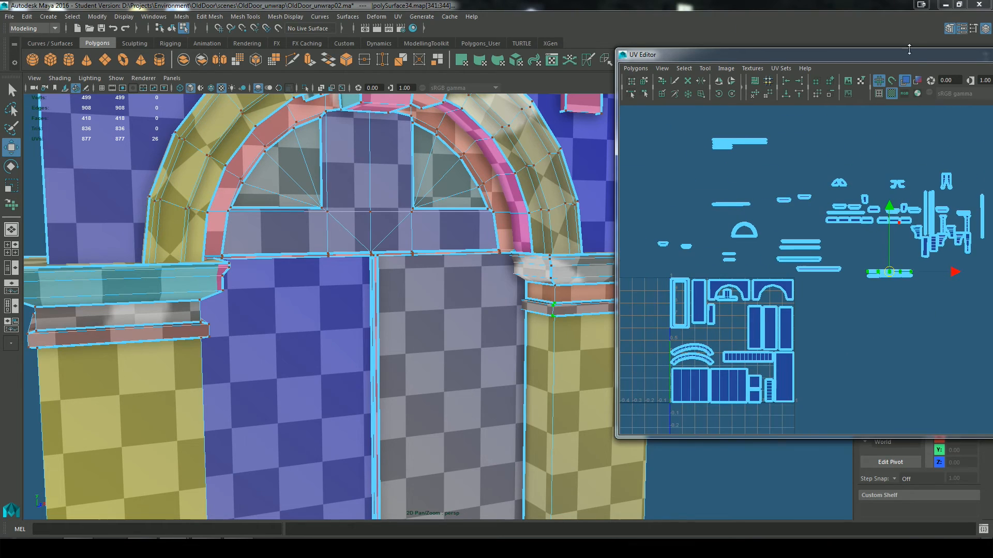
Step: Move the UV Editor clear of the arch and select two faces on the outer arch moulding
{"action": "left_click_drag", "start_coordinate": [913, 53], "coordinate": [845, 200]}
{"action": "middle_click_drag", "start_coordinate": [288, 100], "coordinate": [321, 177], "text": "alt"}
{"action": "right_click_drag", "start_coordinate": [322, 177], "coordinate": [318, 218]}
{"action": "left_click", "coordinate": [216, 259]}
{"action": "left_click", "coordinate": [291, 177], "text": "shift"}
{"action": "middle_click_drag", "start_coordinate": [621, 461], "coordinate": [603, 445], "text": "alt"}
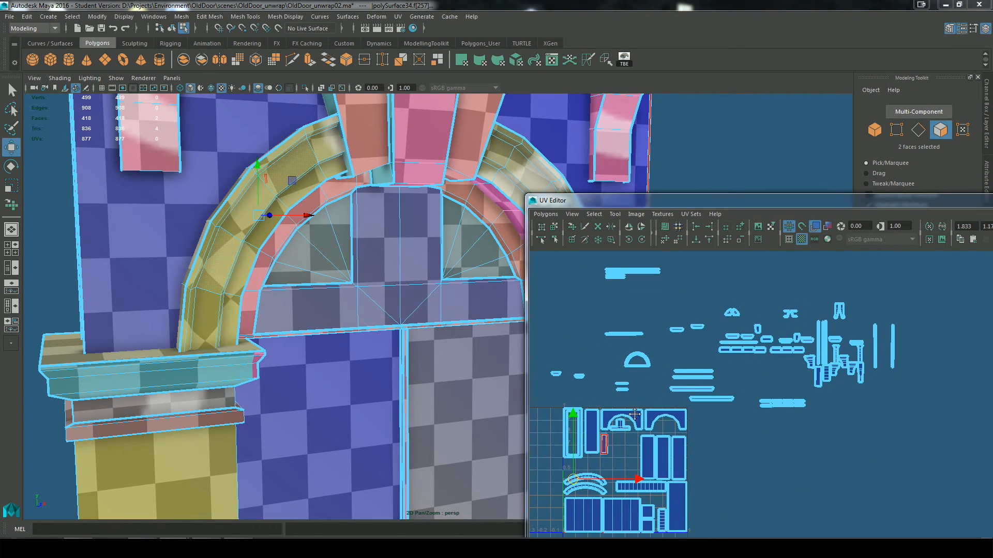
Step: Move one of the outer arch's curved shells out of the packed layout into the empty area beside the tile
{"action": "middle_click_drag", "start_coordinate": [595, 481], "coordinate": [721, 396], "text": "alt"}
{"action": "scroll", "coordinate": [721, 396], "scroll_direction": "up", "scroll_amount": 8}
{"action": "left_click", "coordinate": [554, 226]}
{"action": "scroll", "coordinate": [696, 376], "scroll_direction": "down", "scroll_amount": 3}
{"action": "left_click_drag", "start_coordinate": [729, 359], "coordinate": [545, 346]}
{"action": "scroll", "coordinate": [670, 378], "scroll_direction": "down", "scroll_amount": 6}
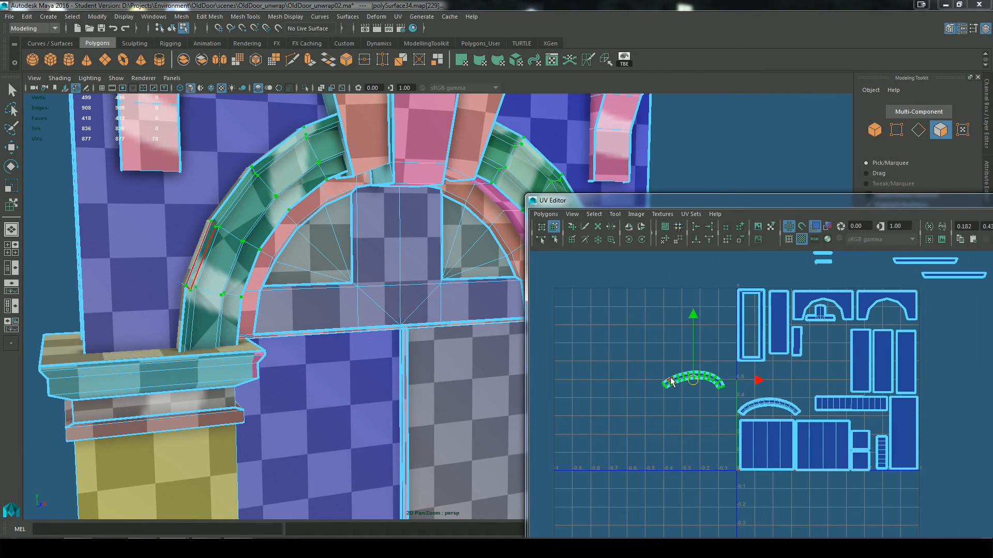
{"action": "right_click_drag", "start_coordinate": [700, 381], "coordinate": [714, 417]}
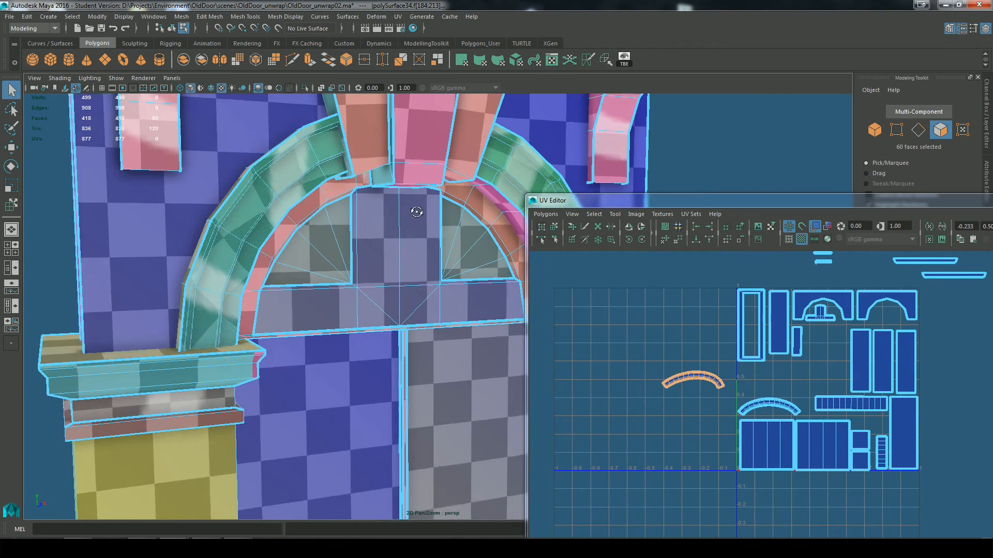
Step: Planar-map the outer arch's 60 front faces again, then scale the new shell down and place it beside the tile
{"action": "left_click_drag", "start_coordinate": [416, 213], "coordinate": [357, 228], "text": "alt"}
{"action": "left_click", "coordinate": [397, 17]}
{"action": "left_click", "coordinate": [418, 127]}
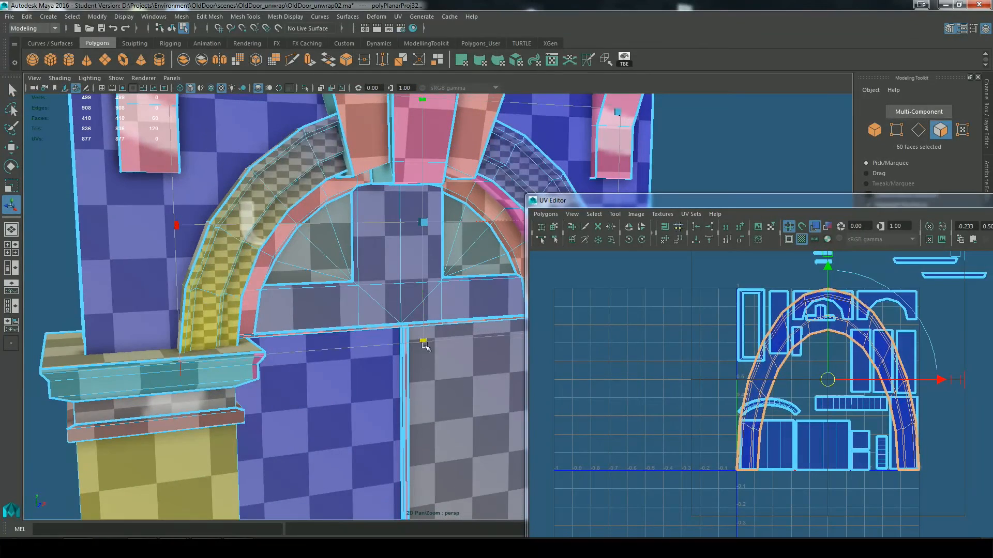
{"action": "left_click_drag", "start_coordinate": [425, 343], "coordinate": [443, 428]}
{"action": "key", "text": "r"}
{"action": "left_click_drag", "start_coordinate": [824, 380], "coordinate": [684, 314]}
{"action": "key", "text": "w"}
Step: Select the second curved arch shell in the layout and planar-map its 60 faces on the doorway's other side
{"action": "left_click_drag", "start_coordinate": [731, 382], "coordinate": [810, 425]}
{"action": "left_click", "coordinate": [397, 17]}
{"action": "left_click", "coordinate": [417, 127]}
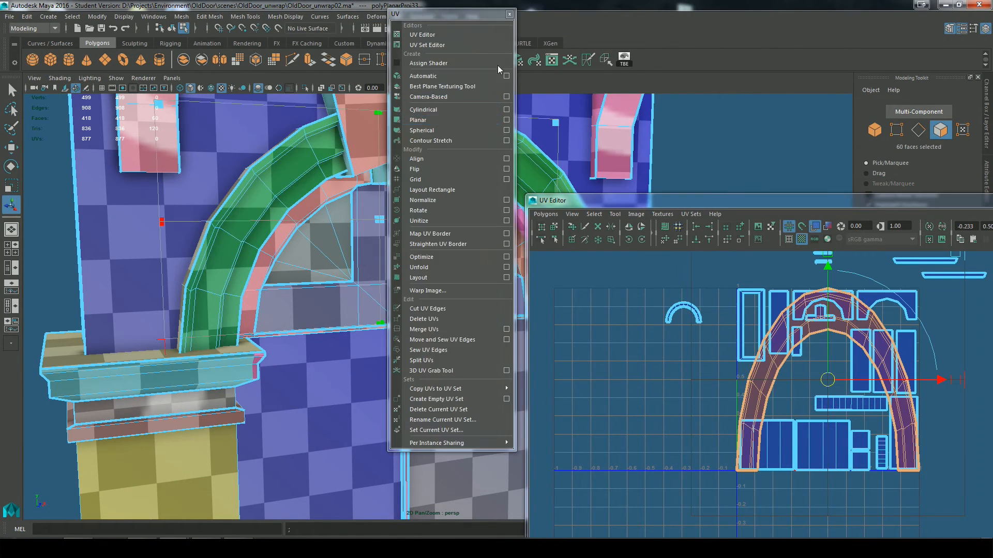
{"action": "scroll", "coordinate": [321, 170], "scroll_direction": "down", "scroll_amount": 3}
{"action": "left_click_drag", "start_coordinate": [227, 156], "coordinate": [193, 148]}
{"action": "left_click_drag", "start_coordinate": [393, 222], "coordinate": [236, 238], "text": "alt"}
Step: Resize the second arch's planar projection until its checker matches the surrounding walls, and move its shell beside the first arch
{"action": "left_click_drag", "start_coordinate": [427, 149], "coordinate": [428, 120]}
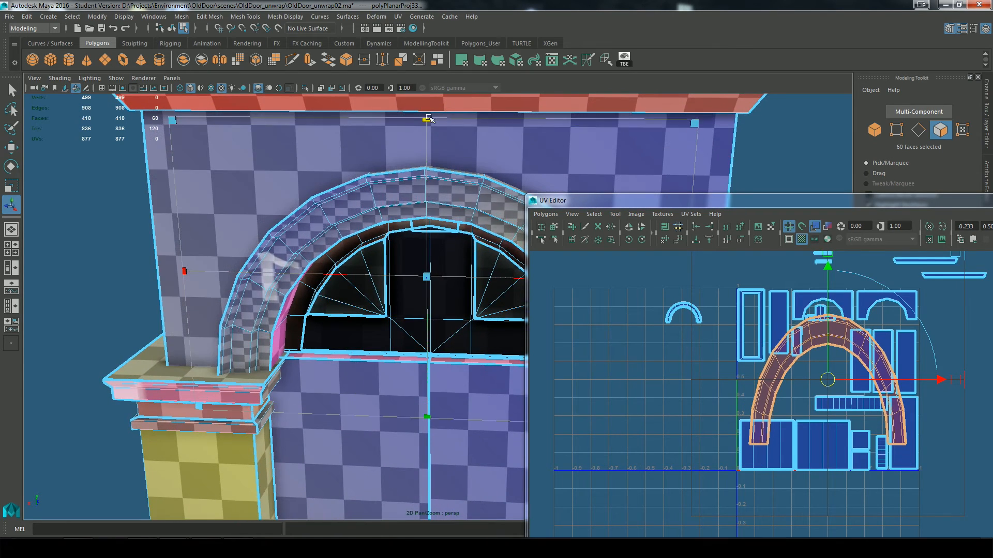
{"action": "scroll", "coordinate": [362, 196], "scroll_direction": "down", "scroll_amount": 4}
{"action": "left_click_drag", "start_coordinate": [434, 221], "coordinate": [435, 204]}
{"action": "left_click_drag", "start_coordinate": [326, 204], "coordinate": [259, 181]}
{"action": "left_click_drag", "start_coordinate": [296, 408], "coordinate": [150, 499]}
{"action": "scroll", "coordinate": [217, 455], "scroll_direction": "down", "scroll_amount": 5}
{"action": "left_click_drag", "start_coordinate": [289, 429], "coordinate": [269, 408], "text": "alt"}
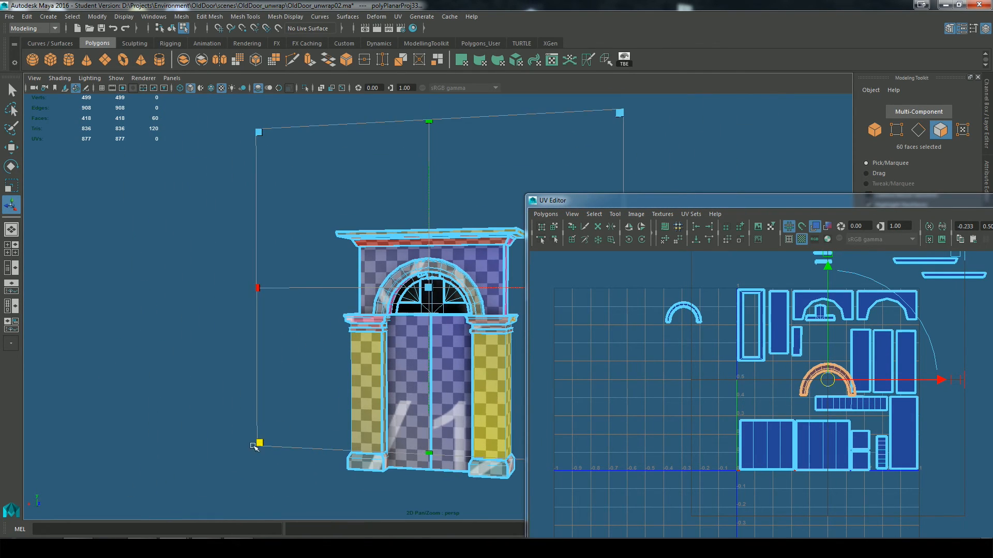
{"action": "left_click_drag", "start_coordinate": [257, 445], "coordinate": [190, 483]}
{"action": "key", "text": "w"}
{"action": "left_click_drag", "start_coordinate": [829, 388], "coordinate": [687, 353]}
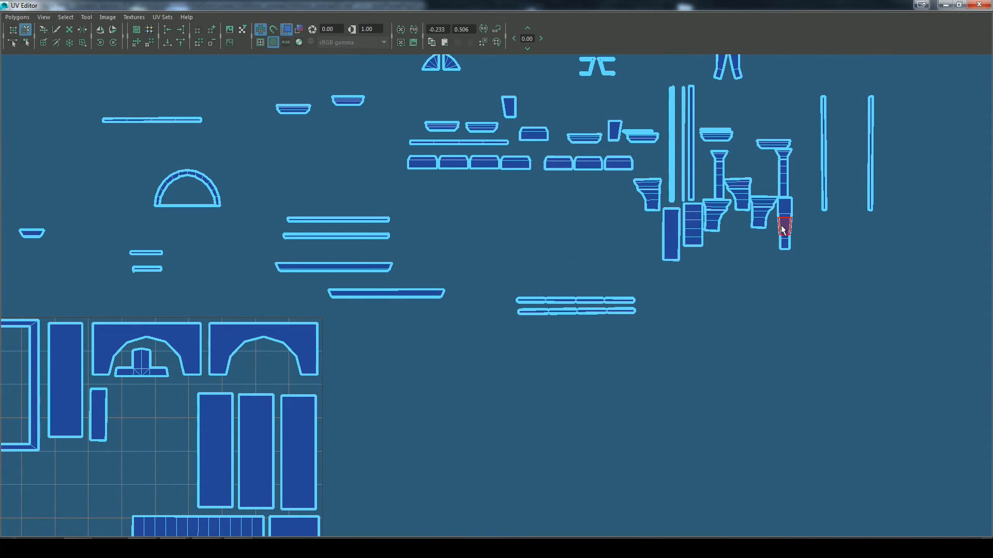
Step: Enlarge the UV Editor, place the second arch shell below the first, and flip it
{"action": "middle_click_drag", "start_coordinate": [375, 426], "coordinate": [735, 301], "text": "alt"}
{"action": "middle_click_drag", "start_coordinate": [247, 293], "coordinate": [322, 342], "text": "alt"}
{"action": "left_click_drag", "start_coordinate": [278, 315], "coordinate": [385, 380]}
{"action": "middle_click_drag", "start_coordinate": [249, 328], "coordinate": [396, 309], "text": "alt"}
{"action": "right_click_drag", "start_coordinate": [396, 309], "coordinate": [466, 306], "text": "alt"}
{"action": "left_click", "coordinate": [114, 30]}
{"action": "left_click", "coordinate": [100, 30]}
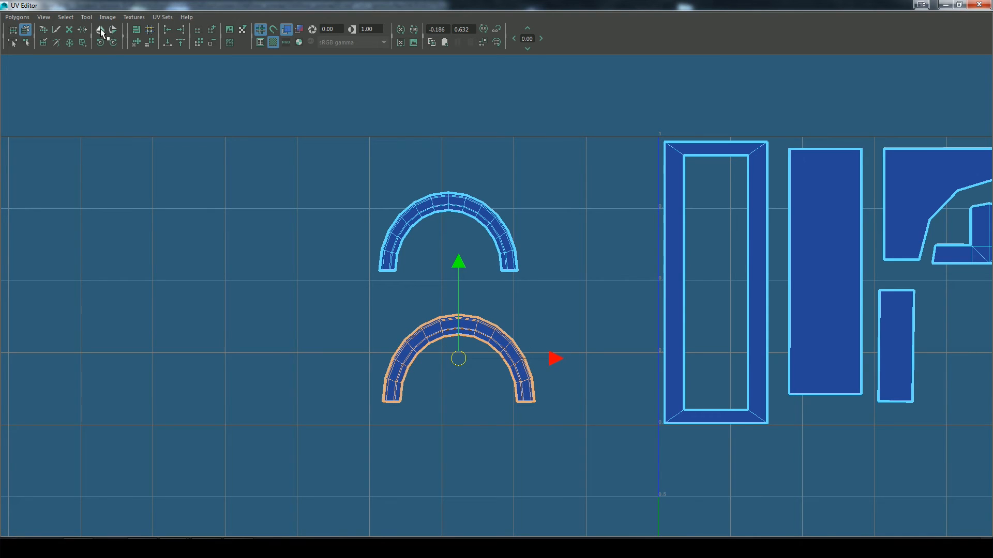
Step: Move the T-shaped window frame shell above the tile and nest both arch shells in the wall panels' arched cutouts
{"action": "left_click_drag", "start_coordinate": [399, 293], "coordinate": [458, 357]}
{"action": "left_click_drag", "start_coordinate": [459, 359], "coordinate": [512, 410]}
{"action": "middle_click_drag", "start_coordinate": [708, 434], "coordinate": [545, 366], "text": "alt"}
{"action": "right_click_drag", "start_coordinate": [545, 365], "coordinate": [460, 356], "text": "alt"}
{"action": "left_click_drag", "start_coordinate": [413, 317], "coordinate": [801, 224]}
{"action": "left_click_drag", "start_coordinate": [674, 206], "coordinate": [606, 130]}
{"action": "left_click_drag", "start_coordinate": [379, 206], "coordinate": [680, 203]}
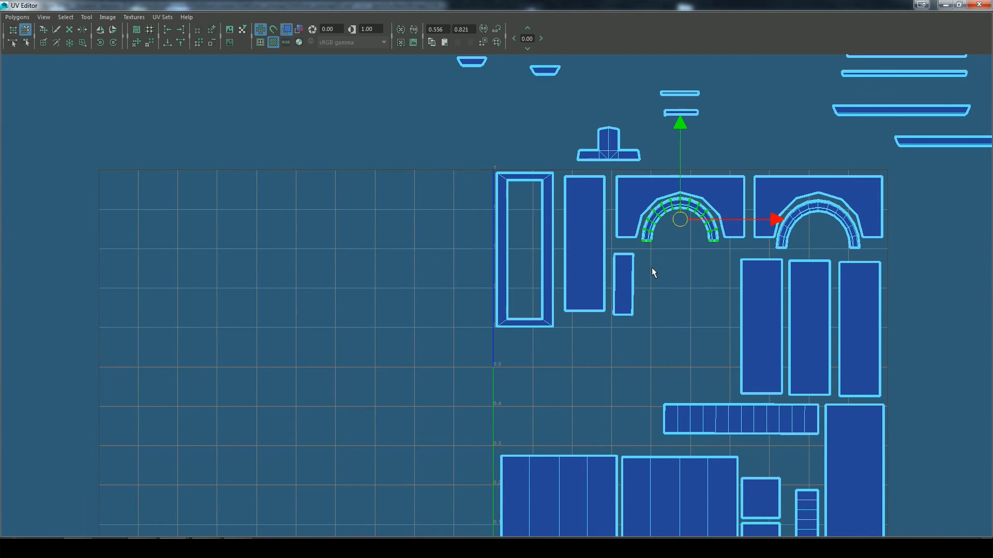
Step: Place the half-round band above the wide segmented strip and two small trapezoid shells inside the rectangular frame shell
{"action": "middle_click_drag", "start_coordinate": [653, 271], "coordinate": [674, 349], "text": "alt"}
{"action": "left_click_drag", "start_coordinate": [491, 142], "coordinate": [543, 269]}
{"action": "middle_click_drag", "start_coordinate": [706, 434], "coordinate": [518, 280], "text": "alt"}
{"action": "right_click_drag", "start_coordinate": [517, 281], "coordinate": [546, 281], "text": "alt"}
Step: Pack the three tall panel shells and the two segmented strips closer together towards the UV tile's right edge
{"action": "left_click_drag", "start_coordinate": [717, 235], "coordinate": [721, 239]}
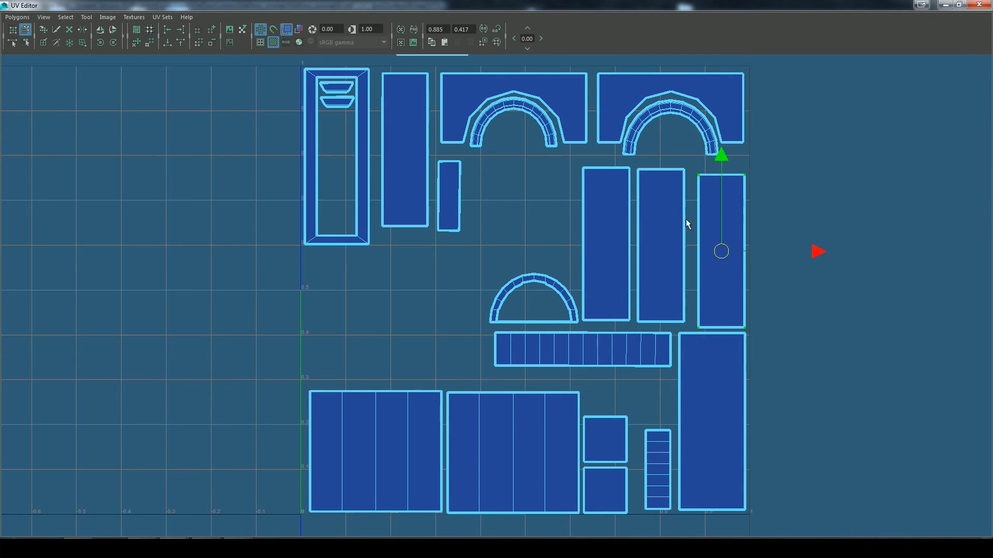
{"action": "left_click_drag", "start_coordinate": [667, 225], "coordinate": [676, 230]}
{"action": "left_click_drag", "start_coordinate": [607, 238], "coordinate": [622, 244]}
{"action": "left_click_drag", "start_coordinate": [641, 351], "coordinate": [644, 352]}
{"action": "left_click_drag", "start_coordinate": [658, 466], "coordinate": [663, 466]}
Step: Stack the long horizontal moulding strip shells above the large segmented panels, undoing the last misplaced move
{"action": "right_click_drag", "start_coordinate": [776, 166], "coordinate": [735, 155], "text": "alt"}
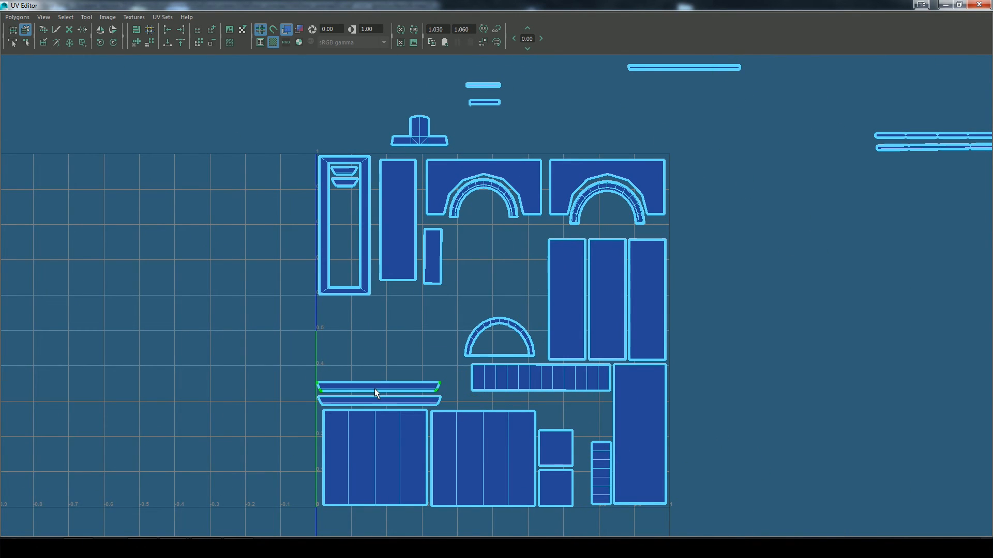
{"action": "right_click_drag", "start_coordinate": [724, 227], "coordinate": [693, 222], "text": "alt"}
{"action": "left_click_drag", "start_coordinate": [875, 165], "coordinate": [381, 357]}
{"action": "left_click_drag", "start_coordinate": [665, 79], "coordinate": [387, 343]}
{"action": "right_click_drag", "start_coordinate": [797, 282], "coordinate": [748, 291], "text": "alt"}
{"action": "middle_click_drag", "start_coordinate": [747, 291], "coordinate": [667, 419], "text": "alt"}
{"action": "left_click_drag", "start_coordinate": [490, 93], "coordinate": [348, 164]}
{"action": "left_click_drag", "start_coordinate": [455, 418], "coordinate": [449, 491]}
{"action": "key", "text": "ctrl+z"}
Step: Place two thin strips beneath the wide segmented shell and two short narrow strips upright beside the small square shells
{"action": "key", "text": "f"}
{"action": "right_click_drag", "start_coordinate": [583, 449], "coordinate": [465, 414], "text": "alt"}
{"action": "left_click_drag", "start_coordinate": [497, 297], "coordinate": [607, 470]}
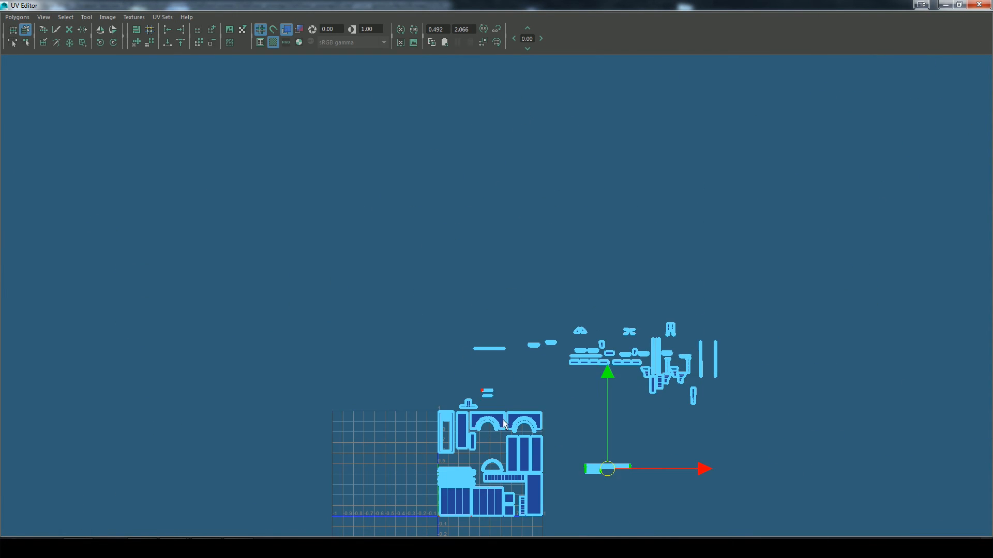
{"action": "right_click_drag", "start_coordinate": [528, 320], "coordinate": [579, 331], "text": "alt"}
{"action": "left_click_drag", "start_coordinate": [583, 344], "coordinate": [329, 351], "text": "ctrl"}
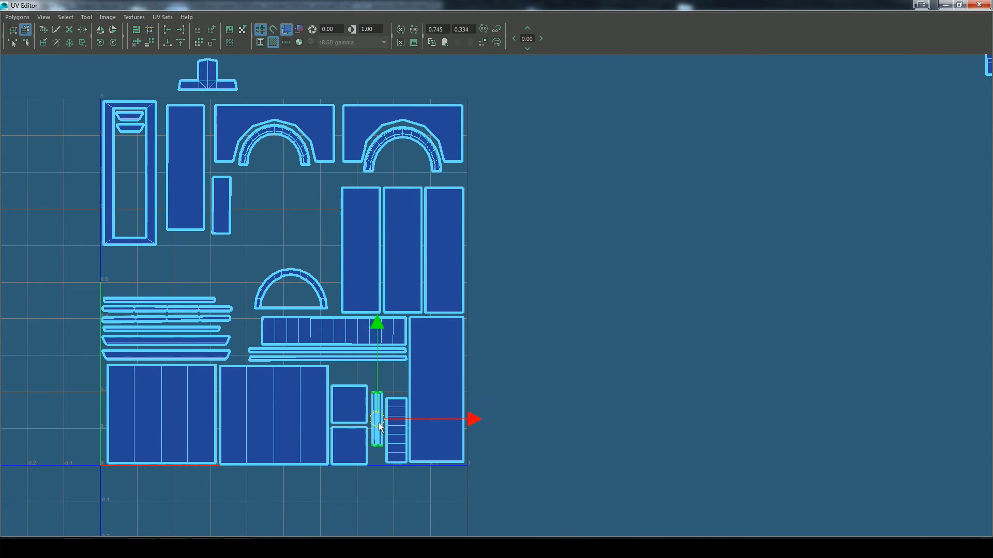
{"action": "right_click_drag", "start_coordinate": [517, 331], "coordinate": [476, 321], "text": "alt"}
{"action": "middle_click_drag", "start_coordinate": [476, 321], "coordinate": [471, 465], "text": "alt"}
{"action": "left_click_drag", "start_coordinate": [354, 173], "coordinate": [275, 432]}
Step: Add the remaining long thin strip to the stack and lay the pillar base block shells in two rows above it
{"action": "key", "text": "f"}
{"action": "left_click_drag", "start_coordinate": [499, 301], "coordinate": [476, 383]}
{"action": "right_click_drag", "start_coordinate": [776, 243], "coordinate": [666, 209], "text": "alt"}
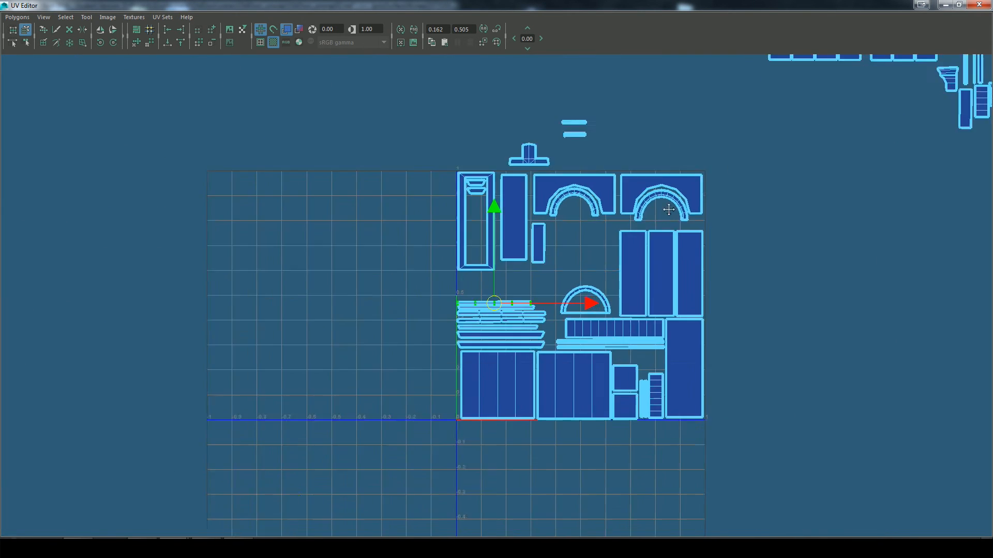
{"action": "middle_click_drag", "start_coordinate": [666, 208], "coordinate": [517, 336], "text": "alt"}
{"action": "left_click", "coordinate": [728, 146]}
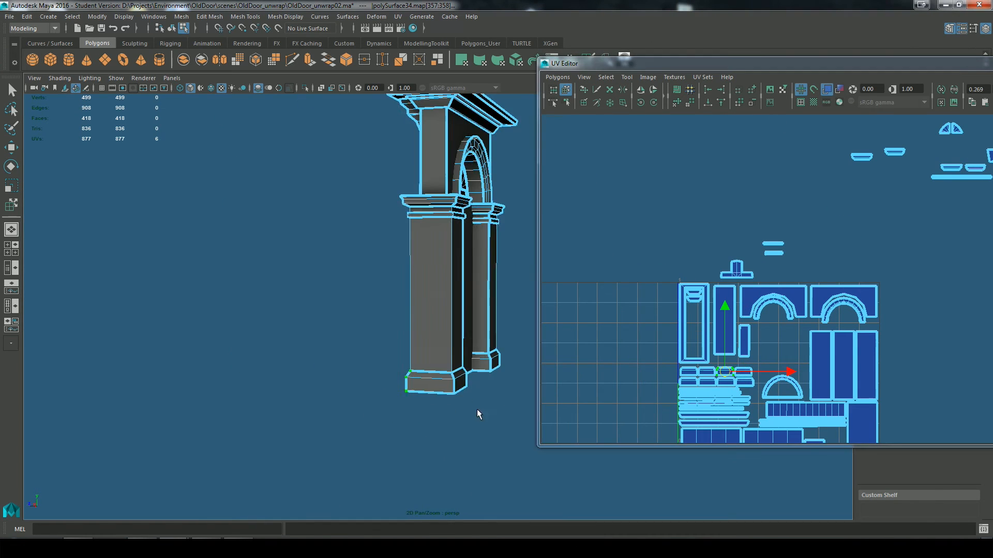
Step: Spread out the pillar base block shells beside the model and match them to their faces on the pillar bases
{"action": "left_click_drag", "start_coordinate": [718, 372], "coordinate": [751, 398]}
{"action": "left_click", "coordinate": [631, 411]}
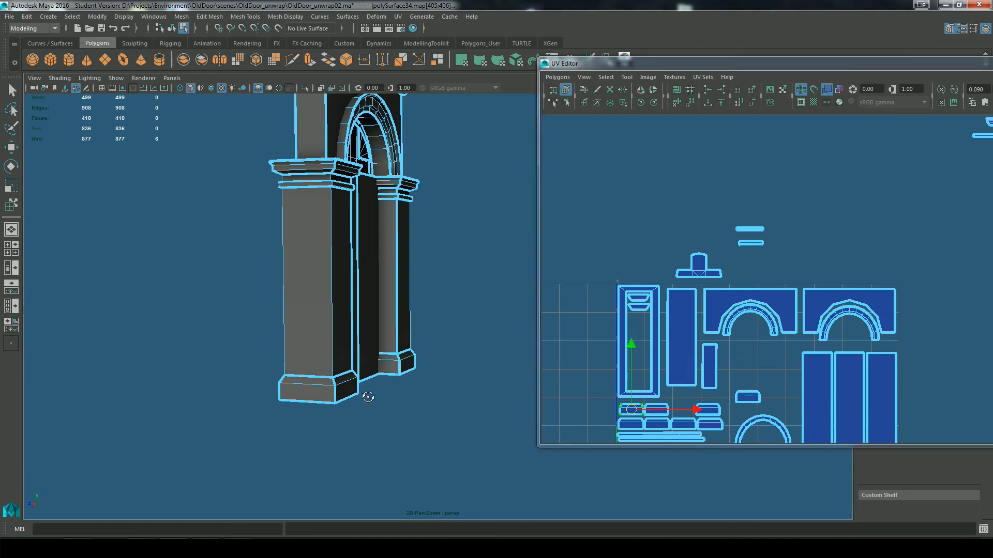
{"action": "right_click_drag", "start_coordinate": [367, 397], "coordinate": [383, 394], "text": "alt"}
{"action": "middle_click_drag", "start_coordinate": [336, 401], "coordinate": [259, 377], "text": "alt"}
{"action": "left_click", "coordinate": [683, 424]}
{"action": "left_click_drag", "start_coordinate": [682, 424], "coordinate": [682, 411]}
{"action": "left_click_drag", "start_coordinate": [606, 404], "coordinate": [658, 412]}
{"action": "left_click_drag", "start_coordinate": [644, 411], "coordinate": [576, 403]}
{"action": "left_click_drag", "start_coordinate": [466, 383], "coordinate": [362, 382], "text": "alt"}
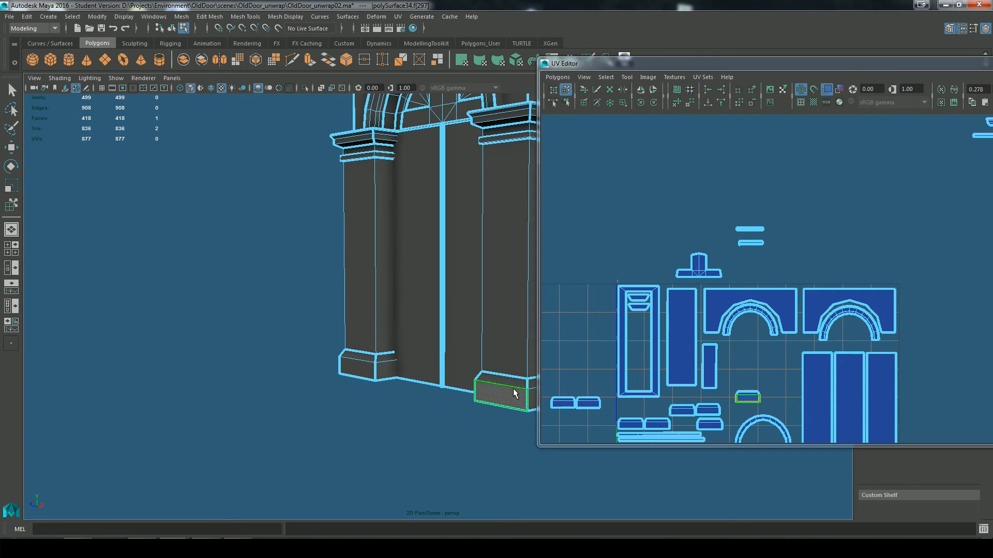
Step: Locate the detached base block's face on the pillar and regroup its shell with the matching blocks
{"action": "left_click", "coordinate": [747, 397]}
{"action": "left_click_drag", "start_coordinate": [747, 397], "coordinate": [655, 413]}
{"action": "left_click_drag", "start_coordinate": [393, 383], "coordinate": [465, 381], "text": "alt"}
{"action": "right_click_drag", "start_coordinate": [414, 382], "coordinate": [465, 393], "text": "alt"}
{"action": "right_click_drag", "start_coordinate": [724, 404], "coordinate": [848, 421], "text": "alt"}
{"action": "middle_click_drag", "start_coordinate": [620, 413], "coordinate": [827, 206], "text": "alt"}
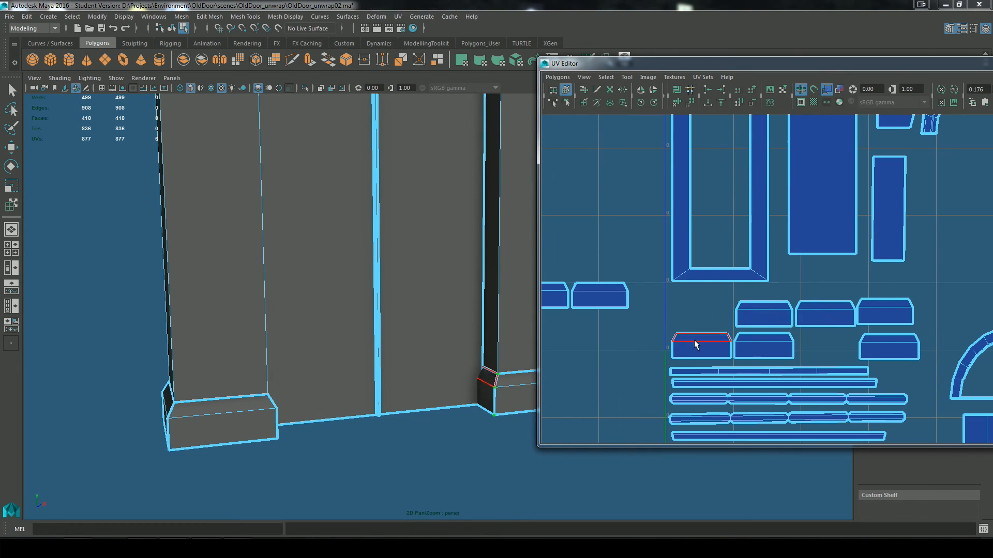
Step: Swap and align the remaining pillar base block shells into two rows of four above the moulding strips
{"action": "left_click_drag", "start_coordinate": [695, 344], "coordinate": [695, 313]}
{"action": "left_click_drag", "start_coordinate": [884, 313], "coordinate": [887, 345]}
{"action": "left_click_drag", "start_coordinate": [218, 403], "coordinate": [104, 398], "text": "alt"}
{"action": "left_click_drag", "start_coordinate": [905, 347], "coordinate": [728, 350]}
{"action": "left_click", "coordinate": [764, 346]}
{"action": "right_click_drag", "start_coordinate": [372, 424], "coordinate": [444, 436], "text": "alt"}
{"action": "left_click_drag", "start_coordinate": [764, 346], "coordinate": [825, 345]}
{"action": "left_click_drag", "start_coordinate": [443, 436], "coordinate": [362, 429], "text": "alt"}
{"action": "left_click", "coordinate": [600, 295]}
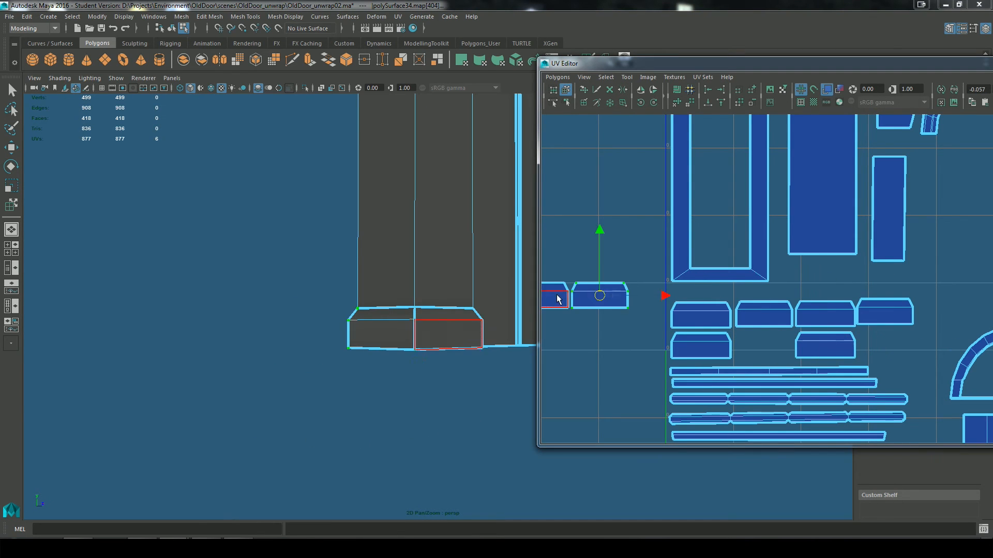
{"action": "left_click_drag", "start_coordinate": [885, 313], "coordinate": [886, 315]}
Step: Check which pillar base faces the sorted block shells belong to from several sides of the doorway
{"action": "right_click_drag", "start_coordinate": [425, 417], "coordinate": [311, 409], "text": "alt"}
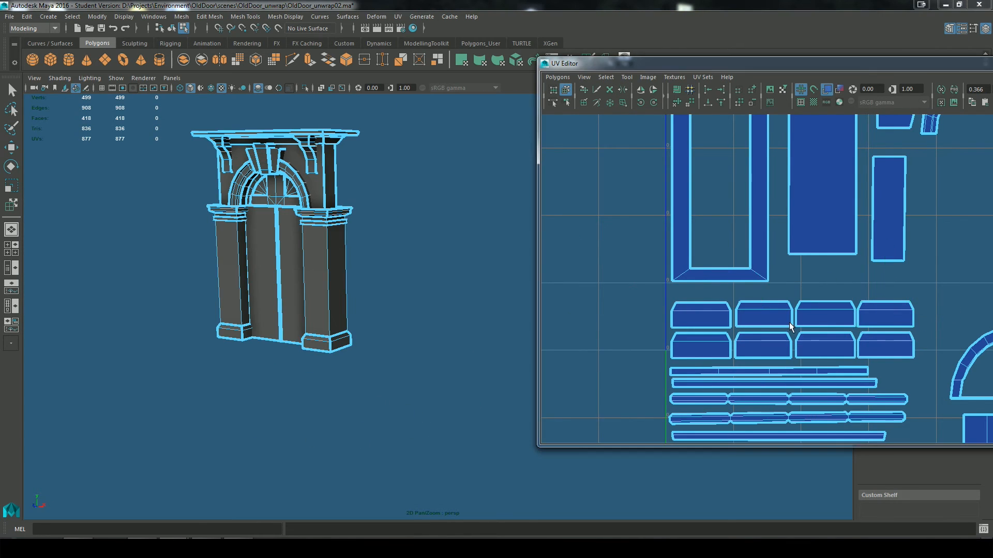
{"action": "key", "text": "q"}
{"action": "left_click", "coordinate": [833, 319]}
{"action": "left_click_drag", "start_coordinate": [310, 408], "coordinate": [361, 388], "text": "alt"}
{"action": "left_click", "coordinate": [717, 346]}
{"action": "left_click", "coordinate": [825, 349]}
{"action": "middle_click_drag", "start_coordinate": [424, 396], "coordinate": [217, 374], "text": "alt"}
{"action": "left_click_drag", "start_coordinate": [217, 374], "coordinate": [114, 378], "text": "alt"}
Step: Separate the leftover shells into groups on both sides of the UV tile and enlarge the UV Editor
{"action": "left_click", "coordinate": [931, 279]}
{"action": "right_click_drag", "start_coordinate": [957, 280], "coordinate": [858, 207], "text": "alt"}
{"action": "middle_click_drag", "start_coordinate": [858, 202], "coordinate": [691, 233], "text": "alt"}
{"action": "left_click_drag", "start_coordinate": [750, 64], "coordinate": [331, 78]}
{"action": "double_click", "coordinate": [331, 77]}
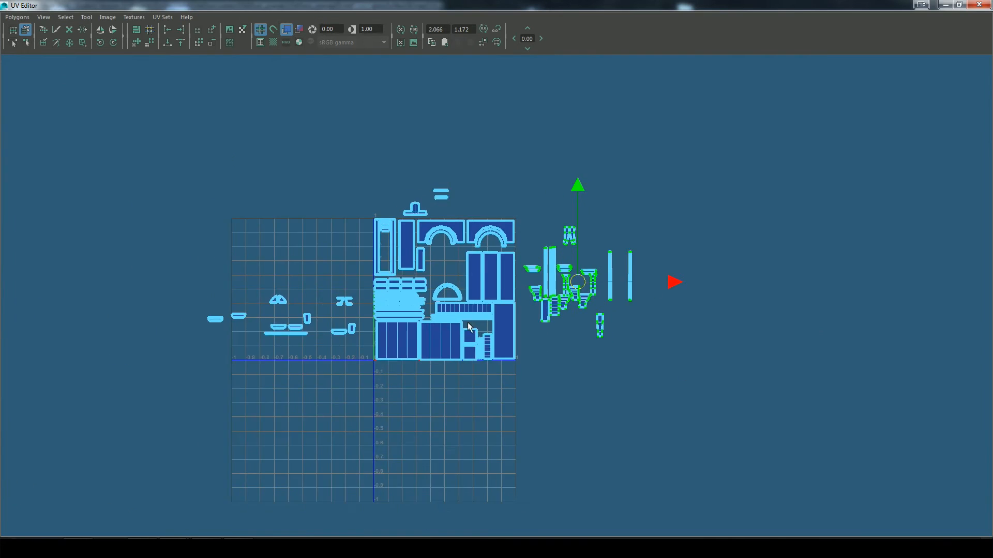
Step: Fit the two fan window shells inside the first arch and the long thin strips around the tall panels
{"action": "right_click_drag", "start_coordinate": [467, 332], "coordinate": [584, 362], "text": "alt"}
{"action": "middle_click_drag", "start_coordinate": [465, 310], "coordinate": [574, 328], "text": "alt"}
{"action": "left_click_drag", "start_coordinate": [73, 297], "coordinate": [129, 335]}
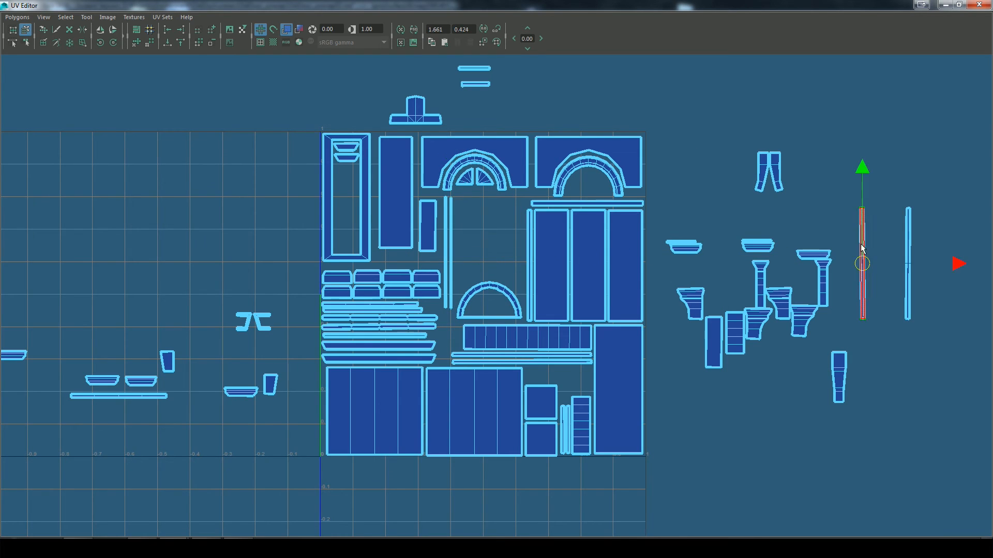
Step: Place two more long narrow strips beside the tall panels and a small trapezoid capital shell above the half-round band
{"action": "left_click_drag", "start_coordinate": [544, 261], "coordinate": [515, 245]}
{"action": "right_click_drag", "start_coordinate": [523, 254], "coordinate": [796, 357], "text": "alt"}
{"action": "middle_click_drag", "start_coordinate": [641, 192], "coordinate": [673, 315], "text": "alt"}
{"action": "left_click", "coordinate": [595, 287]}
{"action": "left_click_drag", "start_coordinate": [613, 285], "coordinate": [620, 285]}
{"action": "left_click_drag", "start_coordinate": [579, 283], "coordinate": [585, 283]}
{"action": "key", "text": "e"}
{"action": "right_click_drag", "start_coordinate": [585, 282], "coordinate": [414, 222], "text": "alt"}
Step: Stack more capital shells above the half-round band and fit the plain rectangular shell, turned horizontal, above the small squares
{"action": "left_click", "coordinate": [217, 135]}
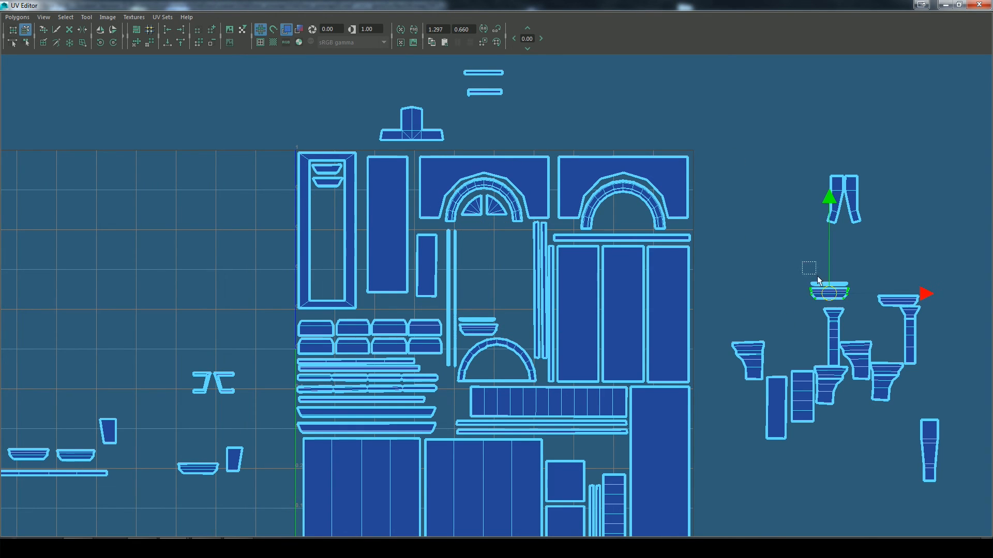
{"action": "left_click", "coordinate": [101, 44]}
{"action": "left_click_drag", "start_coordinate": [777, 408], "coordinate": [577, 447]}
{"action": "middle_click_drag", "start_coordinate": [801, 441], "coordinate": [776, 408], "text": "alt"}
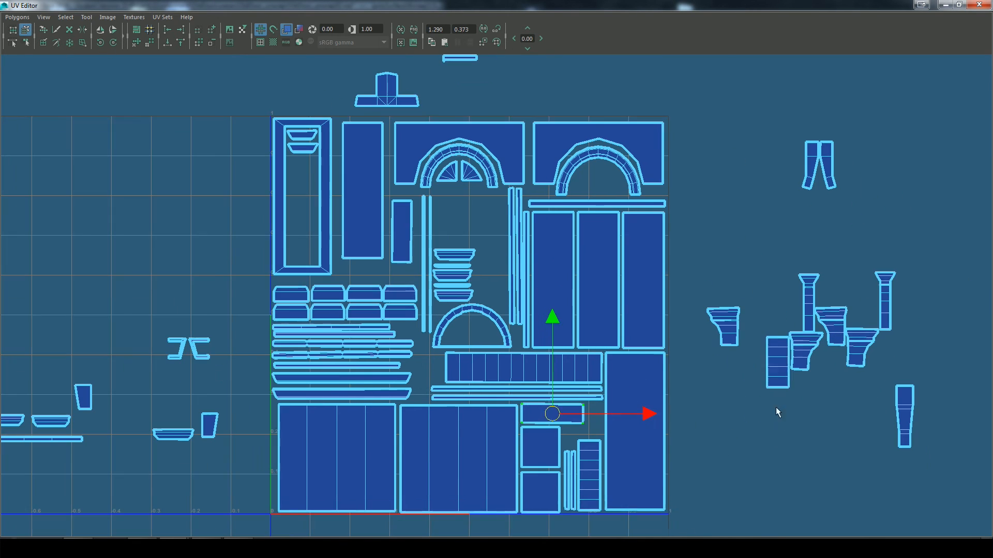
Step: Stand the leftover long thin strip upright beside the narrow strips and stack the remaining trapezoid shells above the half-round band
{"action": "left_click_drag", "start_coordinate": [303, 232], "coordinate": [731, 245]}
{"action": "middle_click_drag", "start_coordinate": [538, 362], "coordinate": [735, 347], "text": "alt"}
{"action": "right_click_drag", "start_coordinate": [735, 347], "coordinate": [747, 350], "text": "alt"}
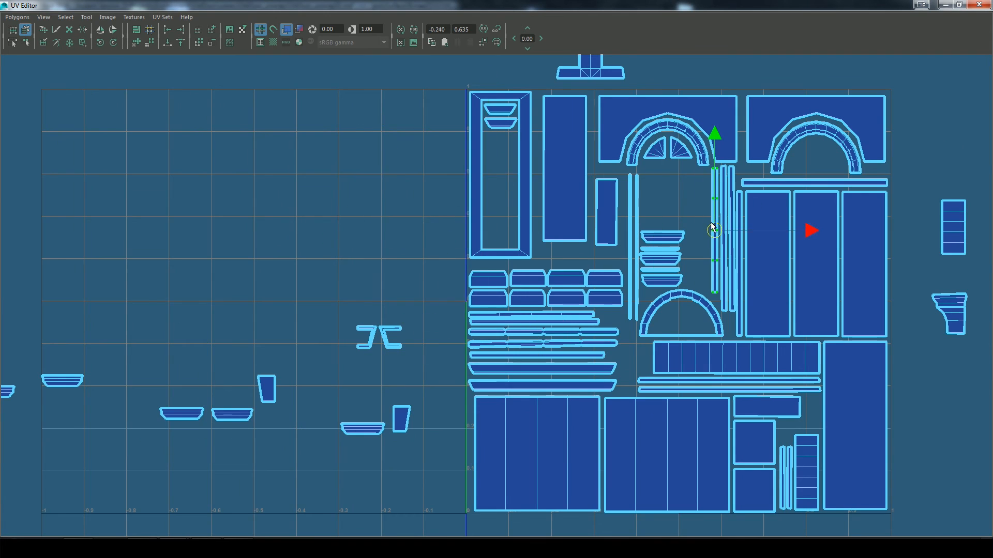
{"action": "right_click_drag", "start_coordinate": [711, 227], "coordinate": [667, 228], "text": "alt"}
{"action": "left_click", "coordinate": [52, 382]}
{"action": "left_click_drag", "start_coordinate": [55, 384], "coordinate": [645, 233]}
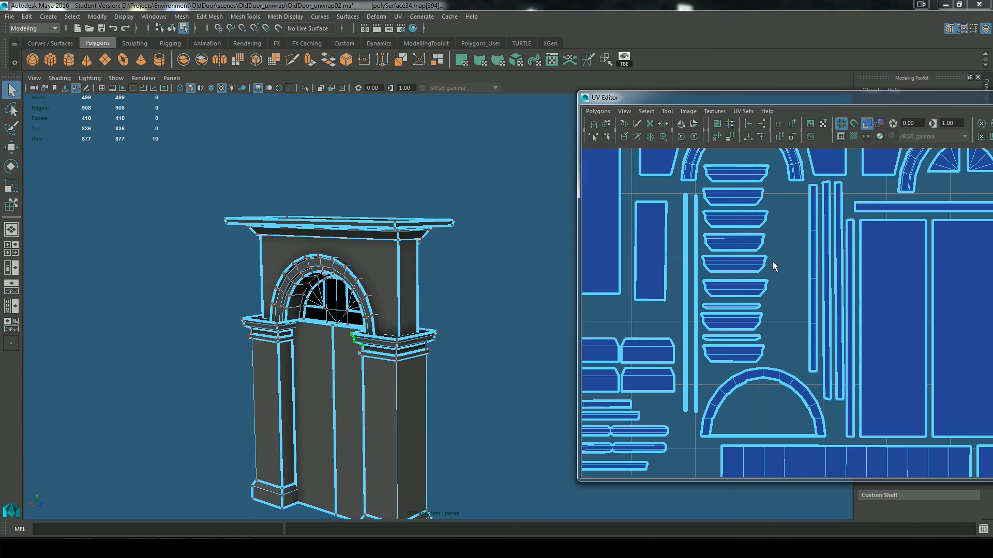
Step: Set the UV layout beside the 3D view and rearrange the trapezoid shells matching the pillar capital's faces within their stack
{"action": "right_click_drag", "start_coordinate": [331, 362], "coordinate": [388, 441], "text": "alt"}
{"action": "left_click_drag", "start_coordinate": [388, 441], "coordinate": [300, 435], "text": "alt"}
{"action": "left_click_drag", "start_coordinate": [762, 161], "coordinate": [740, 203]}
{"action": "mouse_move", "coordinate": [497, 393]}
{"action": "left_mouse_down", "text": "alt"}
{"action": "mouse_move", "coordinate": [382, 399]}
{"action": "mouse_move", "coordinate": [496, 388]}
{"action": "left_mouse_up", "text": "alt"}
{"action": "left_click_drag", "start_coordinate": [778, 360], "coordinate": [743, 338]}
{"action": "left_click_drag", "start_coordinate": [382, 357], "coordinate": [490, 350], "text": "alt"}
{"action": "left_click_drag", "start_coordinate": [757, 252], "coordinate": [741, 270]}
{"action": "key", "text": "w"}
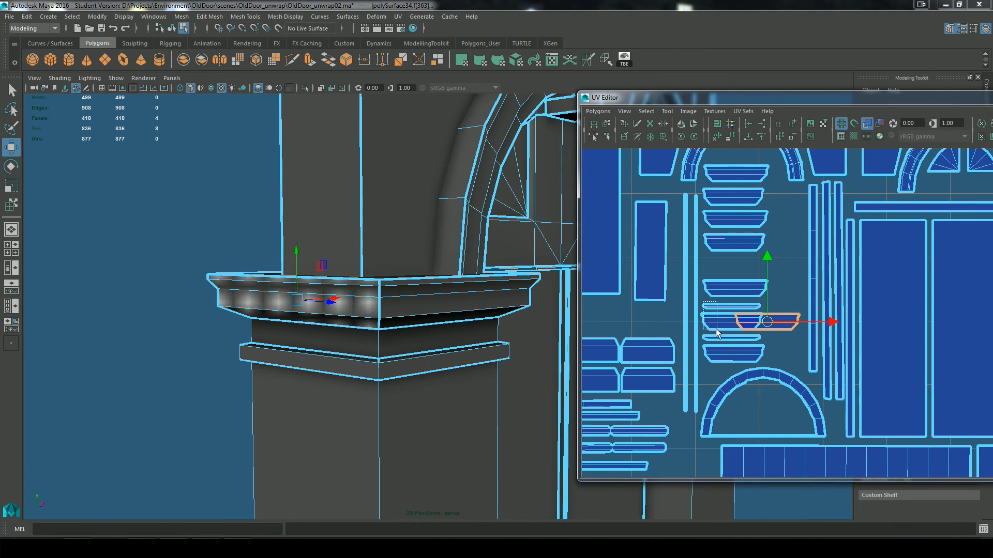
{"action": "left_click_drag", "start_coordinate": [716, 329], "coordinate": [718, 331]}
{"action": "left_click_drag", "start_coordinate": [733, 321], "coordinate": [735, 265]}
Step: Select a face of the other pillar's capital on the model and regroup its trapezoid shells above the half-round band
{"action": "scroll", "coordinate": [735, 268], "scroll_direction": "down", "scroll_amount": 3}
{"action": "left_click_drag", "start_coordinate": [812, 326], "coordinate": [840, 160]}
{"action": "left_click_drag", "start_coordinate": [839, 356], "coordinate": [828, 373]}
{"action": "left_click_drag", "start_coordinate": [868, 394], "coordinate": [829, 394]}
{"action": "left_click_drag", "start_coordinate": [382, 331], "coordinate": [466, 320], "text": "alt"}
{"action": "left_click", "coordinate": [435, 277]}
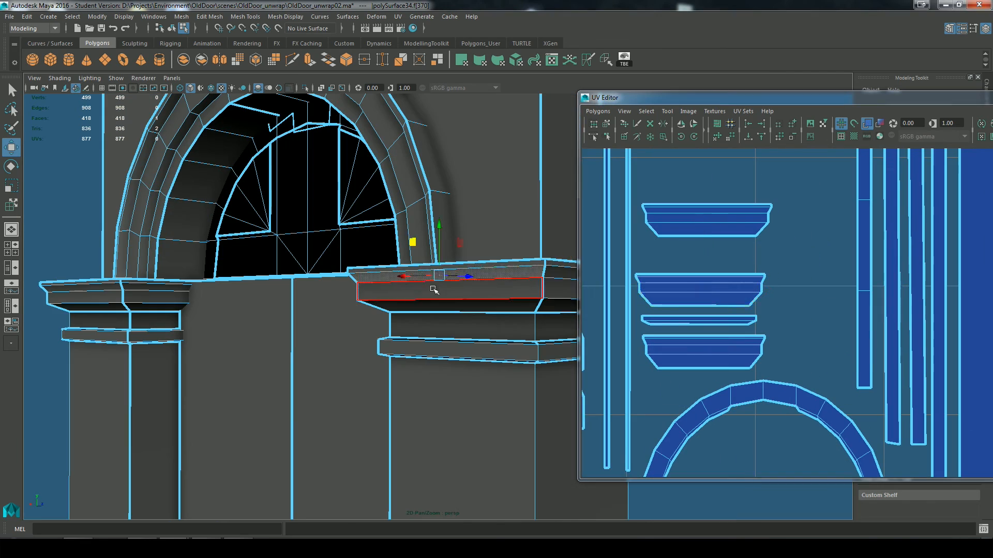
{"action": "middle_click_drag", "start_coordinate": [781, 271], "coordinate": [789, 336], "text": "alt"}
{"action": "scroll", "coordinate": [789, 336], "scroll_direction": "down", "scroll_amount": 2}
{"action": "left_click_drag", "start_coordinate": [770, 247], "coordinate": [749, 225]}
{"action": "left_click_drag", "start_coordinate": [770, 308], "coordinate": [750, 287]}
{"action": "left_click_drag", "start_coordinate": [752, 293], "coordinate": [748, 265]}
{"action": "left_click_drag", "start_coordinate": [749, 226], "coordinate": [743, 312]}
Step: Pick another capital face on the model and lower its trapezoid shell onto the group above the half-round band
{"action": "left_click", "coordinate": [483, 303]}
{"action": "left_click_drag", "start_coordinate": [351, 315], "coordinate": [465, 300], "text": "alt"}
{"action": "left_click", "coordinate": [468, 288]}
{"action": "scroll", "coordinate": [780, 243], "scroll_direction": "down", "scroll_amount": 1}
{"action": "middle_click_drag", "start_coordinate": [780, 243], "coordinate": [780, 294], "text": "alt"}
{"action": "left_click_drag", "start_coordinate": [748, 336], "coordinate": [749, 388]}
Step: Identify more capital faces on the model and move their trapezoid shells down onto the ordered stack
{"action": "left_click_drag", "start_coordinate": [310, 331], "coordinate": [208, 322], "text": "alt"}
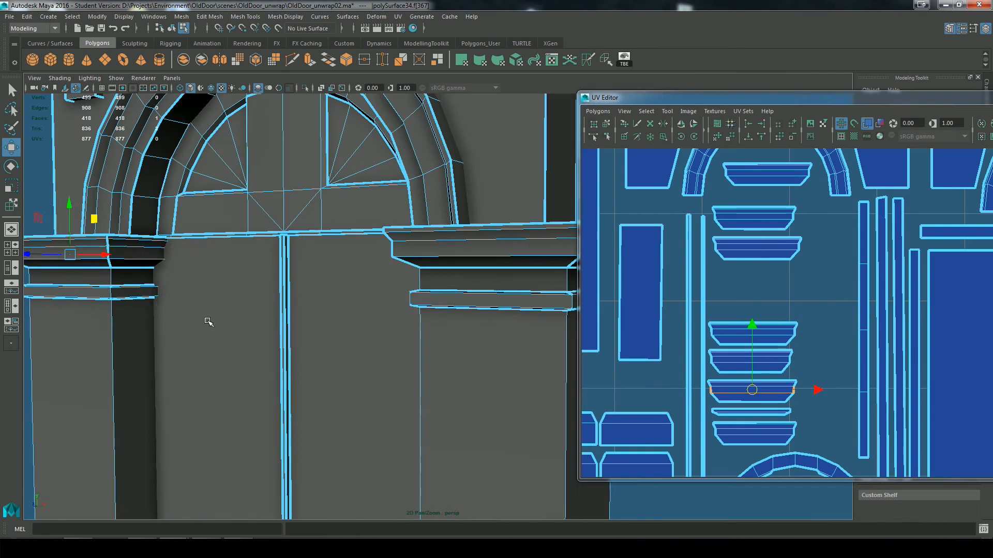
{"action": "left_click", "coordinate": [142, 253]}
{"action": "left_click_drag", "start_coordinate": [290, 310], "coordinate": [362, 289], "text": "alt"}
{"action": "left_click", "coordinate": [382, 242]}
{"action": "left_click_drag", "start_coordinate": [754, 220], "coordinate": [750, 306]}
{"action": "left_click", "coordinate": [517, 249]}
{"action": "left_click_drag", "start_coordinate": [766, 172], "coordinate": [748, 275]}
Step: Finish the ordered capital stack by placing the remaining thin strip and the last trapezoid shell on its upper end
{"action": "left_click_drag", "start_coordinate": [351, 310], "coordinate": [455, 305], "text": "alt"}
{"action": "left_click_drag", "start_coordinate": [756, 182], "coordinate": [758, 132]}
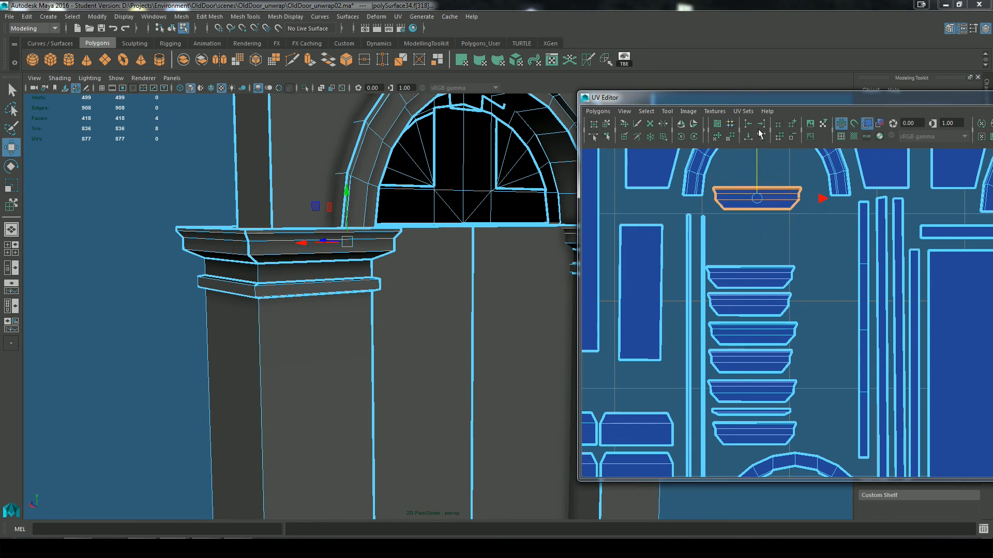
{"action": "scroll", "coordinate": [758, 207], "scroll_direction": "down", "scroll_amount": 5}
{"action": "left_click_drag", "start_coordinate": [841, 163], "coordinate": [814, 283]}
{"action": "scroll", "coordinate": [814, 283], "scroll_direction": "up", "scroll_amount": 8}
{"action": "middle_click_drag", "start_coordinate": [621, 181], "coordinate": [708, 249], "text": "alt"}
{"action": "scroll", "coordinate": [709, 248], "scroll_direction": "down", "scroll_amount": 2}
{"action": "left_click", "coordinate": [747, 244]}
{"action": "left_click_drag", "start_coordinate": [765, 204], "coordinate": [761, 207]}
{"action": "left_click", "coordinate": [718, 247]}
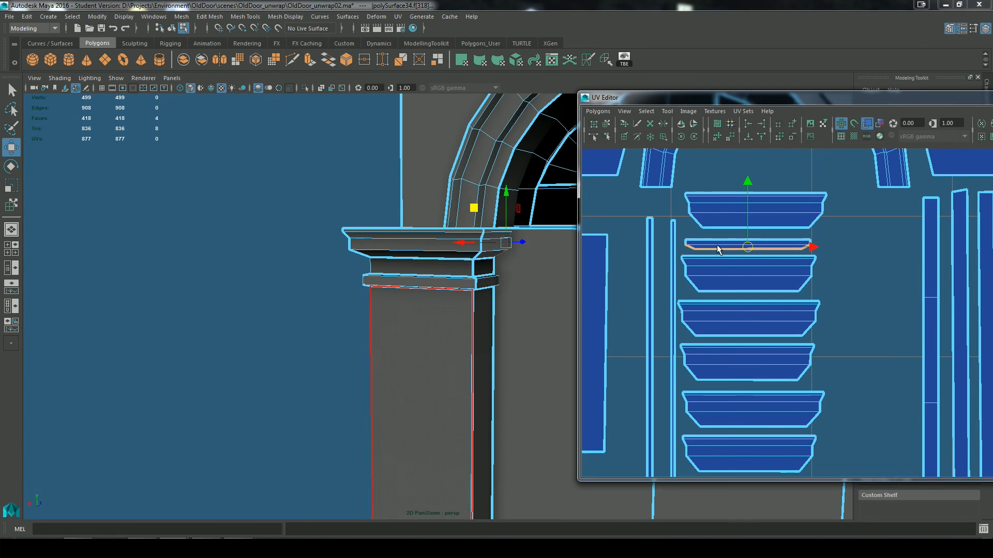
{"action": "left_click_drag", "start_coordinate": [455, 321], "coordinate": [403, 320], "text": "alt"}
{"action": "scroll", "coordinate": [750, 290], "scroll_direction": "down", "scroll_amount": 5}
Step: Save the scene, enlarge the UV Editor to the full screen and activate the Move UV Shell tool
{"action": "left_click_drag", "start_coordinate": [939, 101], "coordinate": [593, 98]}
{"action": "key", "text": "q"}
{"action": "key", "text": "ctrl+s"}
{"action": "left_click", "coordinate": [474, 283]}
{"action": "left_click", "coordinate": [783, 91]}
{"action": "scroll", "coordinate": [718, 412], "scroll_direction": "down", "scroll_amount": 5}
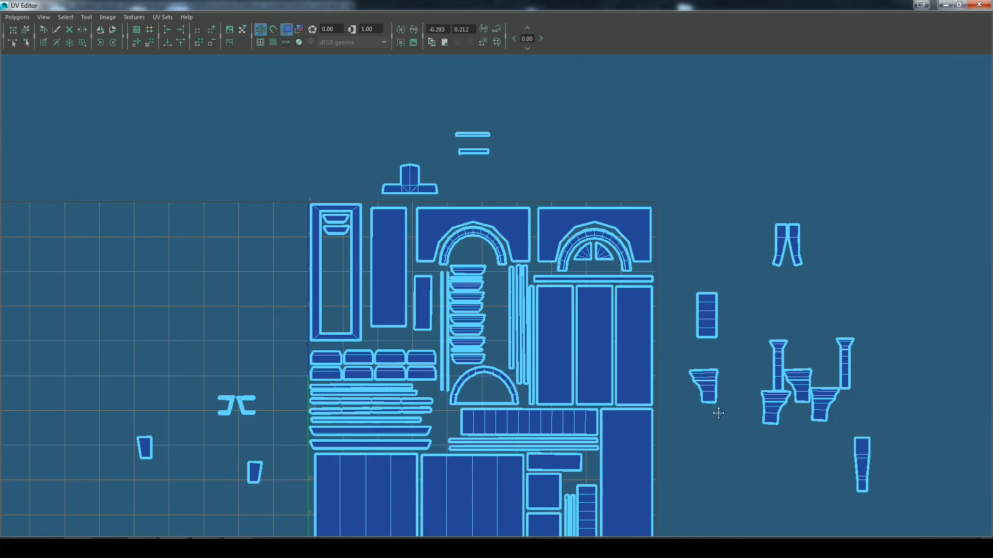
{"action": "left_click", "coordinate": [25, 30]}
Step: Shift the plain rectangle and the tall panel to free space, and fit the T-shaped shell above the eight small blocks
{"action": "middle_click_drag", "start_coordinate": [719, 412], "coordinate": [733, 332], "text": "alt"}
{"action": "scroll", "coordinate": [425, 155], "scroll_direction": "up", "scroll_amount": 3}
{"action": "left_click", "coordinate": [436, 172]}
{"action": "left_click_drag", "start_coordinate": [436, 172], "coordinate": [529, 271]}
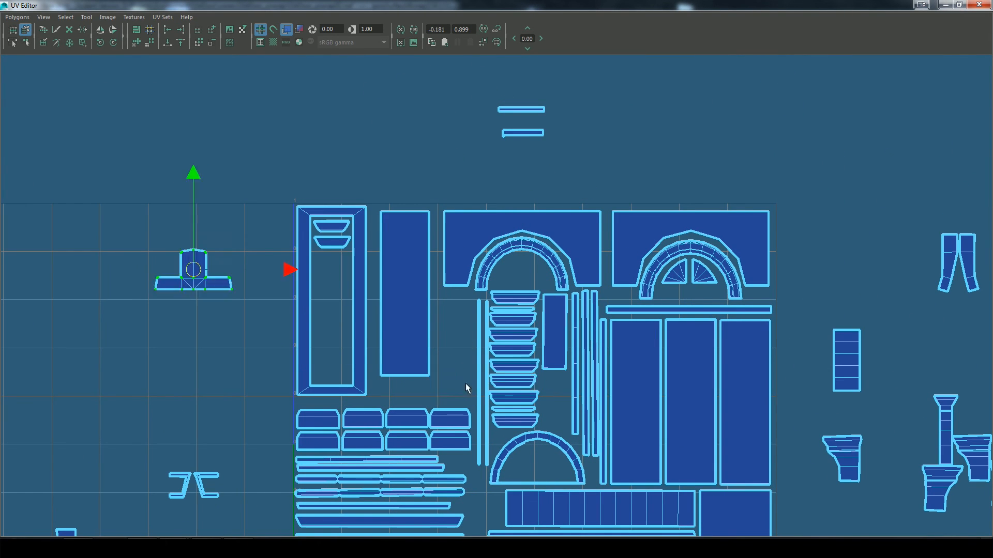
{"action": "middle_click_drag", "start_coordinate": [466, 388], "coordinate": [483, 288], "text": "alt"}
{"action": "left_click", "coordinate": [420, 193]}
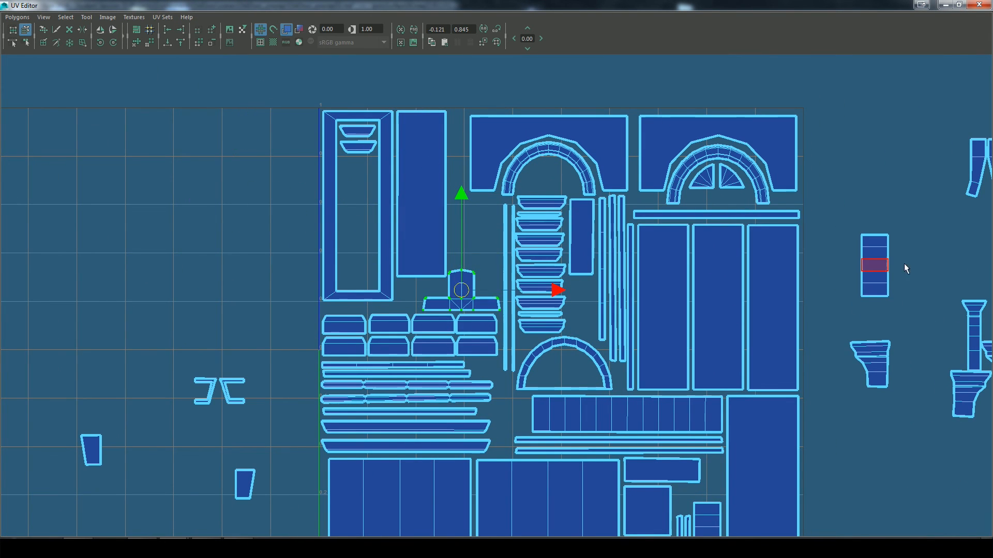
{"action": "scroll", "coordinate": [525, 284], "scroll_direction": "up", "scroll_amount": 3}
{"action": "left_click", "coordinate": [512, 284]}
Step: Move the ribbed rectangular shell from outside the tile into the gap beside the T-shaped shell
{"action": "scroll", "coordinate": [525, 284], "scroll_direction": "down", "scroll_amount": 2}
{"action": "left_click", "coordinate": [946, 274]}
{"action": "left_click_drag", "start_coordinate": [938, 259], "coordinate": [488, 259]}
Step: Separate the overlapping bracket profile shells and line them up in a column just outside the tile
{"action": "scroll", "coordinate": [463, 321], "scroll_direction": "down", "scroll_amount": 2}
{"action": "middle_click_drag", "start_coordinate": [688, 336], "coordinate": [557, 361], "text": "alt"}
{"action": "left_click", "coordinate": [666, 377]}
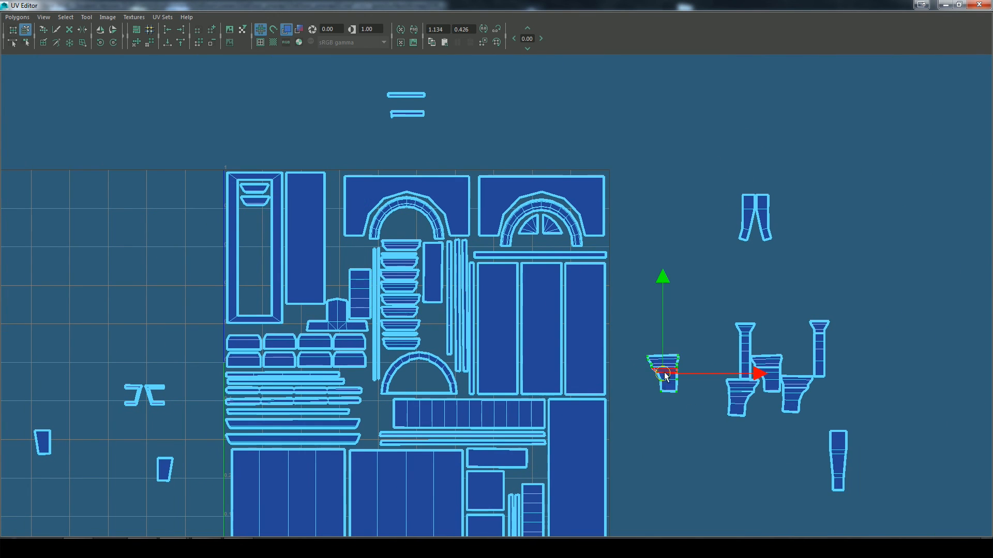
{"action": "left_click_drag", "start_coordinate": [254, 228], "coordinate": [695, 409]}
{"action": "scroll", "coordinate": [717, 361], "scroll_direction": "down", "scroll_amount": 2}
{"action": "left_click_drag", "start_coordinate": [714, 327], "coordinate": [659, 168]}
{"action": "left_click", "coordinate": [757, 330]}
{"action": "left_click_drag", "start_coordinate": [757, 330], "coordinate": [659, 217]}
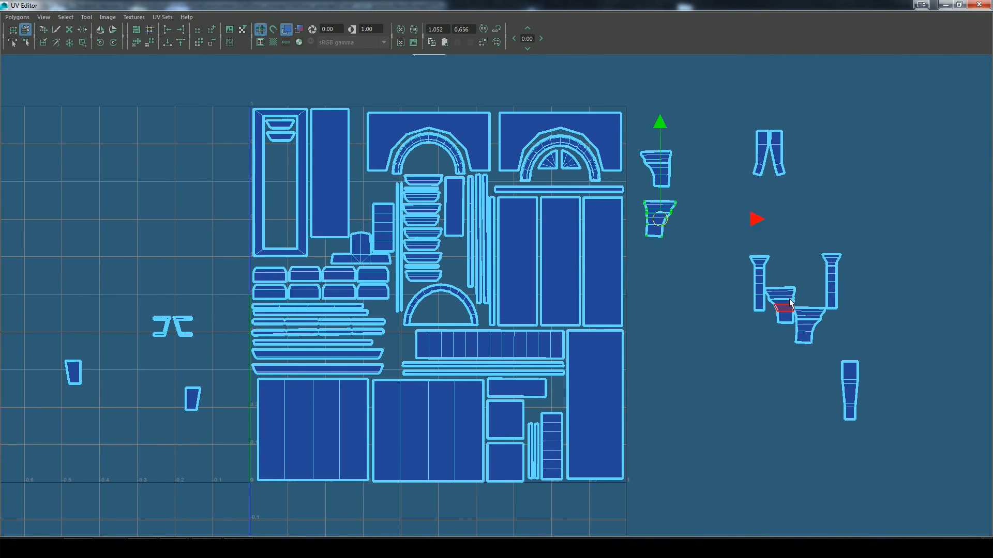
{"action": "left_click", "coordinate": [780, 306]}
{"action": "left_click_drag", "start_coordinate": [780, 306], "coordinate": [652, 263]}
{"action": "scroll", "coordinate": [656, 312], "scroll_direction": "down", "scroll_amount": 2}
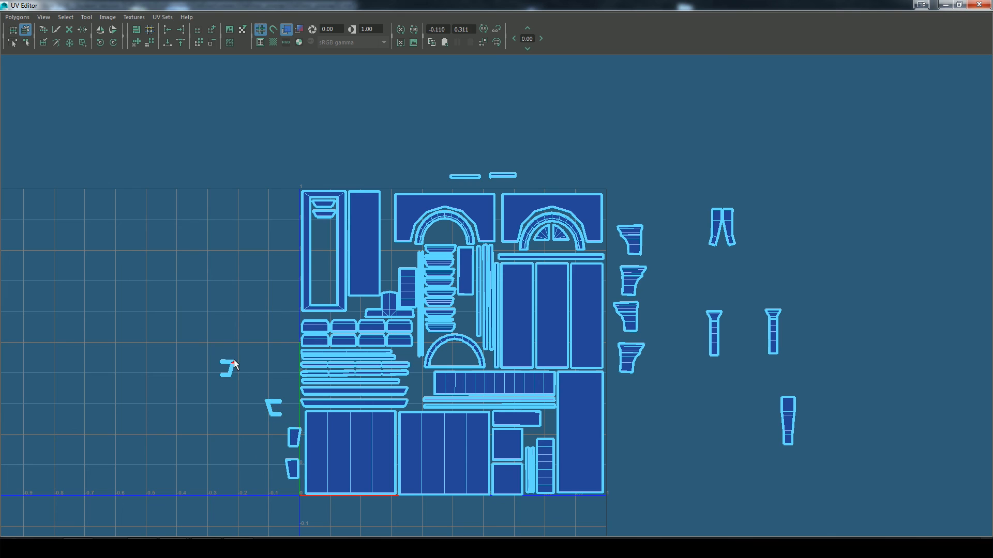
Step: Interlock the two C-shaped shells just outside the tile, beside the long horizontal strips
{"action": "scroll", "coordinate": [433, 385], "scroll_direction": "up", "scroll_amount": 5}
{"action": "middle_click_drag", "start_coordinate": [336, 489], "coordinate": [512, 370], "text": "alt"}
{"action": "left_click_drag", "start_coordinate": [511, 369], "coordinate": [215, 362]}
Step: Fit one bracket profile shell into the gap between the long trapezoid strips and the ribbed horizontal band
{"action": "middle_click_drag", "start_coordinate": [828, 310], "coordinate": [757, 345], "text": "alt"}
{"action": "left_click", "coordinate": [932, 351]}
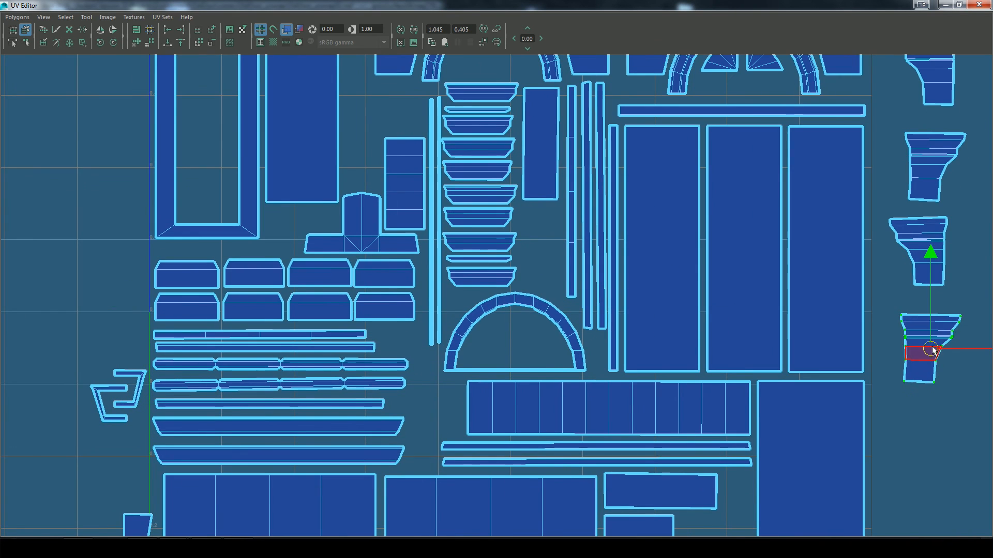
{"action": "left_click_drag", "start_coordinate": [933, 351], "coordinate": [433, 437]}
{"action": "scroll", "coordinate": [436, 436], "scroll_direction": "down", "scroll_amount": 3}
{"action": "left_click", "coordinate": [749, 373]}
Step: Take the curved band and fan window shells out of the second arch and push its panel into the tile's corner
{"action": "scroll", "coordinate": [749, 373], "scroll_direction": "down", "scroll_amount": 2}
{"action": "middle_click_drag", "start_coordinate": [658, 121], "coordinate": [654, 231], "text": "alt"}
{"action": "scroll", "coordinate": [654, 231], "scroll_direction": "up", "scroll_amount": 1}
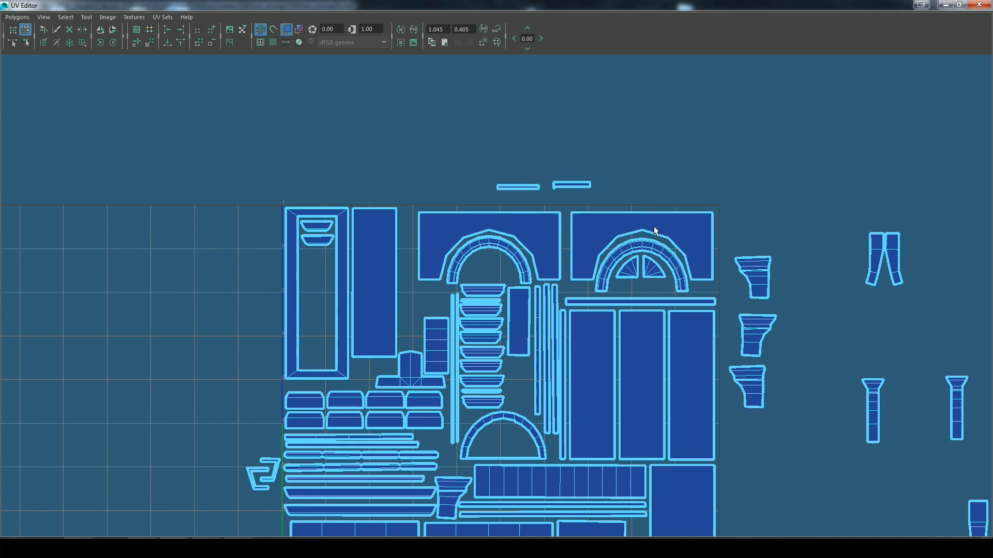
{"action": "left_click_drag", "start_coordinate": [671, 268], "coordinate": [629, 274]}
{"action": "left_click_drag", "start_coordinate": [642, 266], "coordinate": [725, 126]}
{"action": "left_click", "coordinate": [691, 232]}
{"action": "left_click_drag", "start_coordinate": [641, 247], "coordinate": [647, 241]}
Step: Set the first arch panel against the second with both curved bands refitted, and put the fan windows inside the half-round band
{"action": "left_click", "coordinate": [488, 241]}
{"action": "left_click_drag", "start_coordinate": [489, 260], "coordinate": [646, 252]}
{"action": "left_click", "coordinate": [725, 105]}
{"action": "left_click_drag", "start_coordinate": [724, 127], "coordinate": [682, 195]}
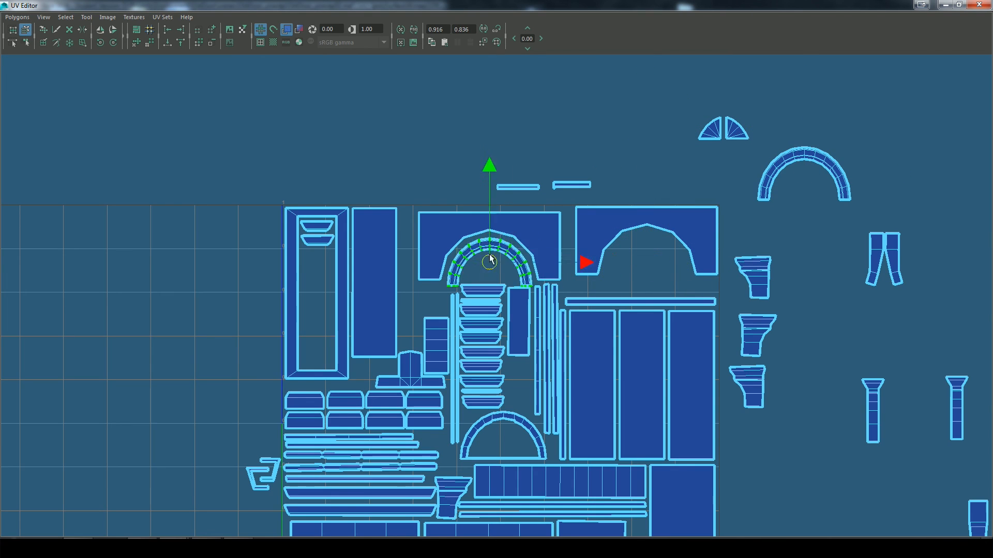
{"action": "left_click_drag", "start_coordinate": [490, 261], "coordinate": [493, 140]}
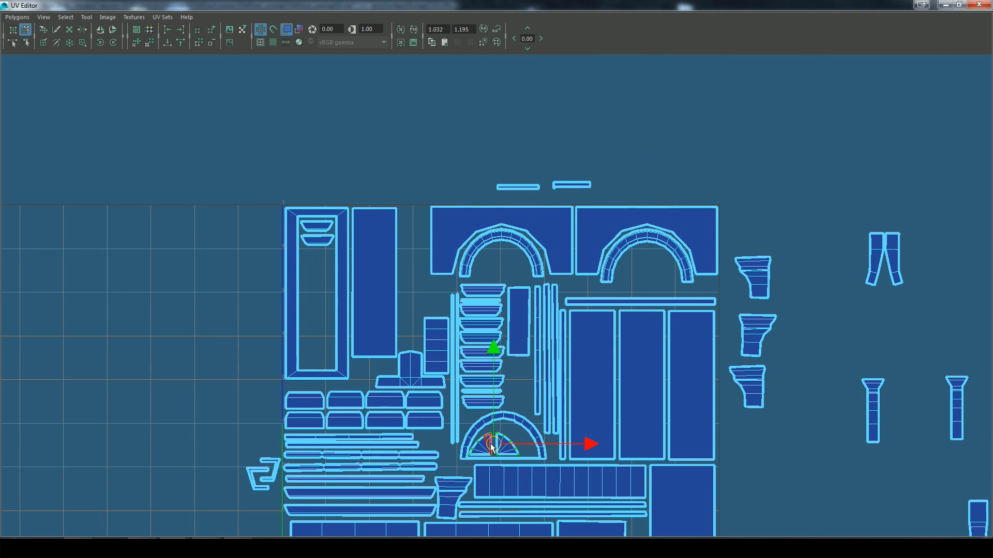
Step: Bring the tapered column shell next to the tile and place two bracket shells inside the frame shell, one upside down
{"action": "middle_click_drag", "start_coordinate": [837, 480], "coordinate": [862, 404], "text": "alt"}
{"action": "scroll", "coordinate": [862, 404], "scroll_direction": "down", "scroll_amount": 1}
{"action": "left_click", "coordinate": [955, 440]}
{"action": "left_click_drag", "start_coordinate": [955, 442], "coordinate": [759, 383]}
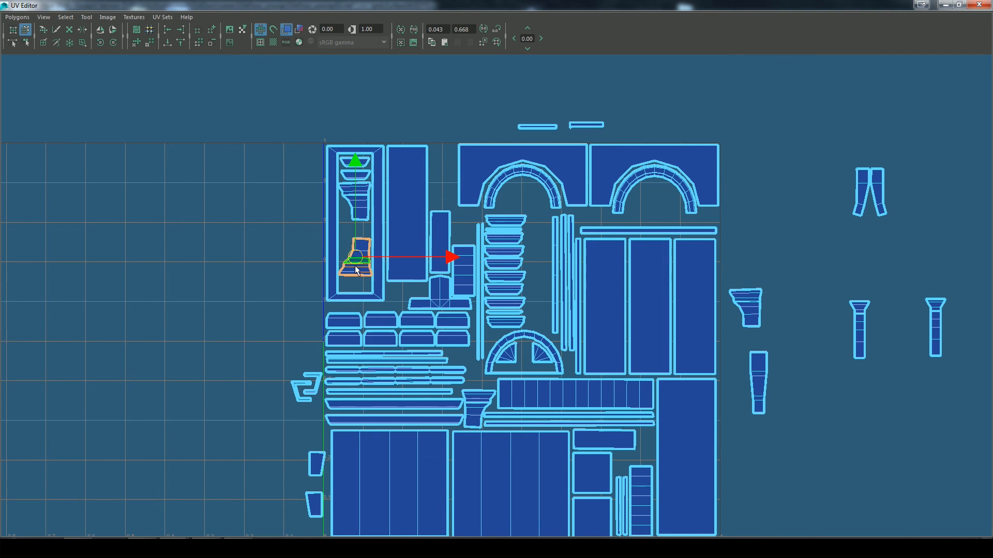
Step: Straighten and close up the two brackets at the frame's lower end, and move the trapezoid shells out of the frame
{"action": "scroll", "coordinate": [346, 288], "scroll_direction": "up", "scroll_amount": 4}
{"action": "key", "text": "r"}
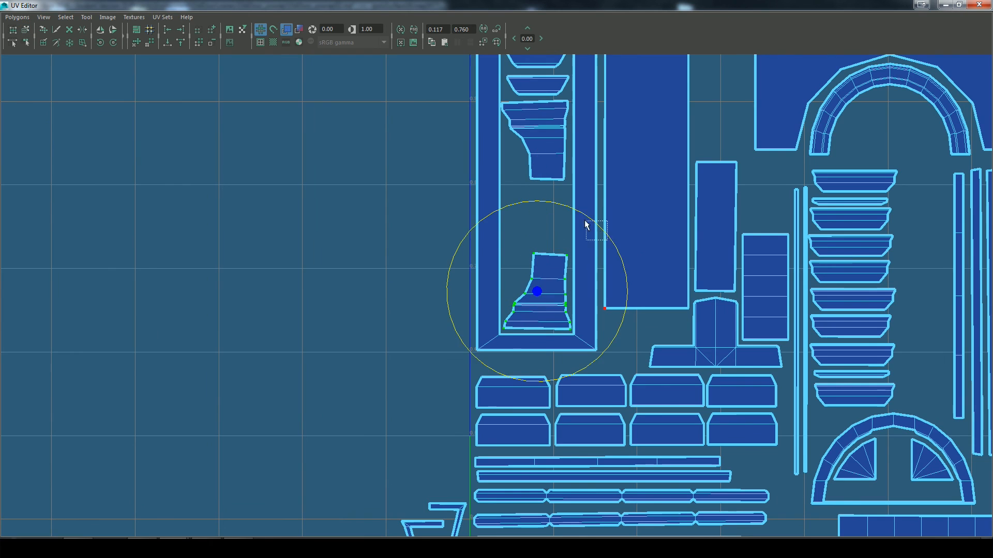
{"action": "key", "text": "w"}
{"action": "left_click_drag", "start_coordinate": [535, 279], "coordinate": [536, 292]}
{"action": "left_click", "coordinate": [563, 154]}
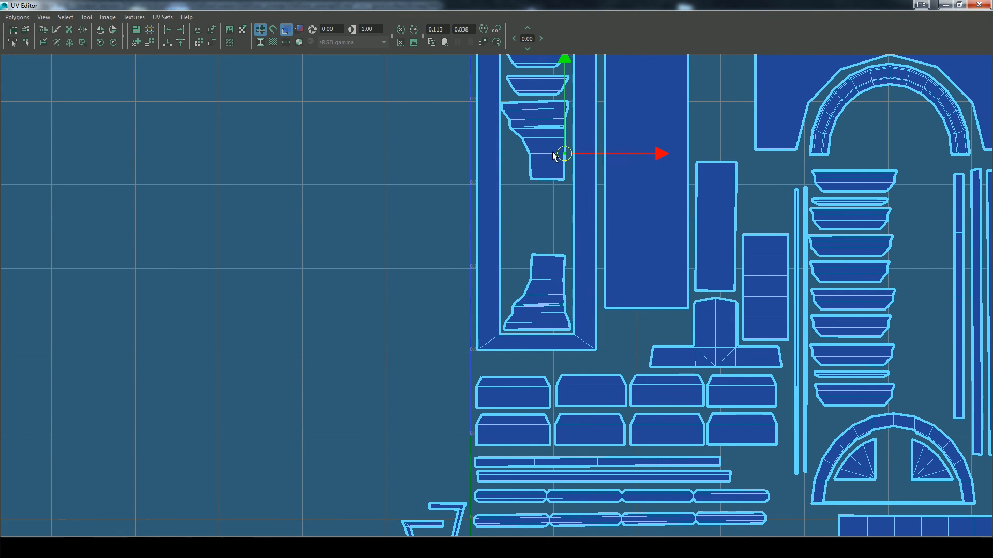
{"action": "left_click_drag", "start_coordinate": [535, 141], "coordinate": [539, 211]}
{"action": "key", "text": "e"}
{"action": "left_click_drag", "start_coordinate": [535, 121], "coordinate": [538, 122]}
{"action": "key", "text": "w"}
{"action": "middle_click_drag", "start_coordinate": [517, 130], "coordinate": [514, 207], "text": "alt"}
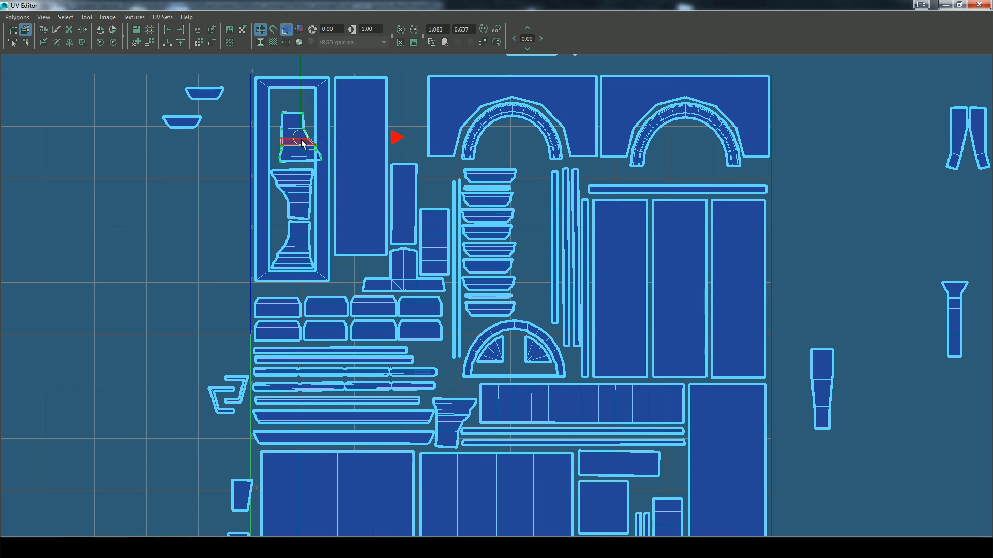
Step: Fit a third bracket shell upside down above the other two inside the frame, rotating it slightly to level it
{"action": "left_click_drag", "start_coordinate": [301, 139], "coordinate": [293, 143]}
{"action": "key", "text": "a"}
{"action": "middle_click_drag", "start_coordinate": [450, 215], "coordinate": [449, 380], "text": "alt"}
{"action": "scroll", "coordinate": [496, 295], "scroll_direction": "up", "scroll_amount": 10}
{"action": "key", "text": "e"}
{"action": "left_click_drag", "start_coordinate": [647, 232], "coordinate": [650, 235]}
{"action": "key", "text": "w"}
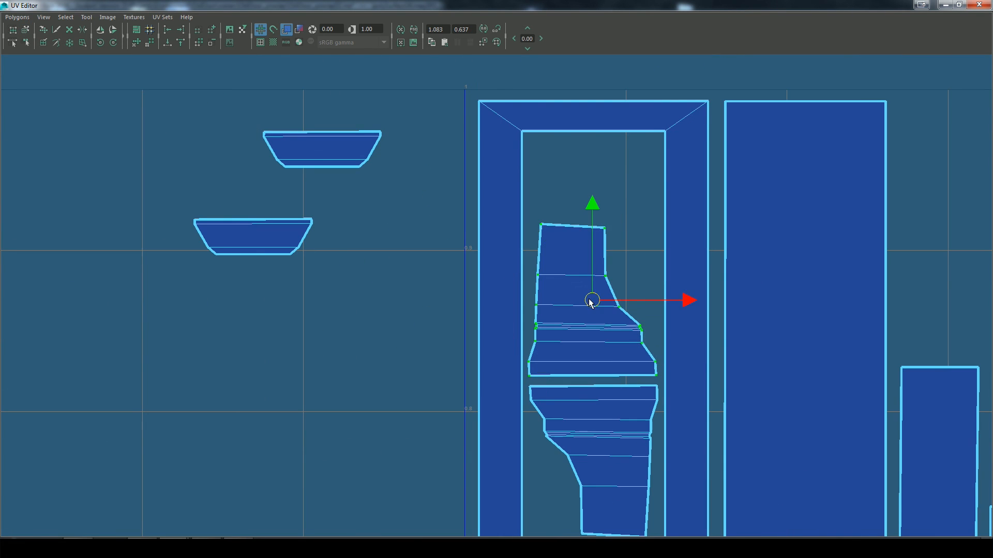
Step: Fit the small tapered shells into gaps around the blocks and strips, and the tapered and flared columns beside the trapezoid stack
{"action": "scroll", "coordinate": [592, 303], "scroll_direction": "down", "scroll_amount": 10}
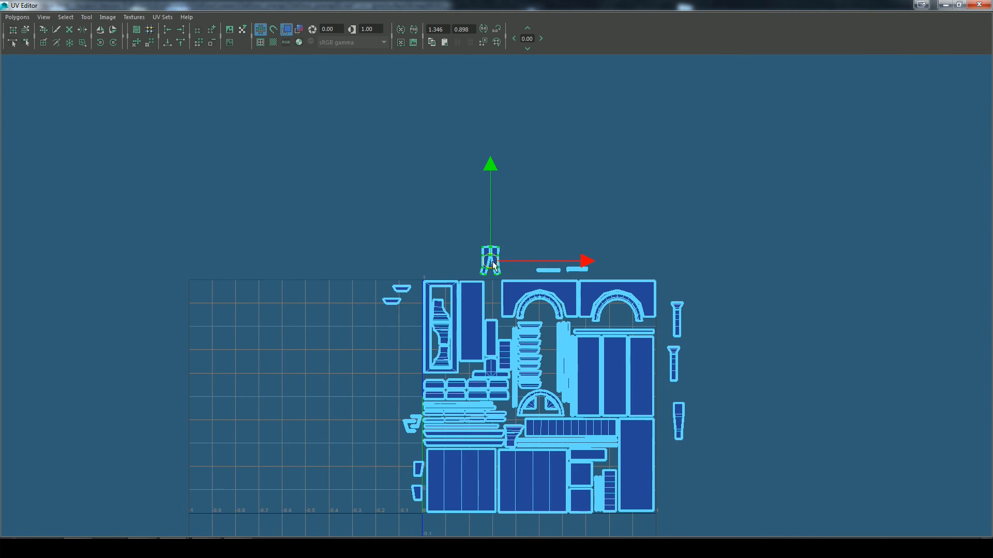
{"action": "scroll", "coordinate": [455, 370], "scroll_direction": "up", "scroll_amount": 5}
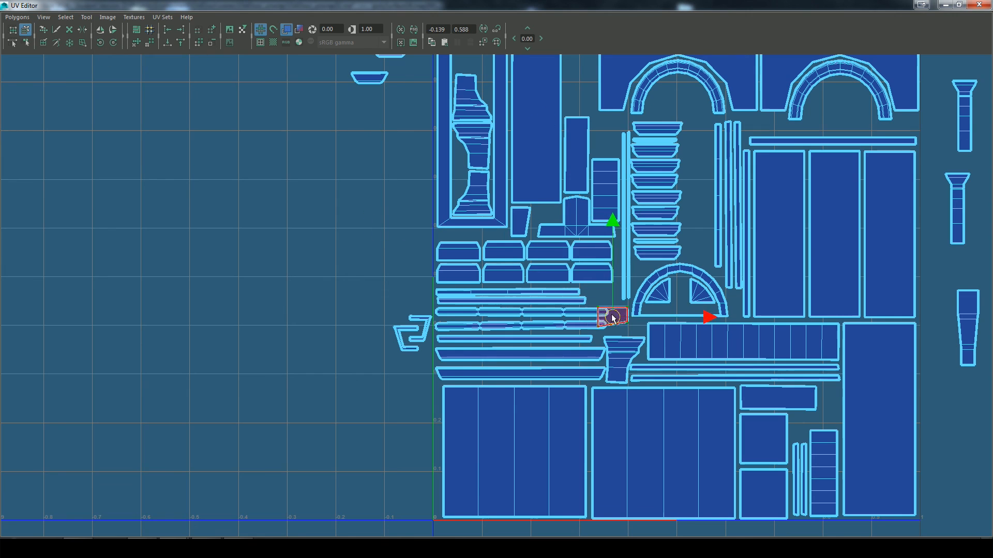
{"action": "left_click_drag", "start_coordinate": [622, 341], "coordinate": [972, 334]}
{"action": "middle_click_drag", "start_coordinate": [972, 333], "coordinate": [820, 385], "text": "alt"}
{"action": "middle_click_drag", "start_coordinate": [332, 370], "coordinate": [357, 462], "text": "alt"}
{"action": "left_click_drag", "start_coordinate": [841, 274], "coordinate": [574, 383]}
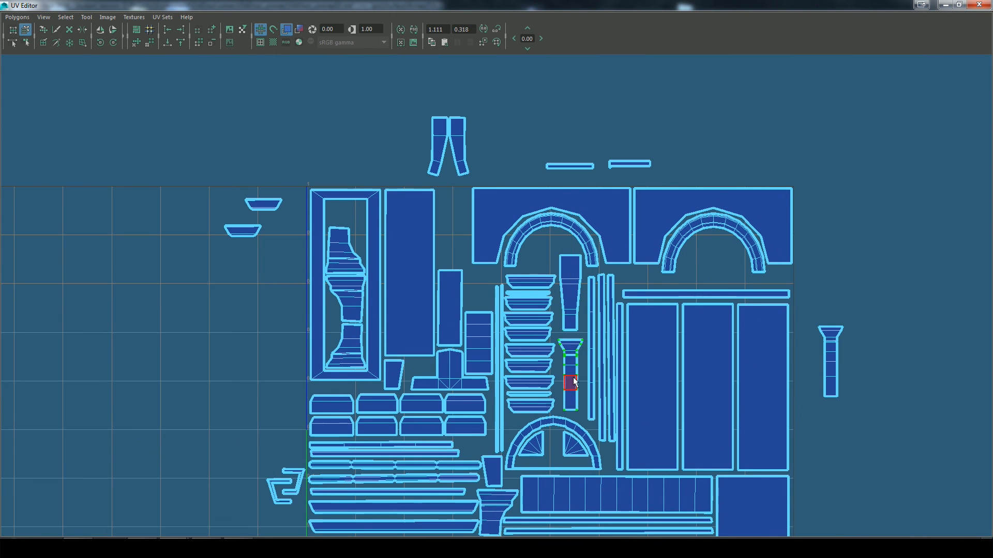
Step: Place one flared column above the plain rectangle and the other horizontally below the second arch, lowering the tapered column shell
{"action": "left_click_drag", "start_coordinate": [884, 344], "coordinate": [880, 236]}
{"action": "left_click", "coordinate": [874, 229]}
{"action": "left_click_drag", "start_coordinate": [874, 229], "coordinate": [449, 226]}
{"action": "left_click", "coordinate": [890, 239]}
{"action": "left_click_drag", "start_coordinate": [891, 239], "coordinate": [728, 278]}
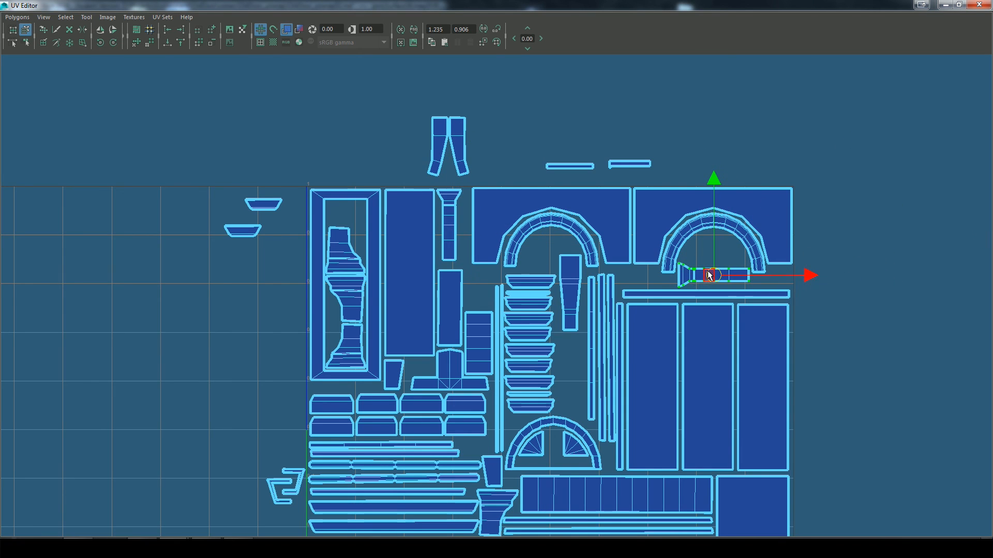
{"action": "left_click", "coordinate": [570, 293]}
{"action": "left_click_drag", "start_coordinate": [570, 293], "coordinate": [572, 377]}
Step: Try to rotate the upright flared column shell and fit it beneath the first arch
{"action": "left_click", "coordinate": [448, 226]}
{"action": "left_click_drag", "start_coordinate": [449, 225], "coordinate": [297, 110]}
{"action": "left_click", "coordinate": [113, 43]}
{"action": "left_click", "coordinate": [113, 42]}
{"action": "left_click_drag", "start_coordinate": [333, 138], "coordinate": [546, 266]}
{"action": "key", "text": "ctrl+z"}
{"action": "key", "text": "ctrl+z"}
{"action": "key", "text": "ctrl+z"}
{"action": "key", "text": "ctrl+z"}
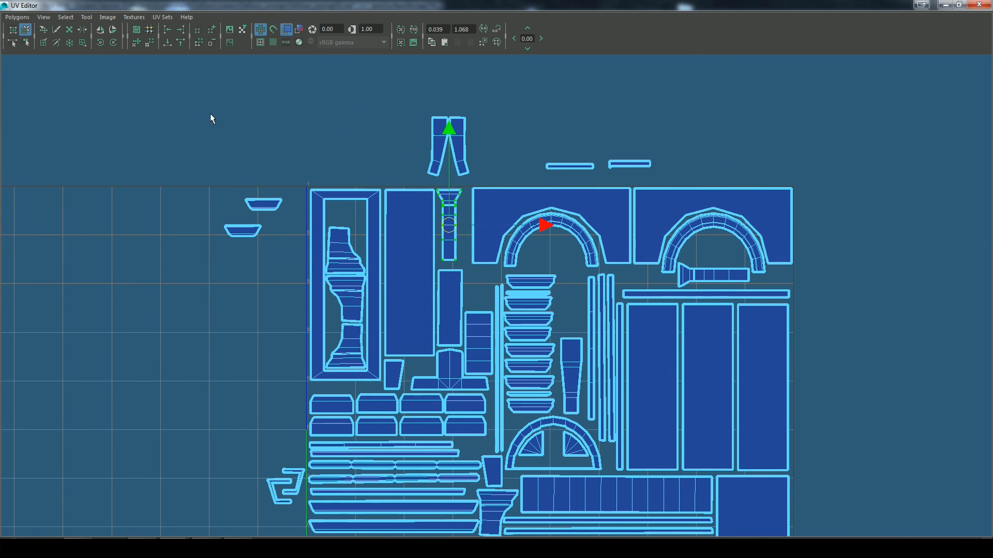
Step: Fit one leg-shaped shell horizontally inside the first arch and the other upright beside the trapezoid stack
{"action": "left_click", "coordinate": [459, 148]}
{"action": "left_click_drag", "start_coordinate": [460, 147], "coordinate": [552, 253]}
{"action": "left_click", "coordinate": [442, 147]}
{"action": "left_click_drag", "start_coordinate": [442, 146], "coordinate": [568, 297]}
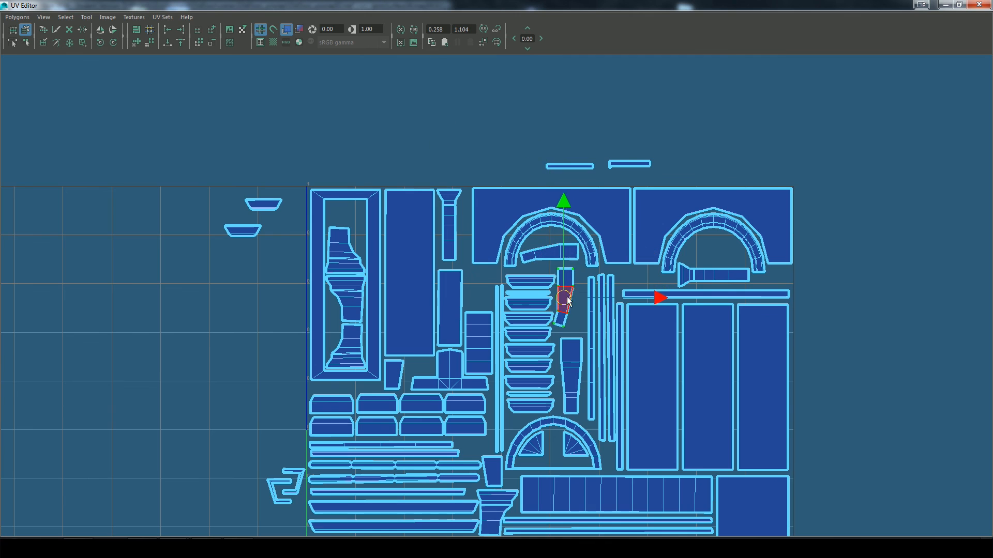
Step: Place the two loose trapezoid shells inside the second arch and a short thin strip between the arches
{"action": "left_click_drag", "start_coordinate": [477, 273], "coordinate": [705, 255]}
{"action": "left_click_drag", "start_coordinate": [580, 167], "coordinate": [643, 270]}
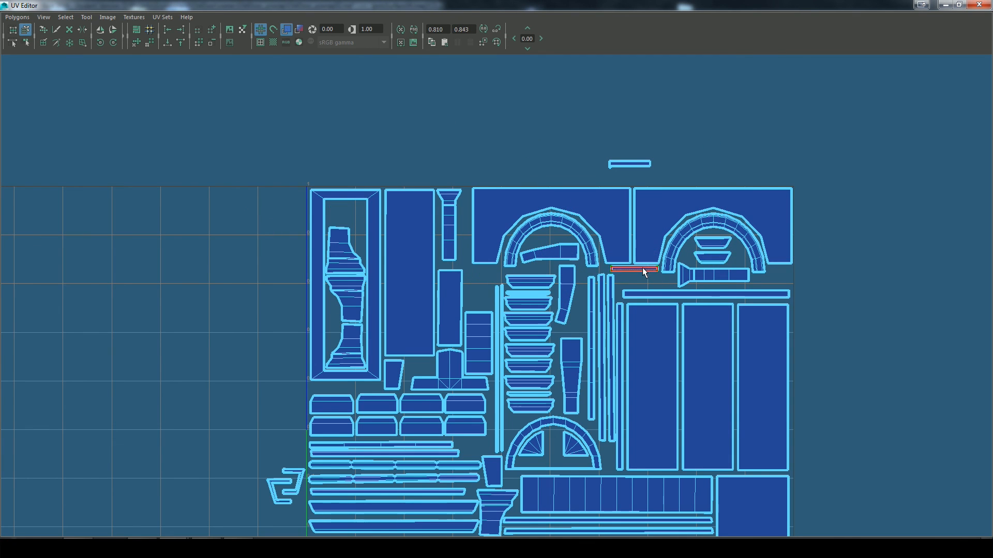